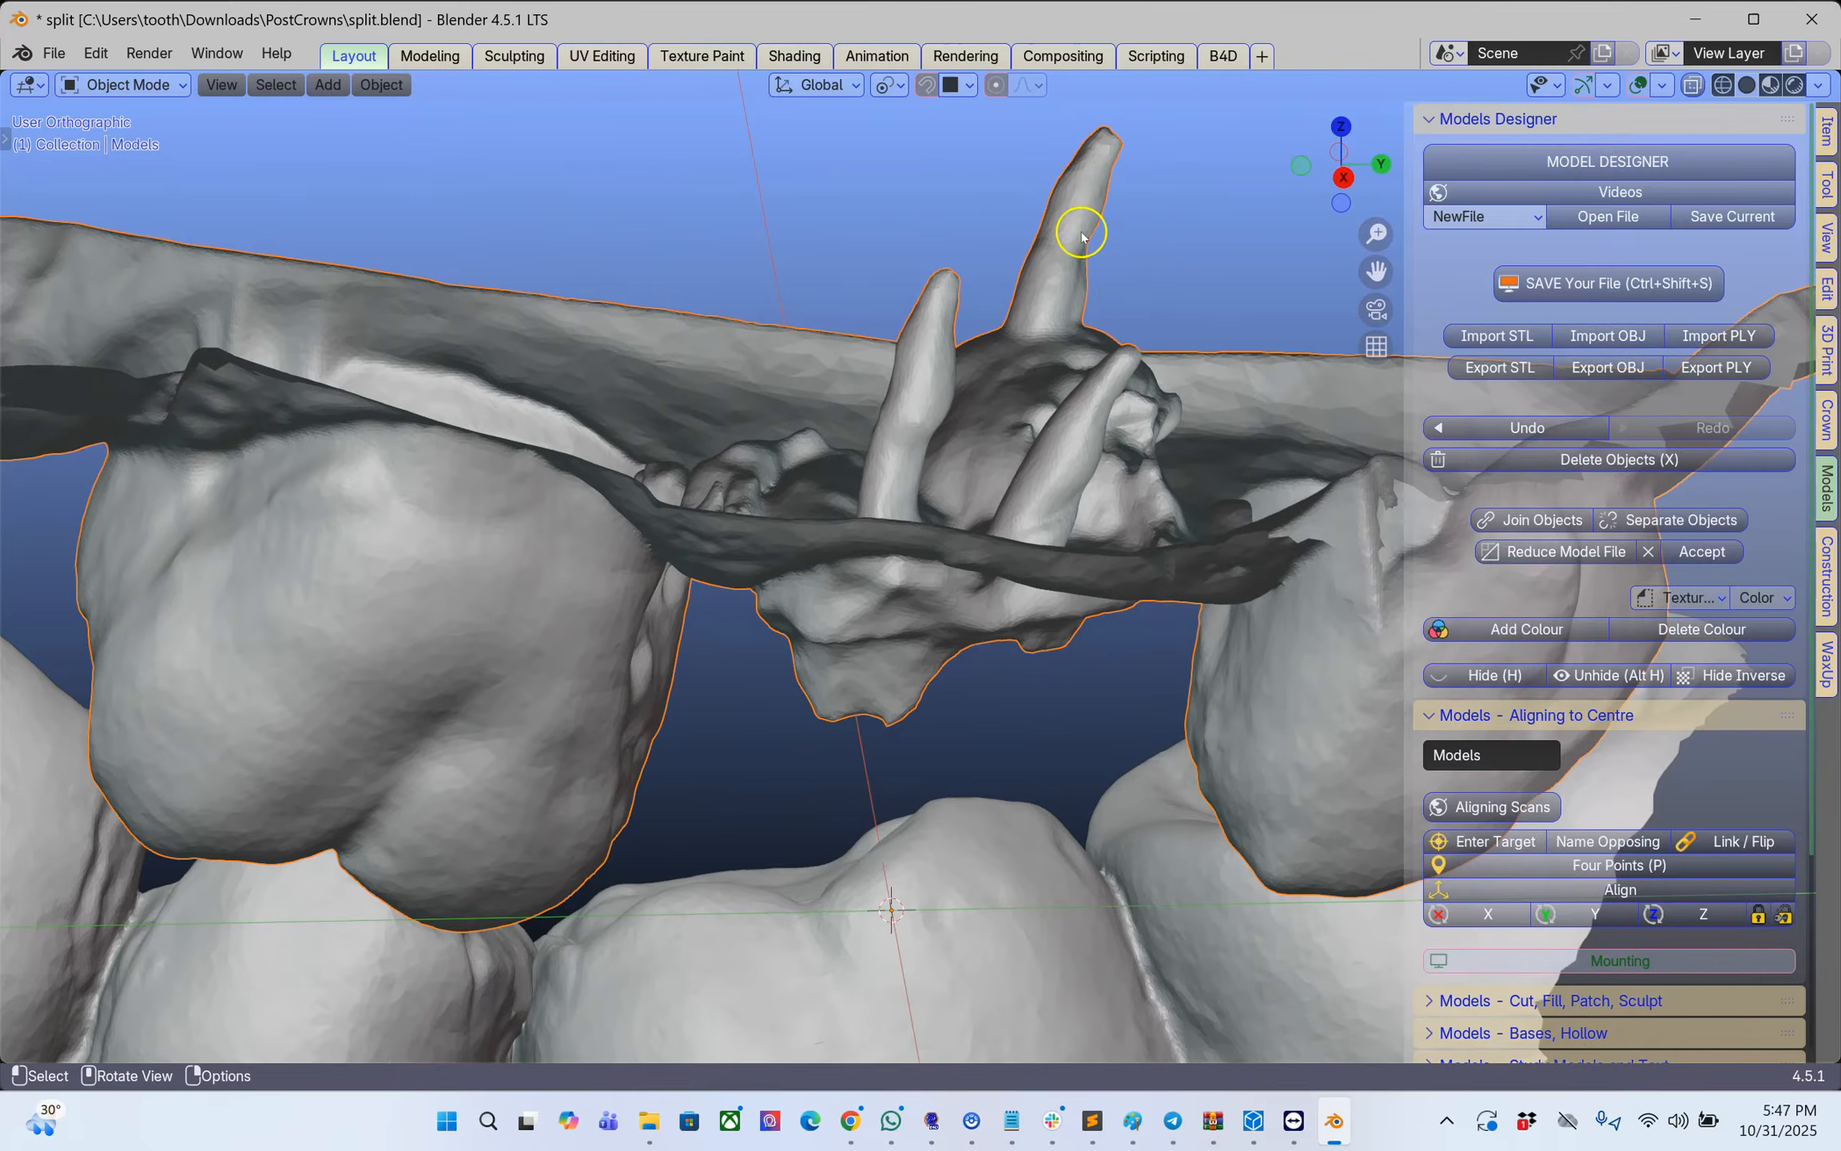
- Hide the lower opposing scan so that only the upper scan is displayed
middle_click_drag(914, 481, 938, 338)
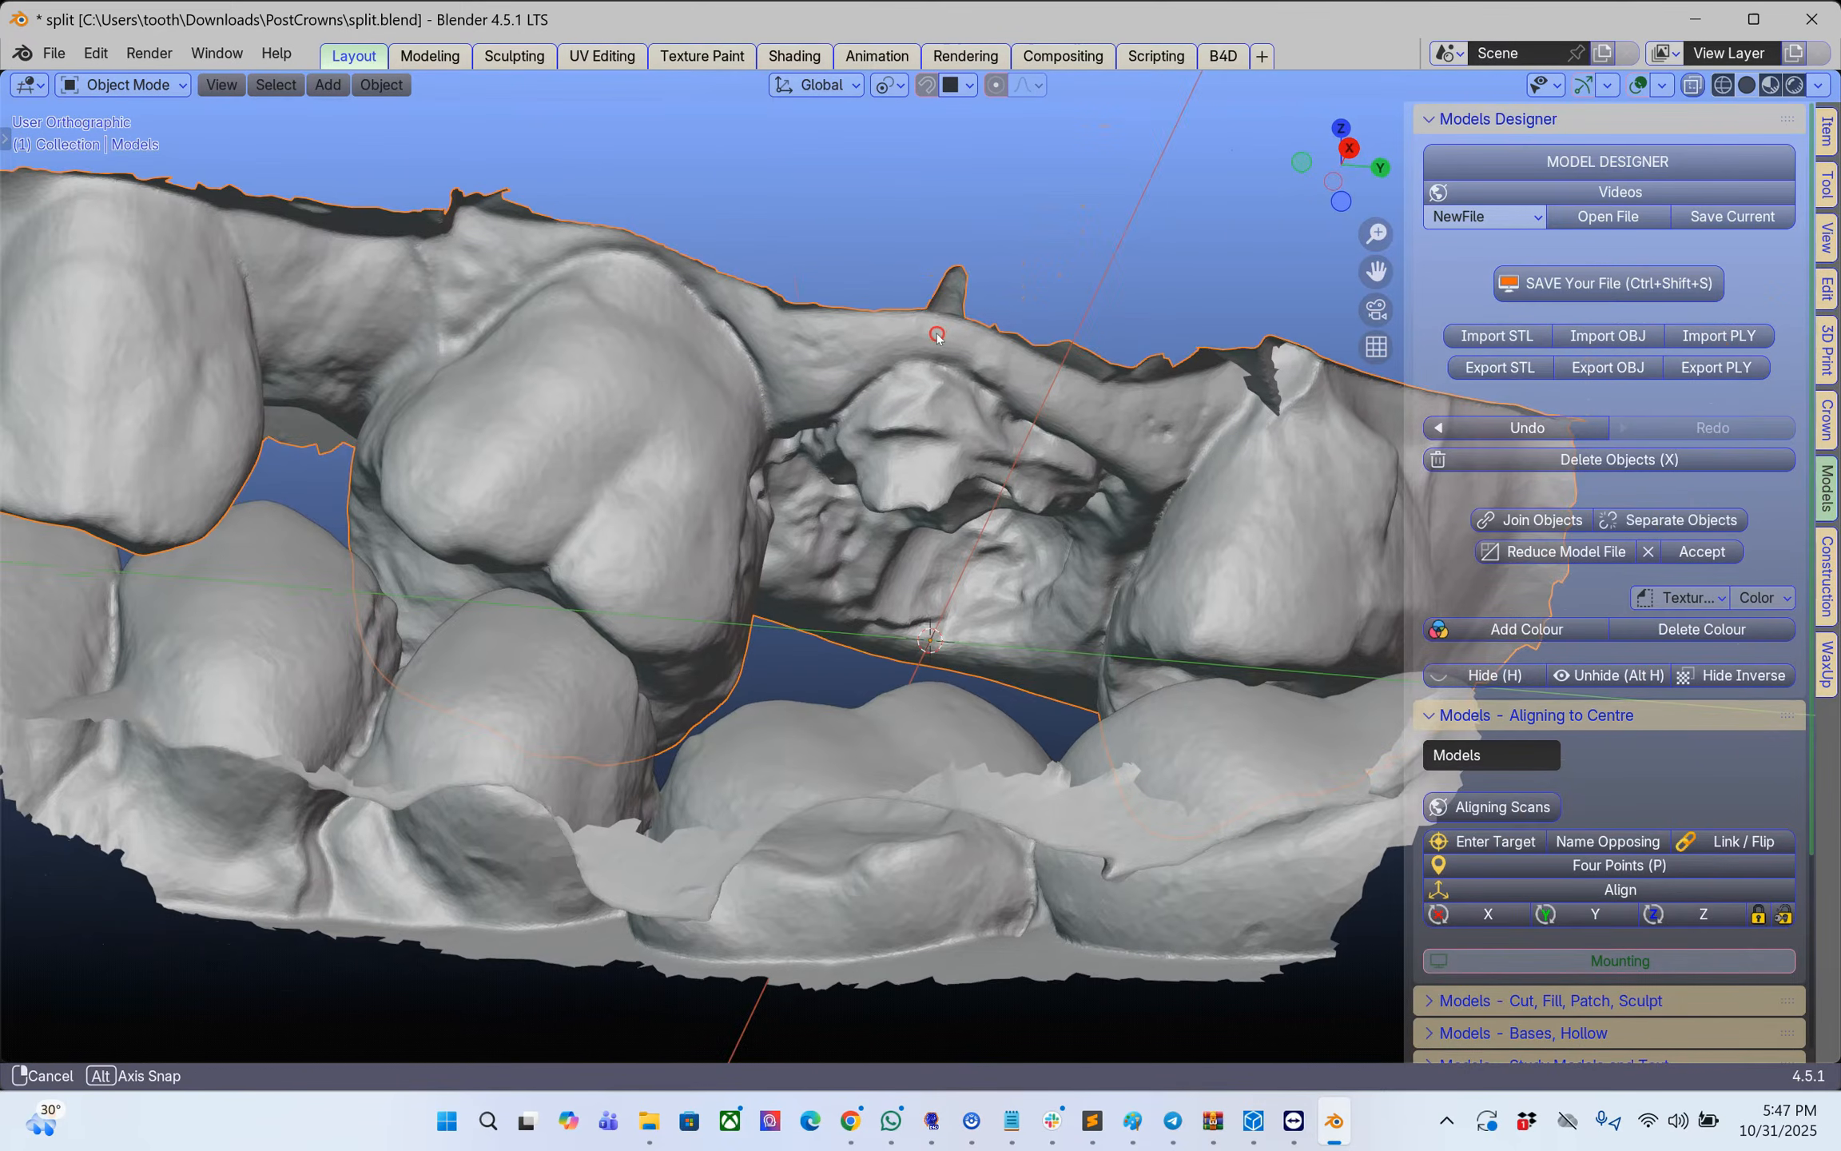
scroll(937, 342, "down", 2)
left_click(656, 628)
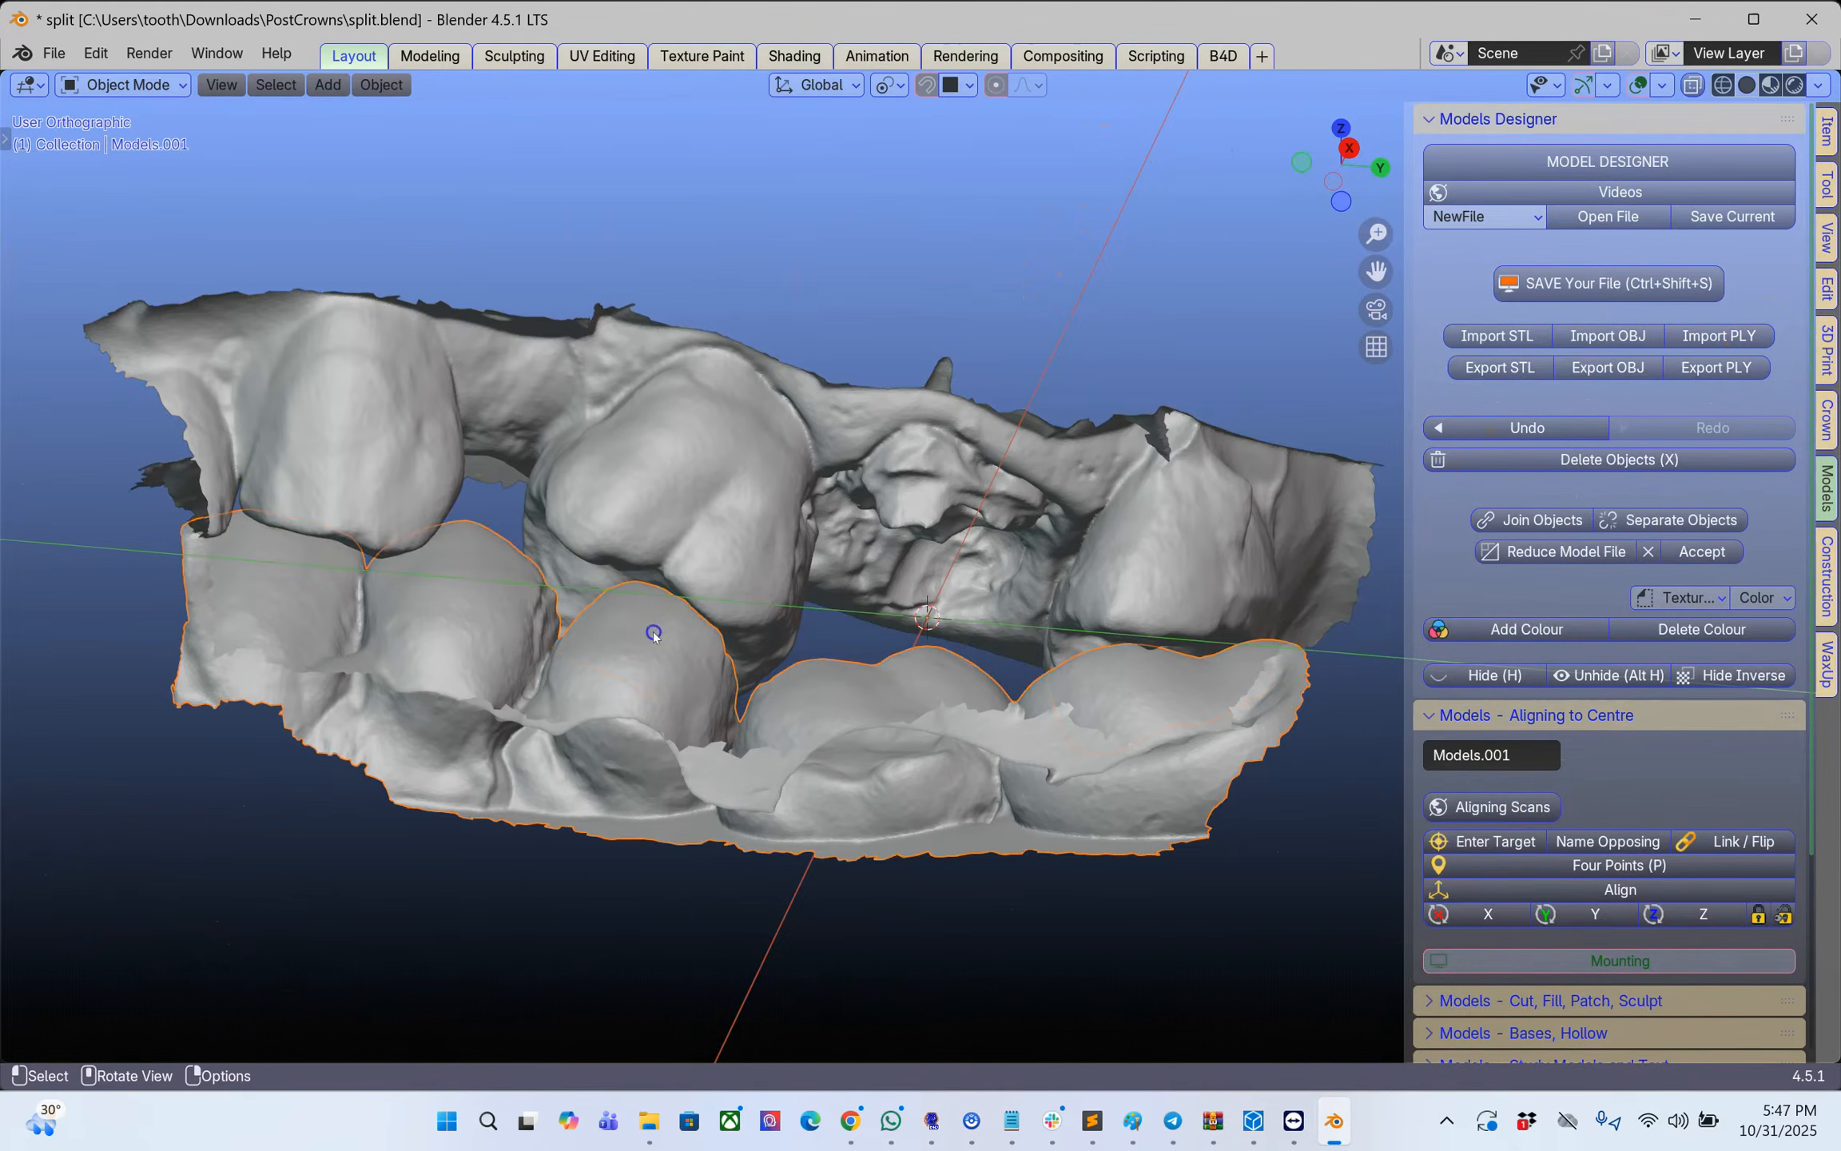
key("h")
- Place the 3D cursor on the upper scan's outer gum edge and start an Arch Cut line there
left_click(700, 426)
scroll(699, 424, "up", 3)
middle_click_drag(698, 423, 723, 639)
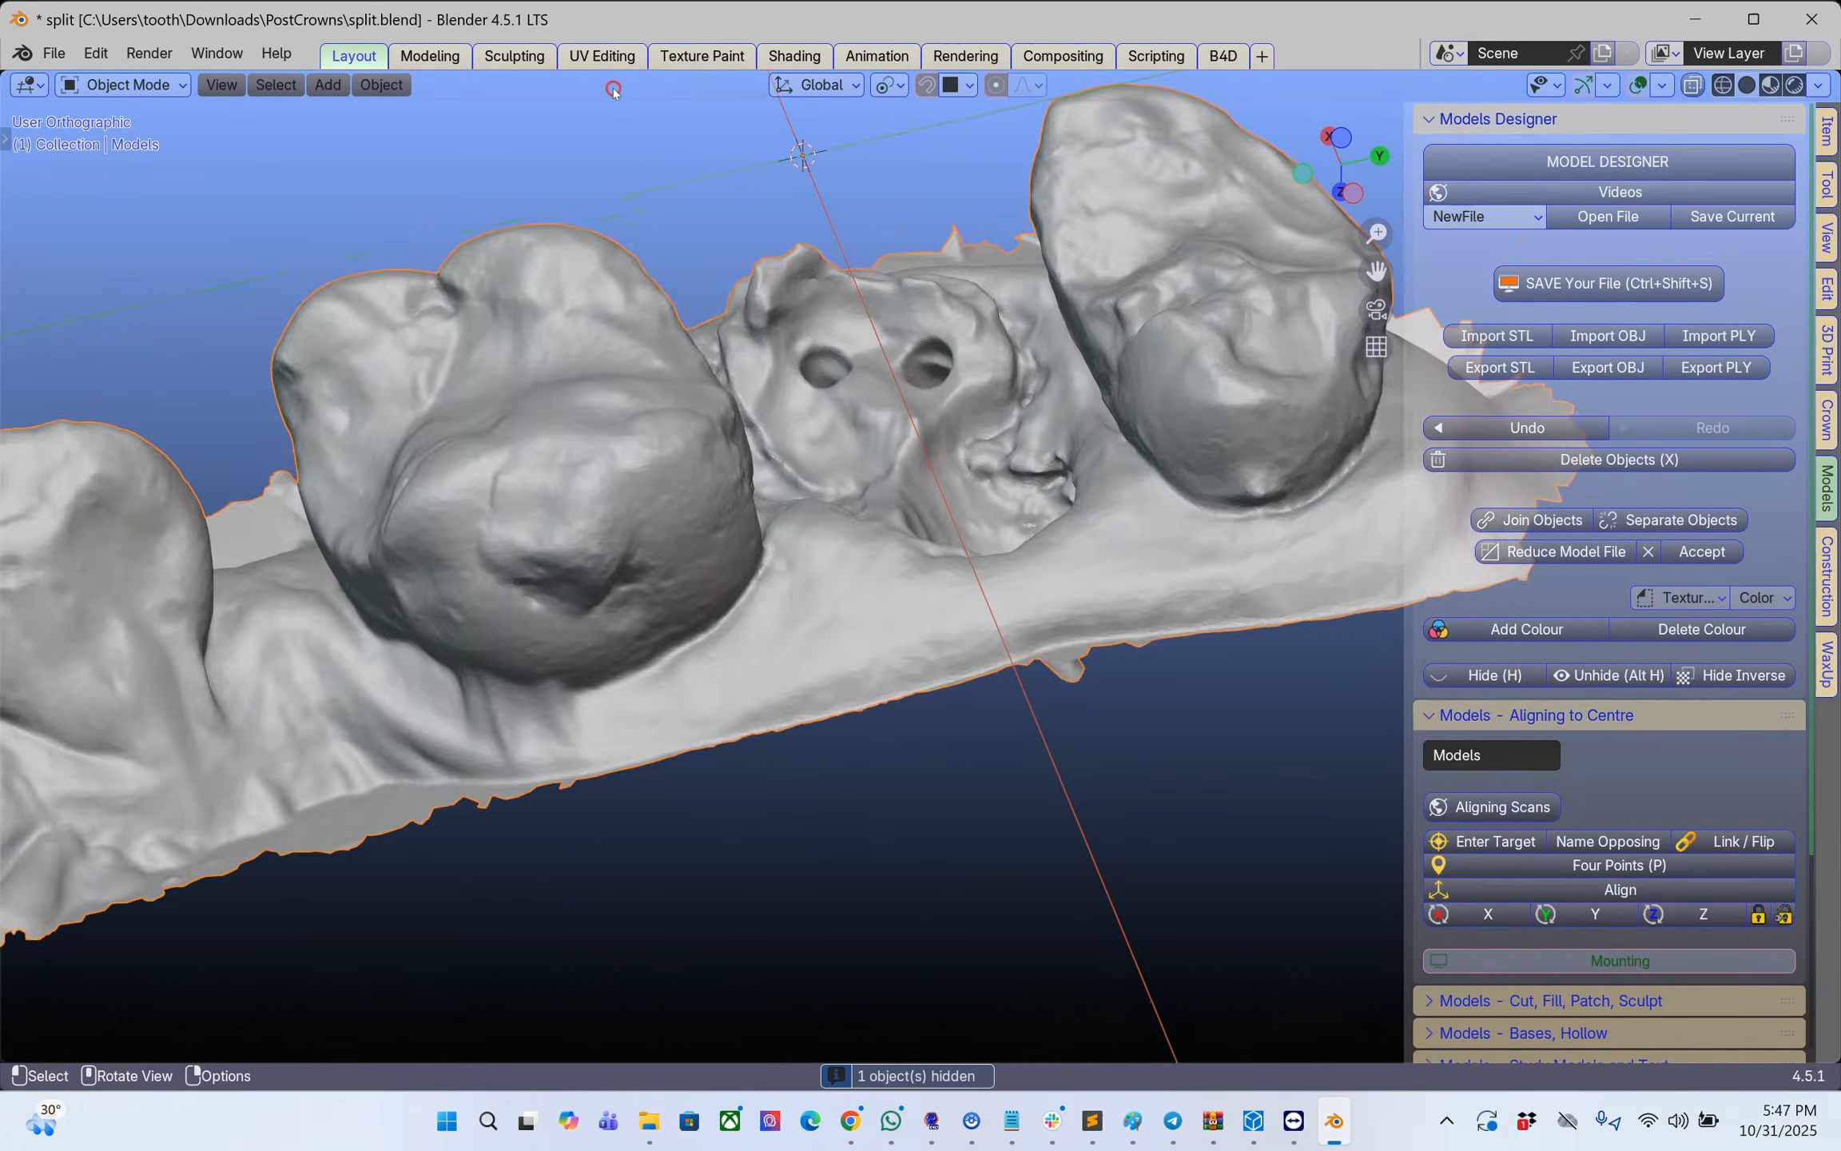
scroll(735, 685, "down", 2)
right_click(797, 653, "shift")
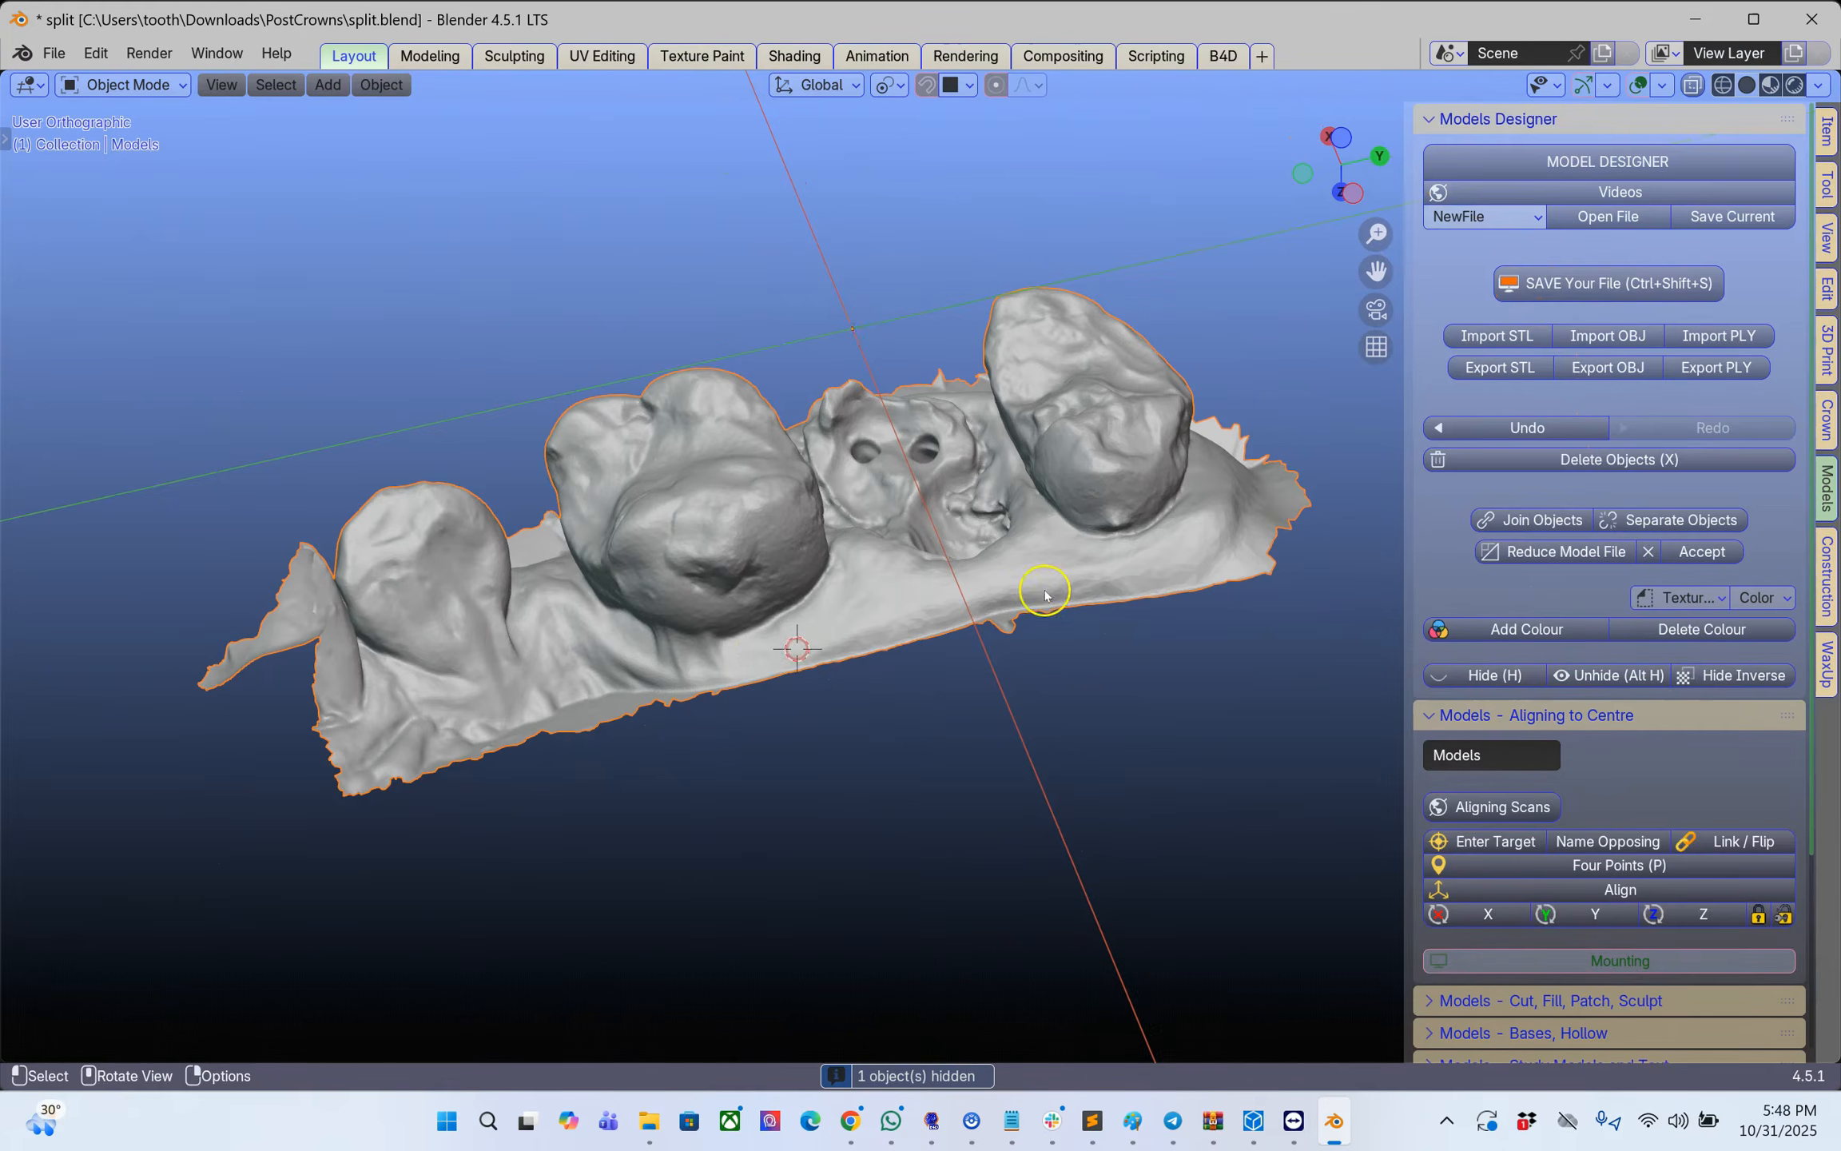
scroll(1567, 759, "down", 6)
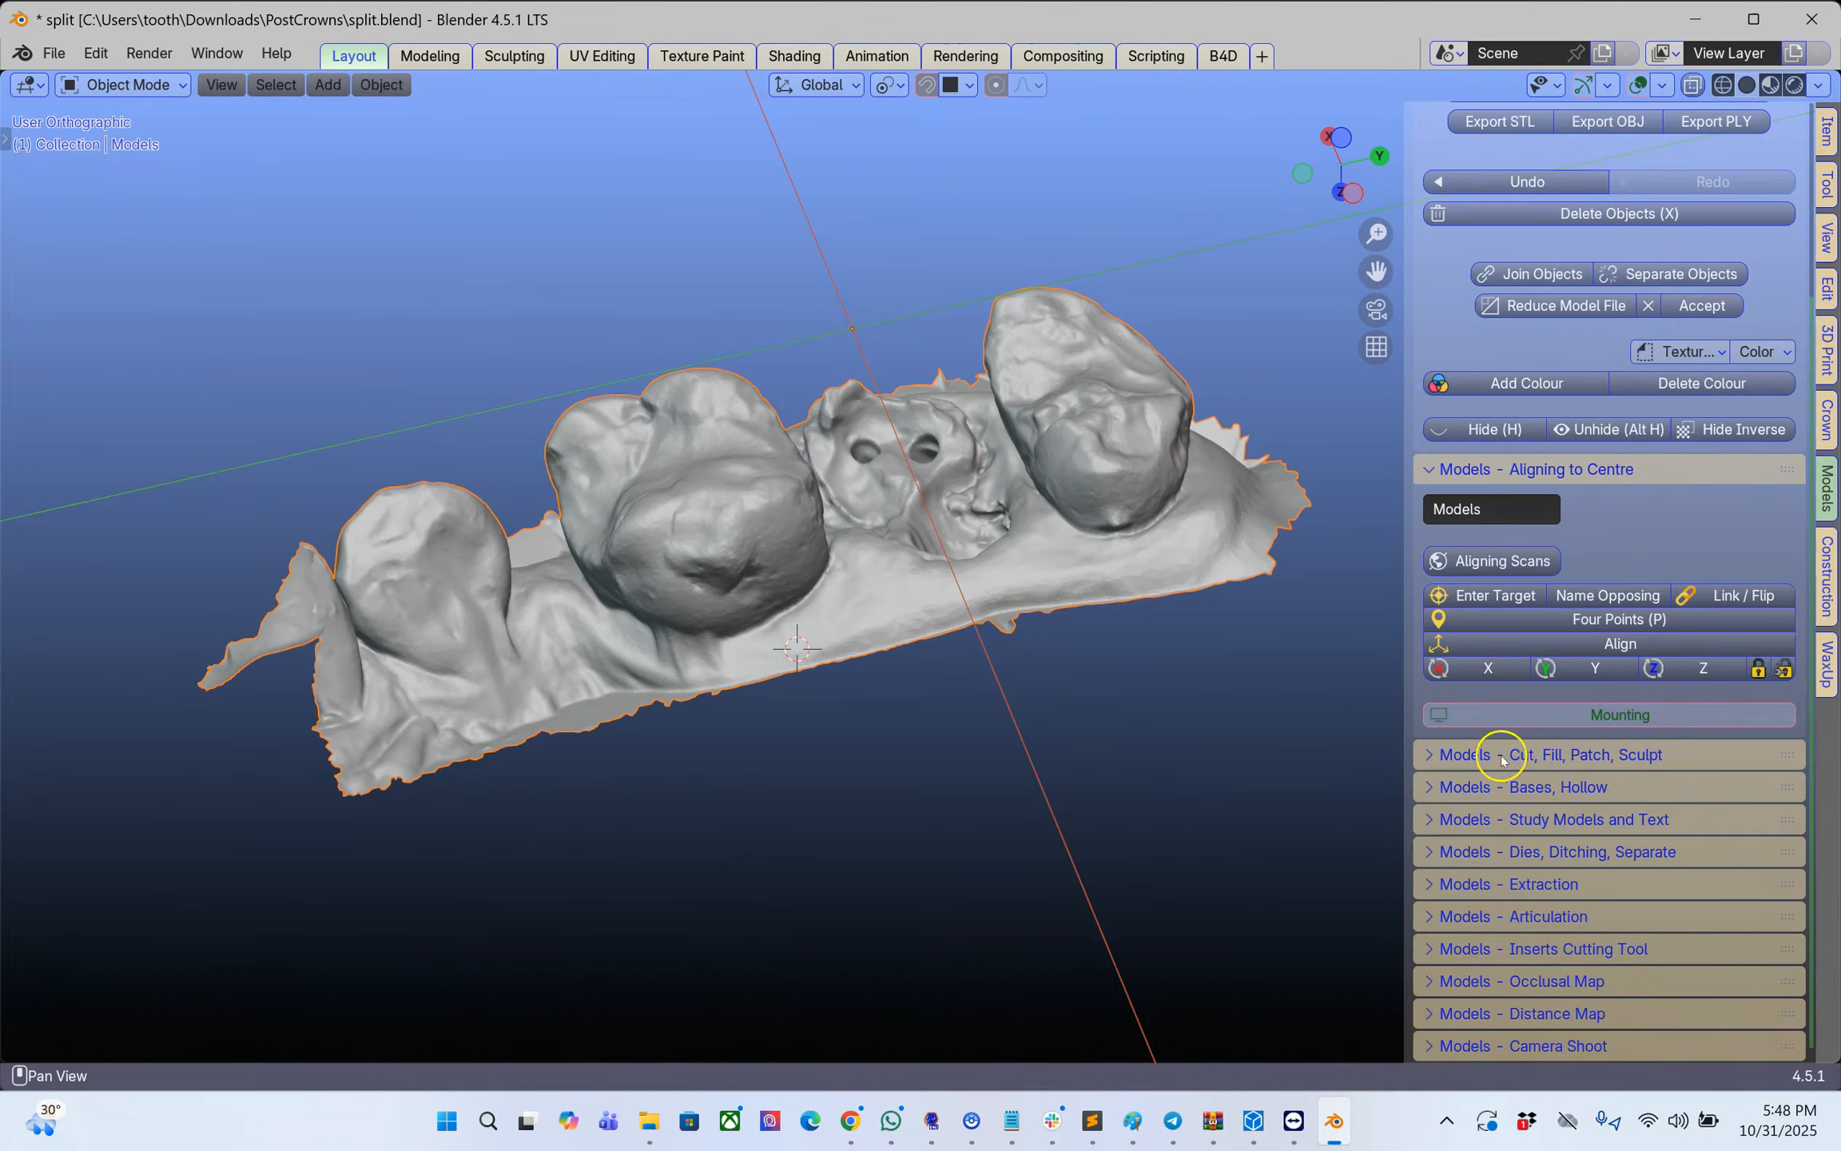
left_click(1445, 755)
scroll(1452, 717, "down", 6)
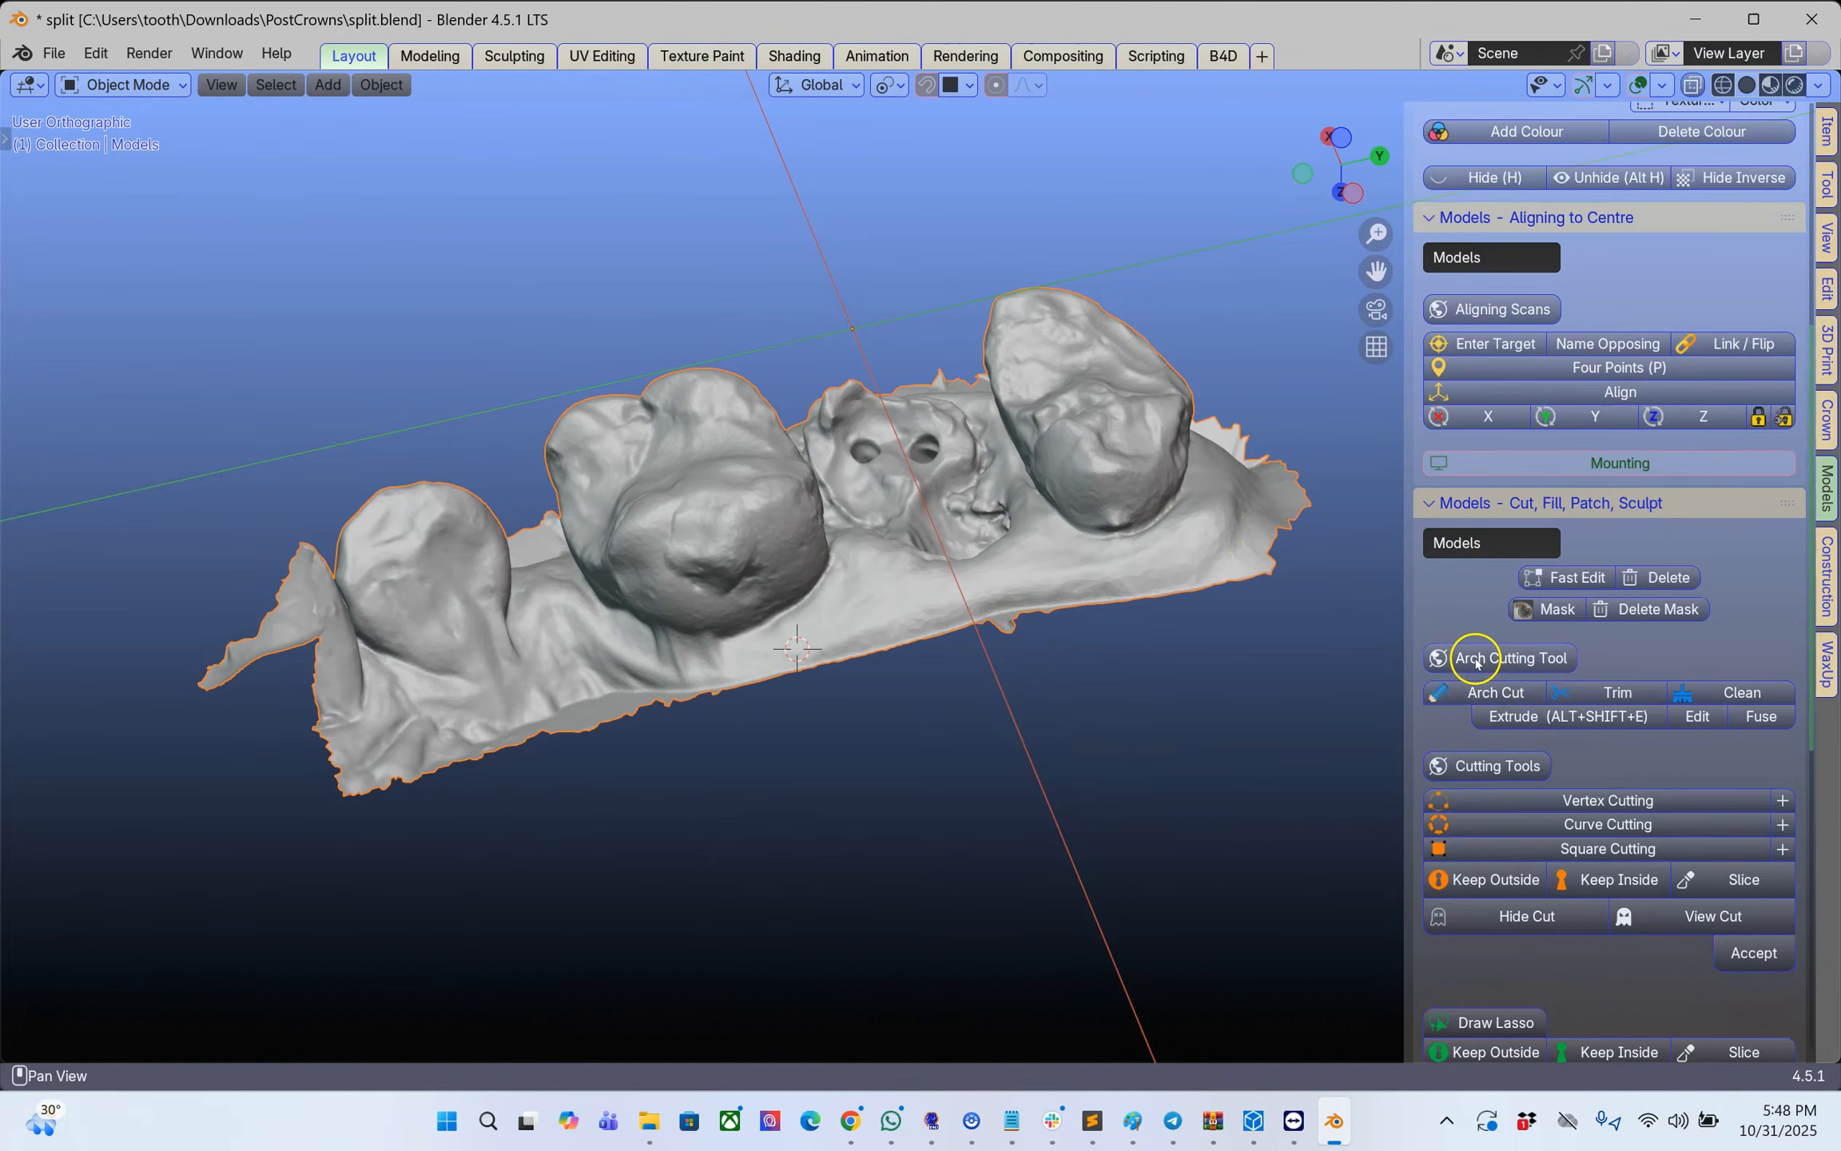
left_click(1478, 693)
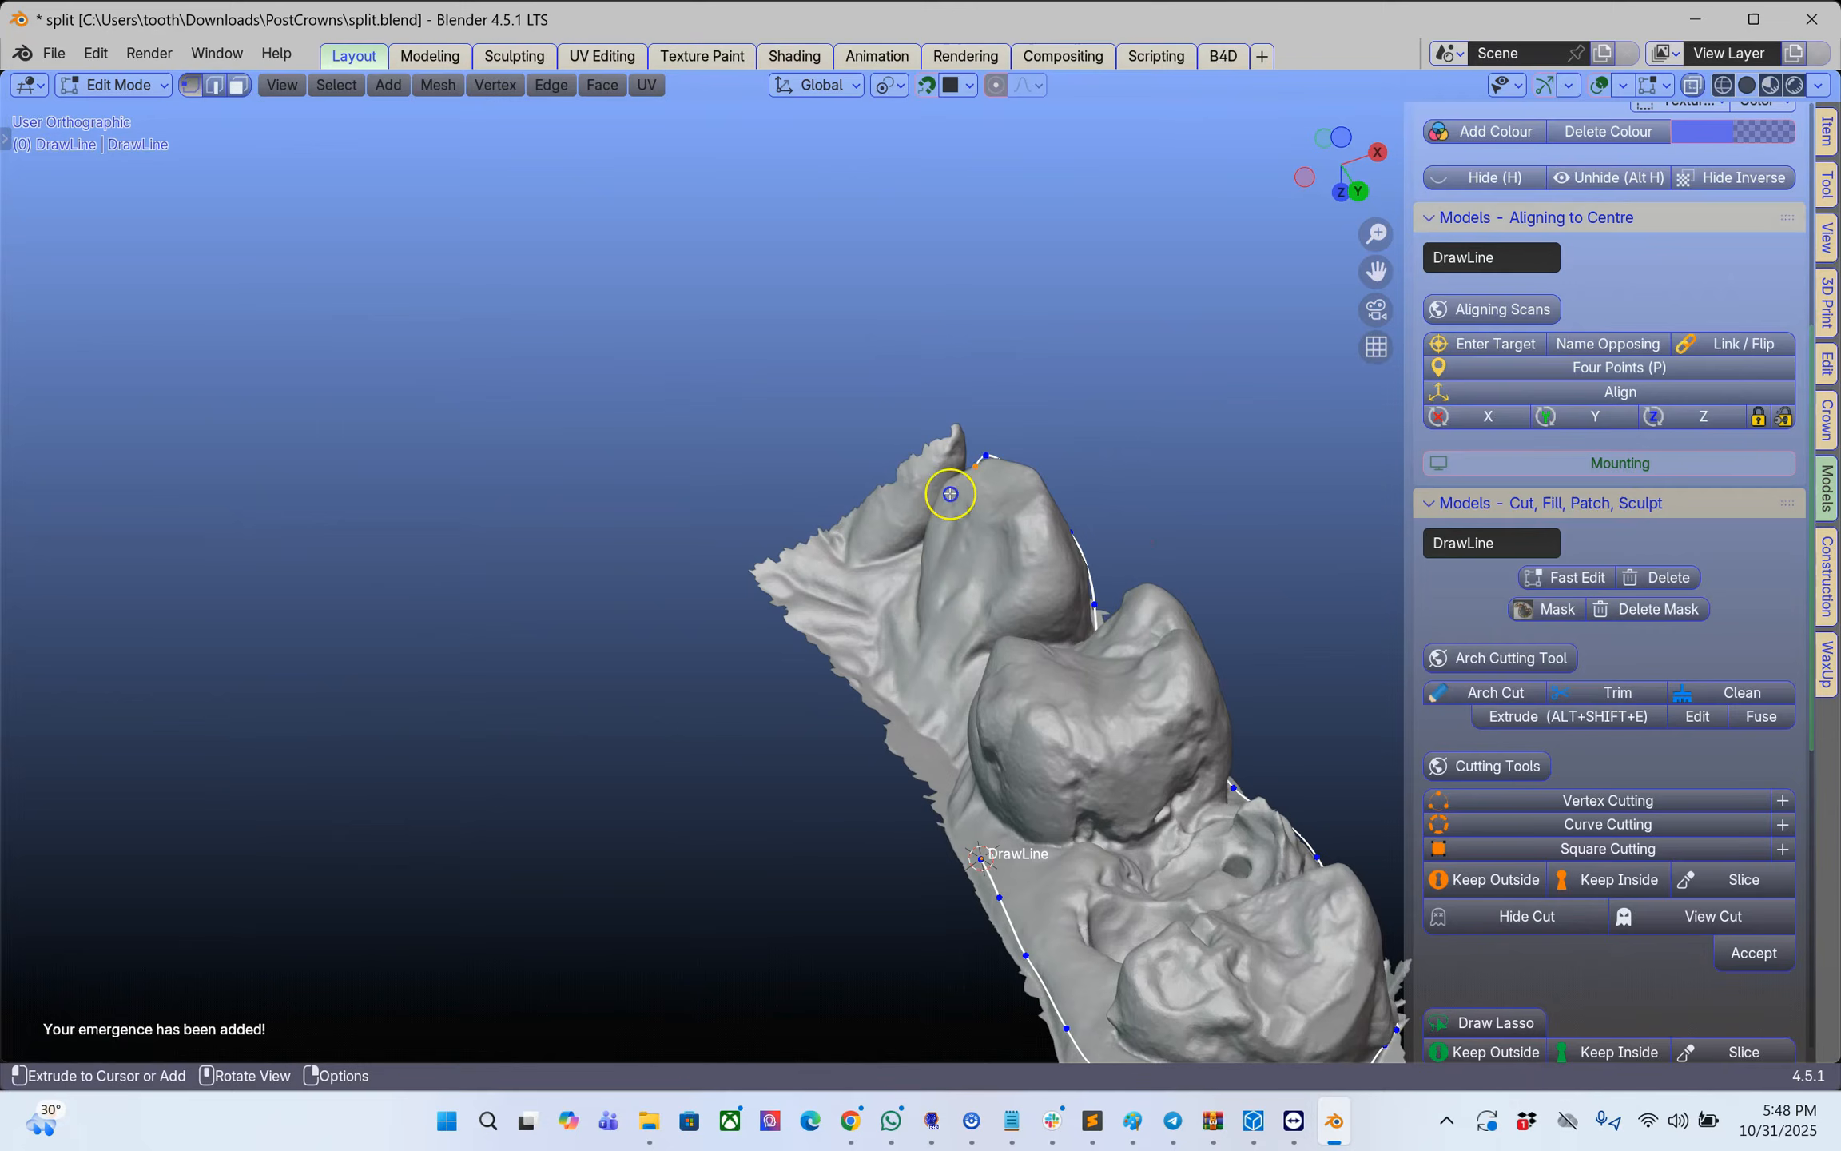
- Trim and clean the upper scan along the arch line, and build an upper base on it
left_click(1615, 692)
left_click(1725, 695)
scroll(1468, 768, "down", 10)
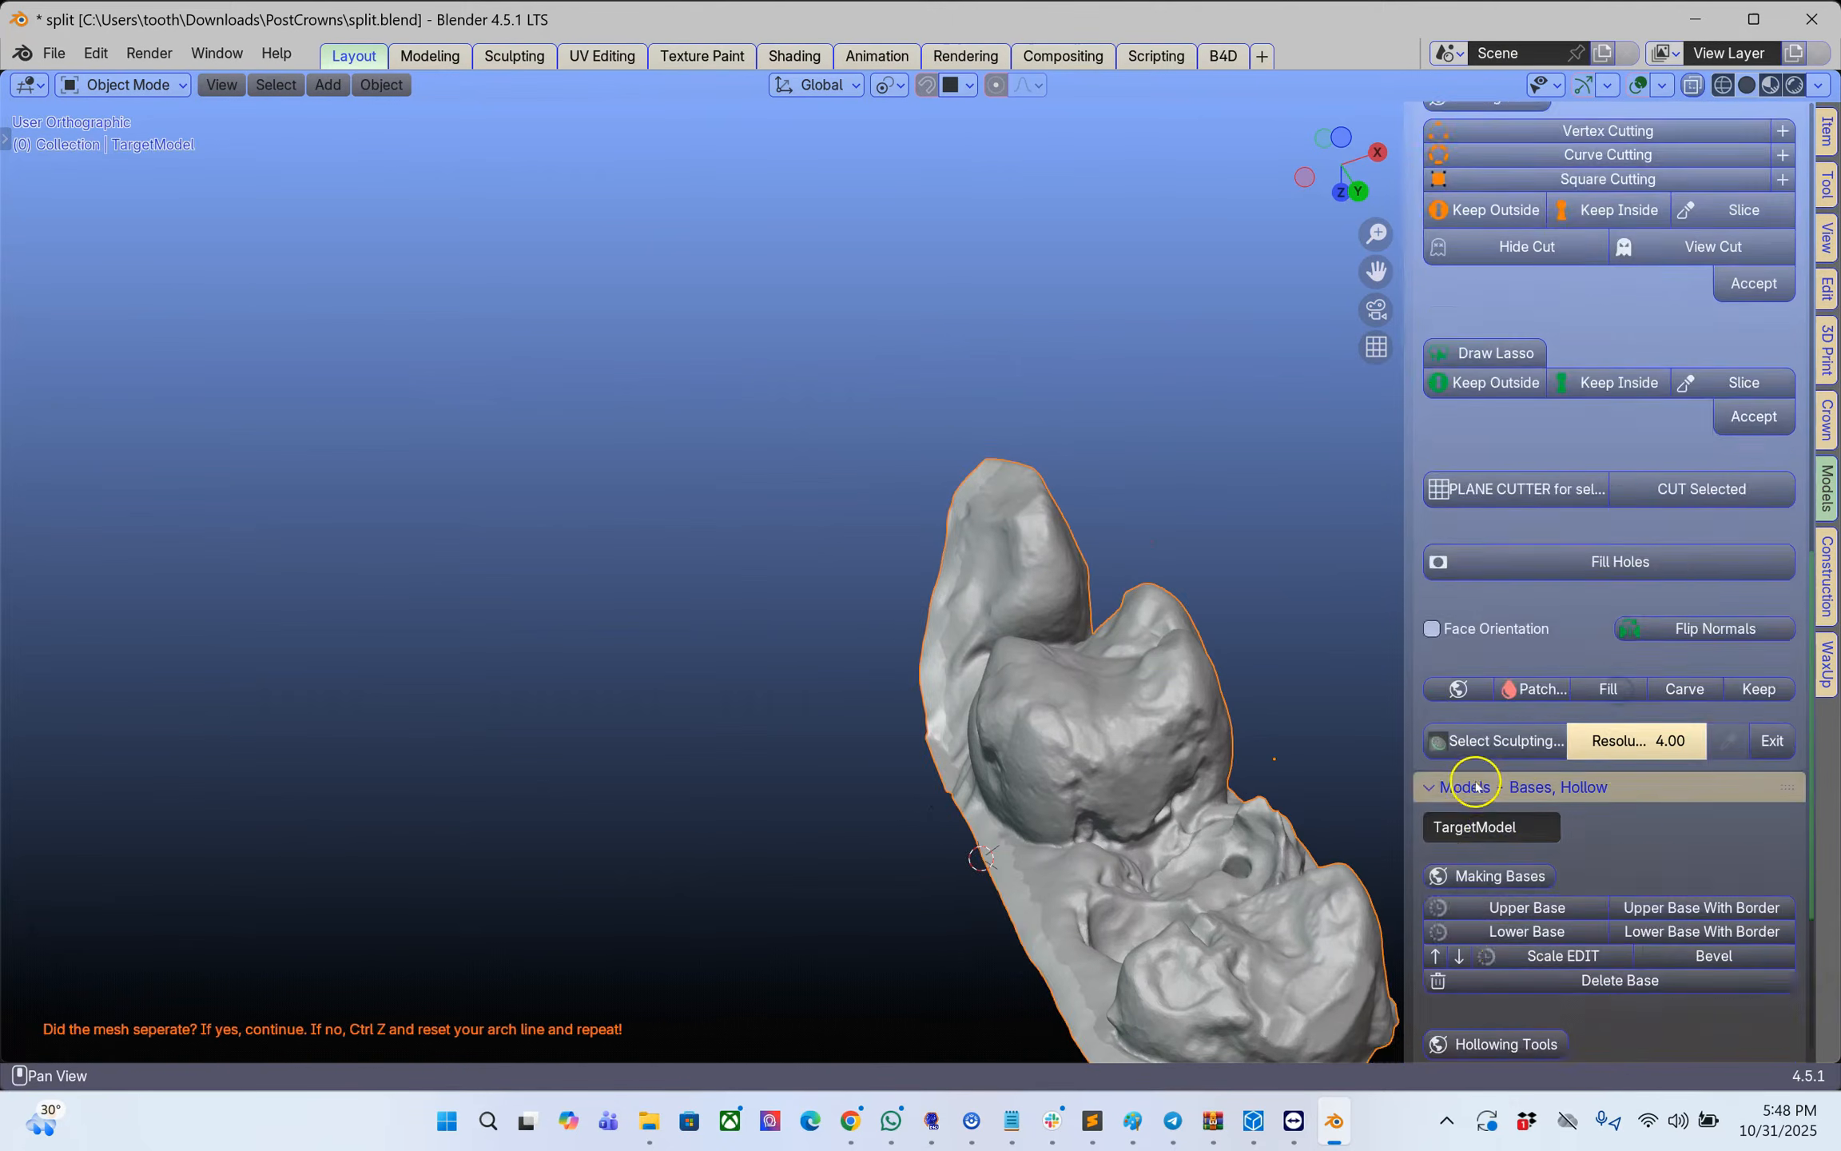
left_click(1040, 678)
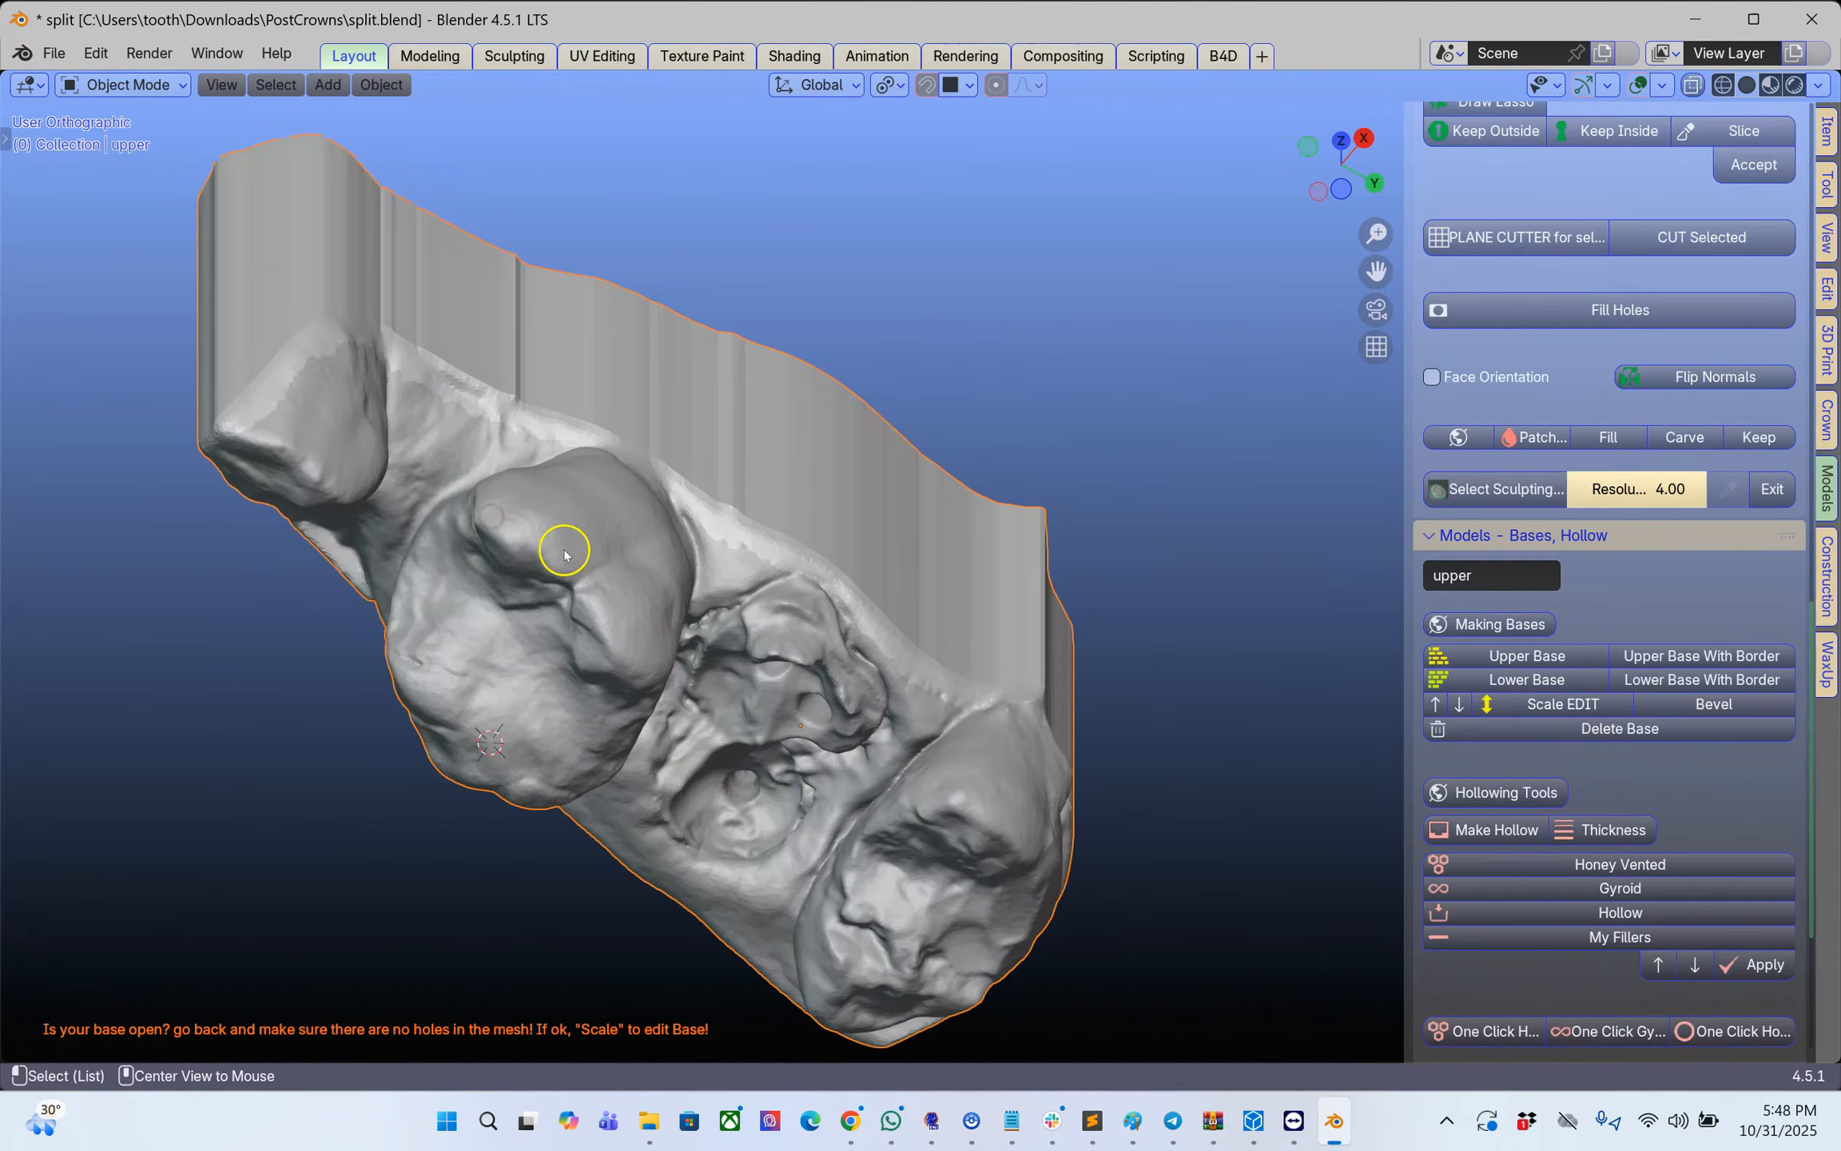
- Unhide the lower scan and save the file as dqwd.blend
key("alt+h")
middle_click_drag(613, 551, 588, 740)
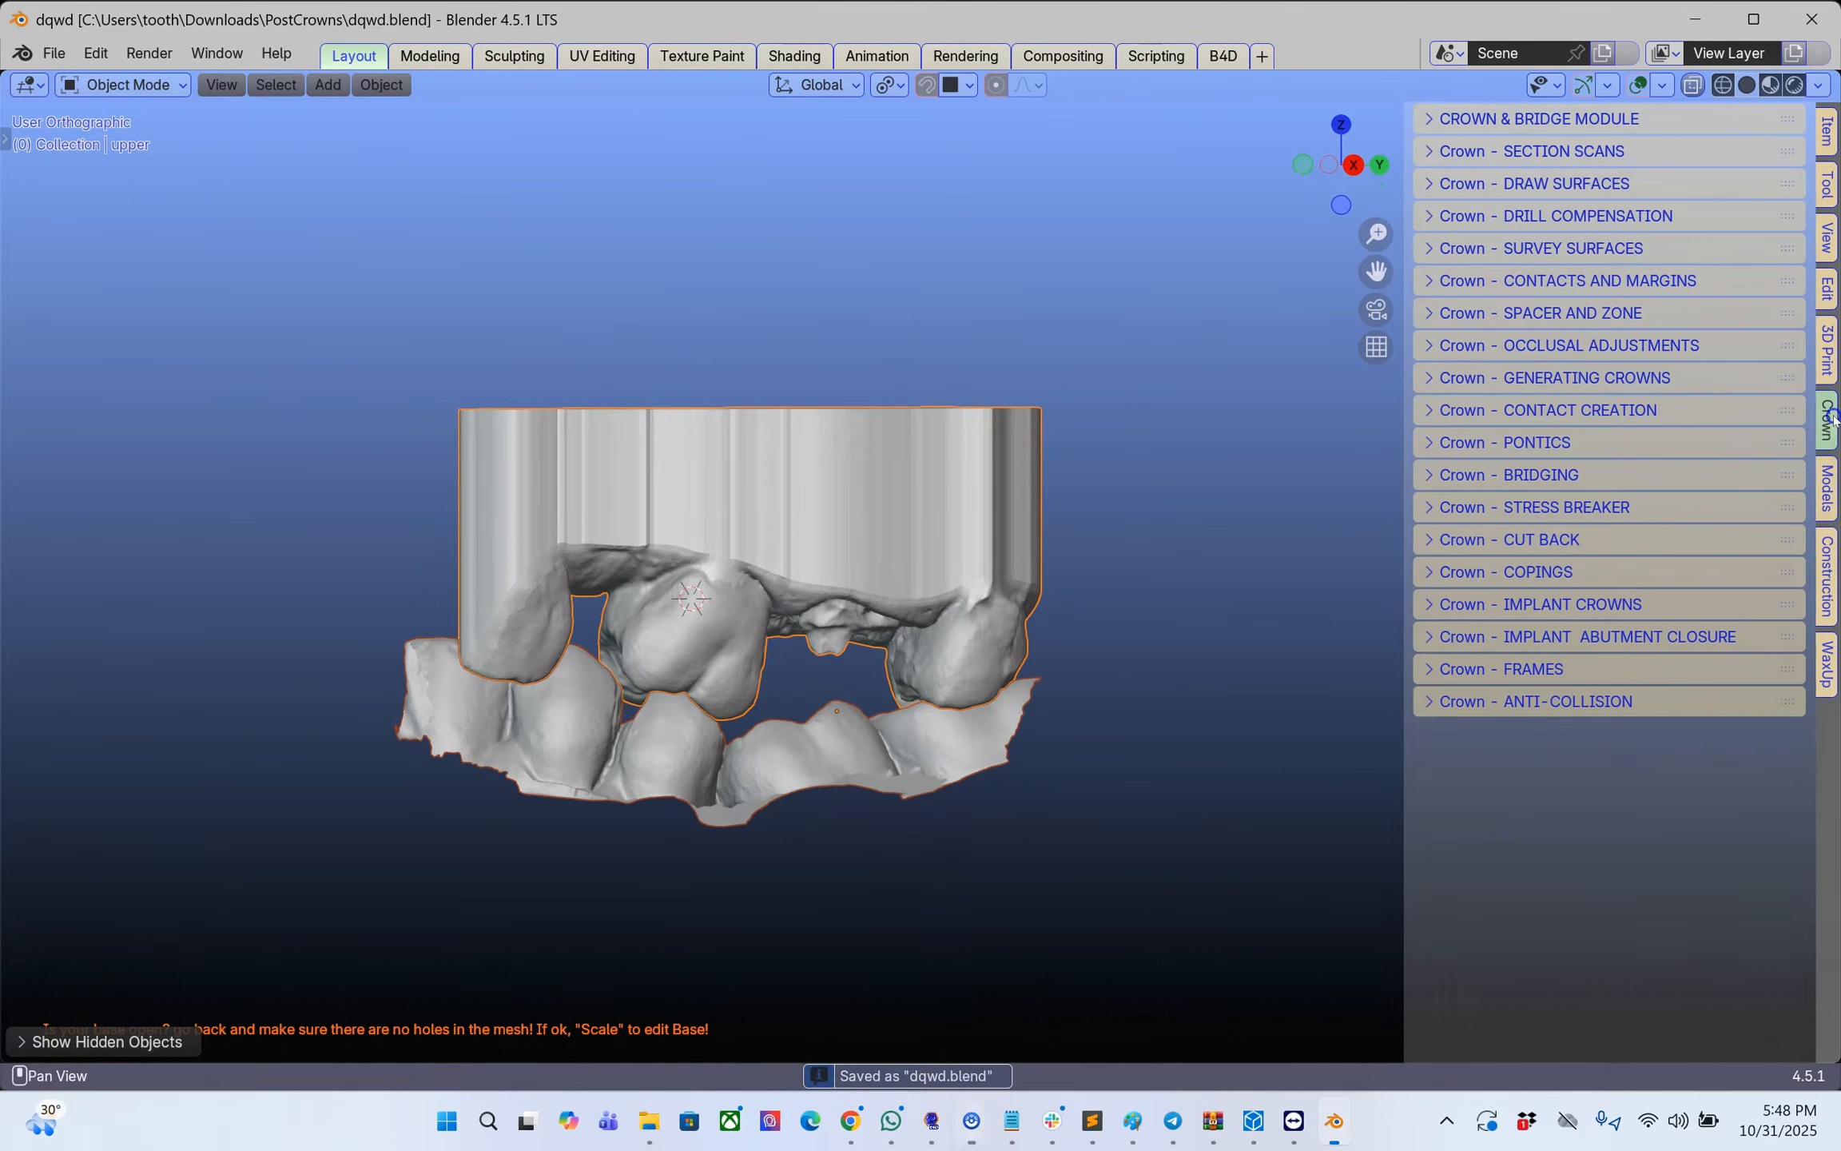
left_click(847, 782)
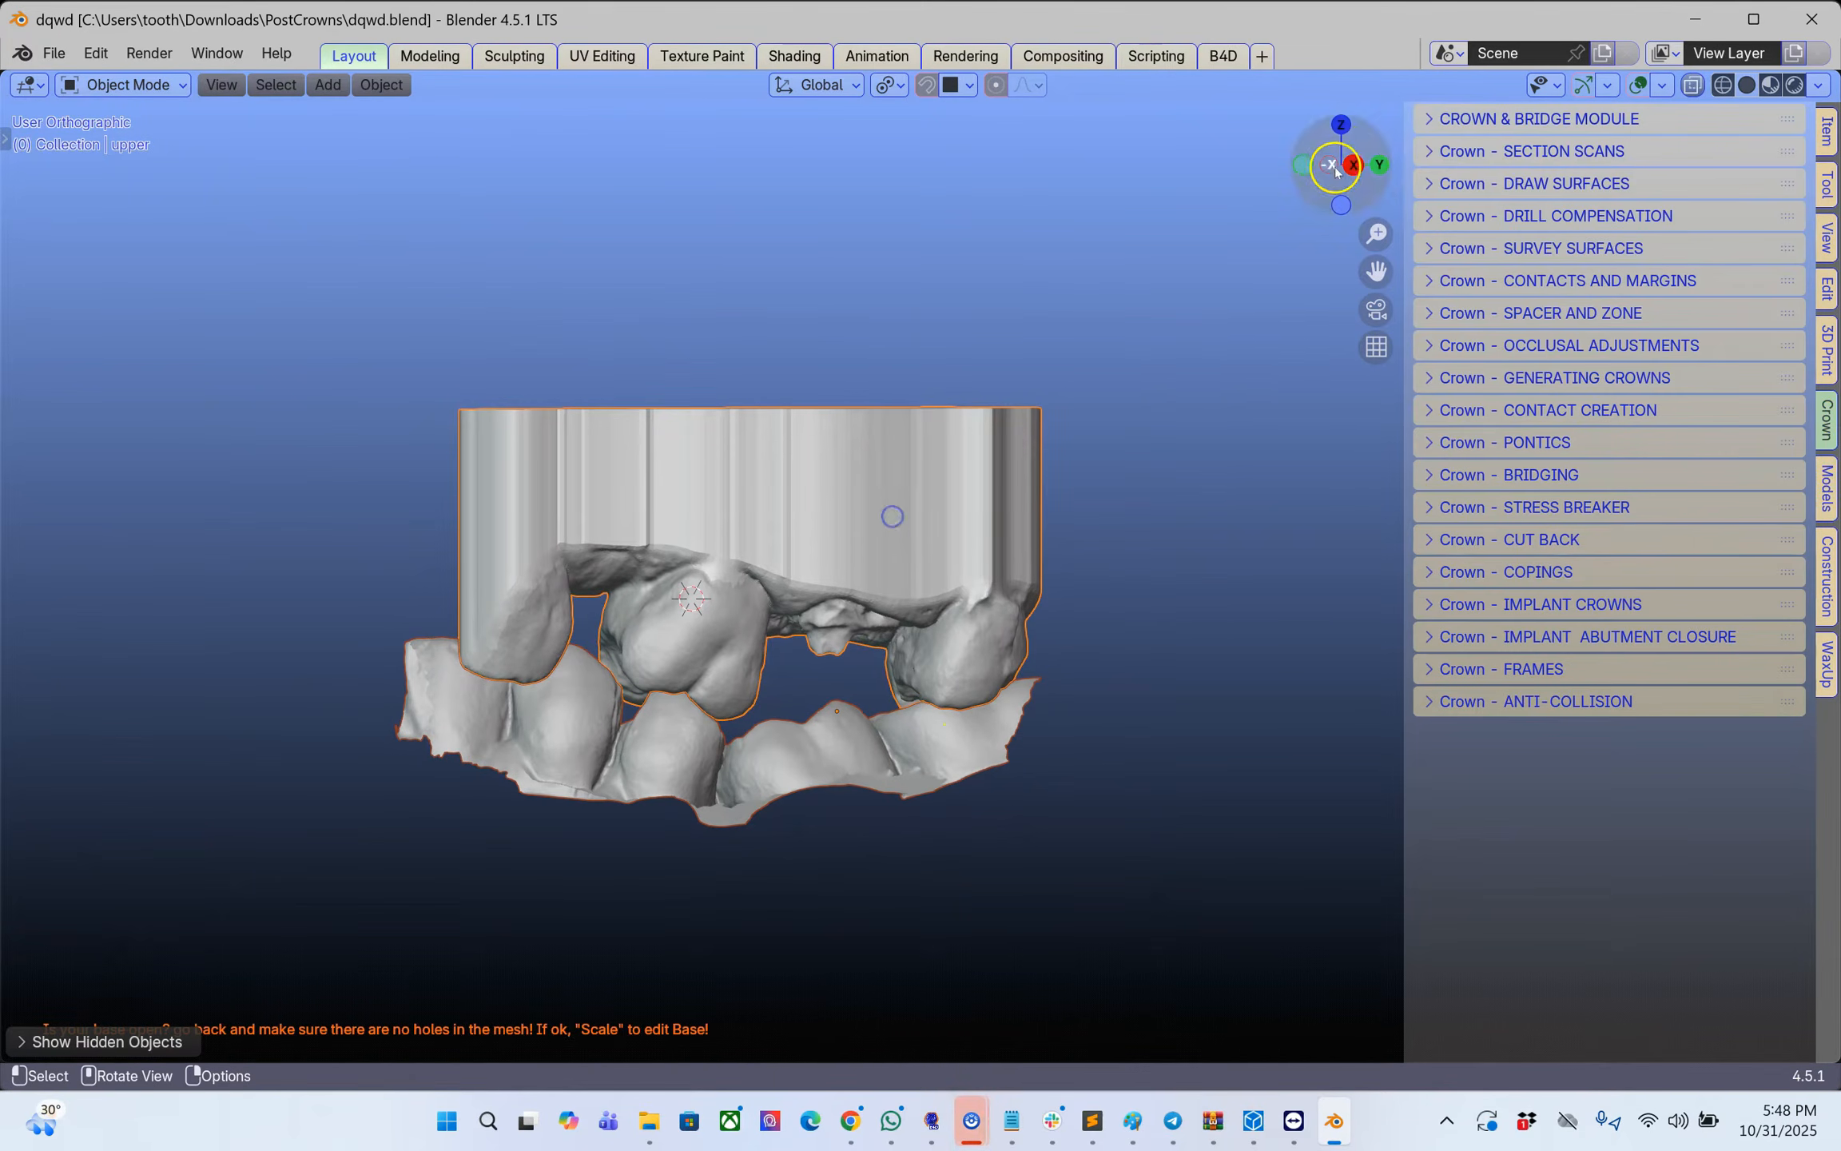
- Move the upper base model to the working models collection and the lower scan to the antagonist collection
left_click(1439, 119)
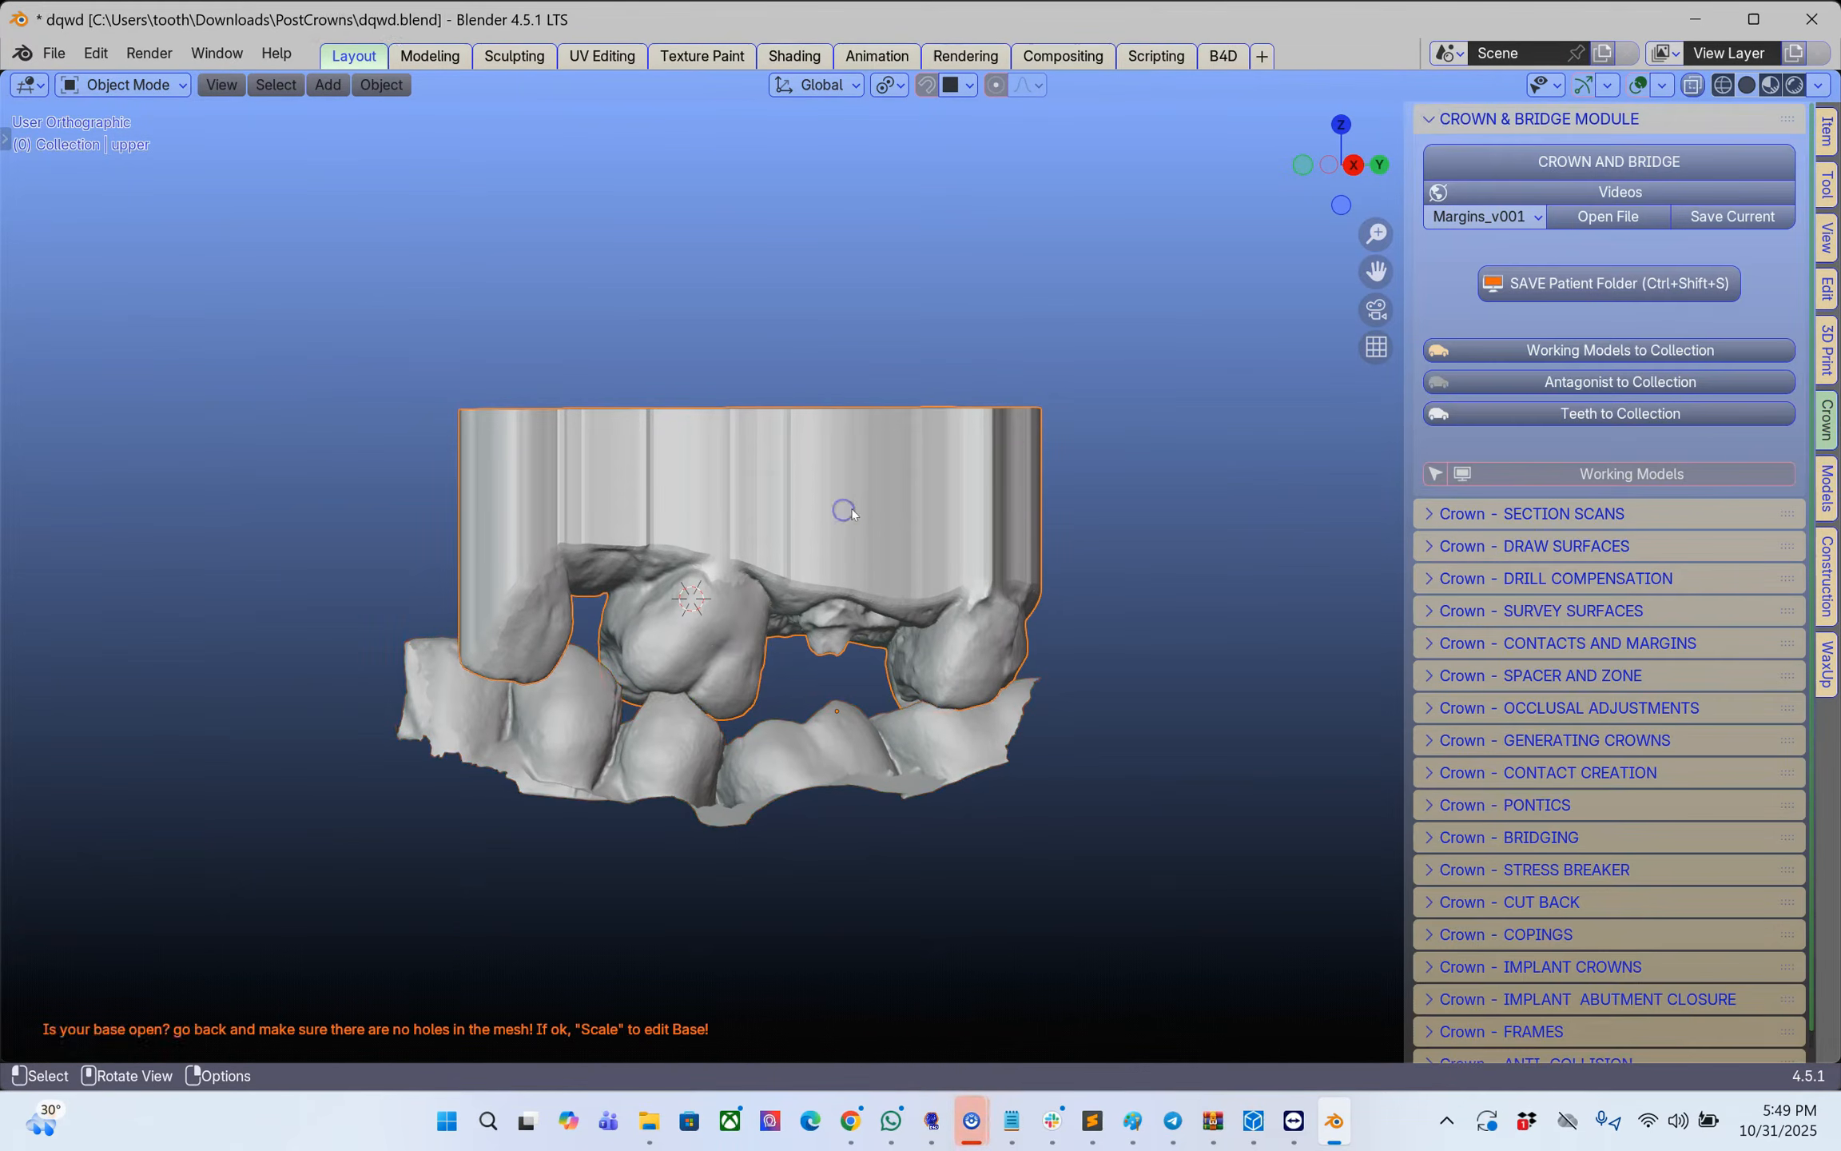
left_click(1630, 350)
left_click(825, 773)
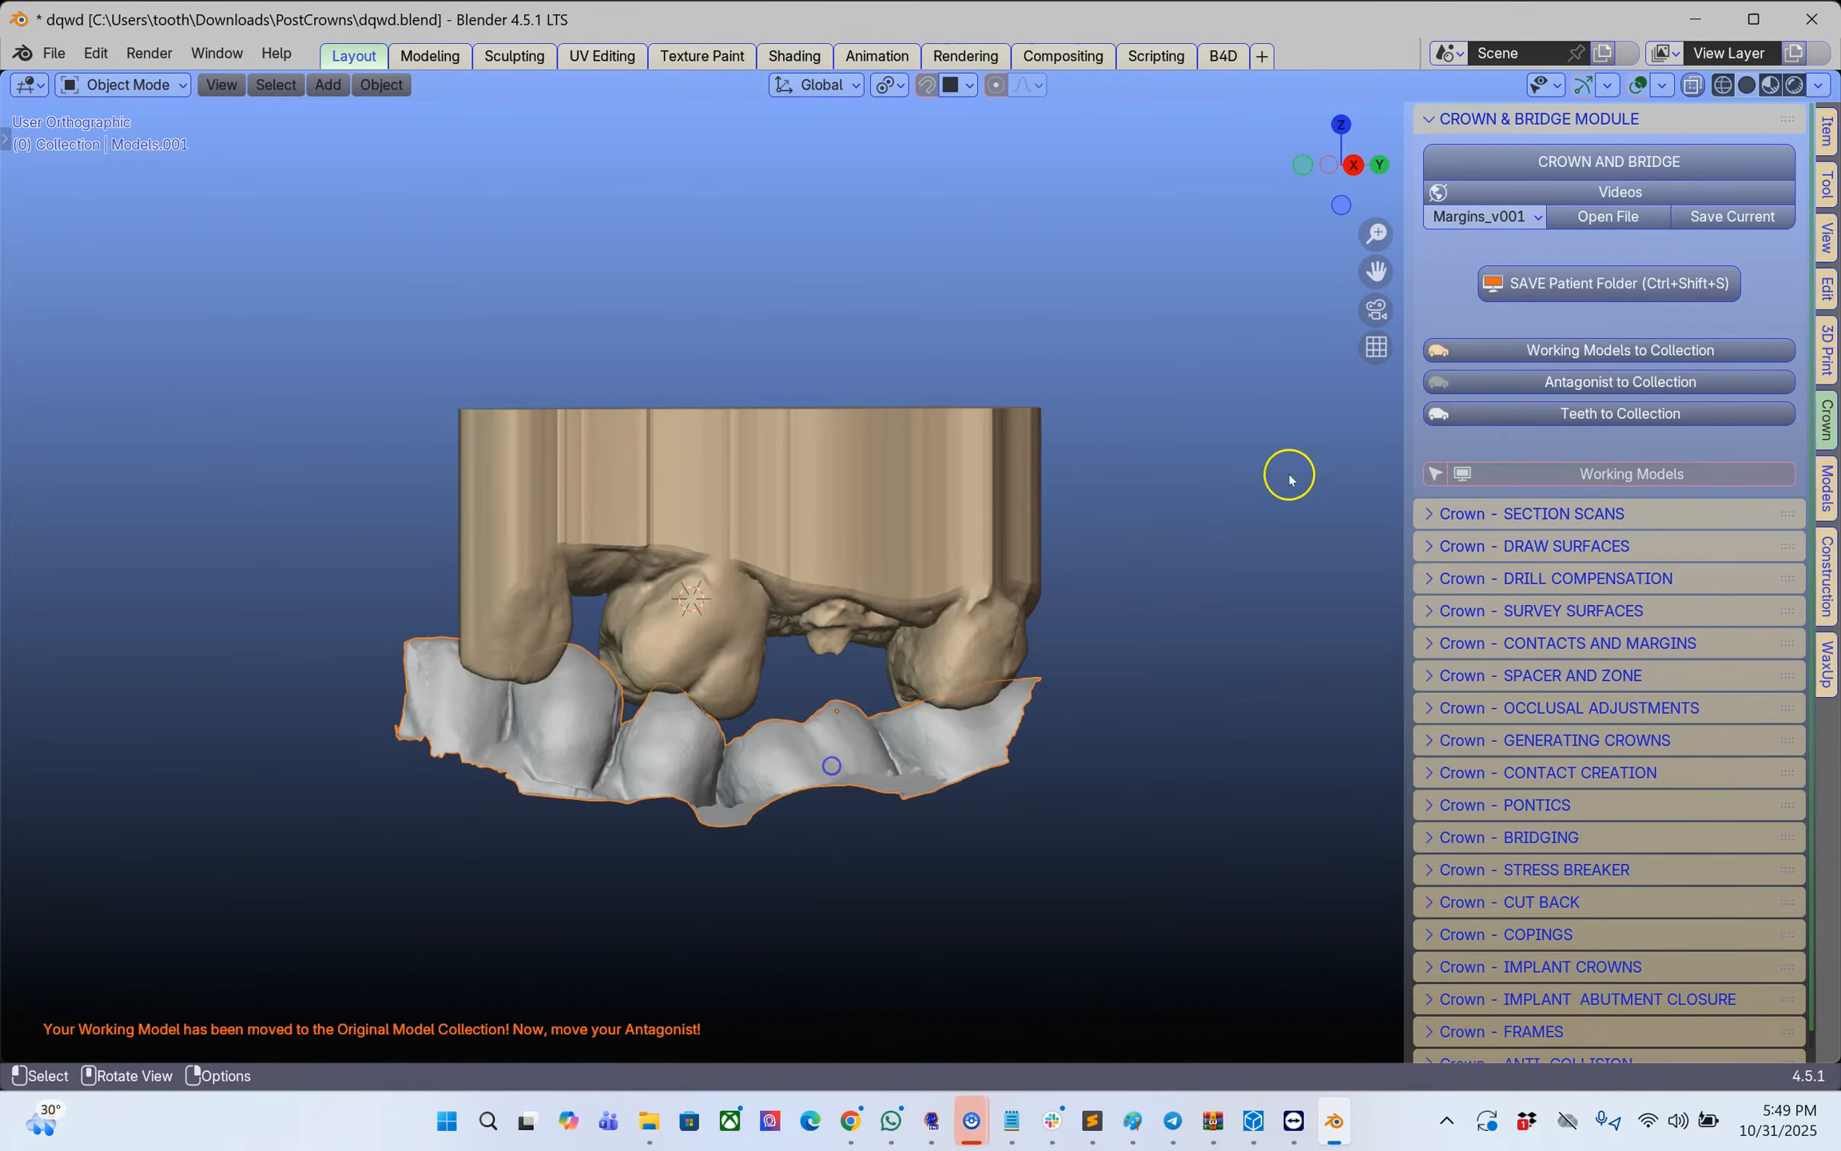
left_click(1575, 390)
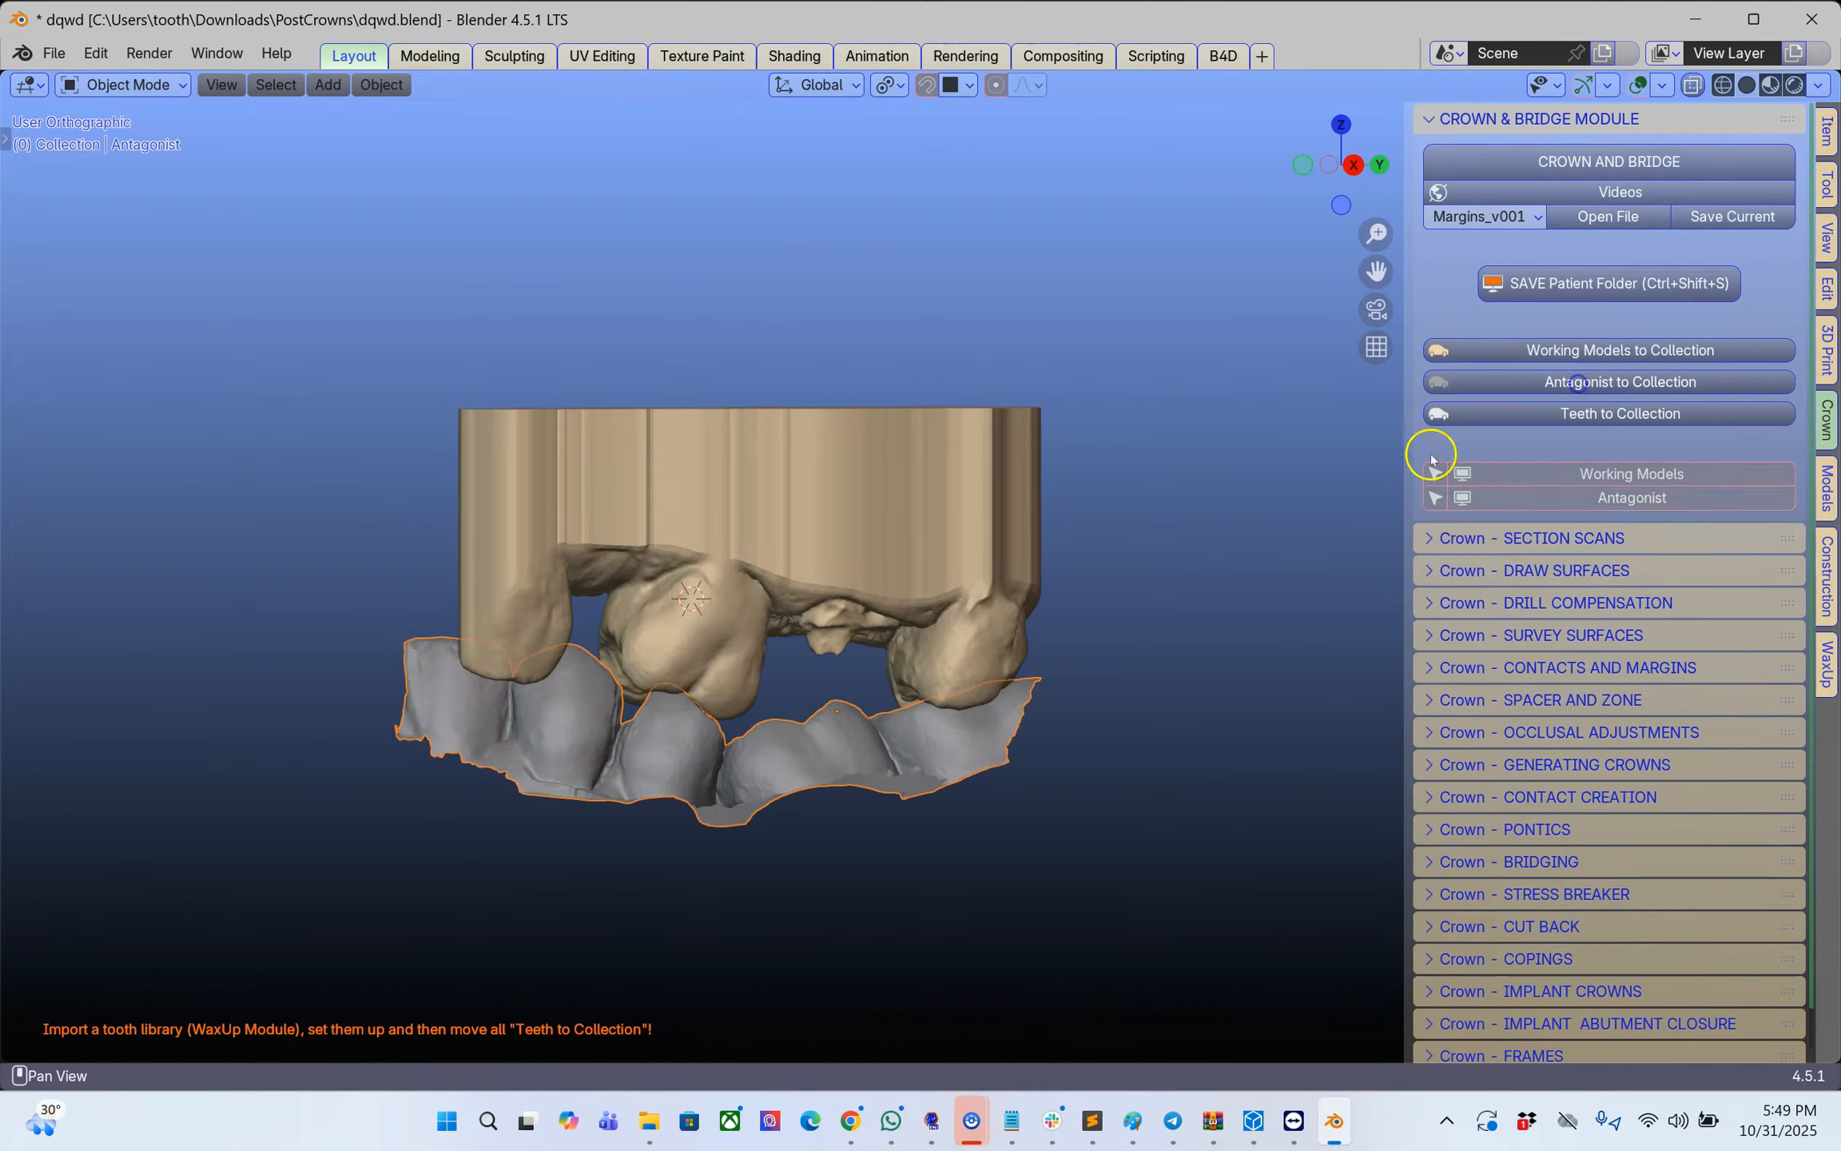
- Hide the antagonist and select the upper working model at the rim of one of the paired post holes
left_click(1605, 501)
middle_click_drag(767, 767, 752, 346)
scroll(750, 725, "up", 3)
middle_click_drag(751, 724, 484, 670)
scroll(593, 637, "up", 3)
mouse_move(596, 628)
middle_mouse_down()
mouse_move(534, 677)
mouse_move(636, 700)
mouse_move(615, 632)
middle_mouse_up()
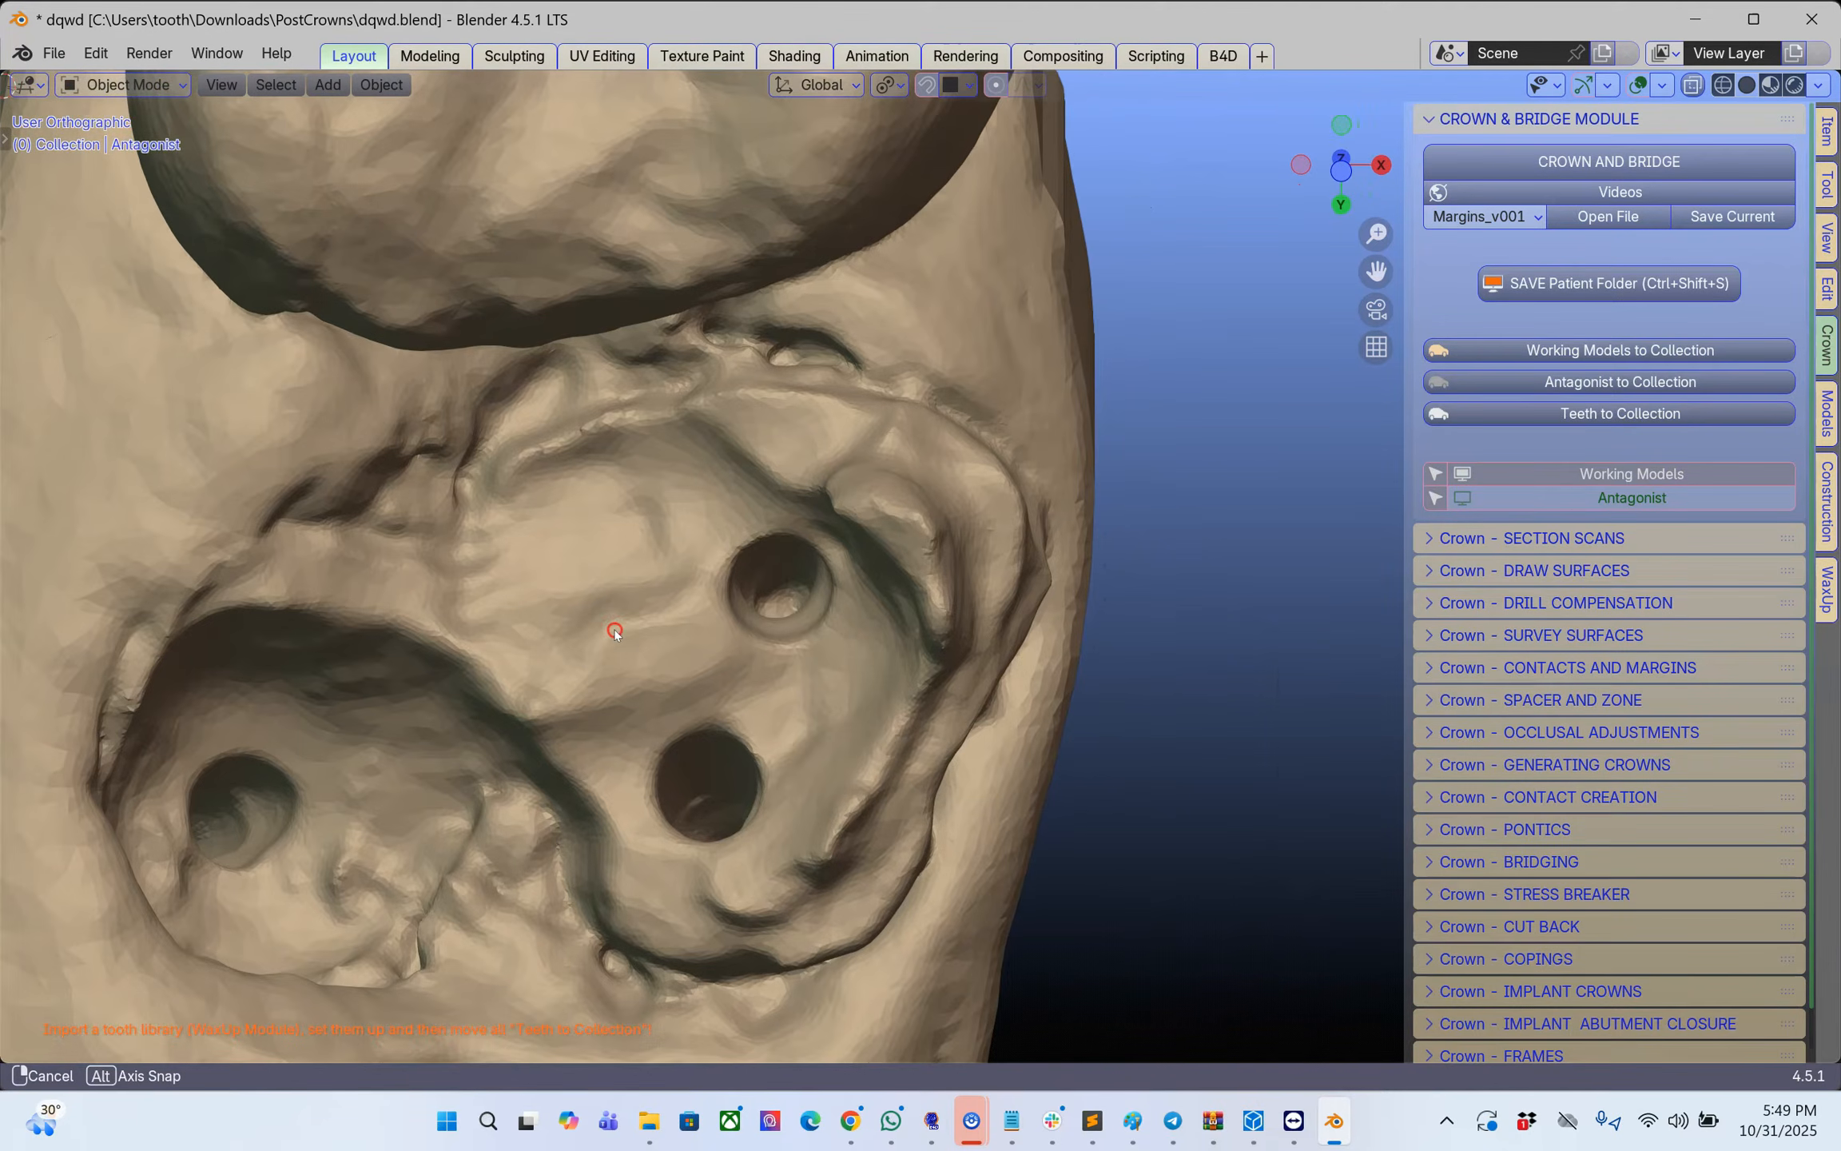
scroll(797, 592, "down", 5)
middle_click_drag(913, 608, 592, 554)
scroll(822, 596, "up", 5)
left_click(613, 501)
left_click(676, 436)
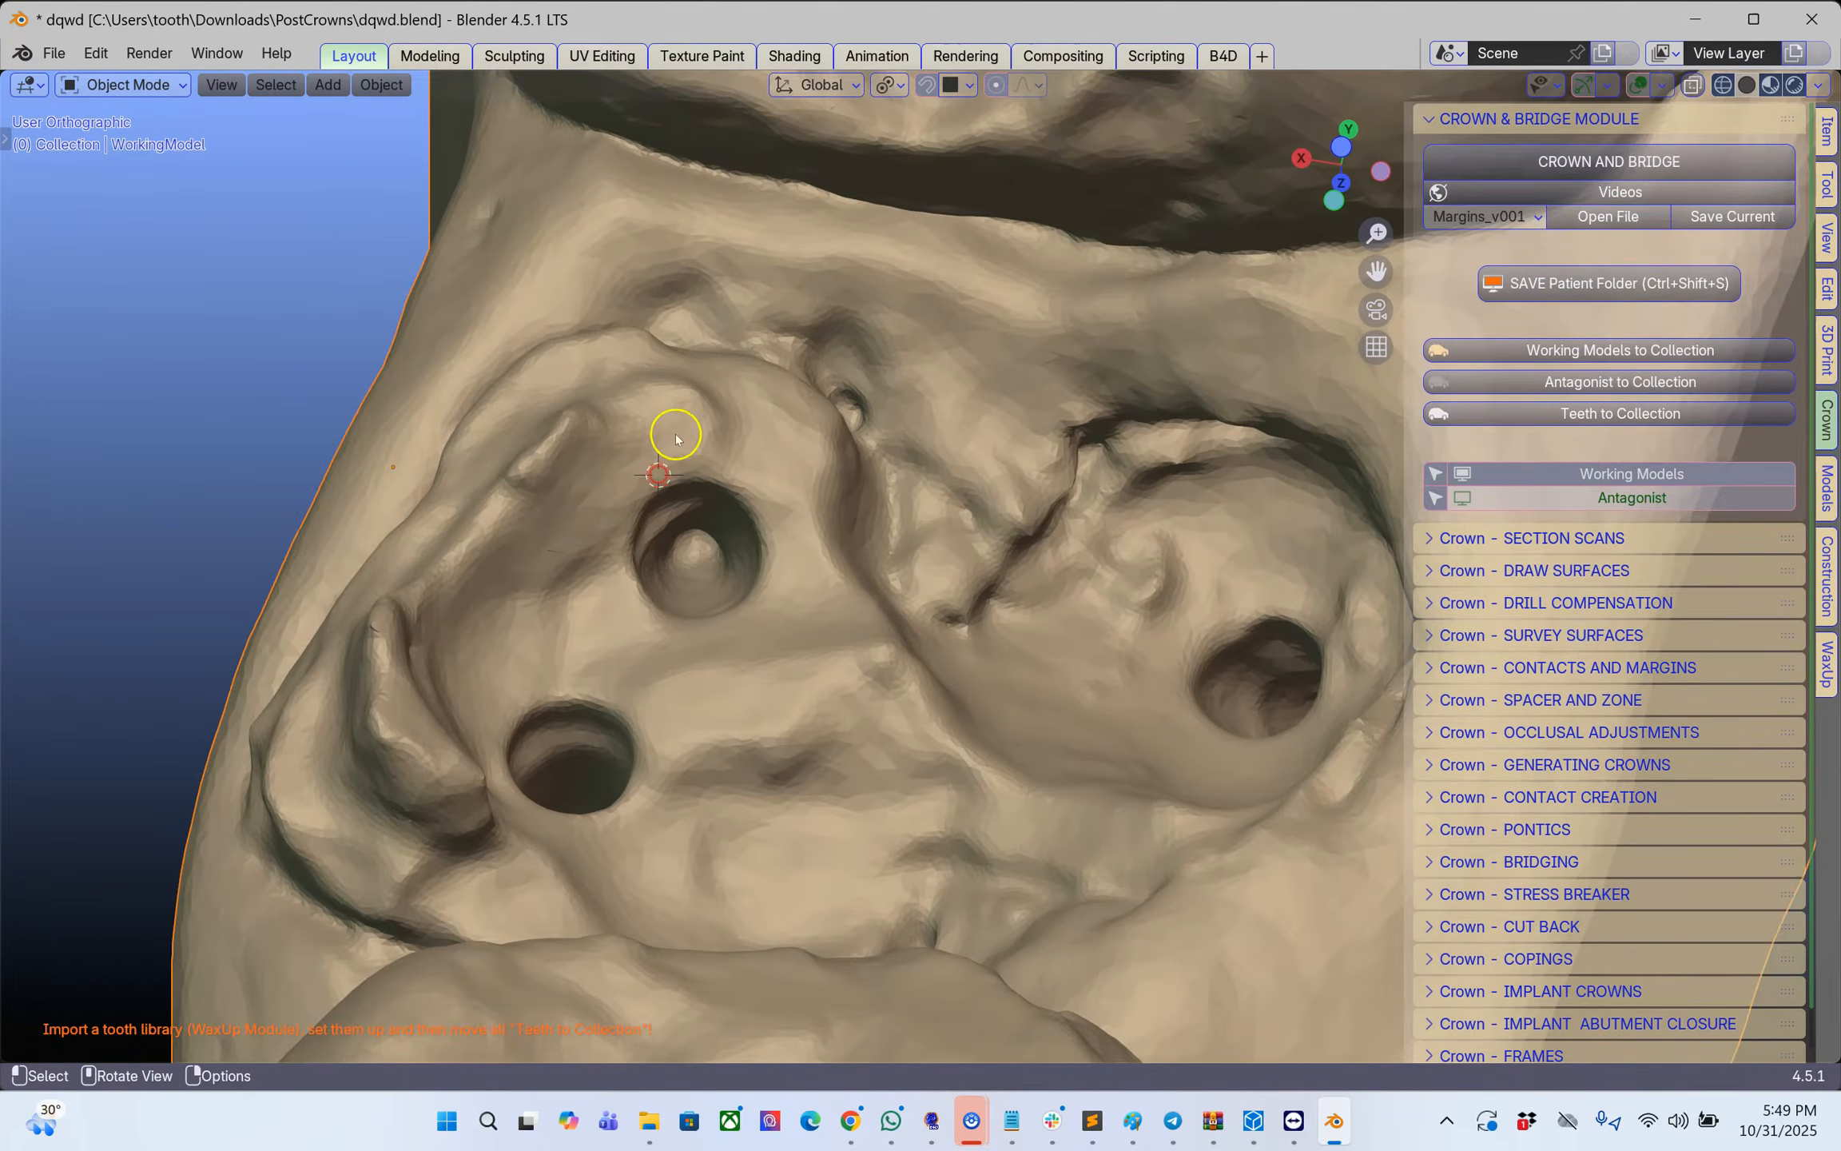
- Draw a margin line around the selected one of the paired post holes and create an UPPER surface from it
left_click(1461, 570)
scroll(1471, 600, "down", 3)
left_click(1526, 660)
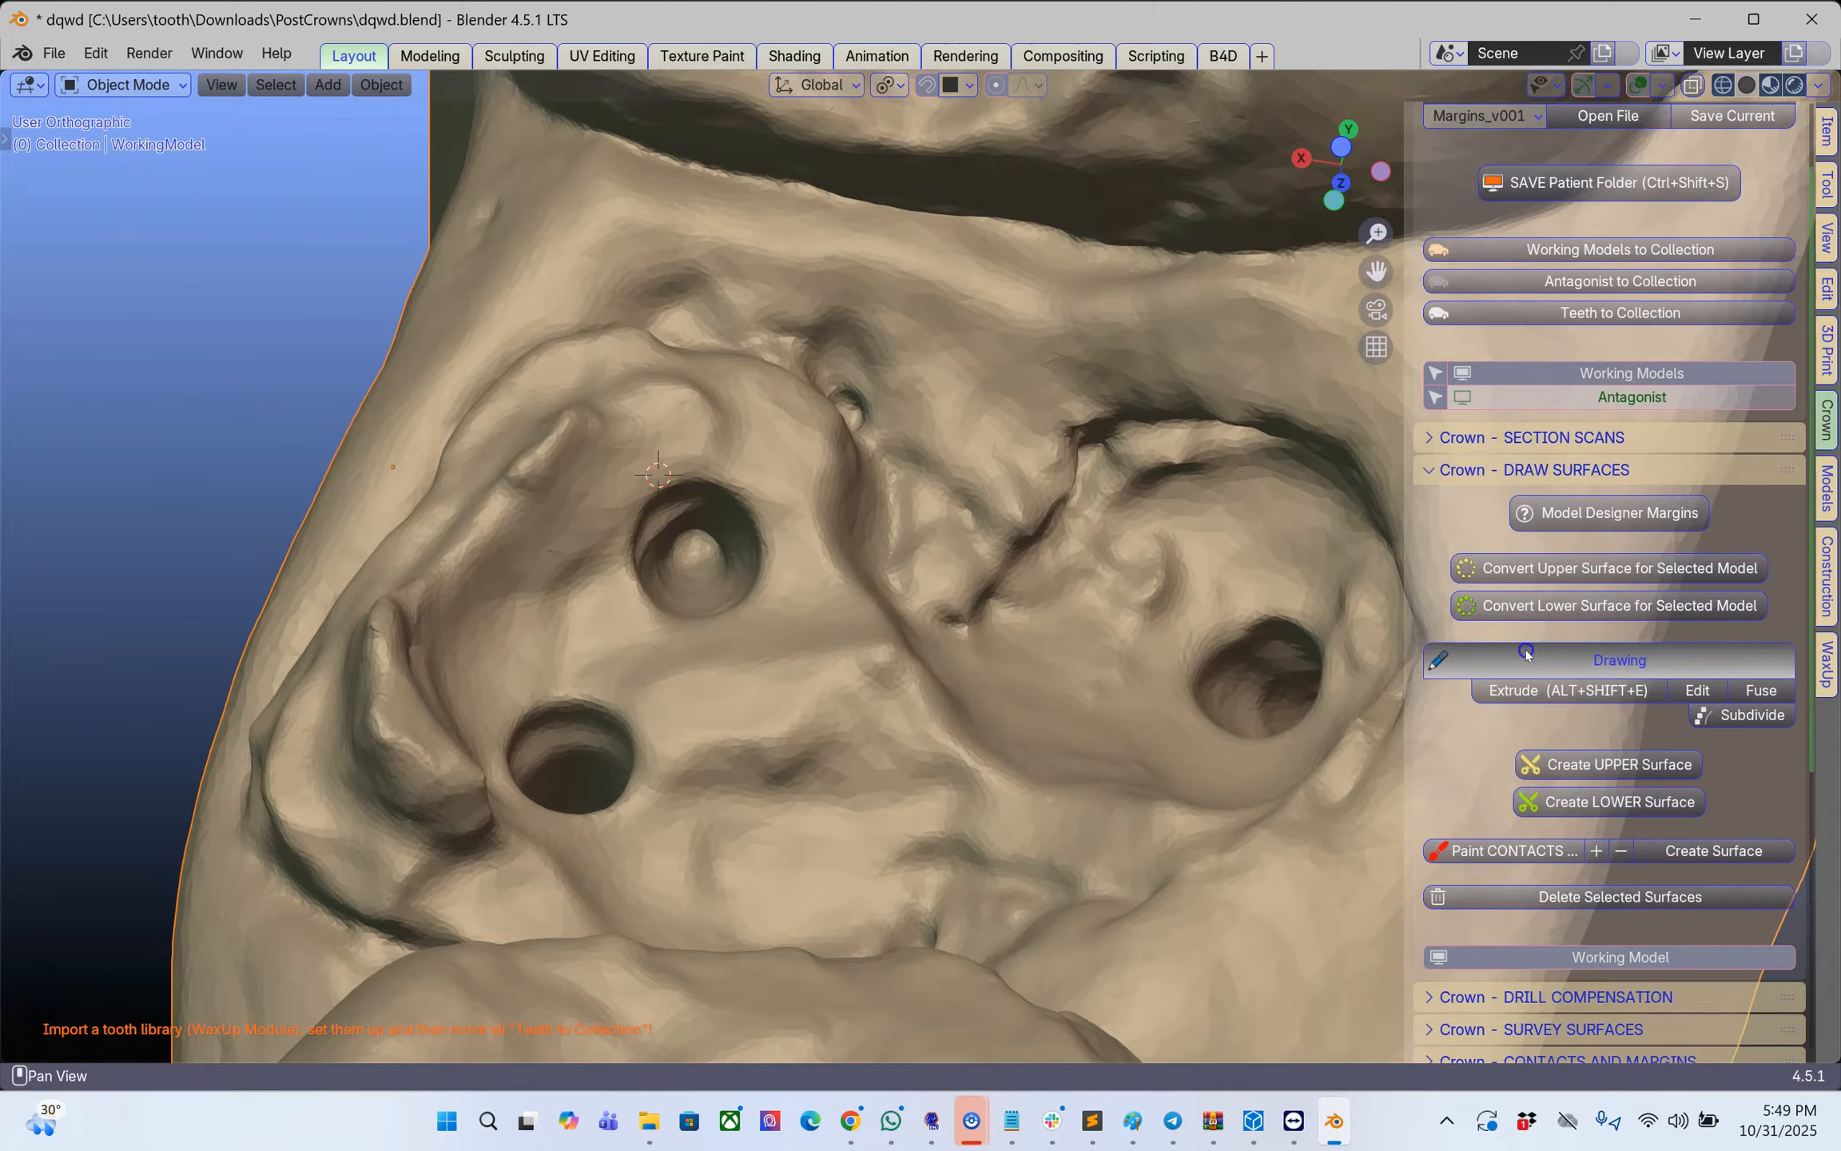
left_click_drag(687, 467, 692, 460)
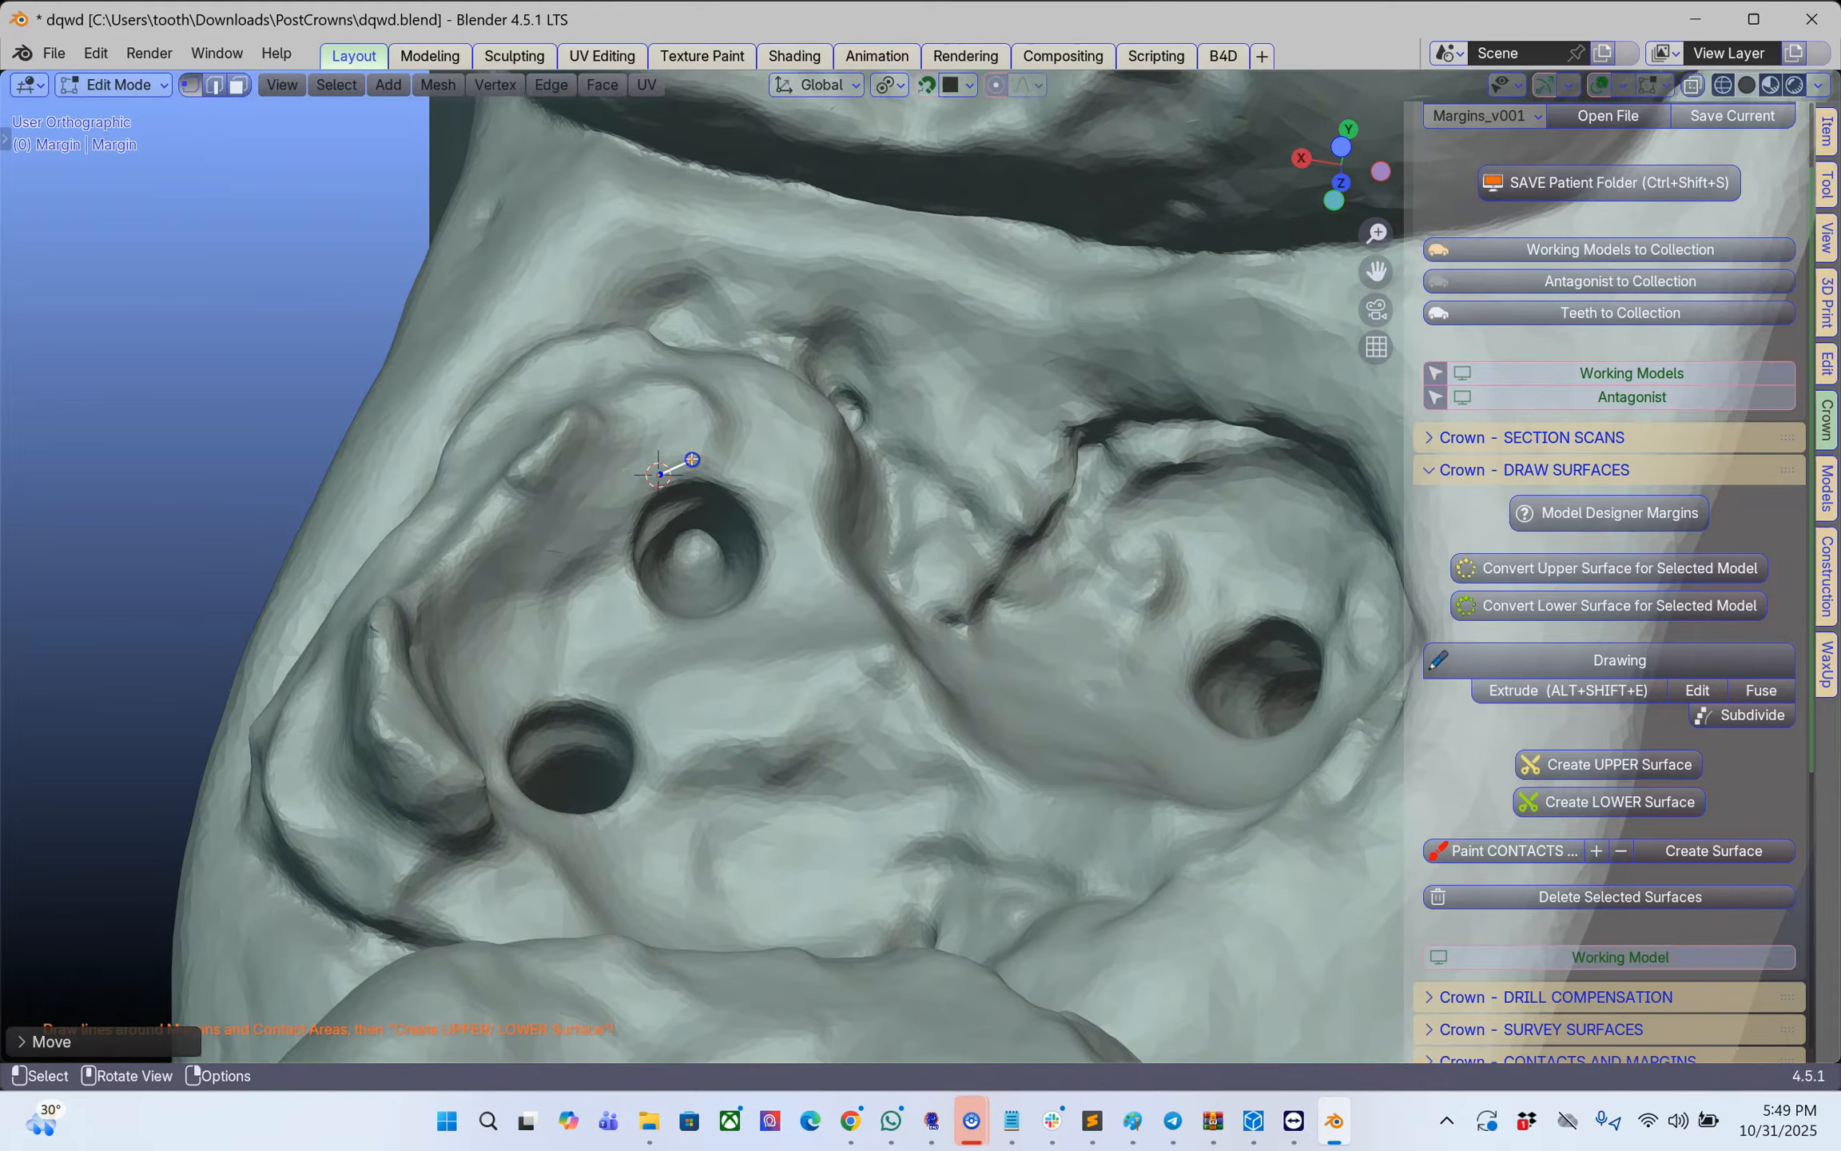
key("e")
left_click(729, 462)
key("e")
left_click(765, 480)
key("e")
left_click(784, 518)
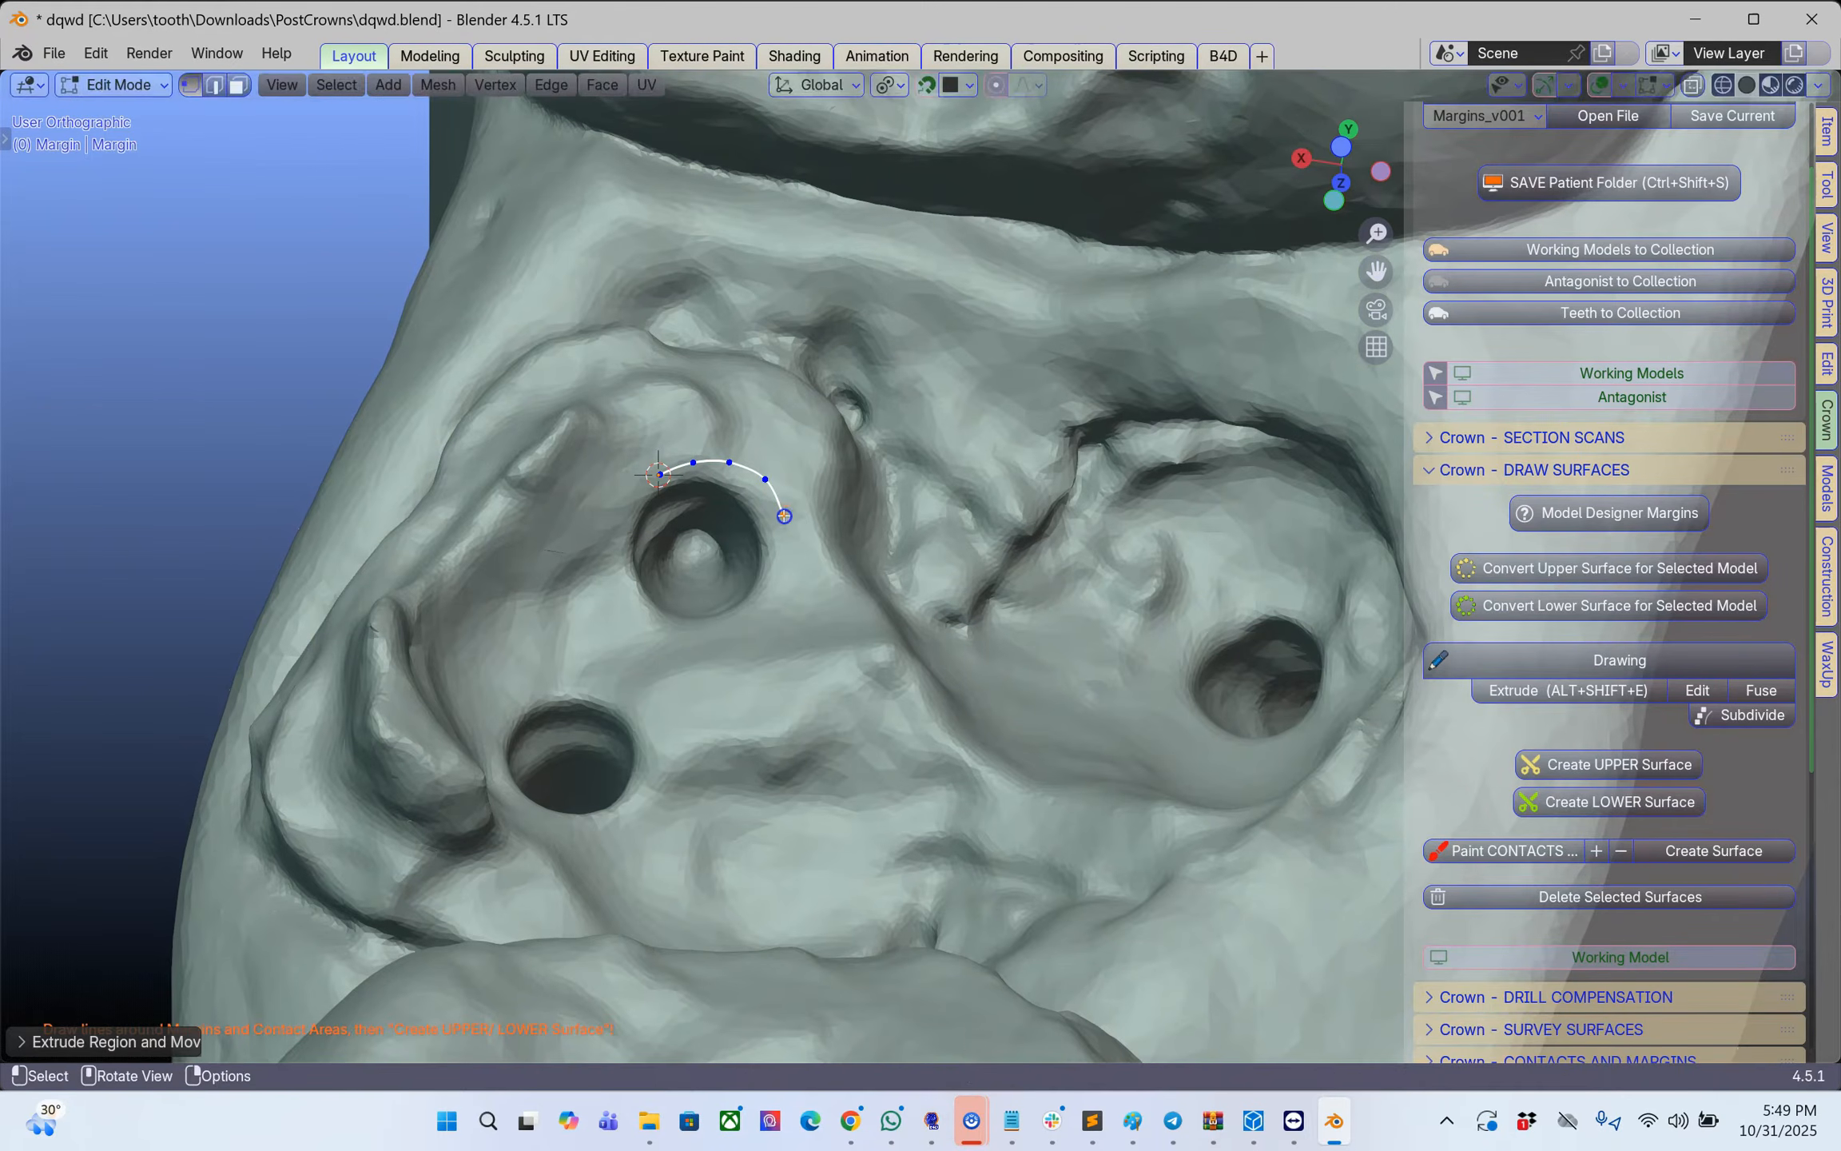
left_click(795, 567)
key("e")
left_click(767, 619)
key("e")
left_click(718, 636)
key("e")
left_click(664, 636)
key("e")
left_click(634, 609)
left_click(611, 573)
key("e")
left_click(615, 534)
key("e")
left_click(623, 503)
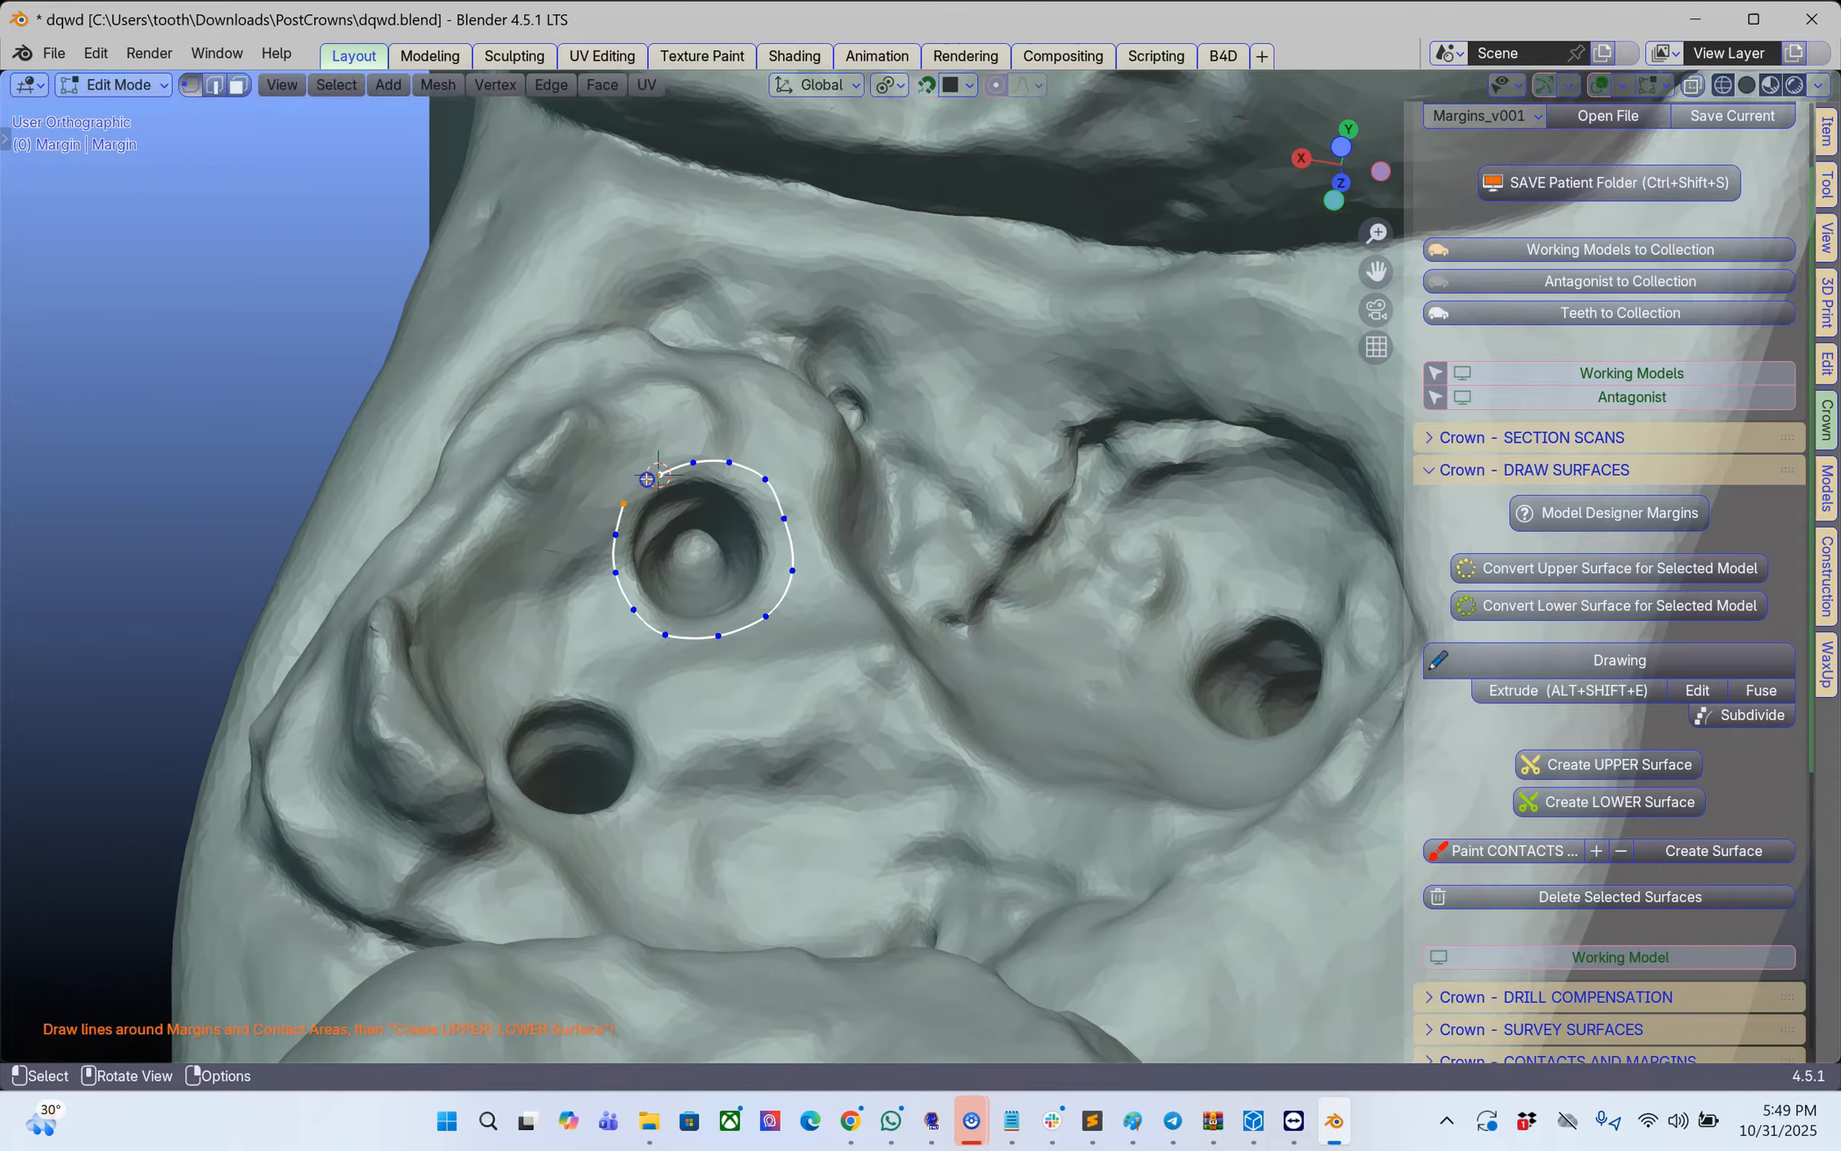
left_click(1559, 765)
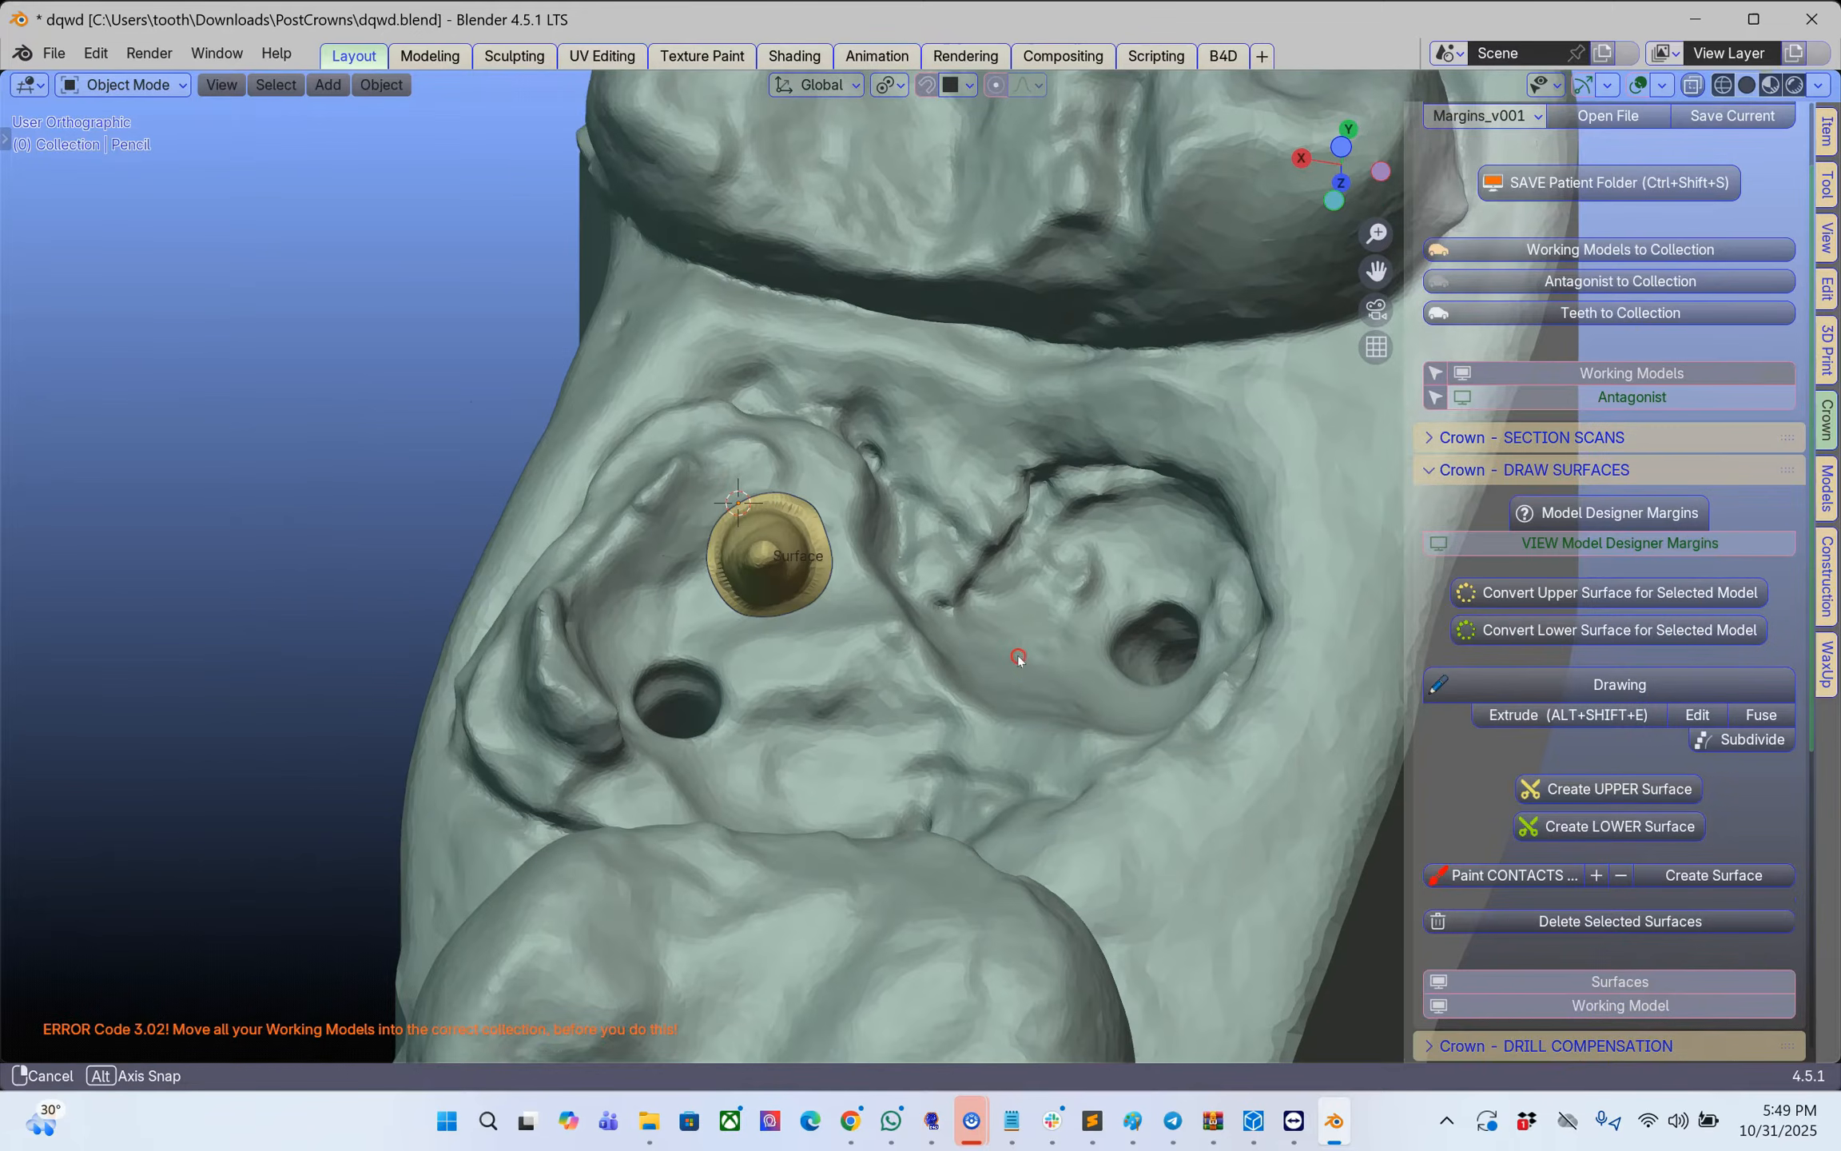
- Draw a margin line around the lone post hole in the separate root and create its UPPER surface
middle_click_drag(1019, 657, 1176, 662)
scroll(1114, 580, "up", 2)
scroll(1114, 580, "down", 3)
mouse_move(1114, 579)
middle_mouse_down()
mouse_move(1139, 466)
mouse_move(1115, 527)
mouse_move(816, 823)
middle_mouse_up()
scroll(1115, 527, "up", 2)
right_click(778, 547, "shift")
left_click(1615, 683)
key("e")
left_click(810, 533)
left_click(840, 535)
left_click(748, 589)
left_click(779, 549)
left_click(1620, 786)
scroll(1132, 652, "down", 3)
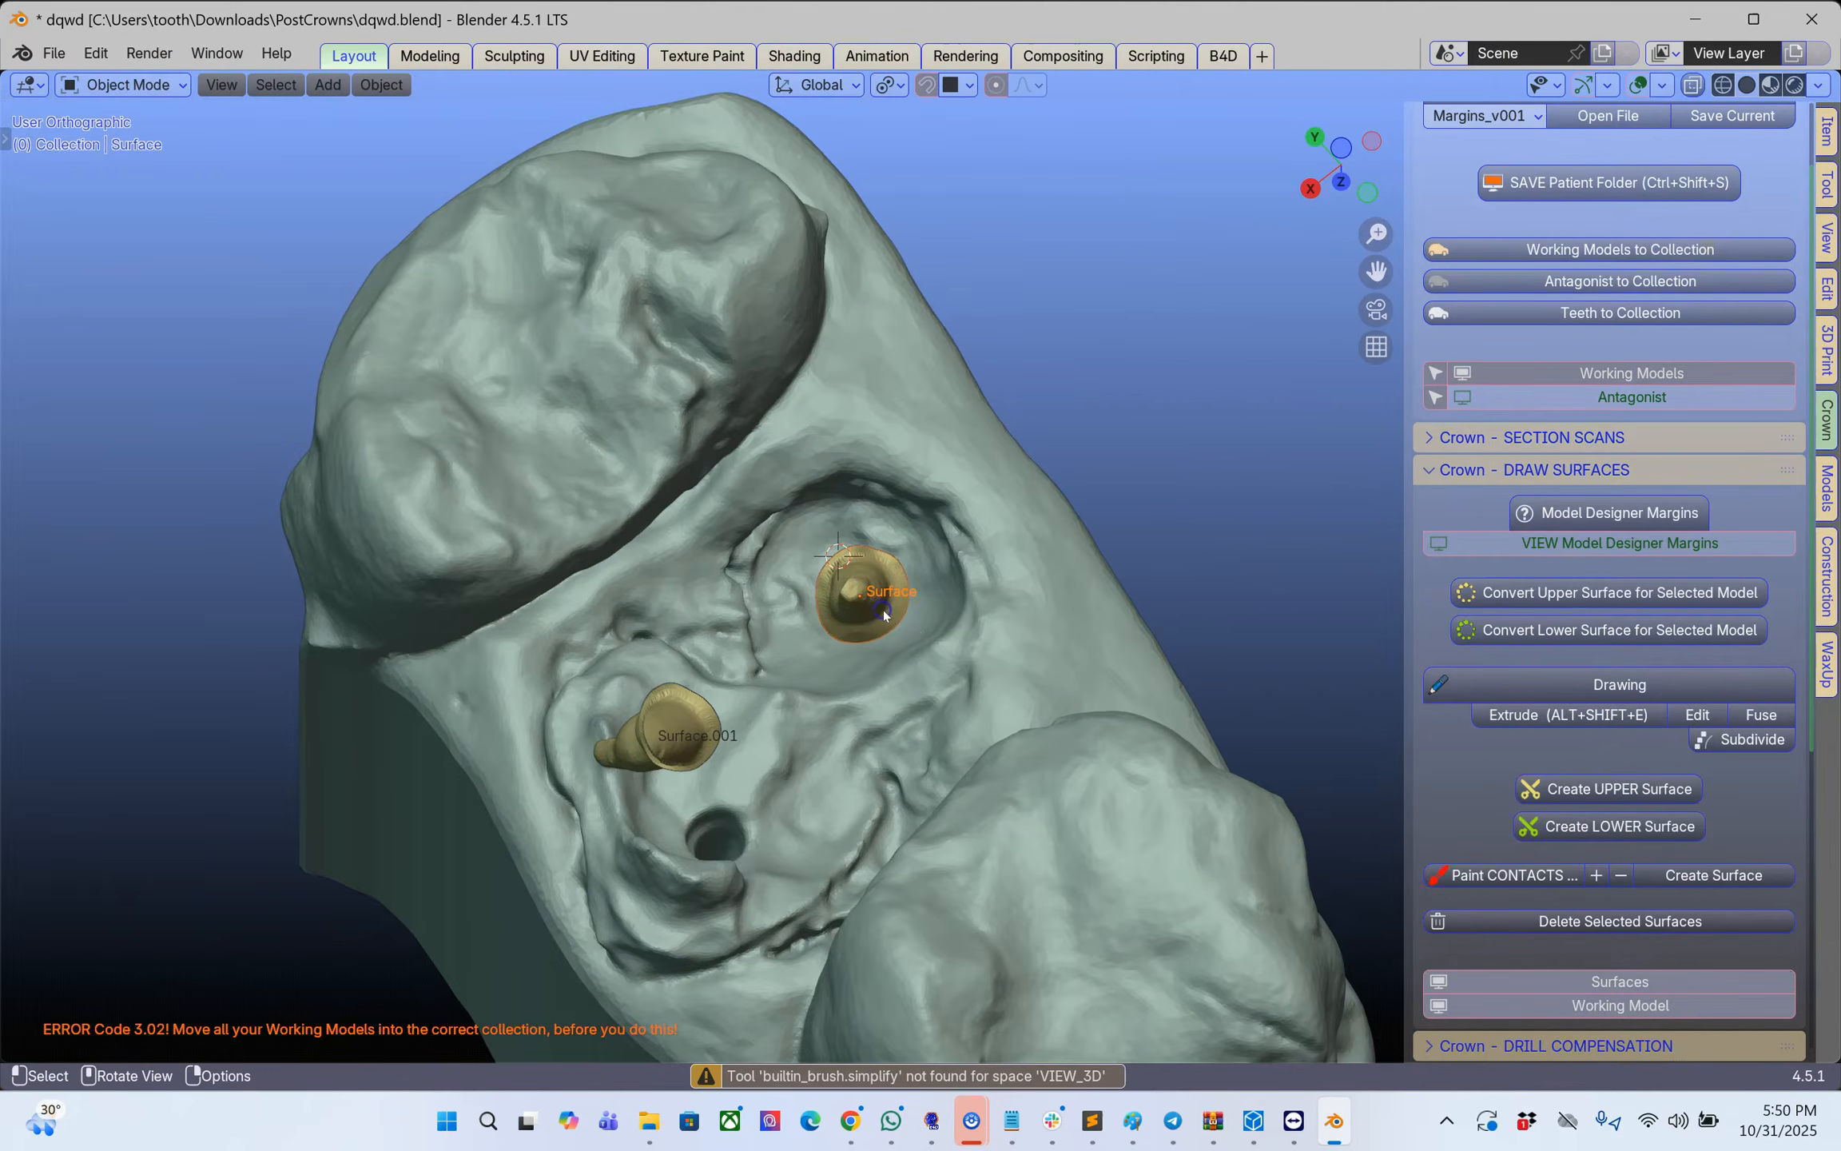
- Survey the lone post hole's upper surface, rotate it to its path of placement and block it out with BlockOut UPPER
scroll(886, 615, "up", 2)
middle_click_drag(887, 614, 855, 539, "shift")
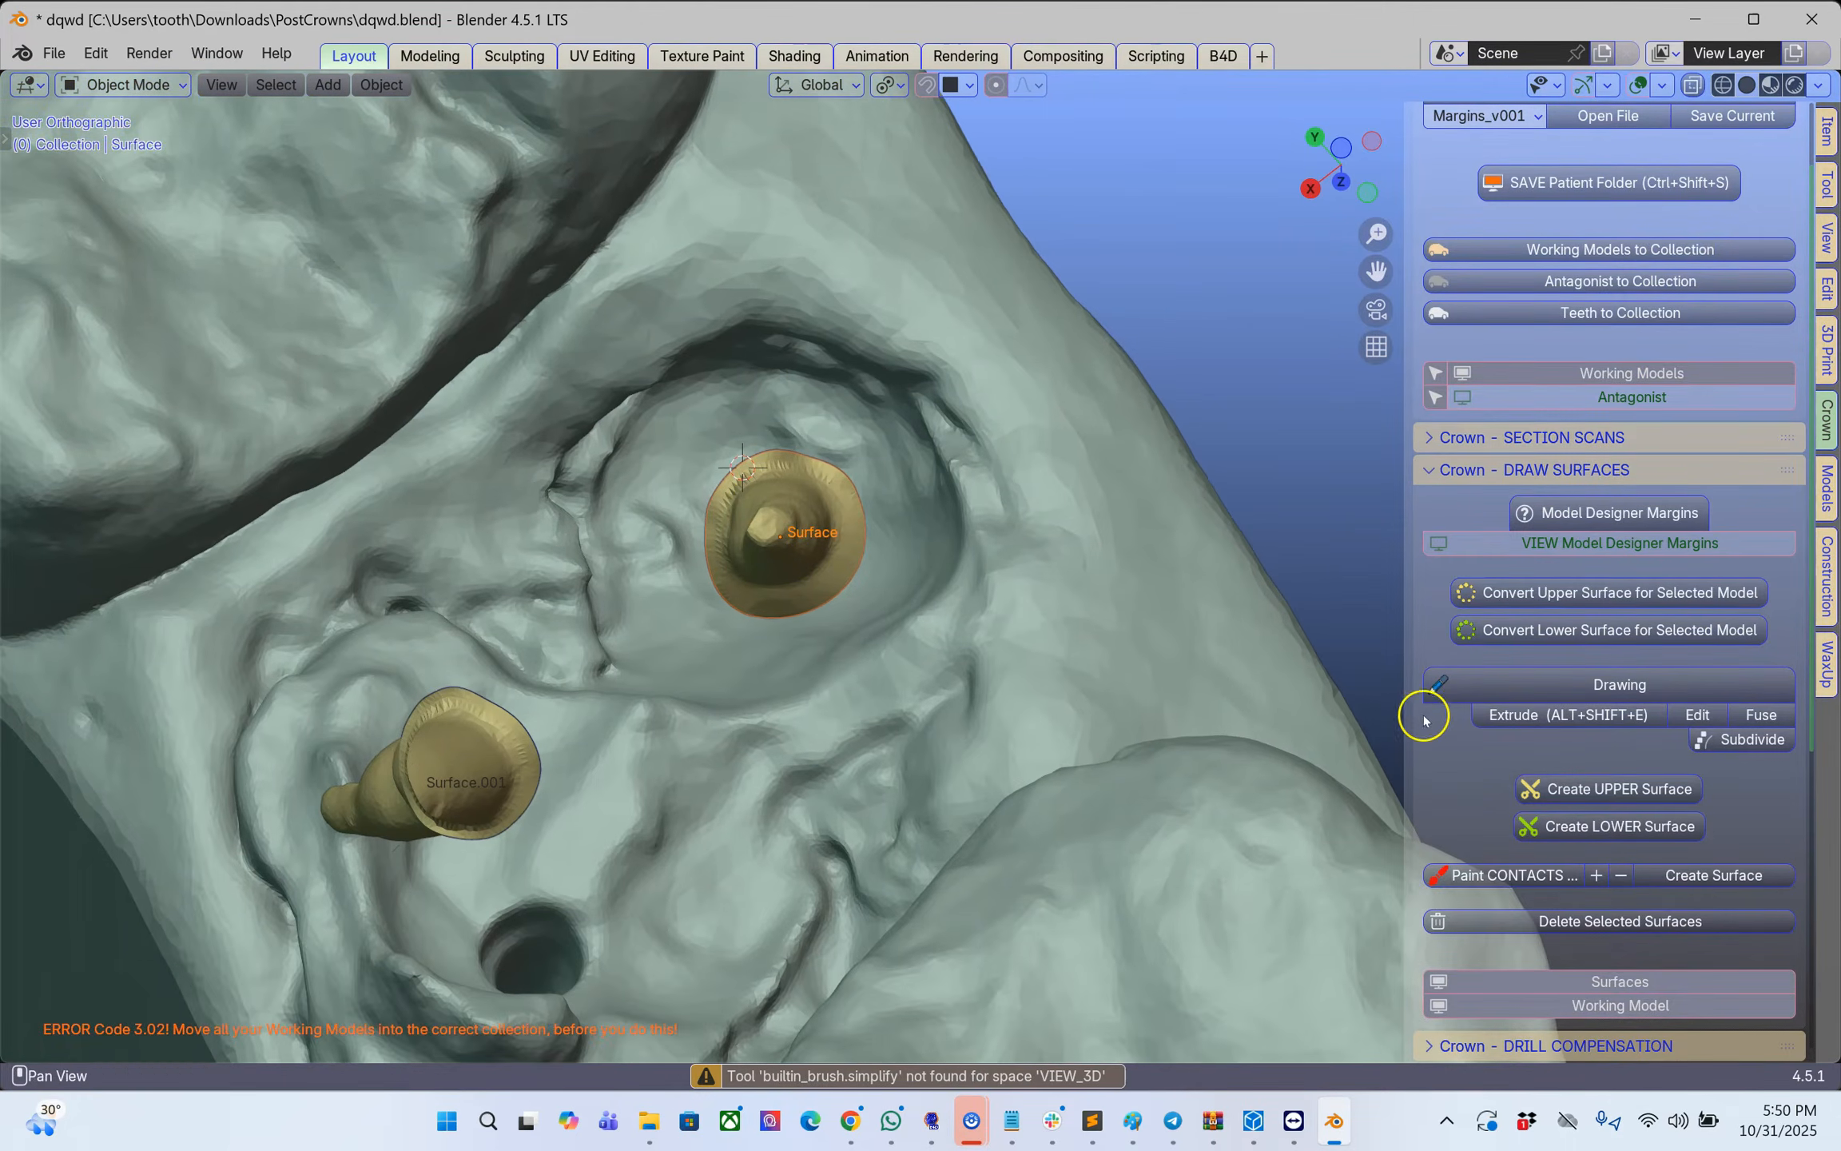
scroll(1438, 743, "down", 7)
left_click(1453, 773)
scroll(1470, 763, "down", 5)
left_click(1510, 676)
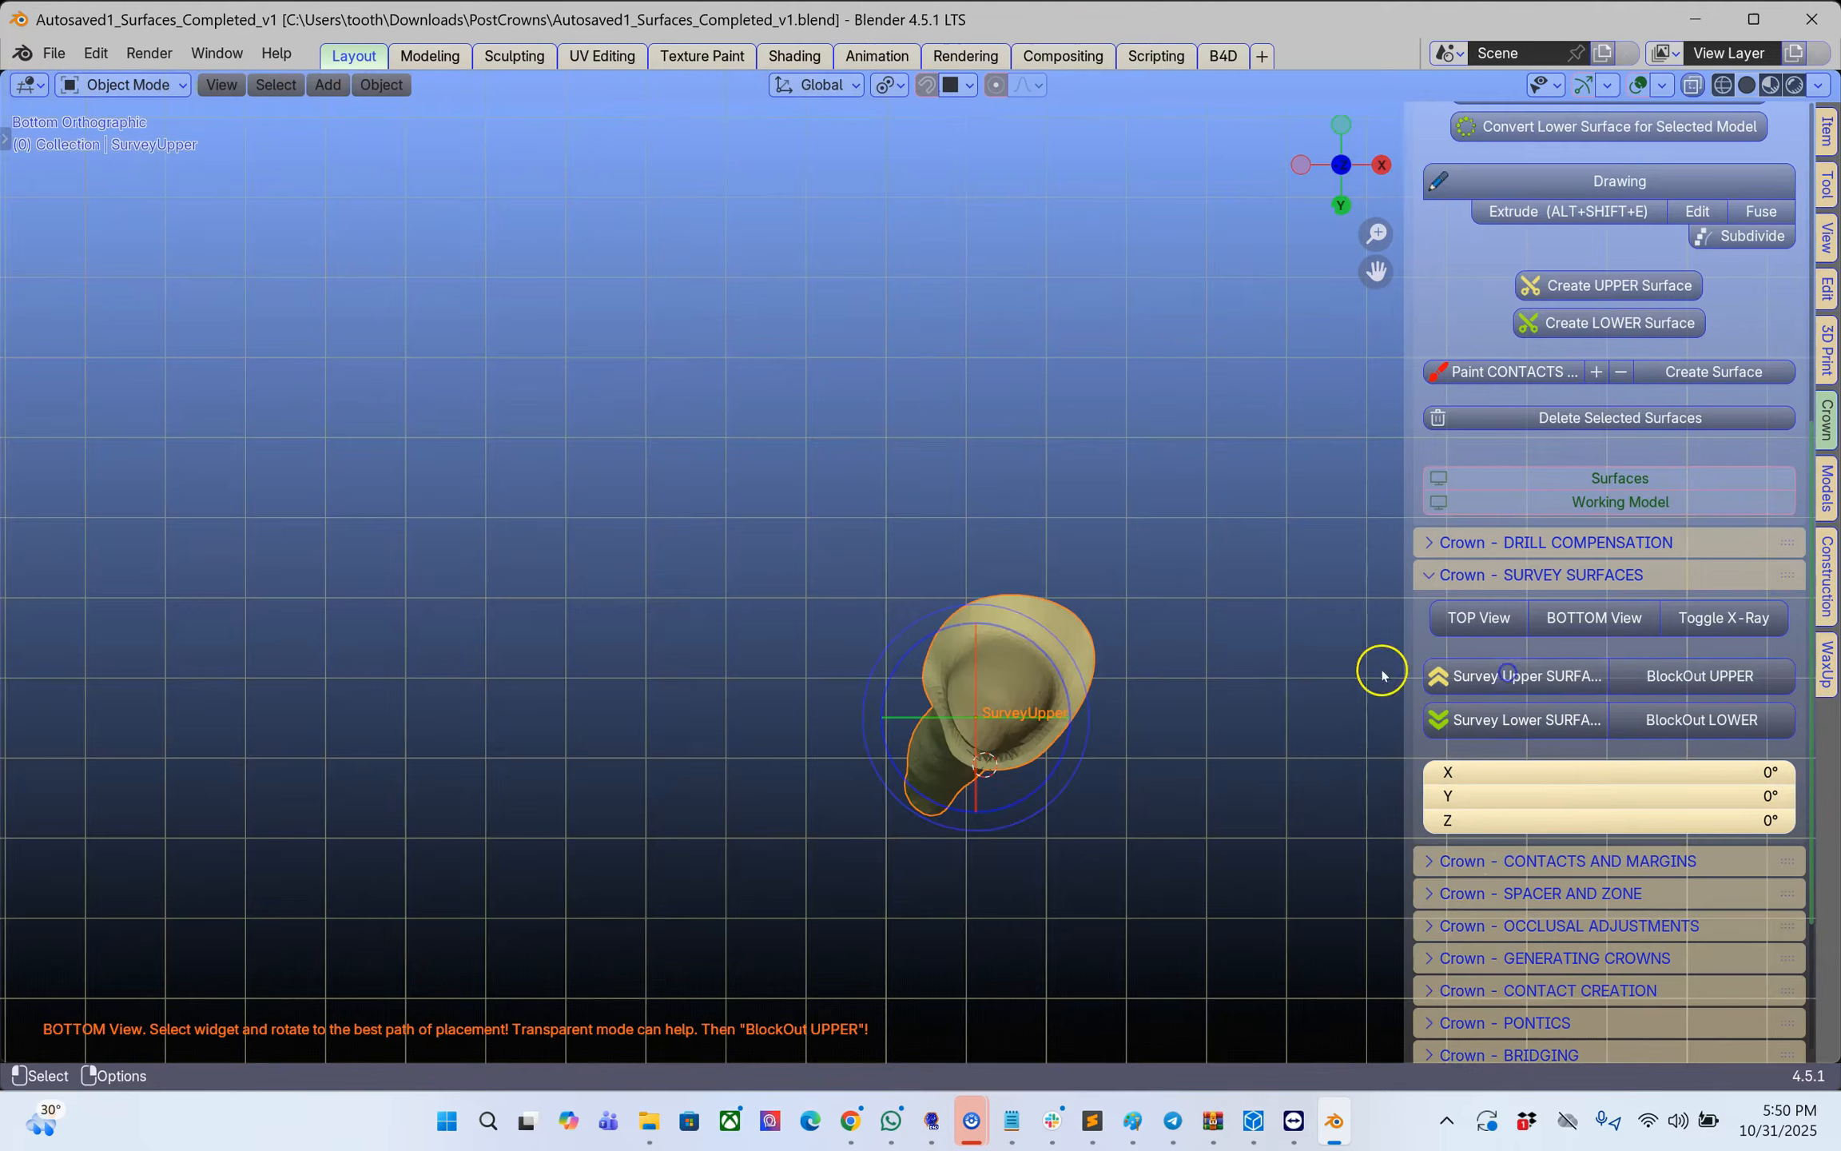
scroll(1119, 728, "up", 3)
mouse_move(1072, 792)
left_mouse_down()
mouse_move(1029, 815)
mouse_move(1050, 812)
left_mouse_up()
middle_click_drag(1050, 813, 890, 568, "shift")
left_click(1738, 678)
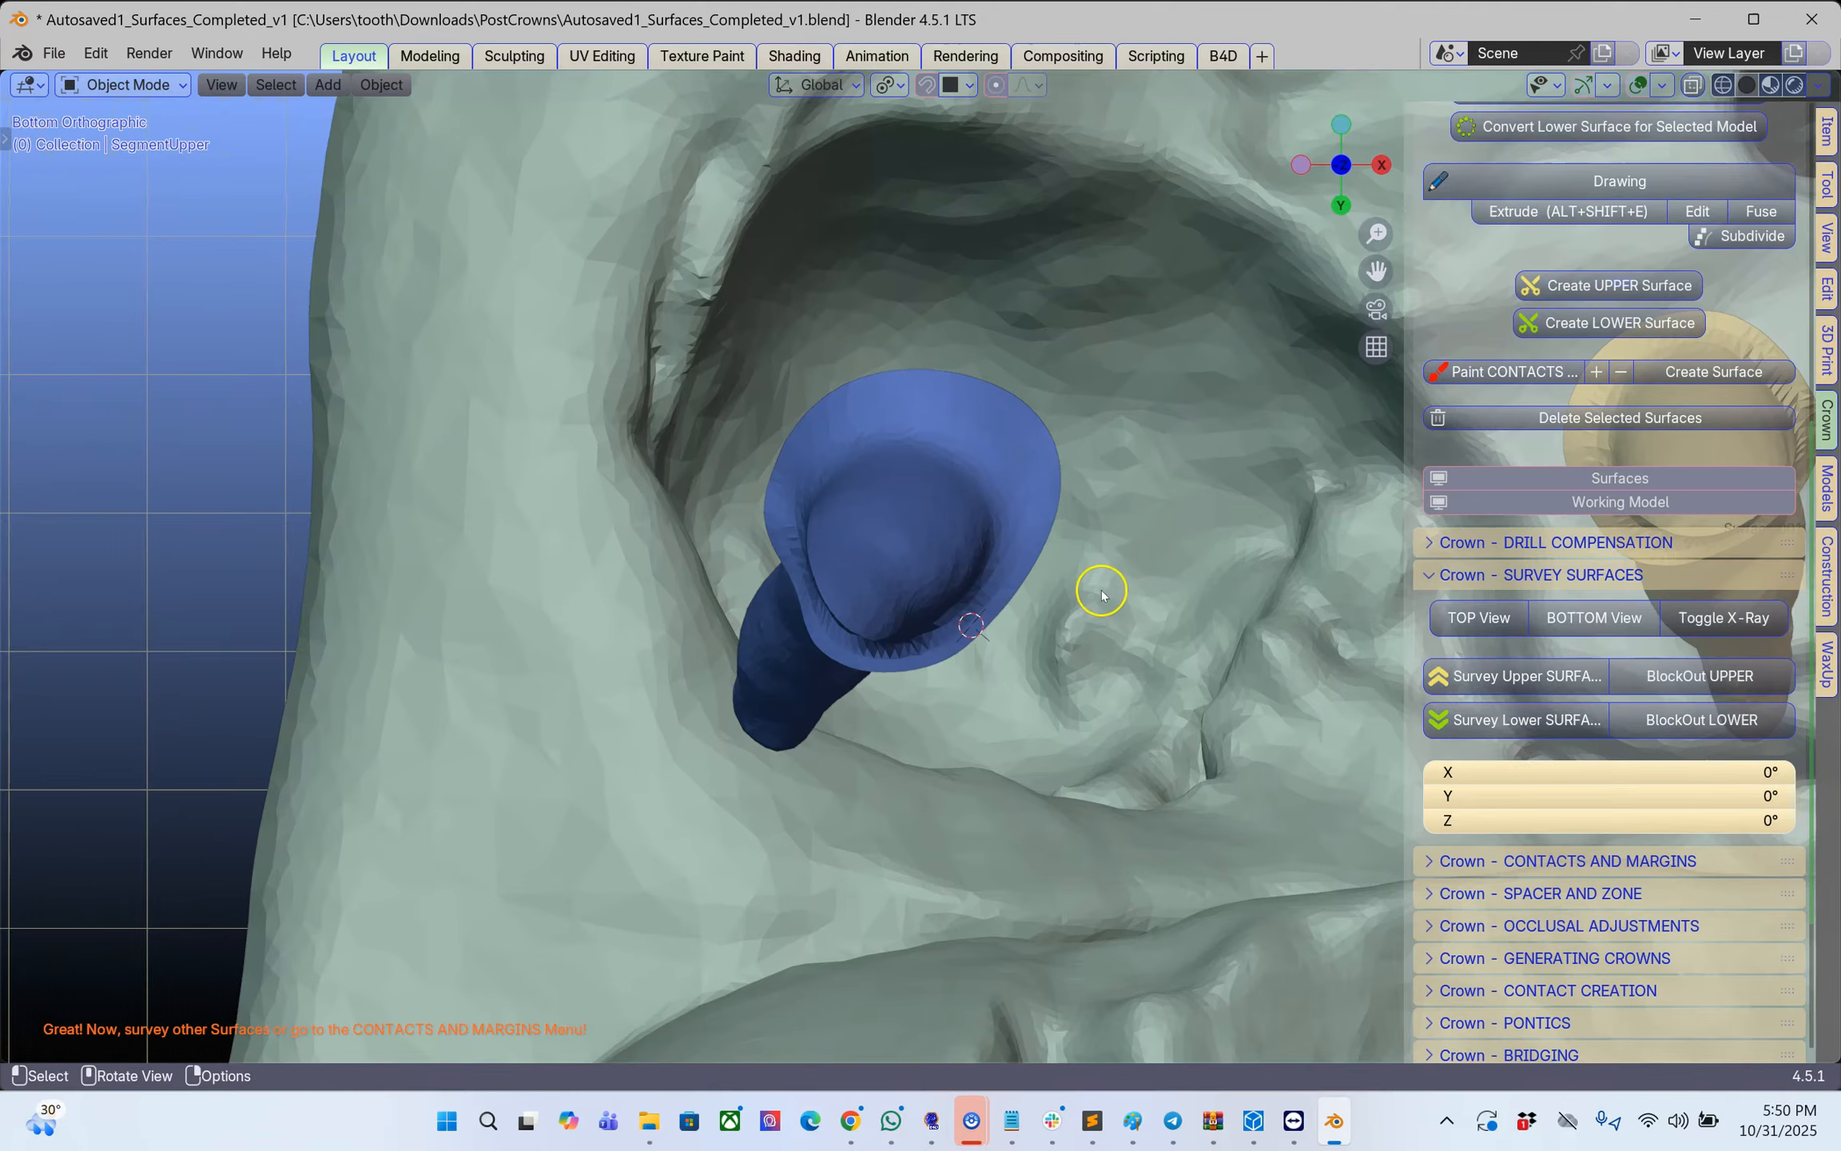
- Survey the other post surface, rotate it about X 28°, Y -5.5°, Z -1.4°, and apply BlockOut UPPER
scroll(1101, 592, "down", 3)
middle_click_drag(1101, 594, 1098, 595)
middle_click_drag(1334, 501, 1376, 645)
left_click(1505, 676)
left_click_drag(977, 663, 975, 689)
scroll(1342, 692, "up", 3)
left_click(1699, 678)
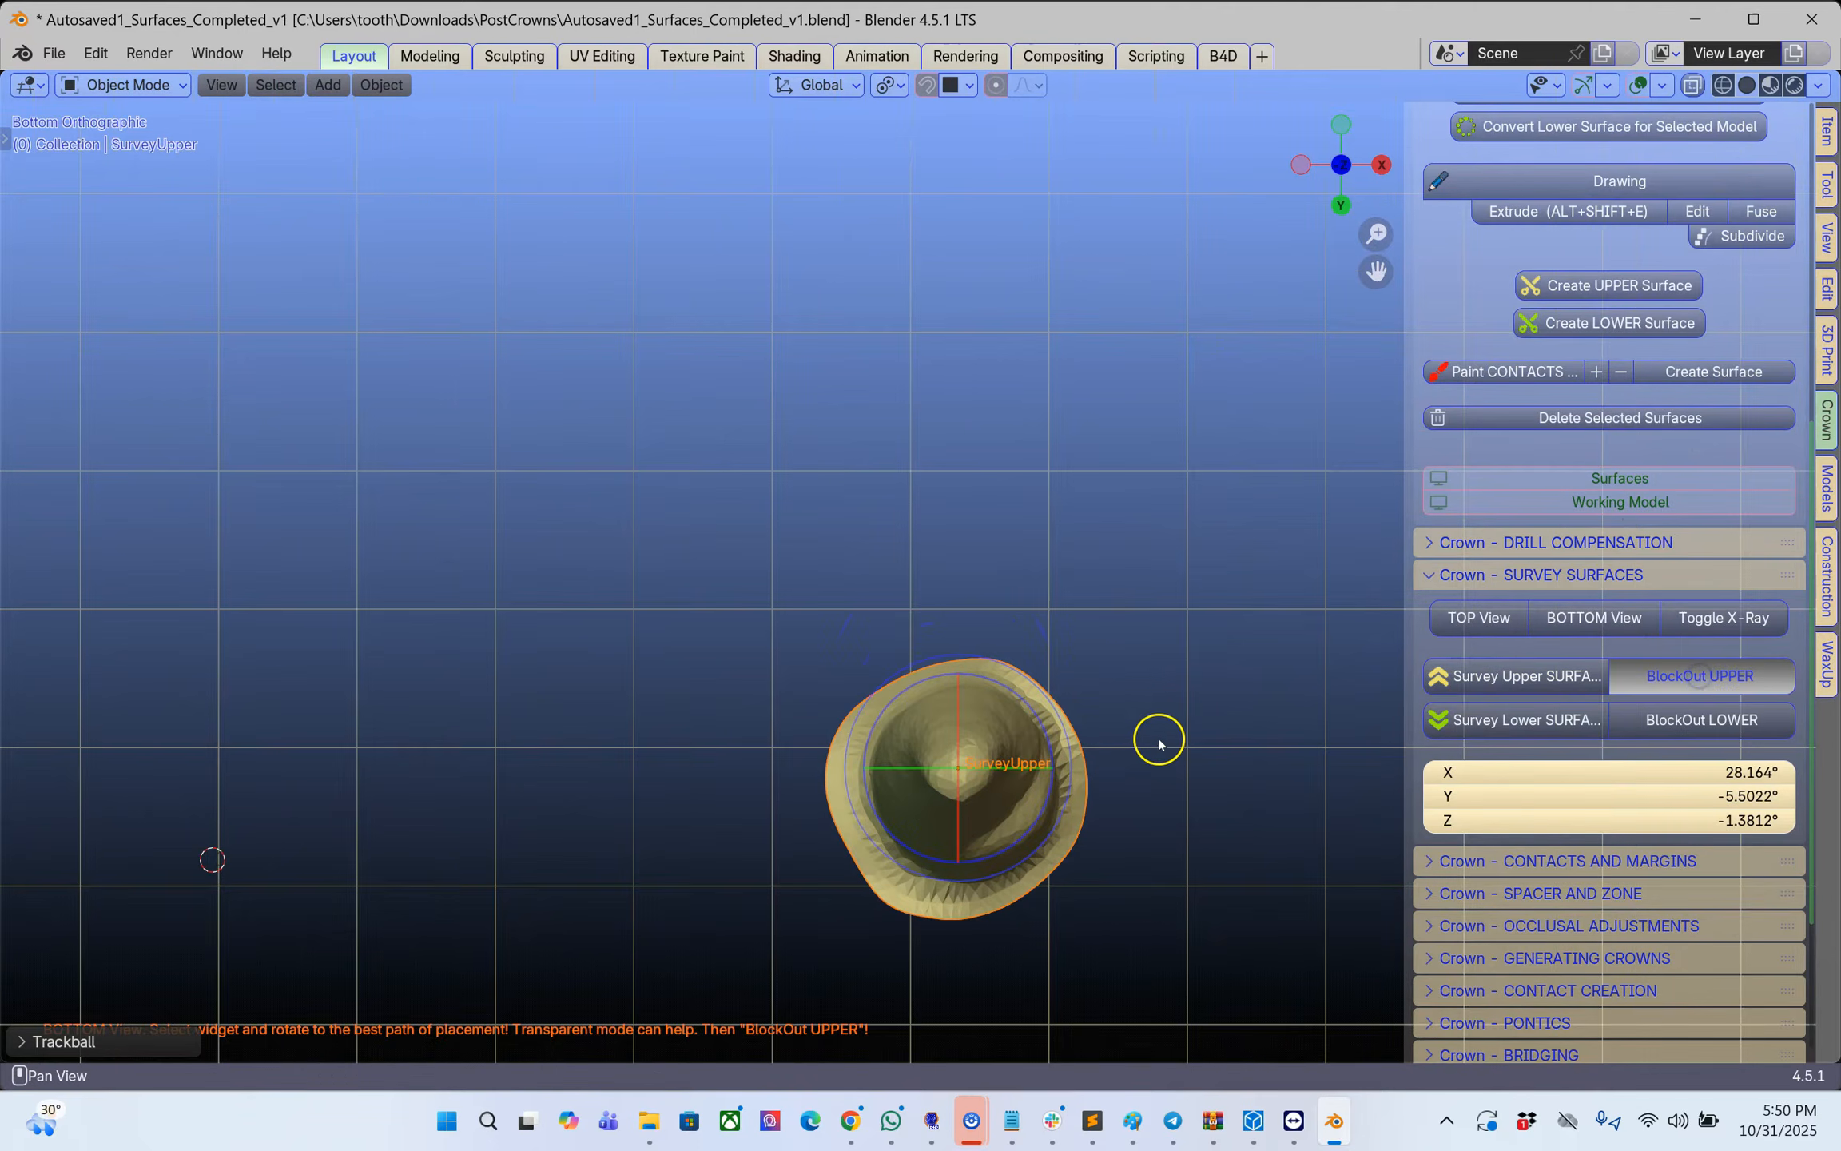
- Select both surveyed blue abutments and add a support margin of 0.1 to them
left_click(925, 614)
left_click(524, 651)
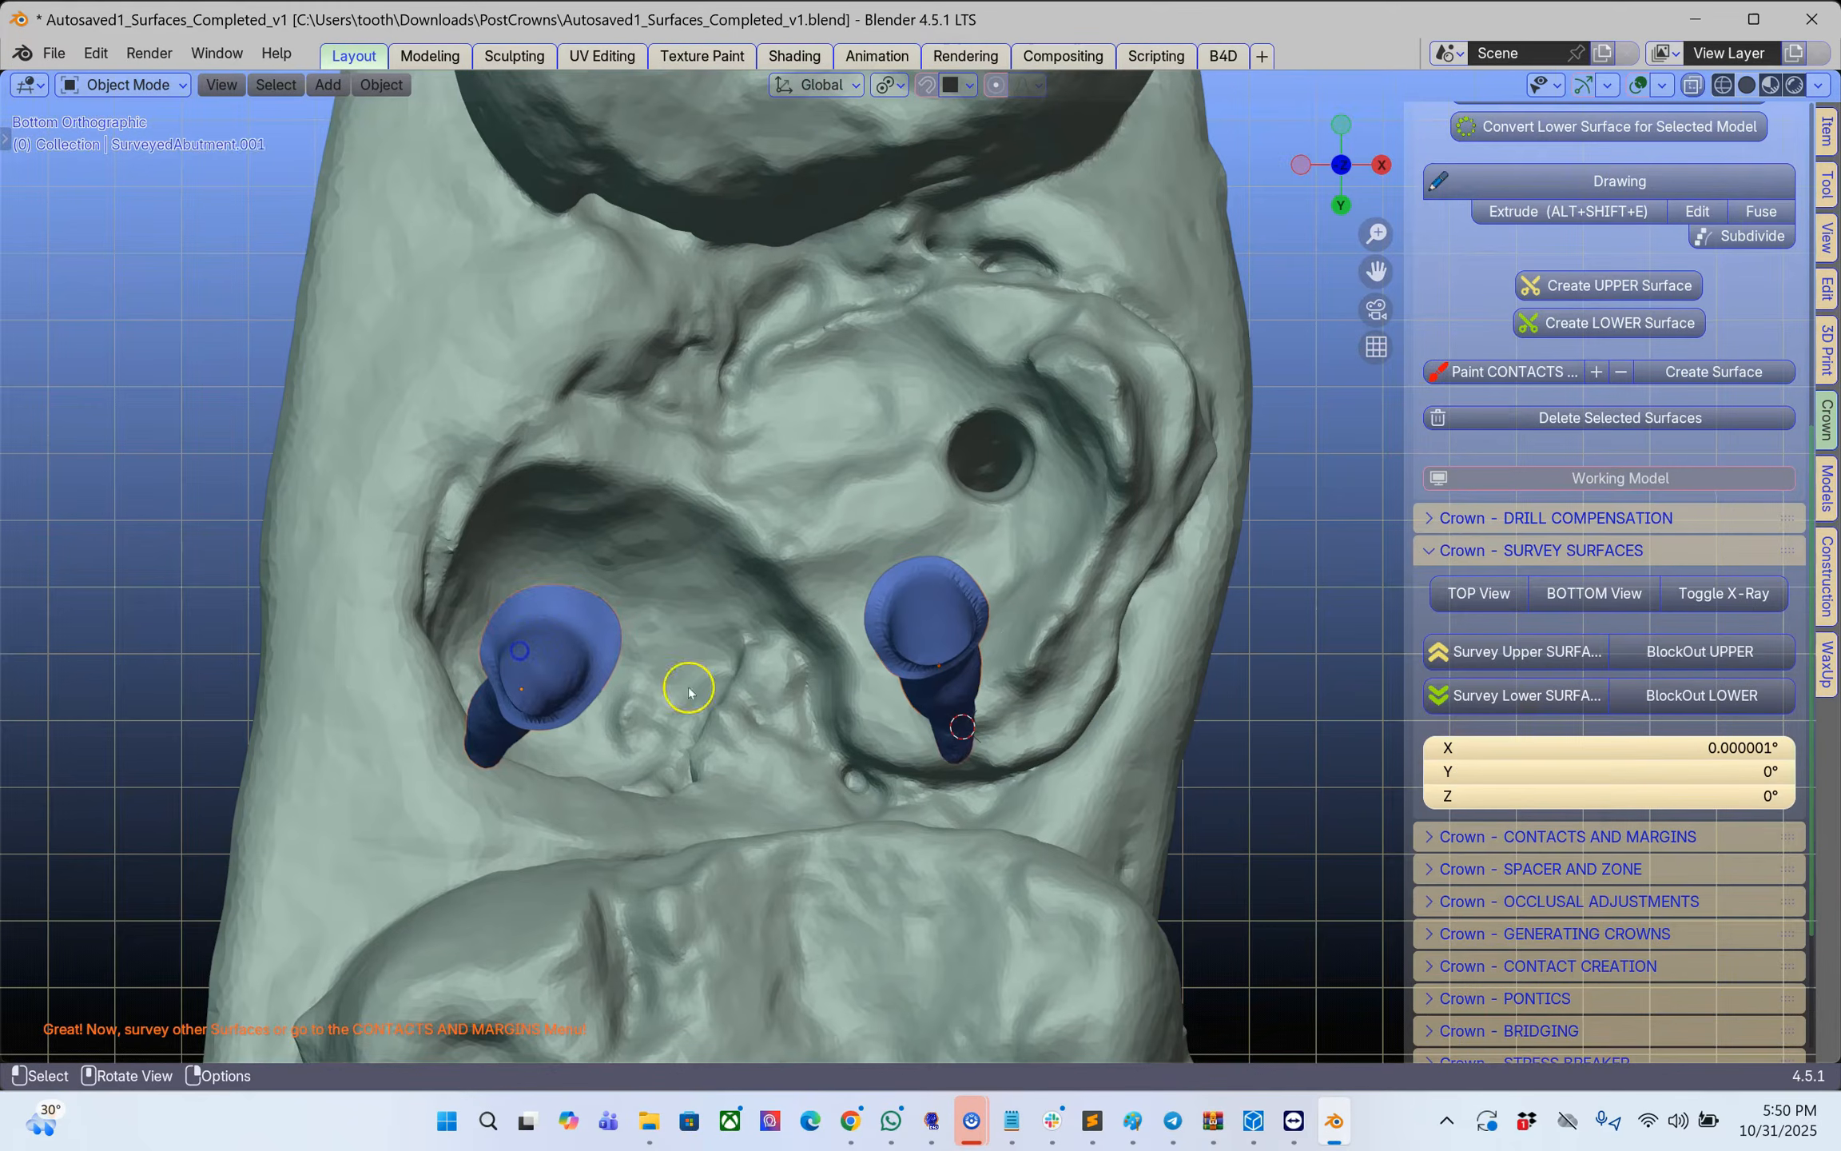
left_click(1444, 834)
scroll(1580, 707, "down", 5)
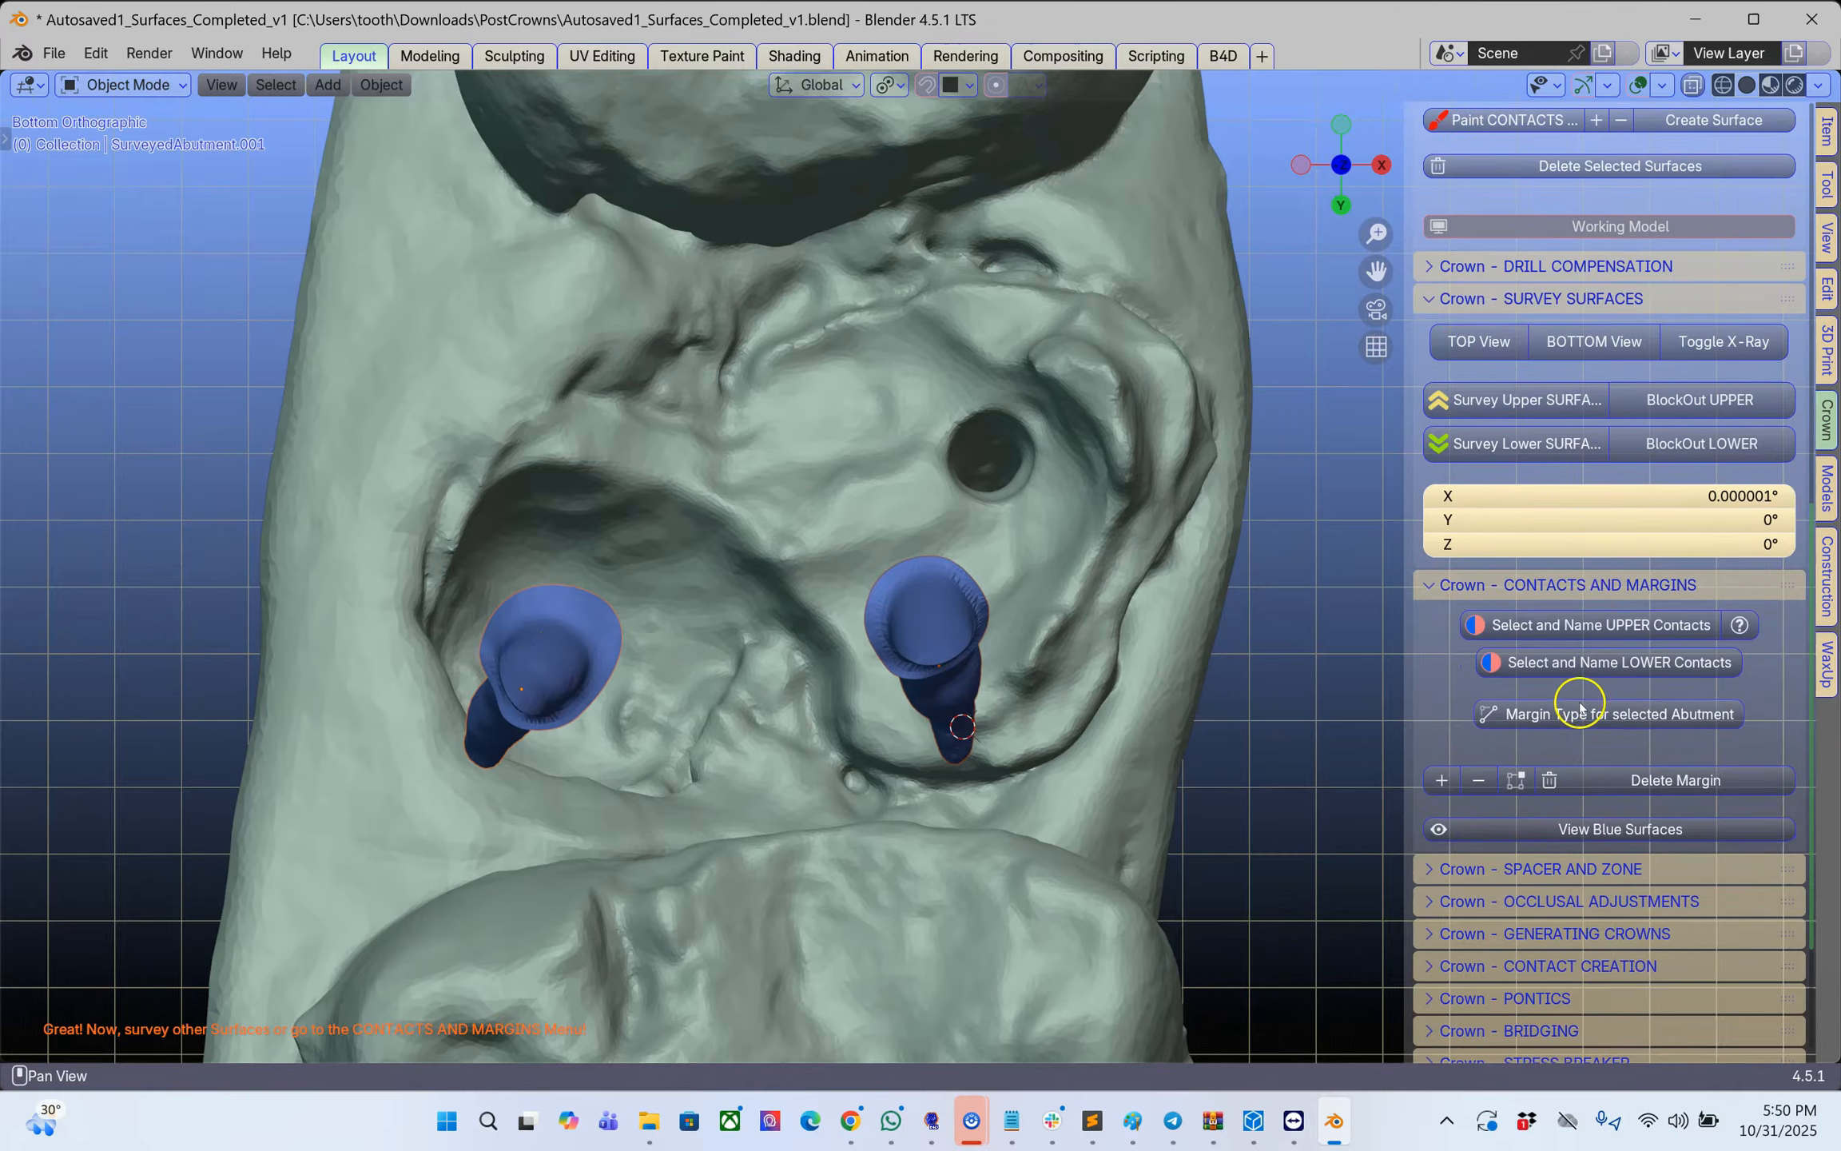
left_click(1621, 722)
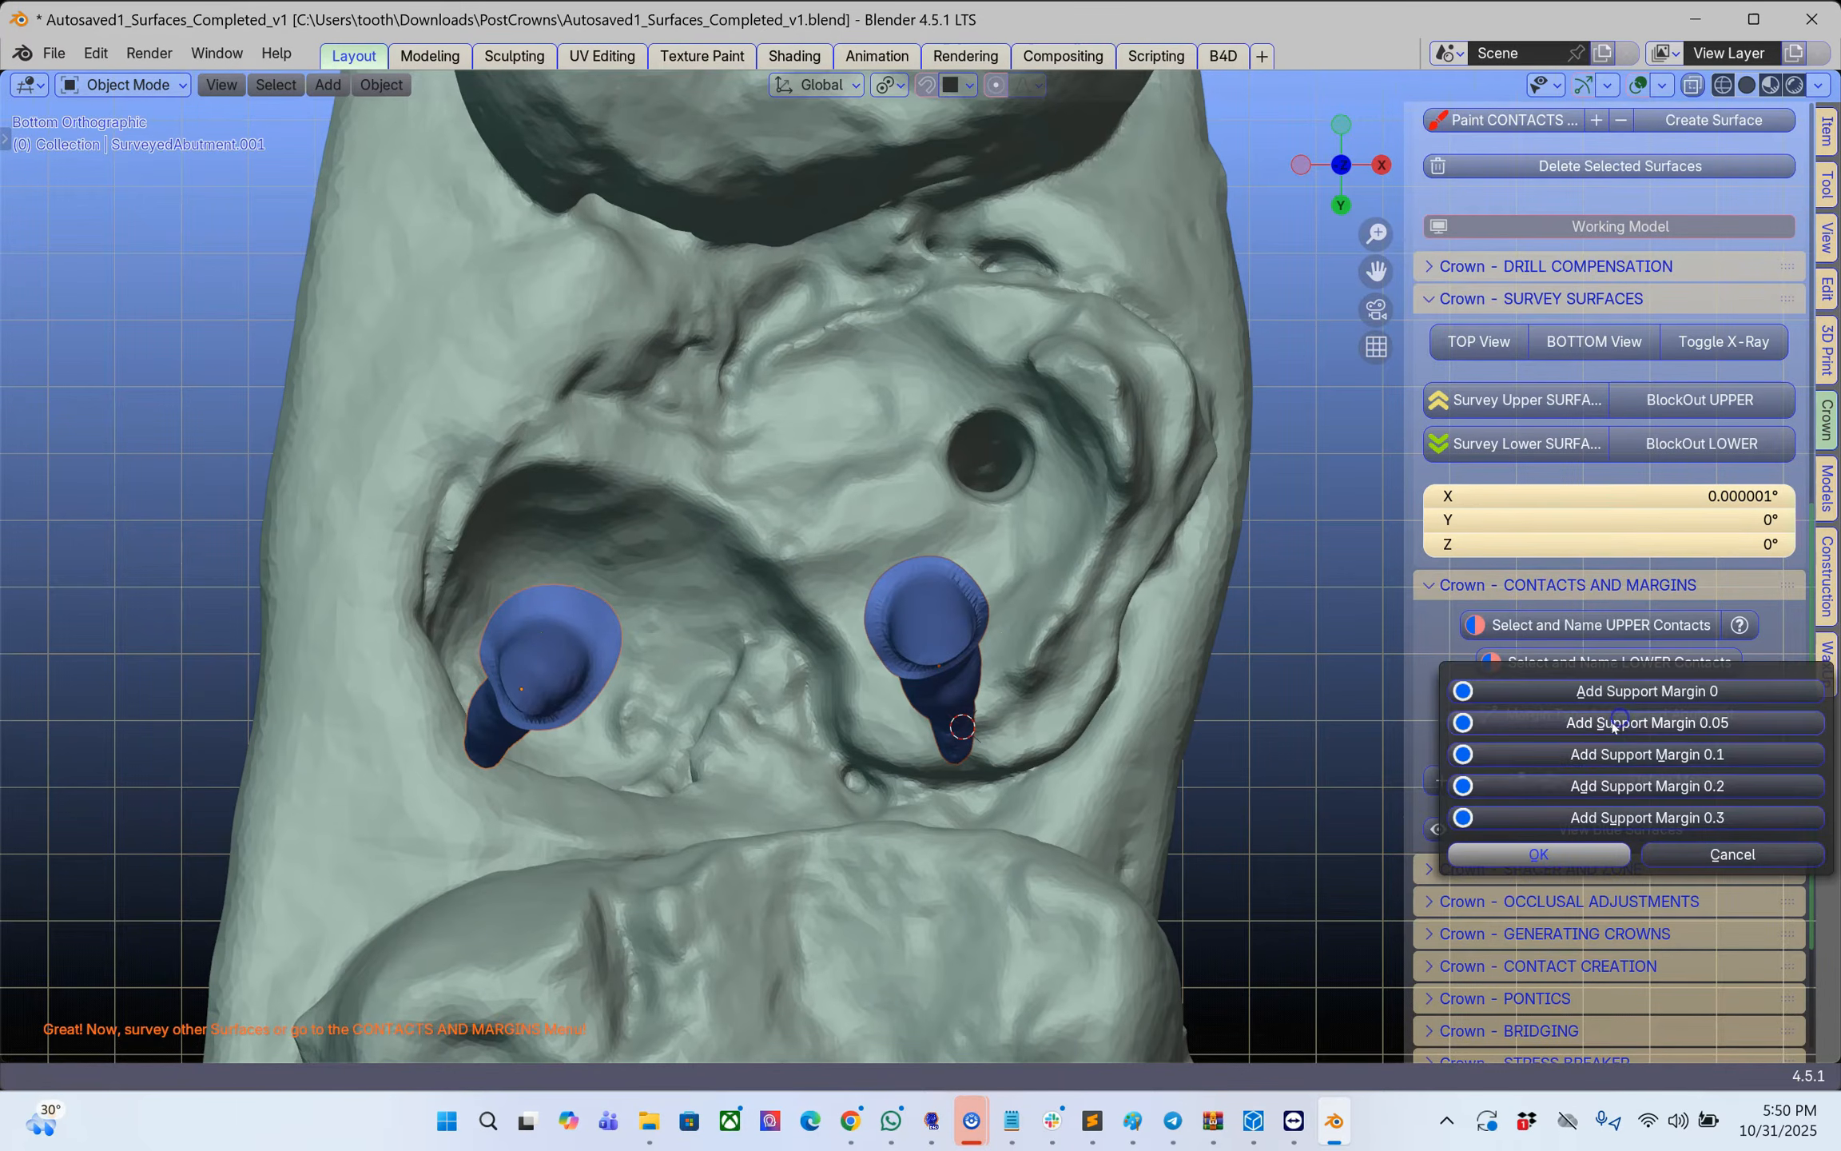
left_click(1657, 761)
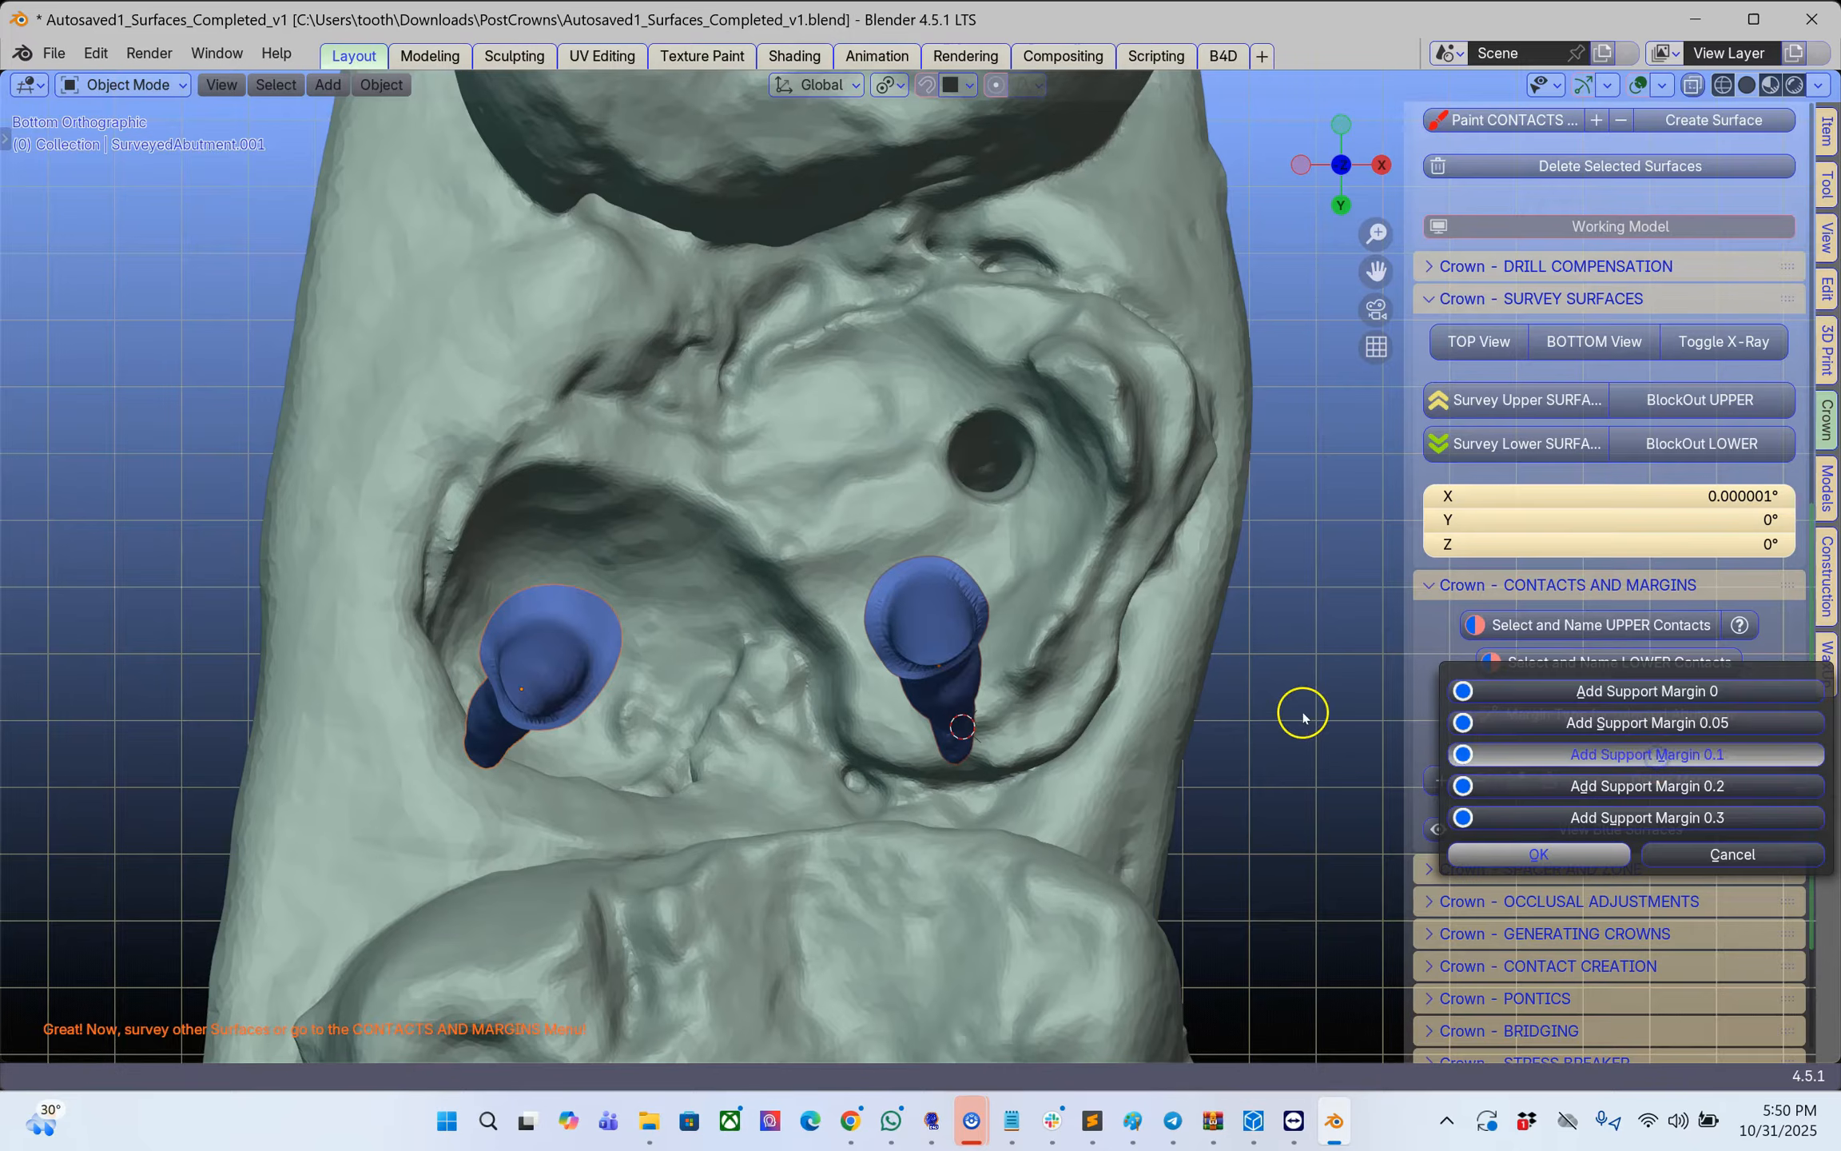
- Select both abutments with margins and generate their spacers and safety zones with Auto Spacer and Zone
left_click(901, 597)
left_click(548, 631, "shift")
left_click(966, 603, "shift")
left_click(1478, 868)
scroll(1532, 764, "down", 5)
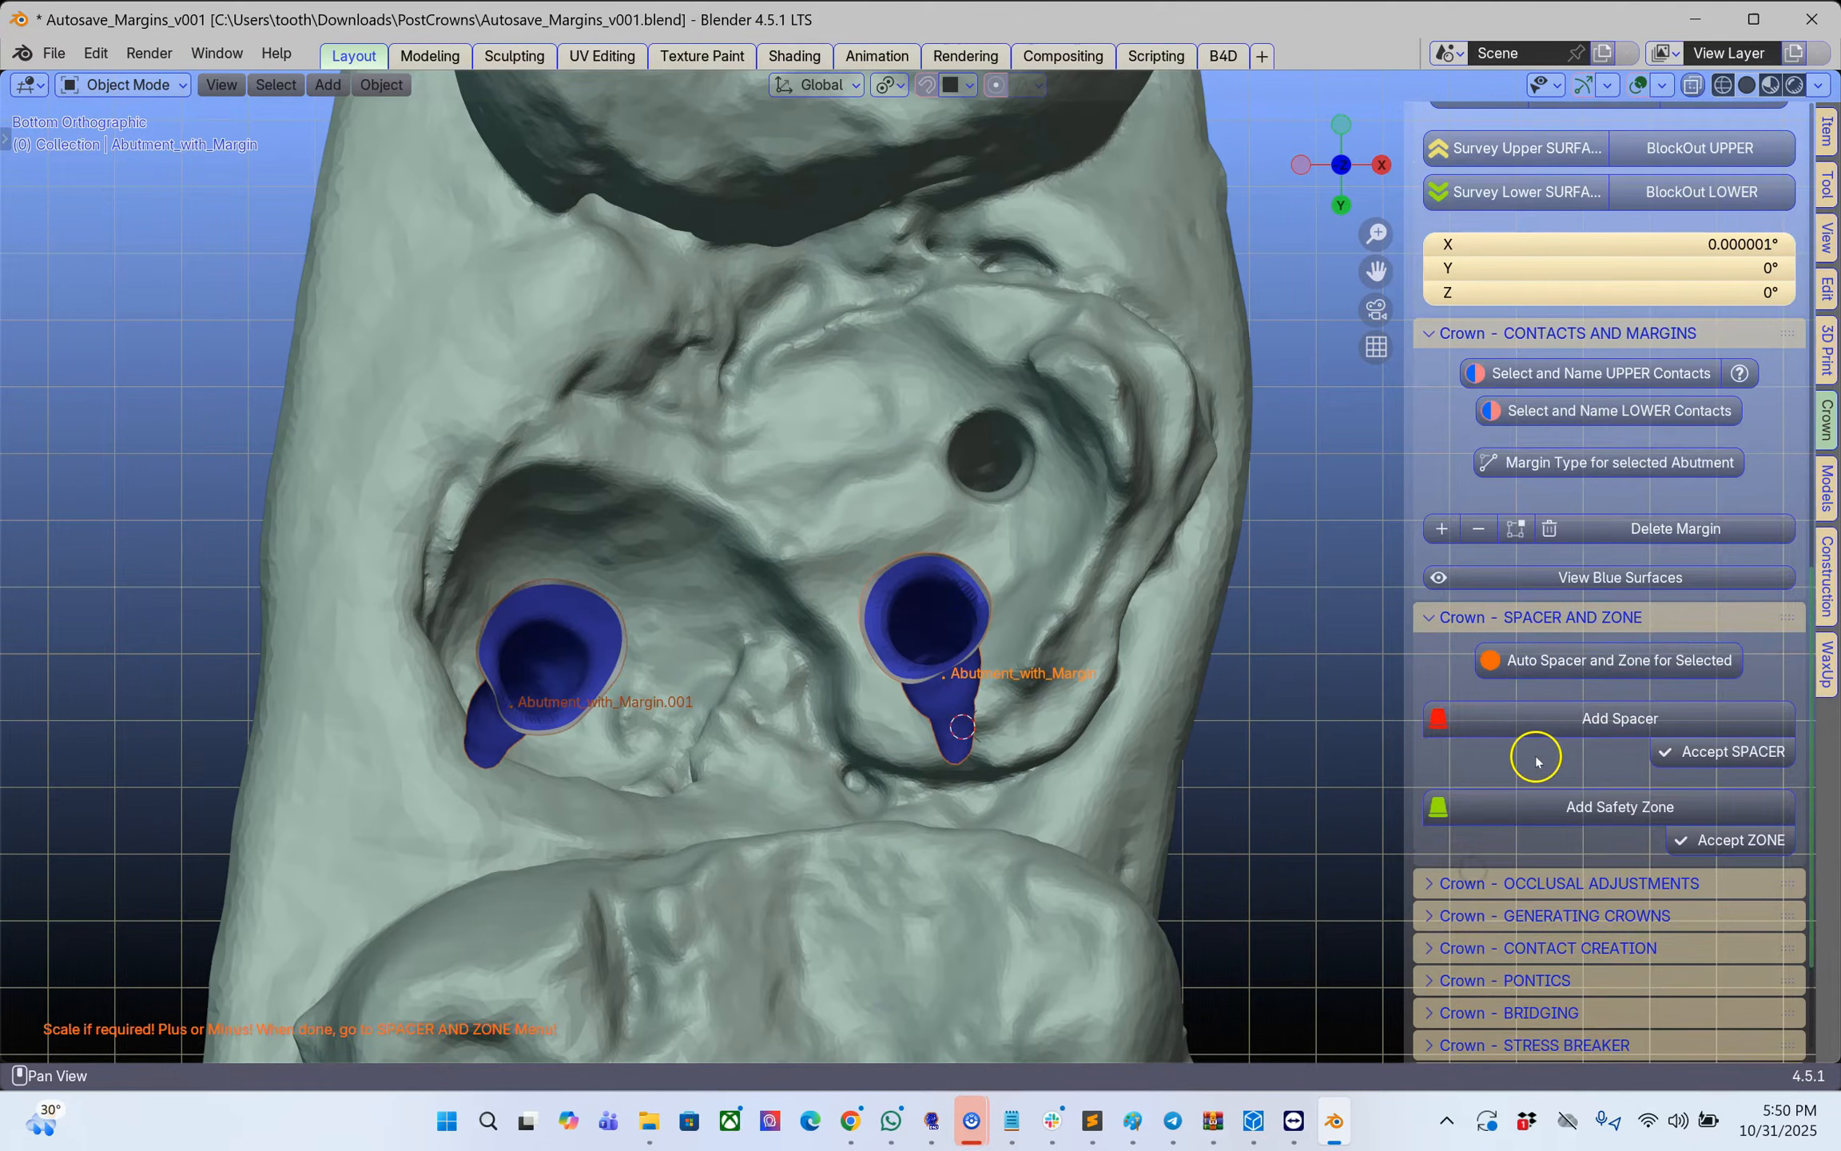
left_click(1579, 663)
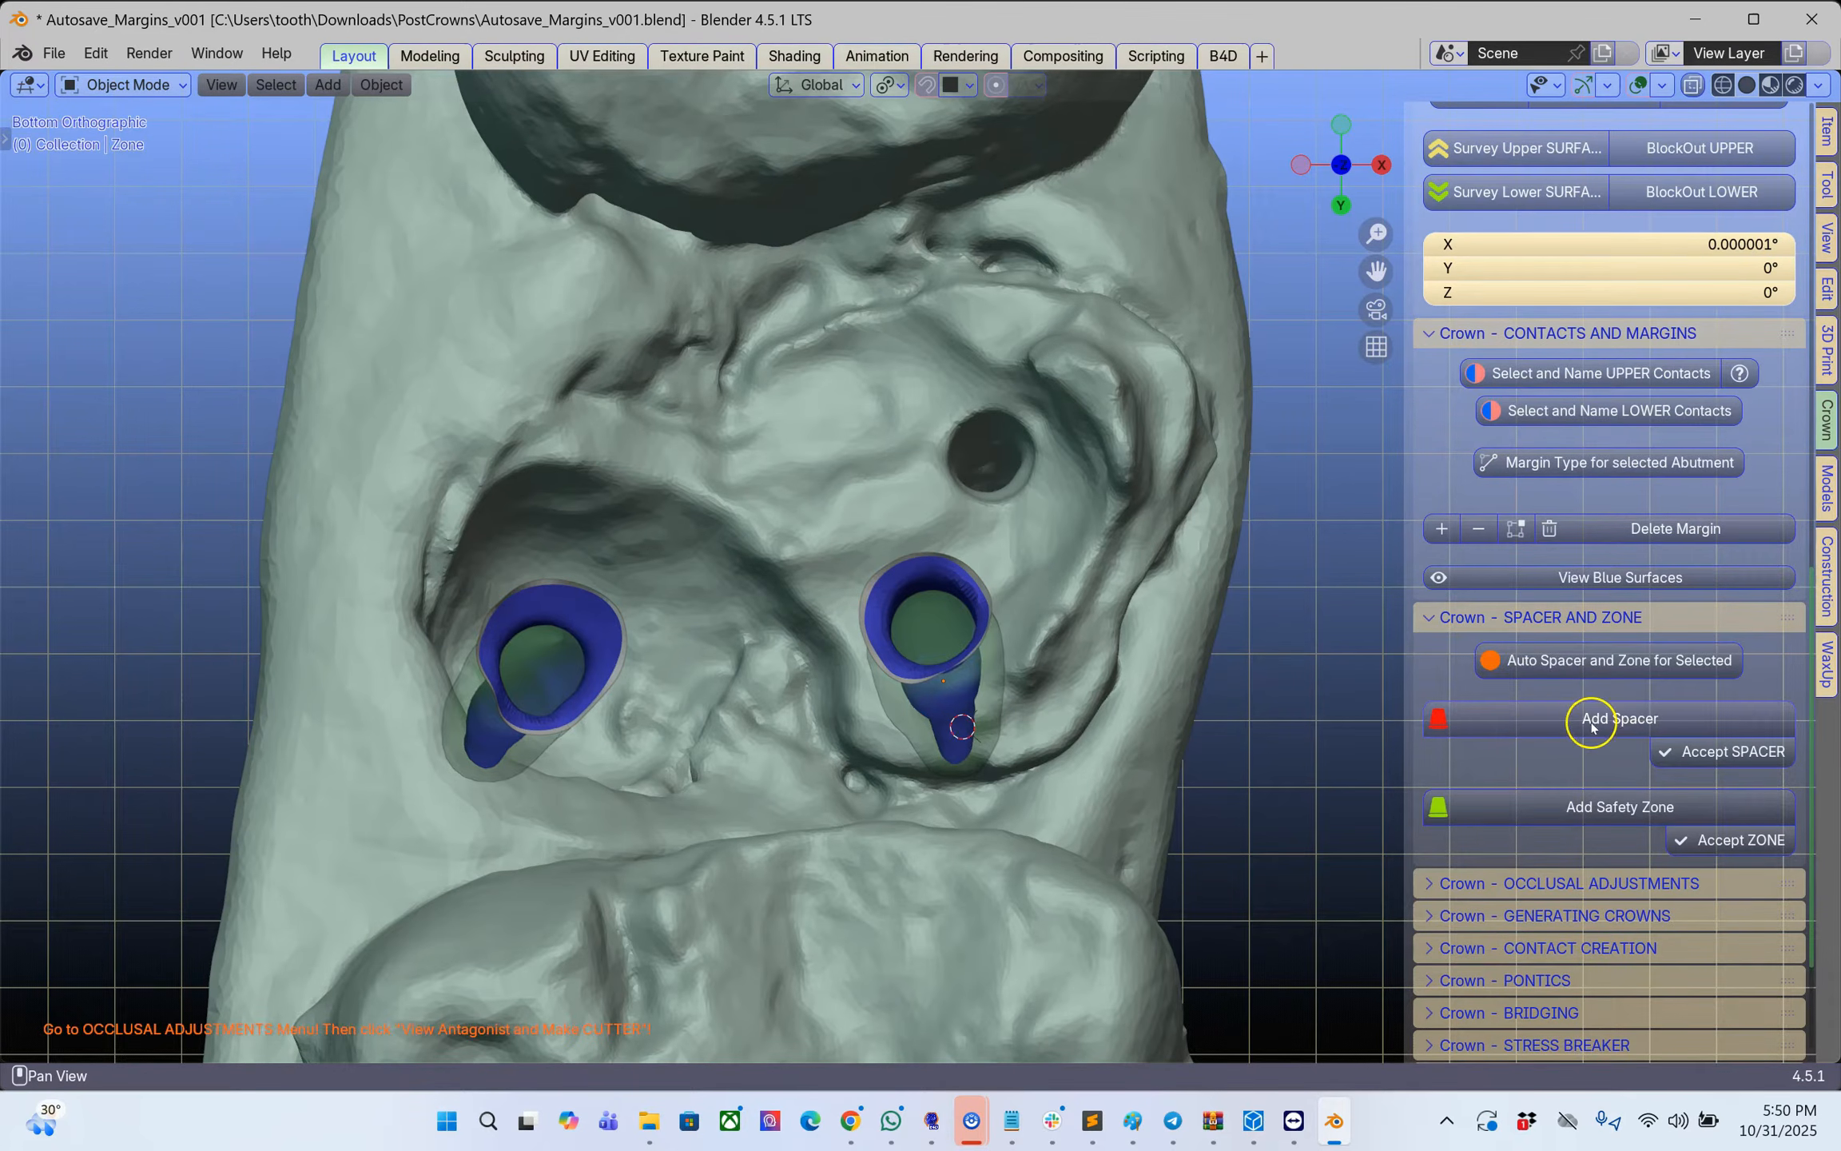
- Create coping layers from both selected green zones and accept the coping thickness of 0.6 mm
scroll(1392, 796, "down", 2)
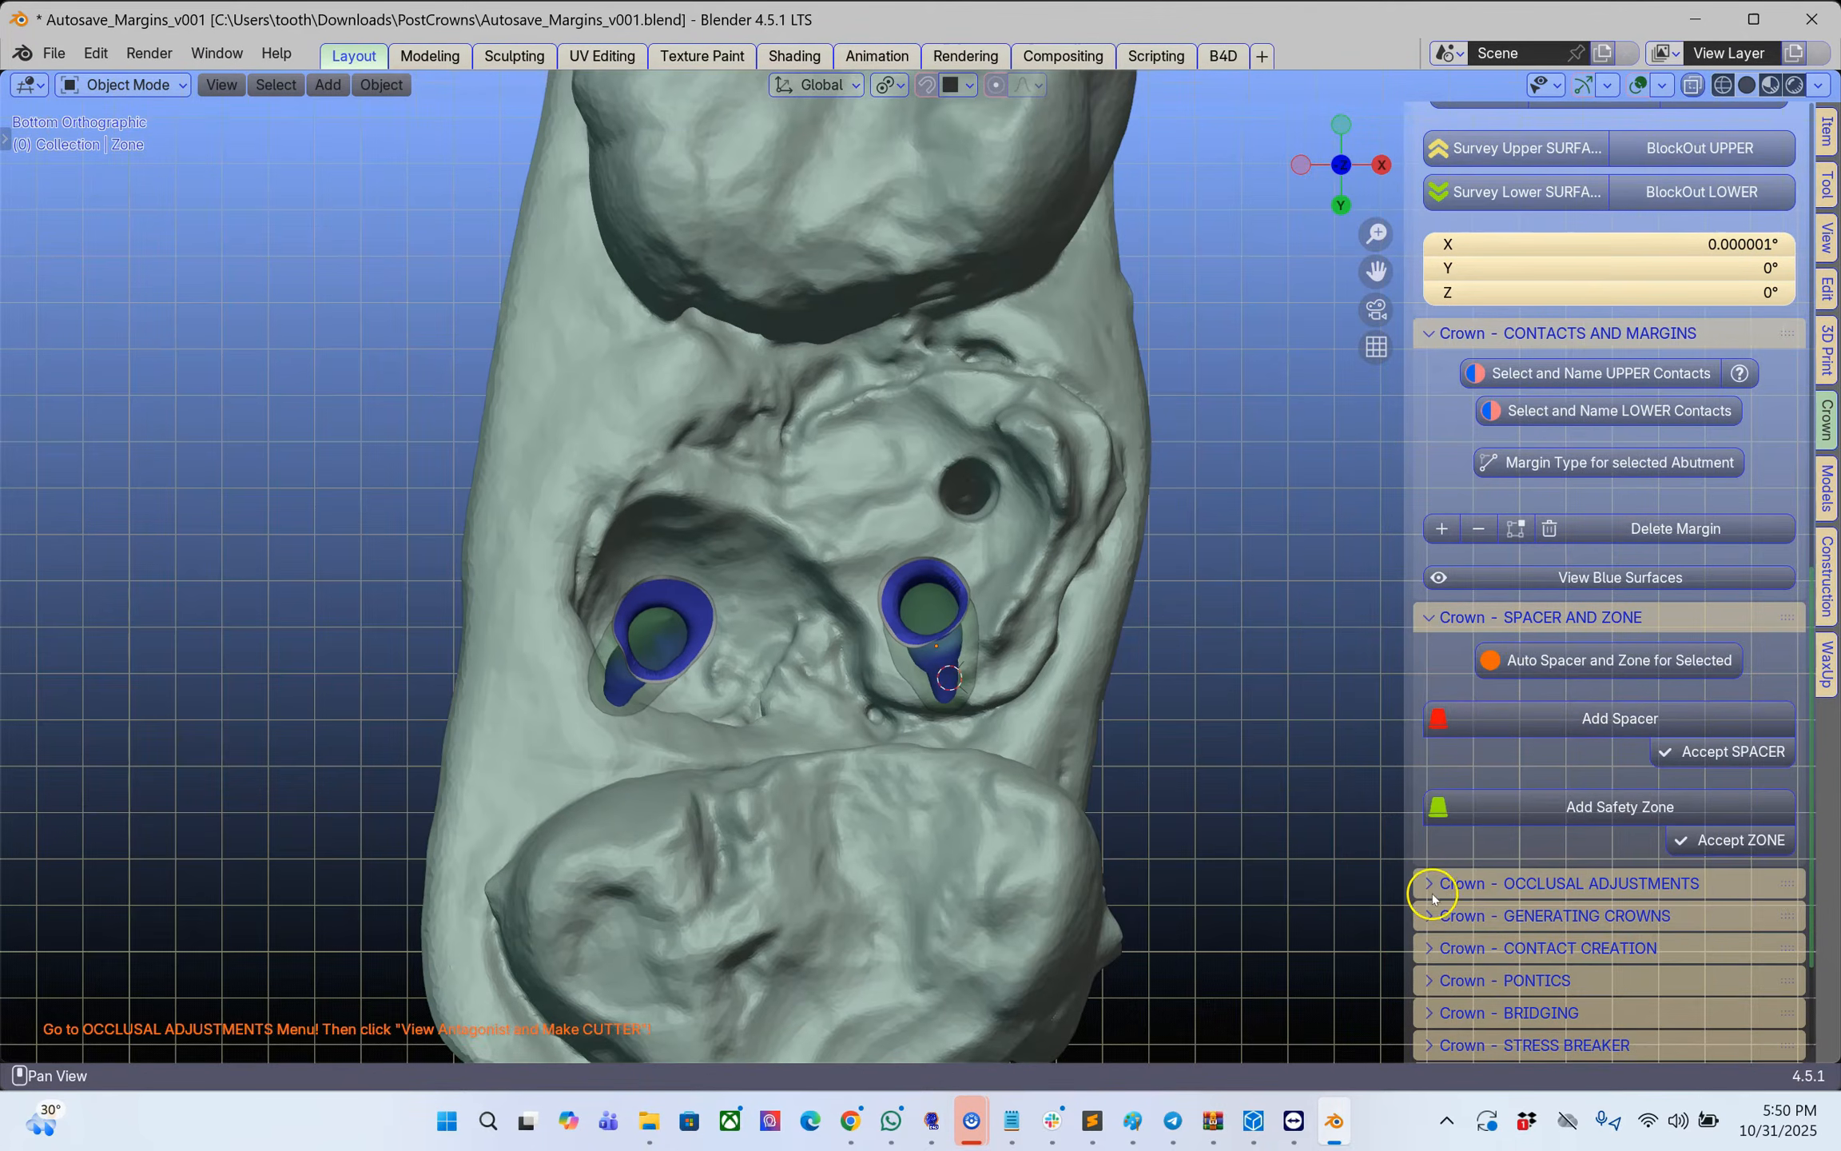
scroll(1433, 893, "down", 3)
scroll(1436, 918, "down", 3)
left_click(1439, 913)
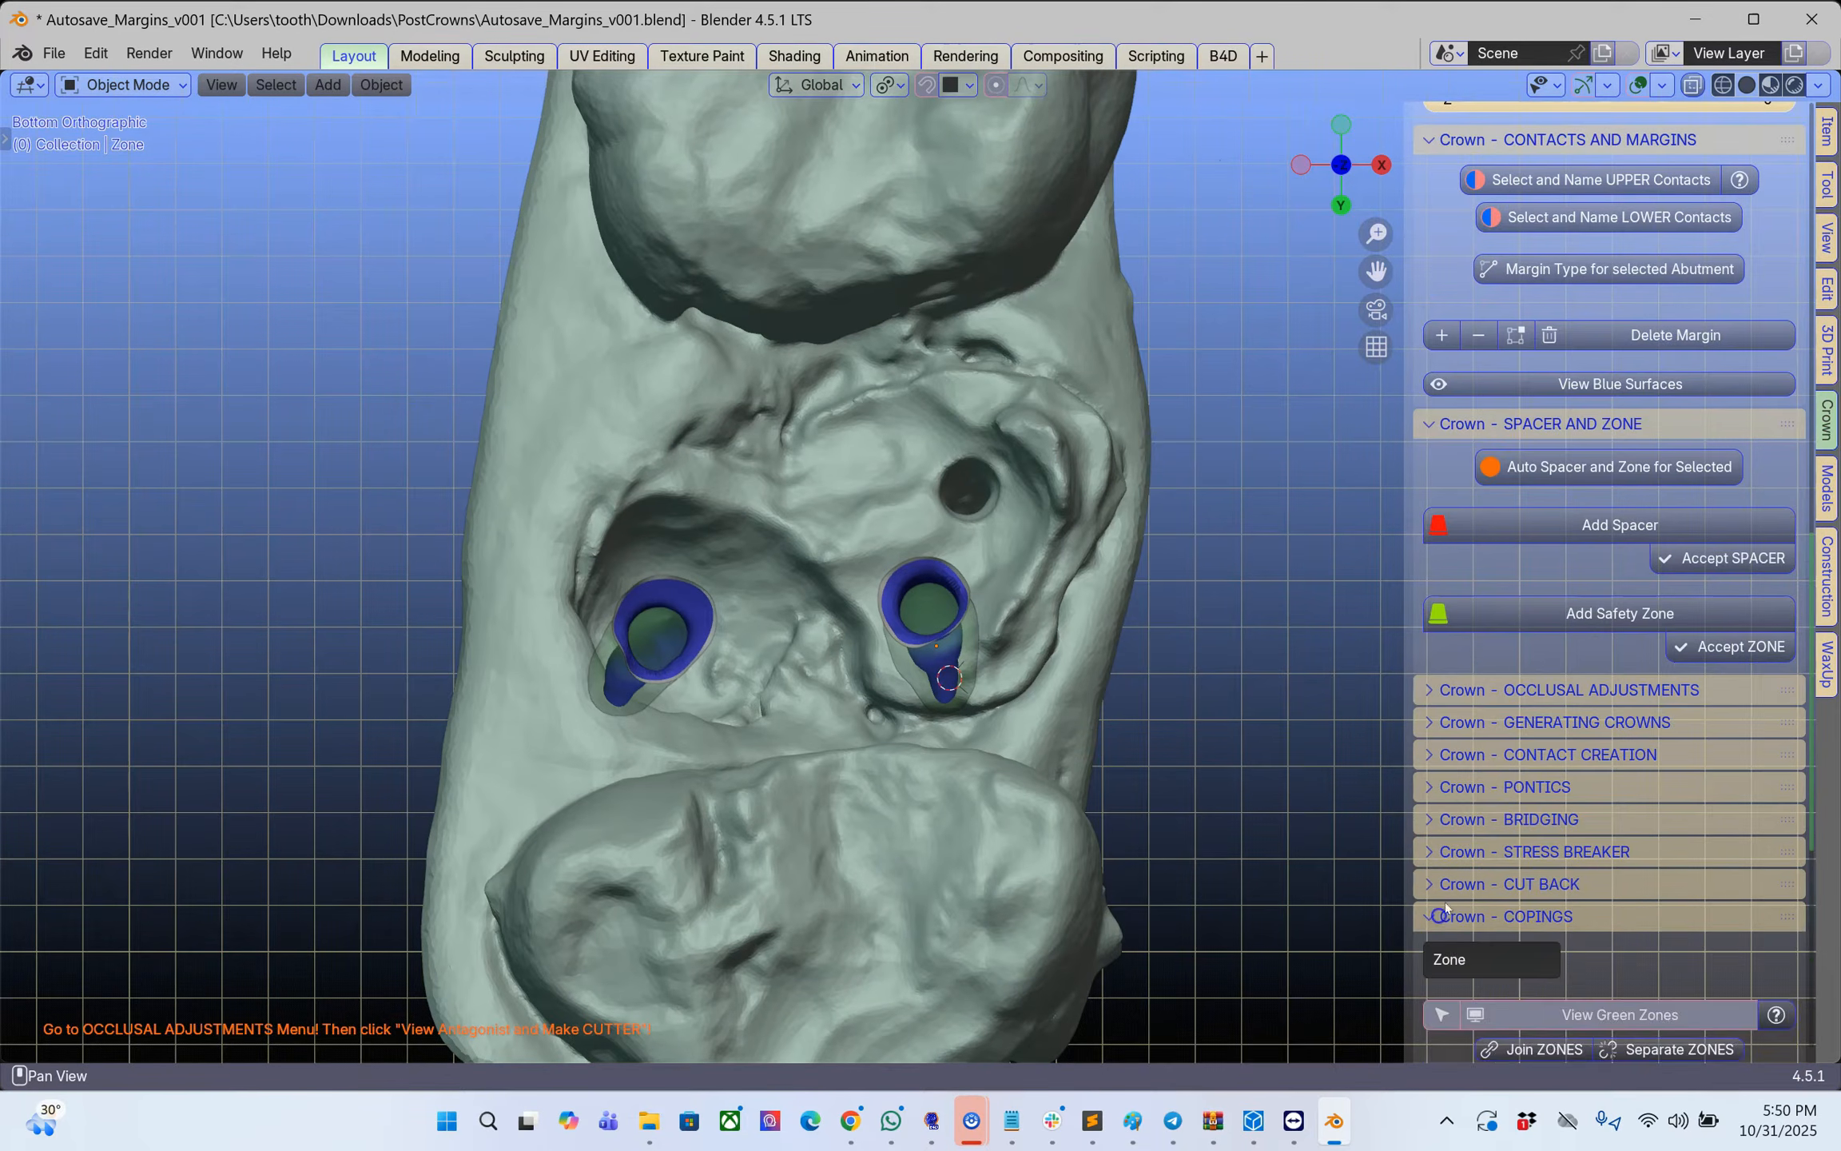
scroll(1533, 739, "down", 12)
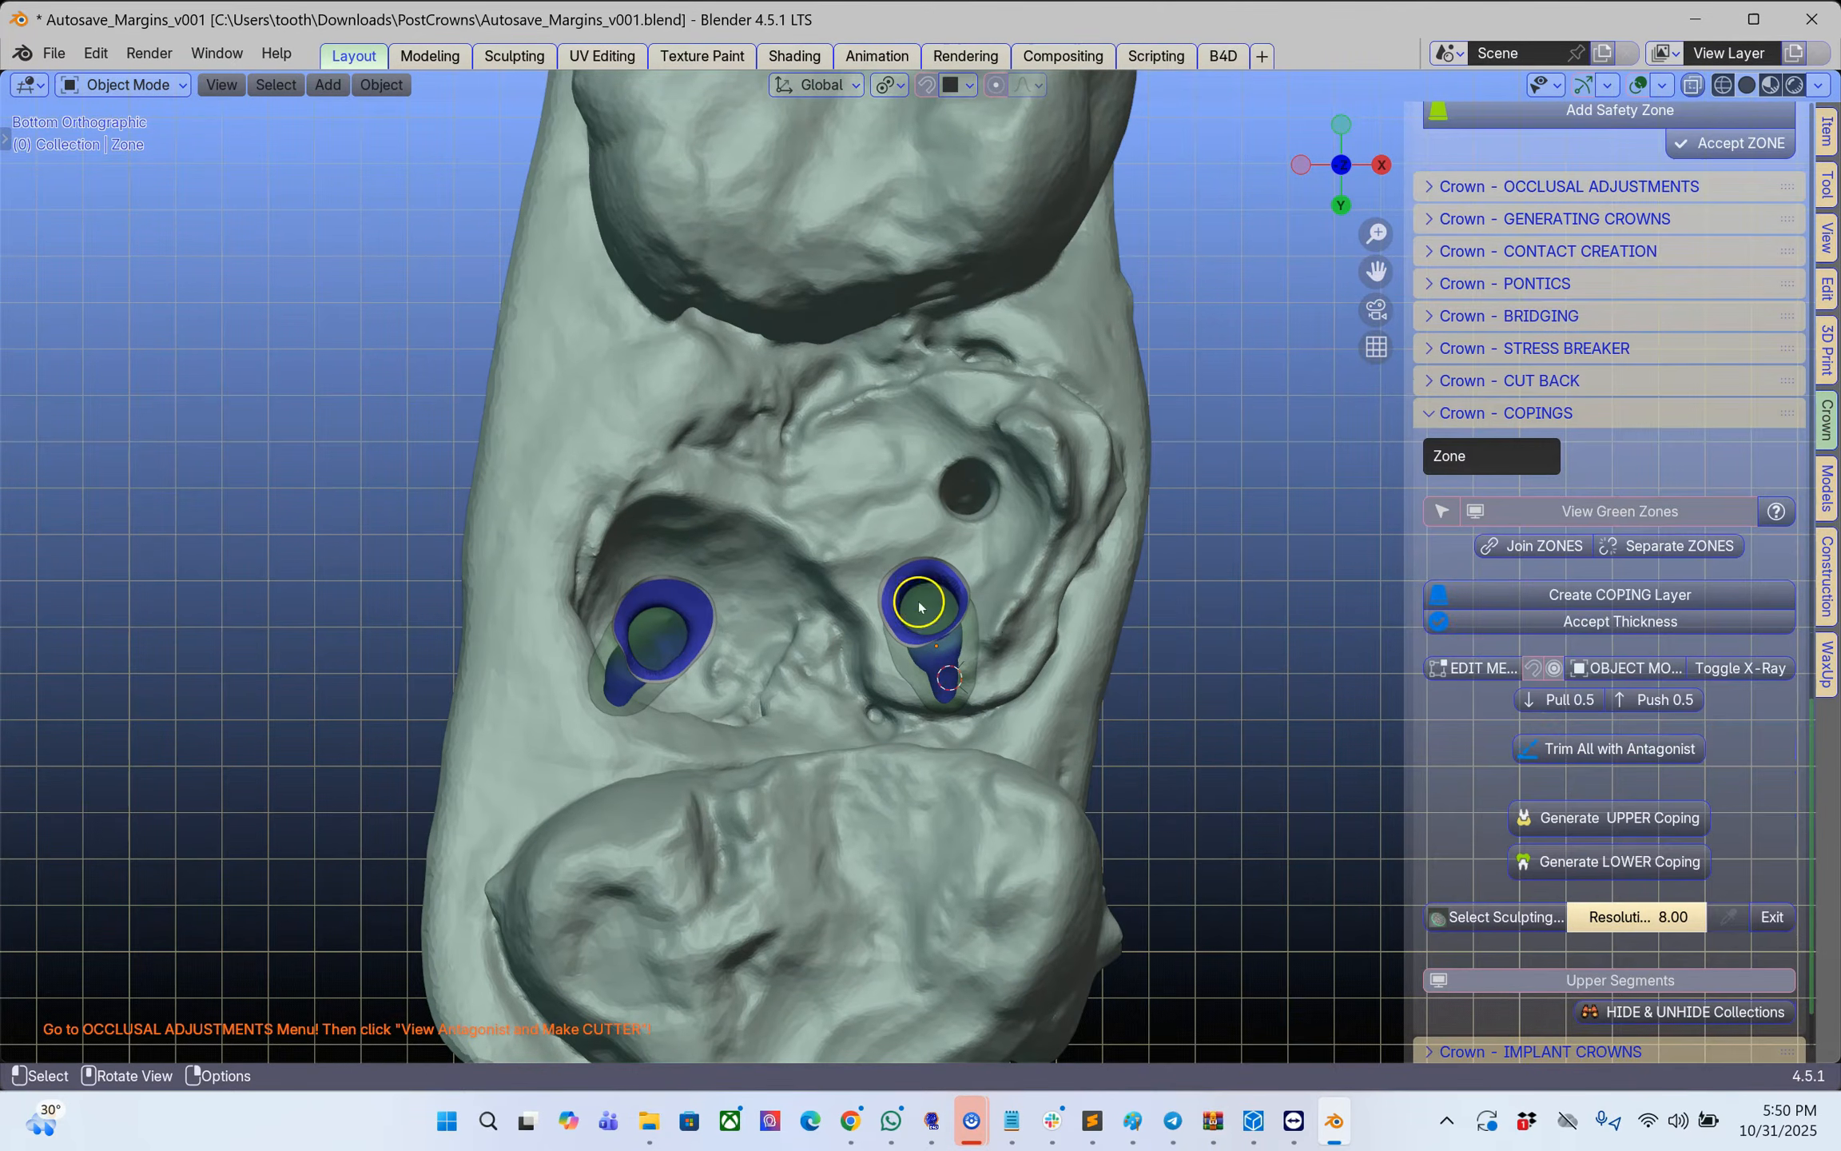
left_click(664, 632, "shift")
scroll(664, 632, "up", 2)
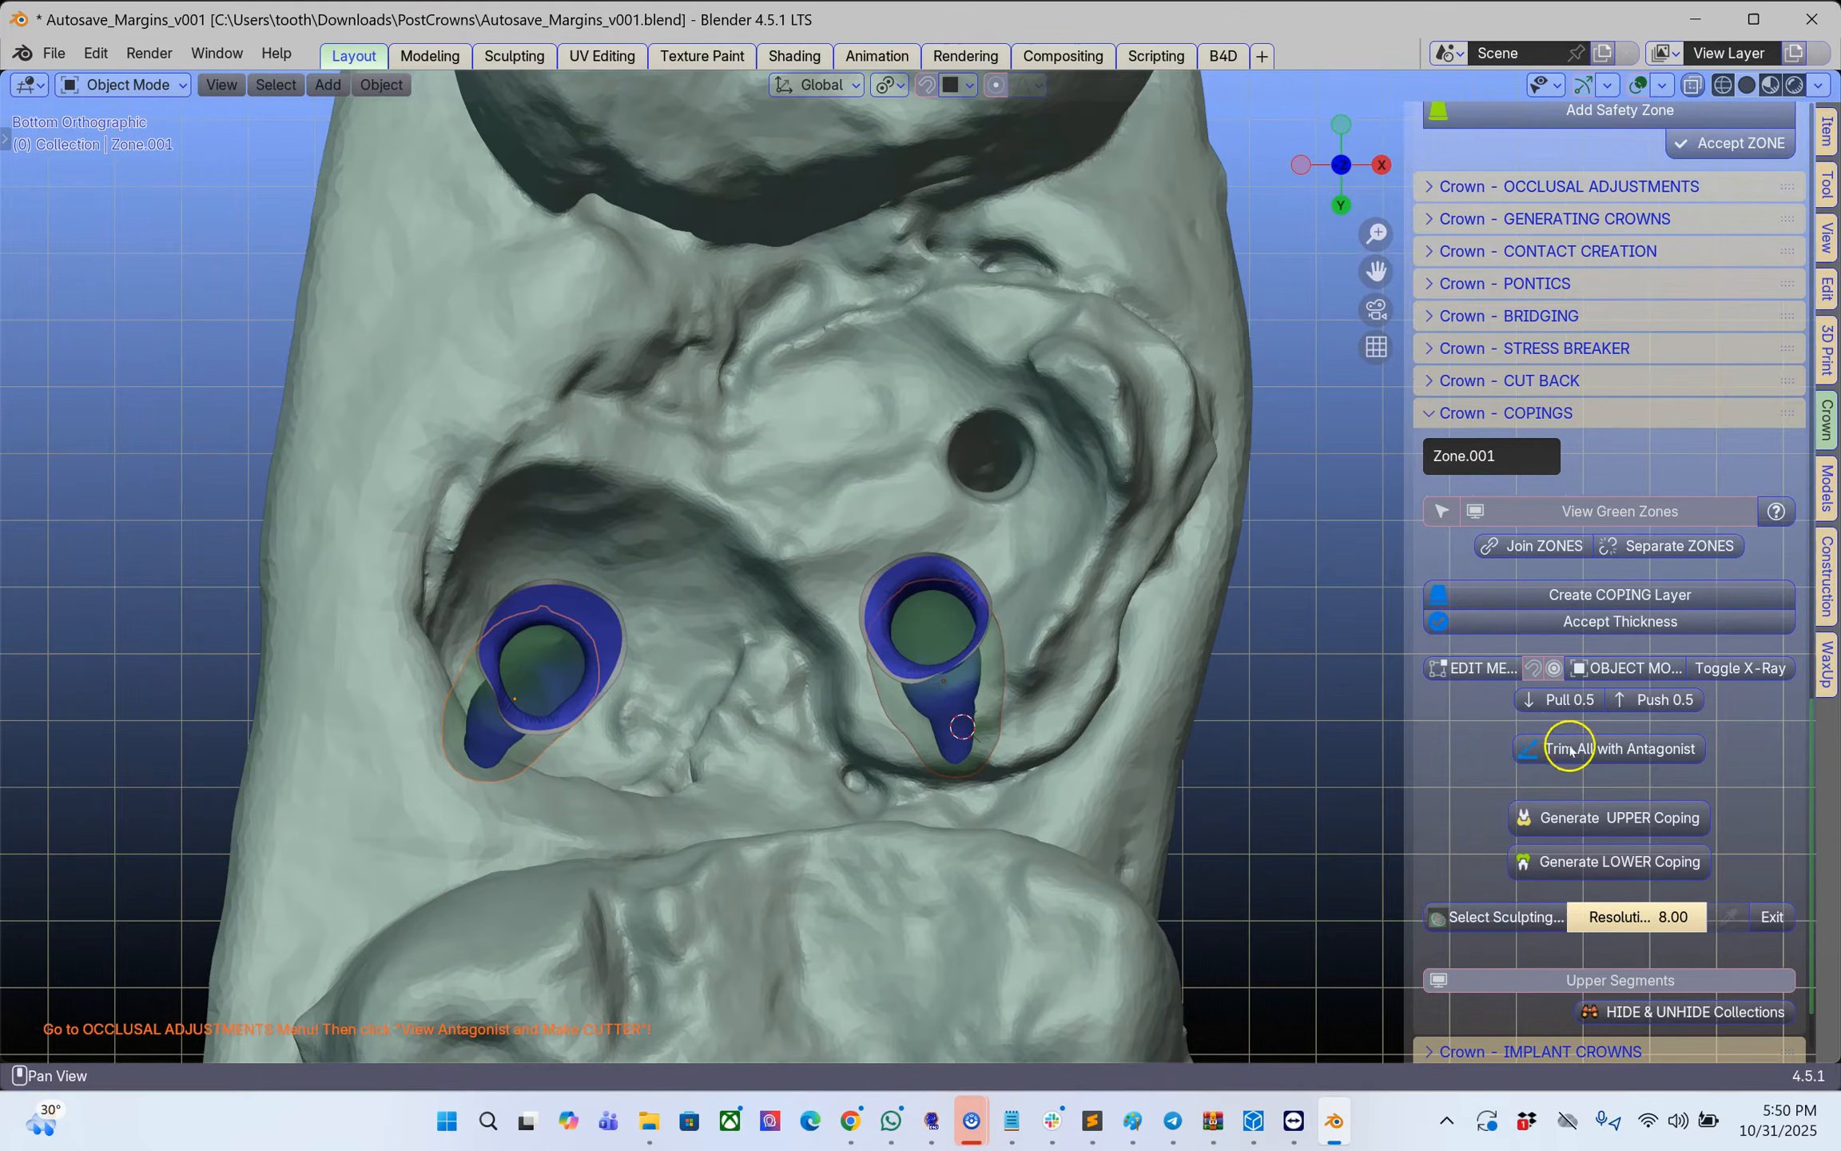
left_click(1577, 596)
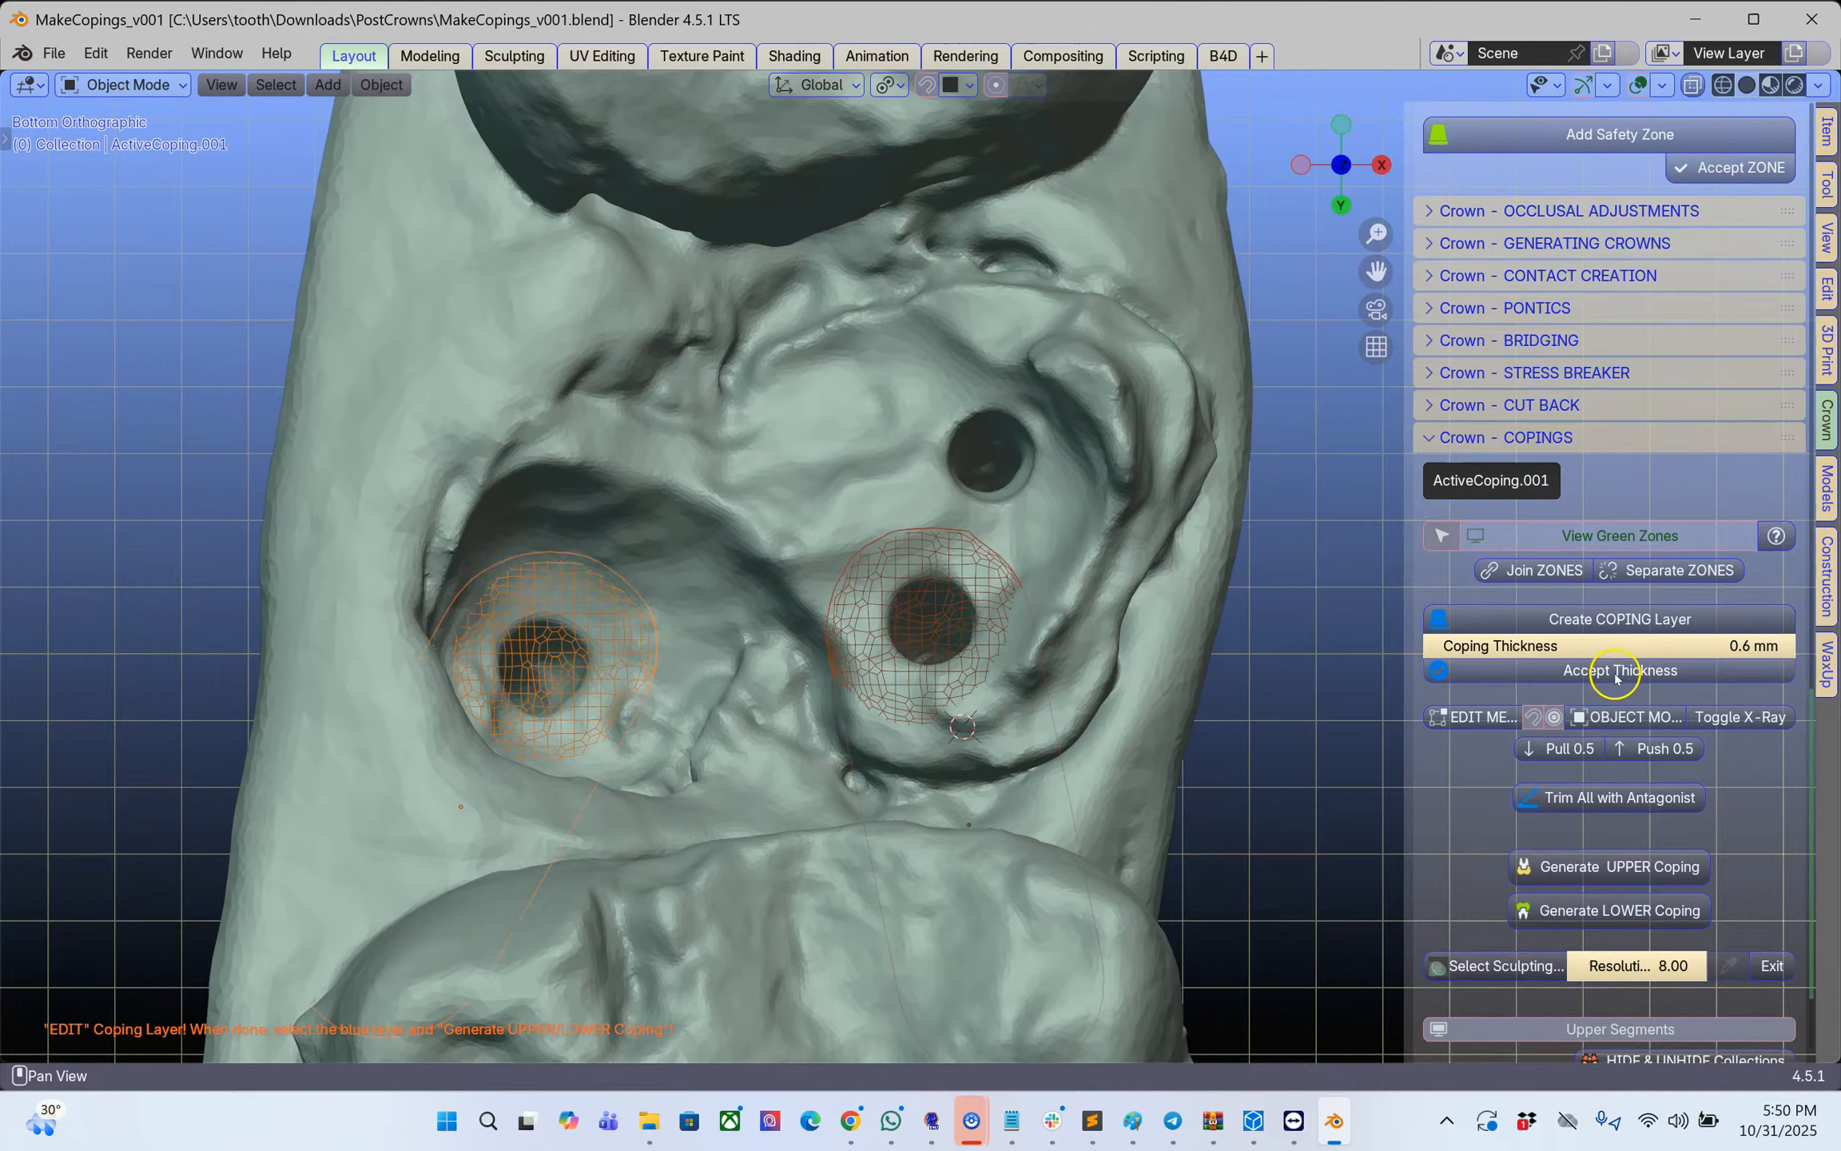
left_click(1614, 671)
- Select the blue coping layer nearest the open post hole and generate its upper coping
middle_click_drag(1039, 687, 1154, 674)
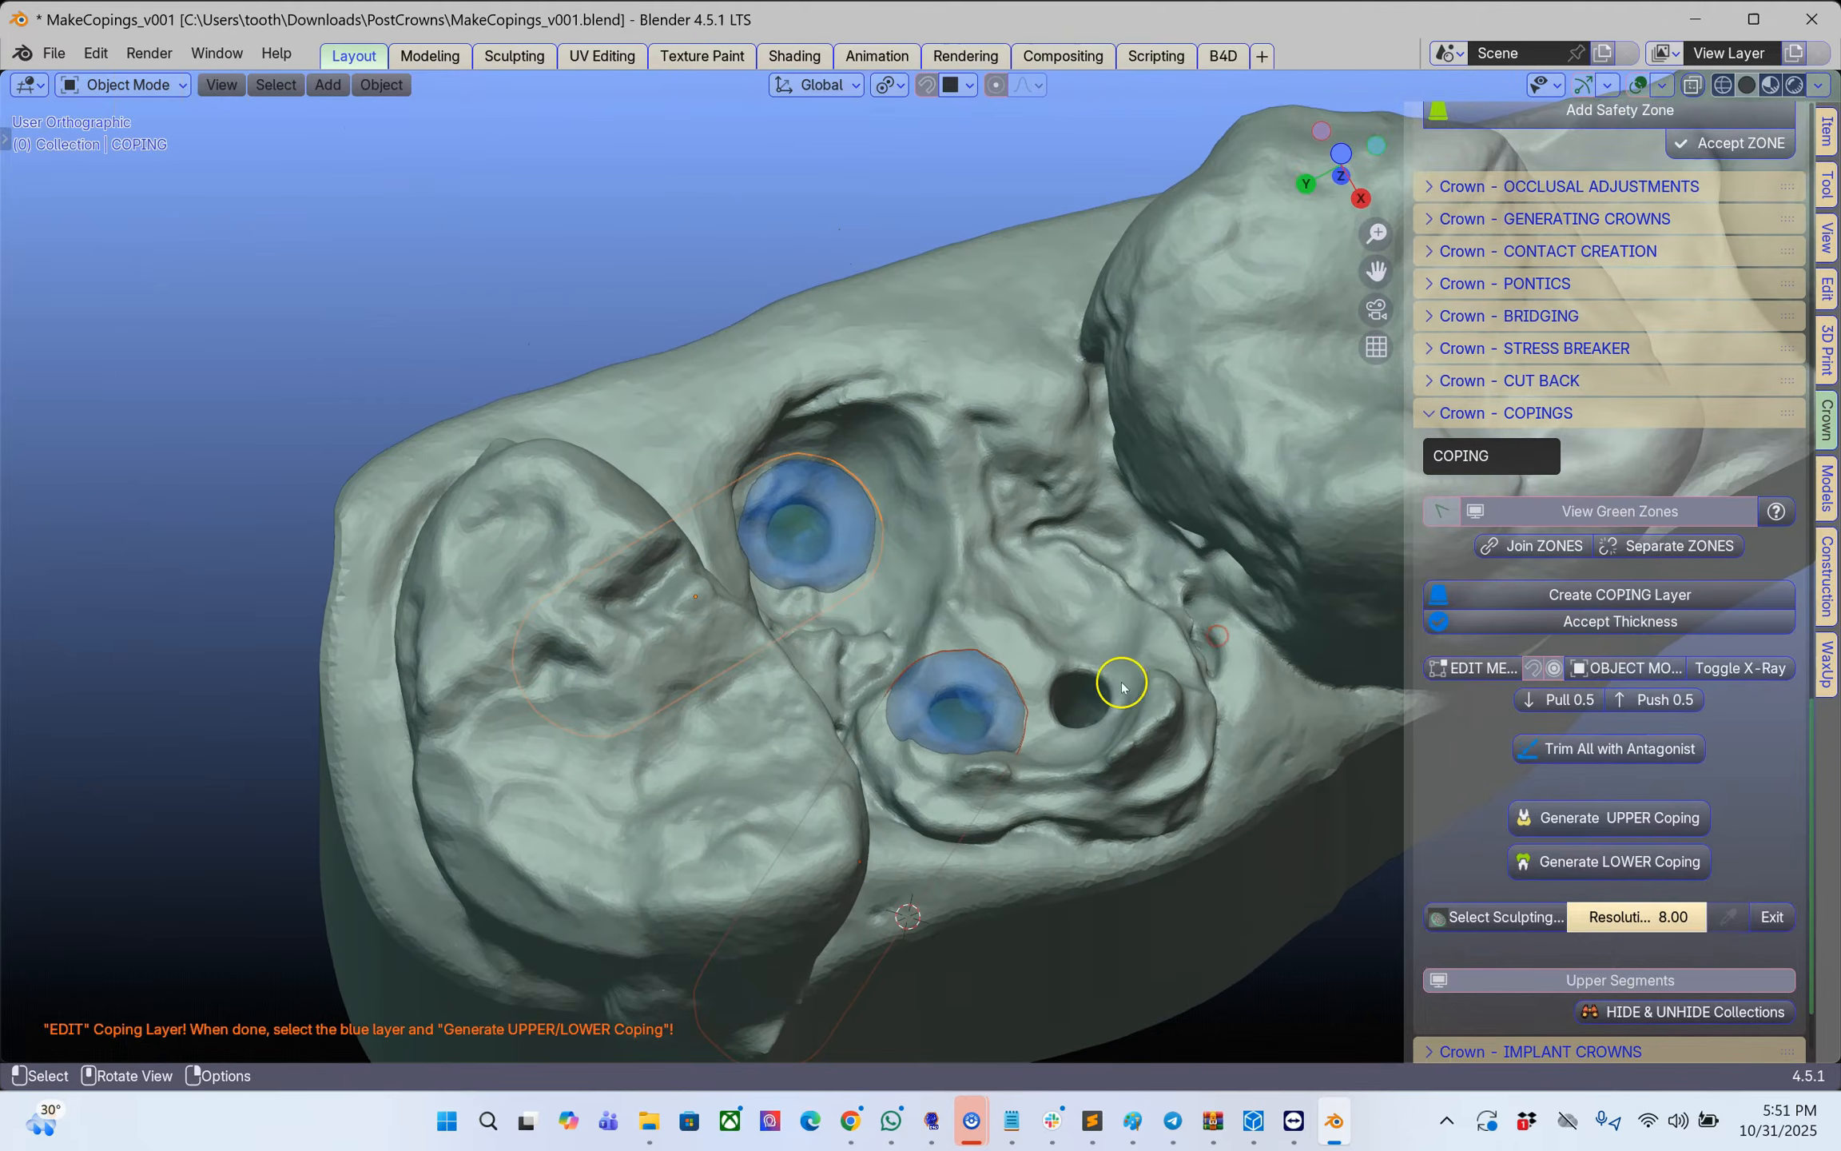
scroll(1154, 671, "up", 3)
middle_click_drag(981, 742, 767, 420, "shift")
scroll(767, 420, "down", 1)
left_click(842, 502)
middle_click_drag(842, 501, 704, 438)
key("Tab")
scroll(870, 461, "up", 1)
scroll(870, 460, "down", 3)
key("Tab")
middle_click_drag(994, 574, 1028, 615, "shift")
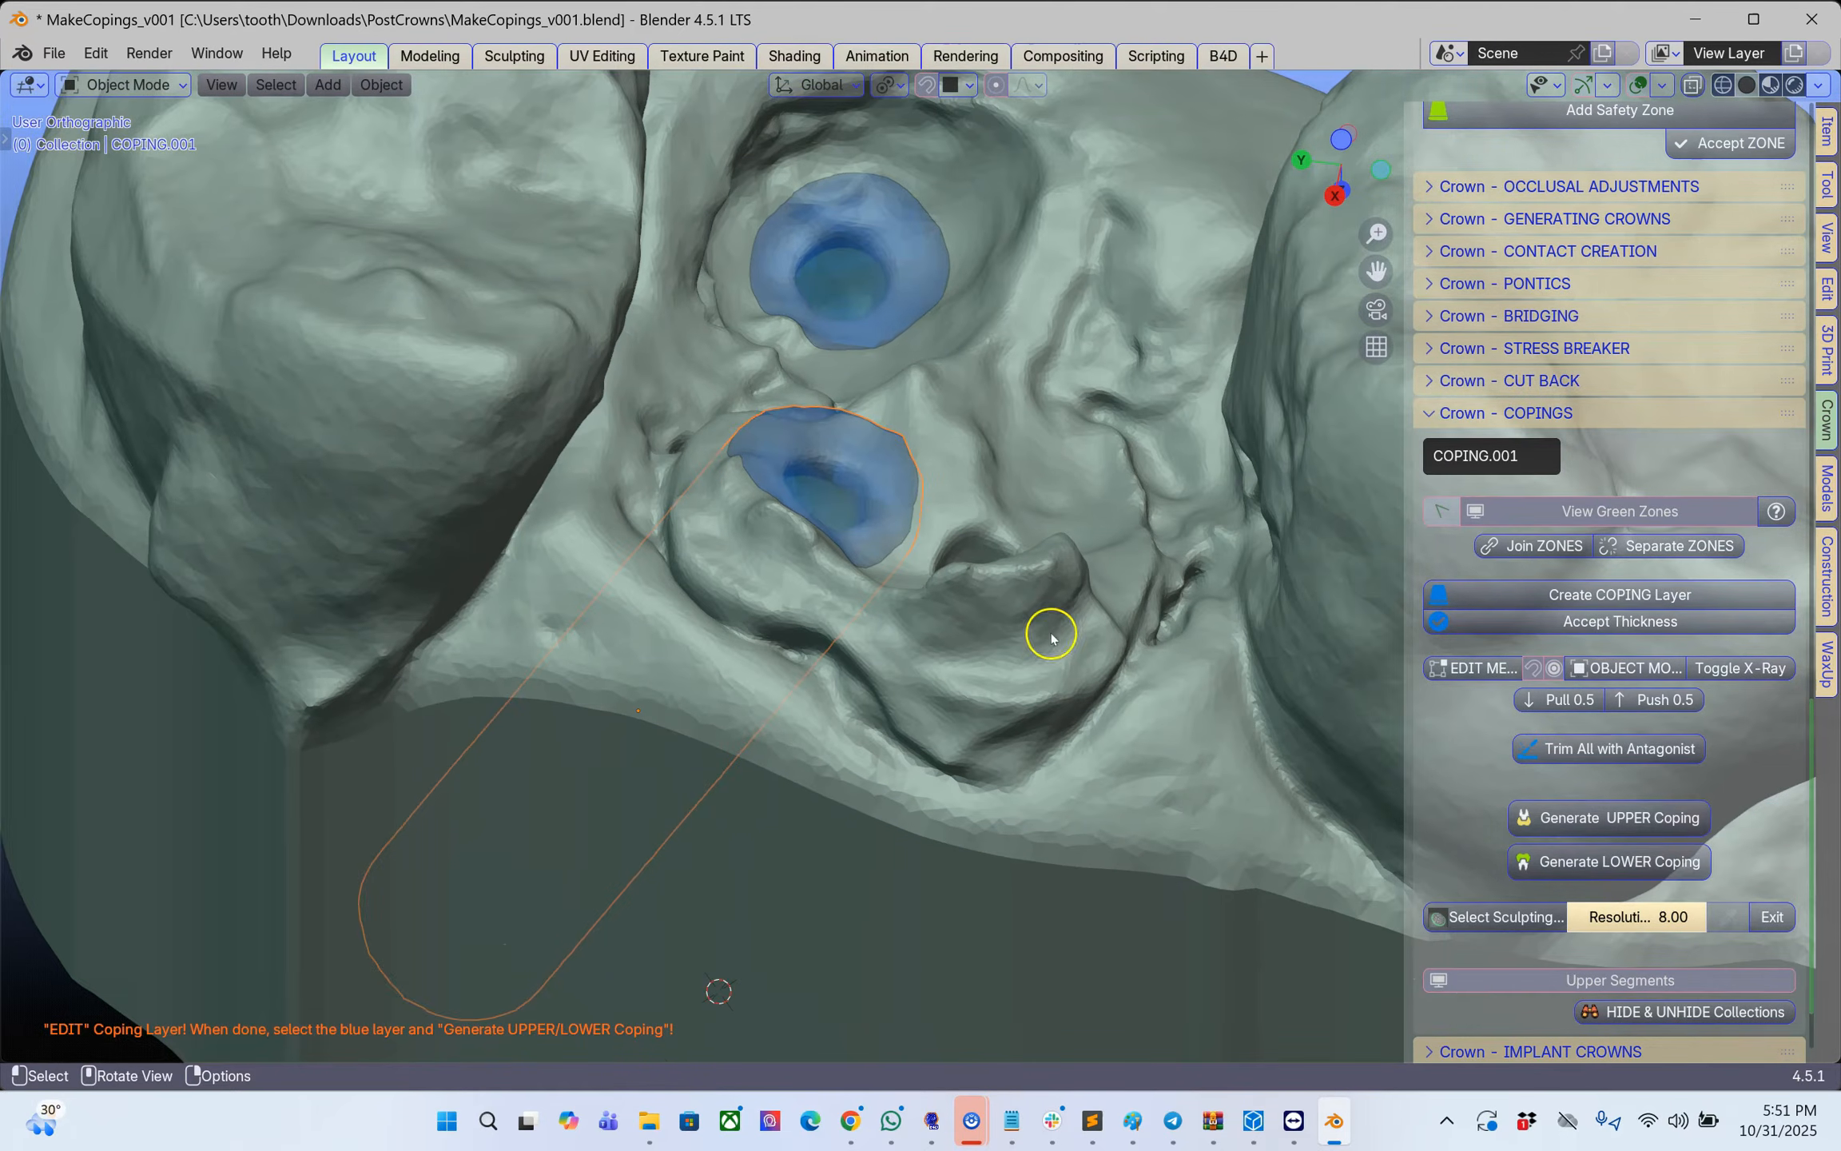
left_click(1621, 824)
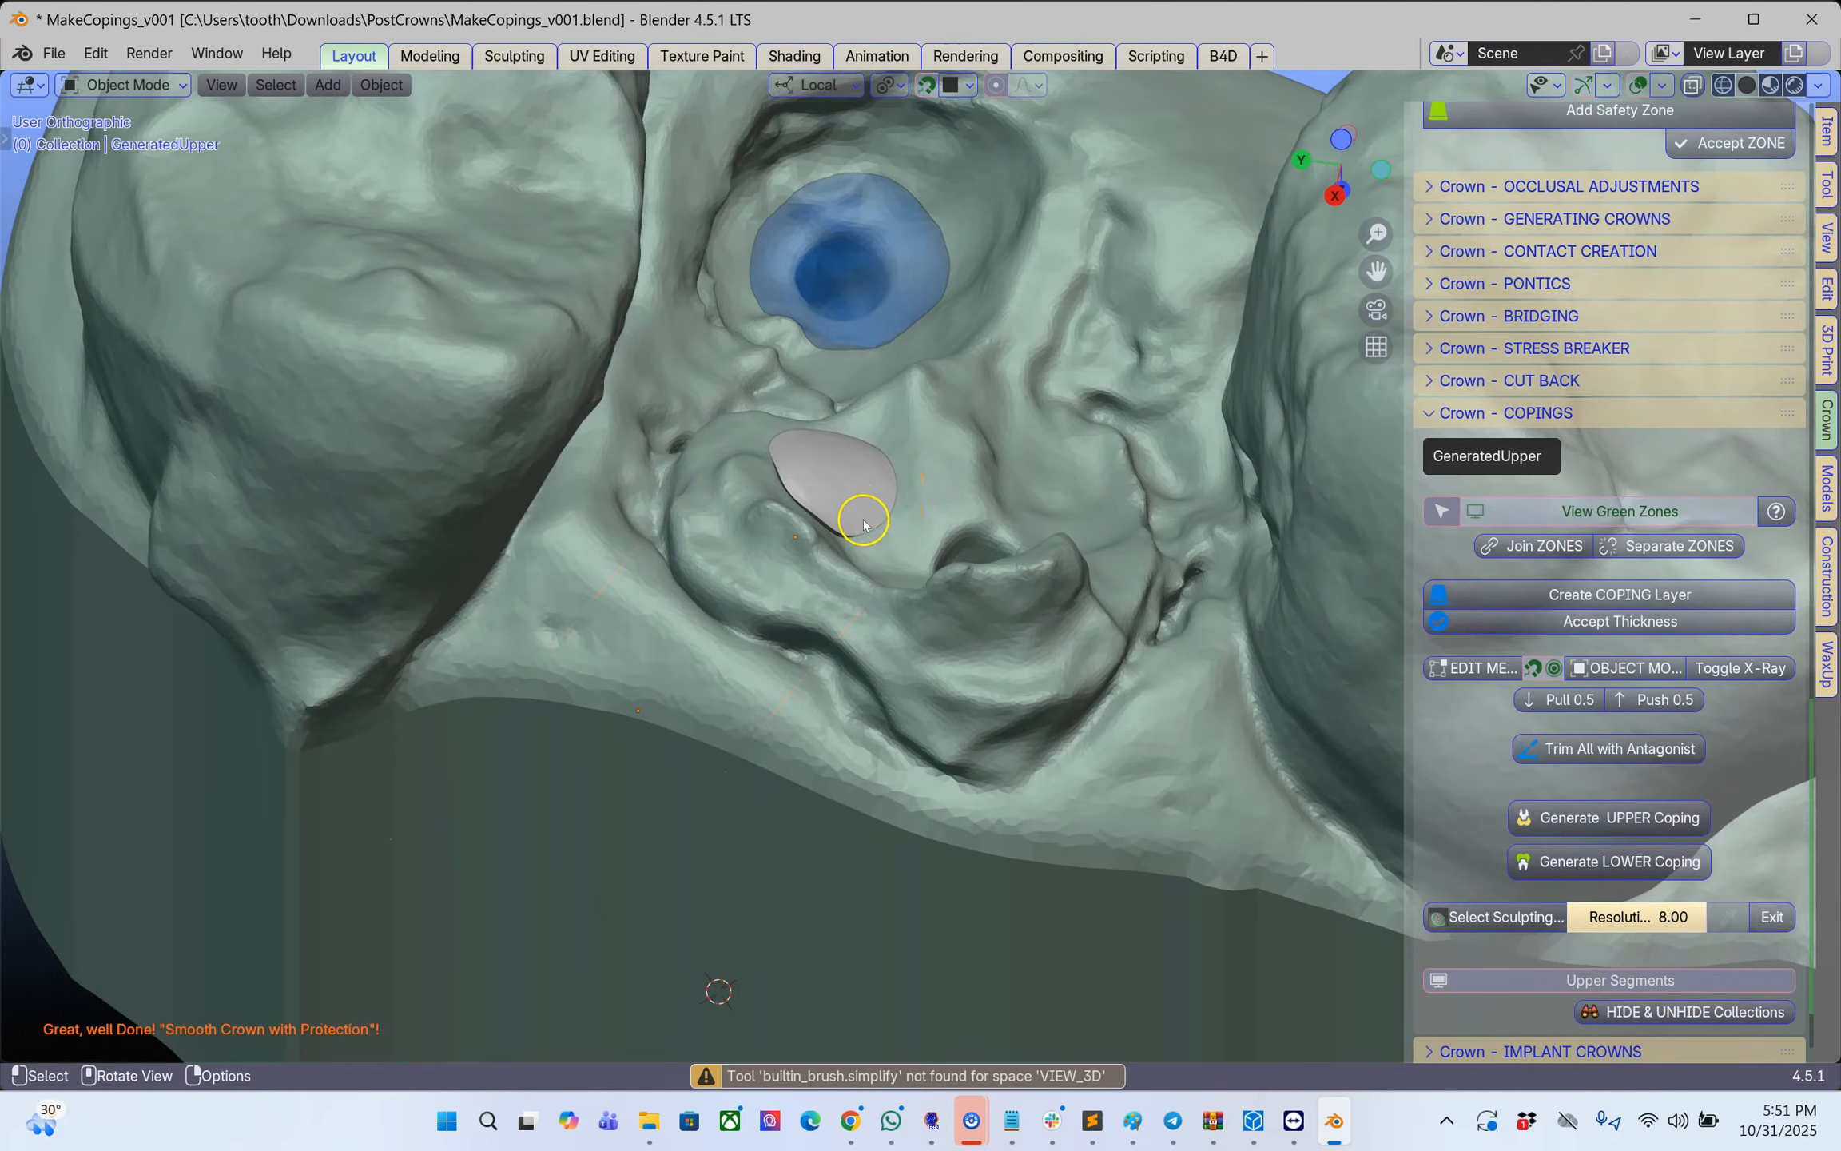
- Examine the generated coping's post inside the model in X-ray view
middle_click_drag(857, 511, 864, 470)
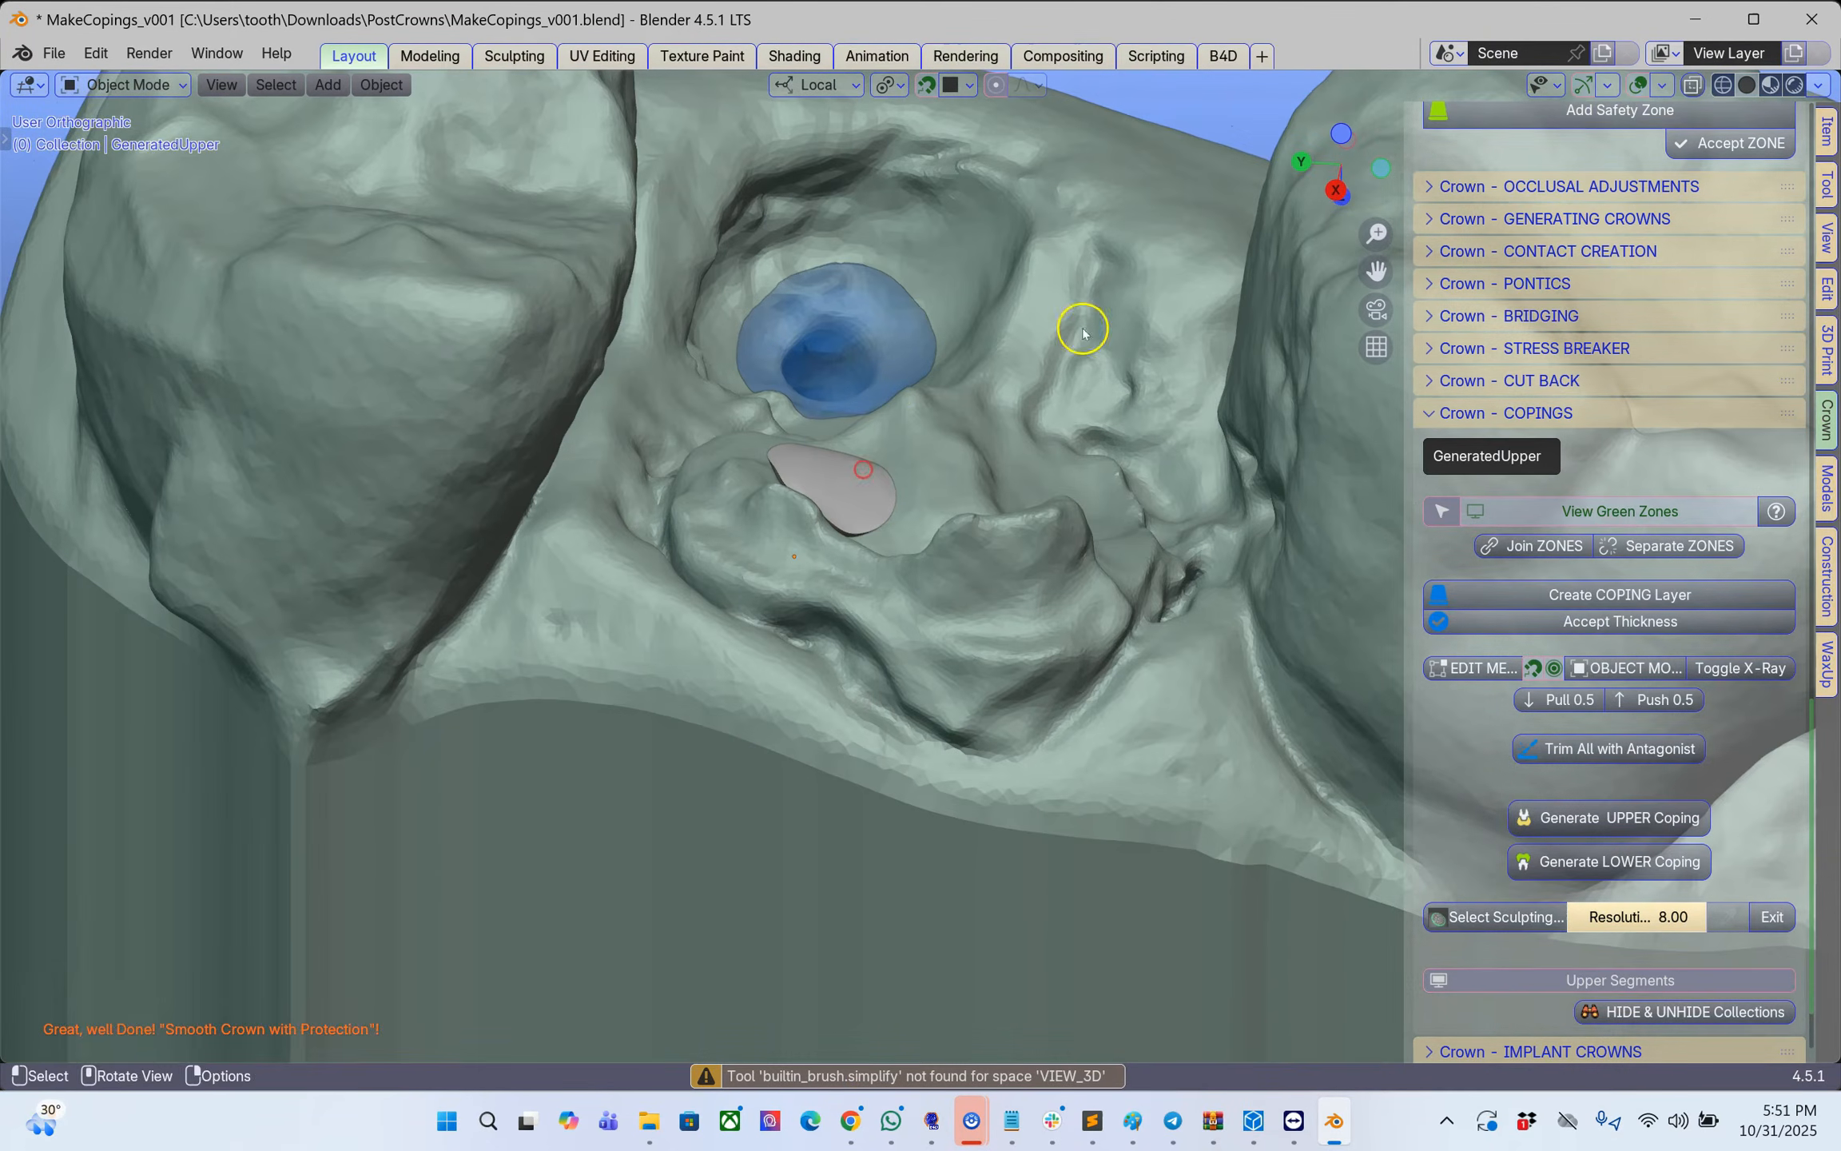
left_click(1692, 86)
mouse_move(947, 520)
middle_mouse_down()
mouse_move(986, 440)
mouse_move(959, 481)
middle_mouse_up()
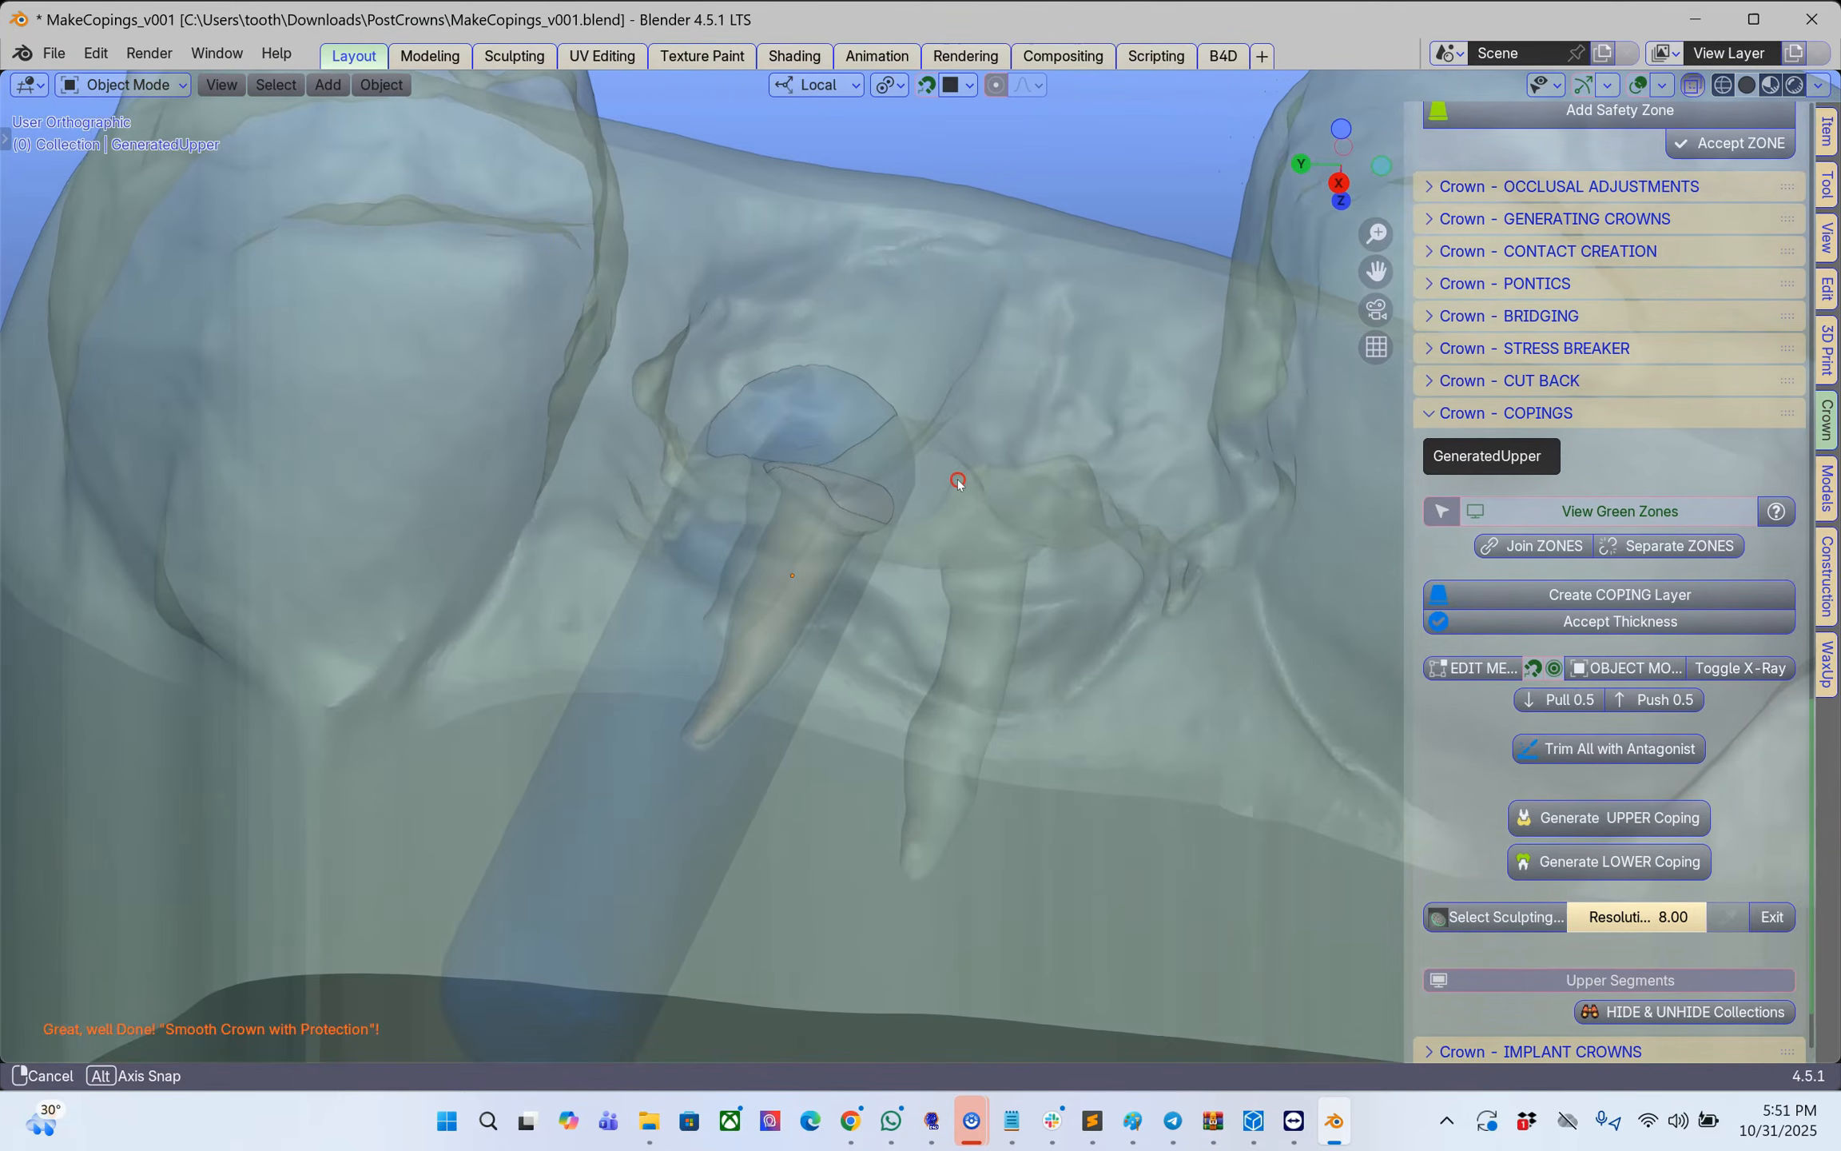
scroll(744, 600, "up", 4)
middle_click_drag(691, 619, 696, 599)
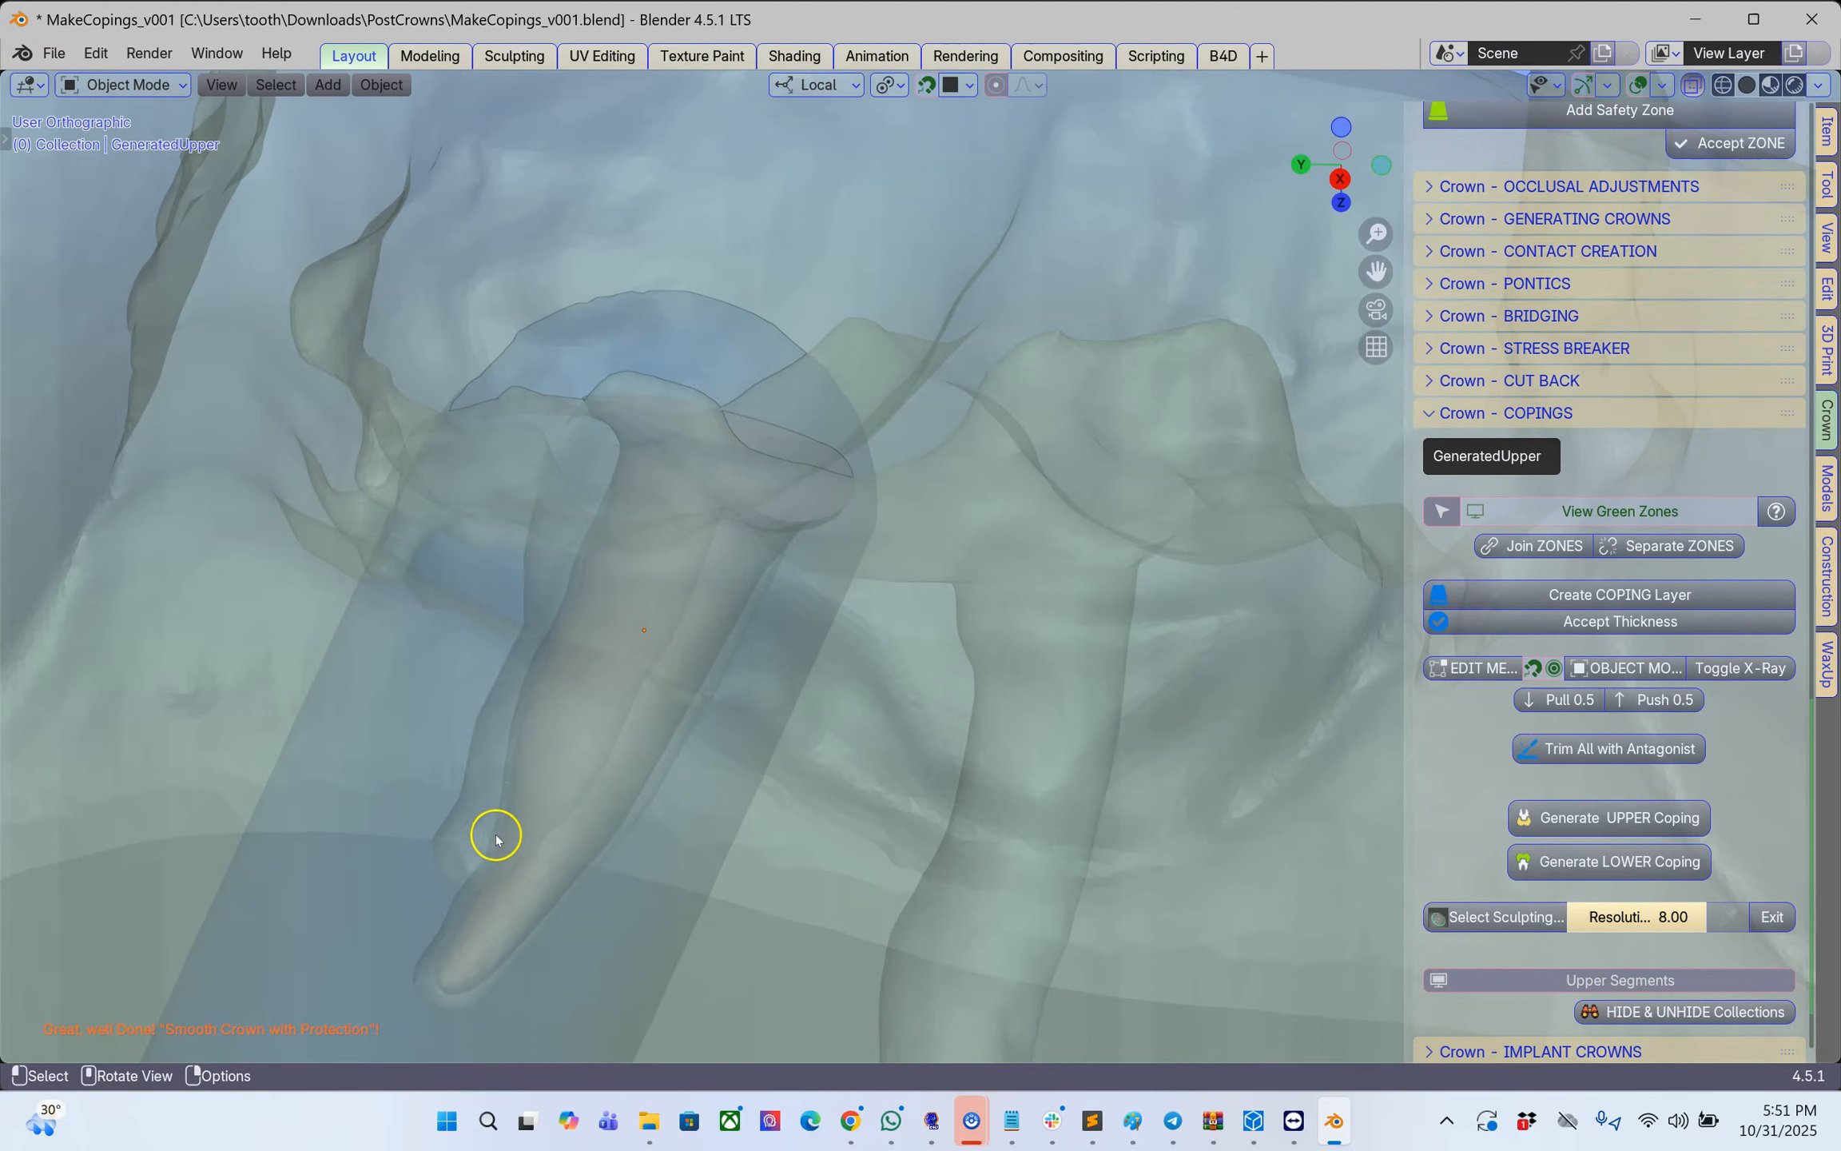
left_click(1693, 86)
scroll(1081, 374, "down", 4)
- Generate the upper coping from the remaining blue layer and save the file as qsacdqw
middle_click_drag(1081, 374, 967, 522)
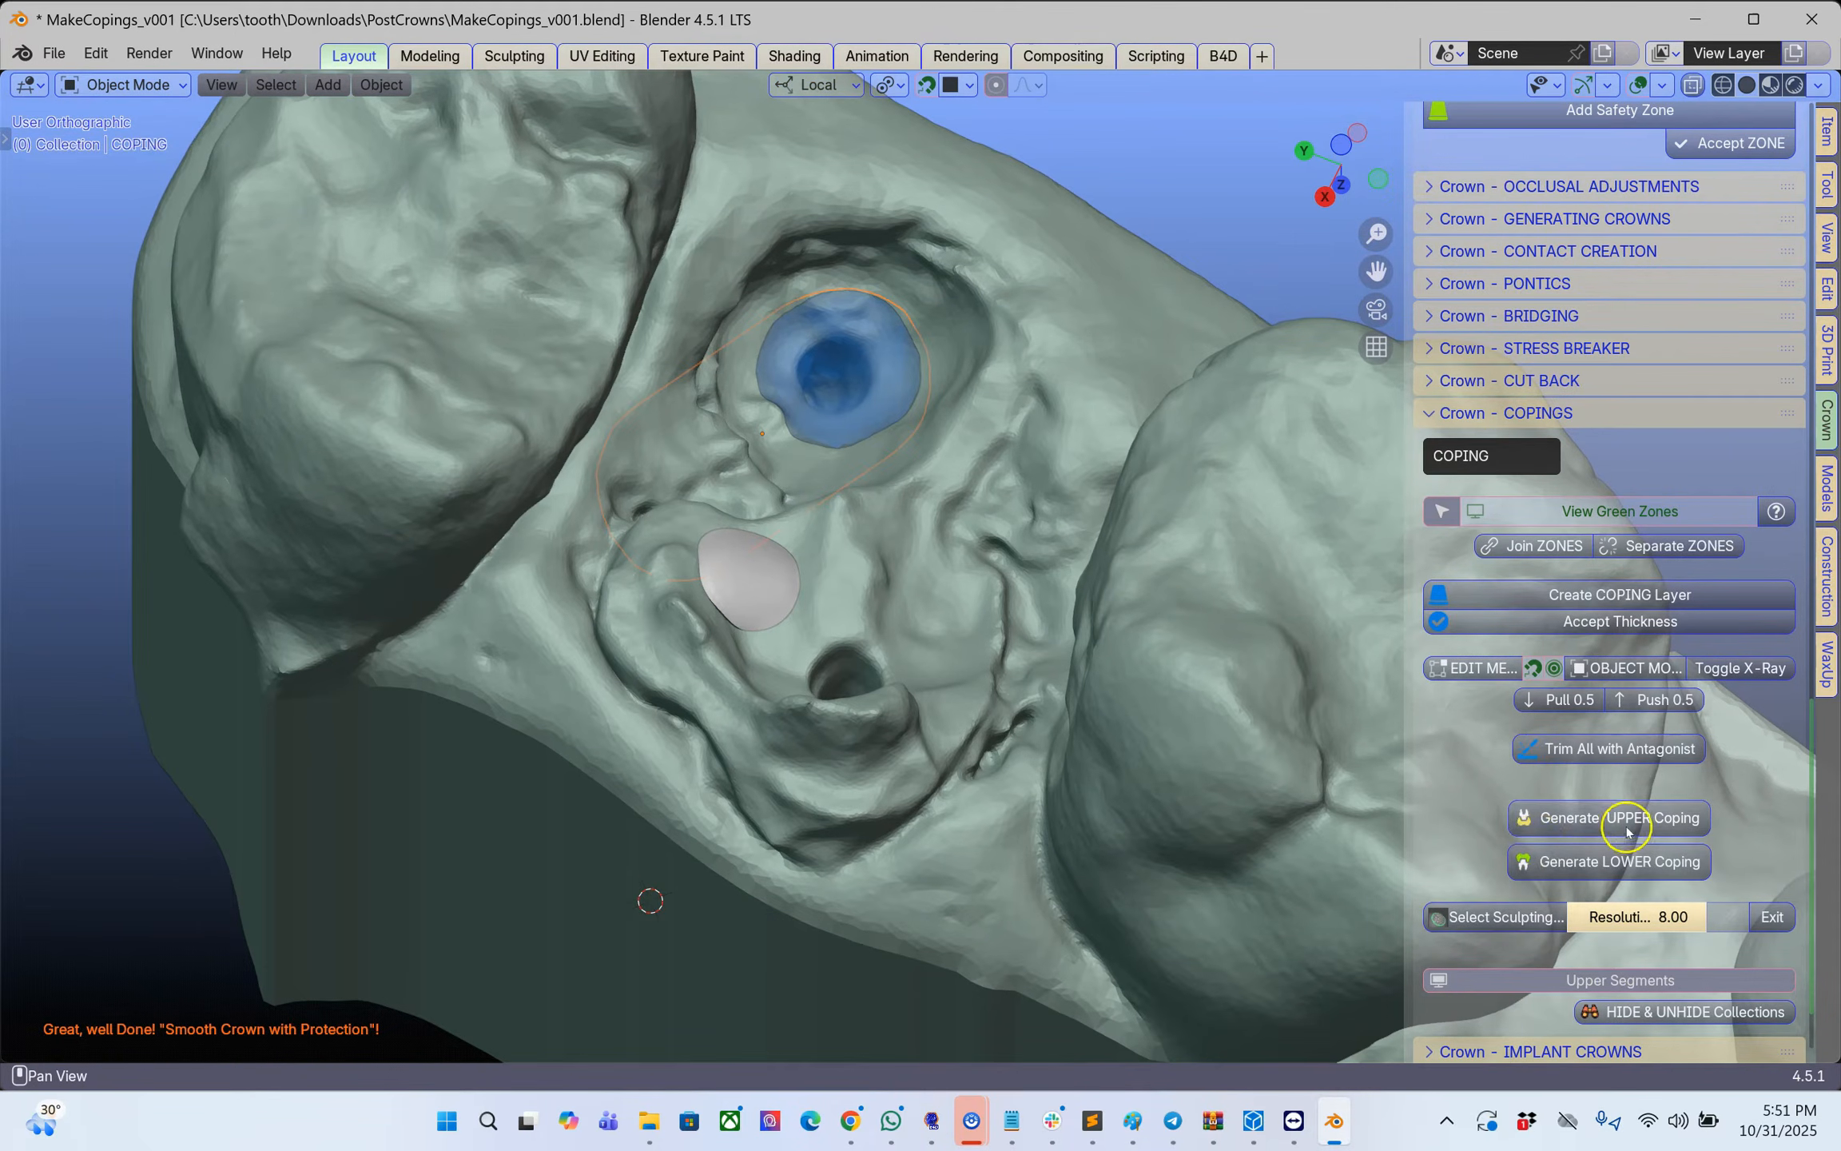
left_click(1596, 835)
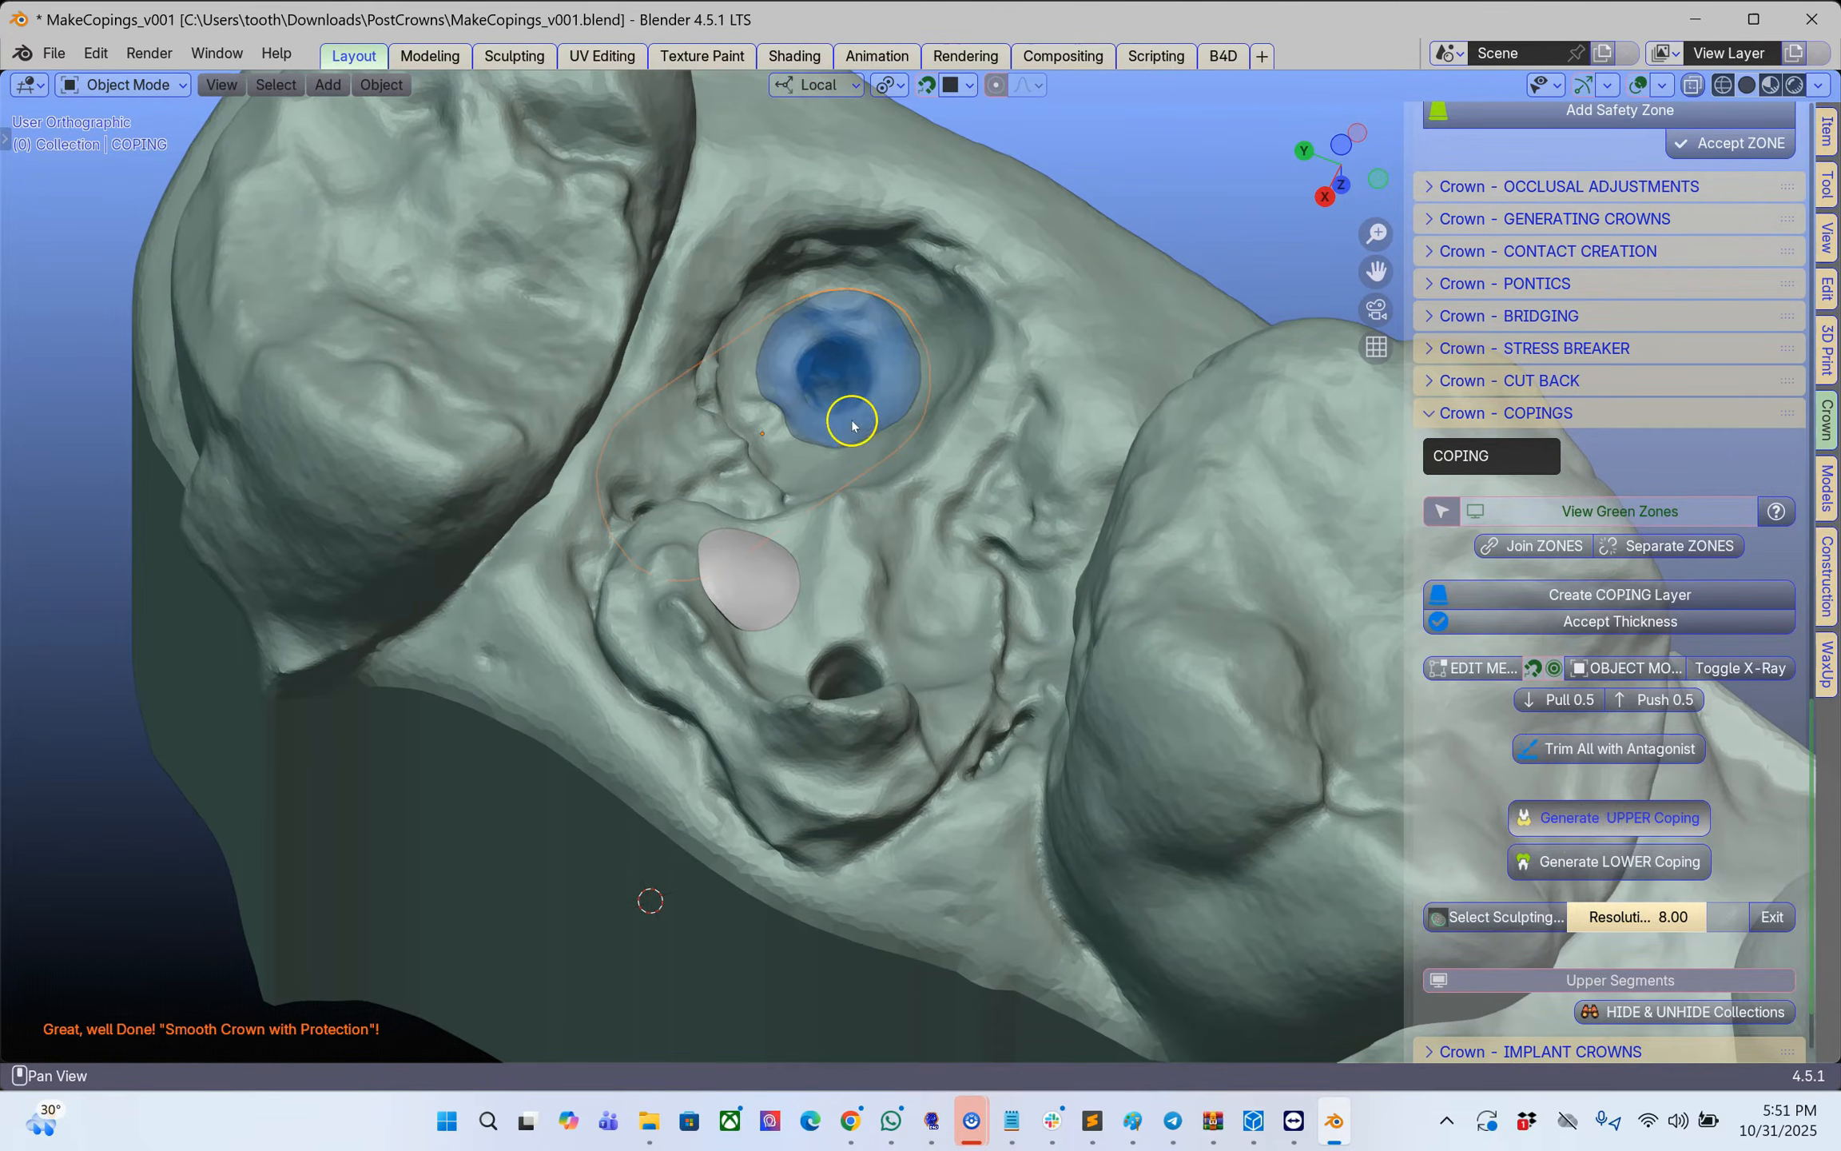
mouse_move(852, 426)
middle_mouse_down()
mouse_move(875, 329)
mouse_move(942, 305)
mouse_move(927, 394)
mouse_move(879, 445)
middle_mouse_up()
scroll(923, 406, "up", 2)
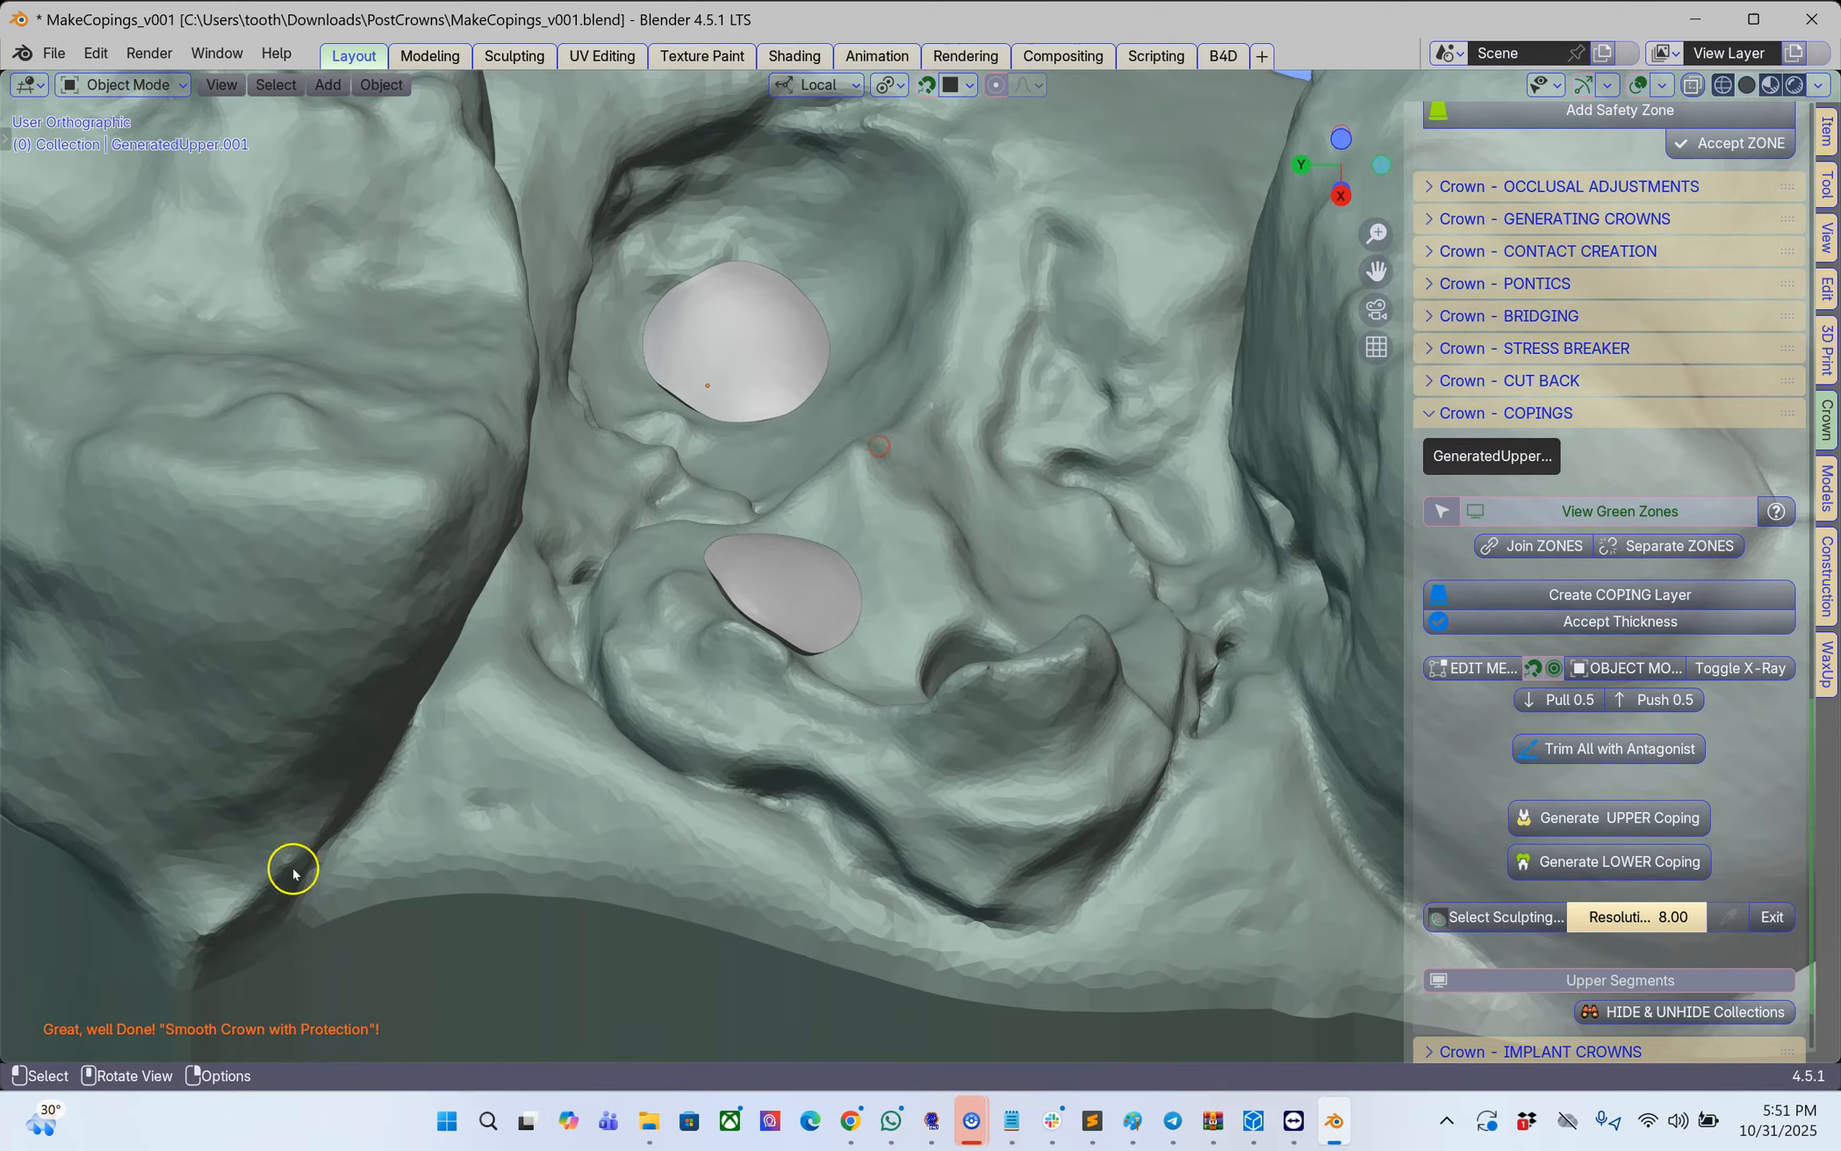
left_click(1077, 662)
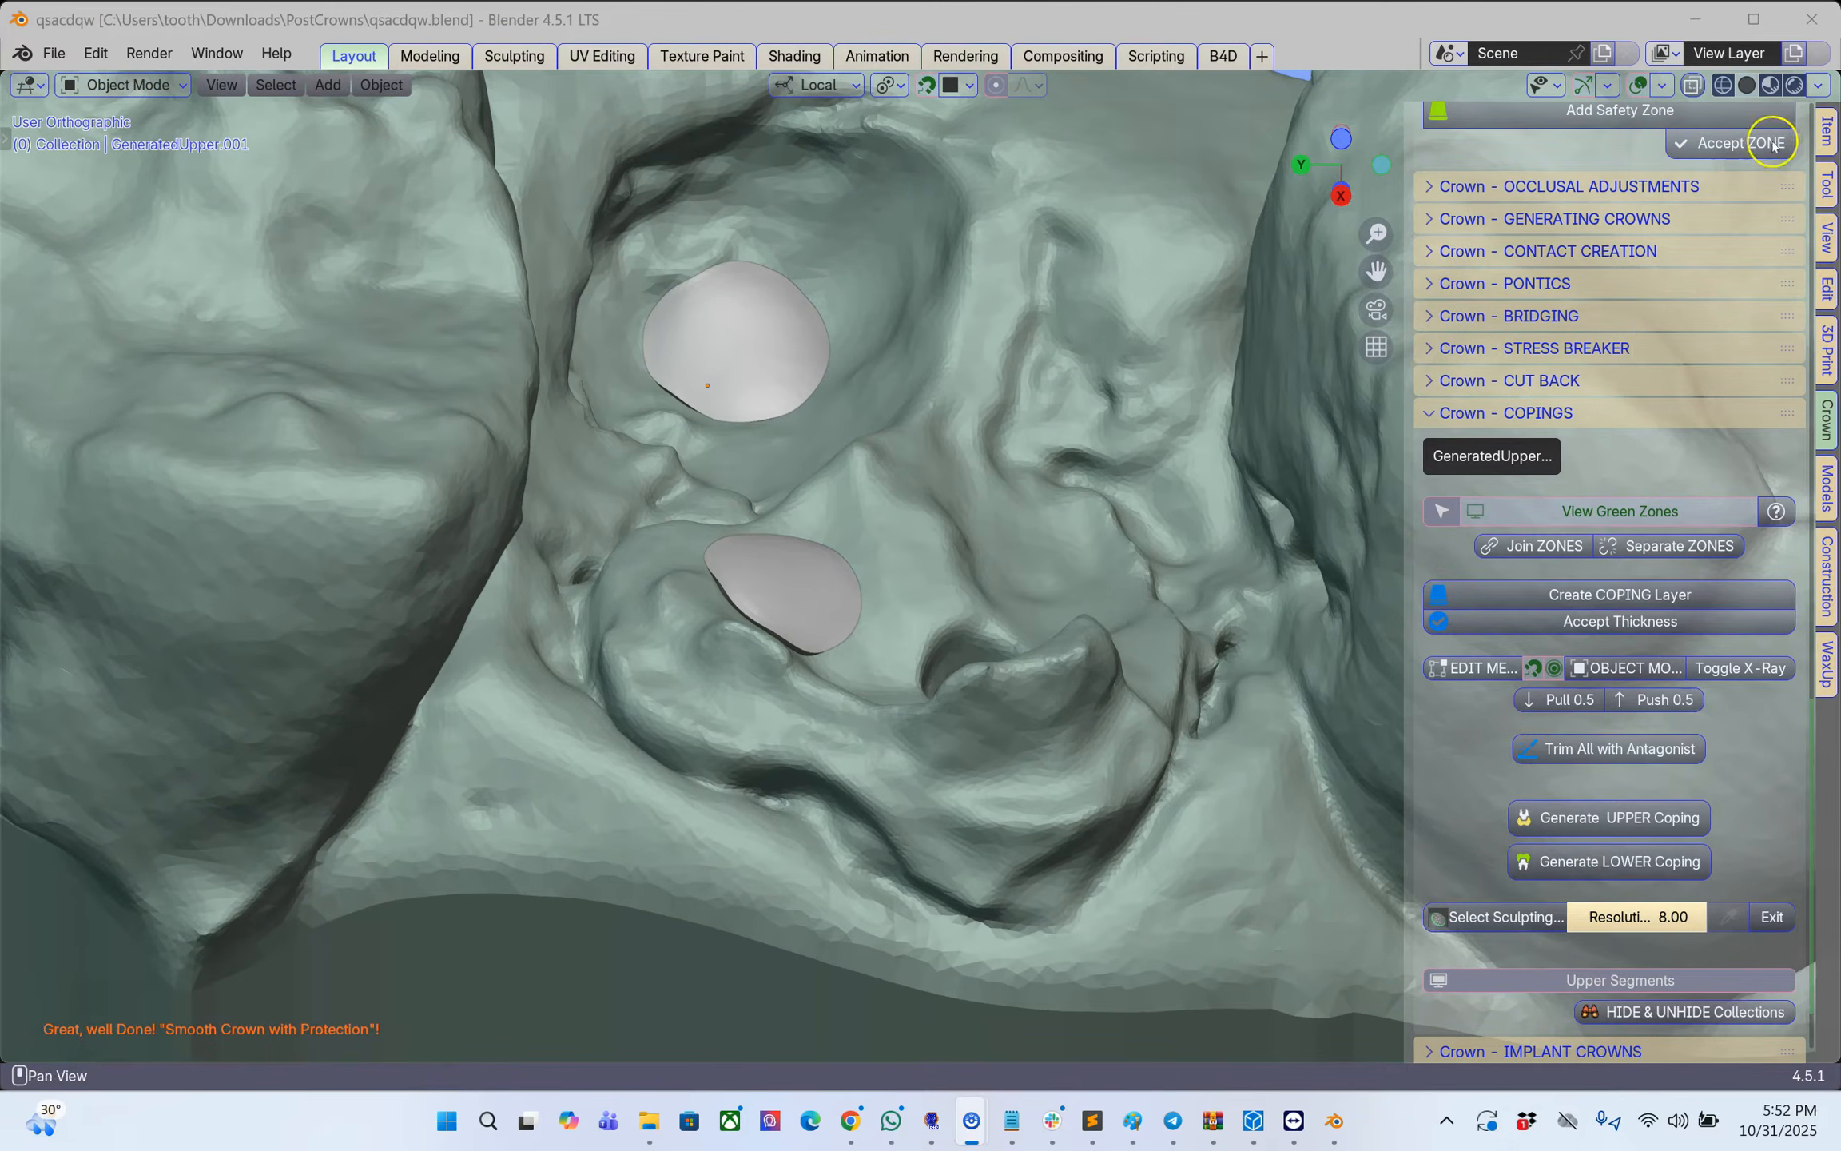
- In the mesh of the coping nearest the open hole, select the outer rim edge loop and hide it
left_click(775, 608)
scroll(777, 609, "up", 4)
key("Tab")
middle_click_drag(719, 649, 552, 684)
scroll(477, 736, "up", 3)
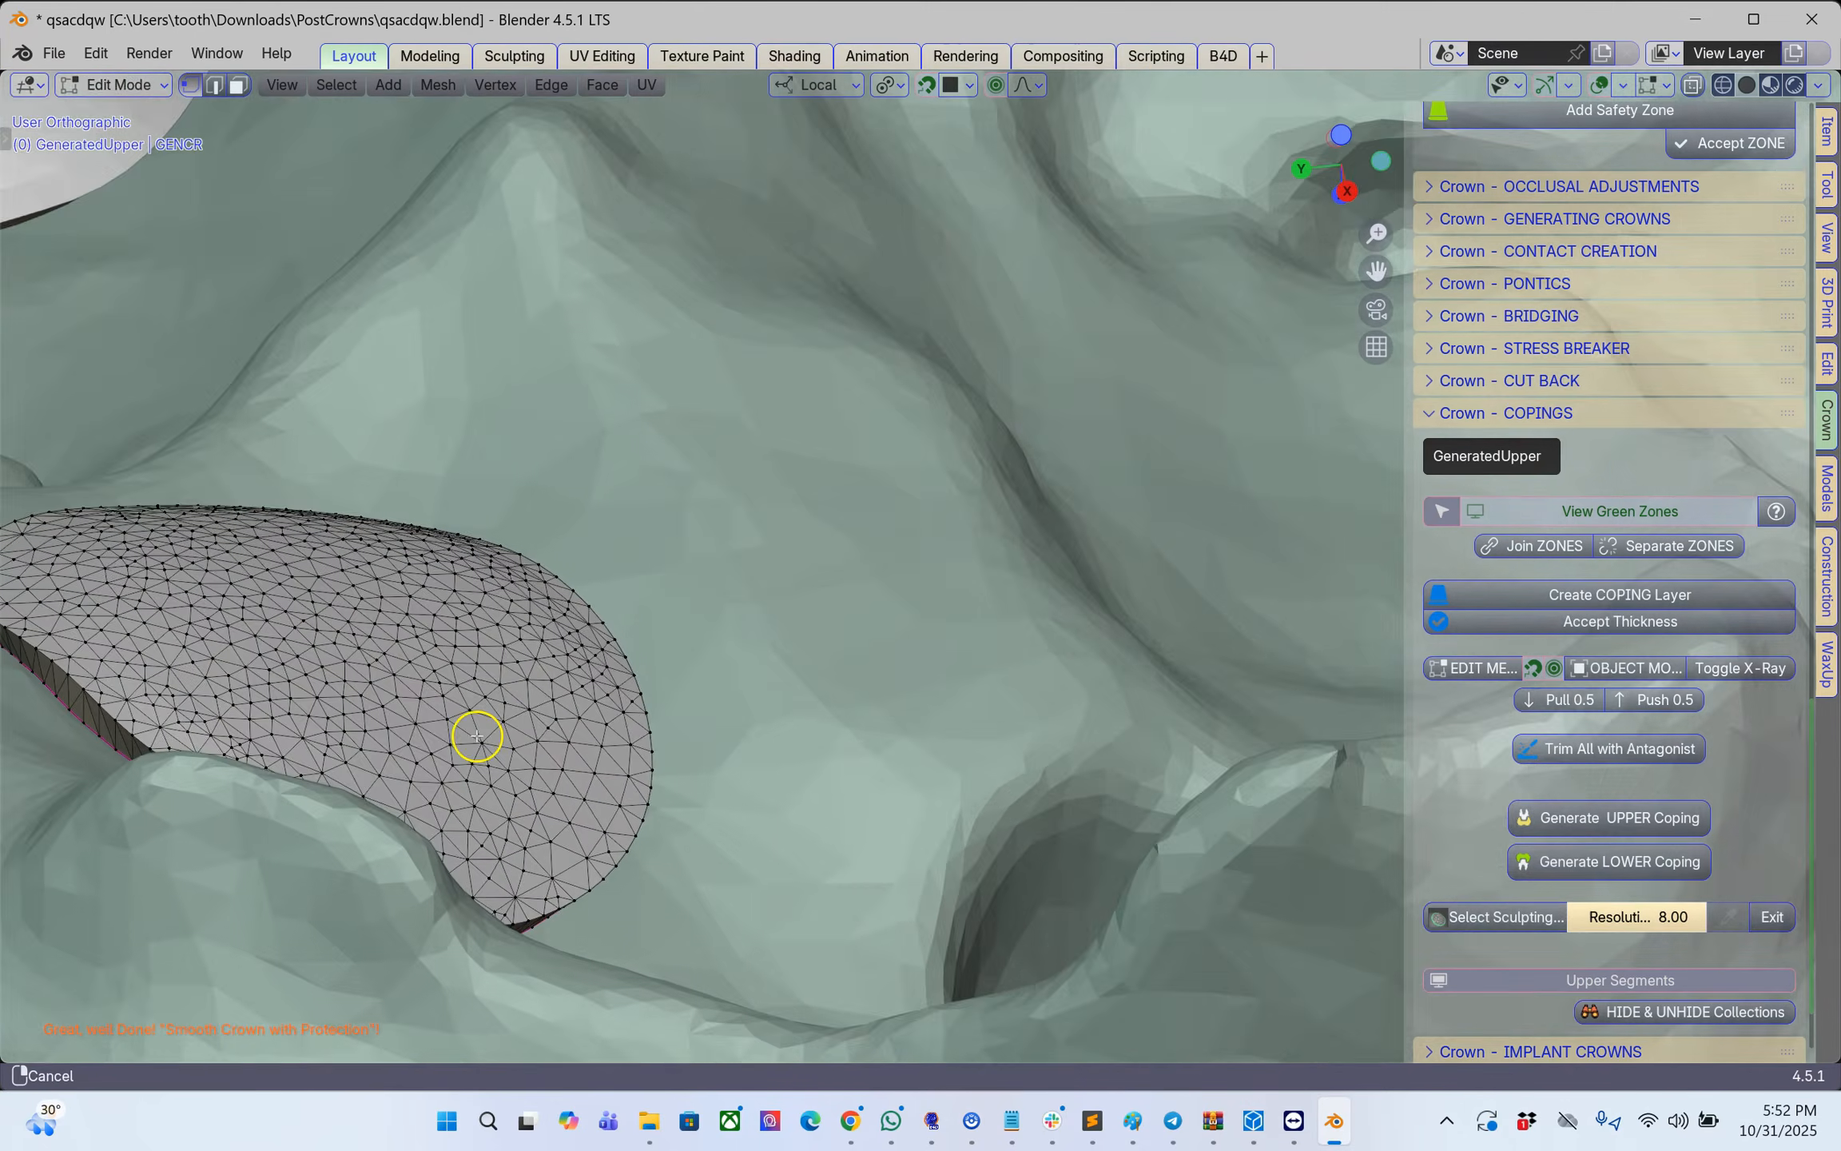
middle_click_drag(477, 736, 1115, 672, "shift")
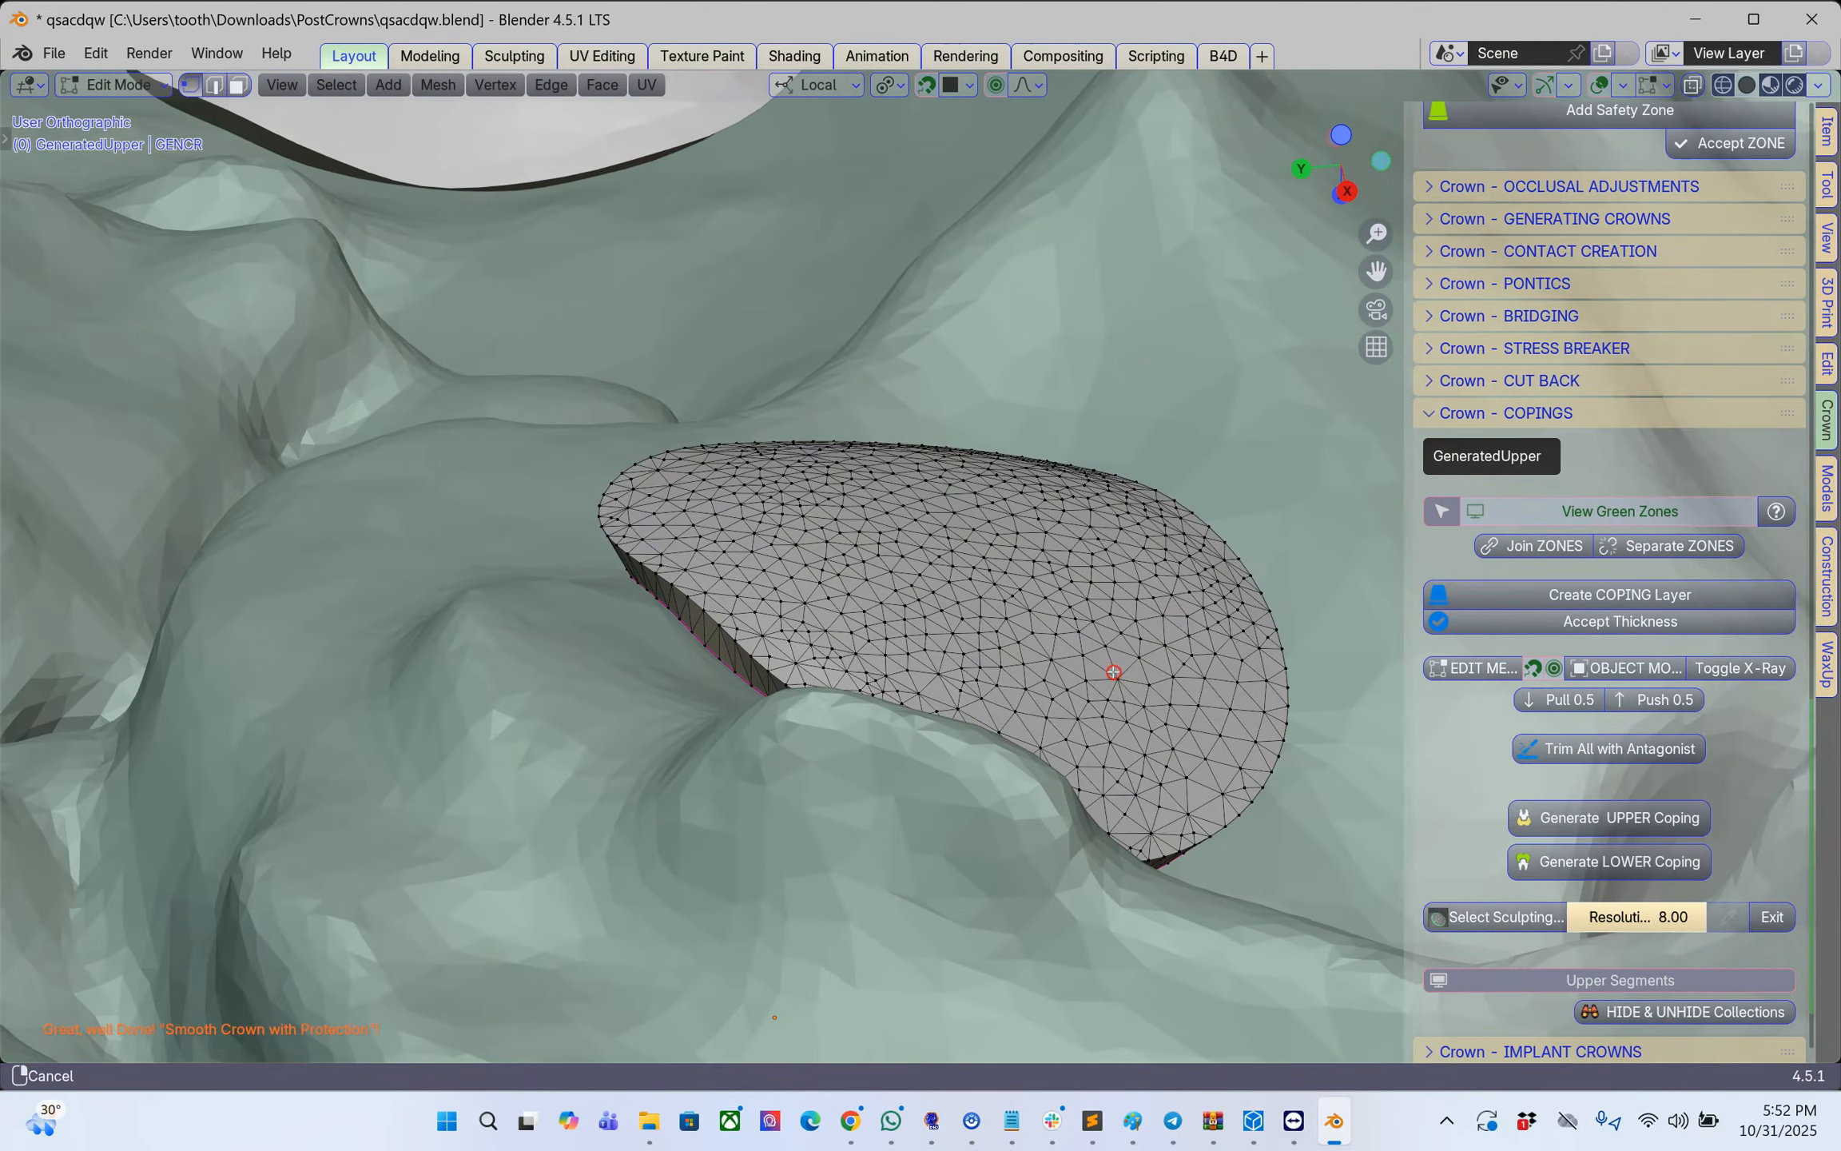
left_click(714, 619, "alt")
middle_click_drag(713, 620, 774, 589)
scroll(894, 646, "up", 4)
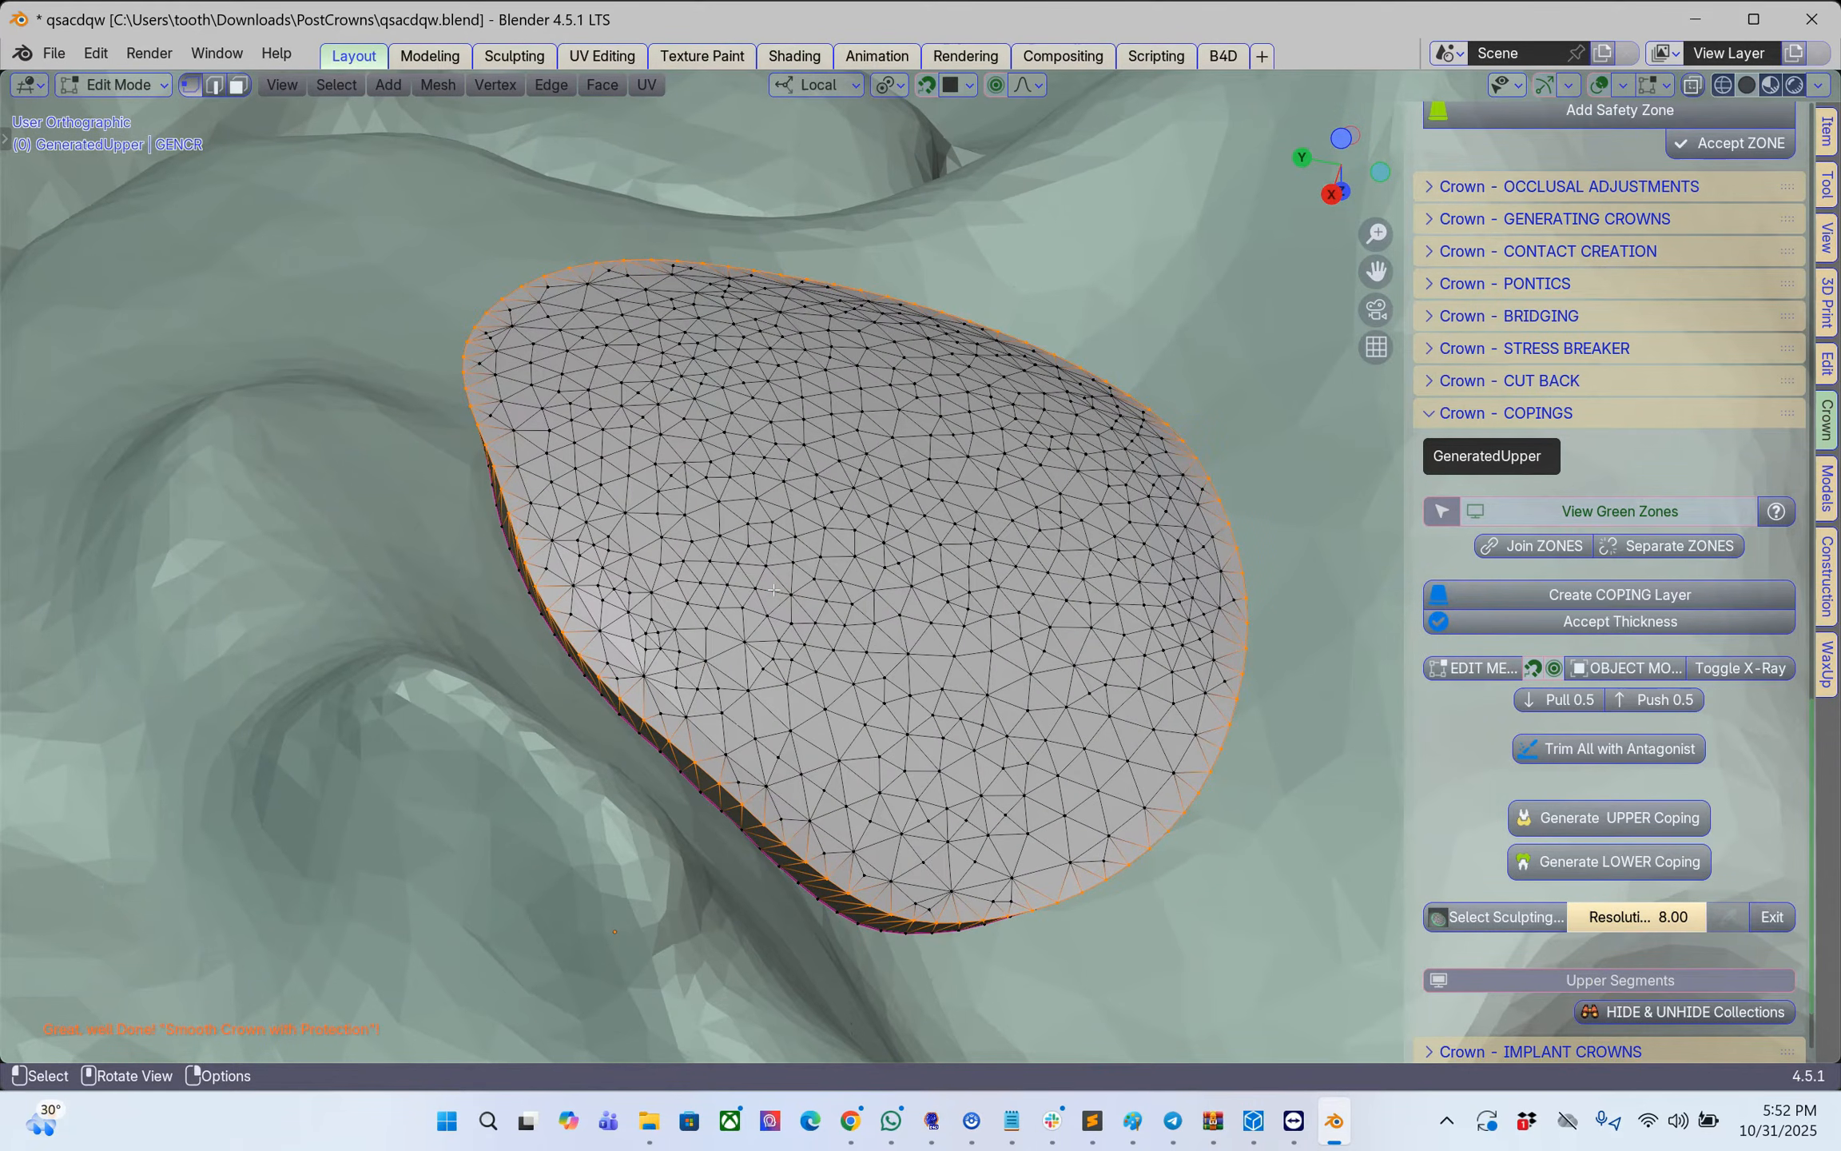
key("h")
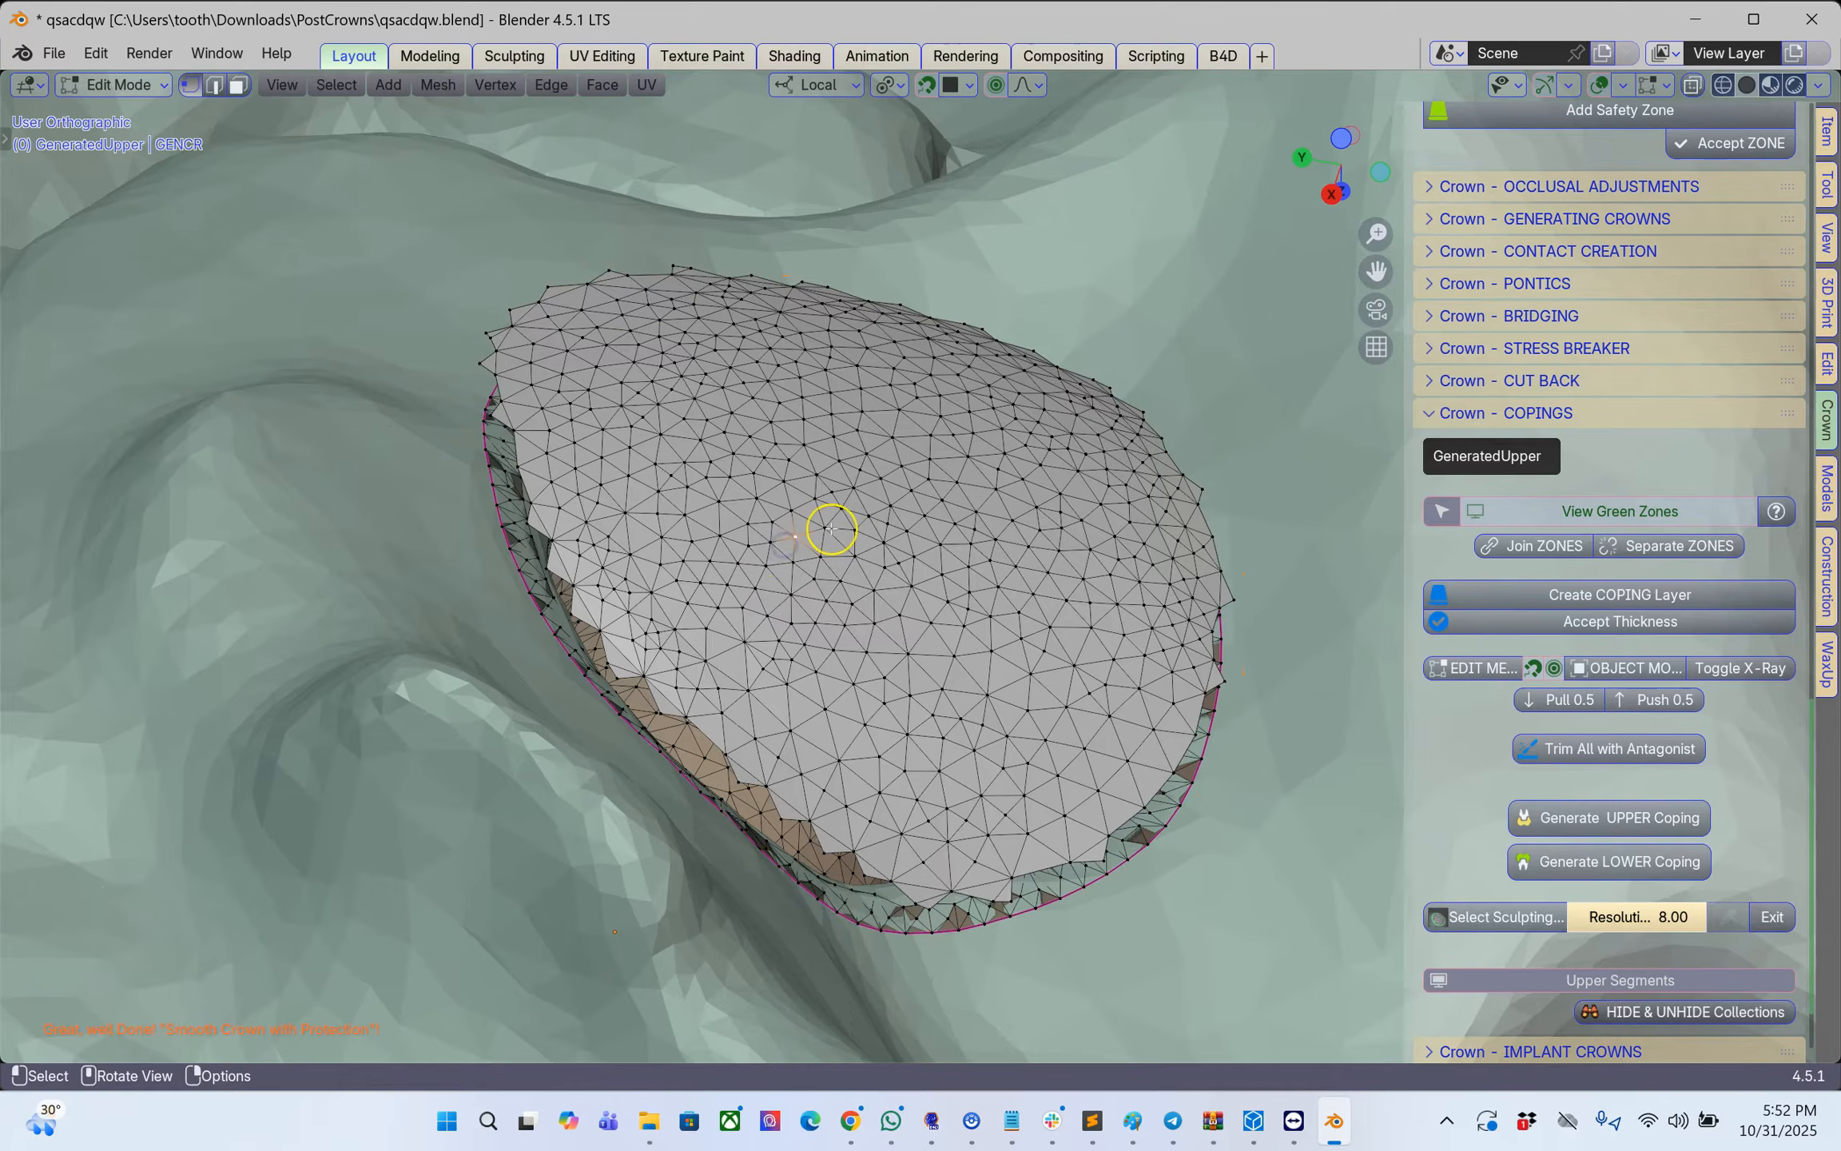
- Delete the linked top surface of this coping's mesh and reveal the hidden rim
scroll(831, 528, "up", 3)
key("ctrl+l")
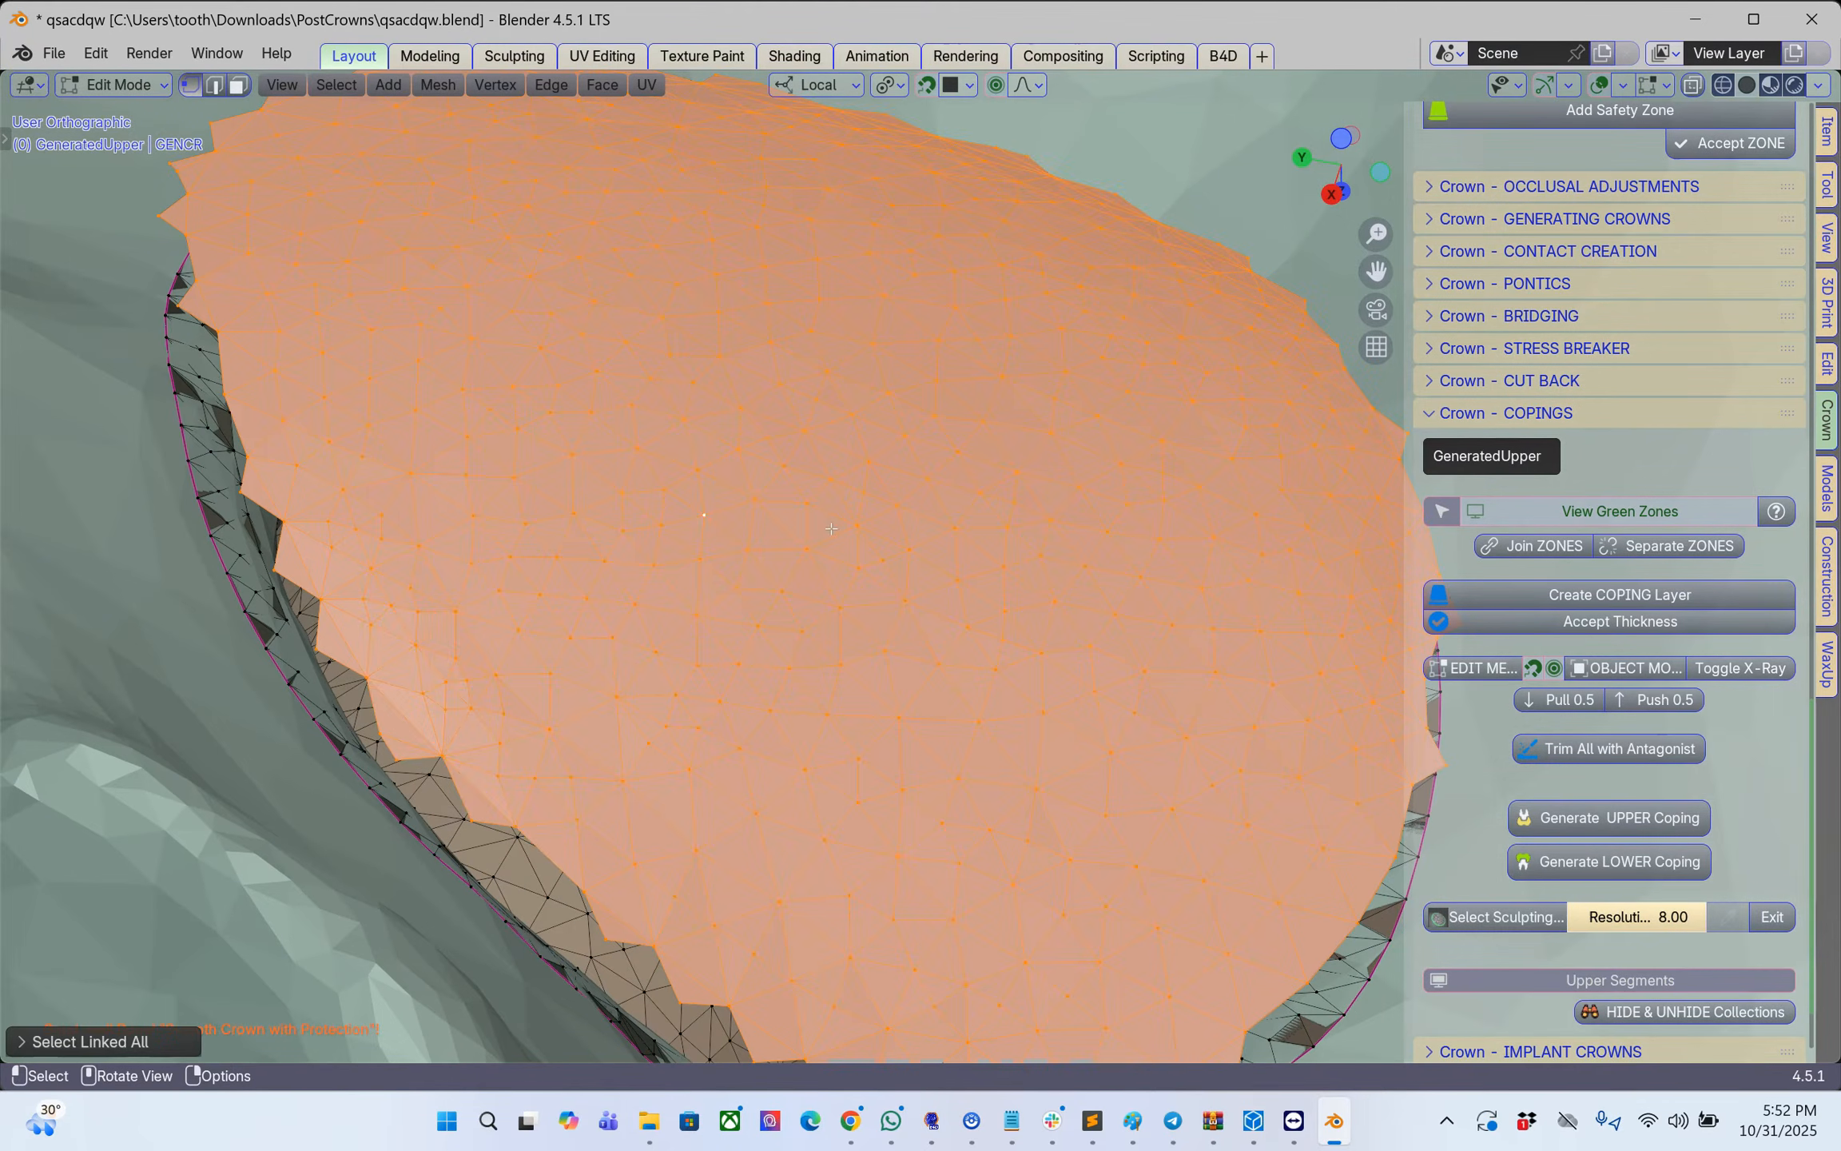
key("x")
left_click(812, 527)
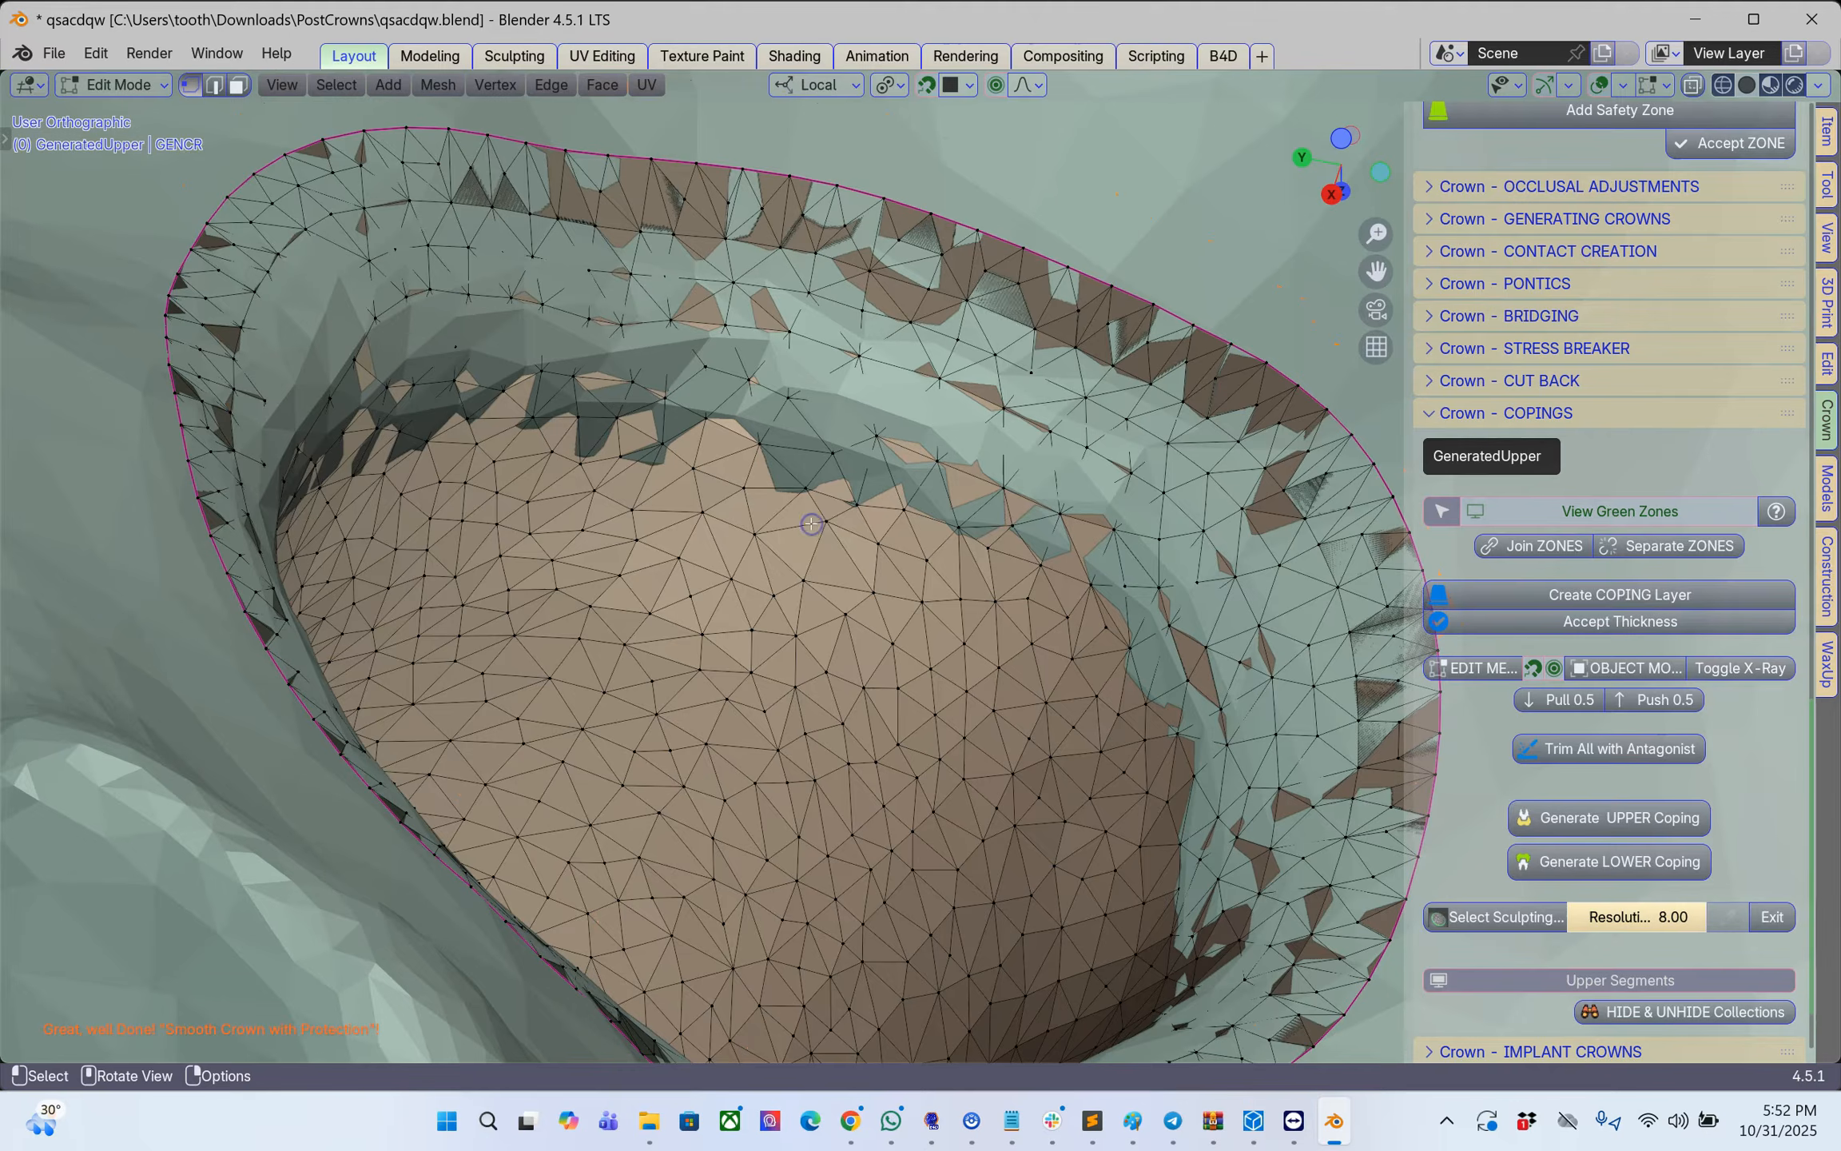
key("alt+h")
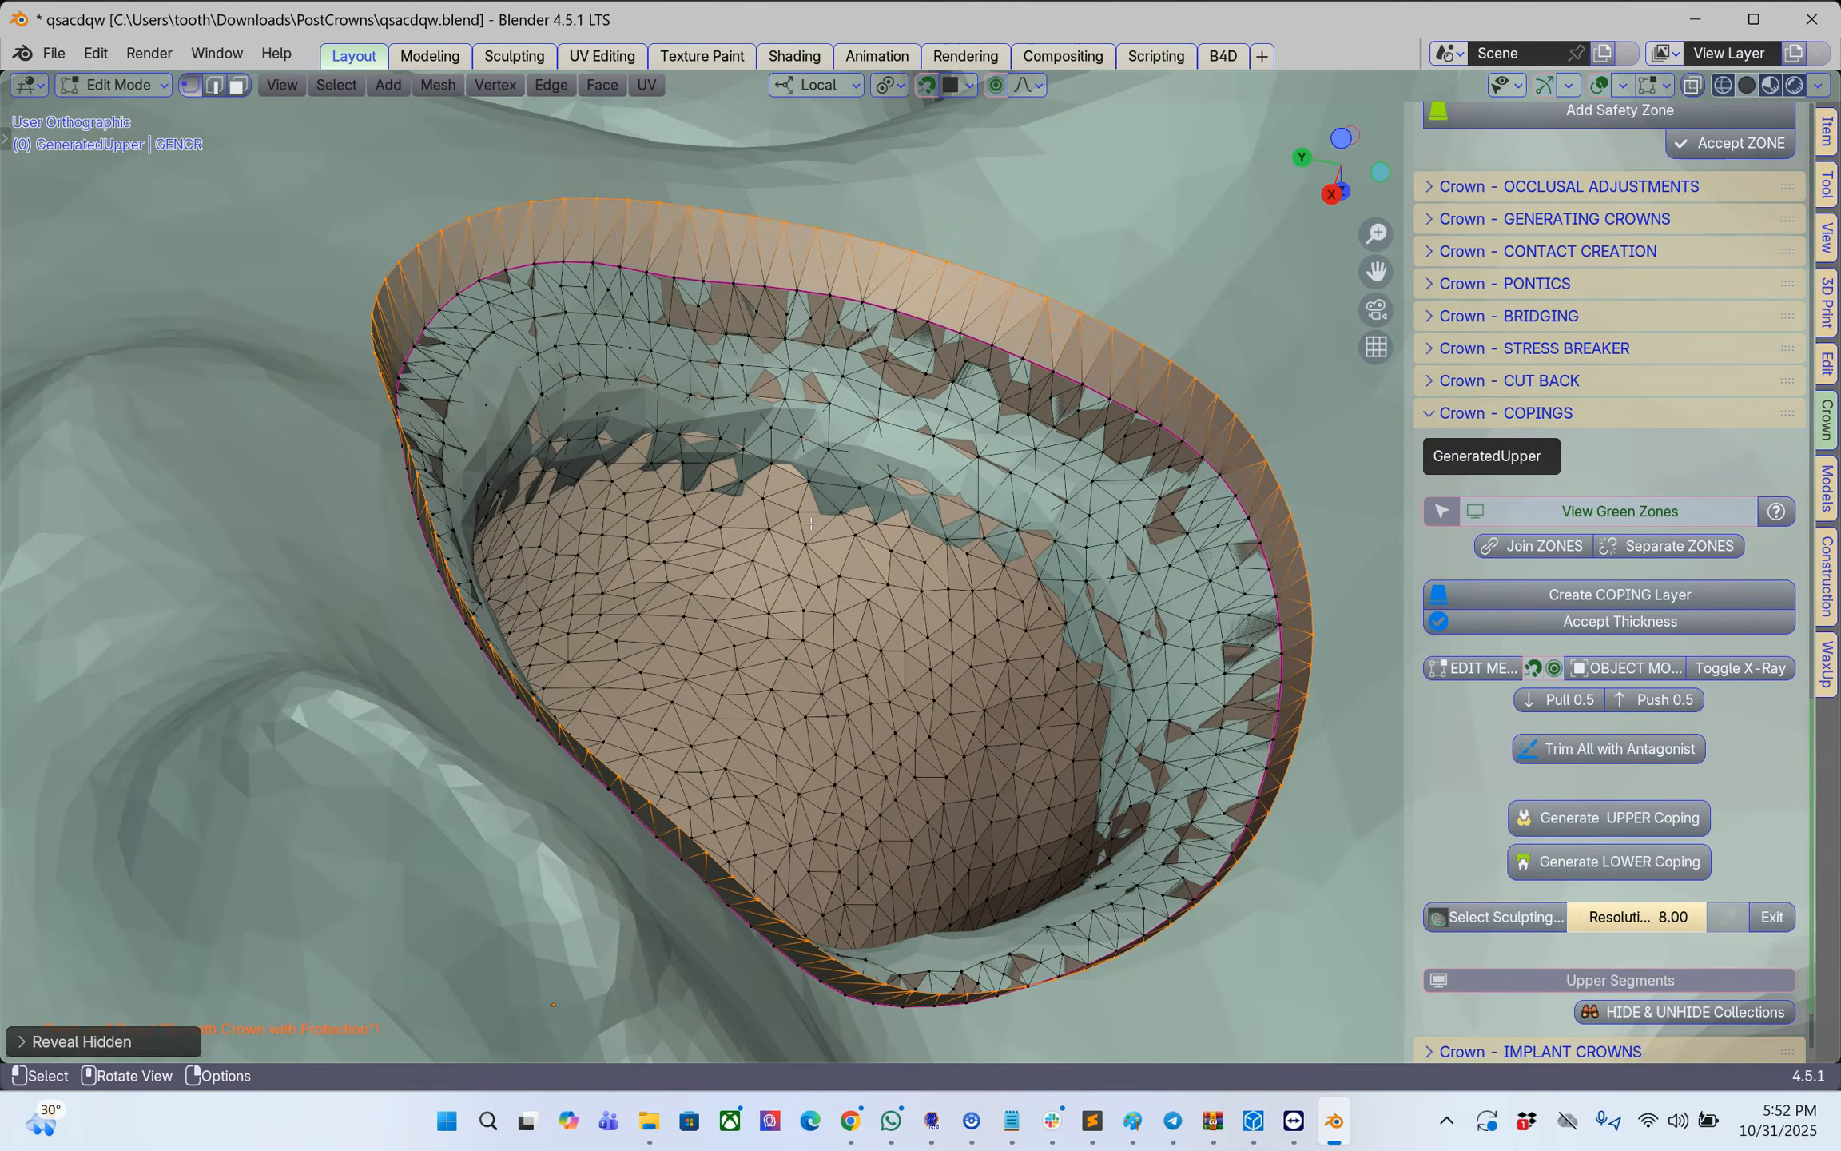
scroll(811, 523, "down", 8)
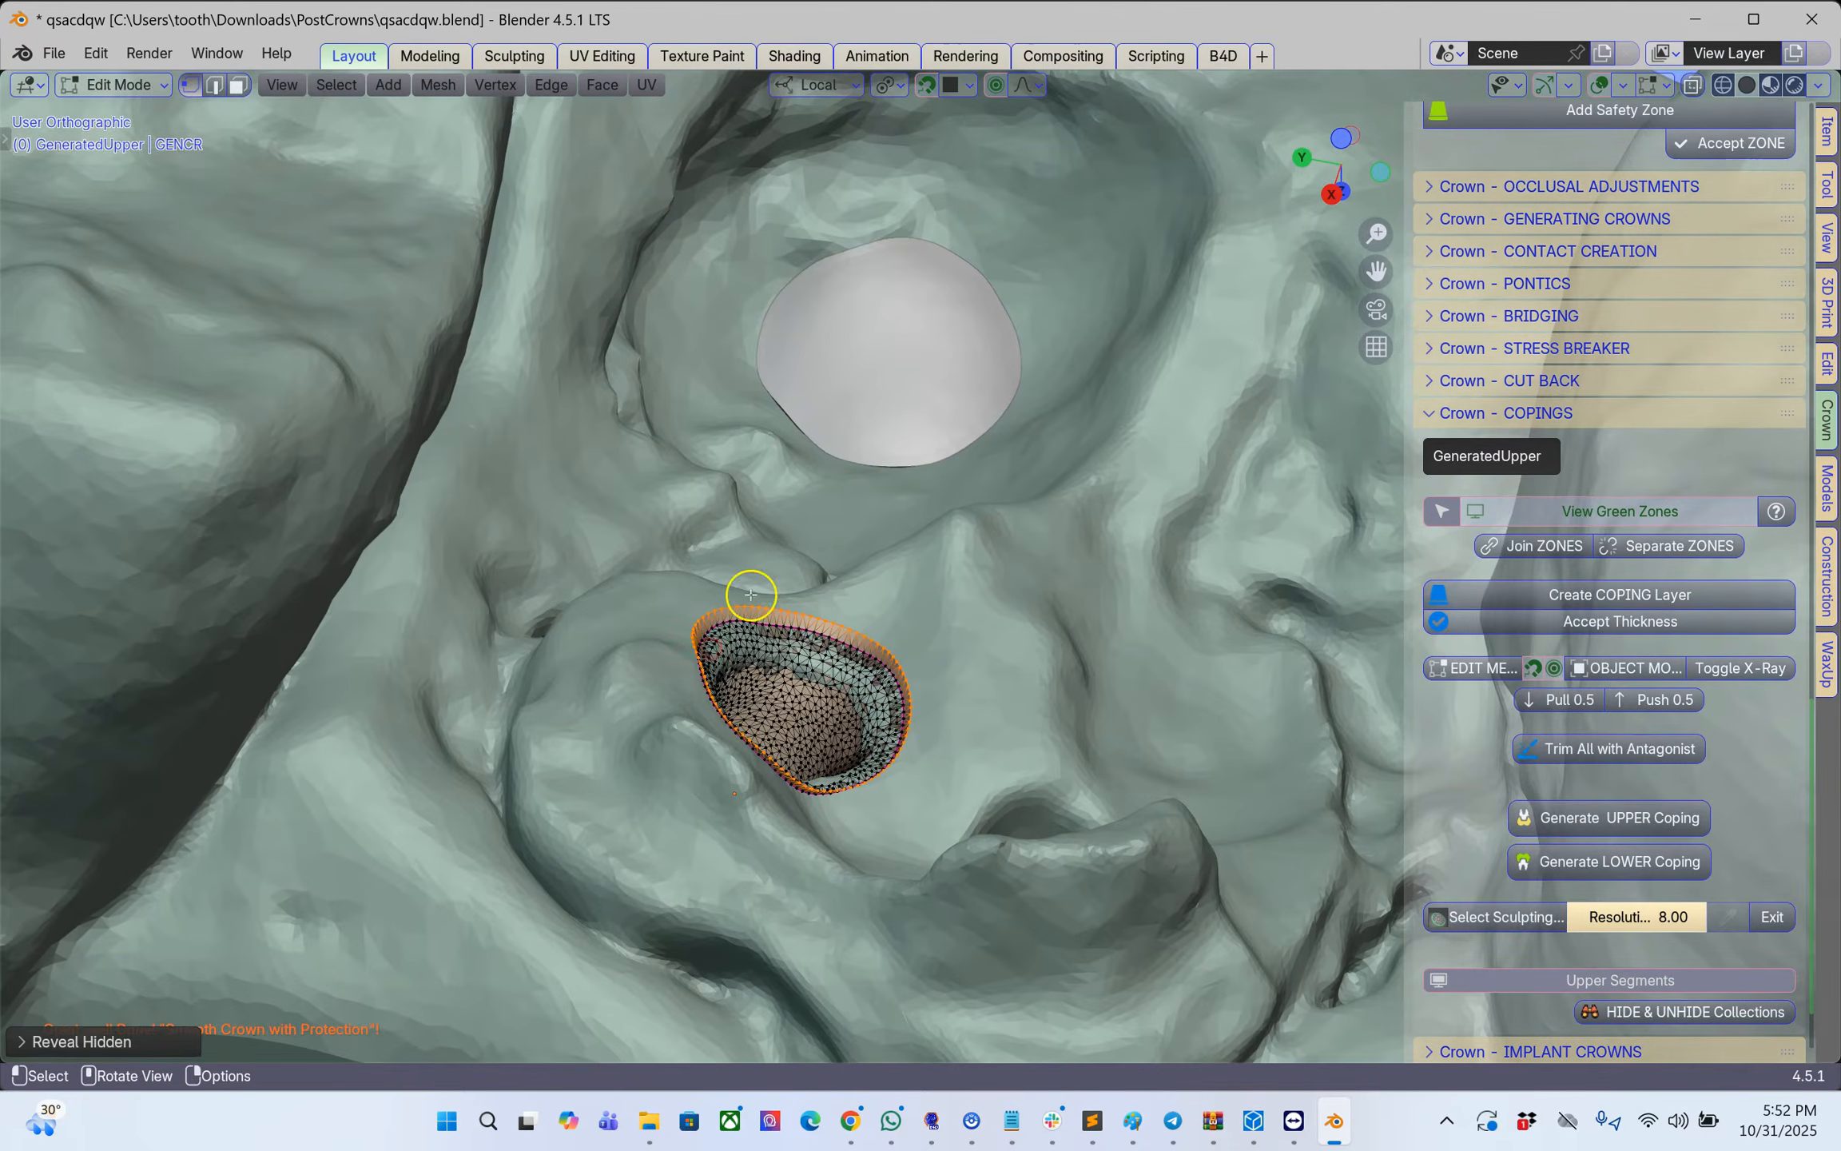
key("Tab")
- In the second coping's mesh, select the outer rim edge loop and hide it
scroll(866, 365, "up", 3)
middle_click_drag(863, 378, 855, 760, "shift")
key("Tab")
scroll(801, 743, "up", 5)
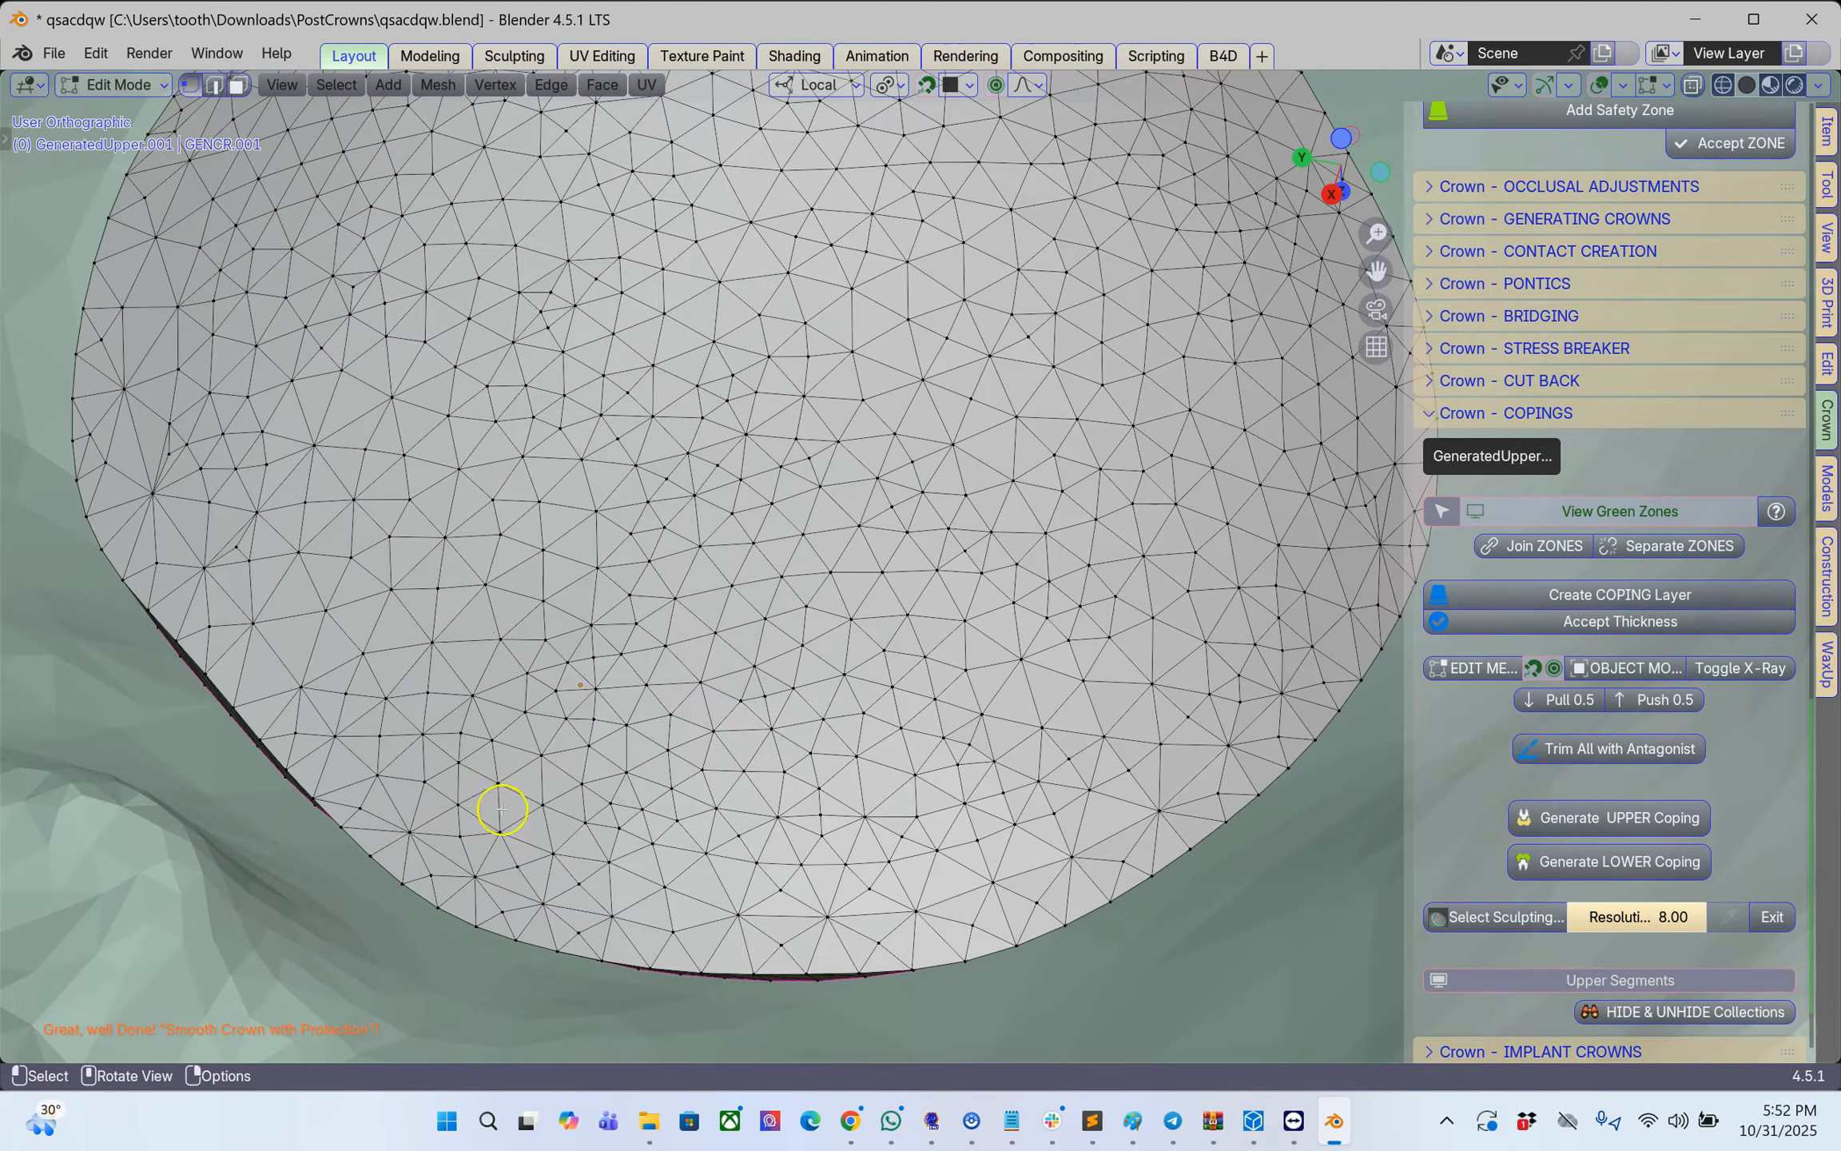
left_click(379, 865)
middle_click_drag(381, 864, 412, 817)
scroll(520, 661, "up", 2)
left_click(289, 708, "alt")
scroll(320, 709, "down", 6)
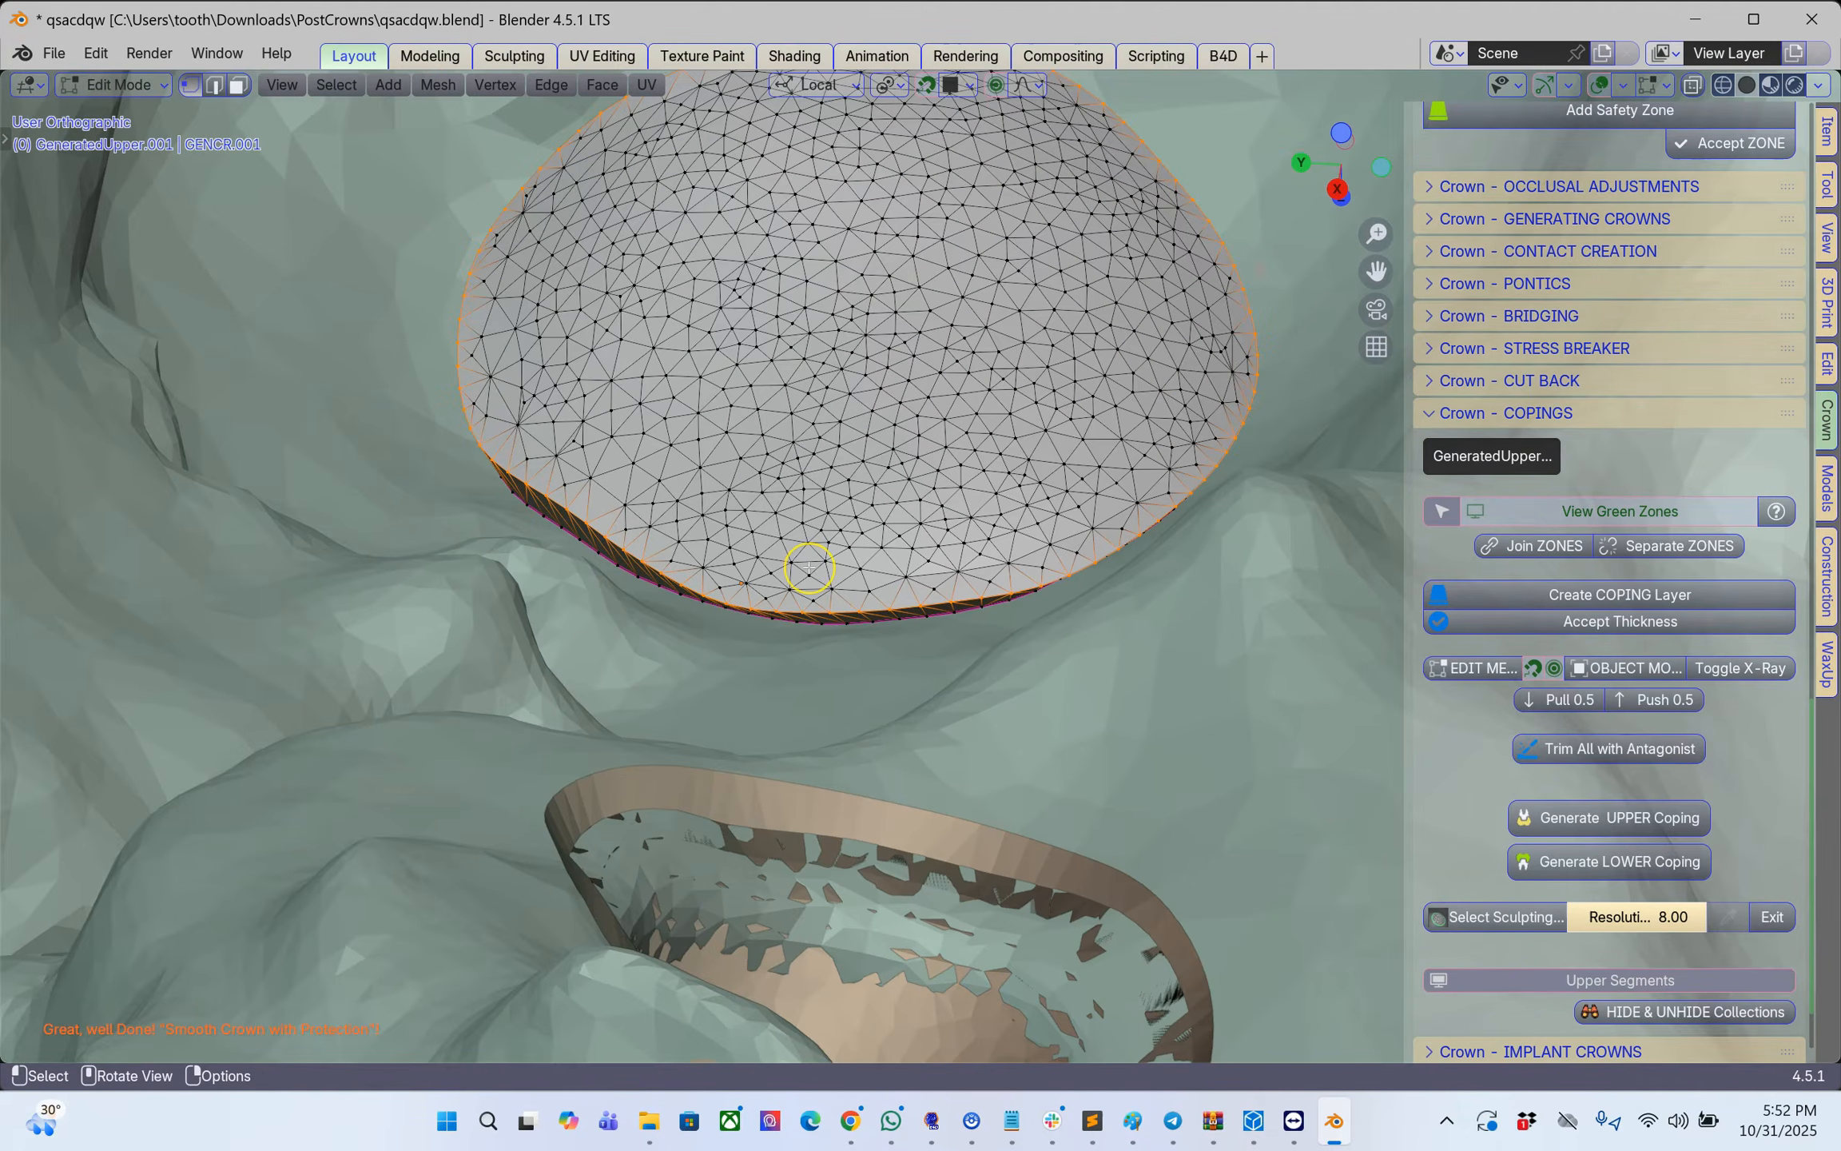
key("h")
- Delete the second coping's linked top surface and reveal its hidden rim
left_click(814, 353)
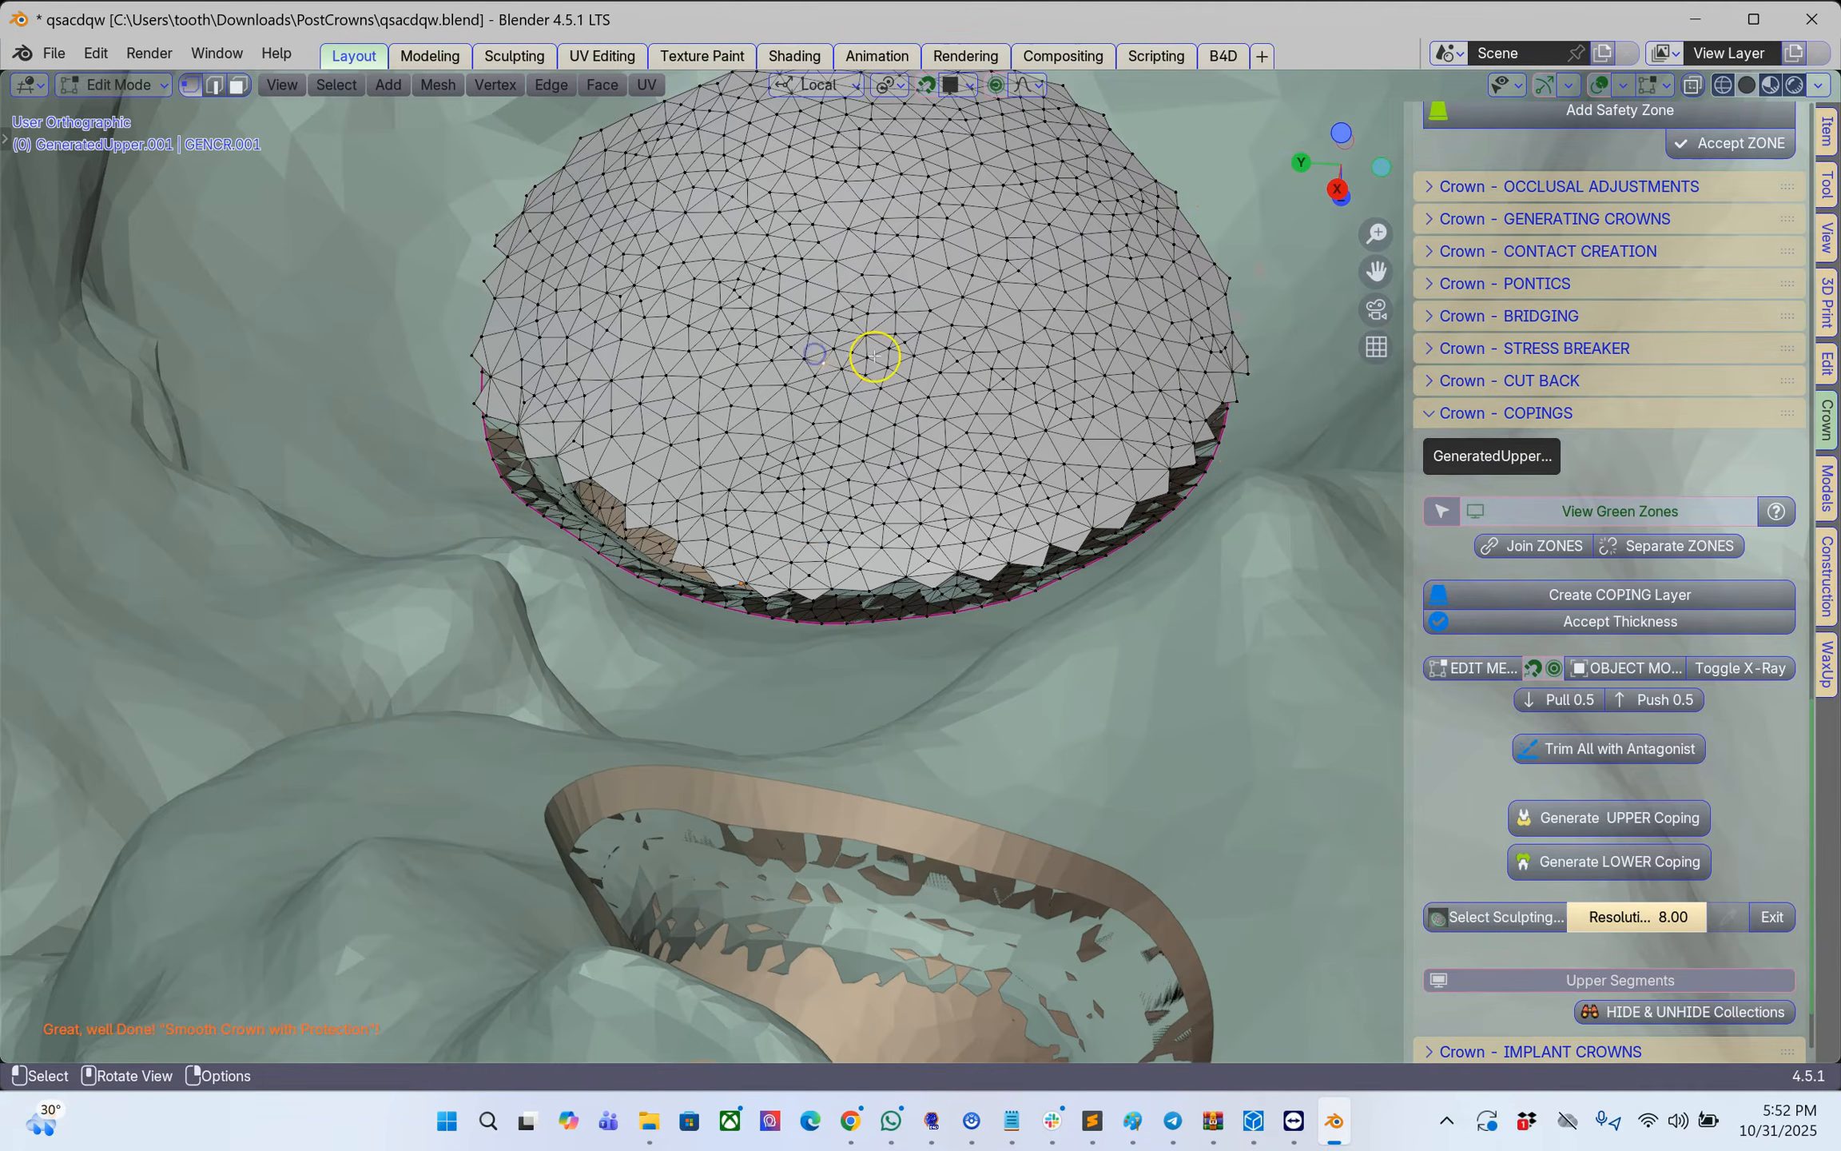
key("ctrl+l")
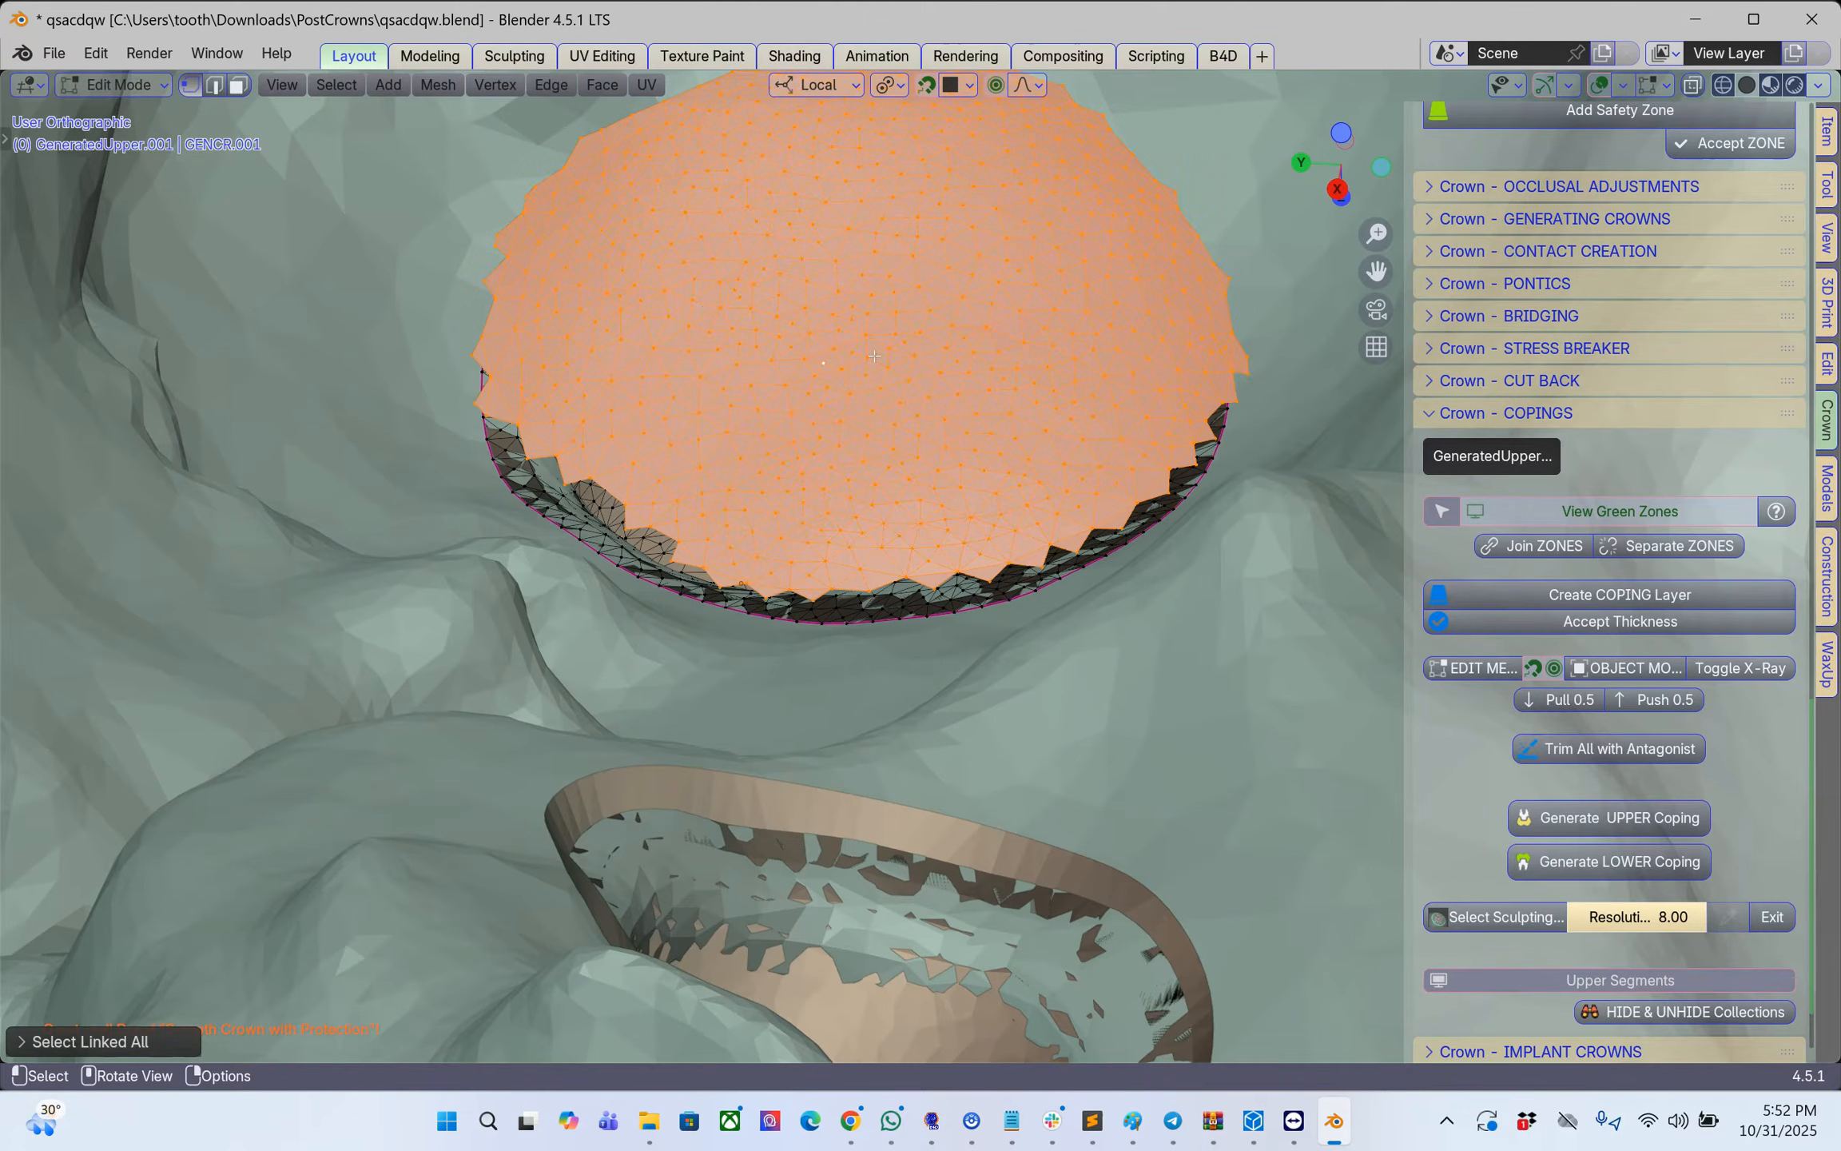
key("x")
left_click(855, 357)
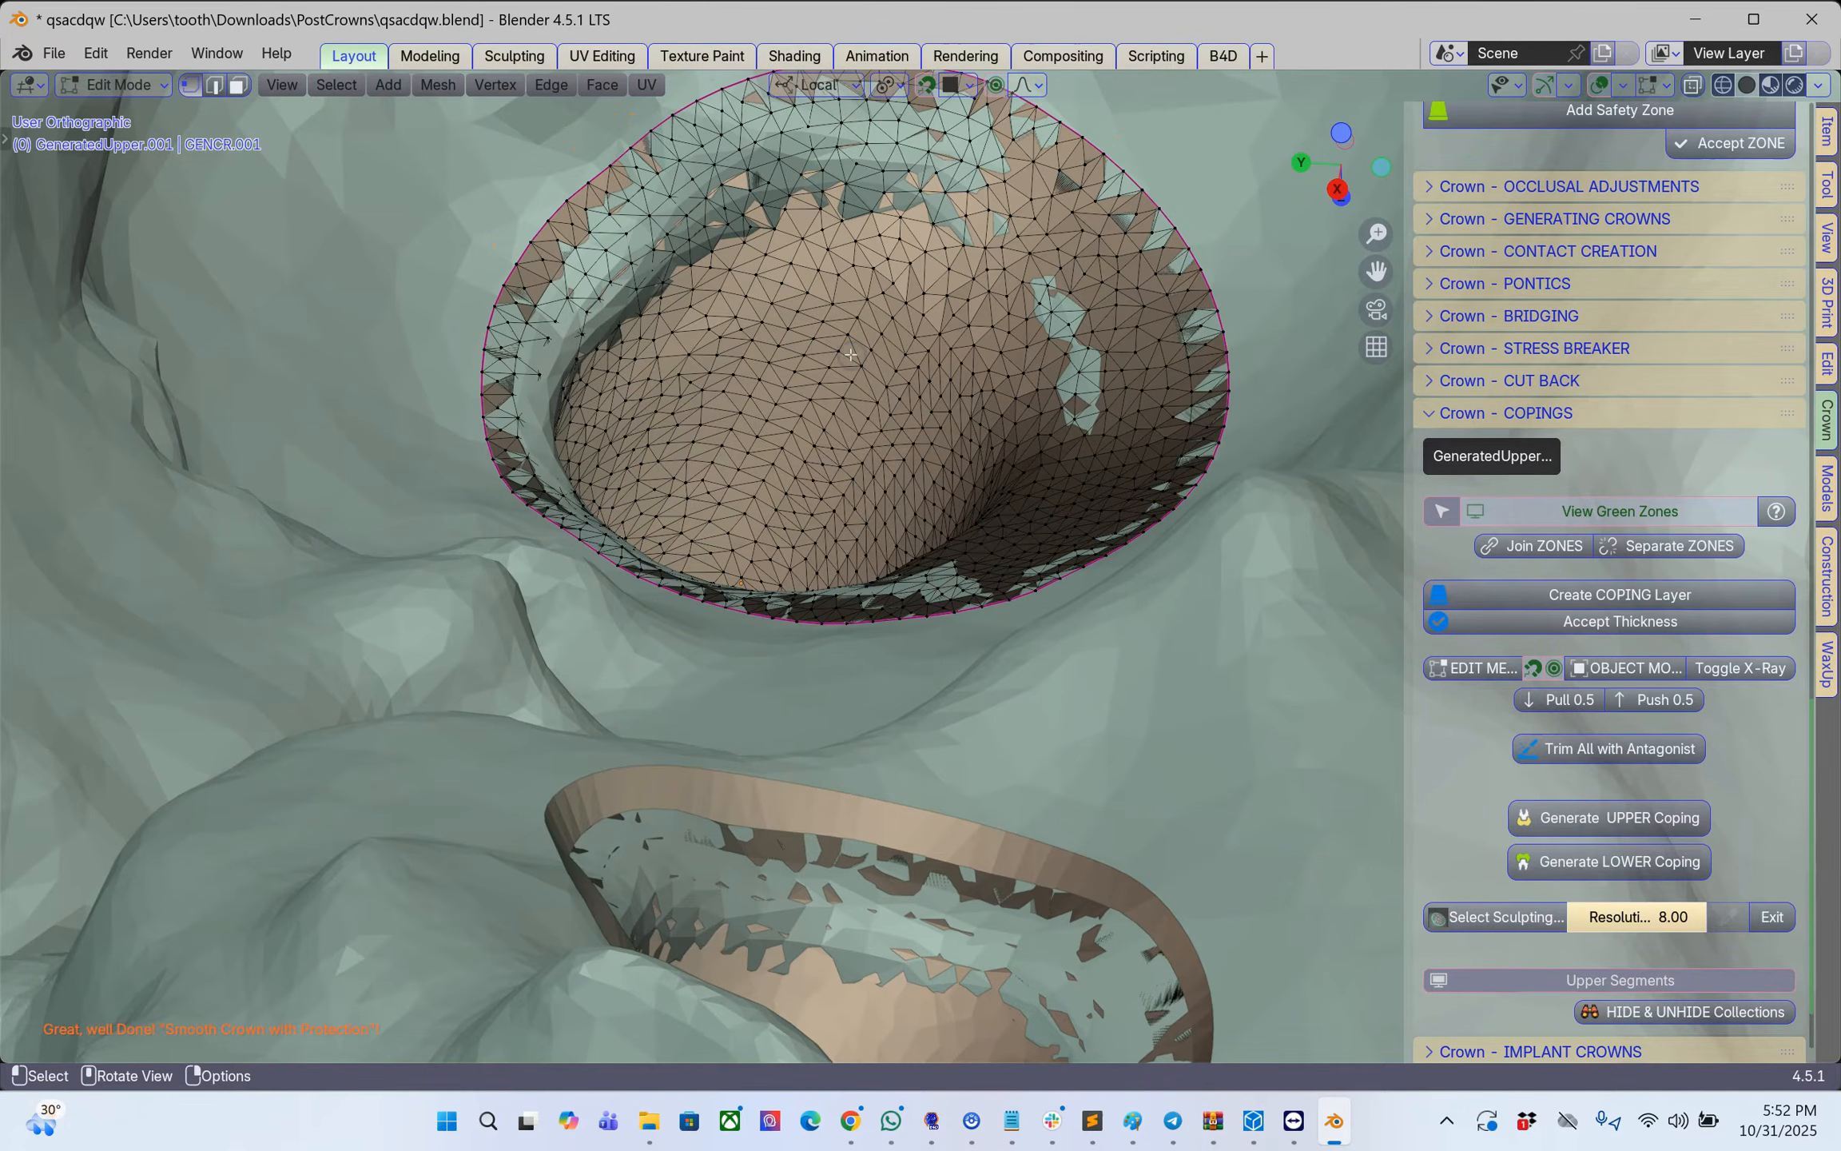
key("alt+h")
key("c")
scroll(875, 465, "down", 5)
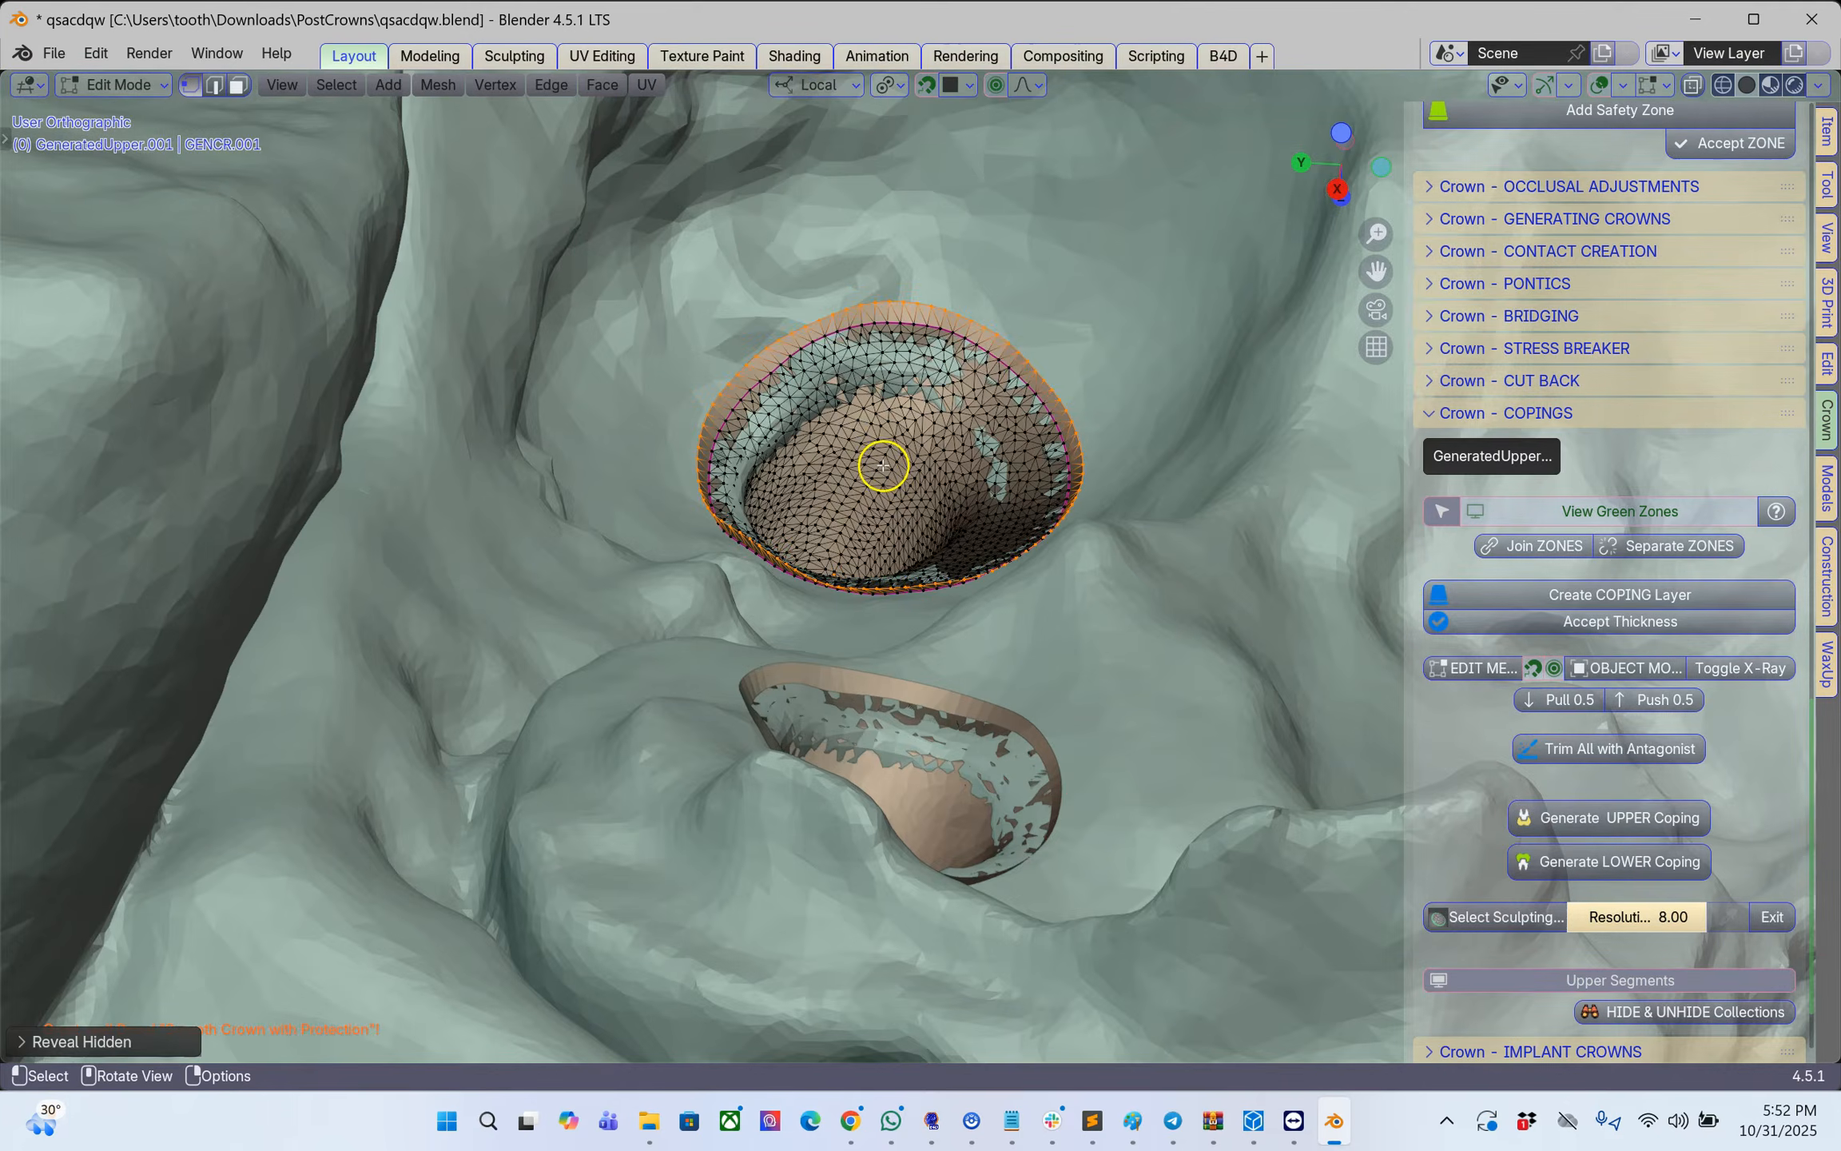
- Split the 3D viewport into two side-by-side views, one facing the post holes and one from the model's side
middle_click_drag(884, 464, 708, 610)
scroll(708, 609, "up", 1)
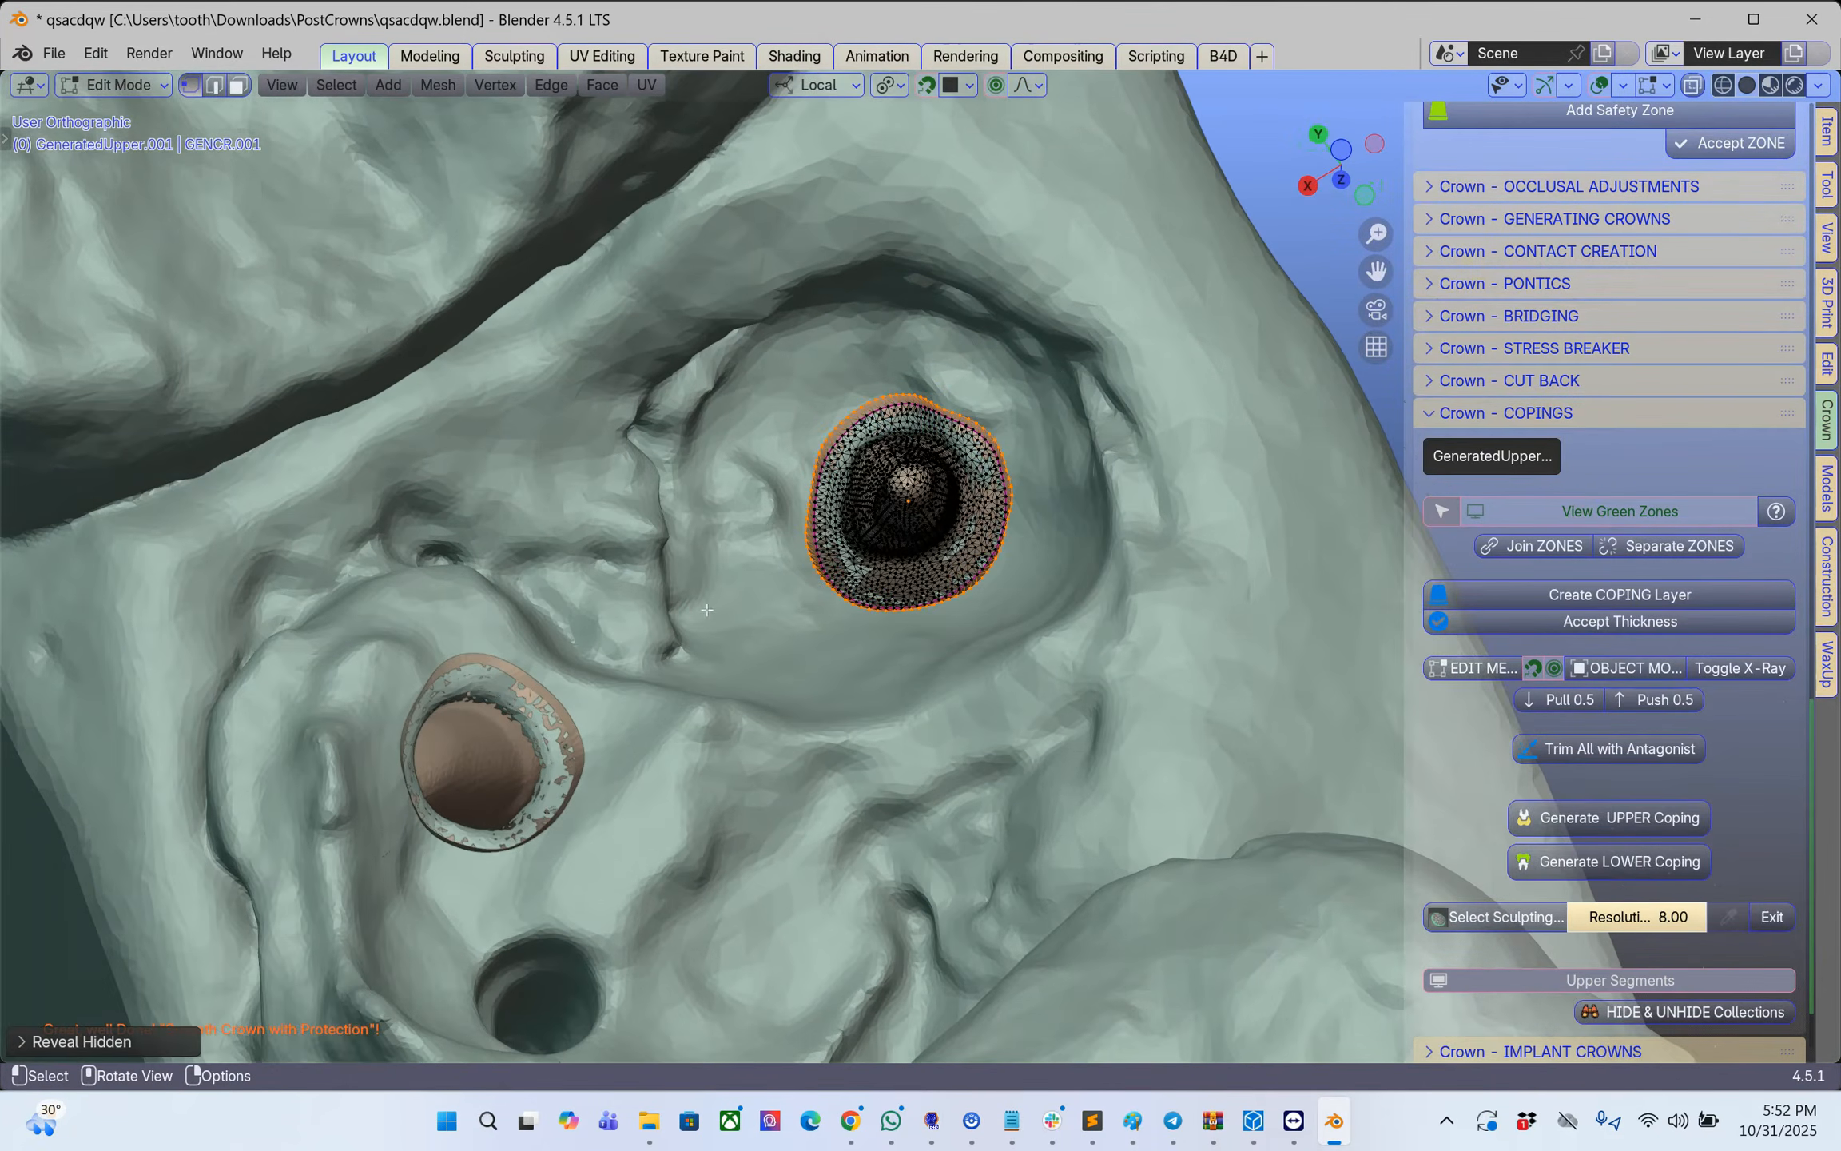
left_click_drag(1830, 79, 1116, 257)
middle_click_drag(1293, 548, 1270, 441)
scroll(1271, 442, "down", 2)
scroll(1738, 92, "down", 10)
scroll(1754, 95, "down", 3)
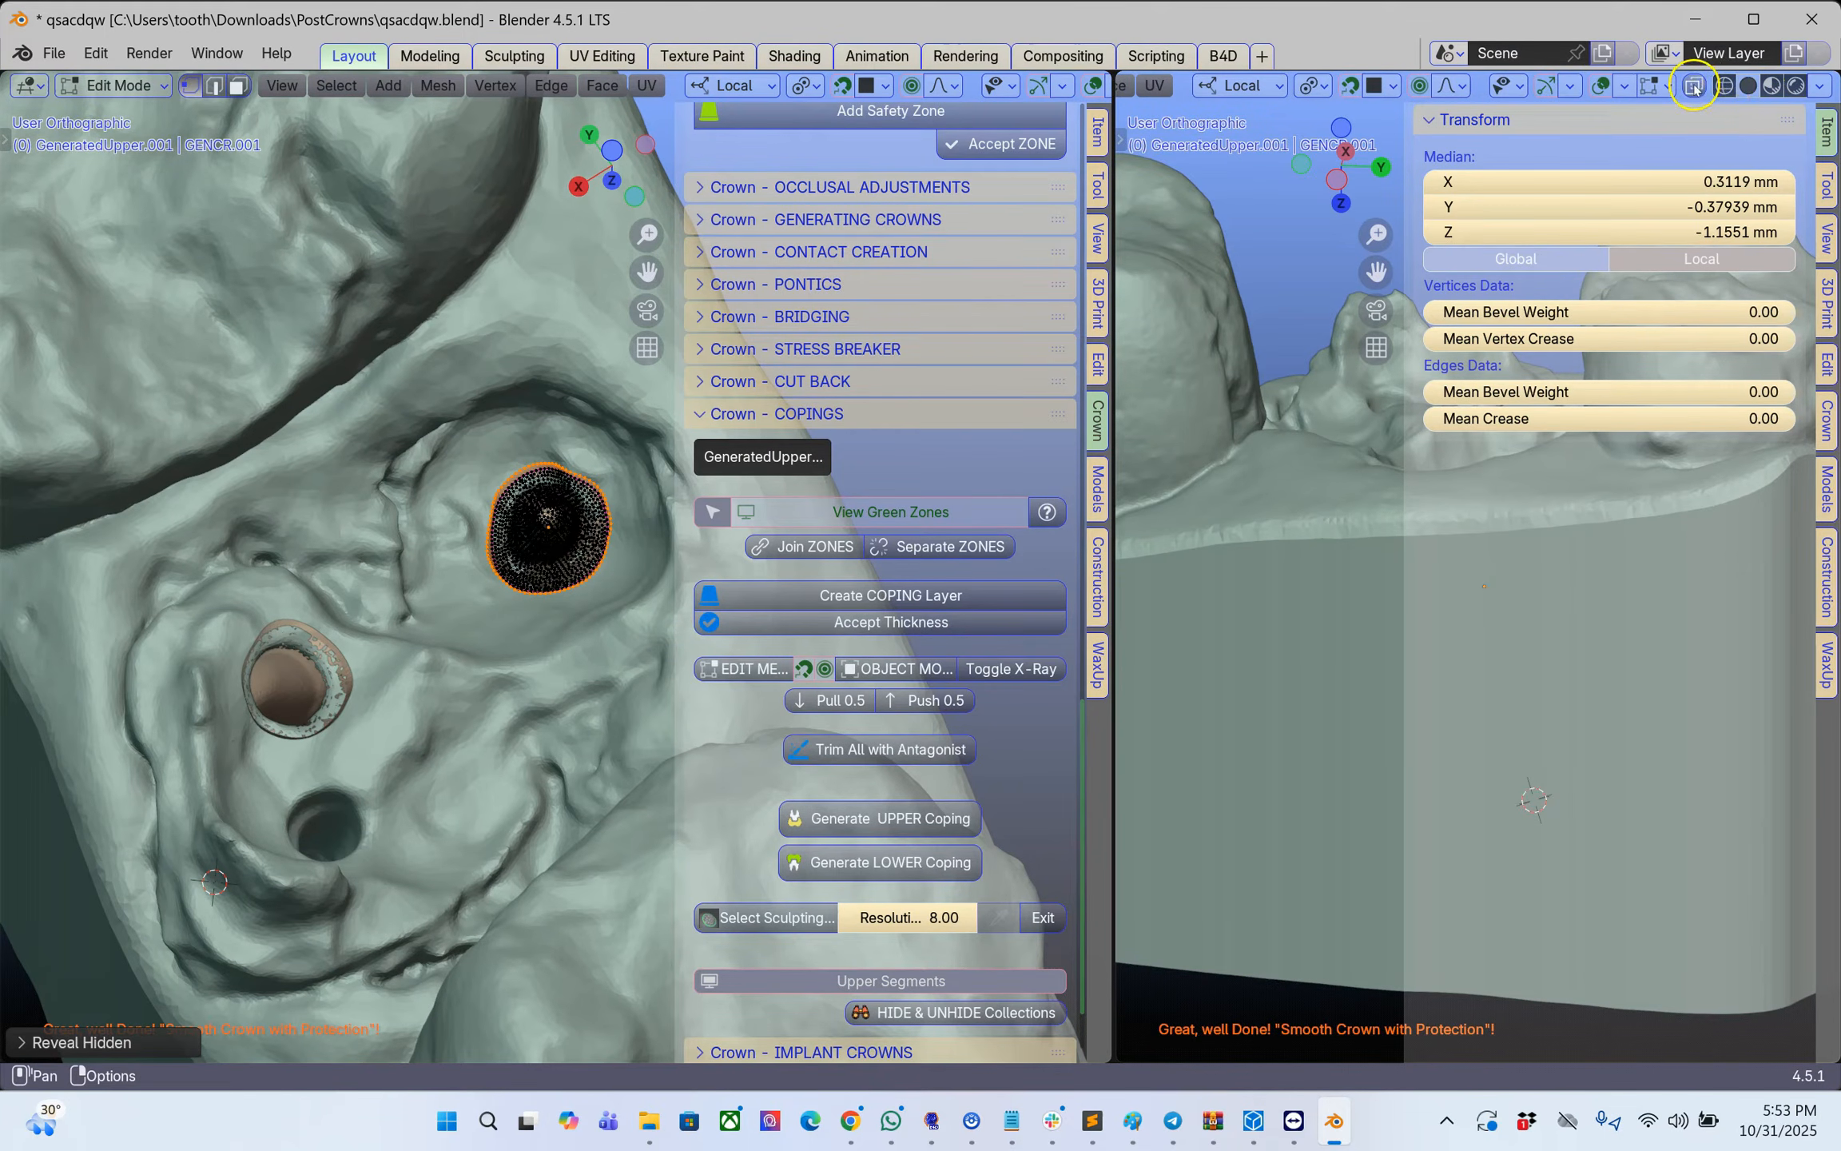
- Turn on X-ray in the side view and collapse its sidebar to see the post clearly
left_click(1694, 84)
scroll(1299, 496, "up", 2)
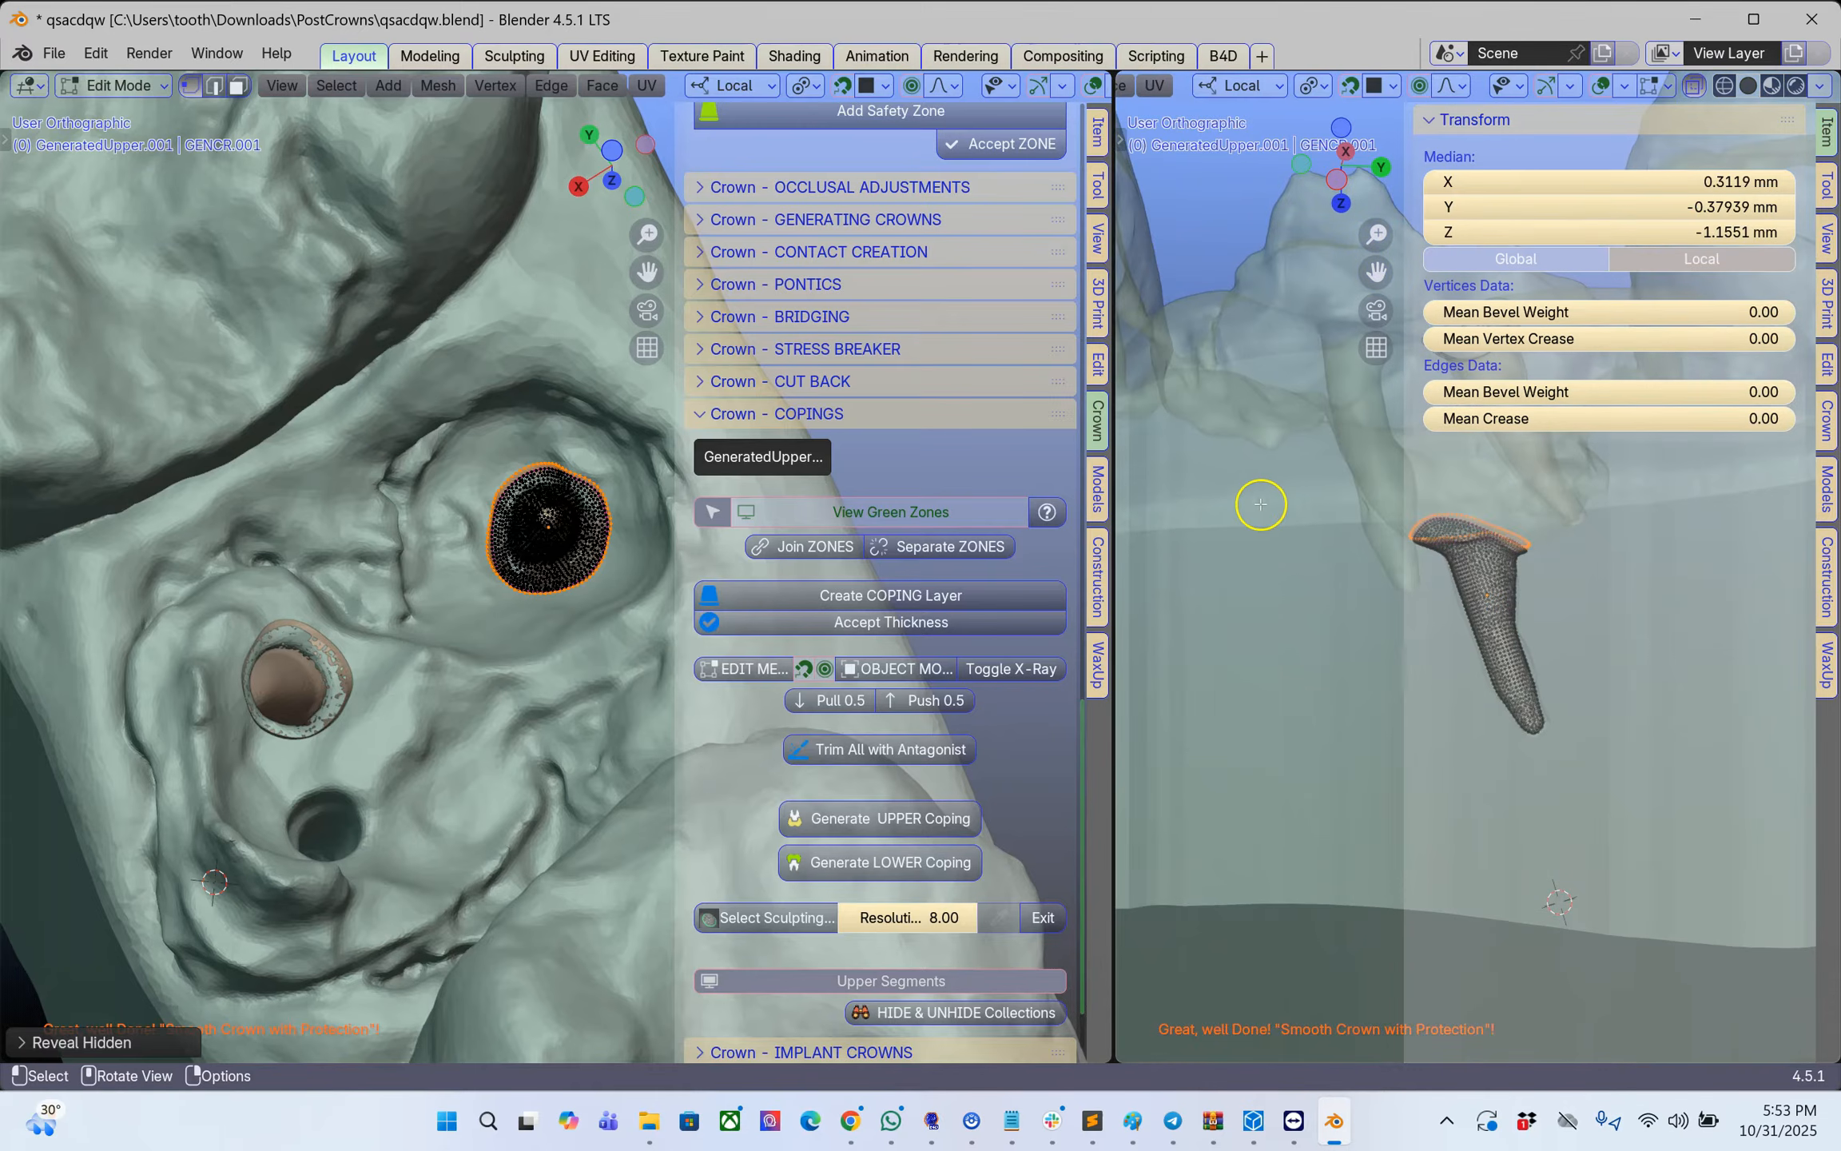
left_click_drag(1410, 438, 1707, 435)
scroll(468, 612, "up", 4)
- Frame the second coping's rim from above and set the transform orientation to View
middle_click_drag(493, 527, 365, 569)
scroll(485, 539, "down", 2)
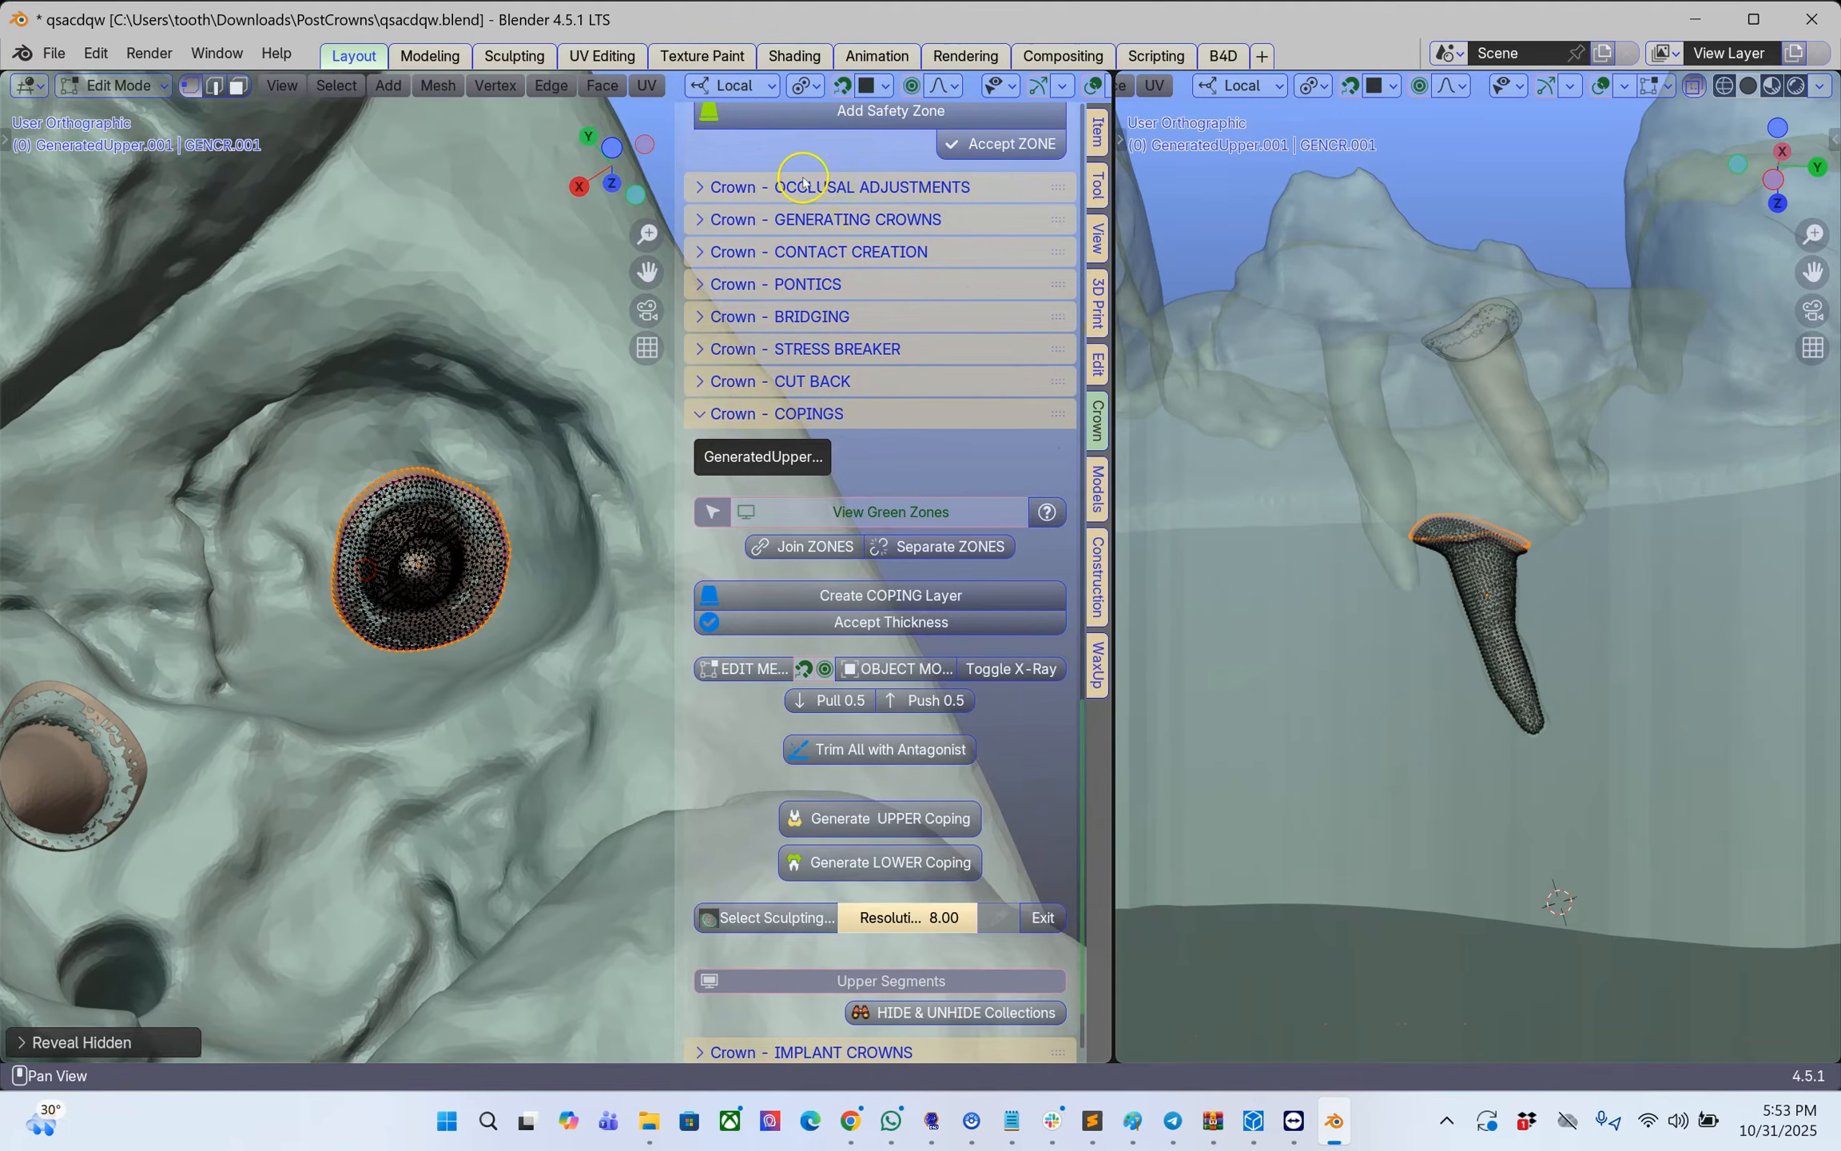
left_click(761, 96)
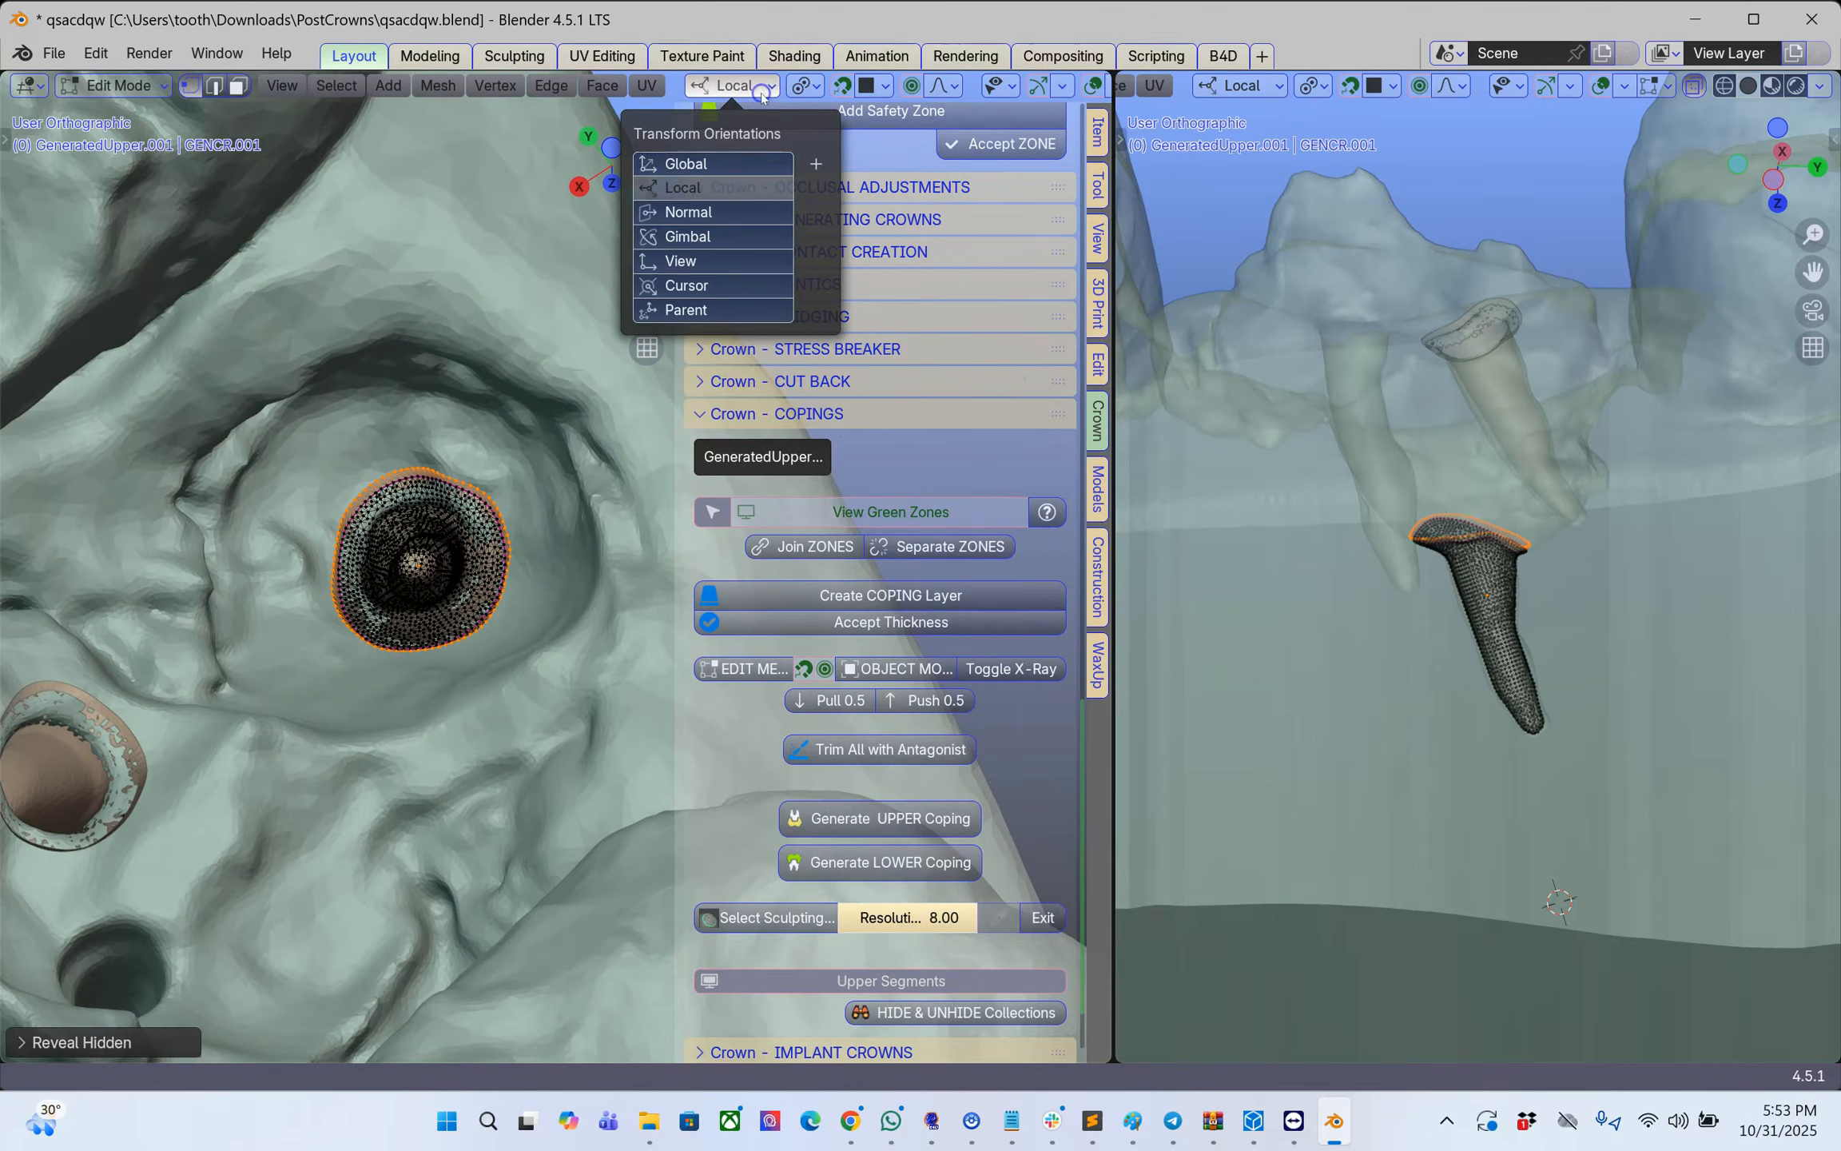
left_click(697, 263)
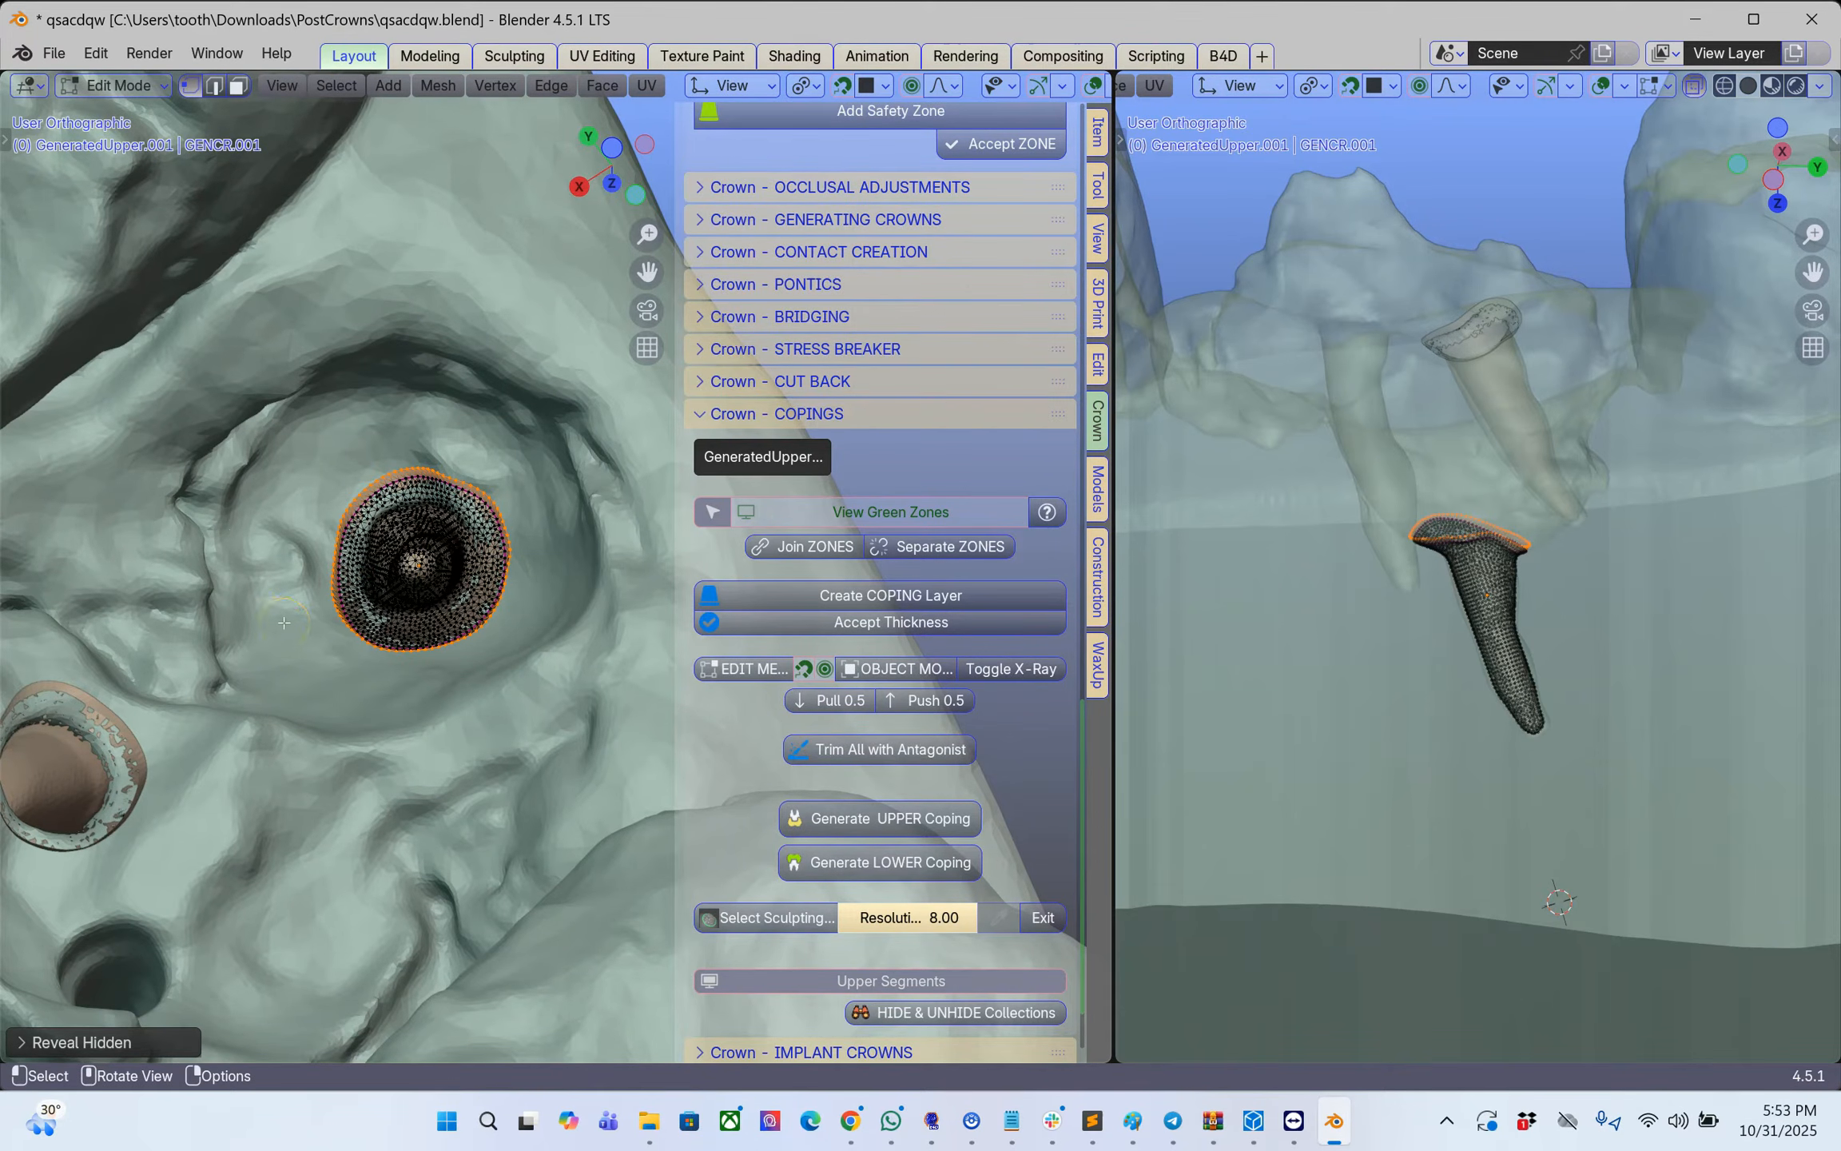
- Extrude the second coping's rim along the view's Z axis, away from its post, to form a long tube
key("e")
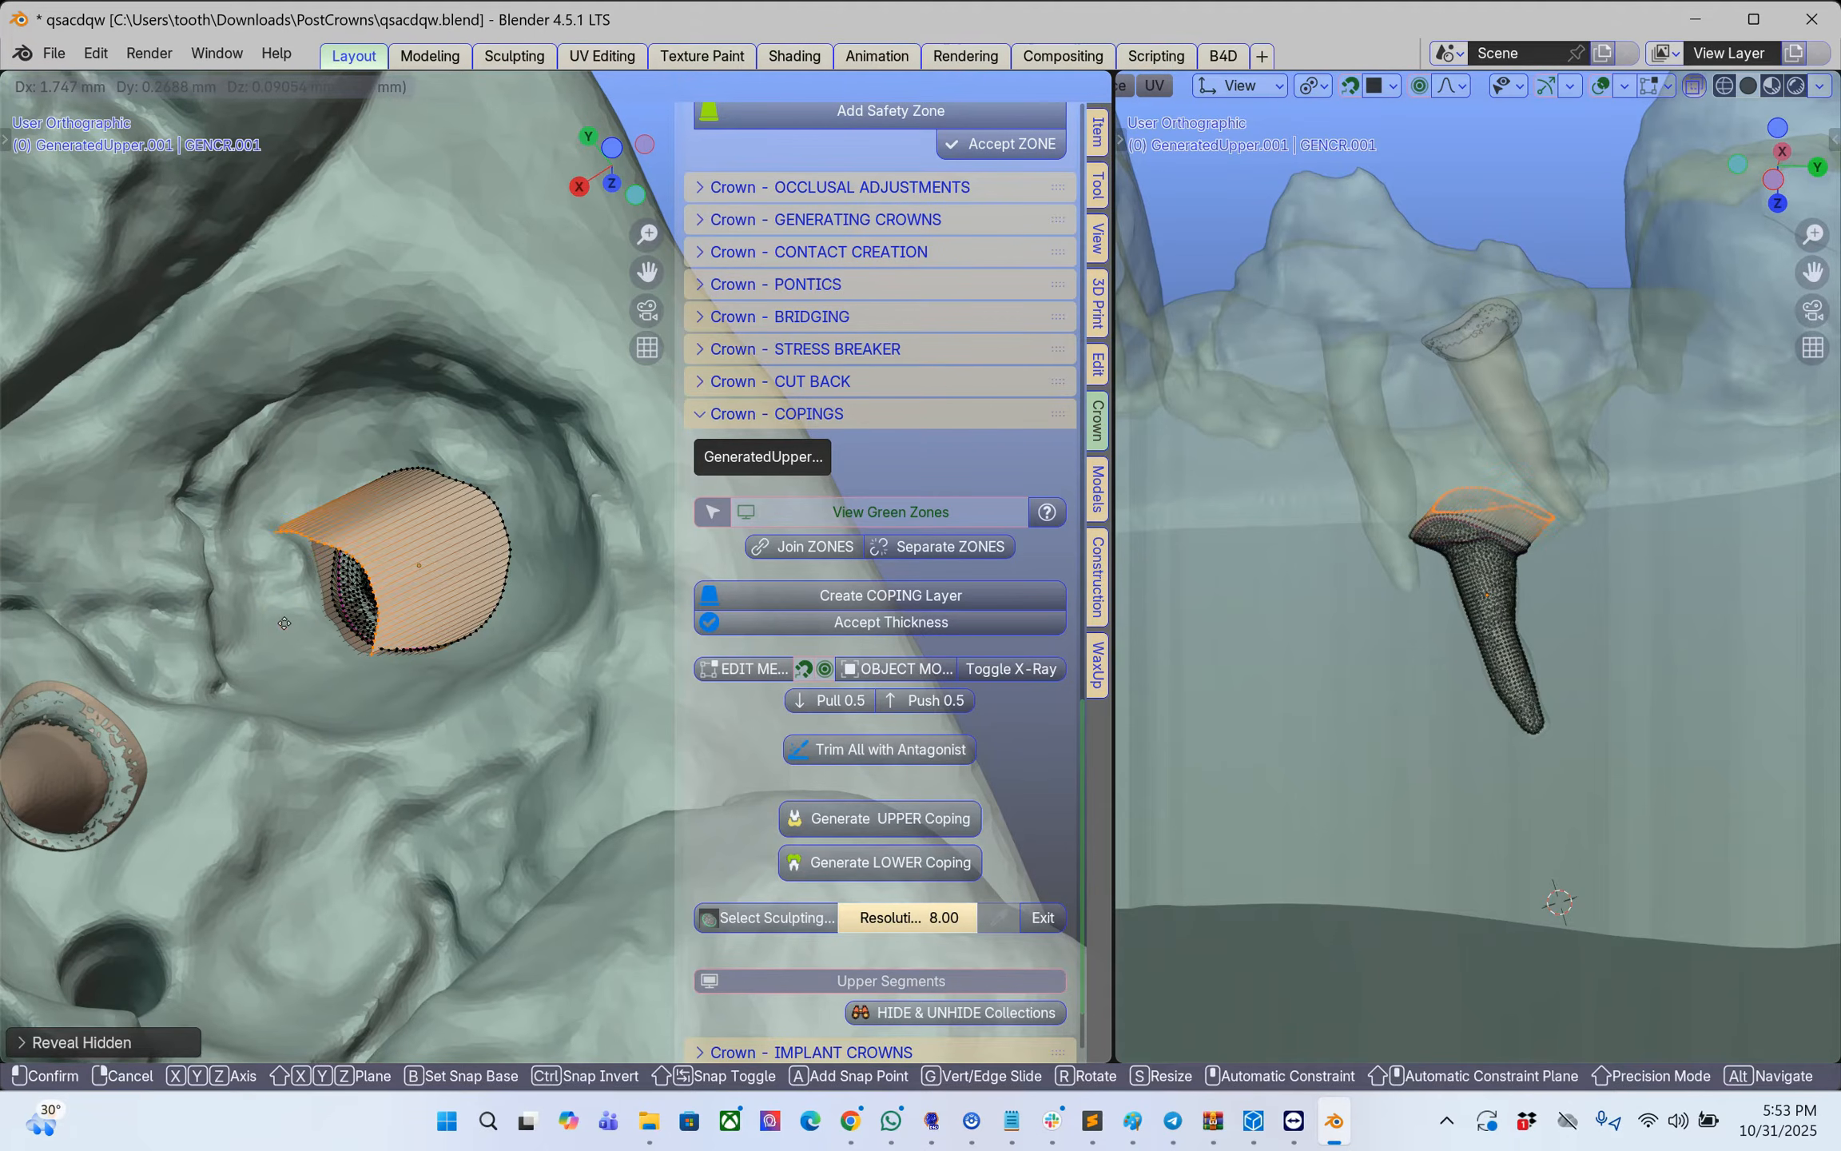
key("z")
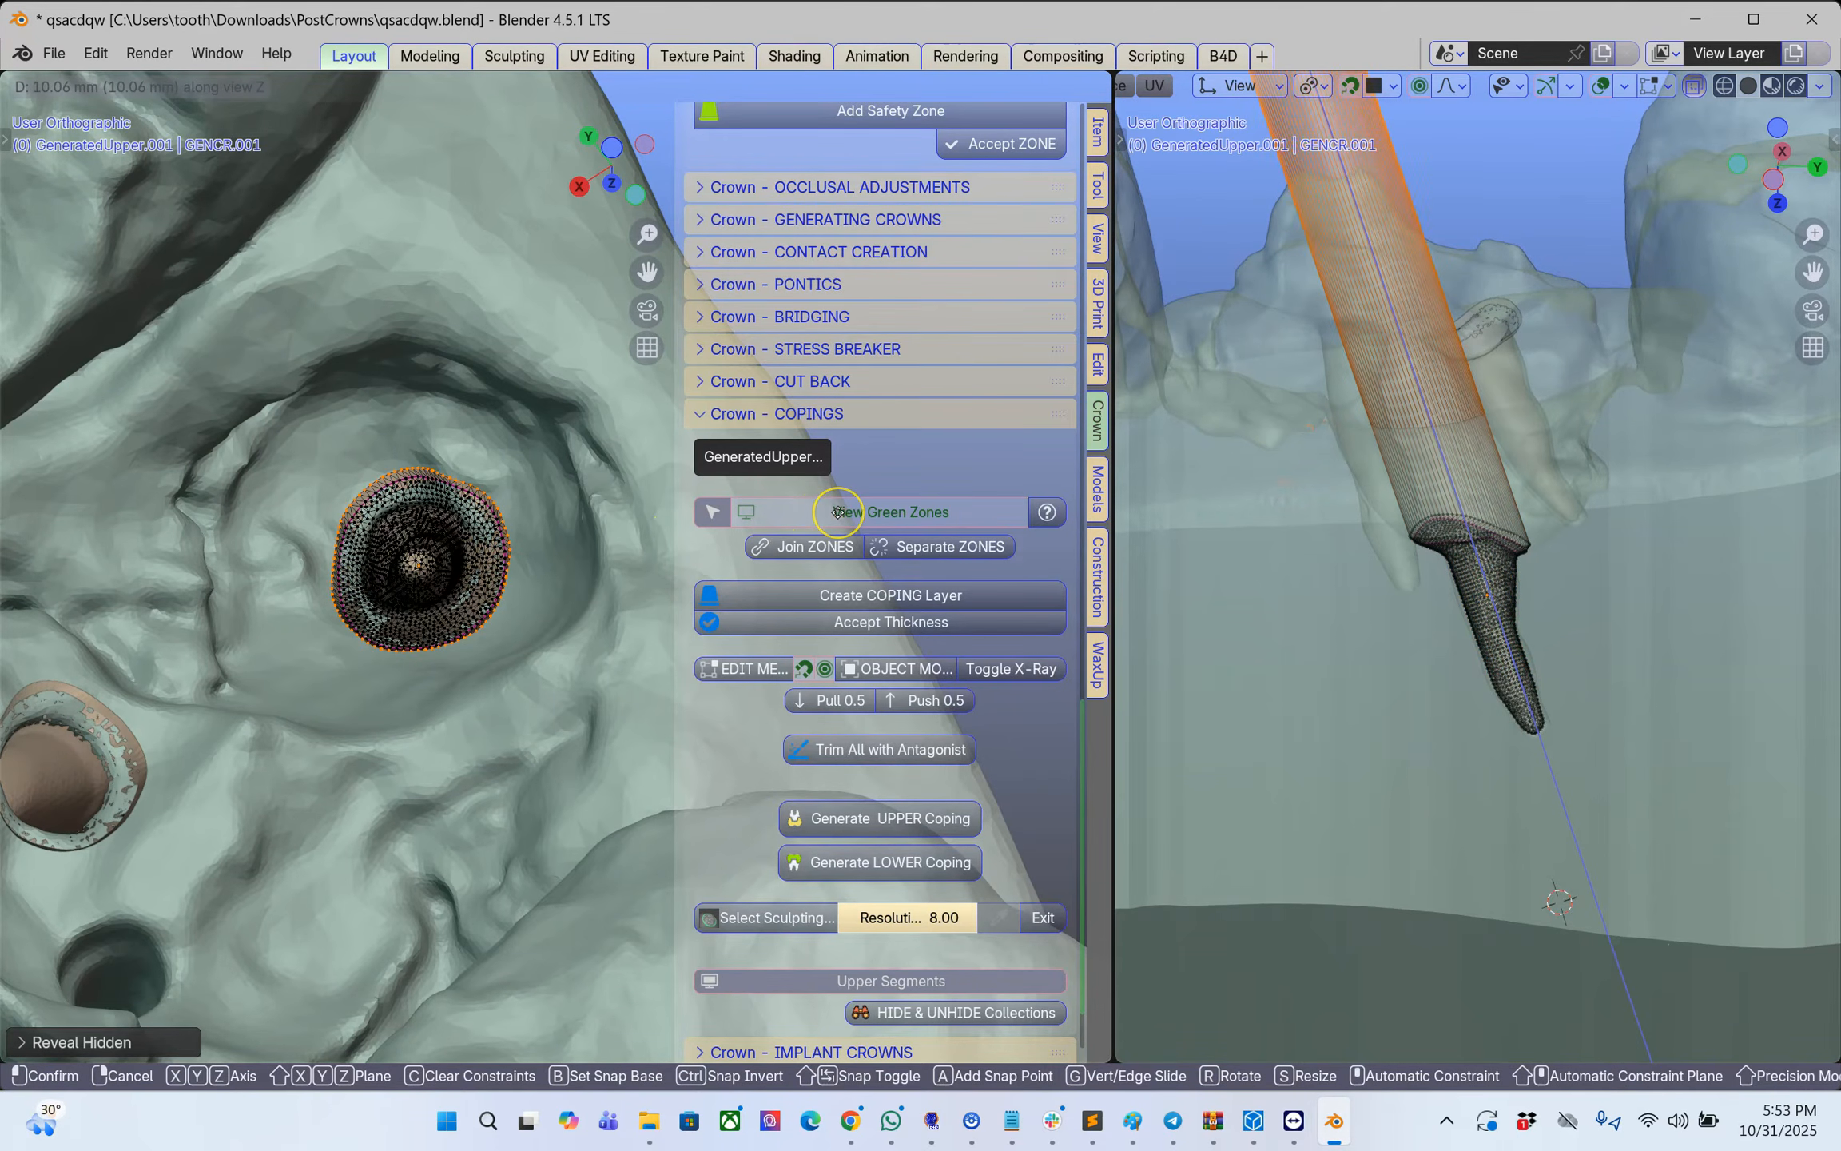
left_click(838, 512)
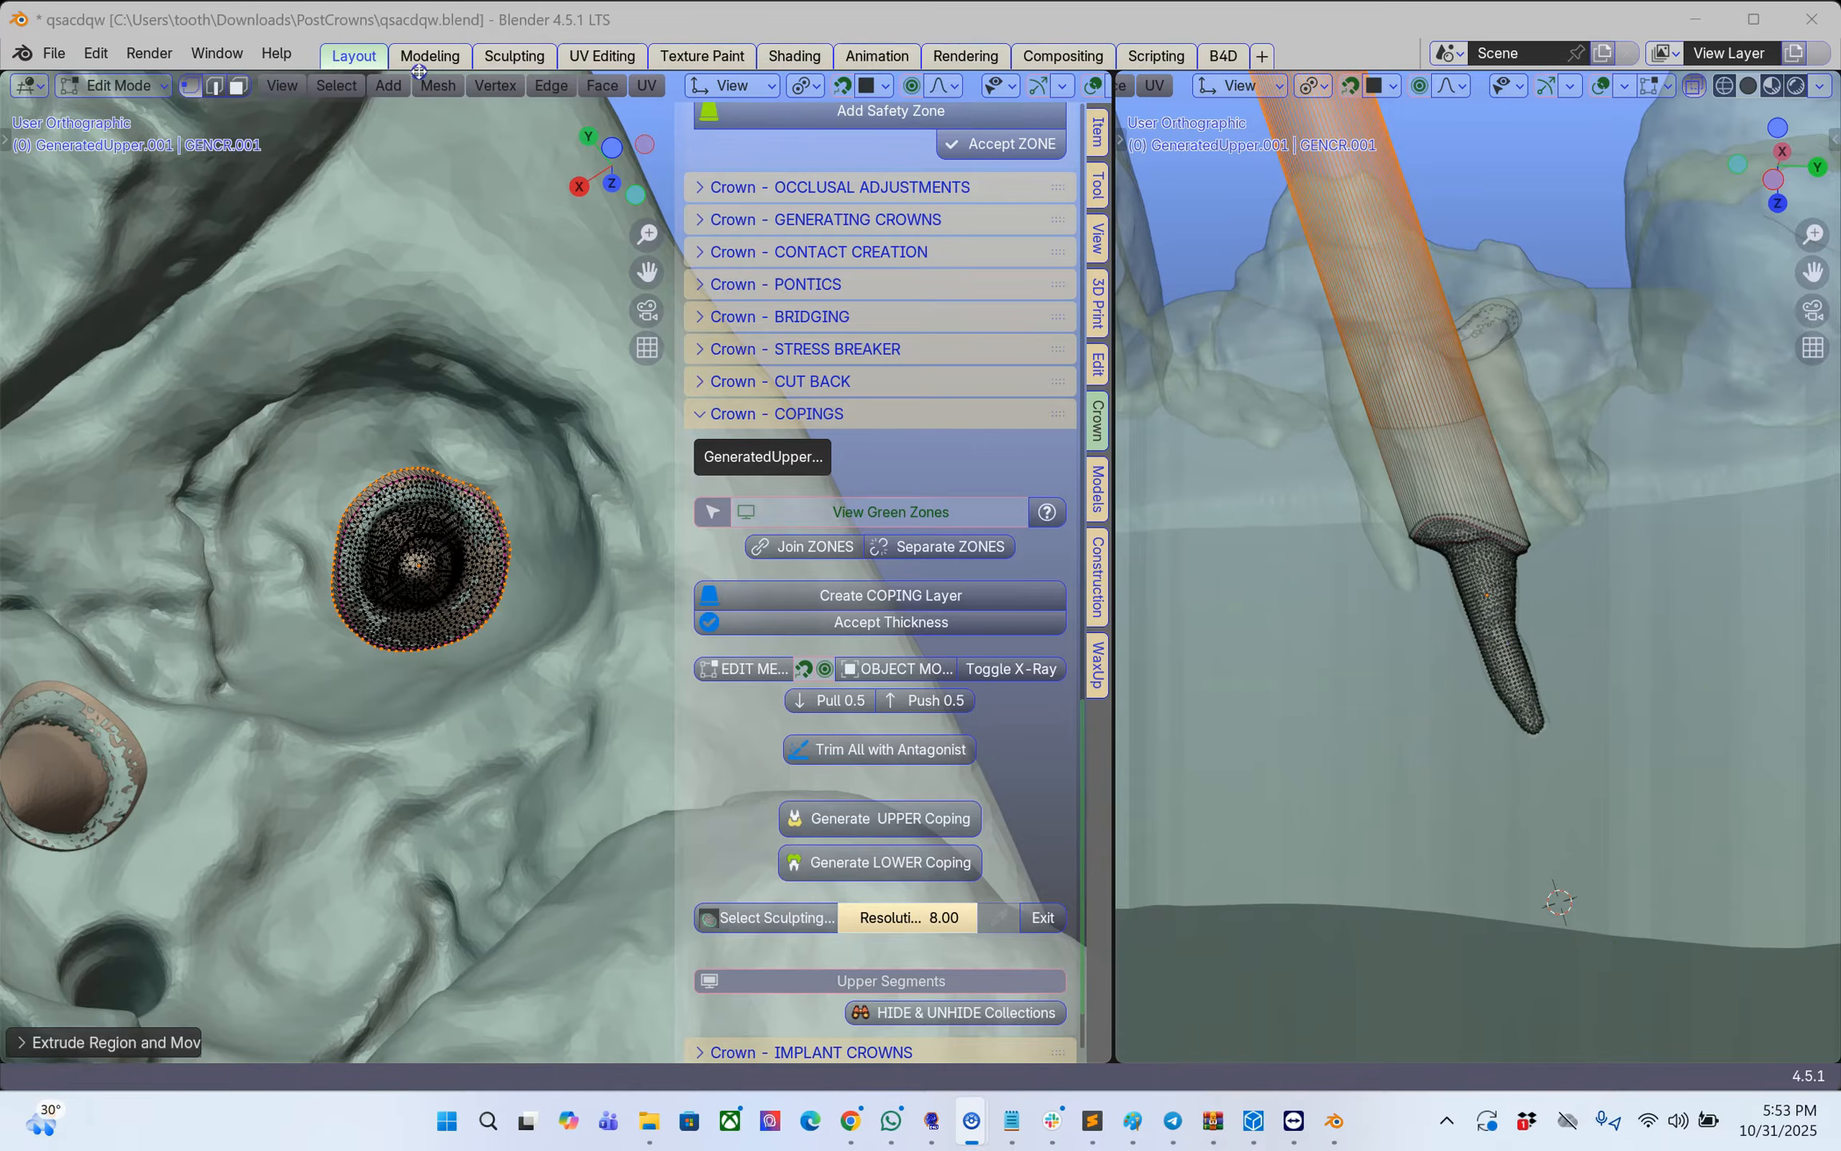
- Turn off proportional editing and move the extruded end along the view's Z axis to shorten the tube
left_click(913, 88)
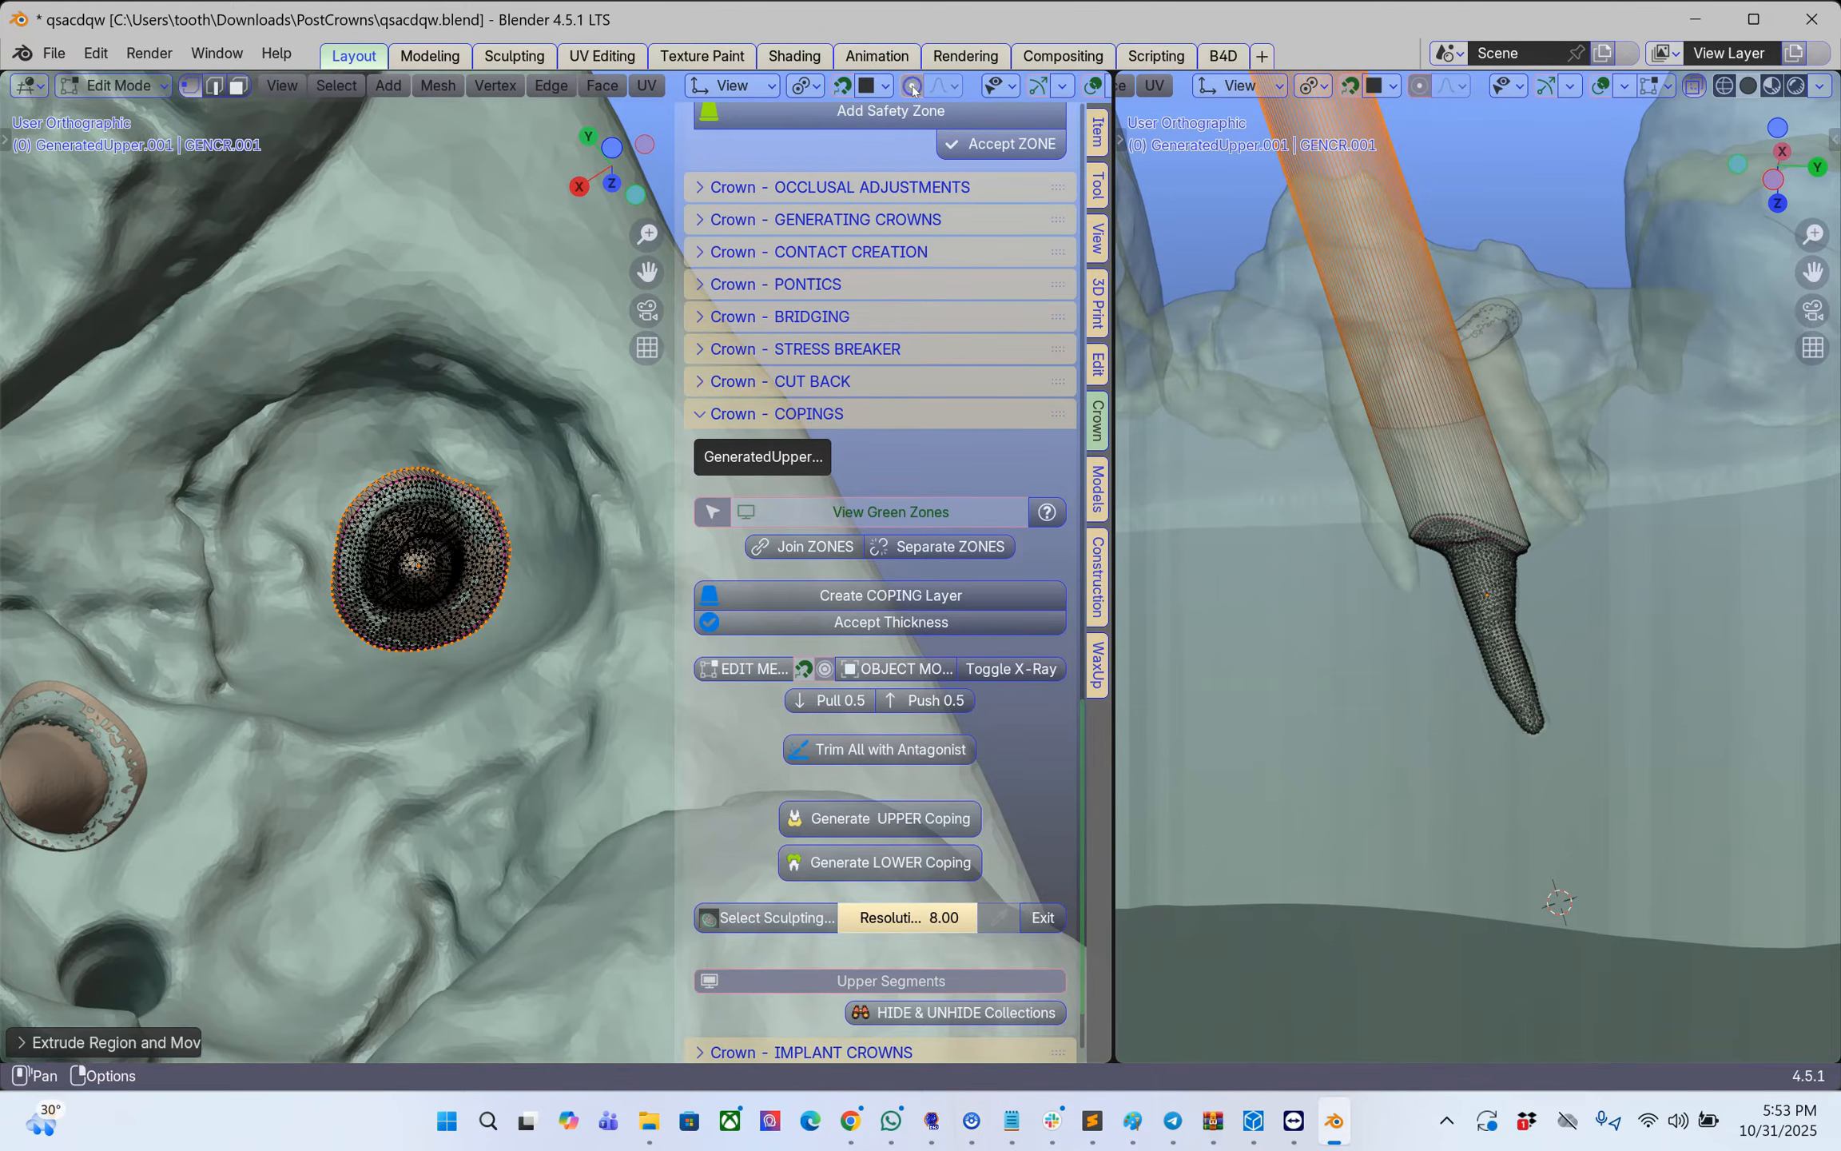
scroll(432, 529, "down", 2)
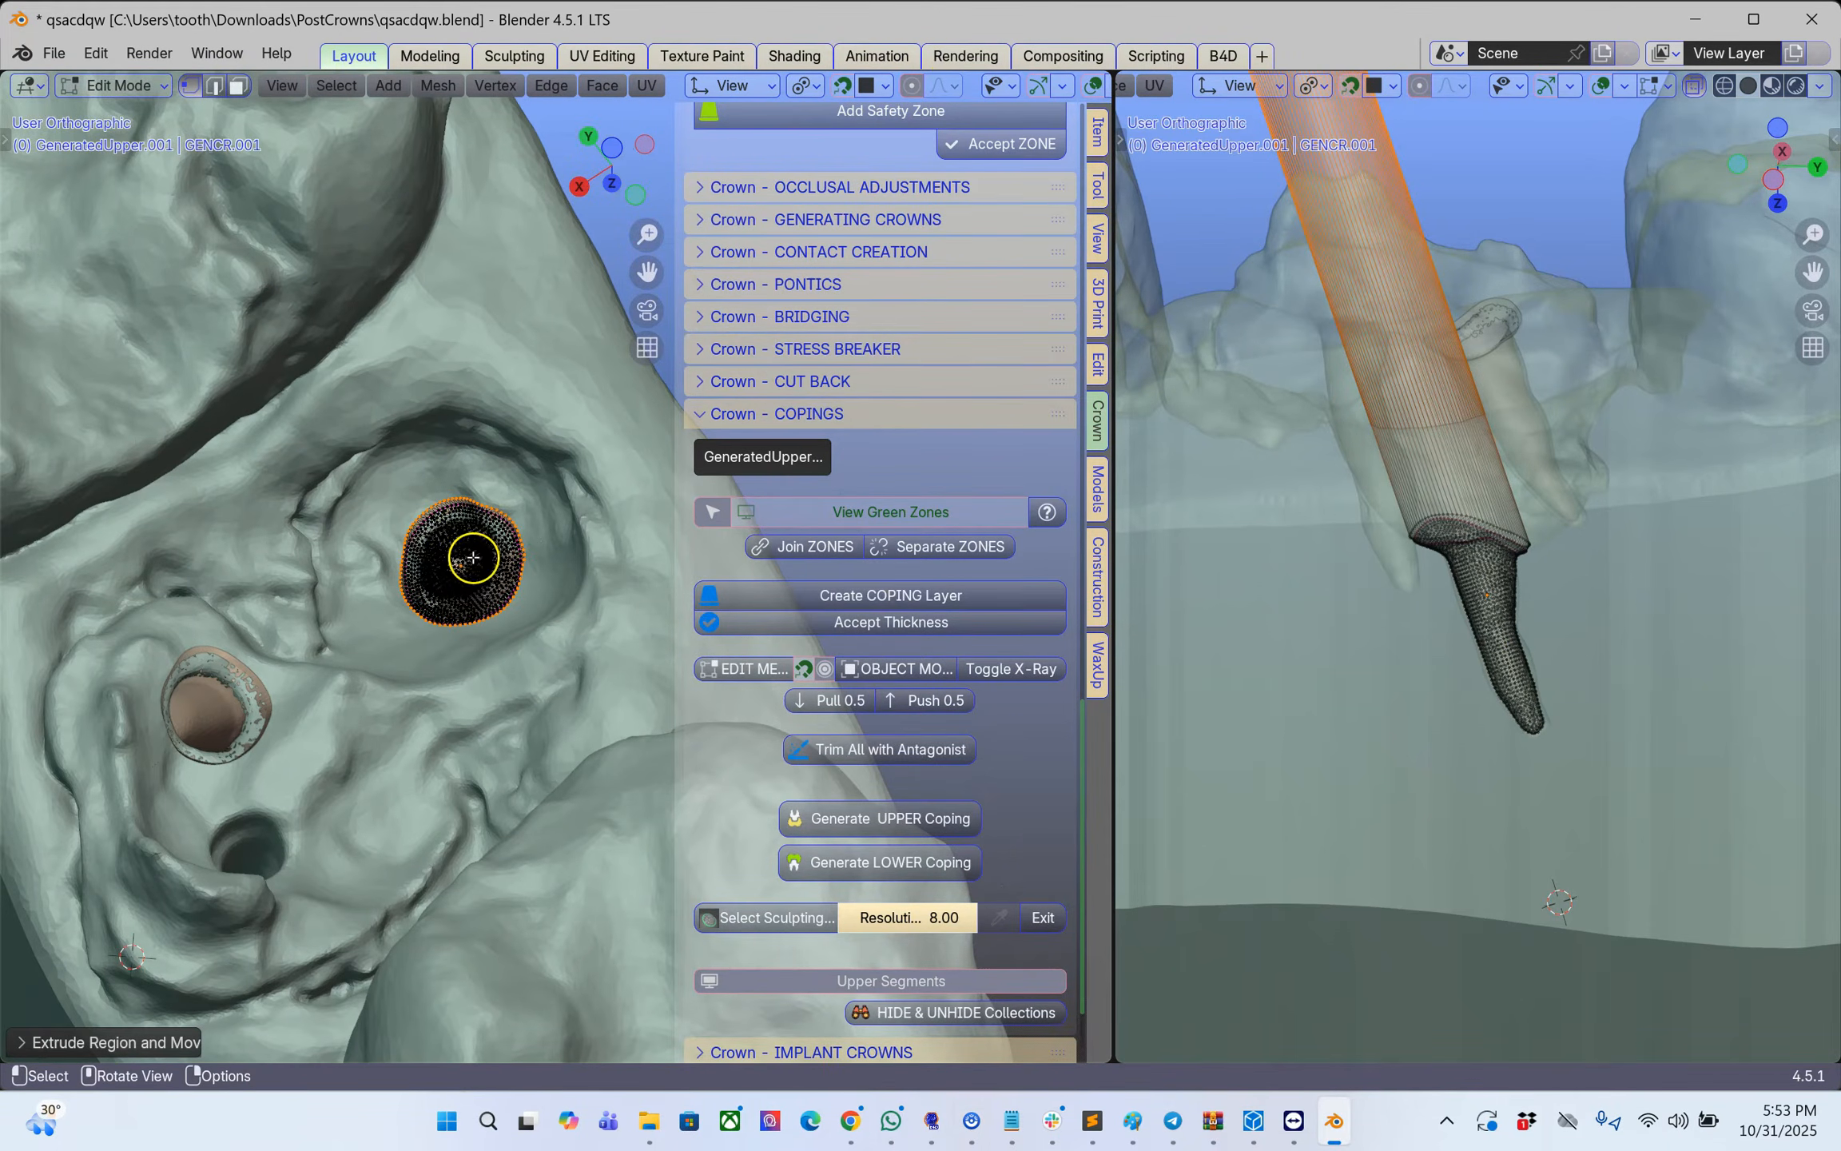
key("g")
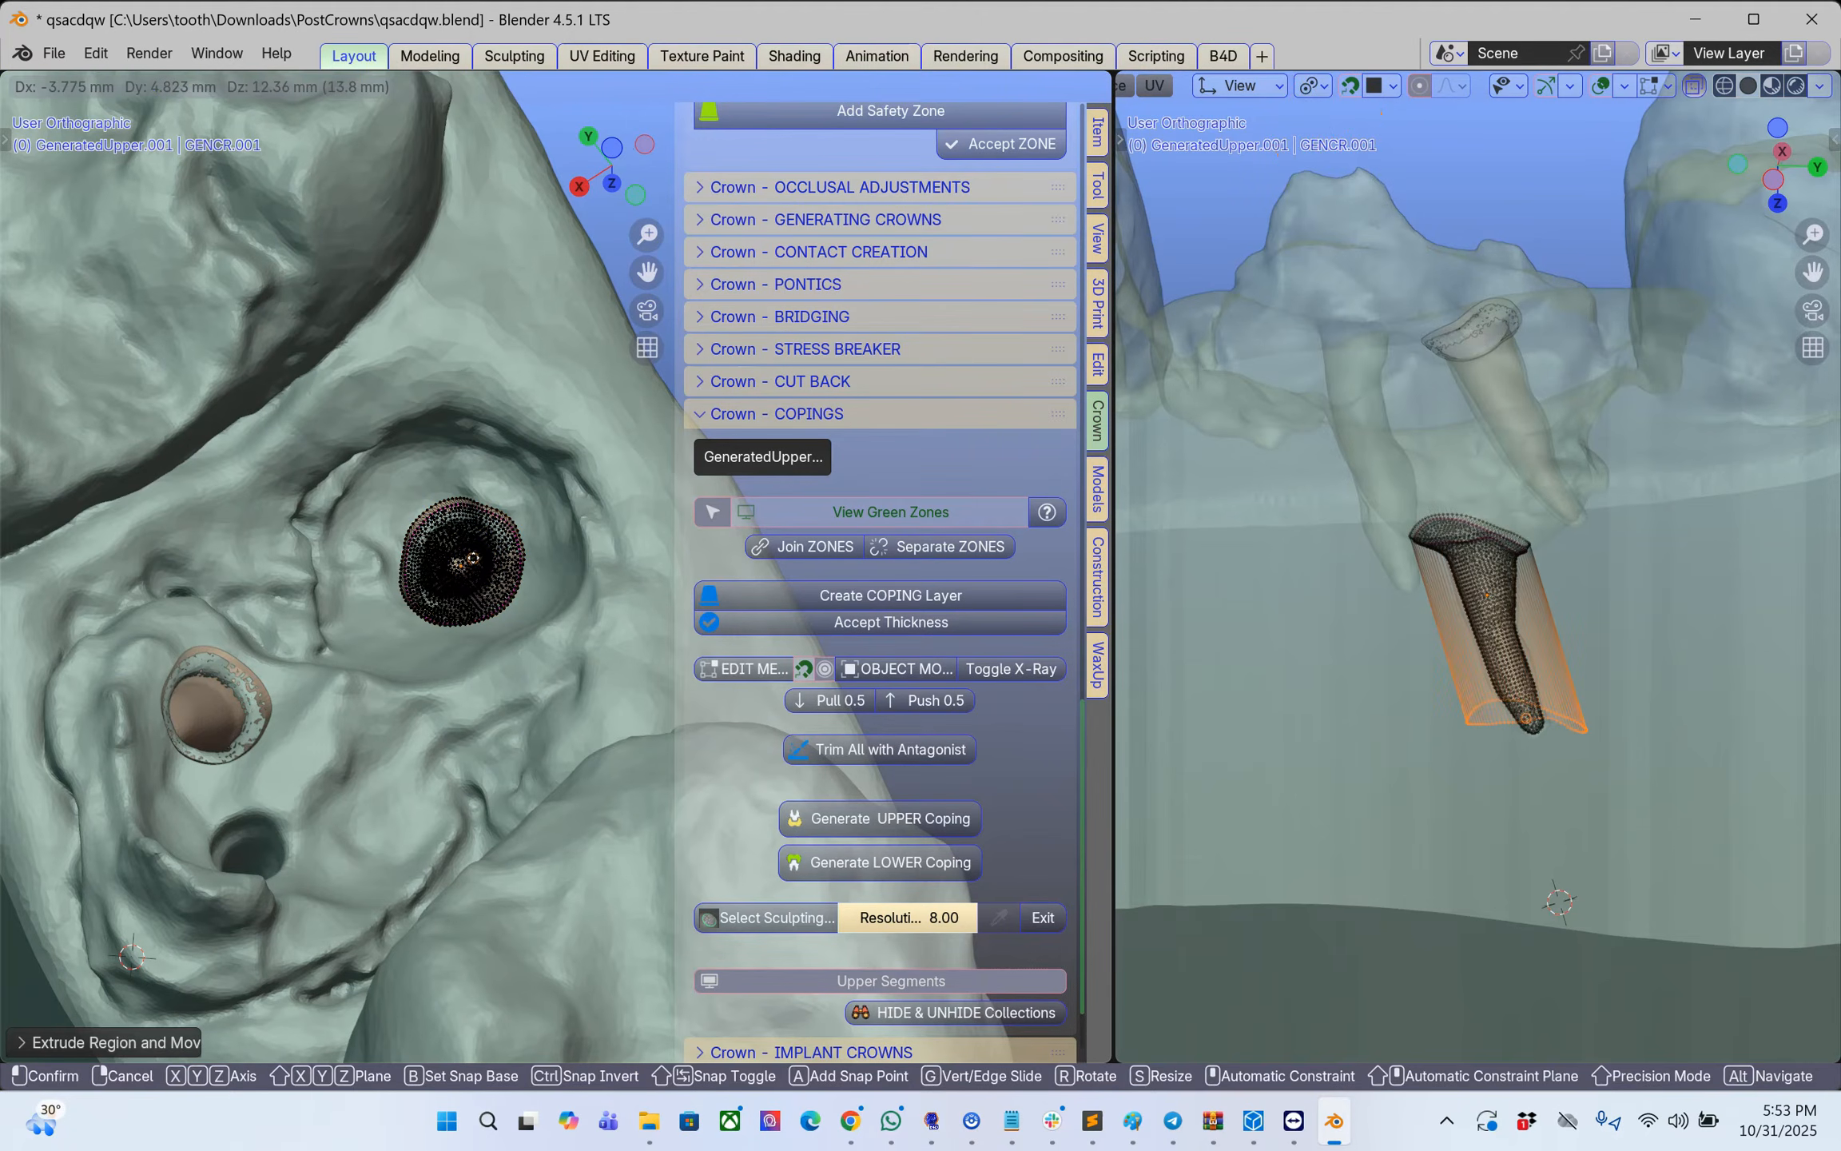
key("z")
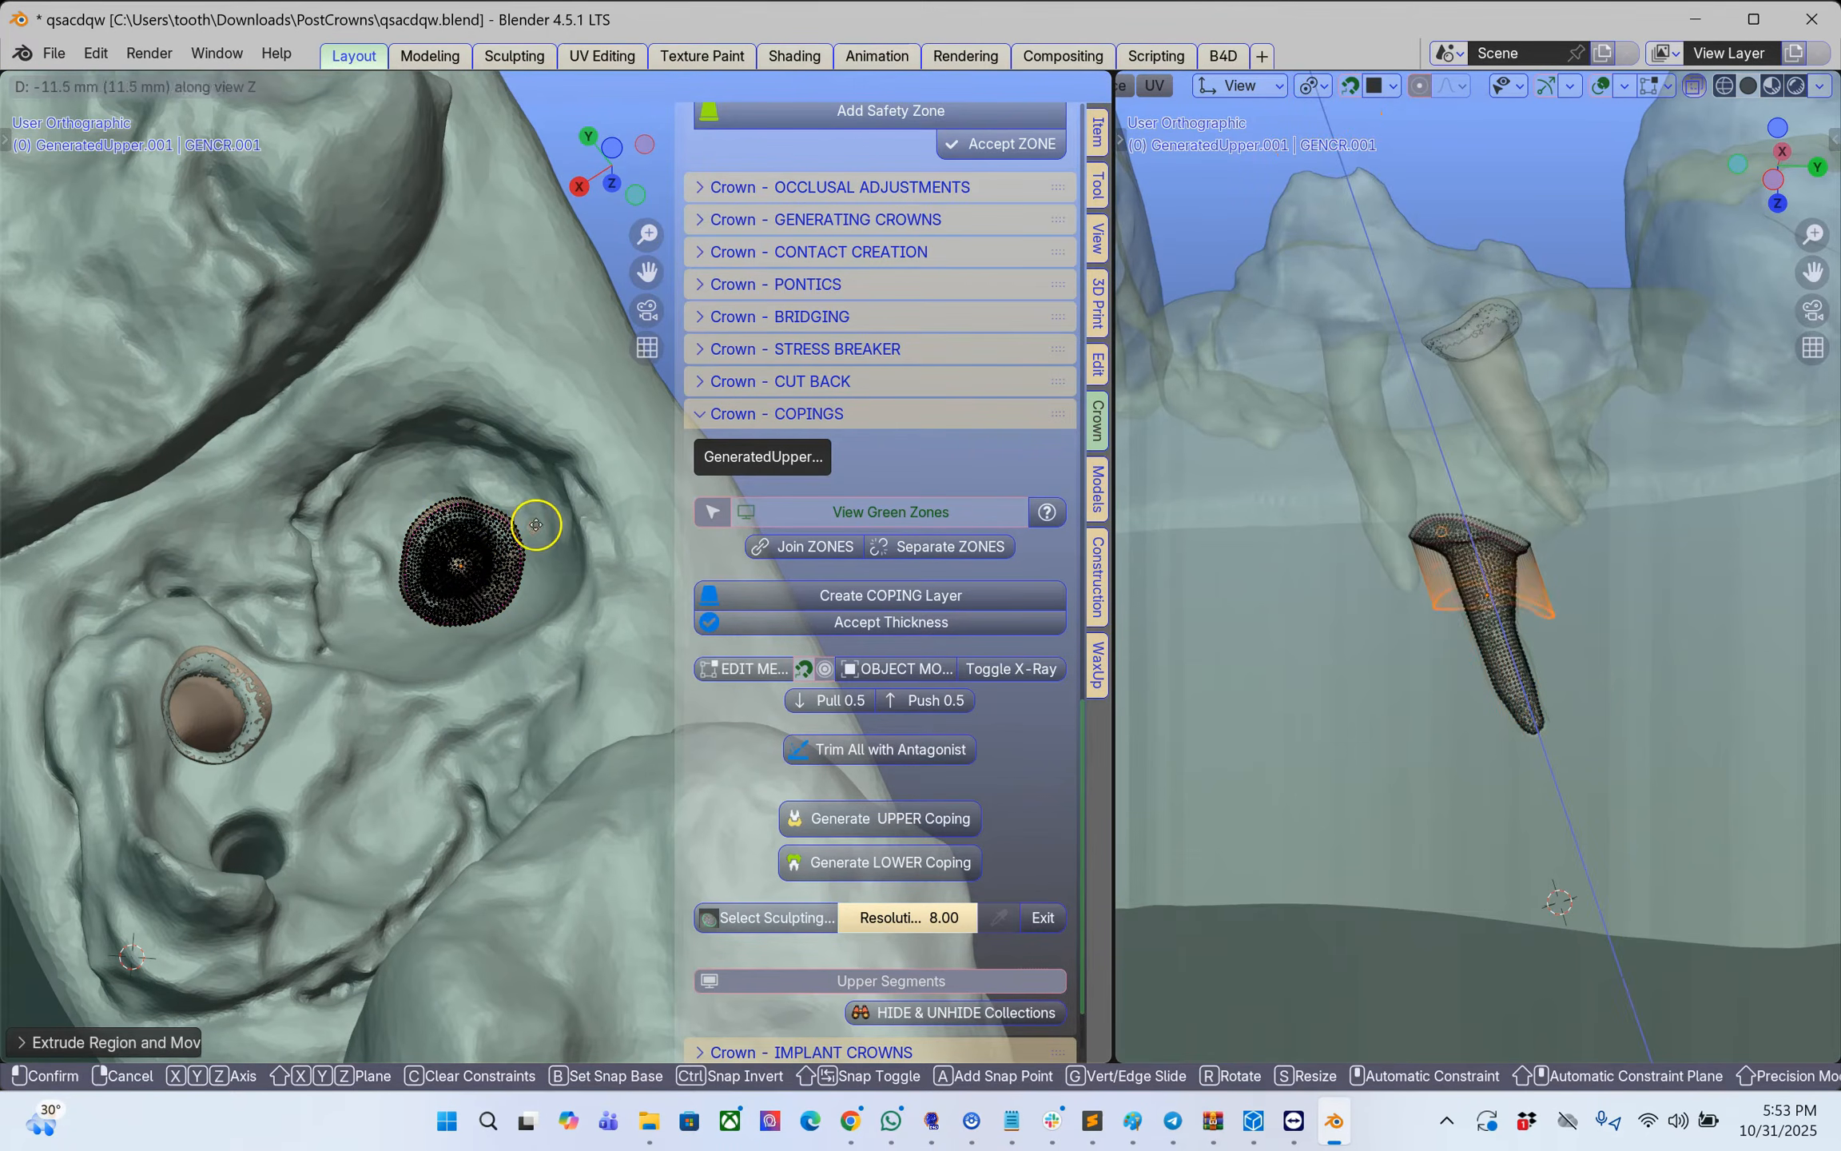
left_click(208, 778)
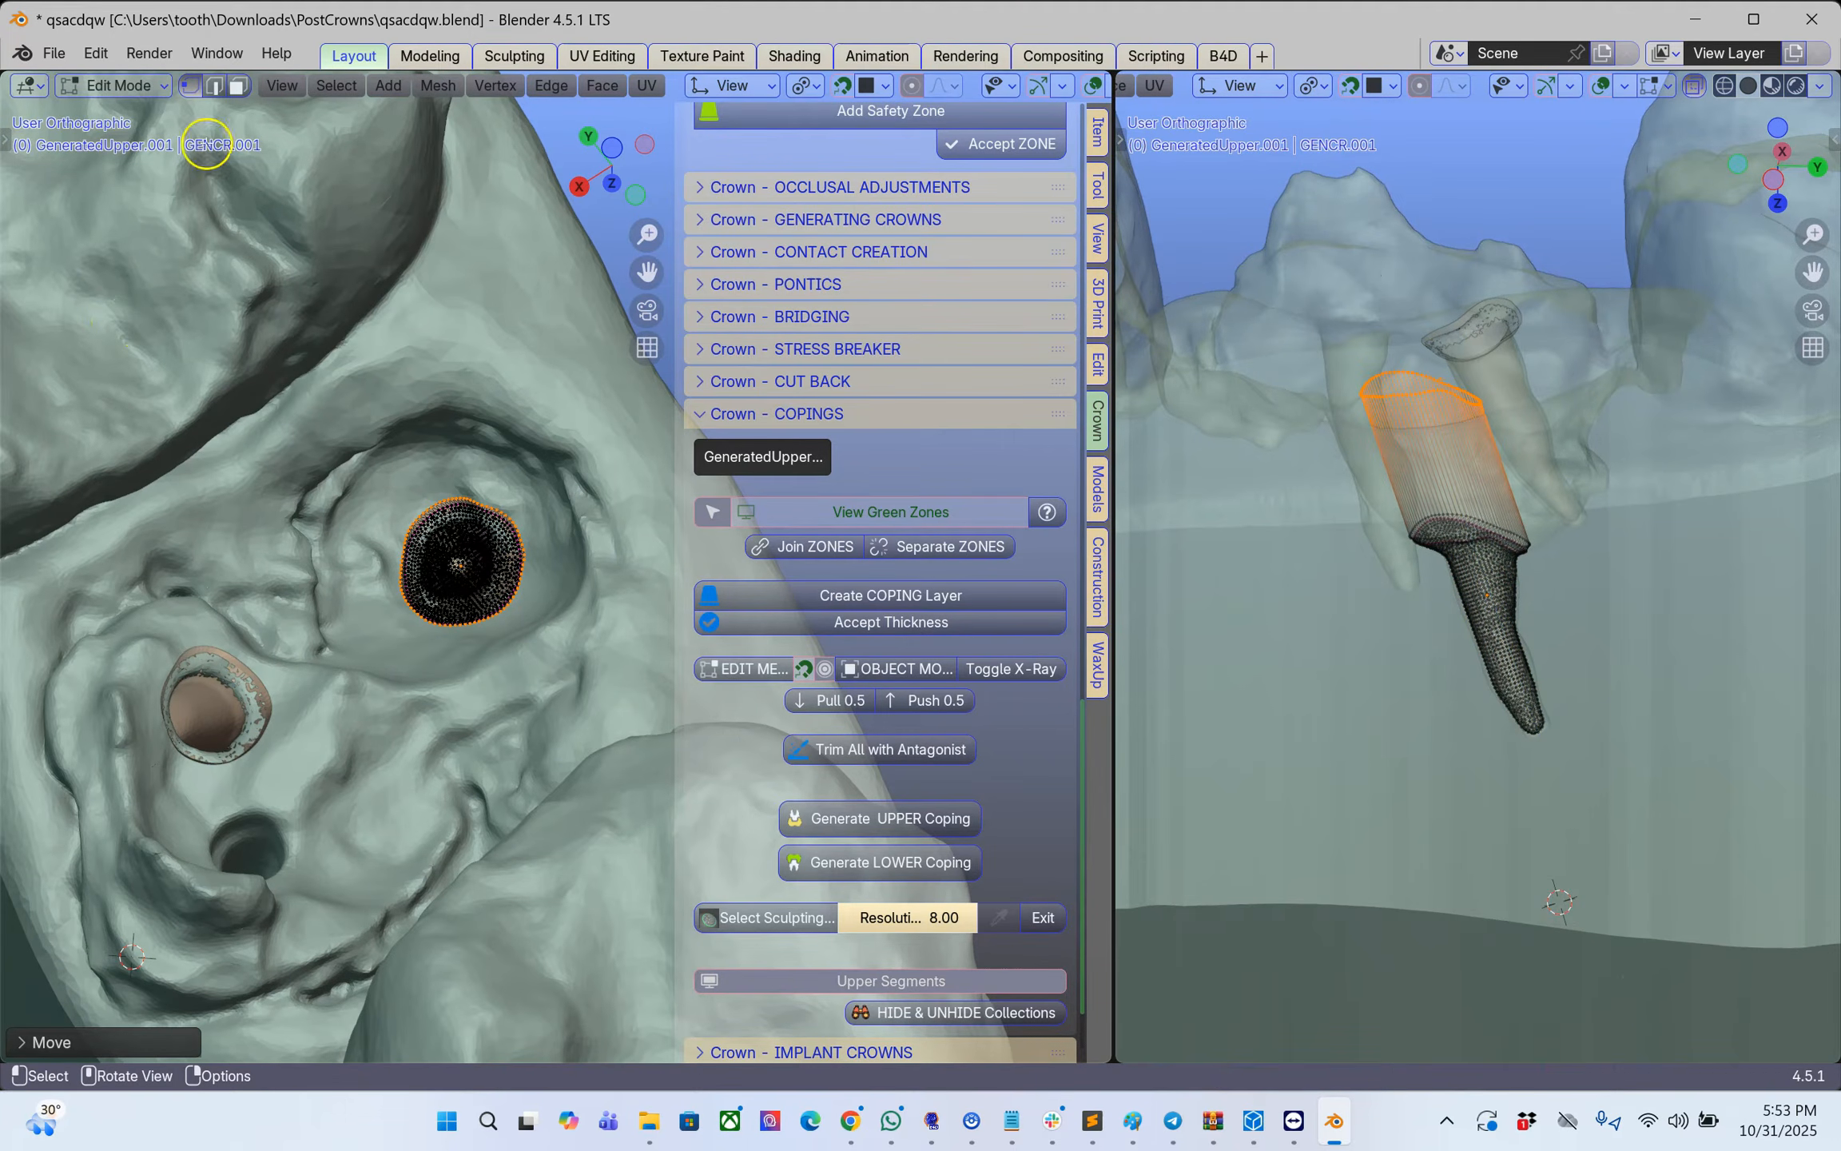
- Turn off snapping and lengthen the second coping's tube along the view's Z axis until it extends far beyond the neighbouring teeth
key("alt+Tab")
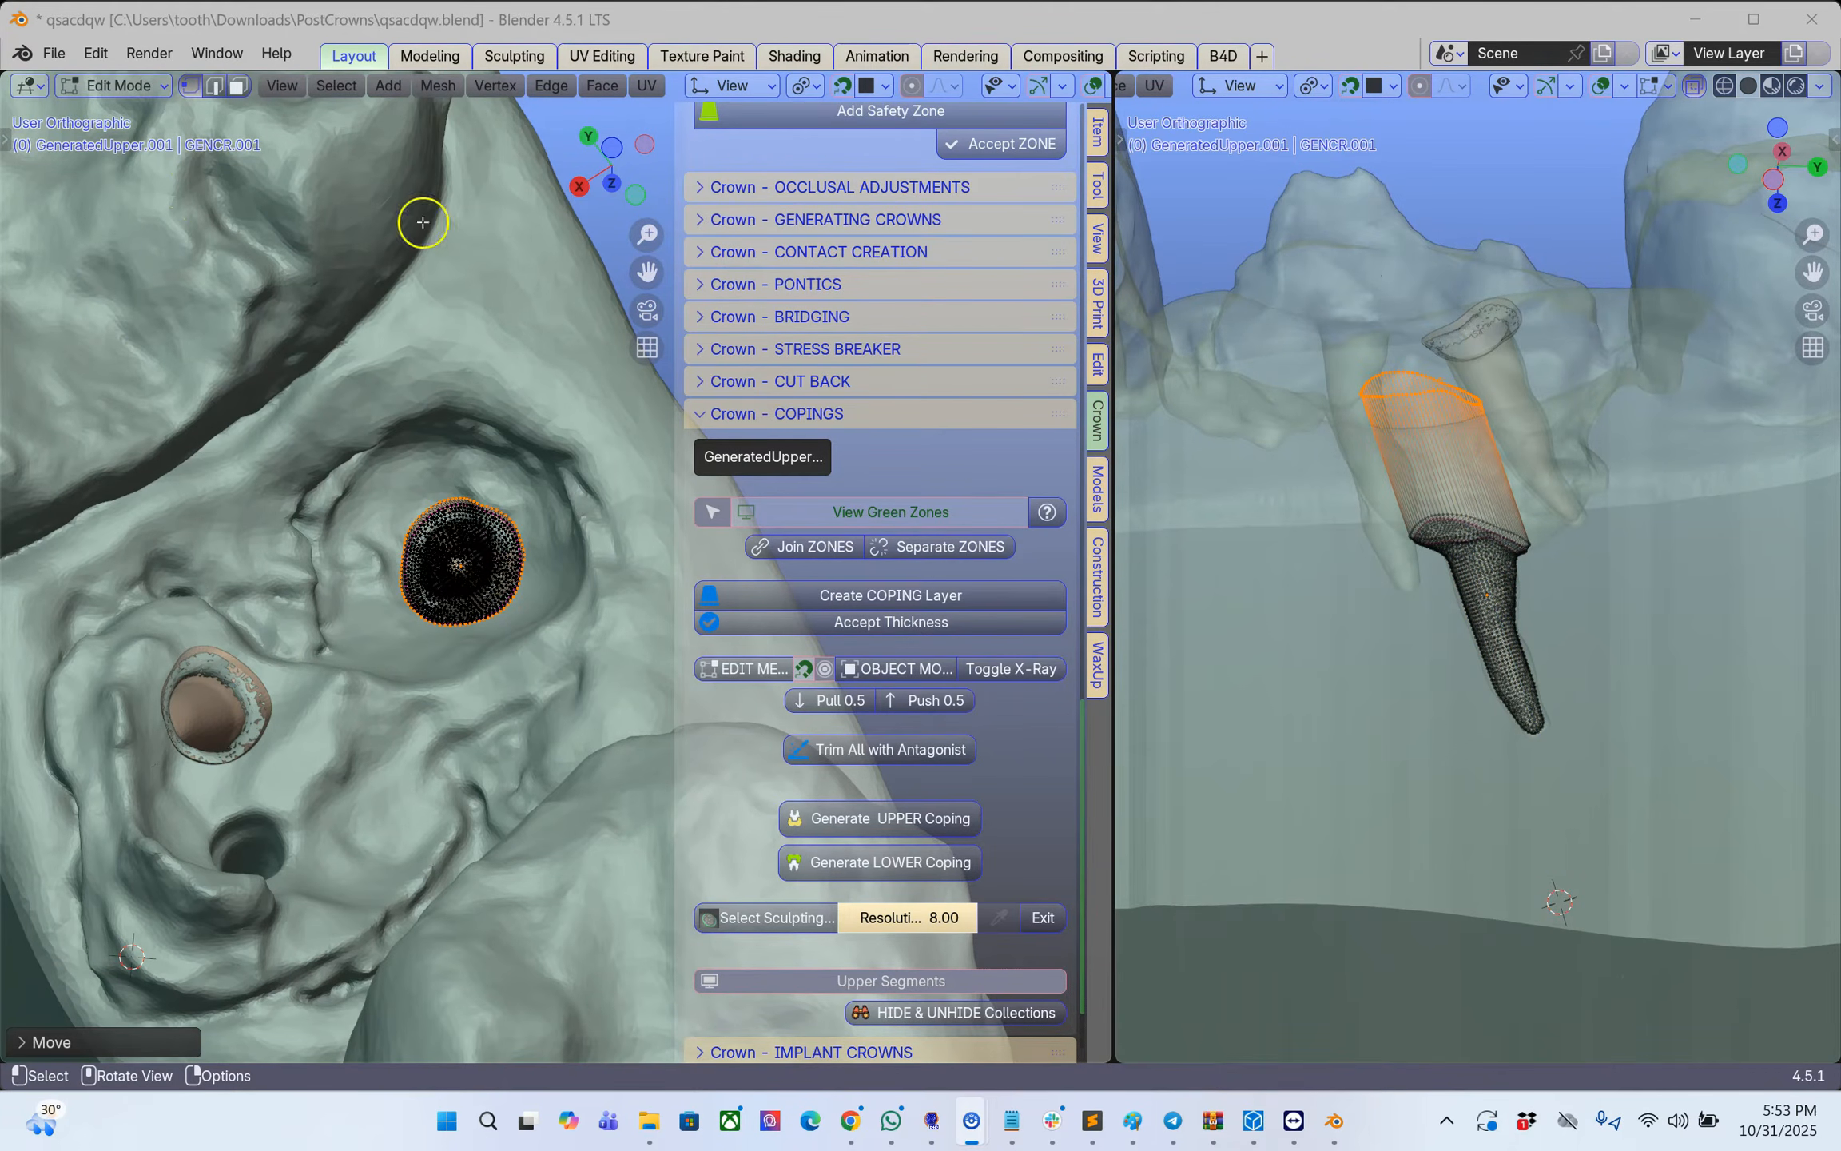
key("alt+Tab")
key("shift+Tab")
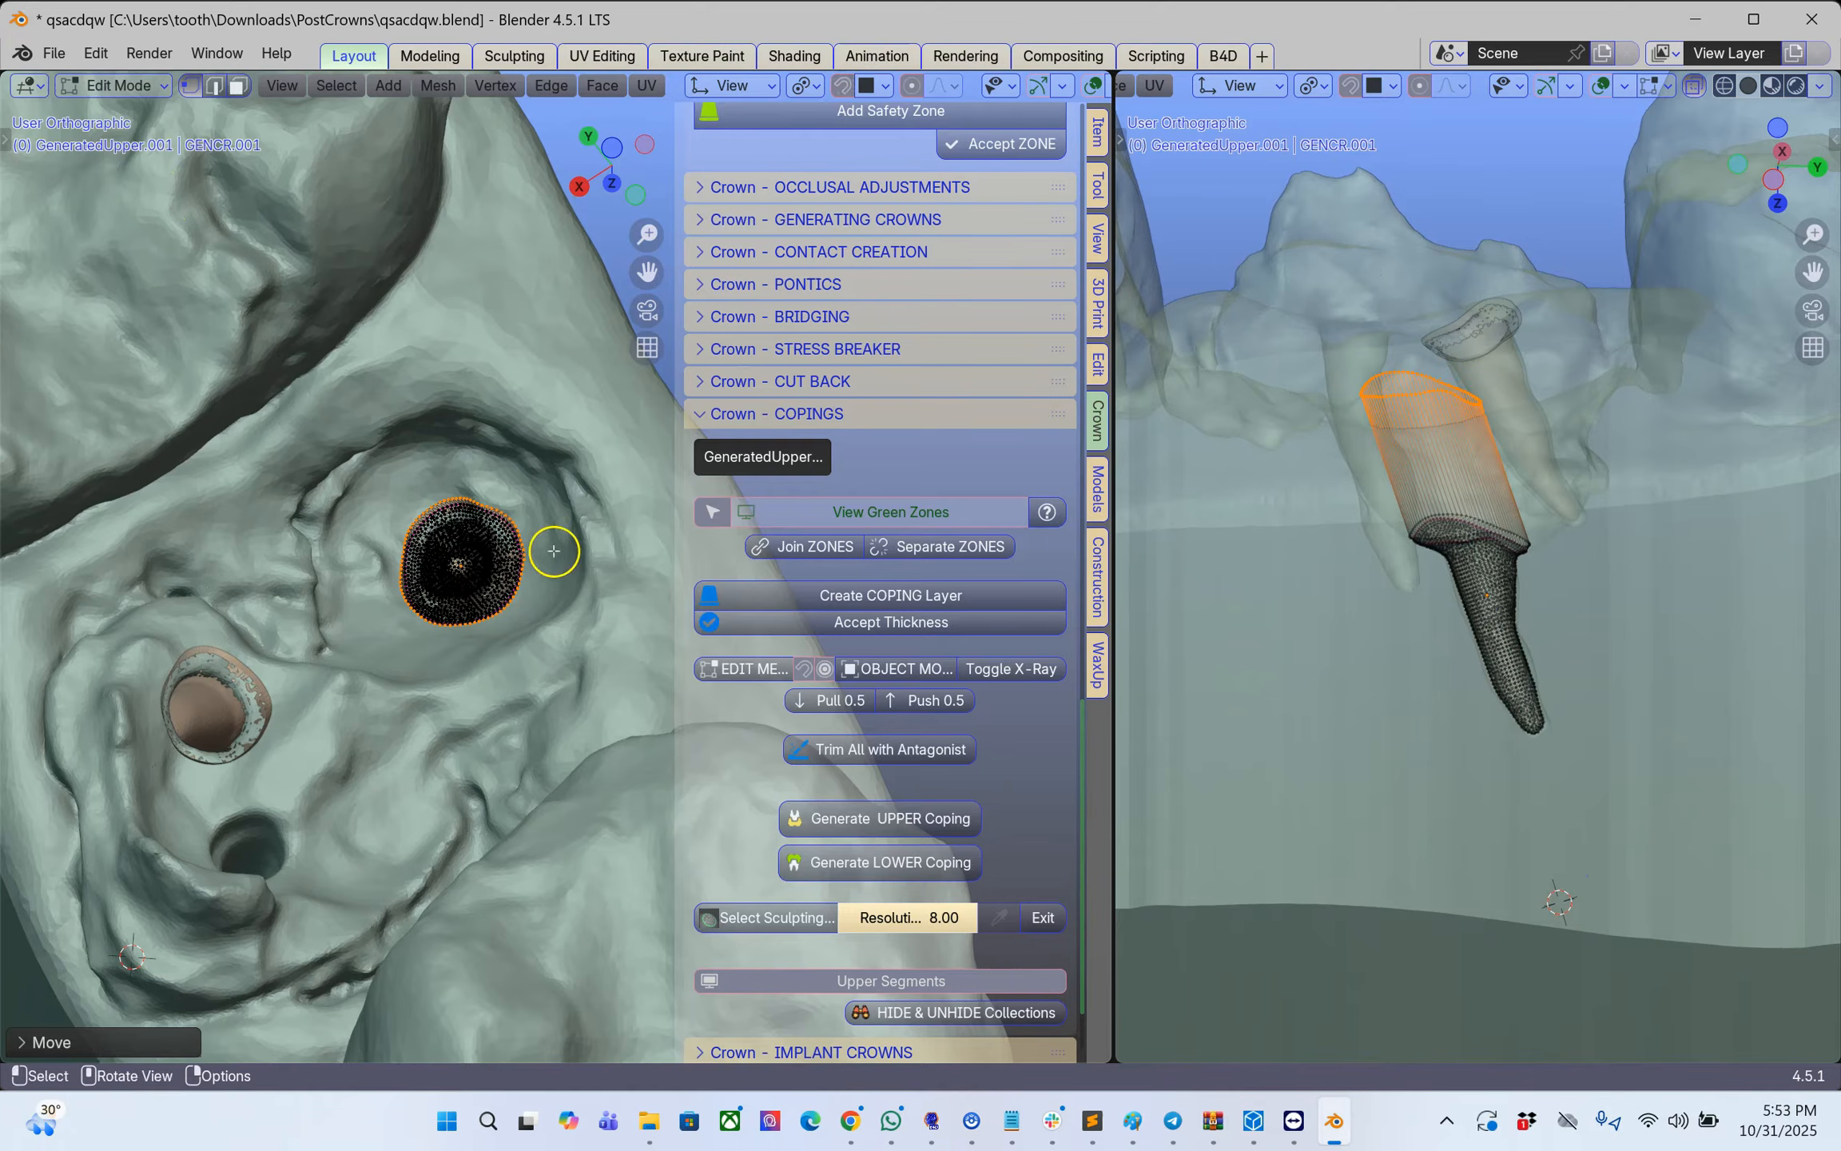
key("g")
key("z")
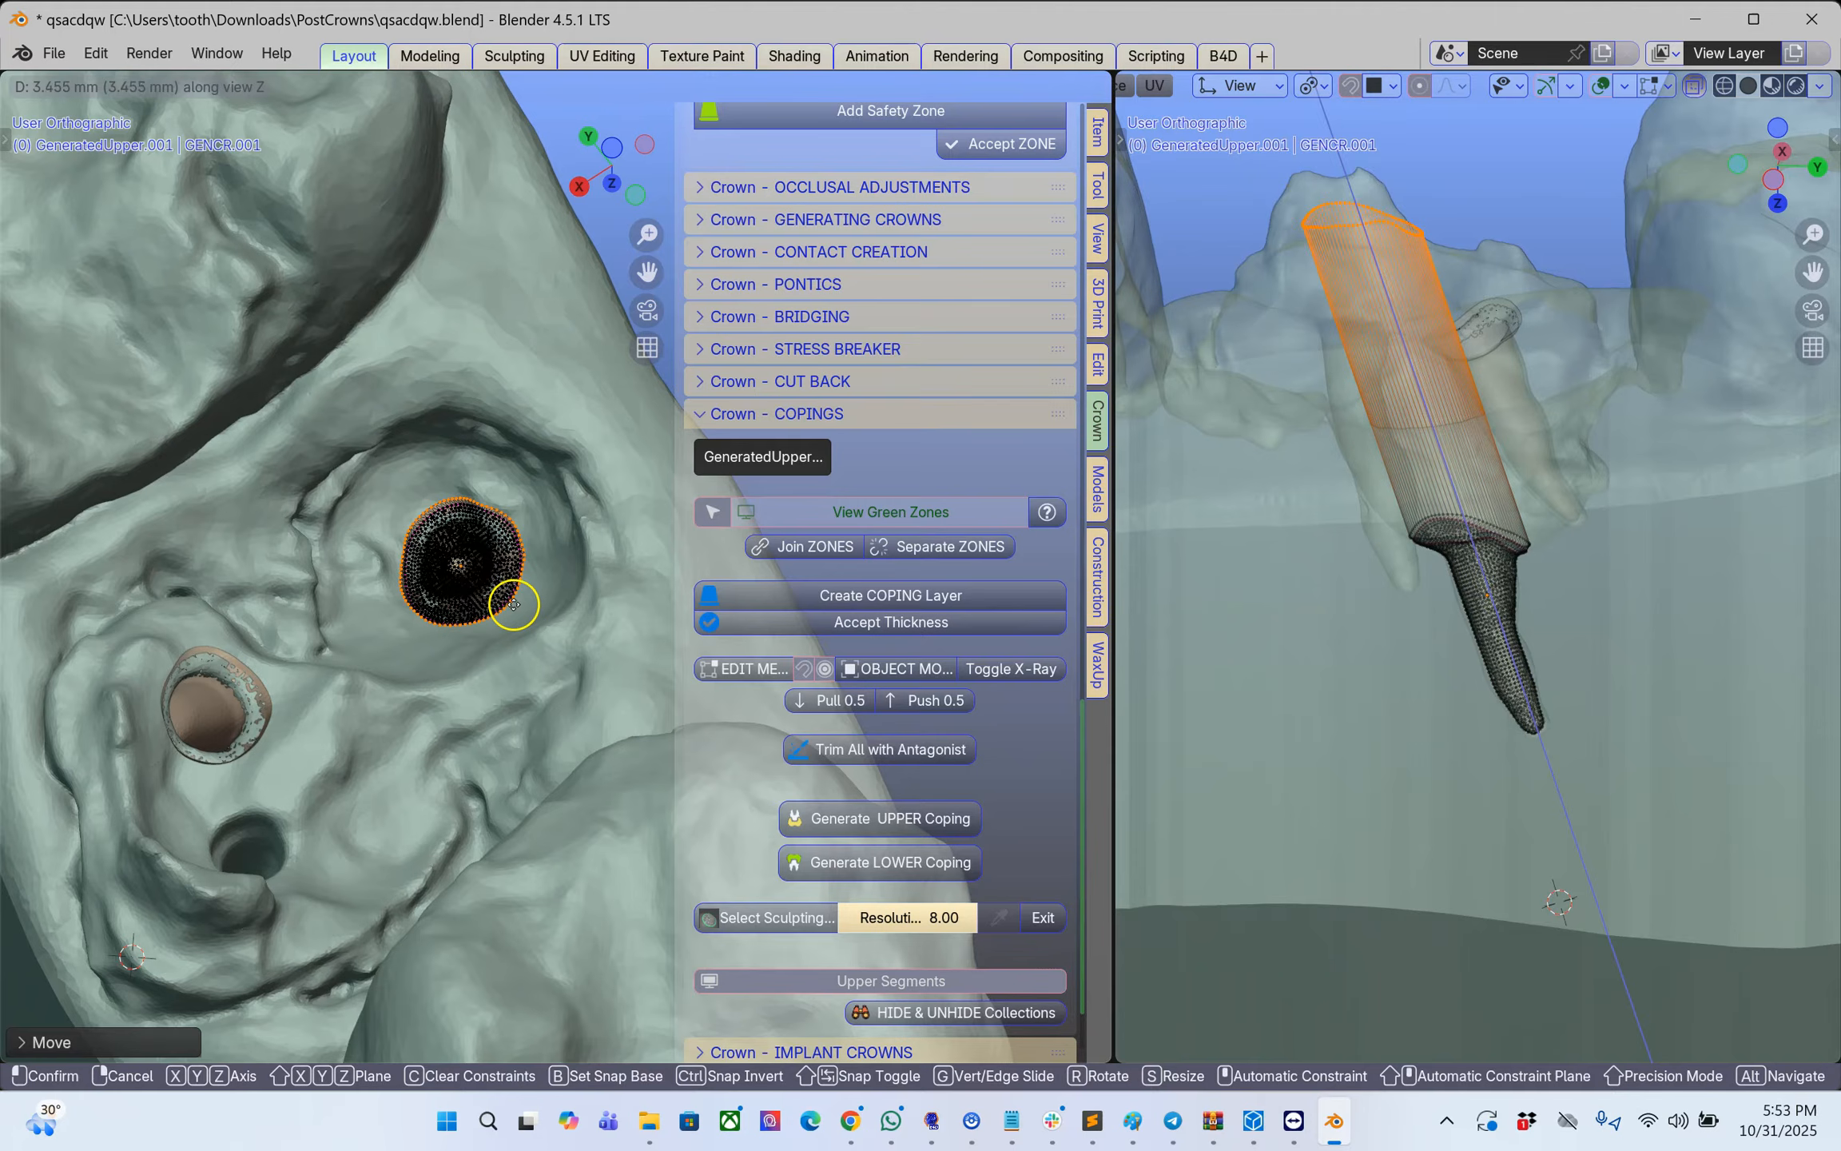
left_click(484, 630)
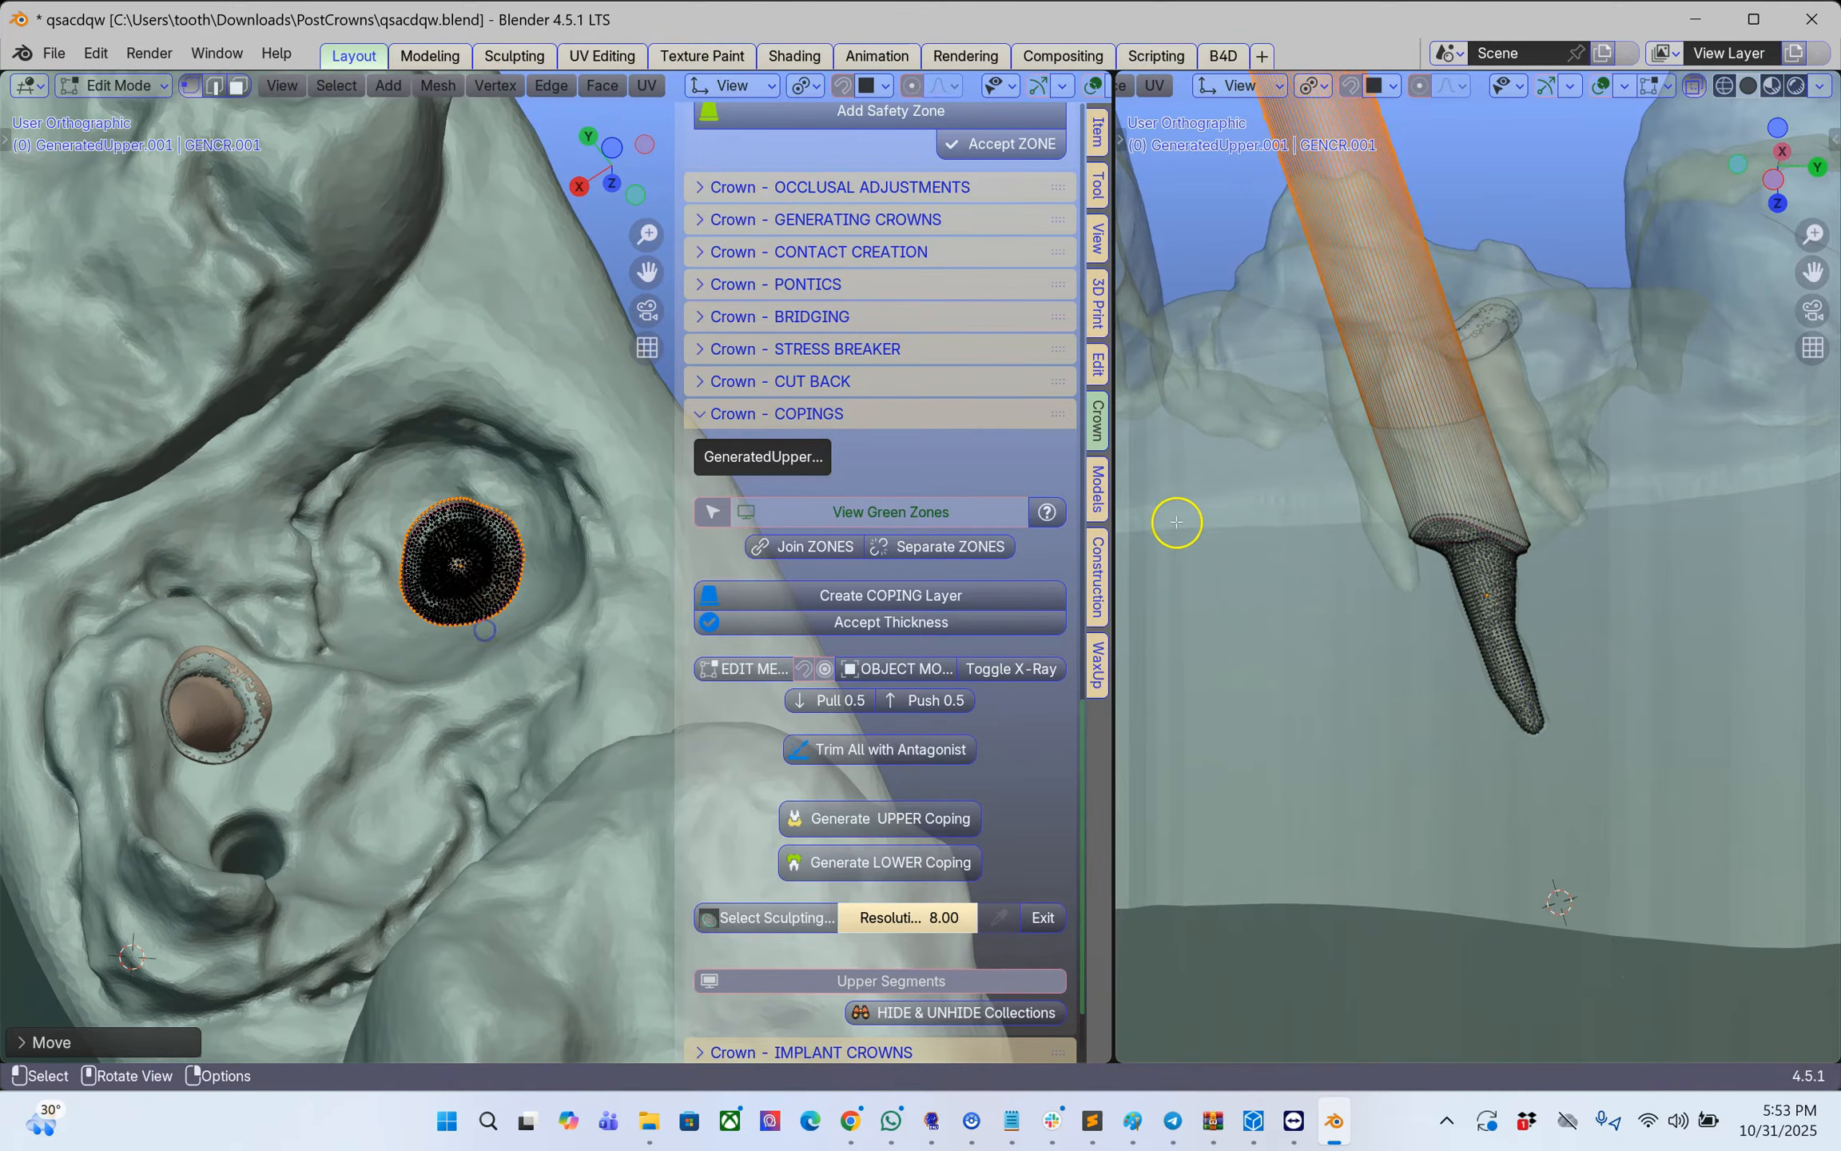
scroll(1247, 505, "down", 3)
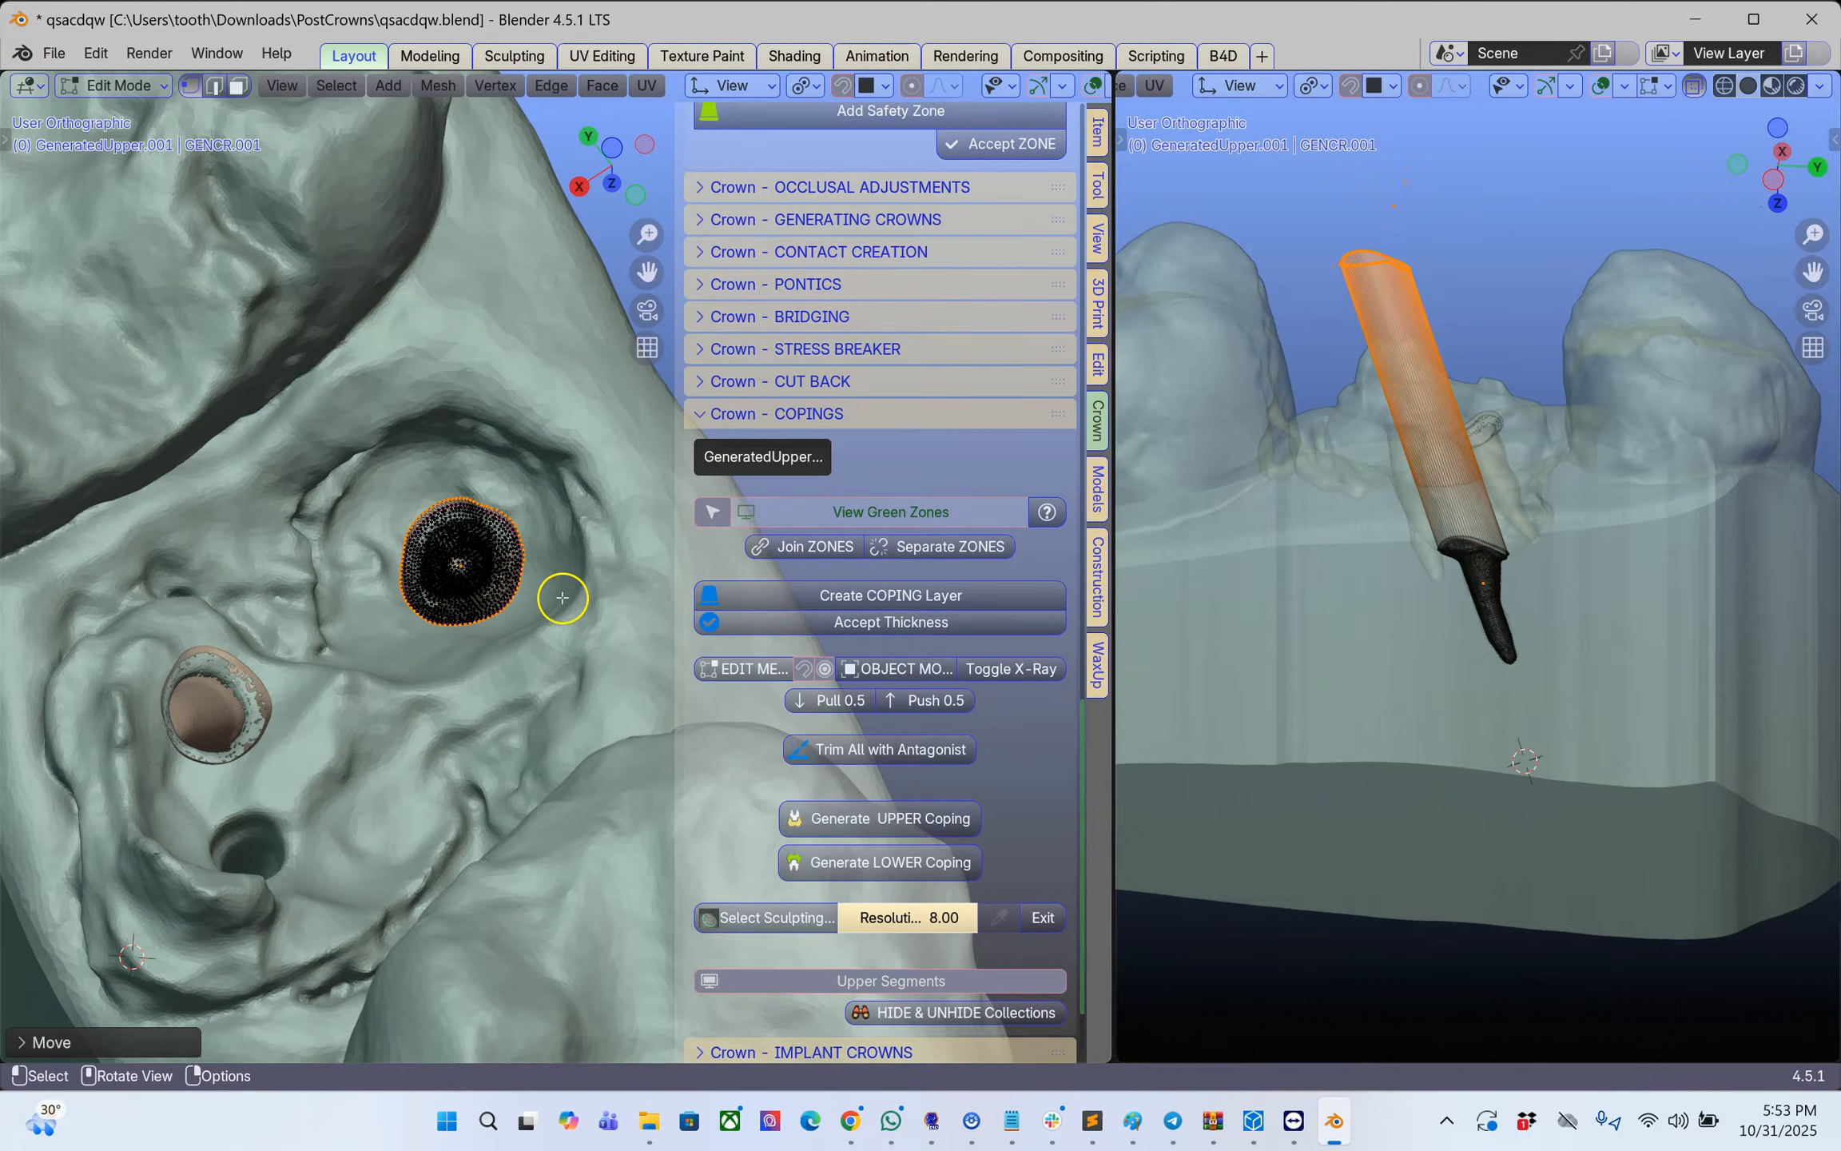
key("g")
key("z")
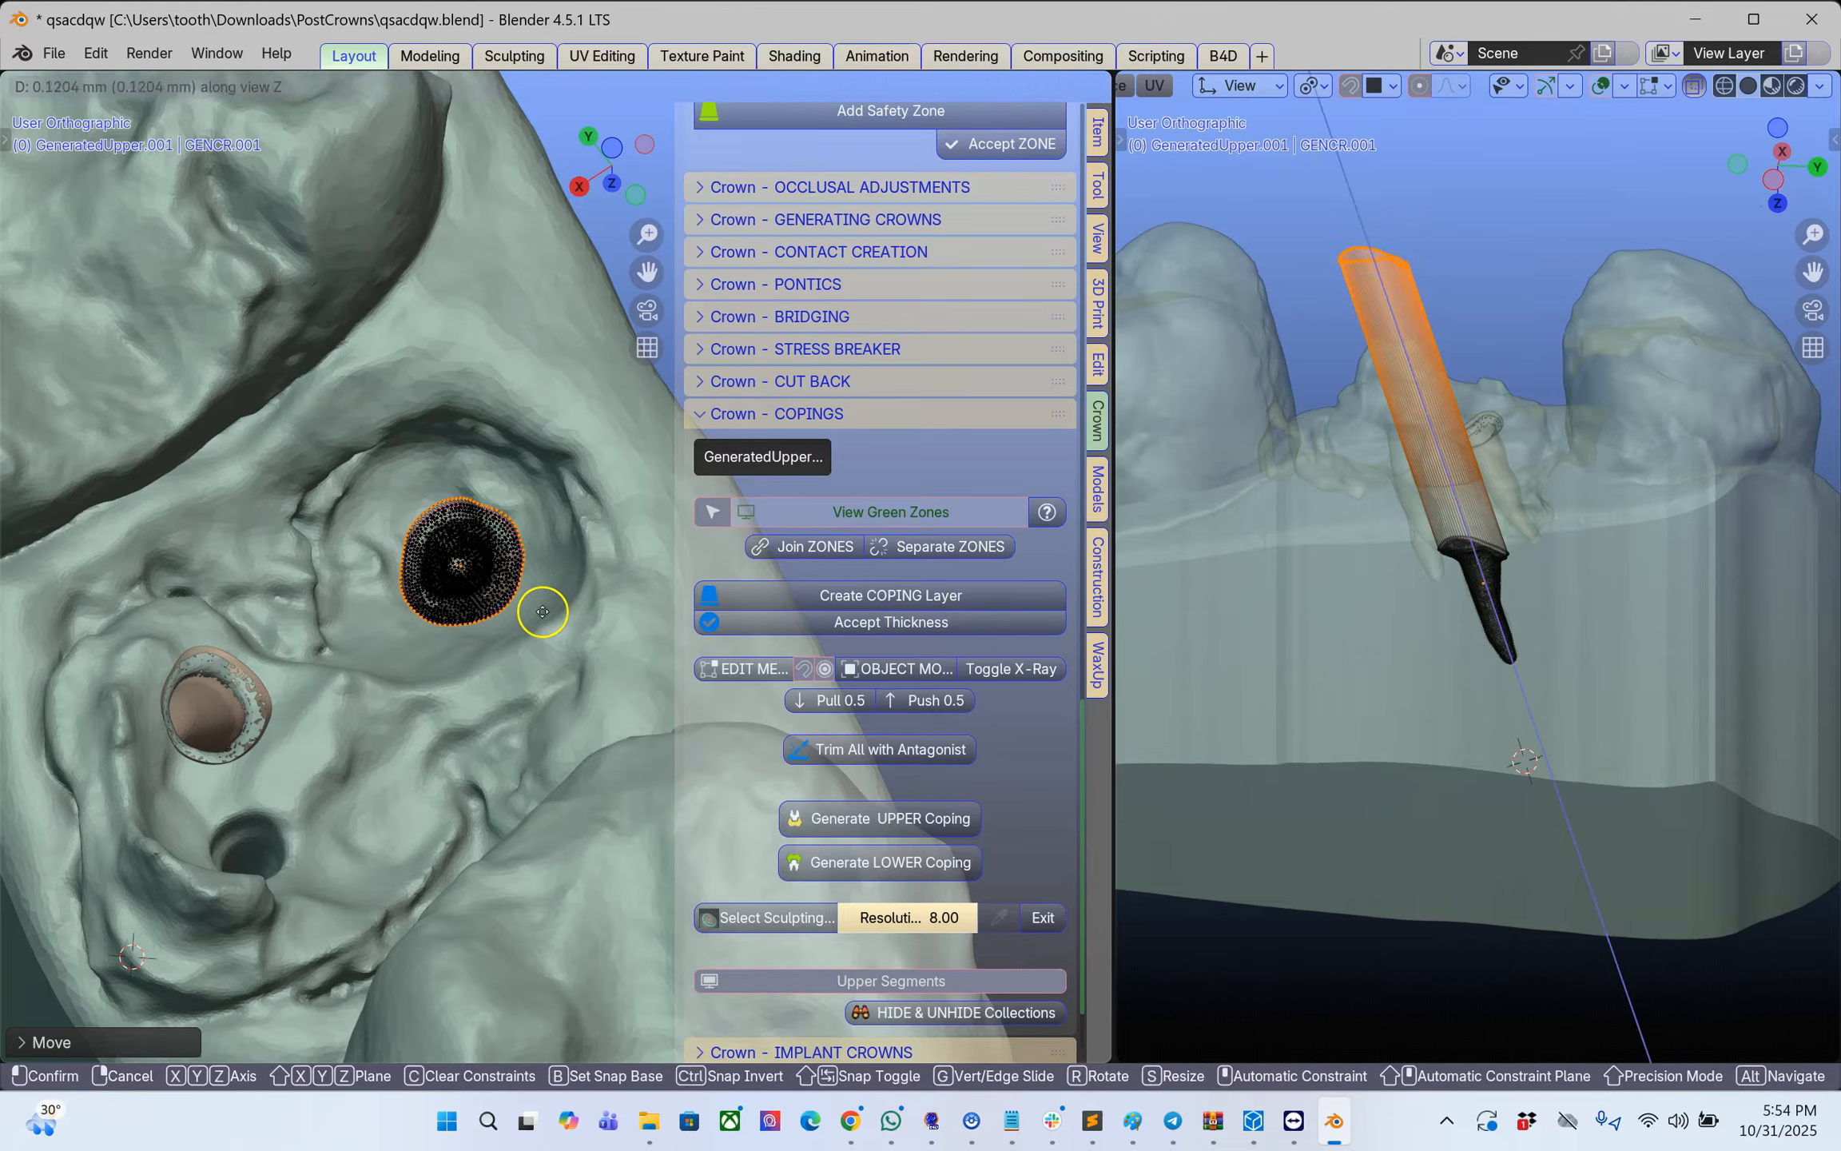
left_click(491, 671)
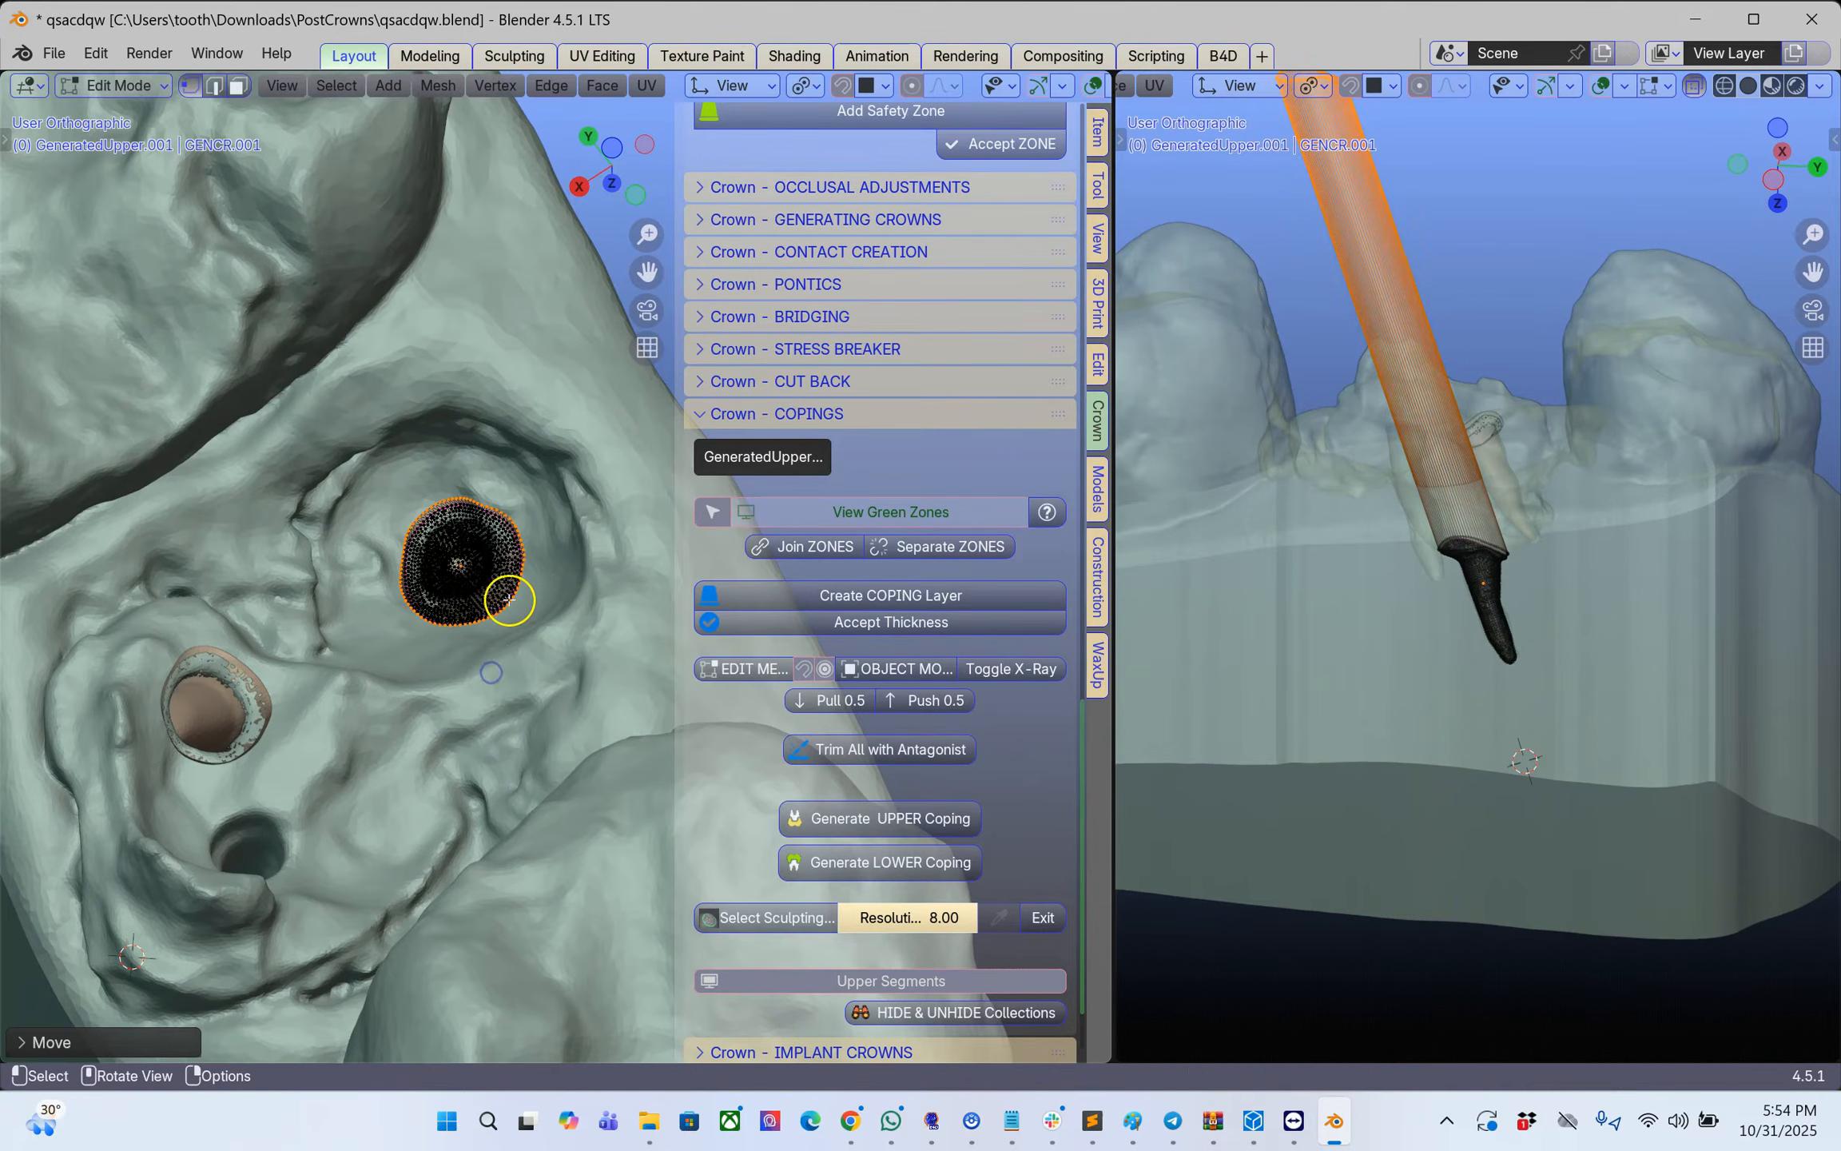
- Flatten the end of the second coping's tube along the view's Z axis, fill it with a face and leave Edit Mode
scroll(509, 599, "down", 2)
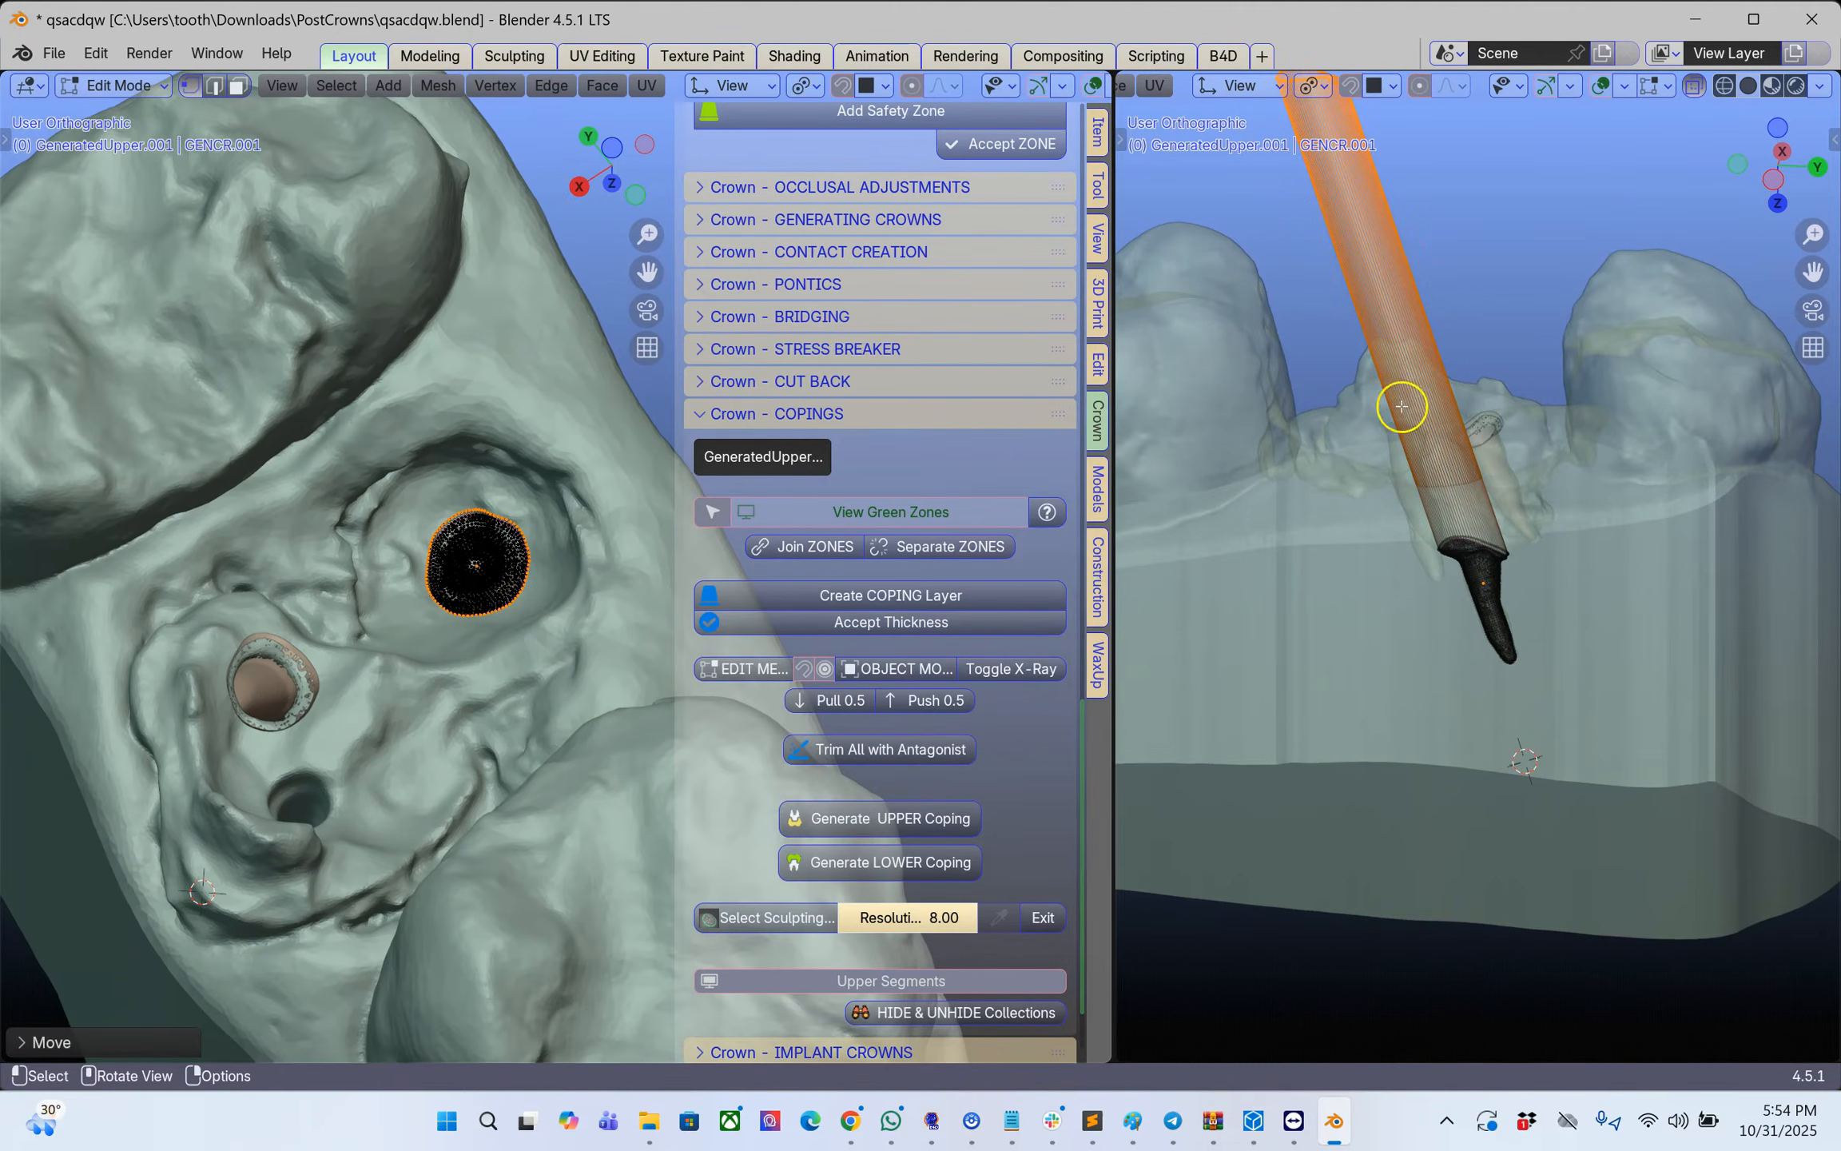
scroll(1402, 406, "down", 2)
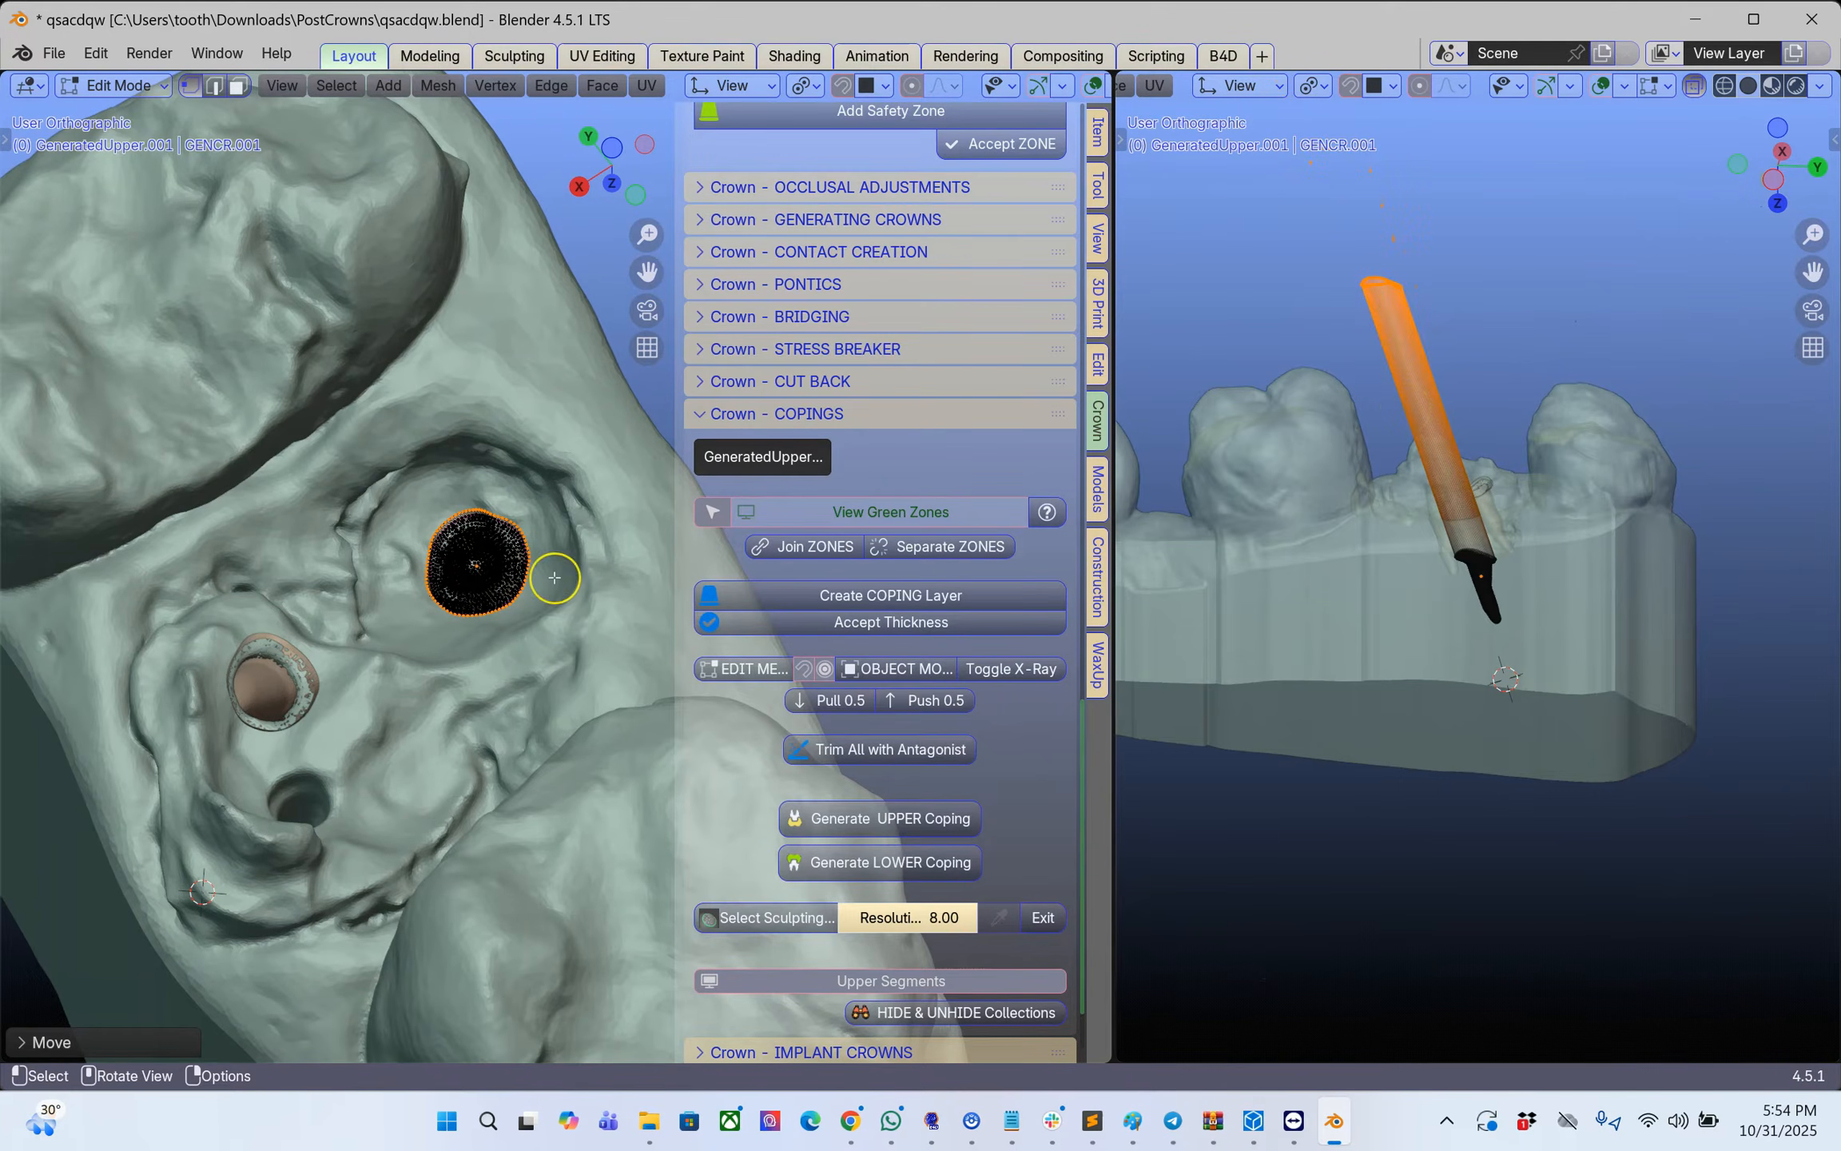
key("s")
key("z")
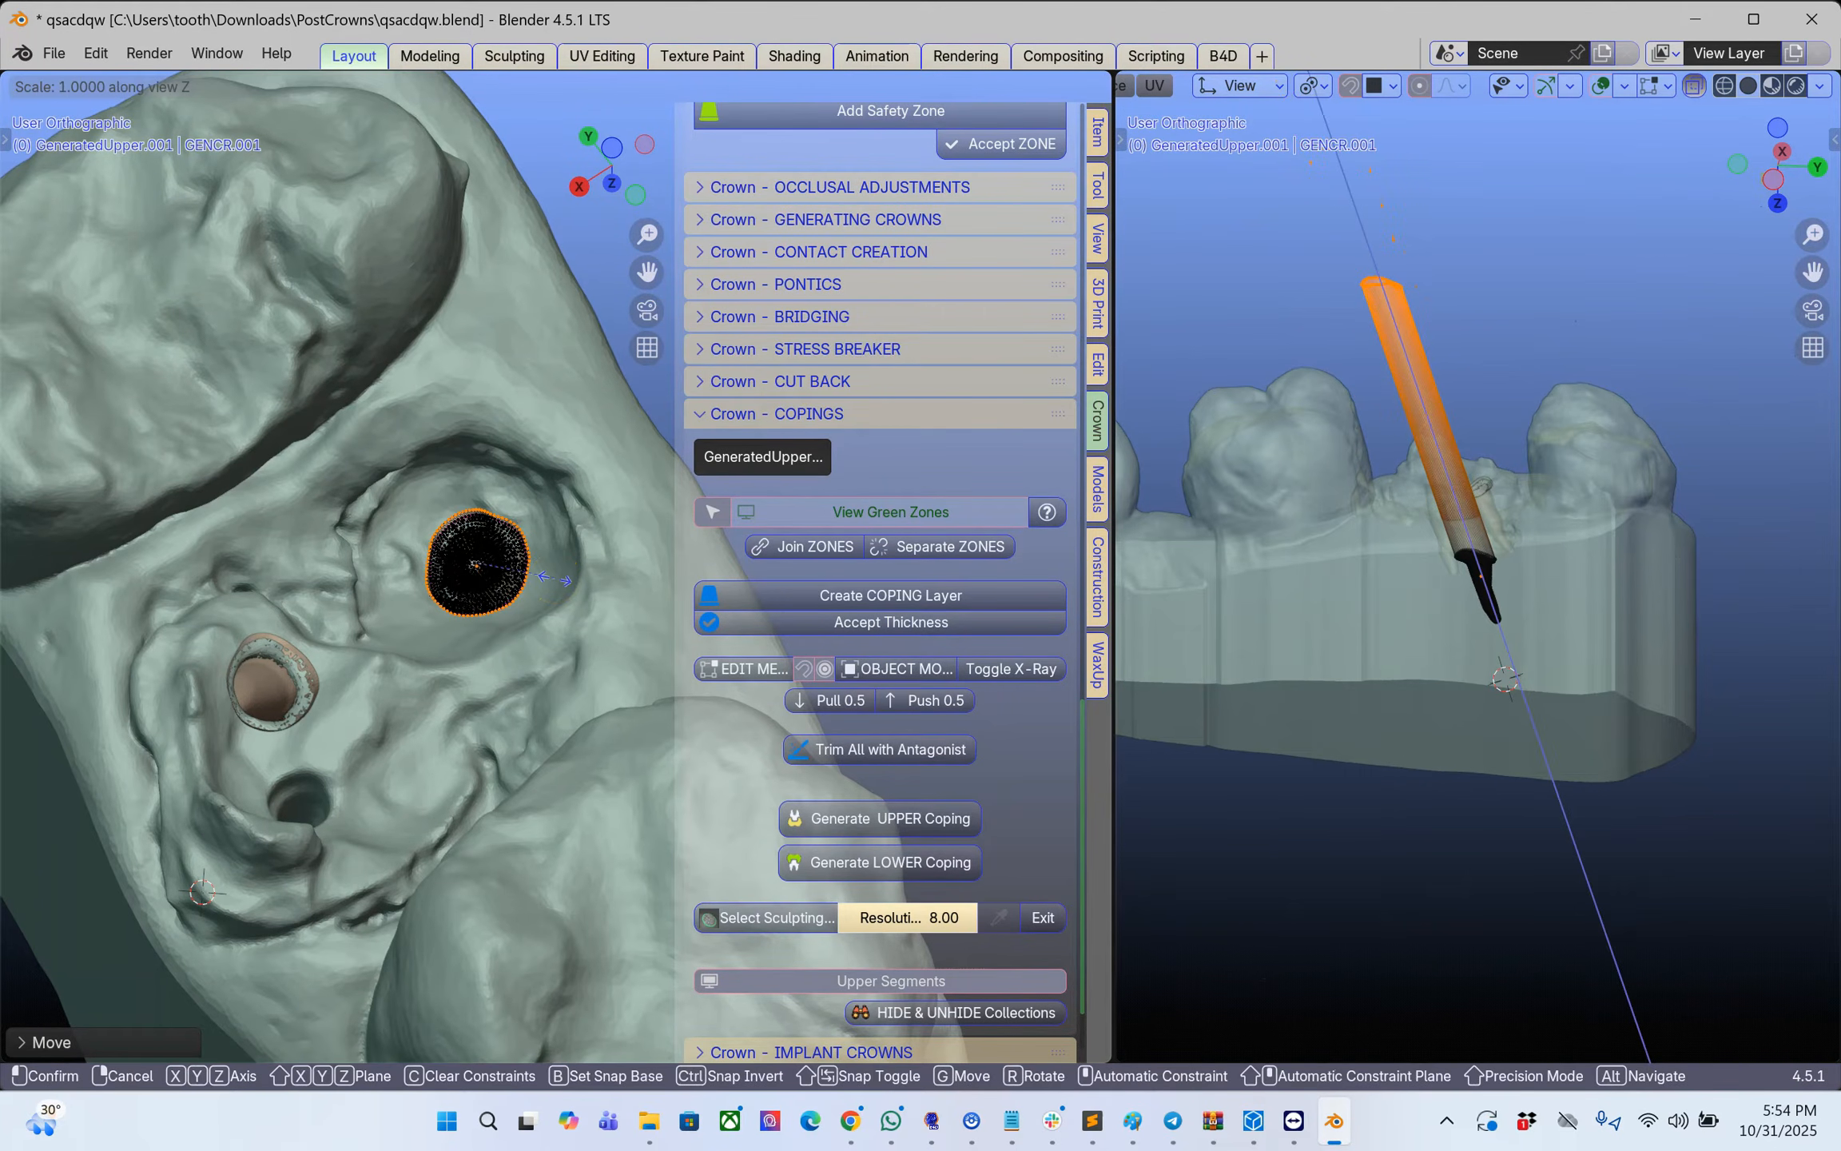
key("Return")
scroll(554, 577, "up", 3)
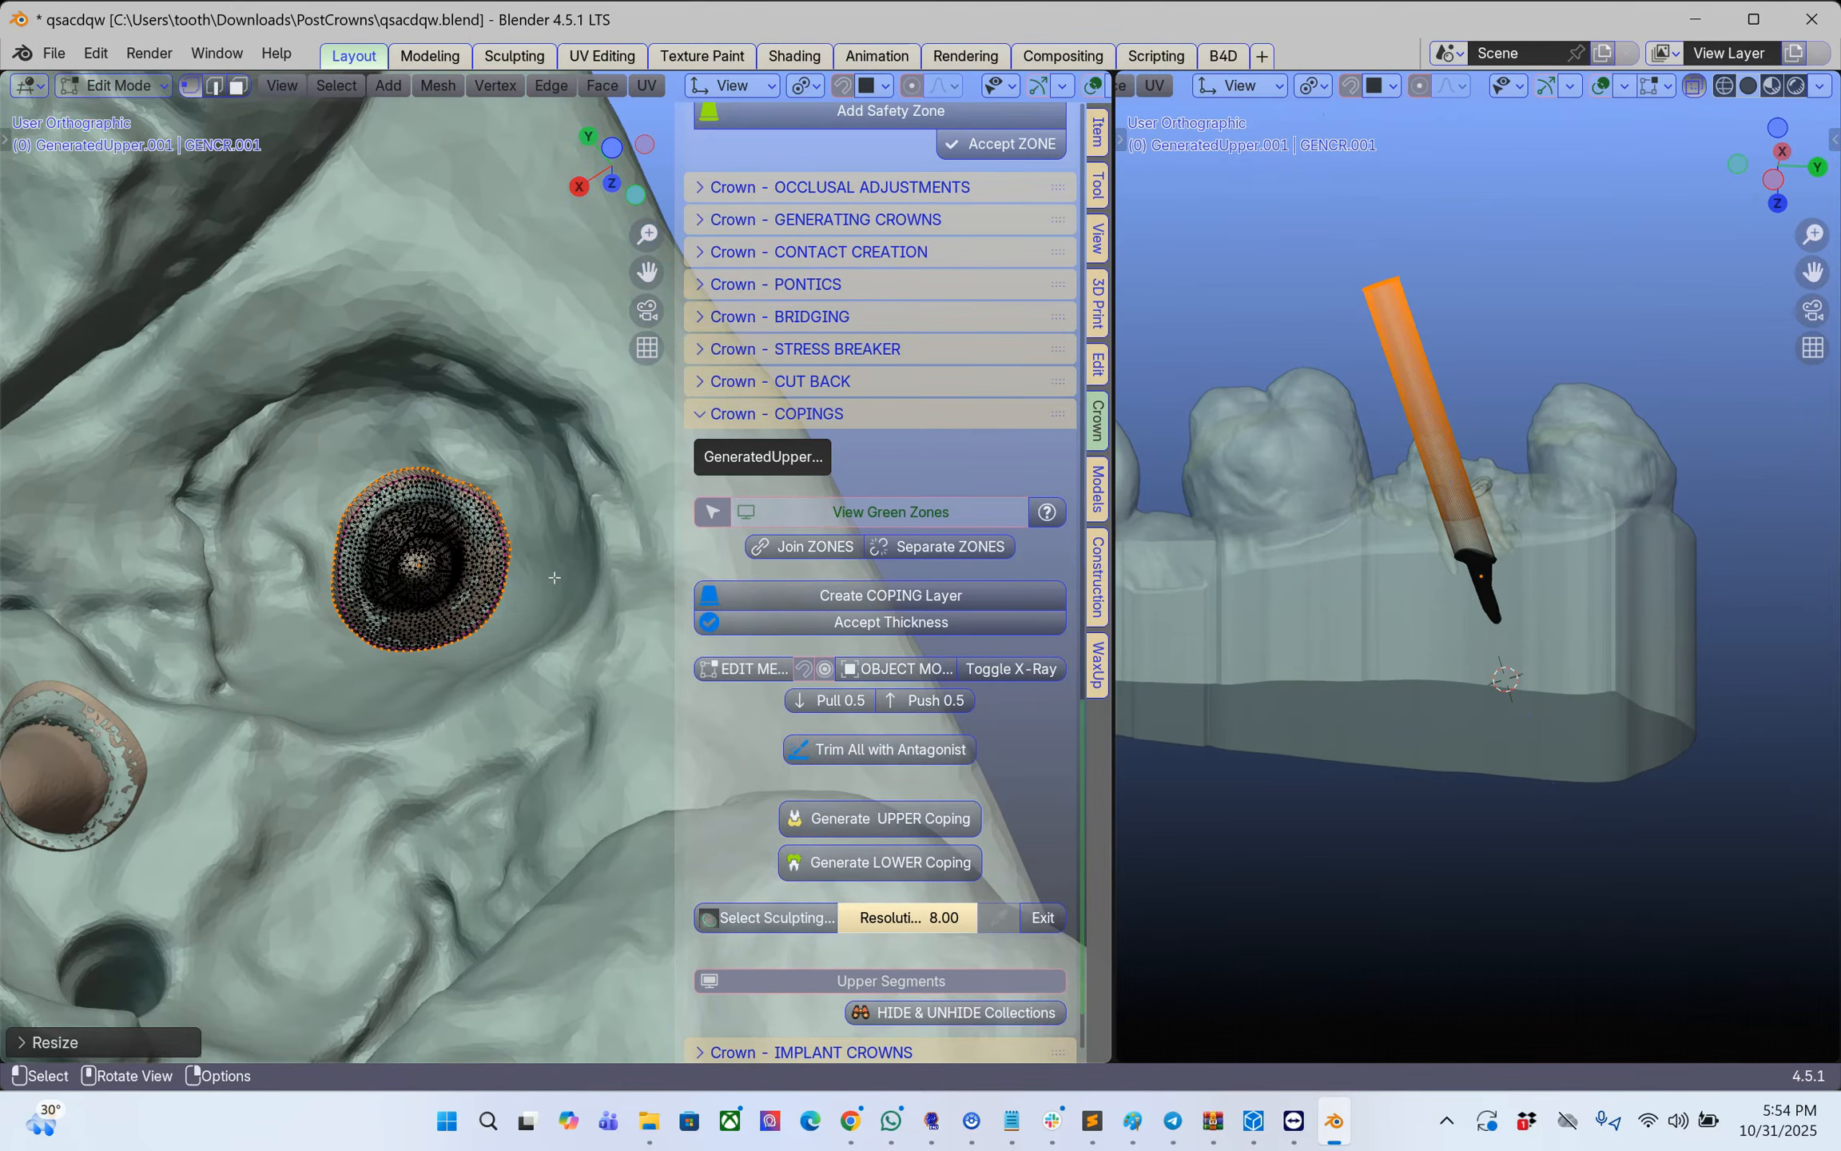
key("f")
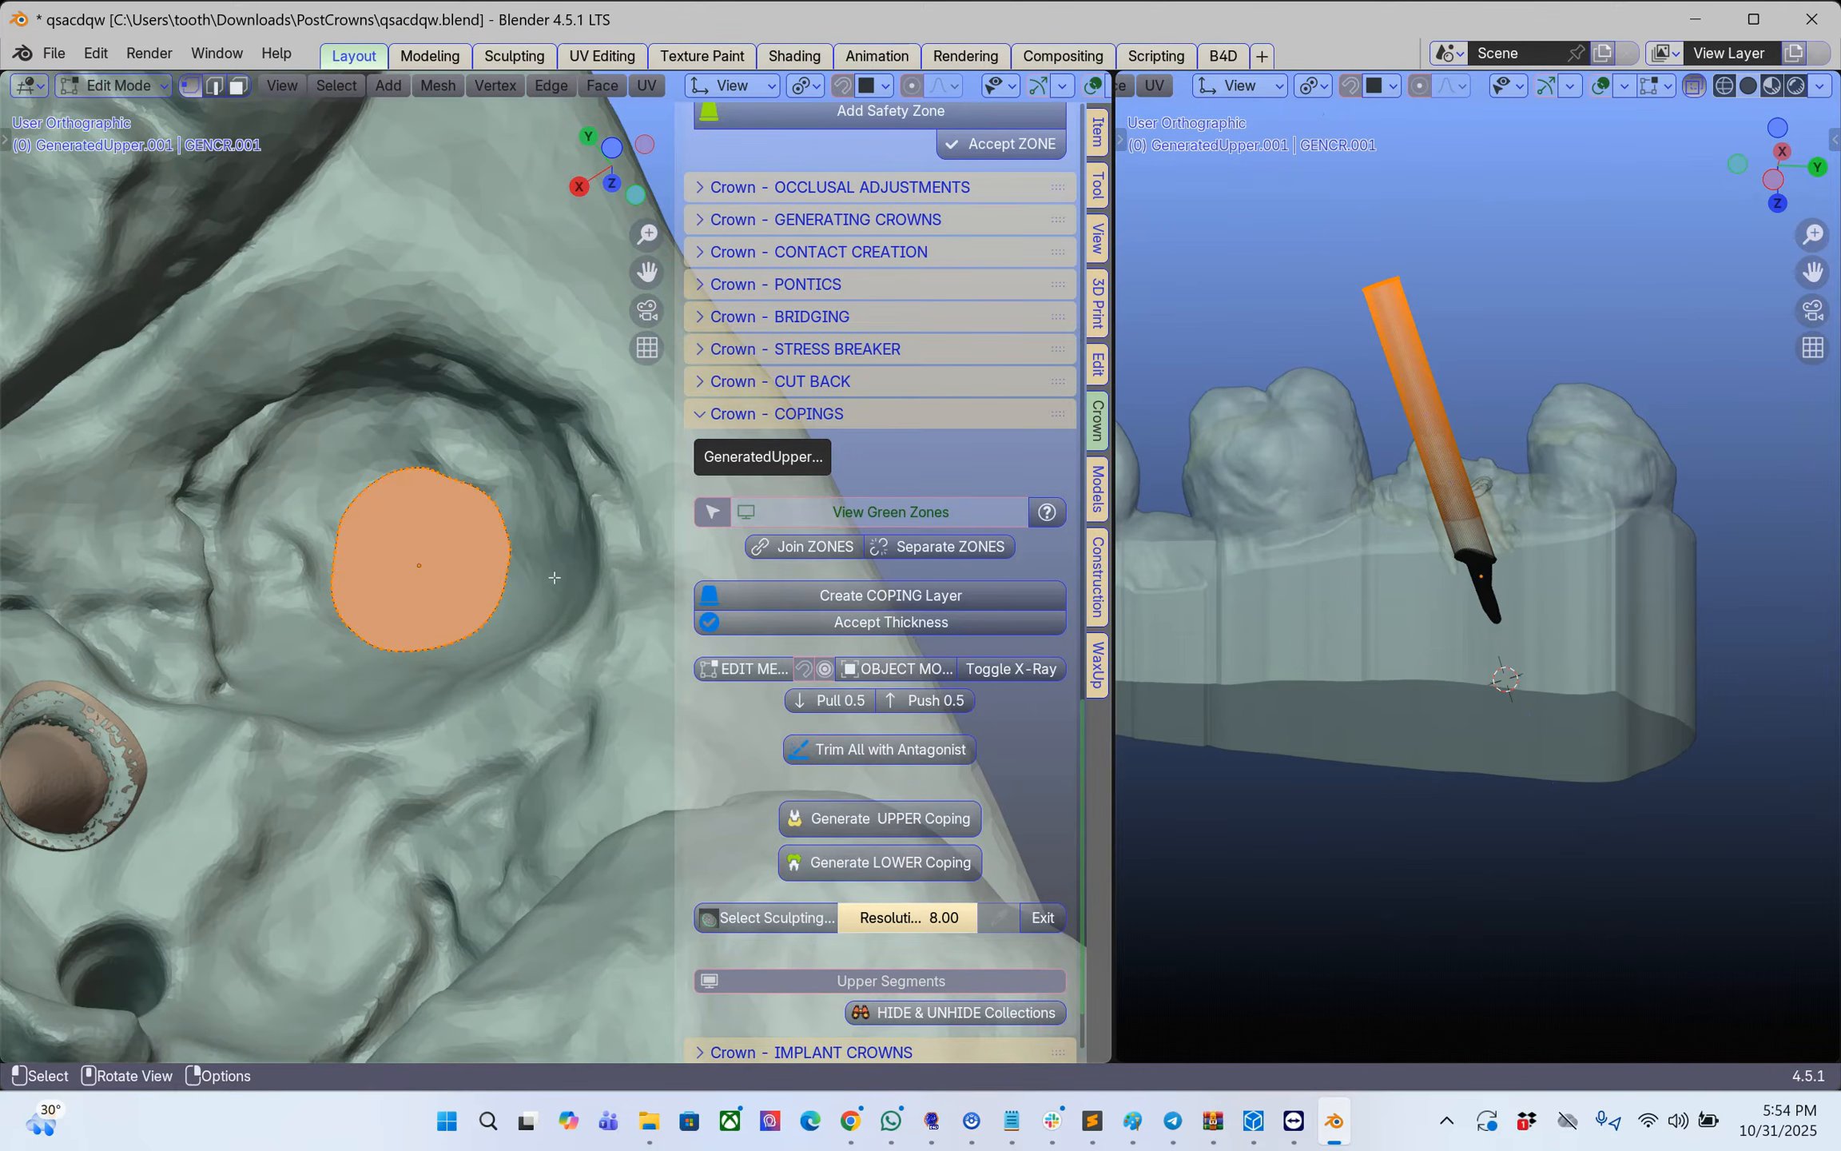
key("Tab")
left_click(446, 607)
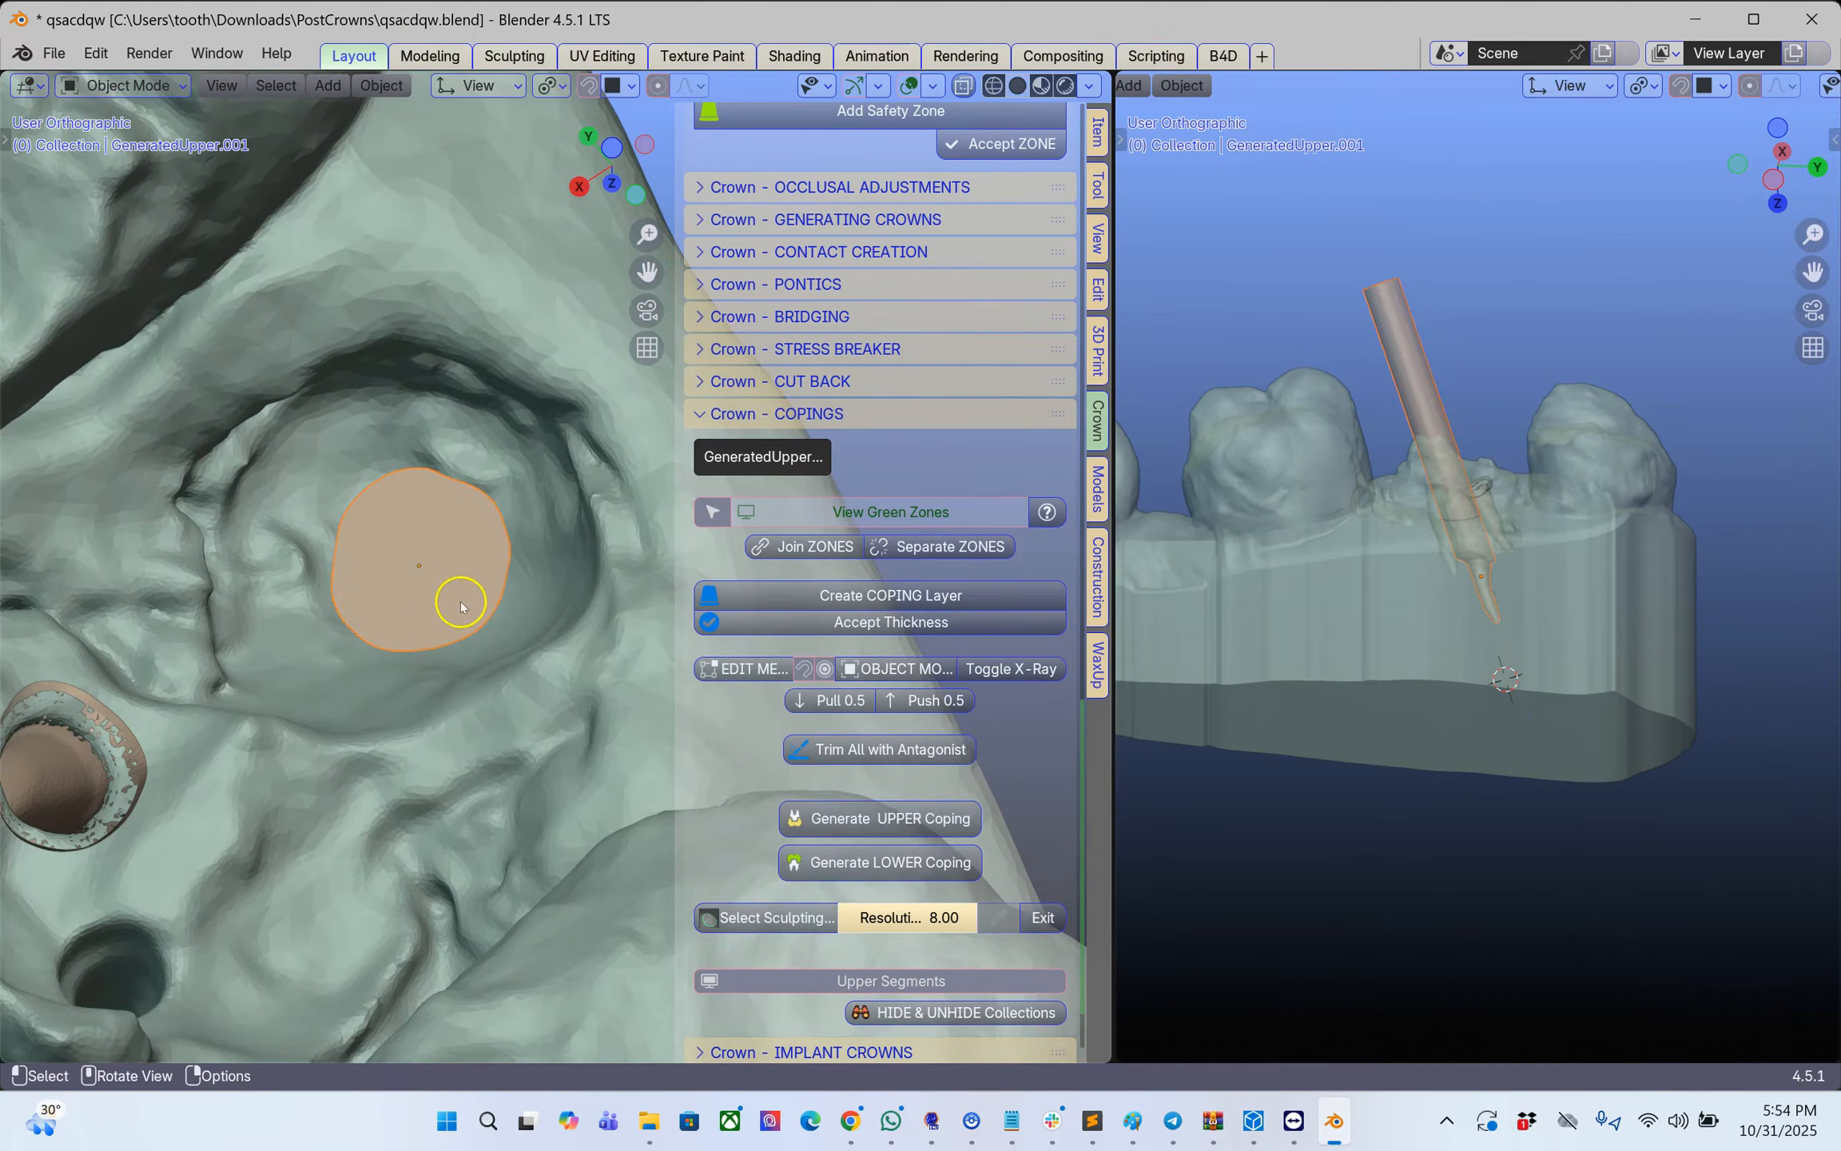
- Select the first coping, enter Edit Mode on it and frame its rim closely from above
left_click(141, 752)
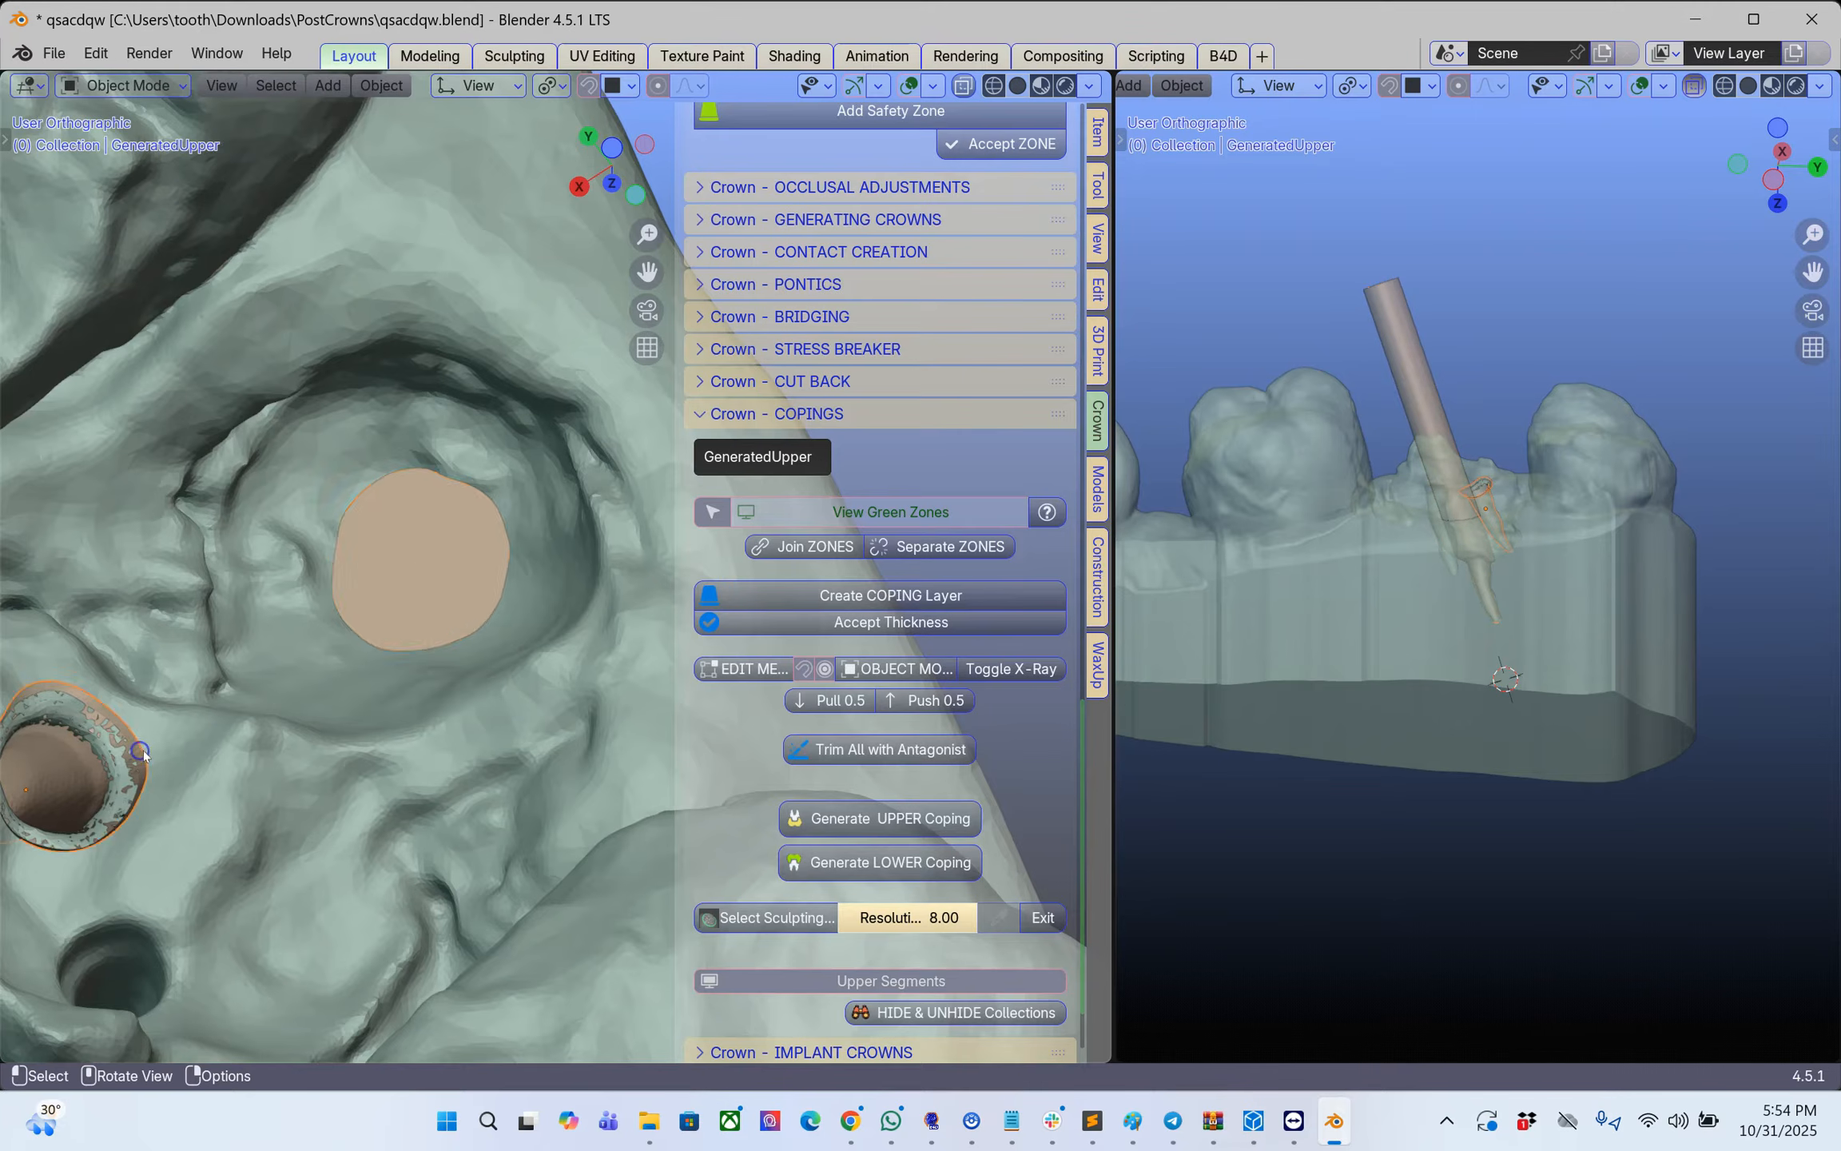
scroll(424, 698, "down", 3)
middle_click_drag(423, 698, 316, 721)
key("Tab")
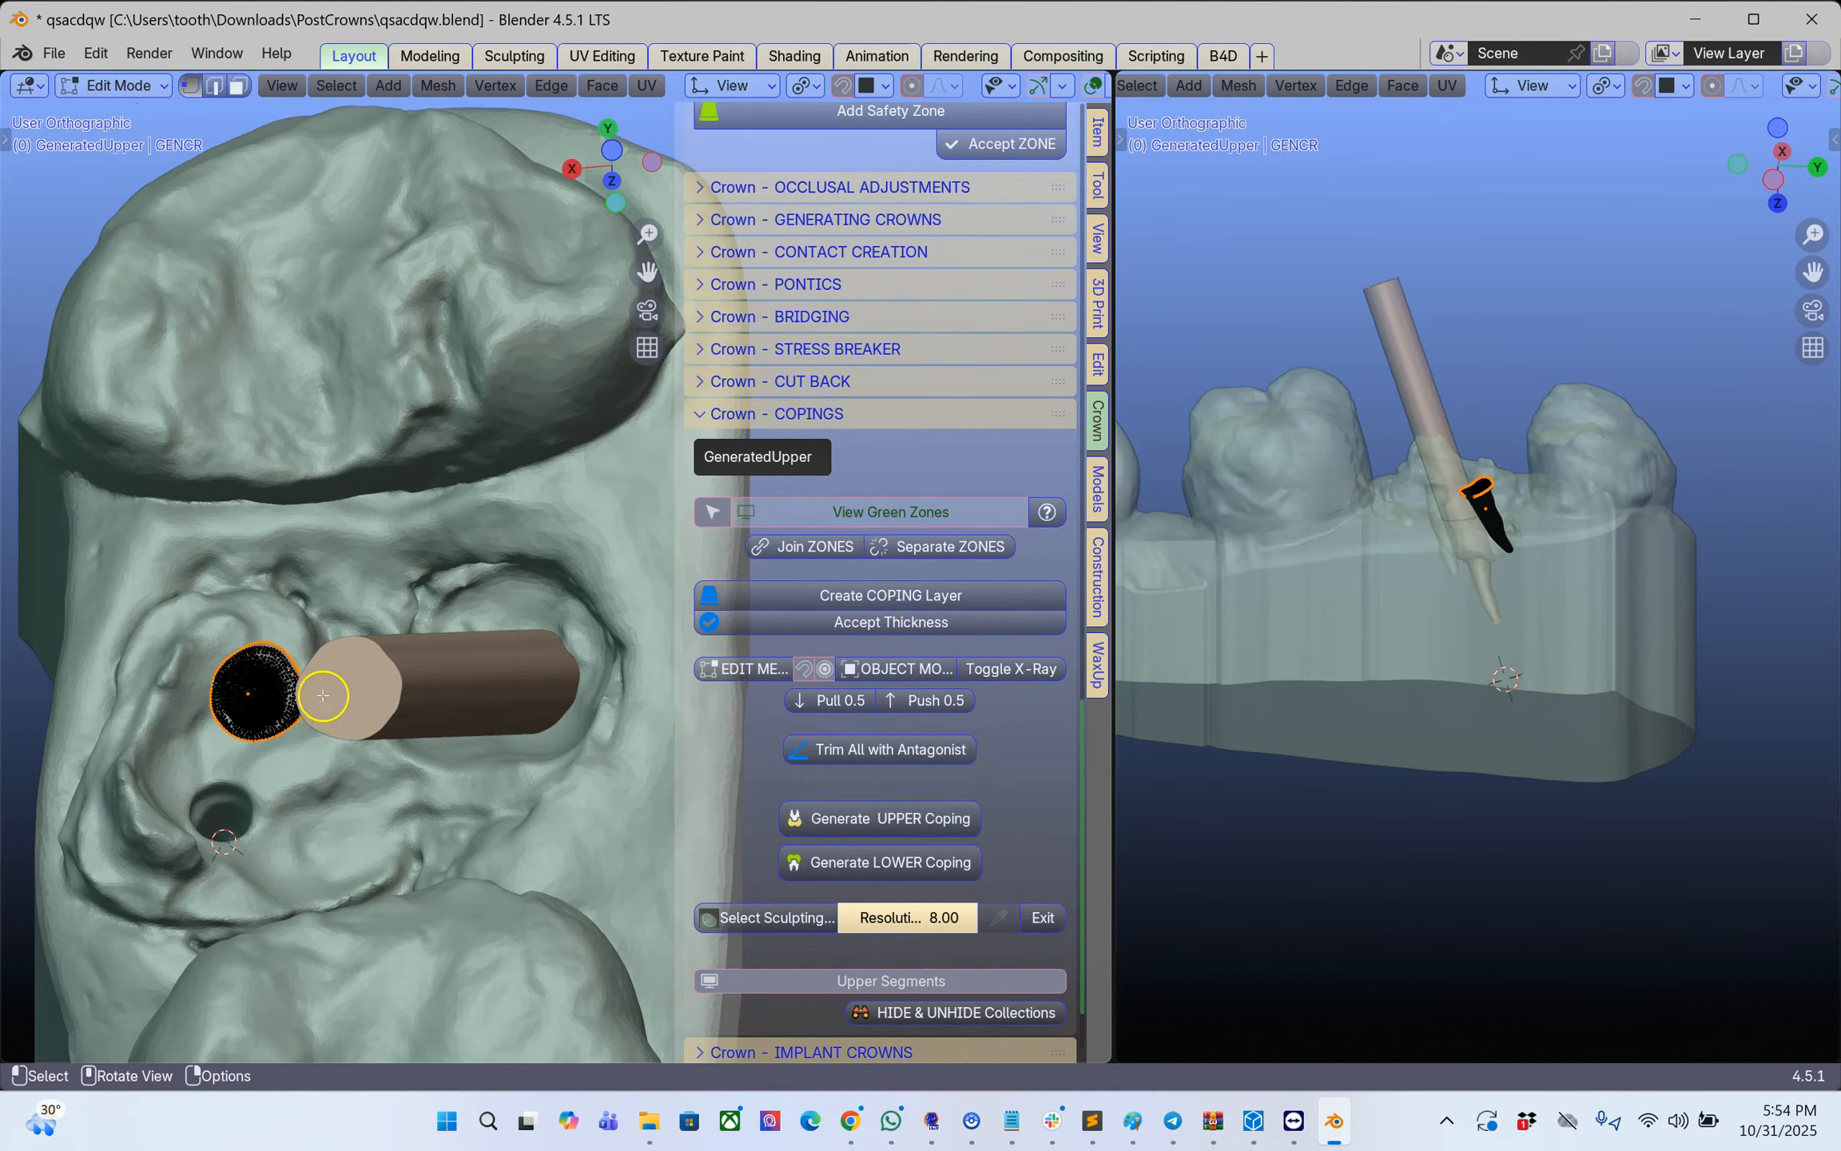
scroll(234, 708, "up", 3)
middle_click_drag(95, 715, 681, 586, "shift")
scroll(541, 608, "up", 3)
middle_click_drag(541, 607, 465, 571)
- Hide the second coping and reopen the first one in Edit Mode, looking straight down its post hole
key("Tab")
left_click(527, 472)
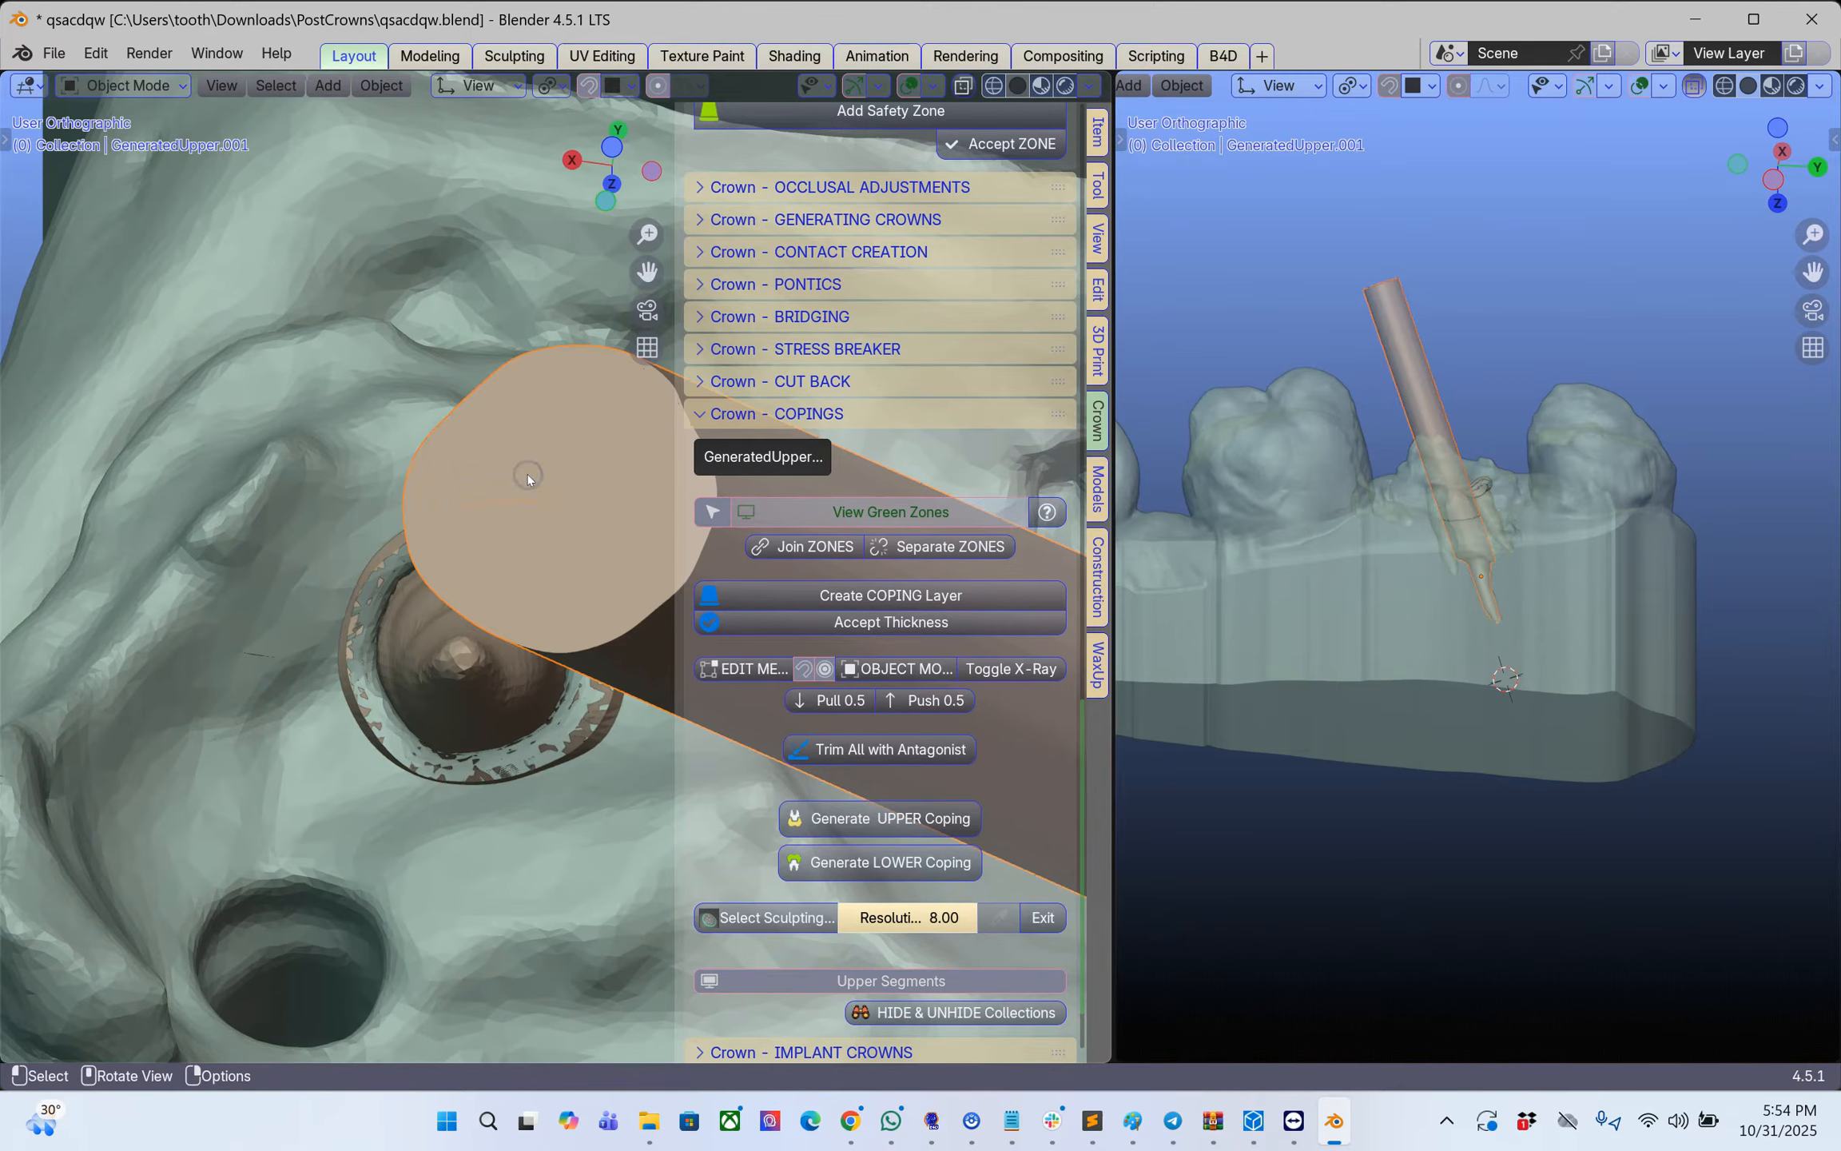
key("h")
left_click(540, 507)
key("Tab")
middle_click_drag(539, 507, 408, 573)
scroll(408, 573, "down", 2)
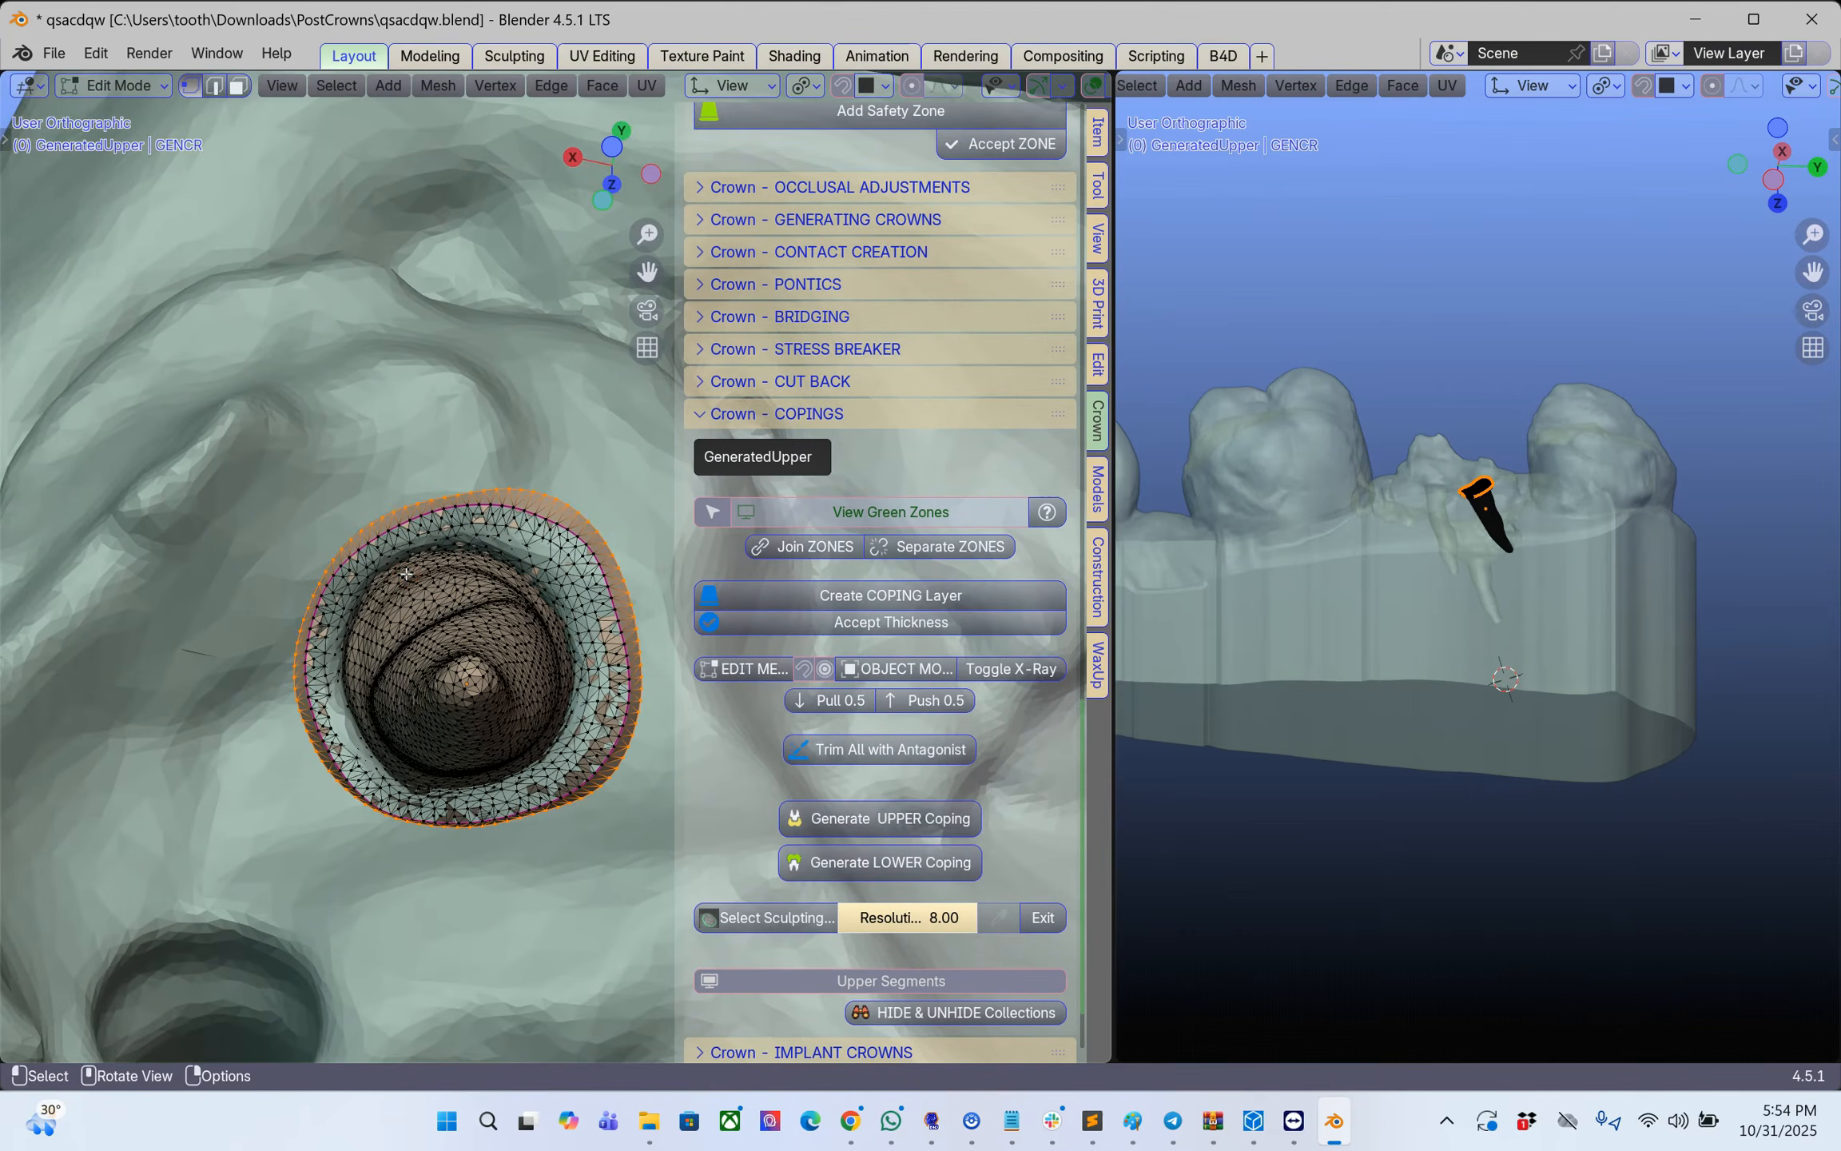
- Extrude the first coping's rim along the view's Z axis into a tube reaching above the neighbouring teeth
key("g")
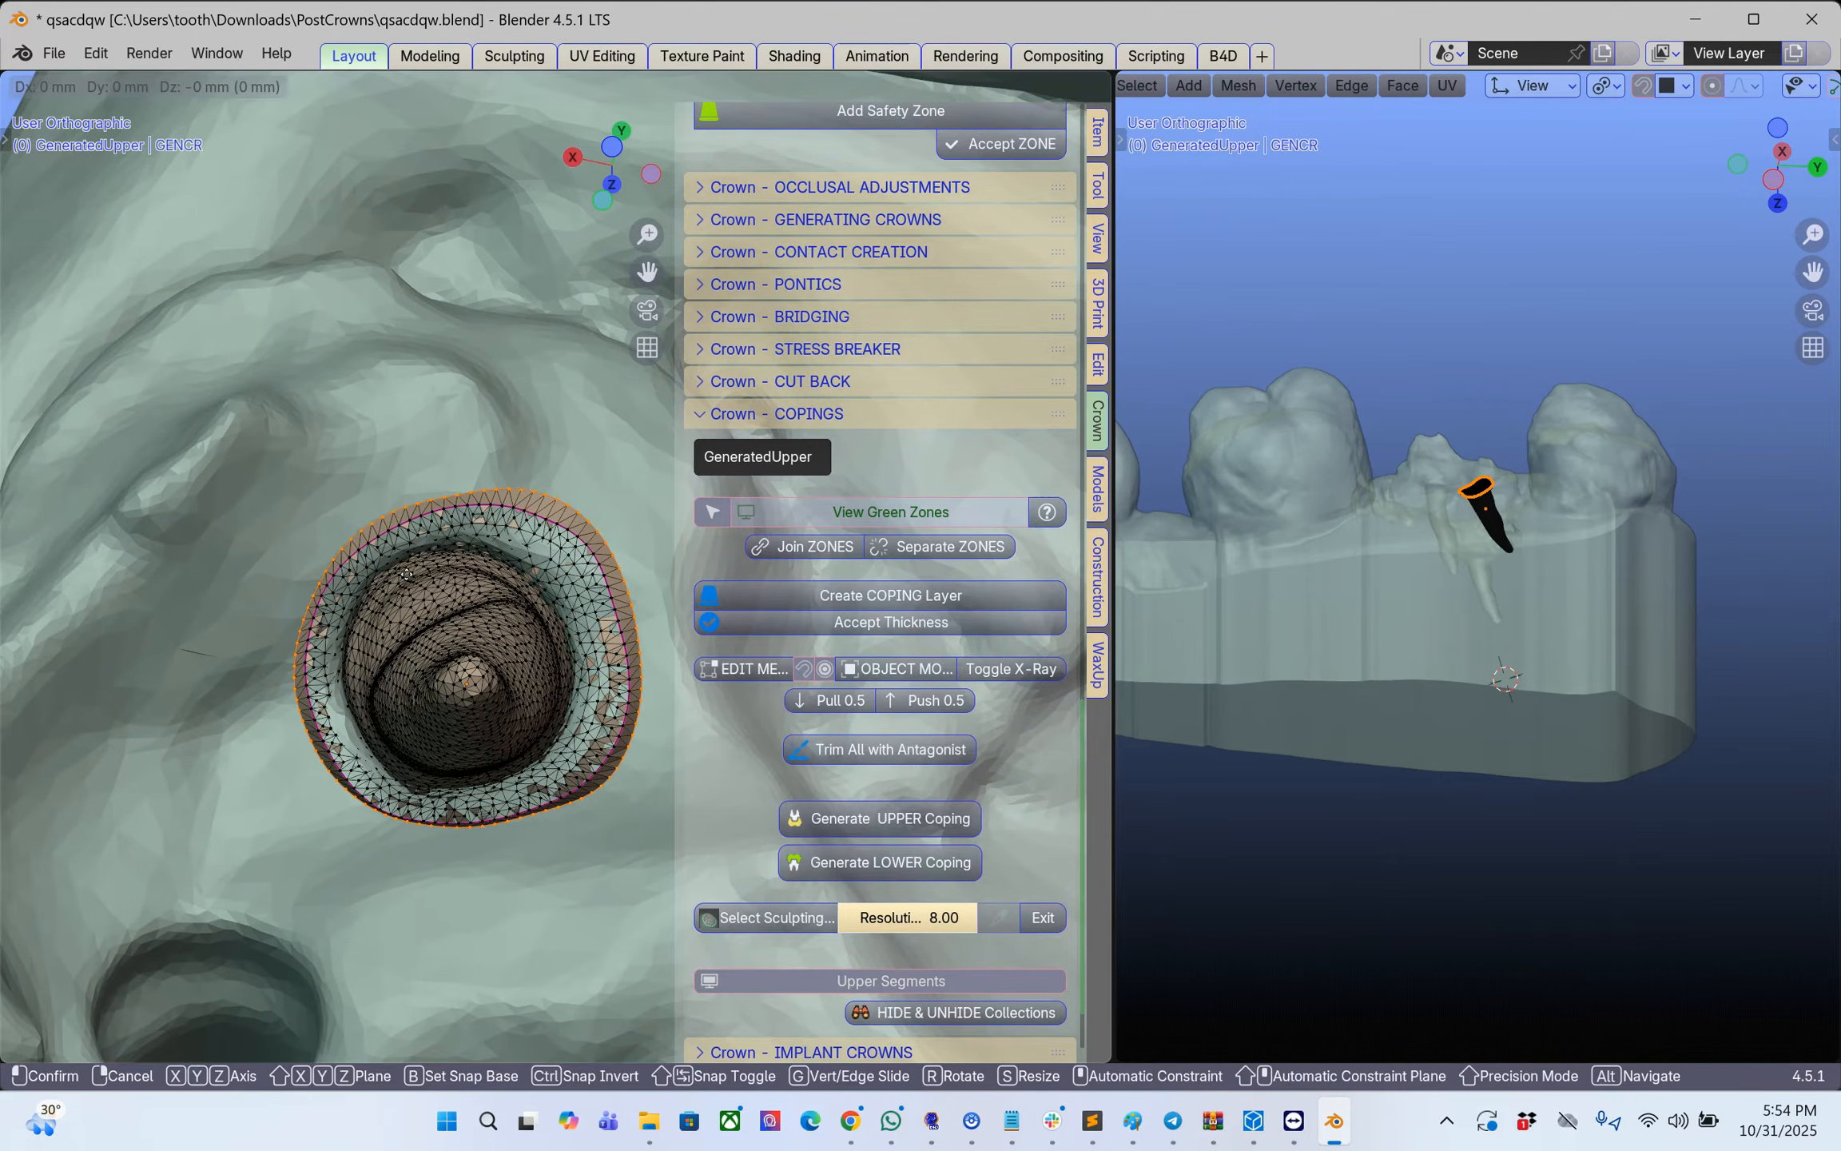
key("z")
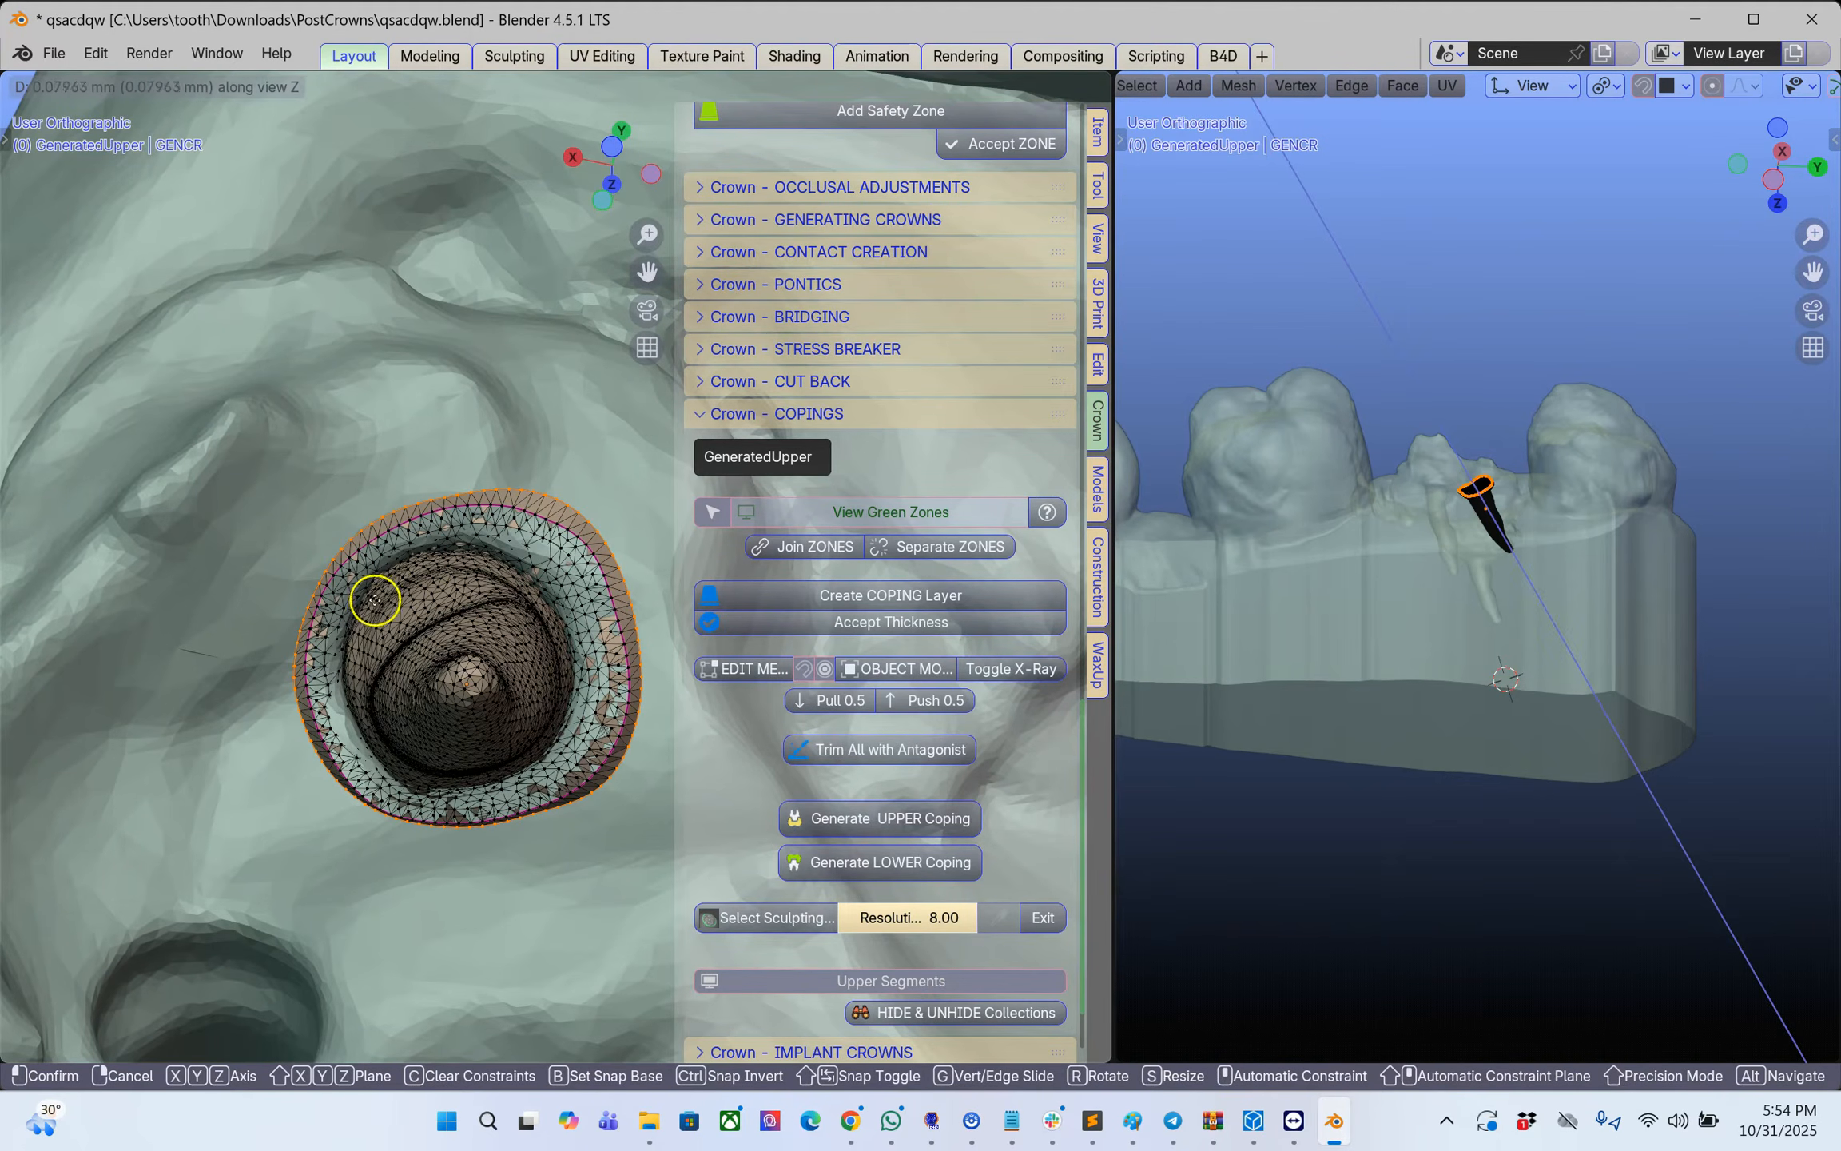
left_click(407, 909)
- Scale the first coping's tube end to 0 along the view's Z axis, fill it with a face and leave Edit Mode
type("s")
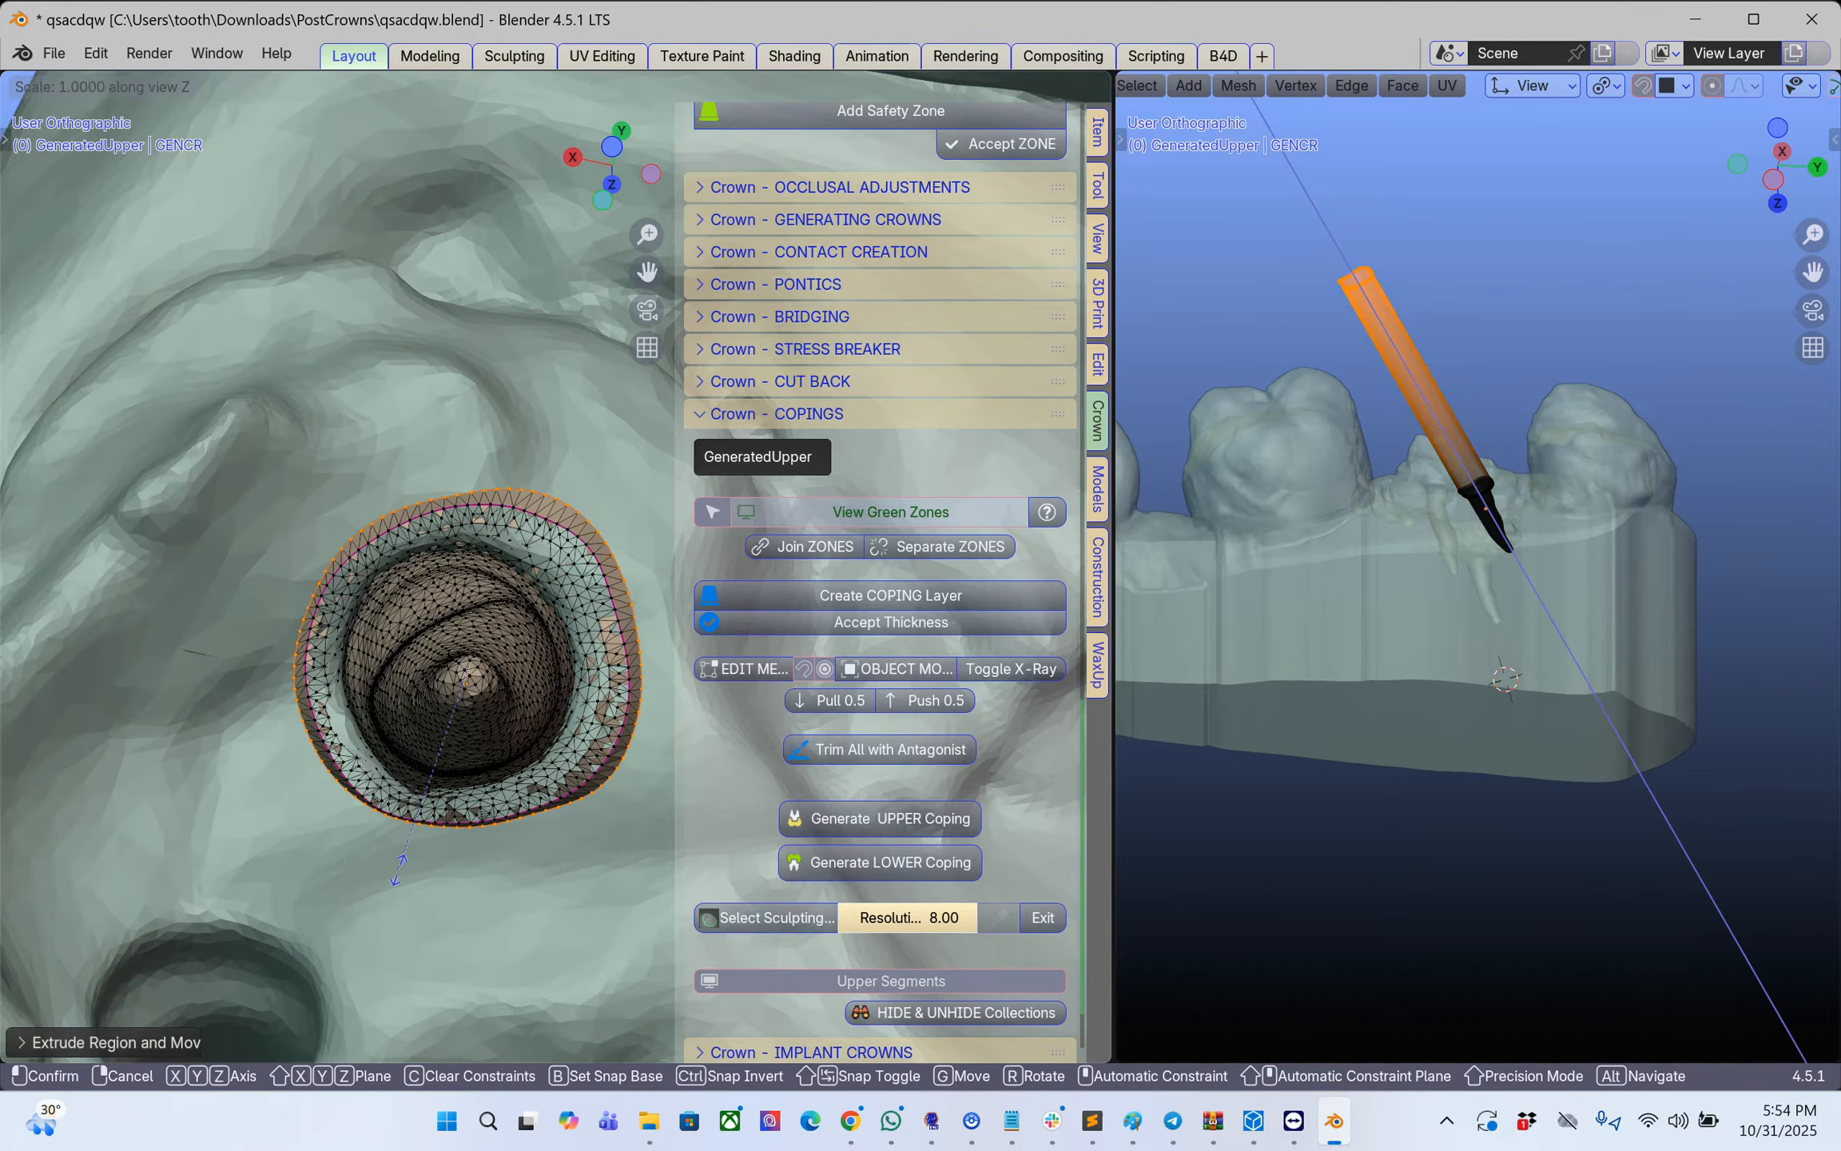
type("0")
key("Return")
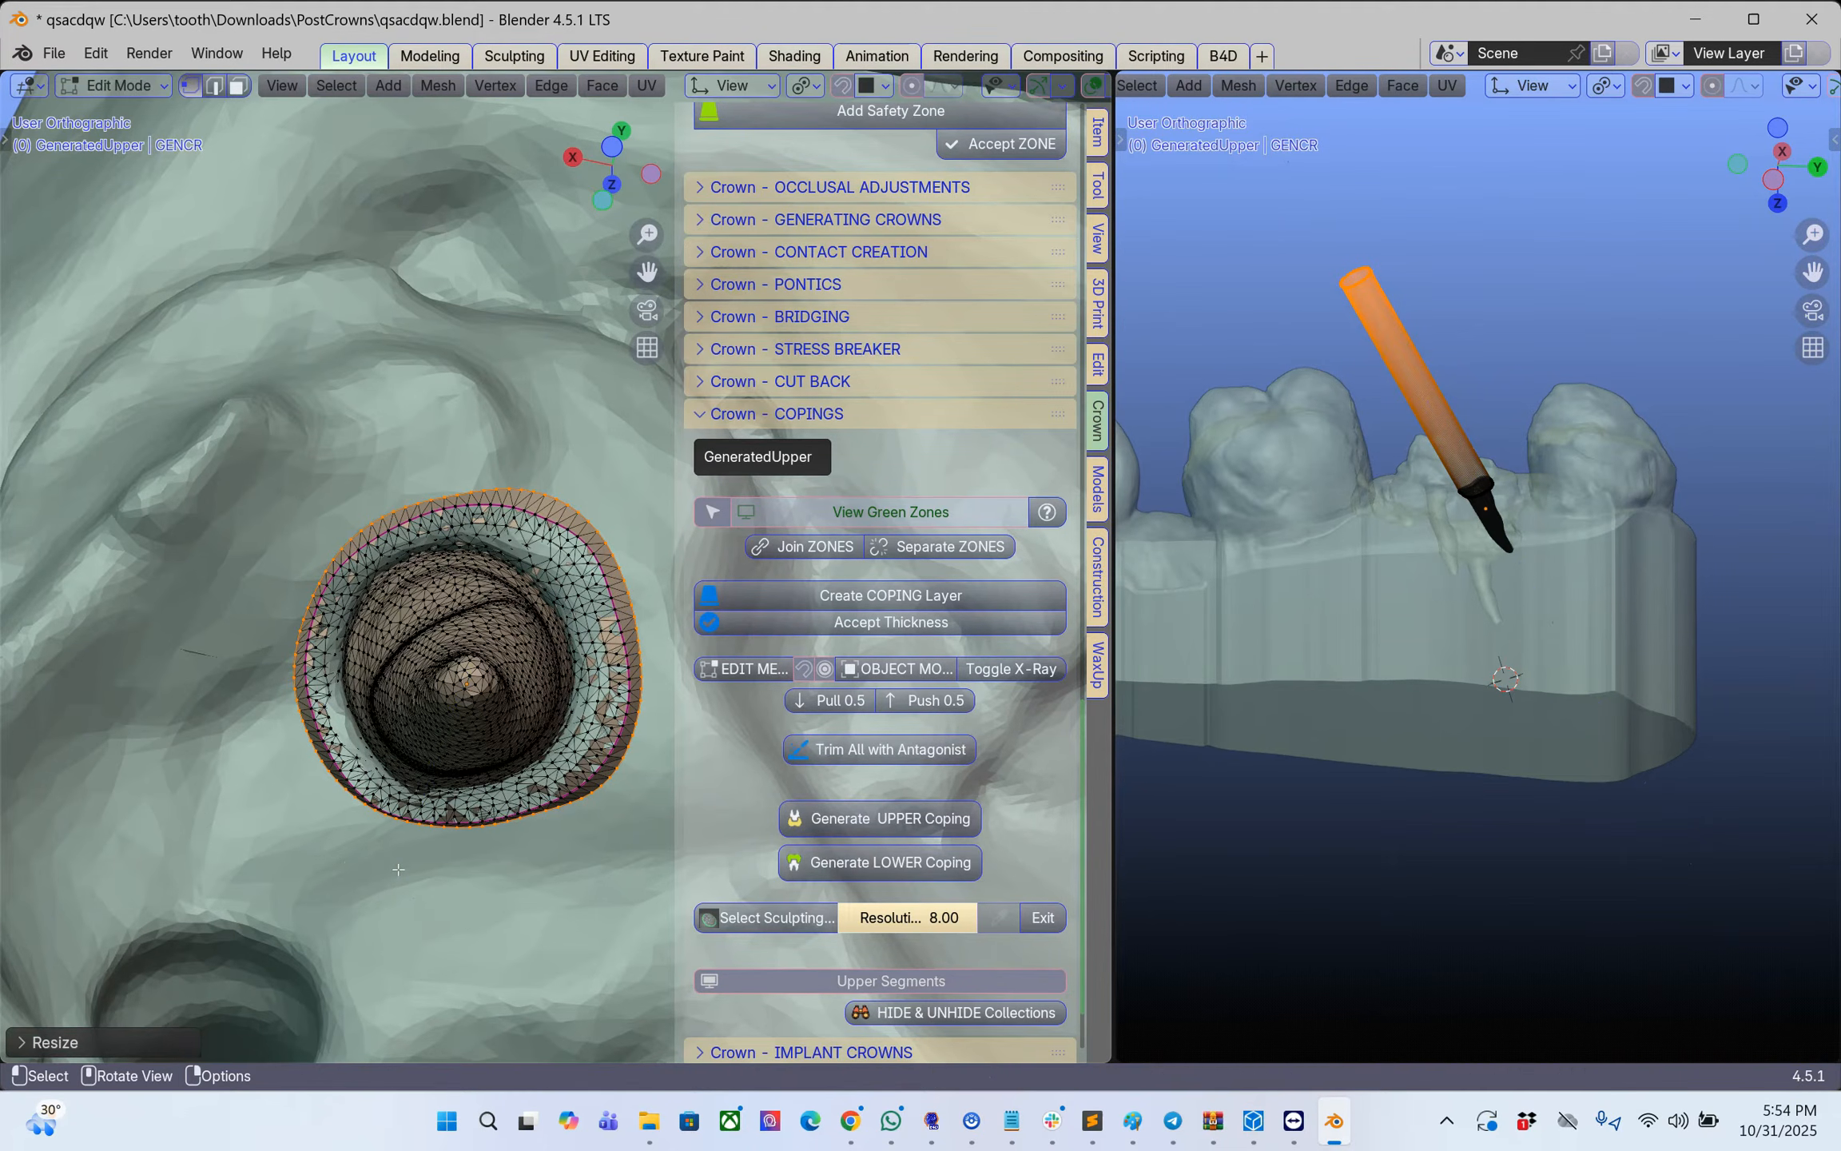
key("a")
key("Tab")
- Reveal the hidden second coping and enlarge the main view to examine how the two tubes cross above the tooth
middle_click_drag(398, 868, 557, 782)
key("alt+h")
key("ctrl+space")
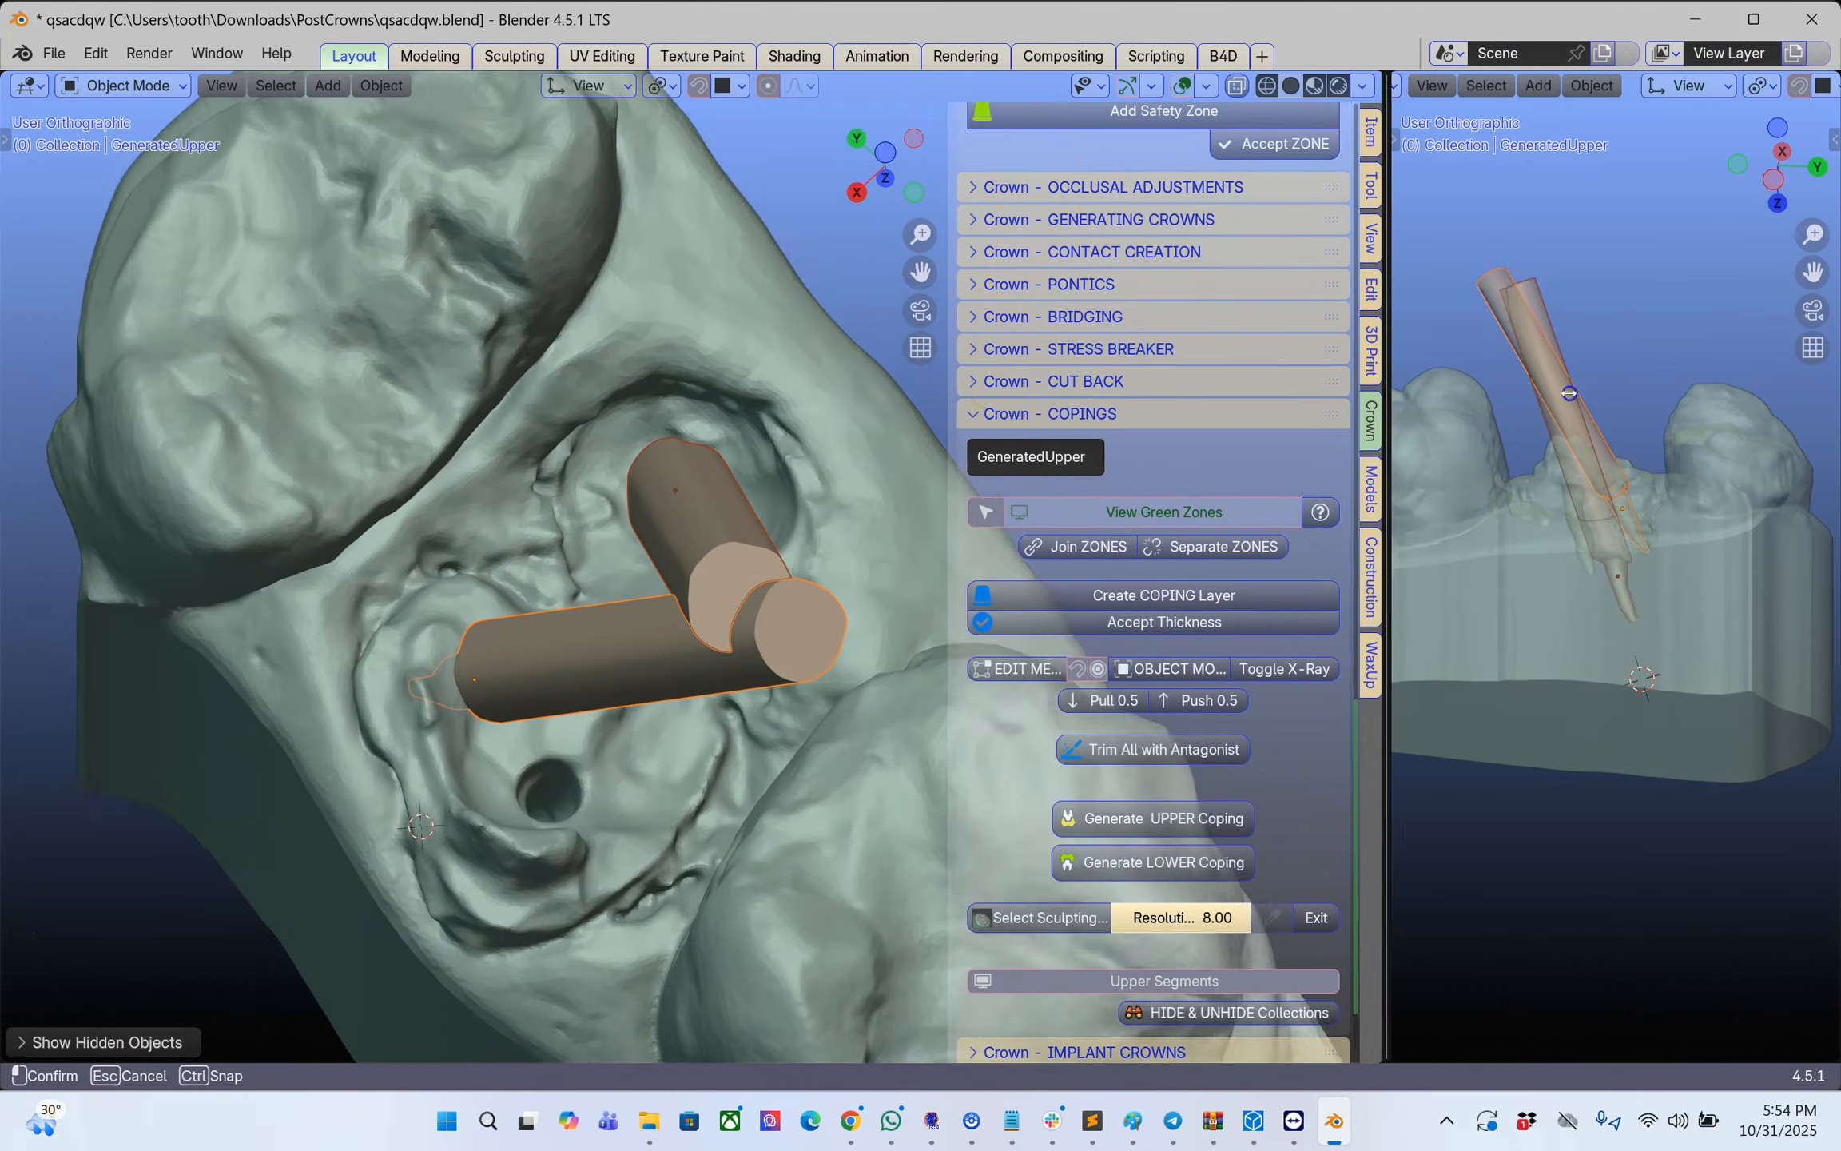
middle_click_drag(463, 694, 612, 685)
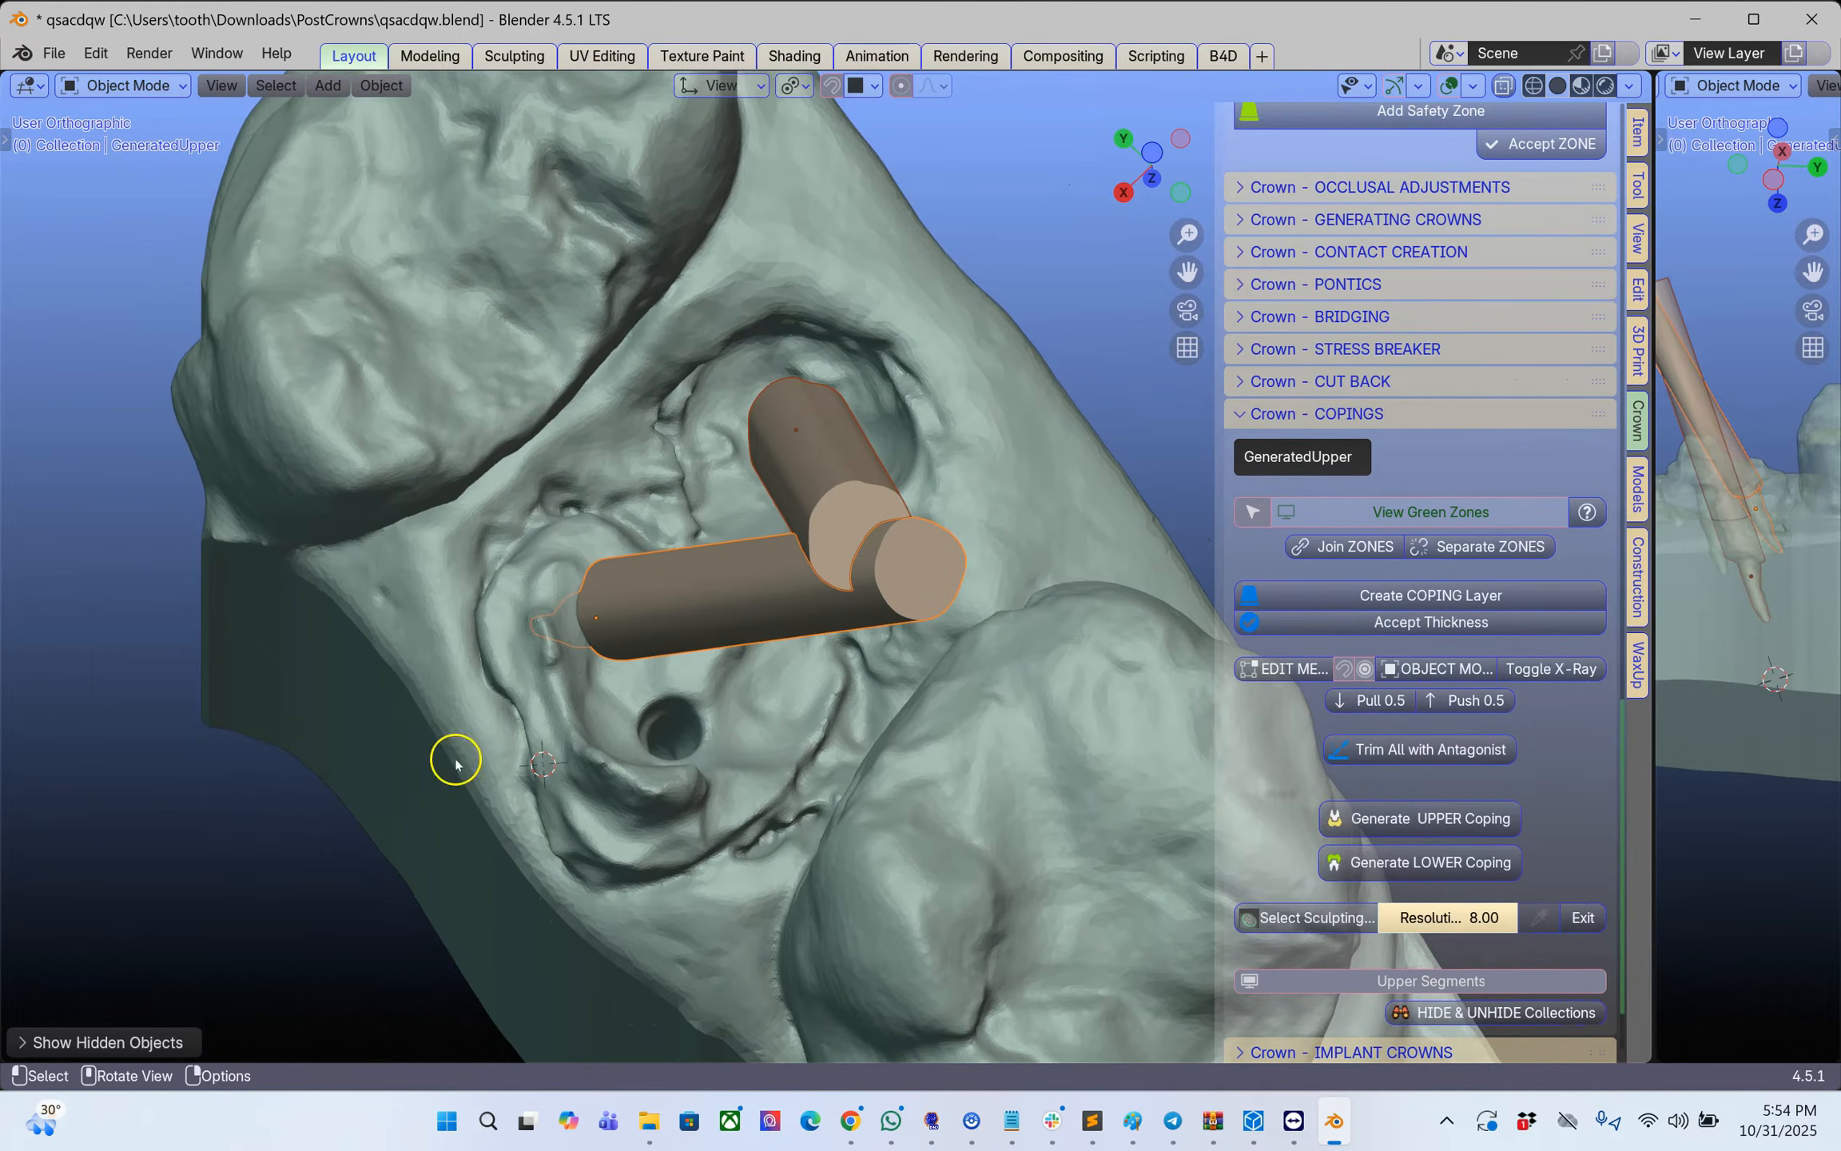
mouse_move(610, 808)
middle_mouse_down()
mouse_move(709, 701)
mouse_move(628, 767)
mouse_move(604, 818)
middle_mouse_up()
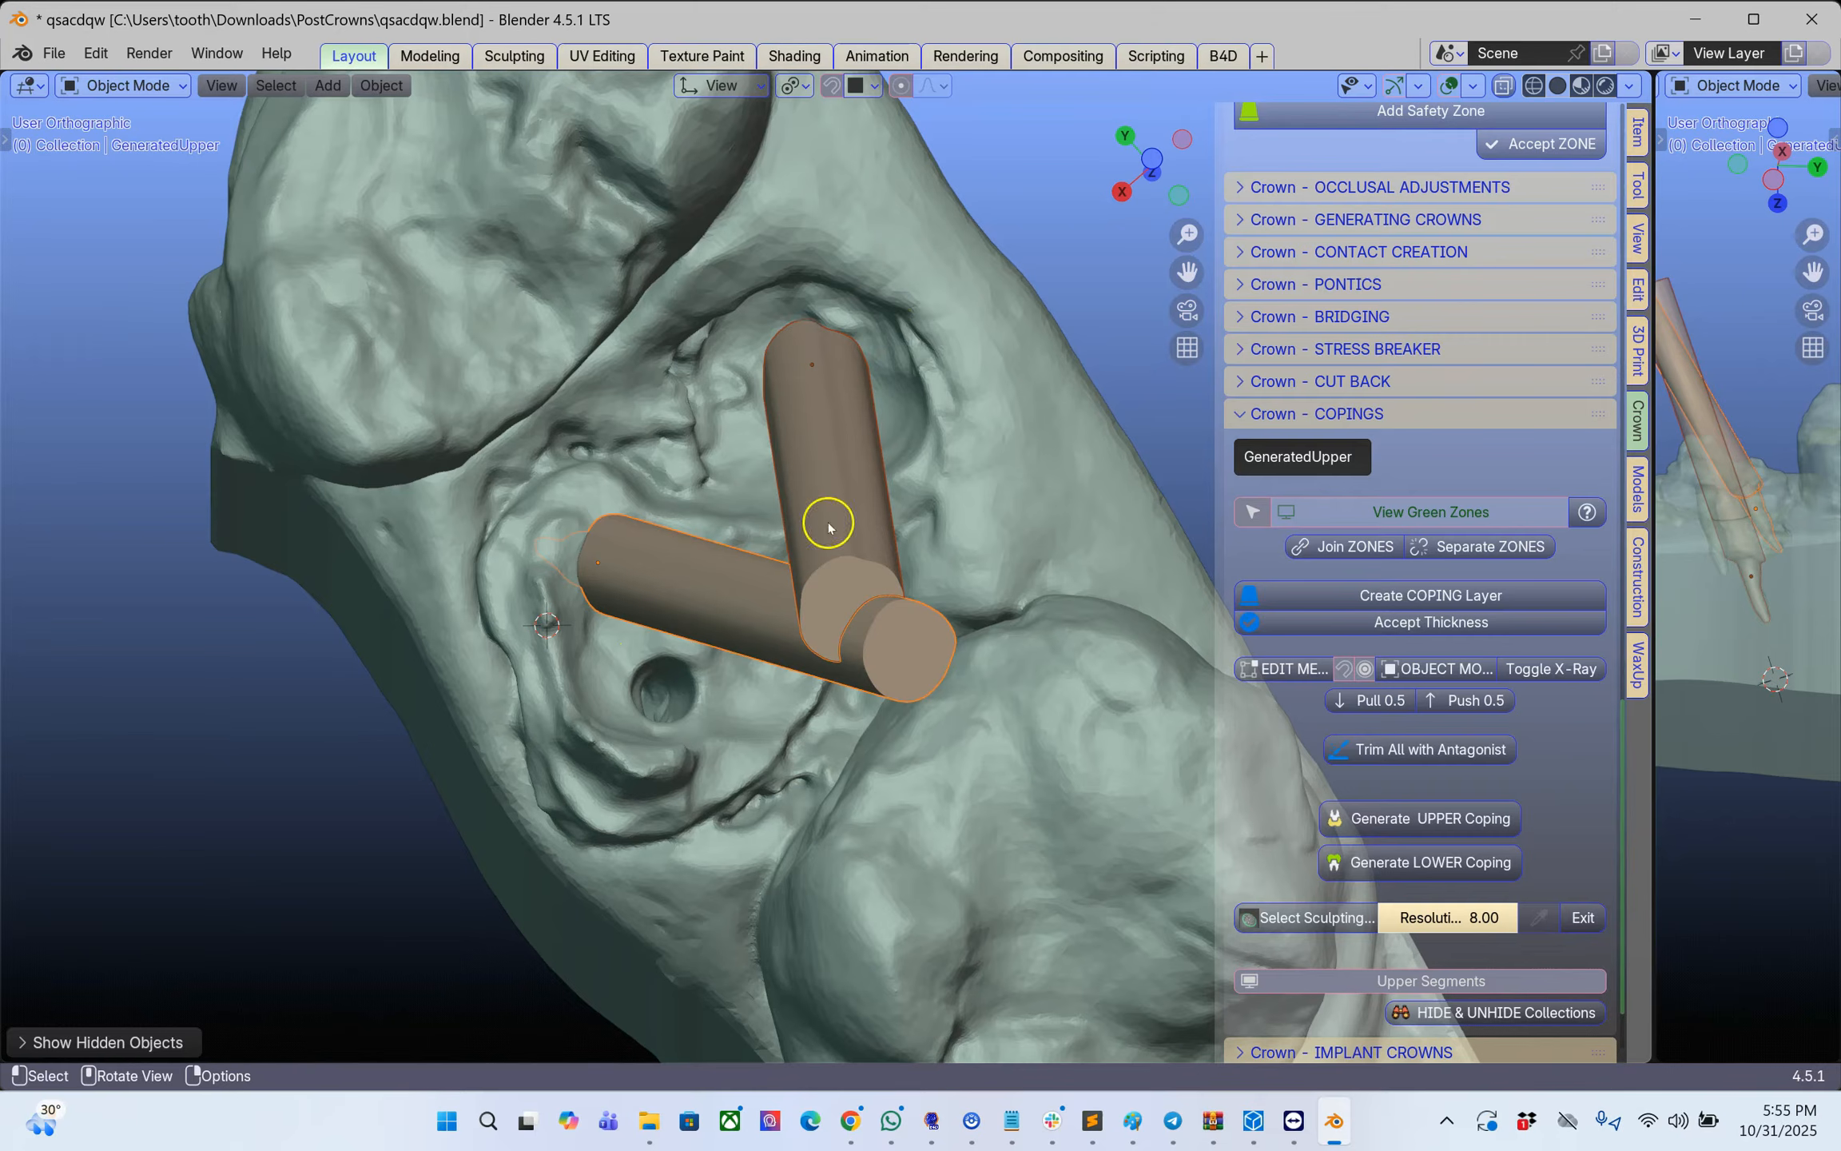
middle_click_drag(671, 519, 718, 454)
scroll(701, 521, "down", 1)
scroll(708, 526, "up", 2)
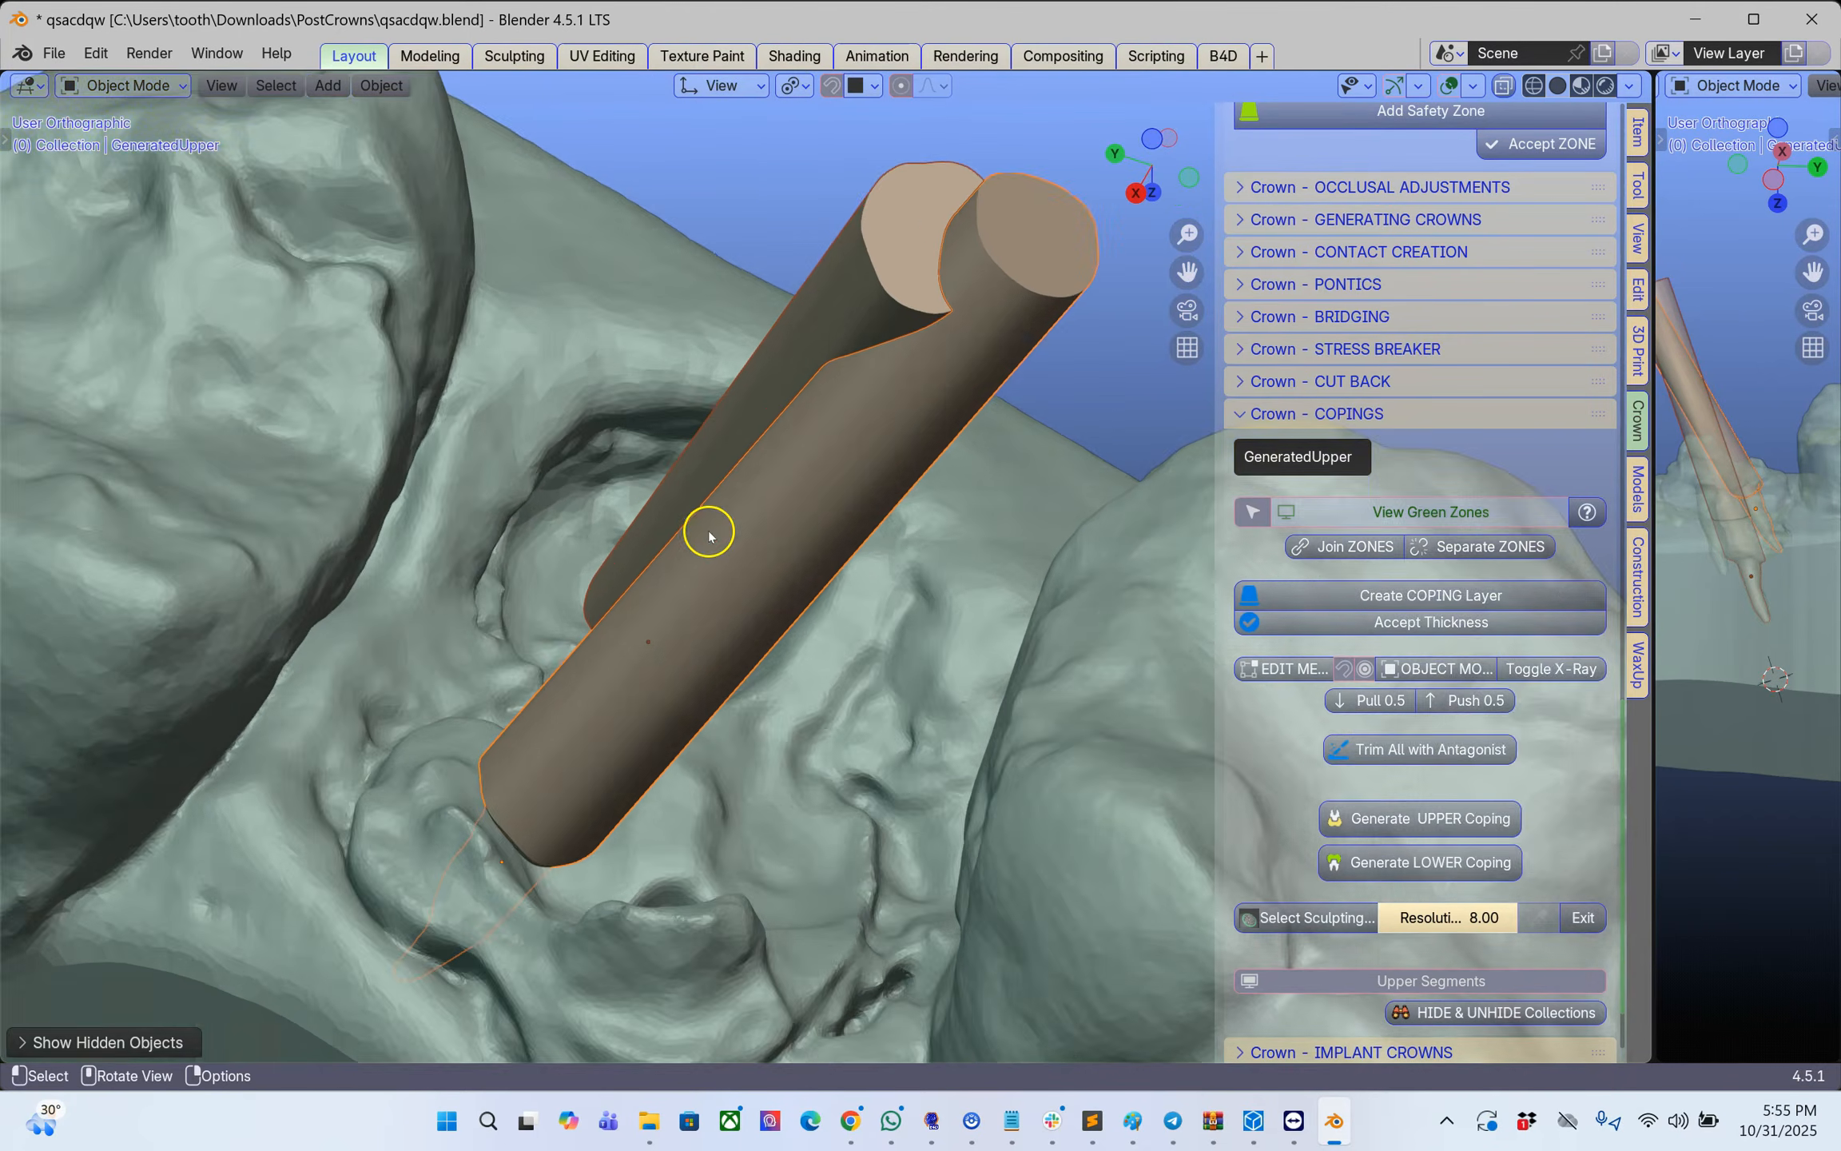
scroll(708, 528, "down", 1)
middle_click_drag(715, 637, 537, 629)
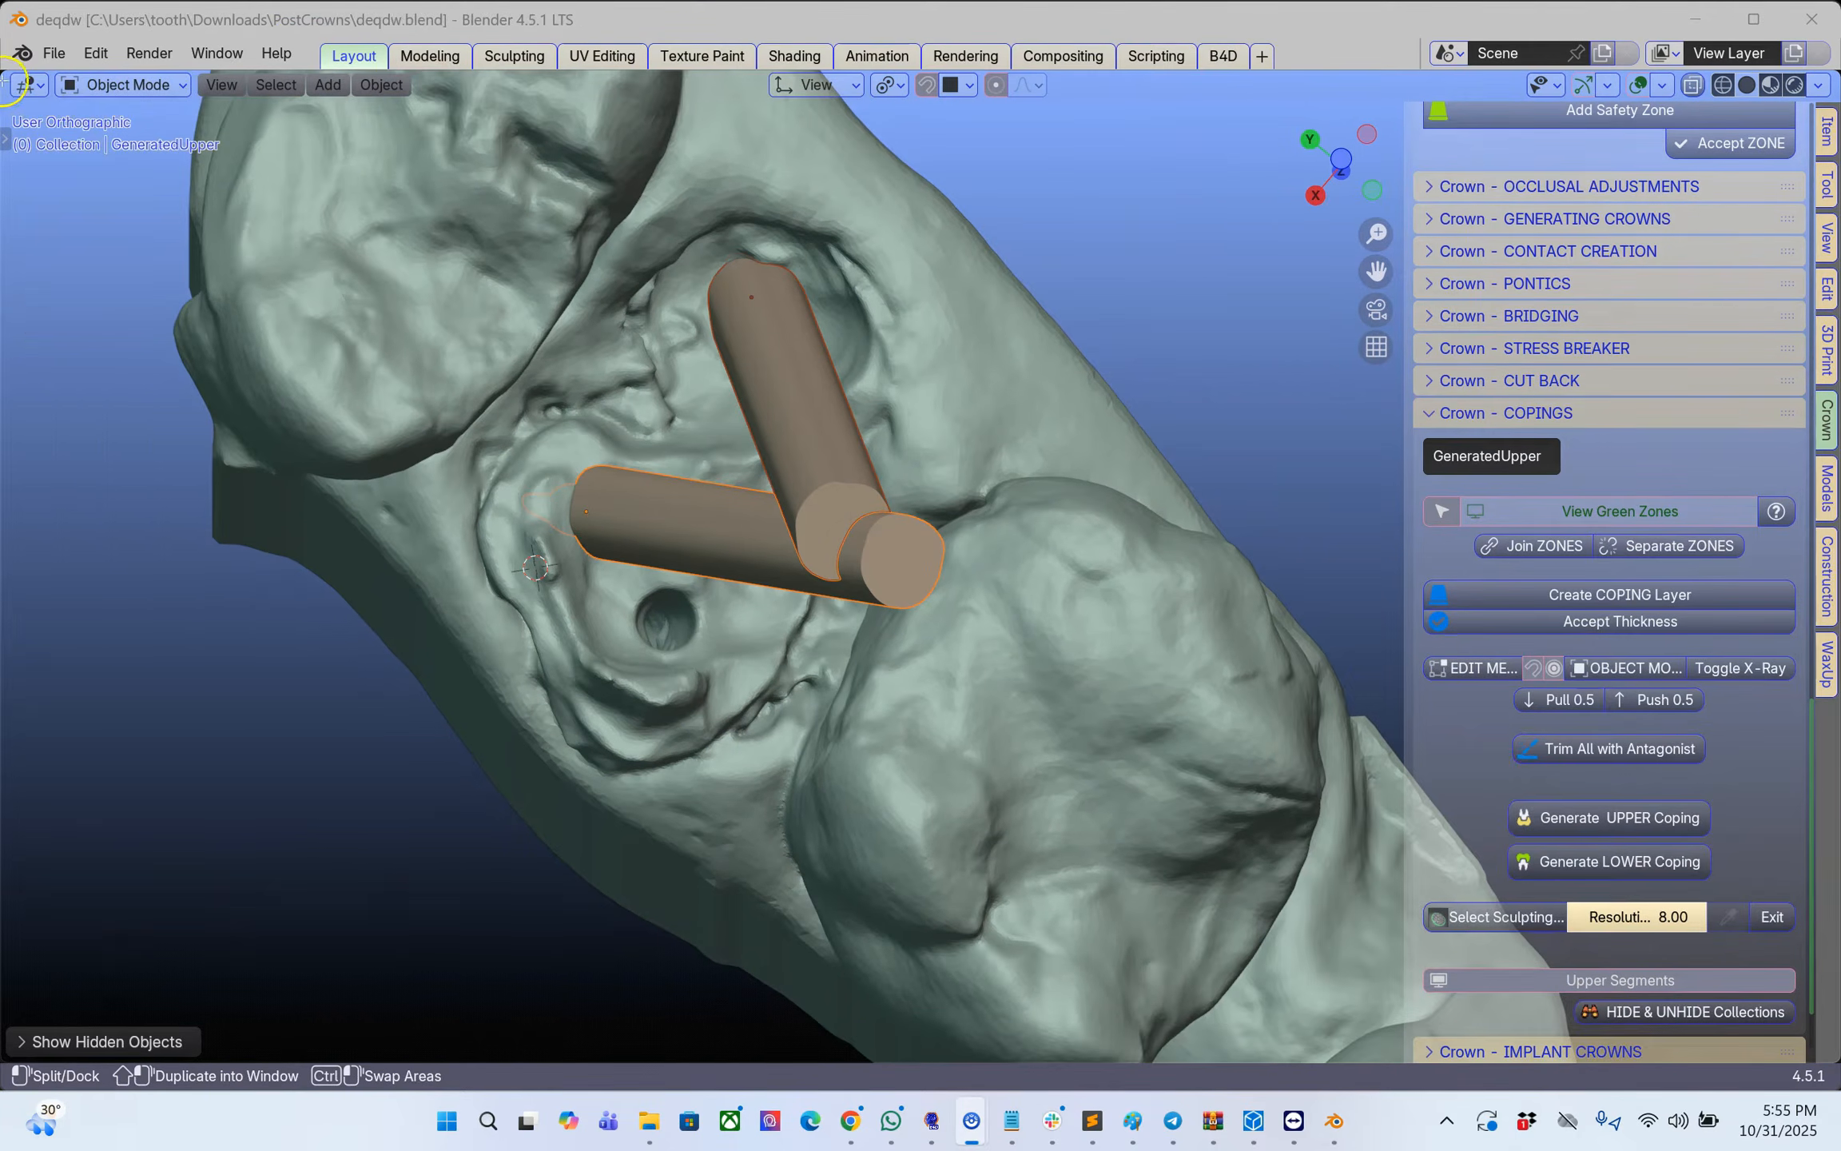
- Split off a new area beside the 3D view, turn it into an Outliner, and deselect both copings
left_click_drag(8, 79, 452, 95)
left_click(28, 85)
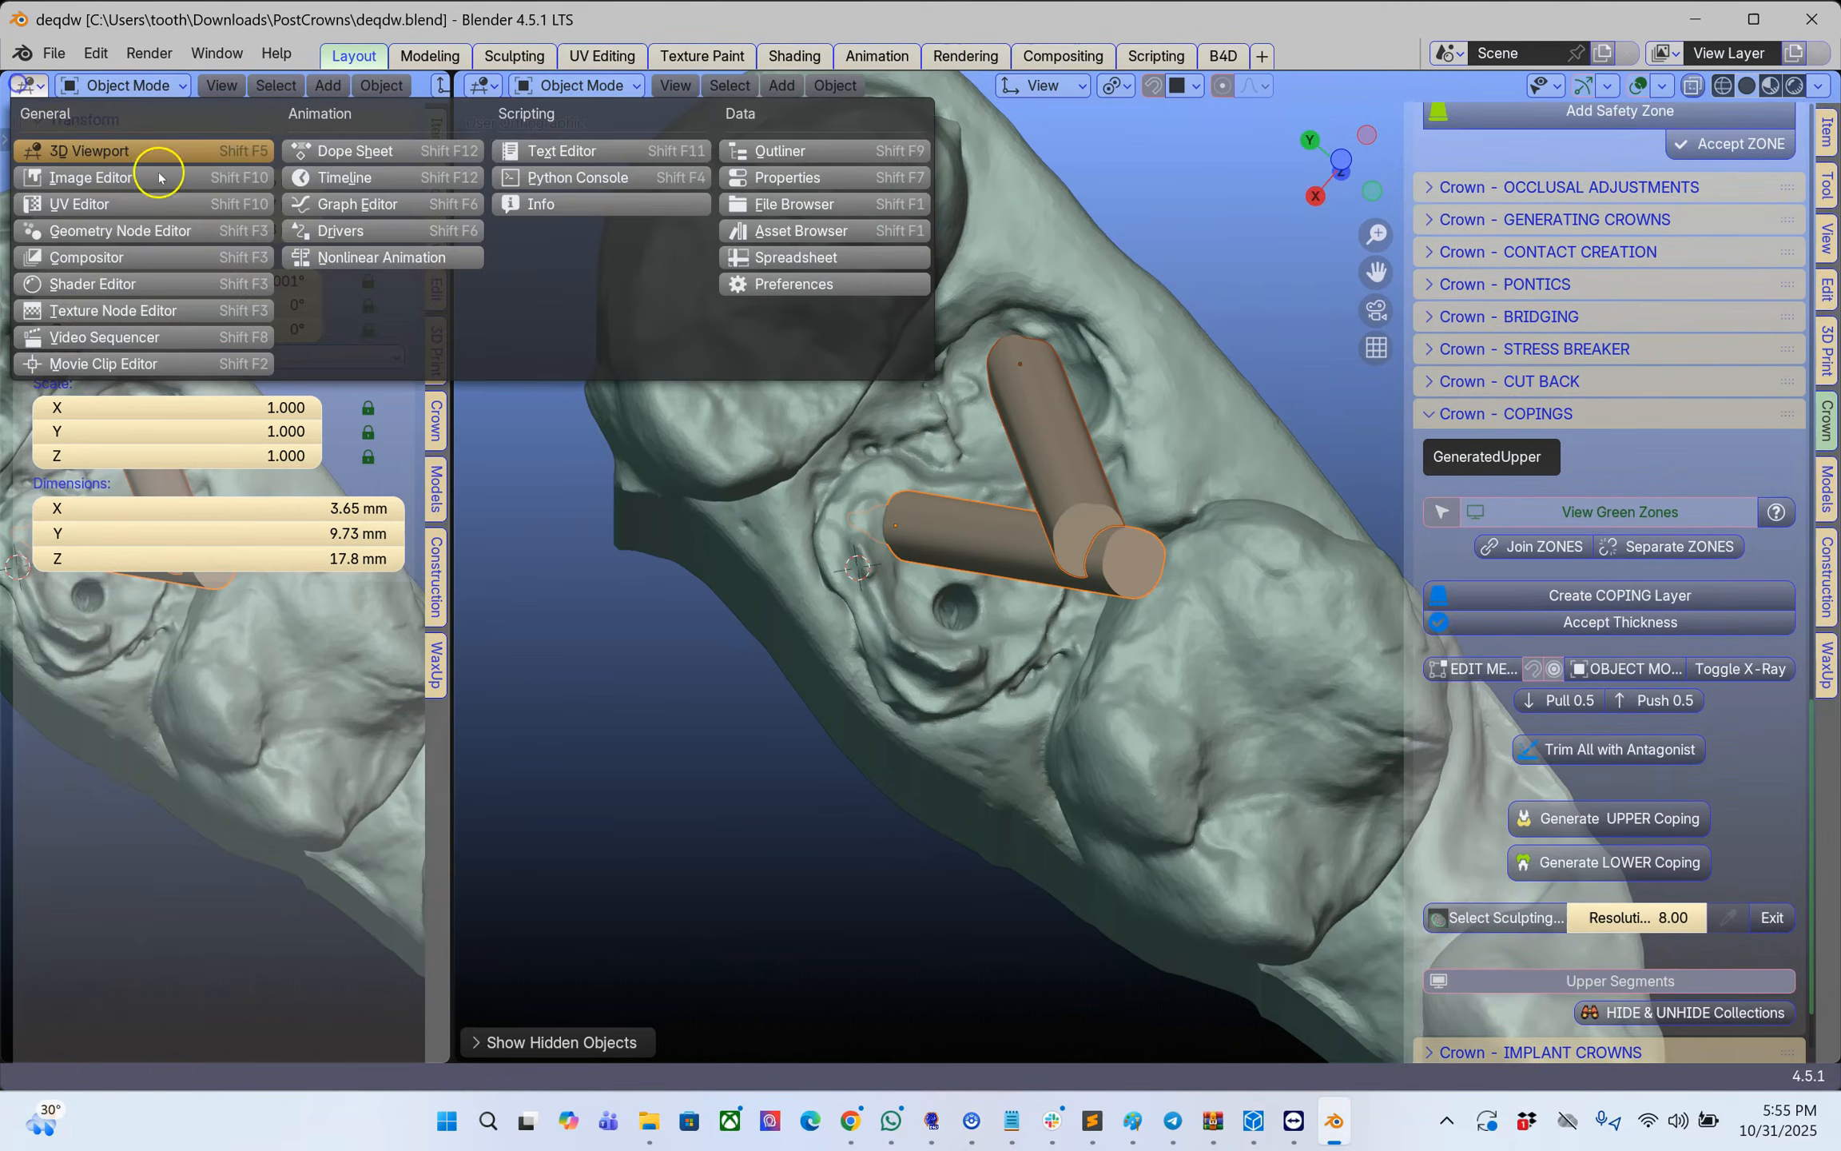
left_click(766, 150)
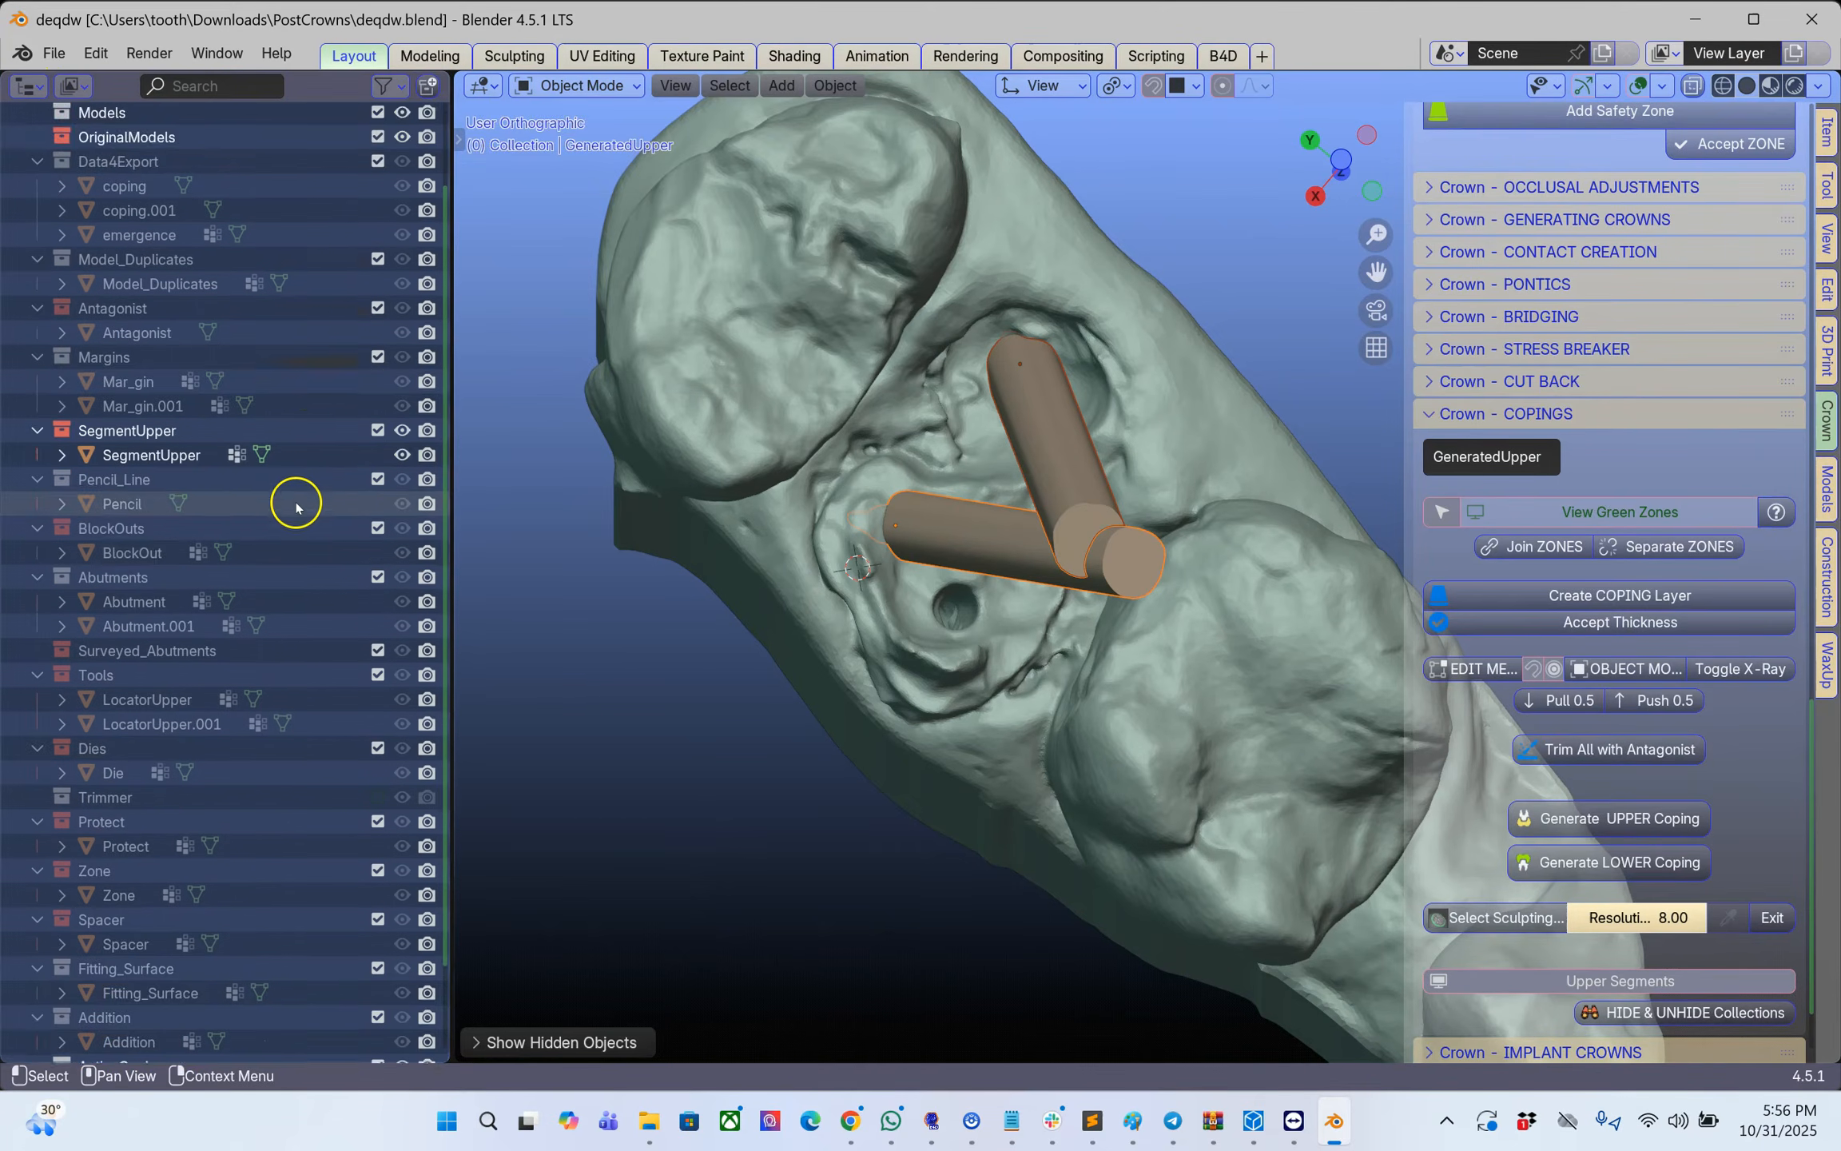
scroll(296, 504, "down", 3)
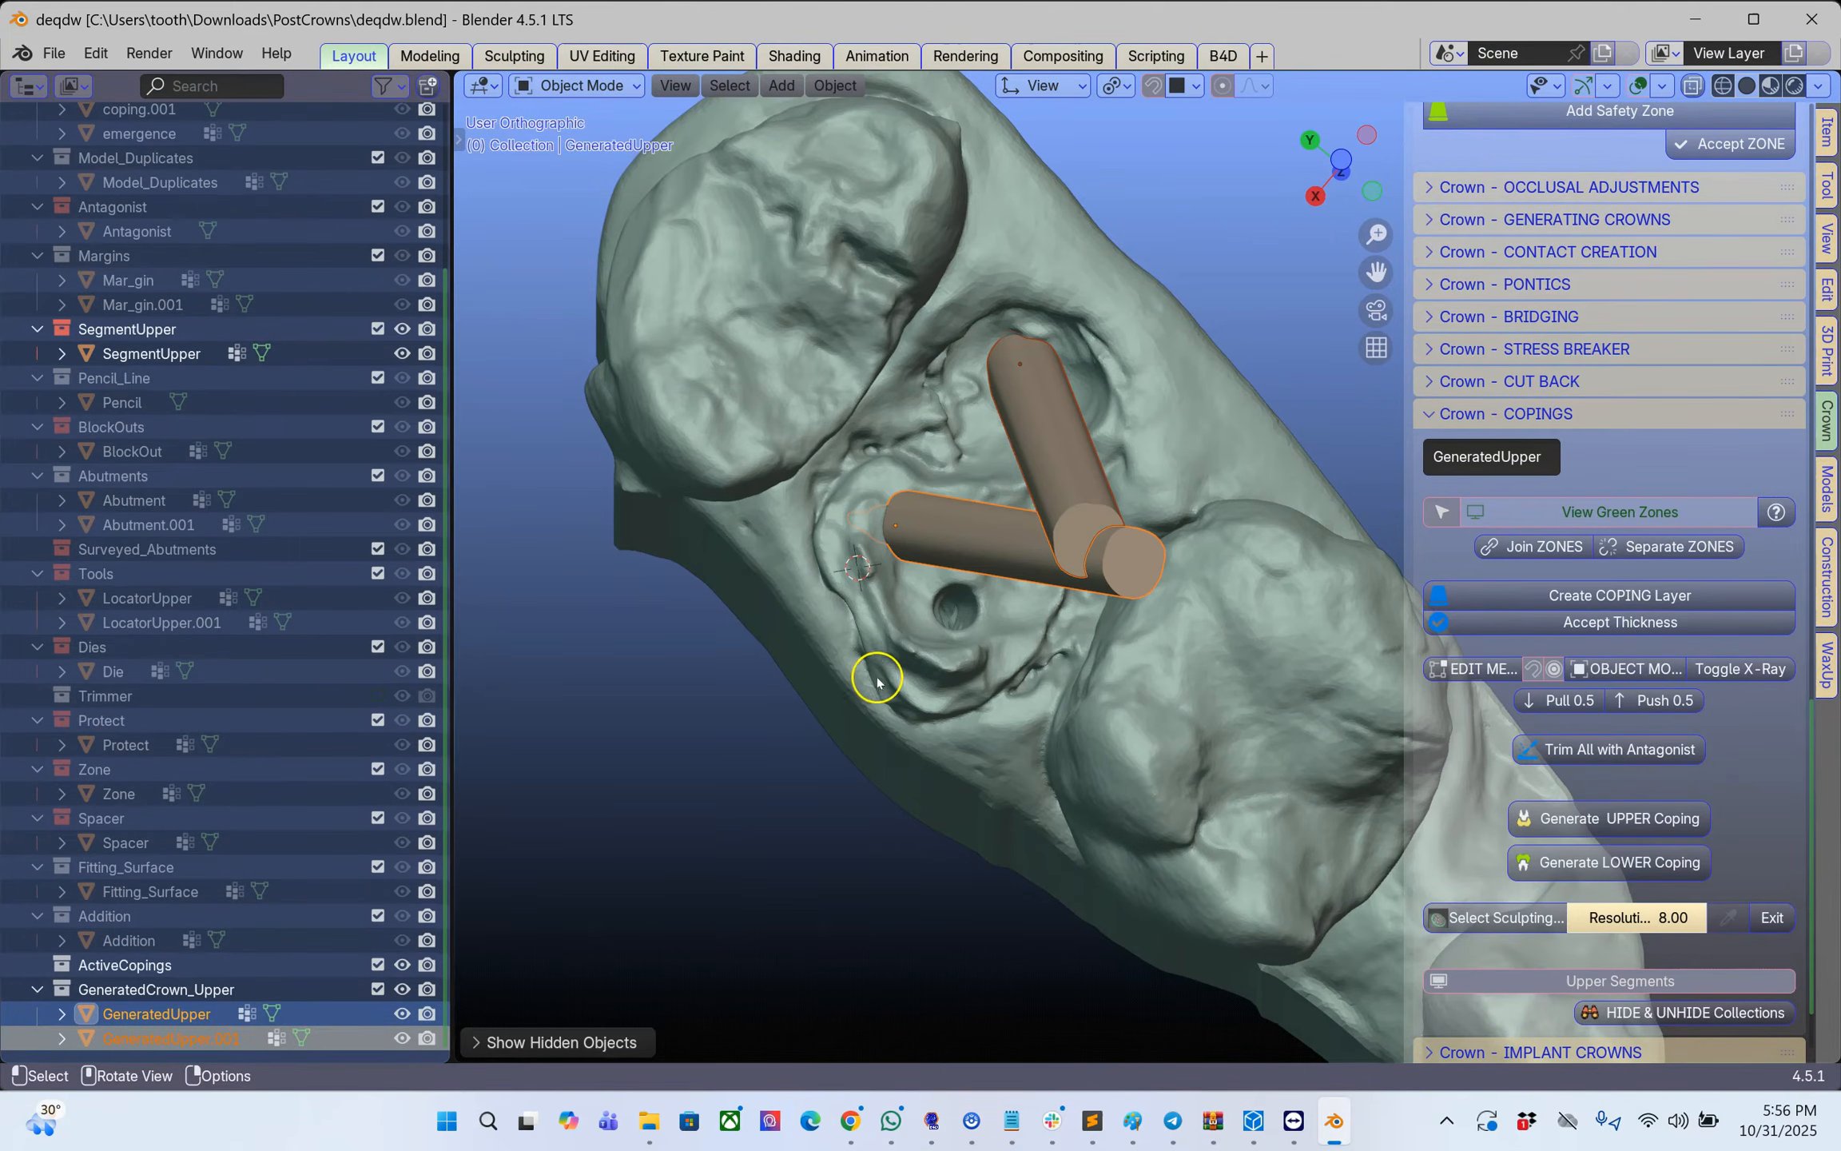
middle_click_drag(879, 674, 983, 512)
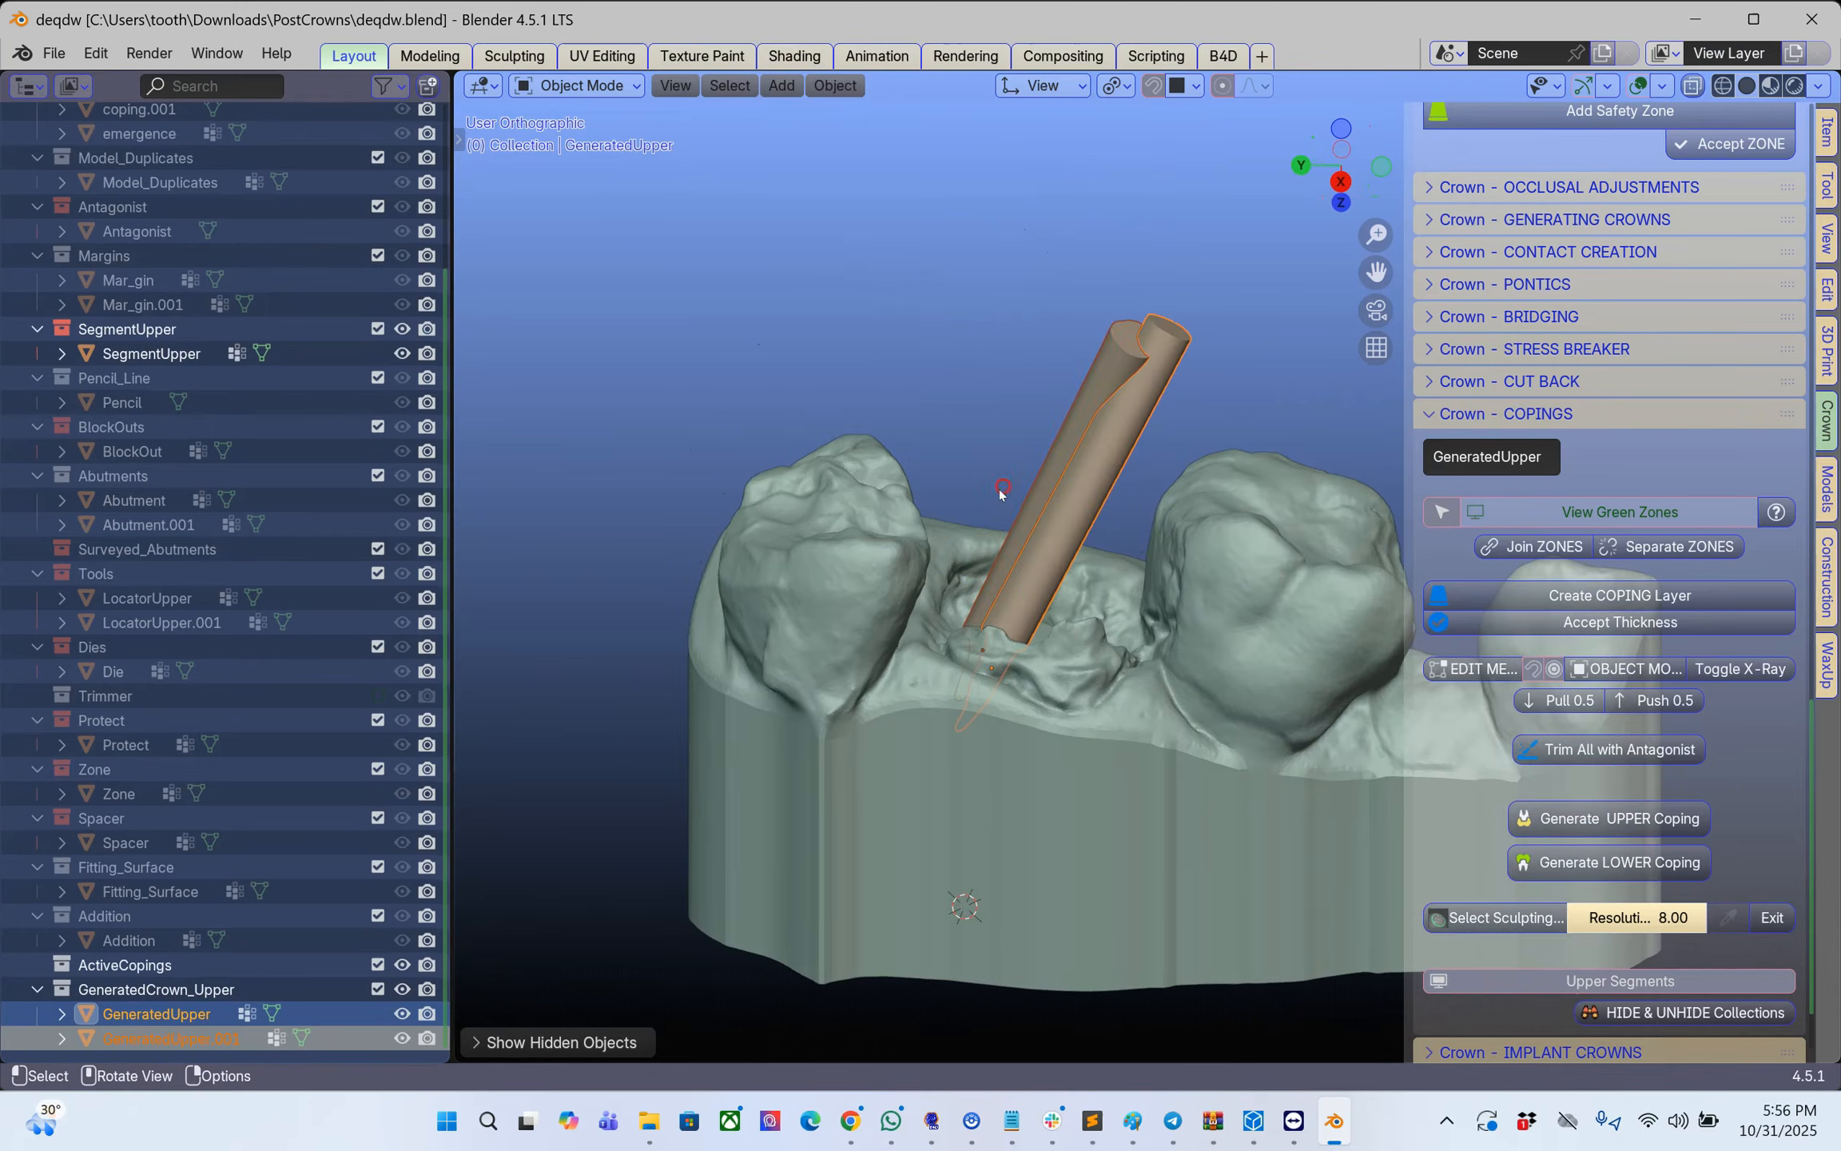
scroll(958, 561, "up", 2)
scroll(958, 561, "up", 1)
scroll(954, 564, "down", 2)
middle_click_drag(1034, 583, 888, 543, "shift")
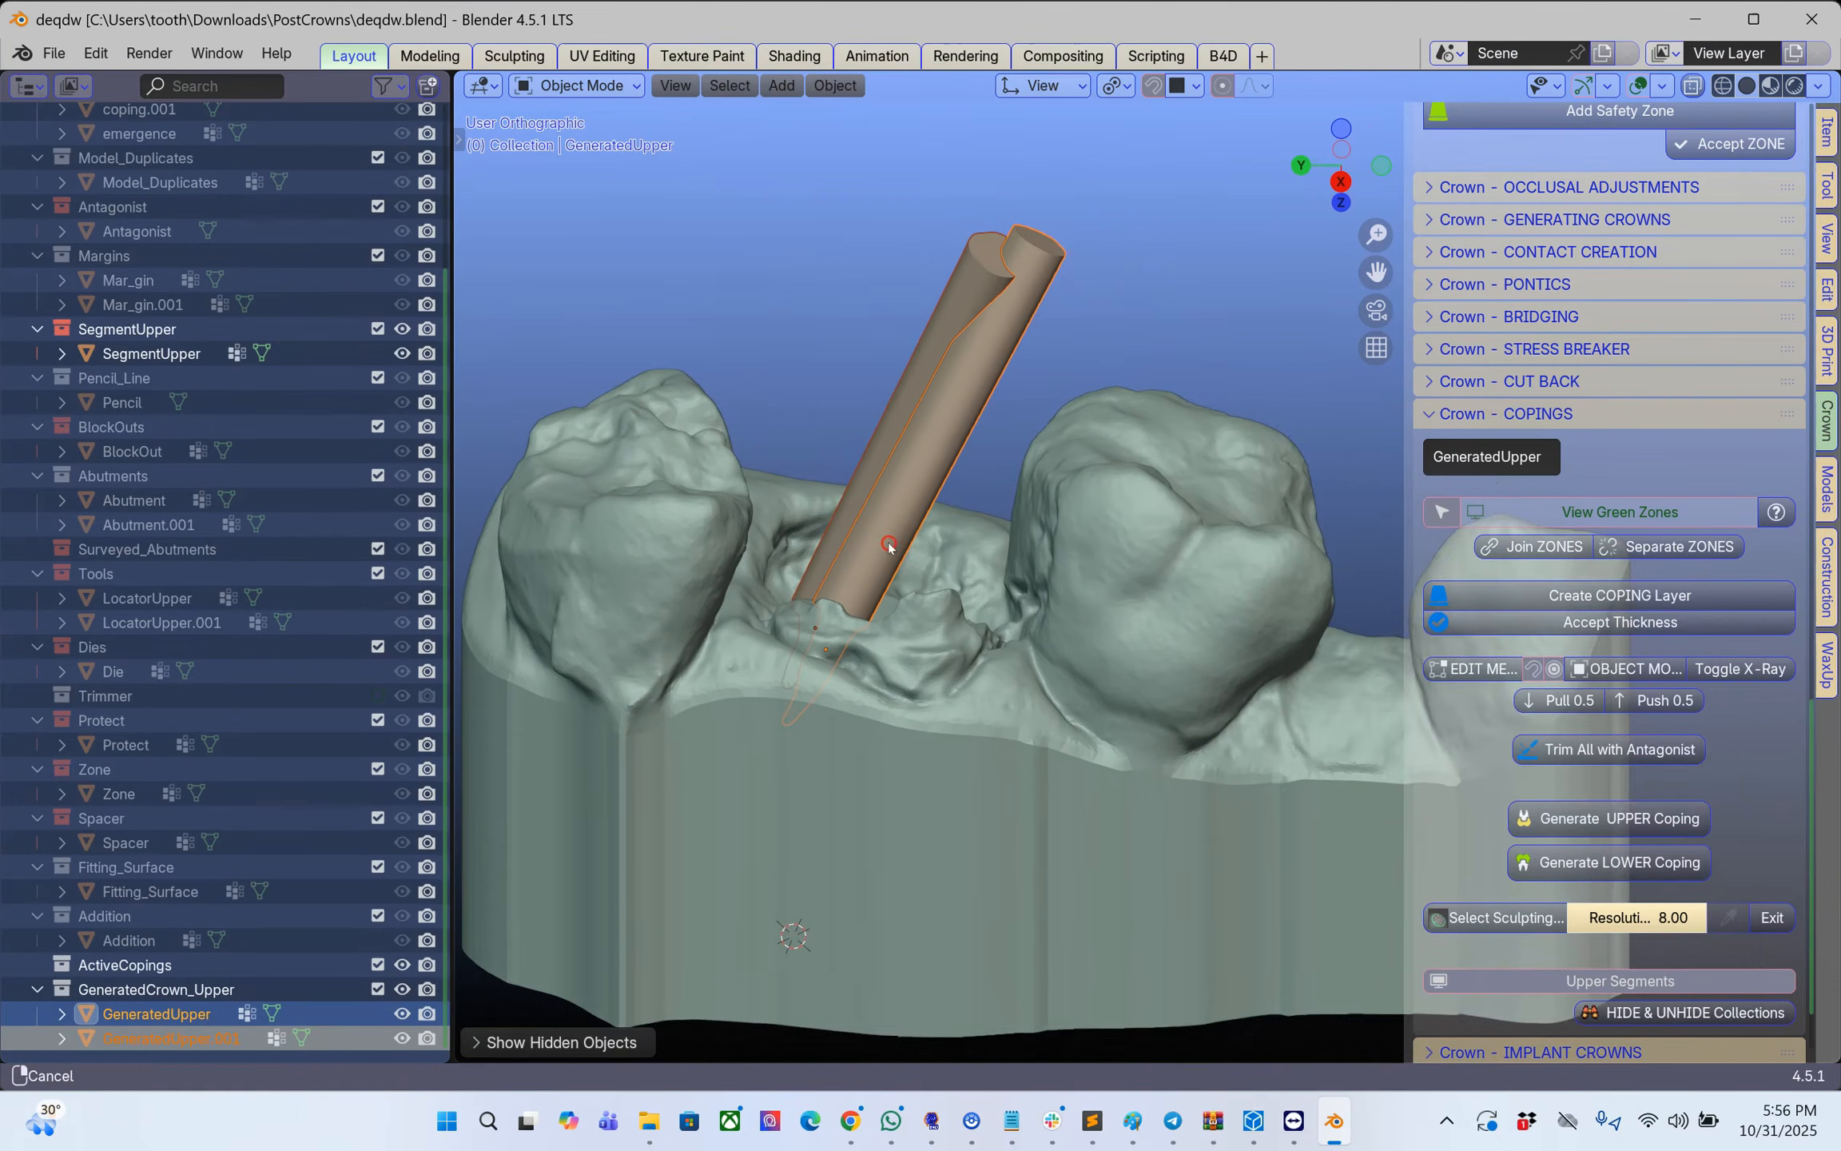
left_click(803, 384)
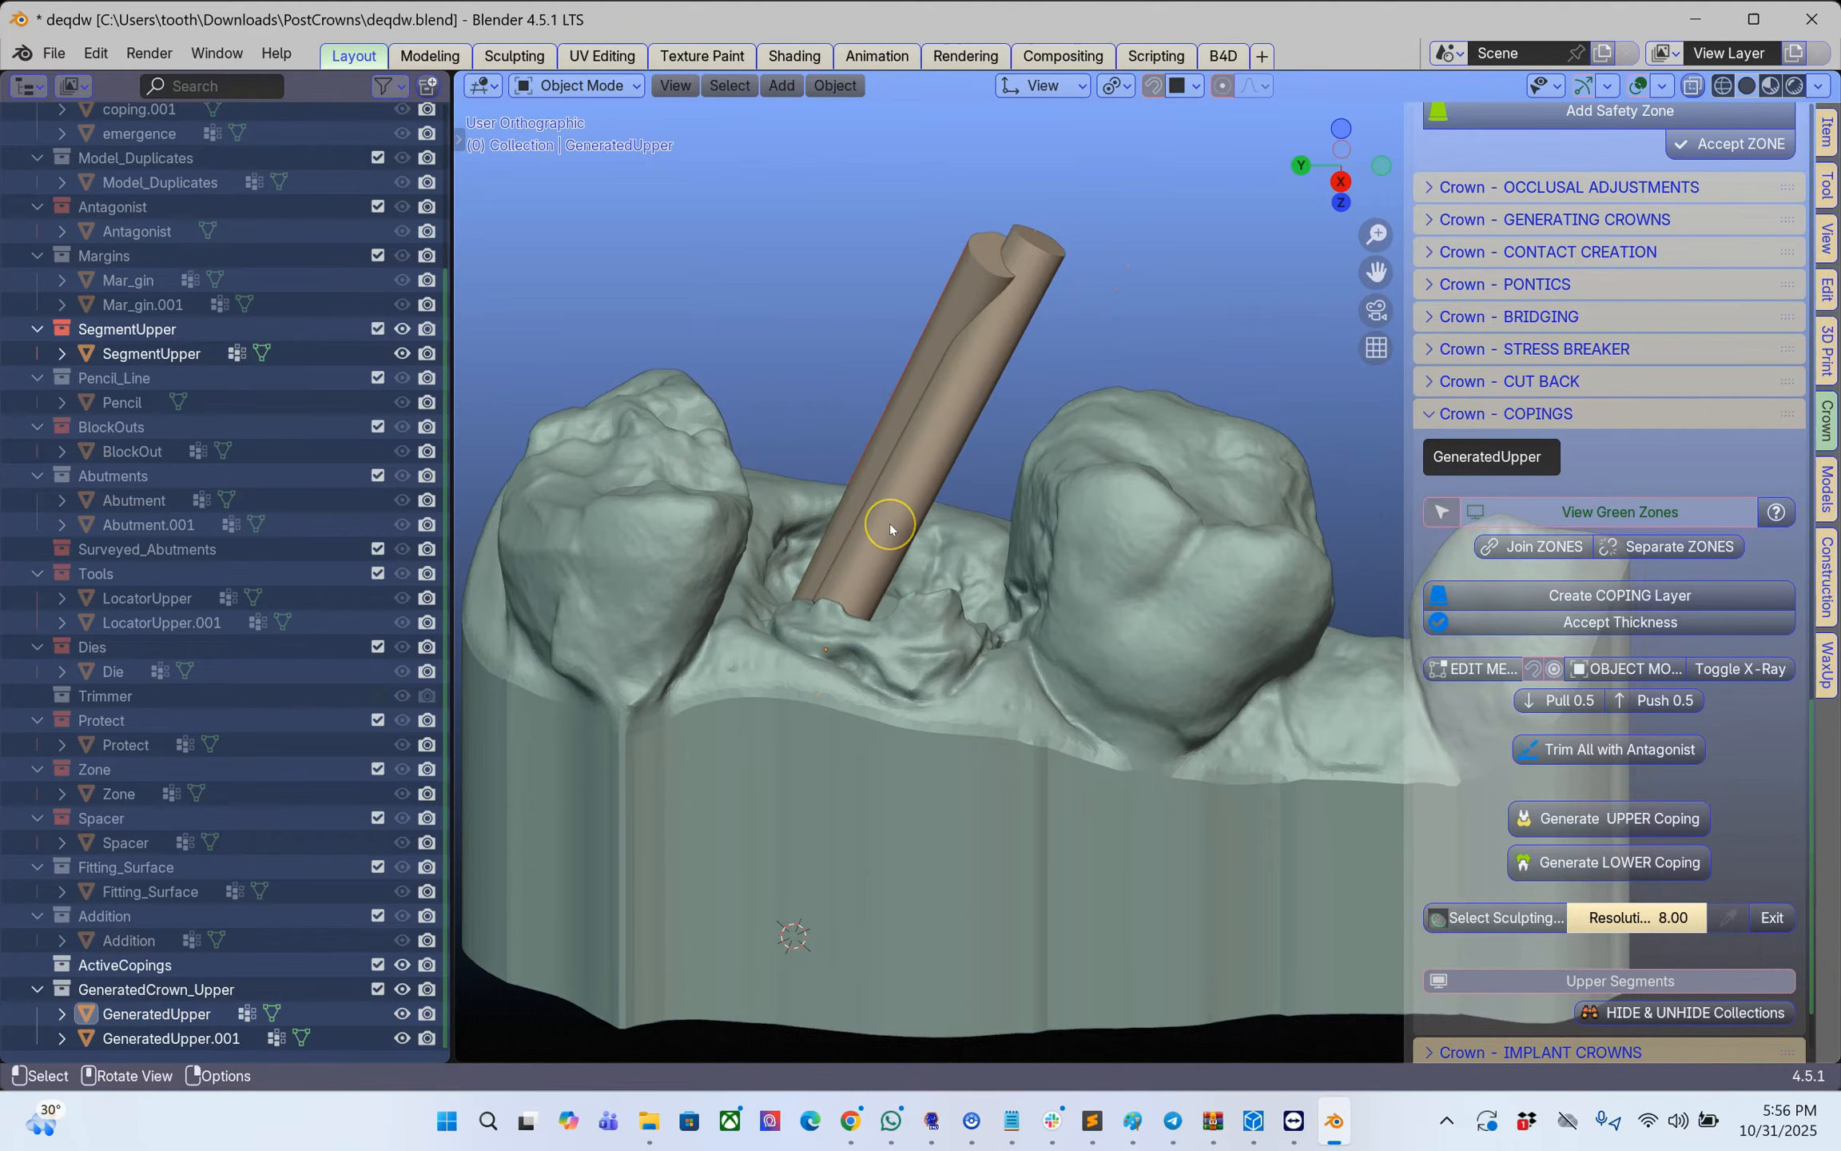
- Widen the Outliner and show its selectability and viewport-disable columns
left_click_drag(450, 319, 583, 316)
left_click(521, 87)
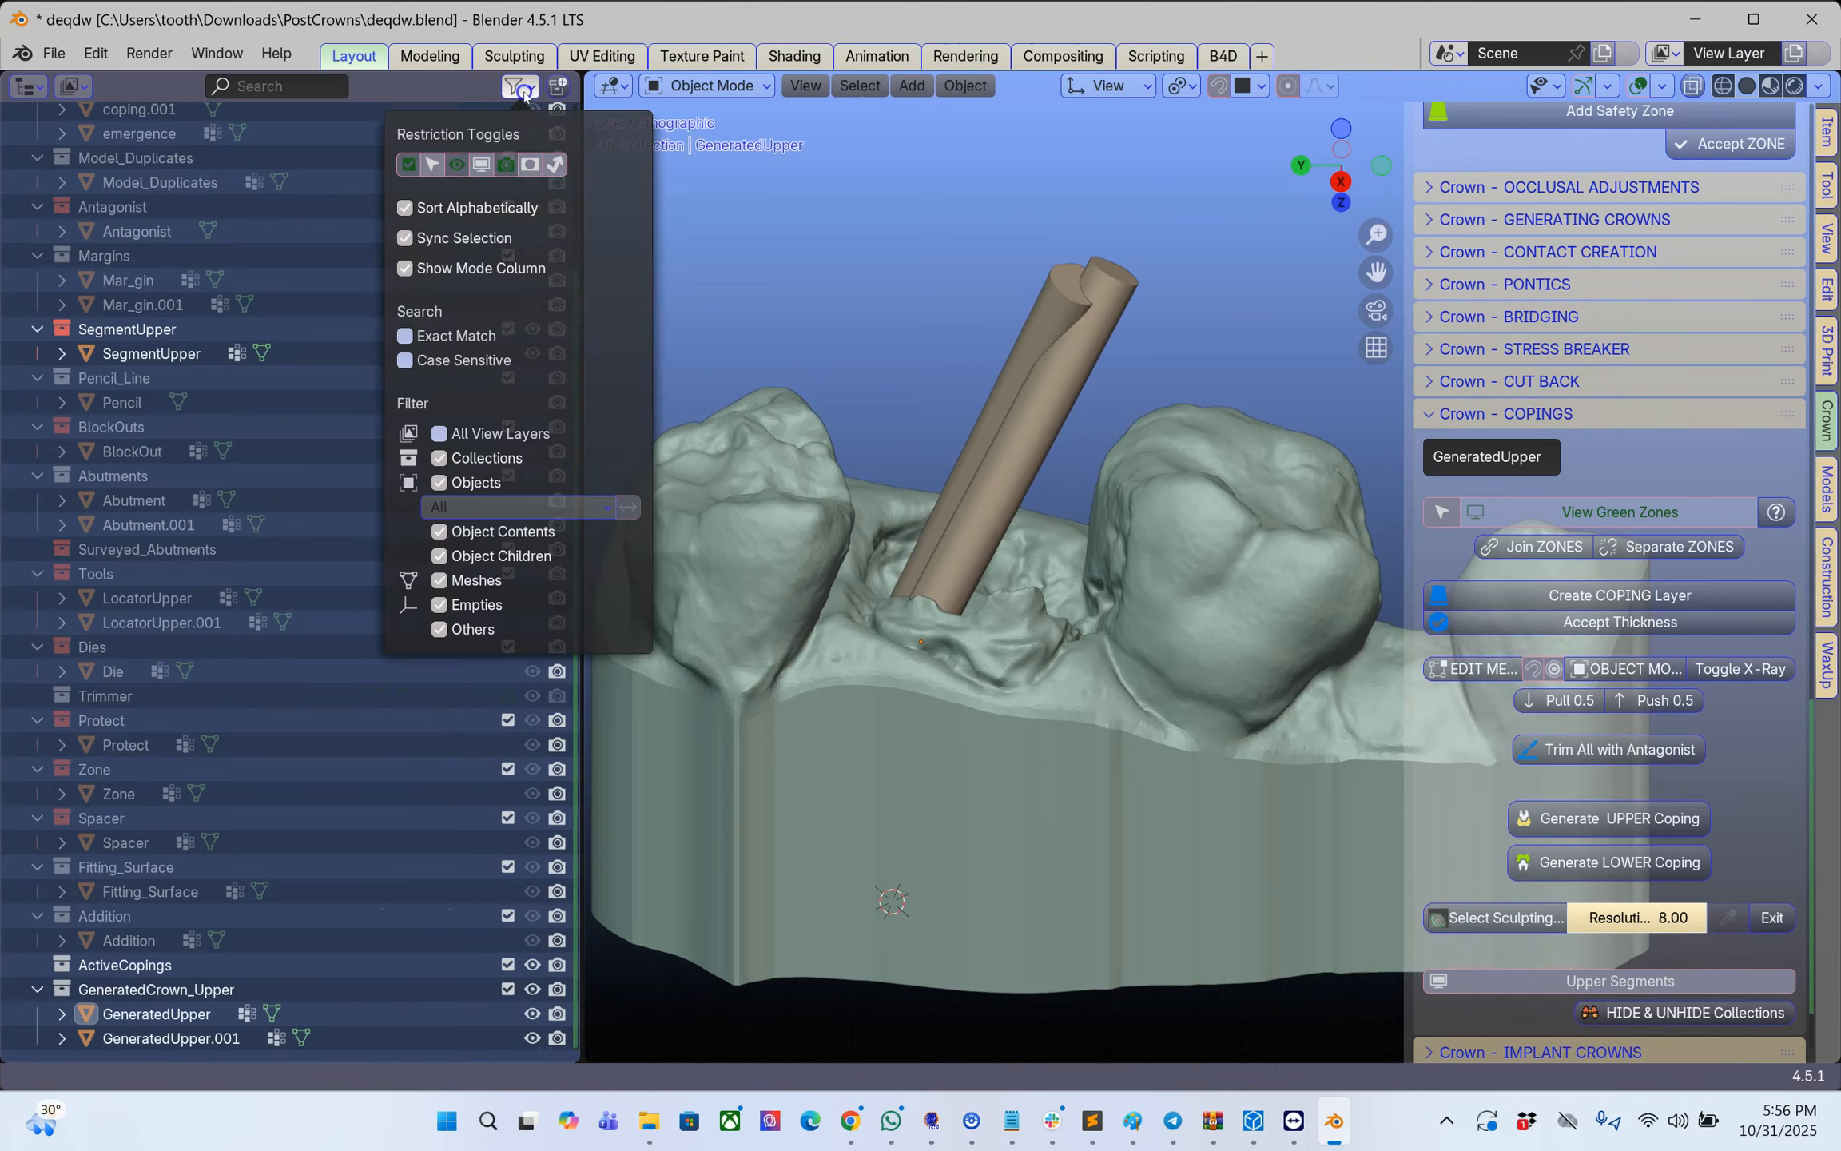
left_click(432, 166)
left_click(480, 164)
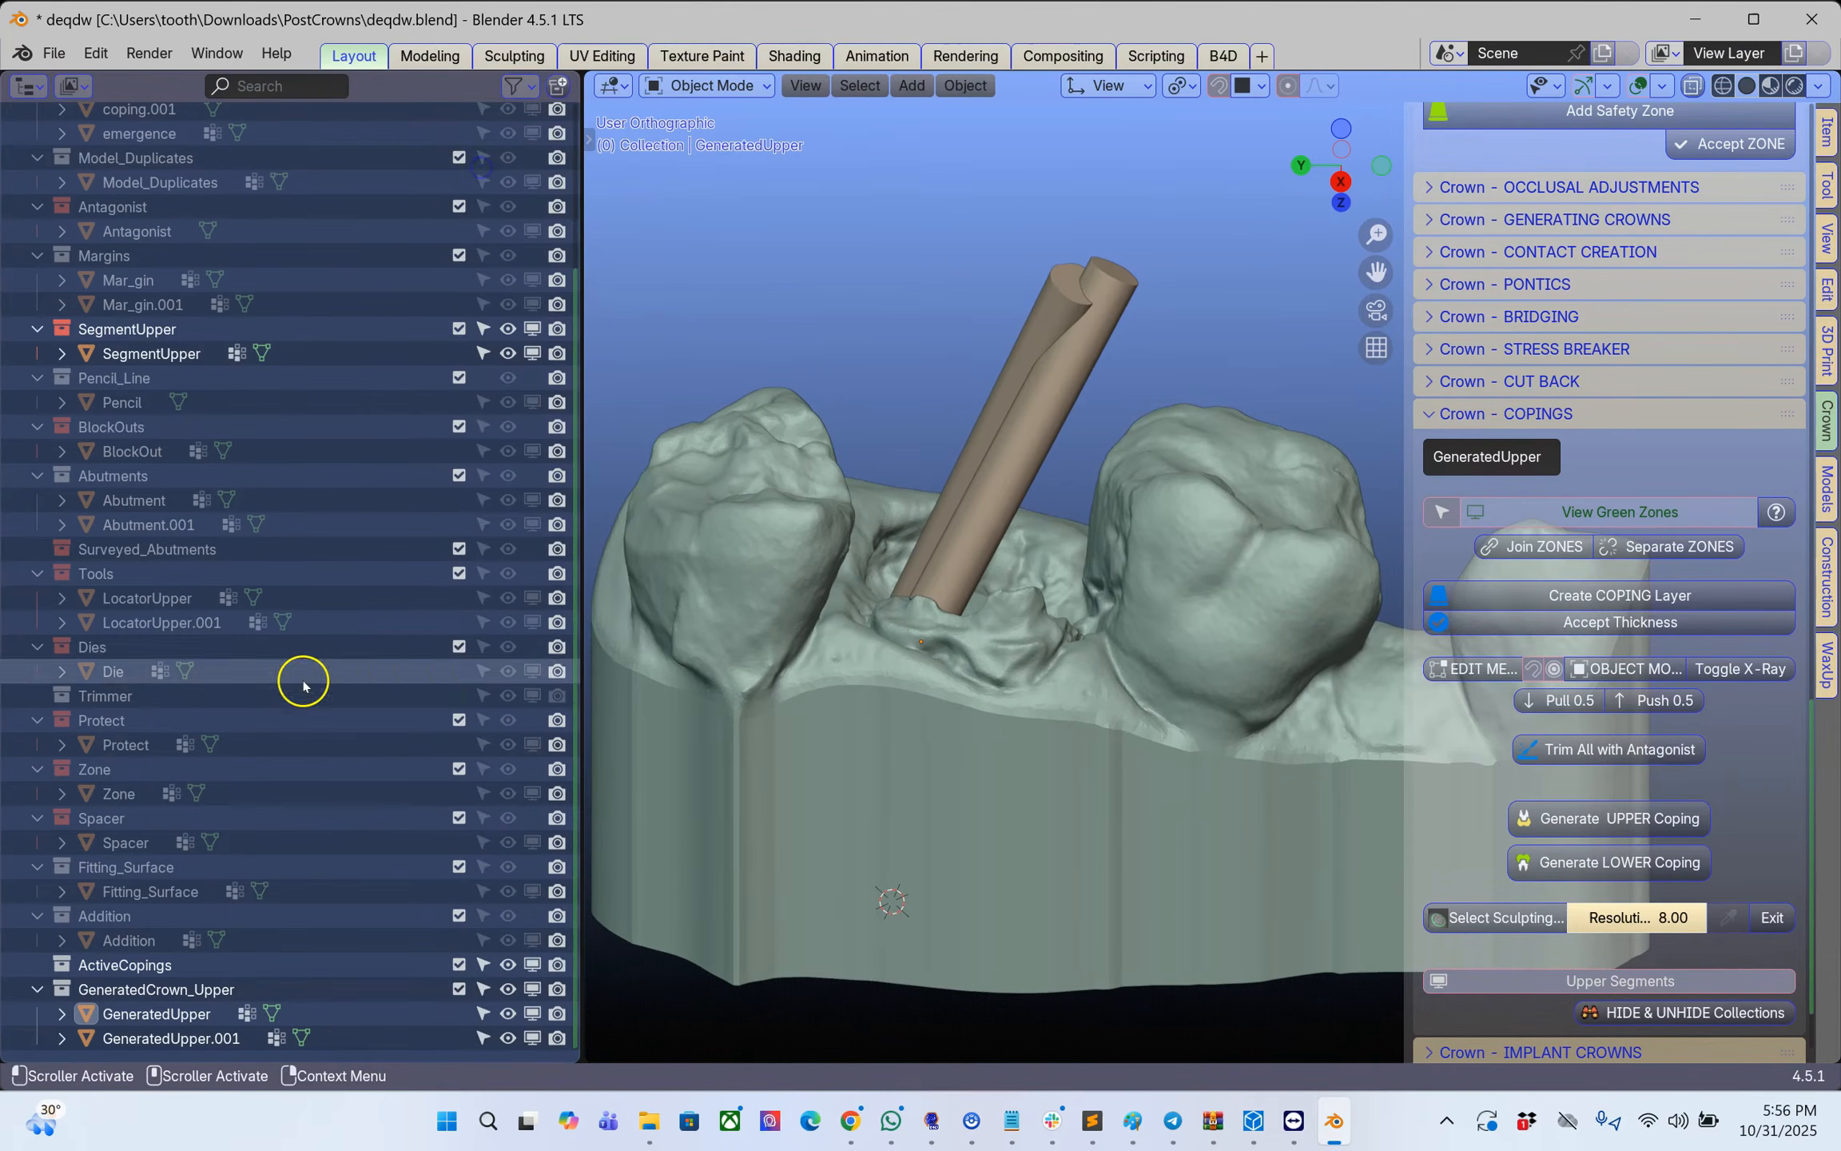
- Enable the Mounting, Data4Export, Model_Duplicates and Antagonist collections in viewports
scroll(454, 464, "up", 2)
scroll(454, 464, "up", 3)
left_click(533, 164)
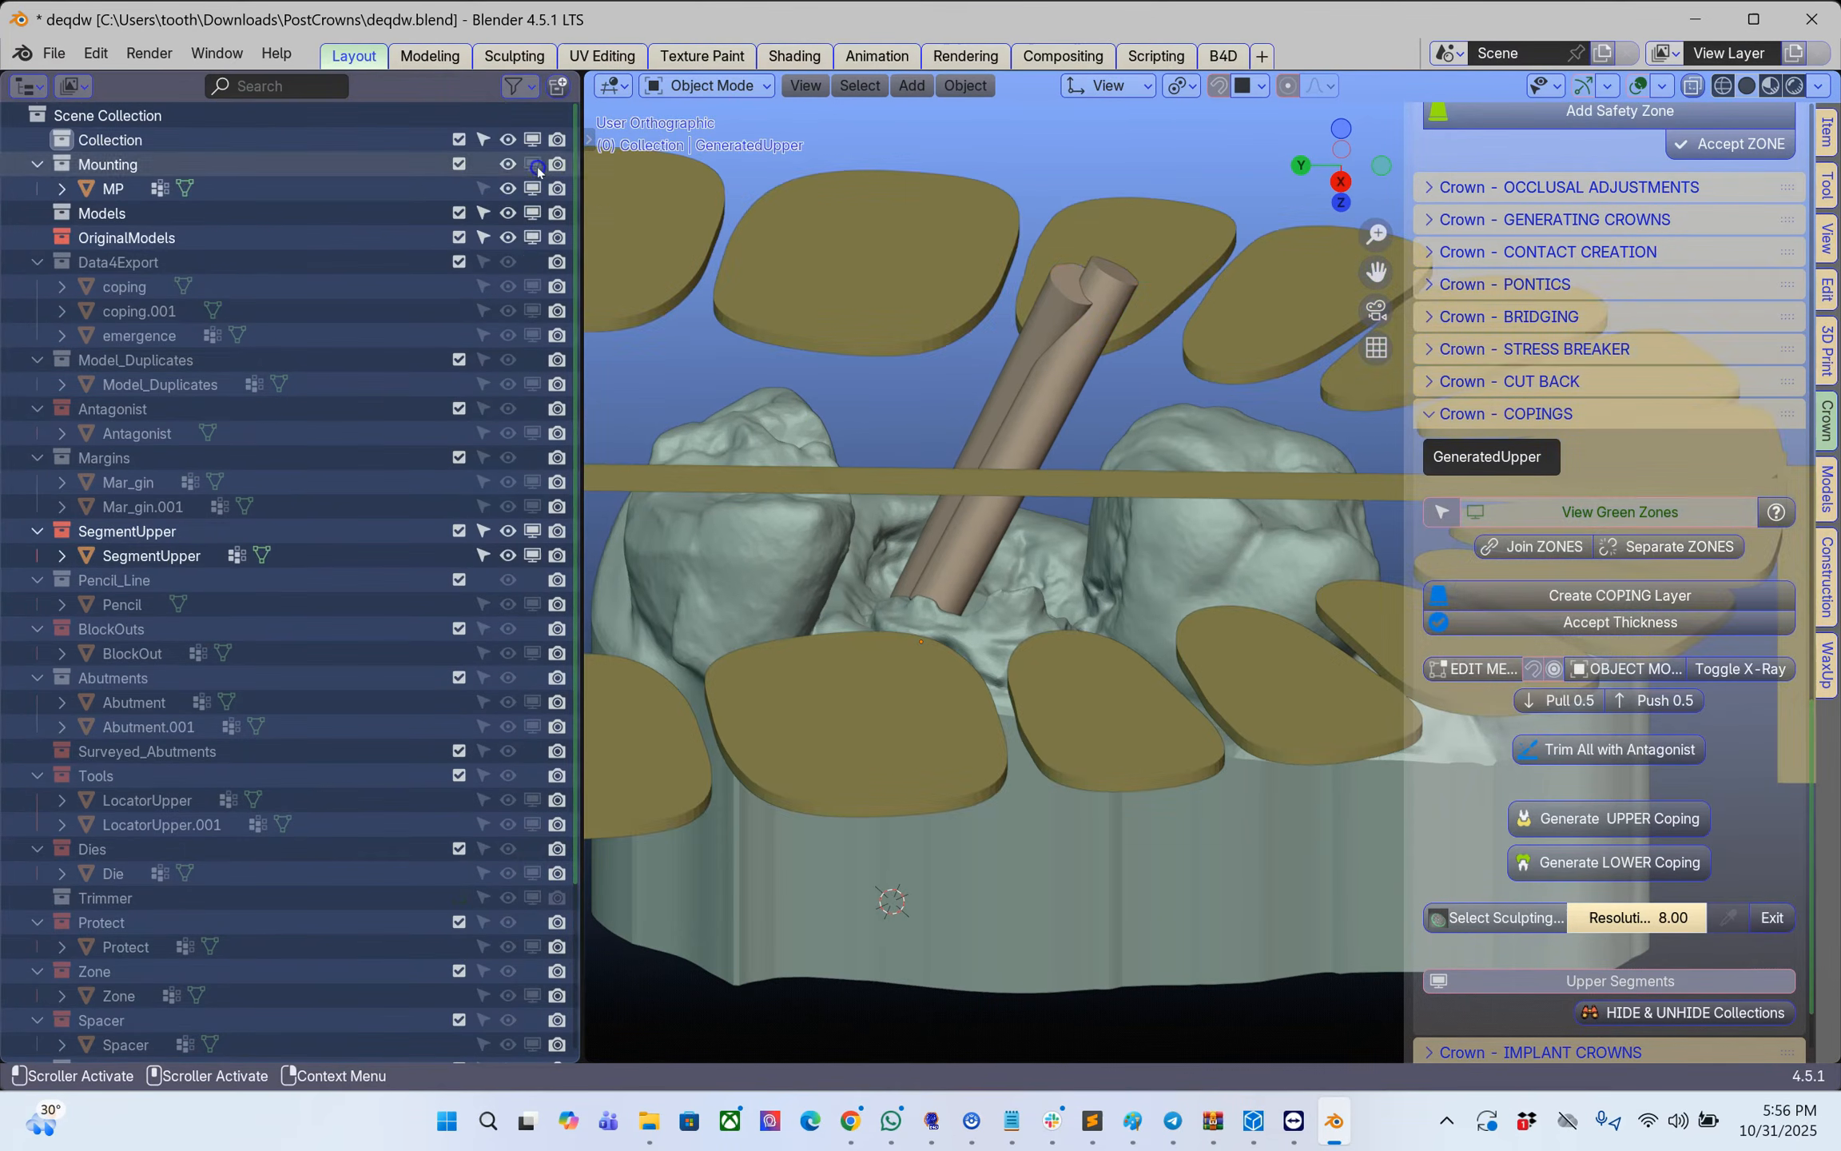
left_click(532, 262)
left_click(532, 359)
left_click(532, 409)
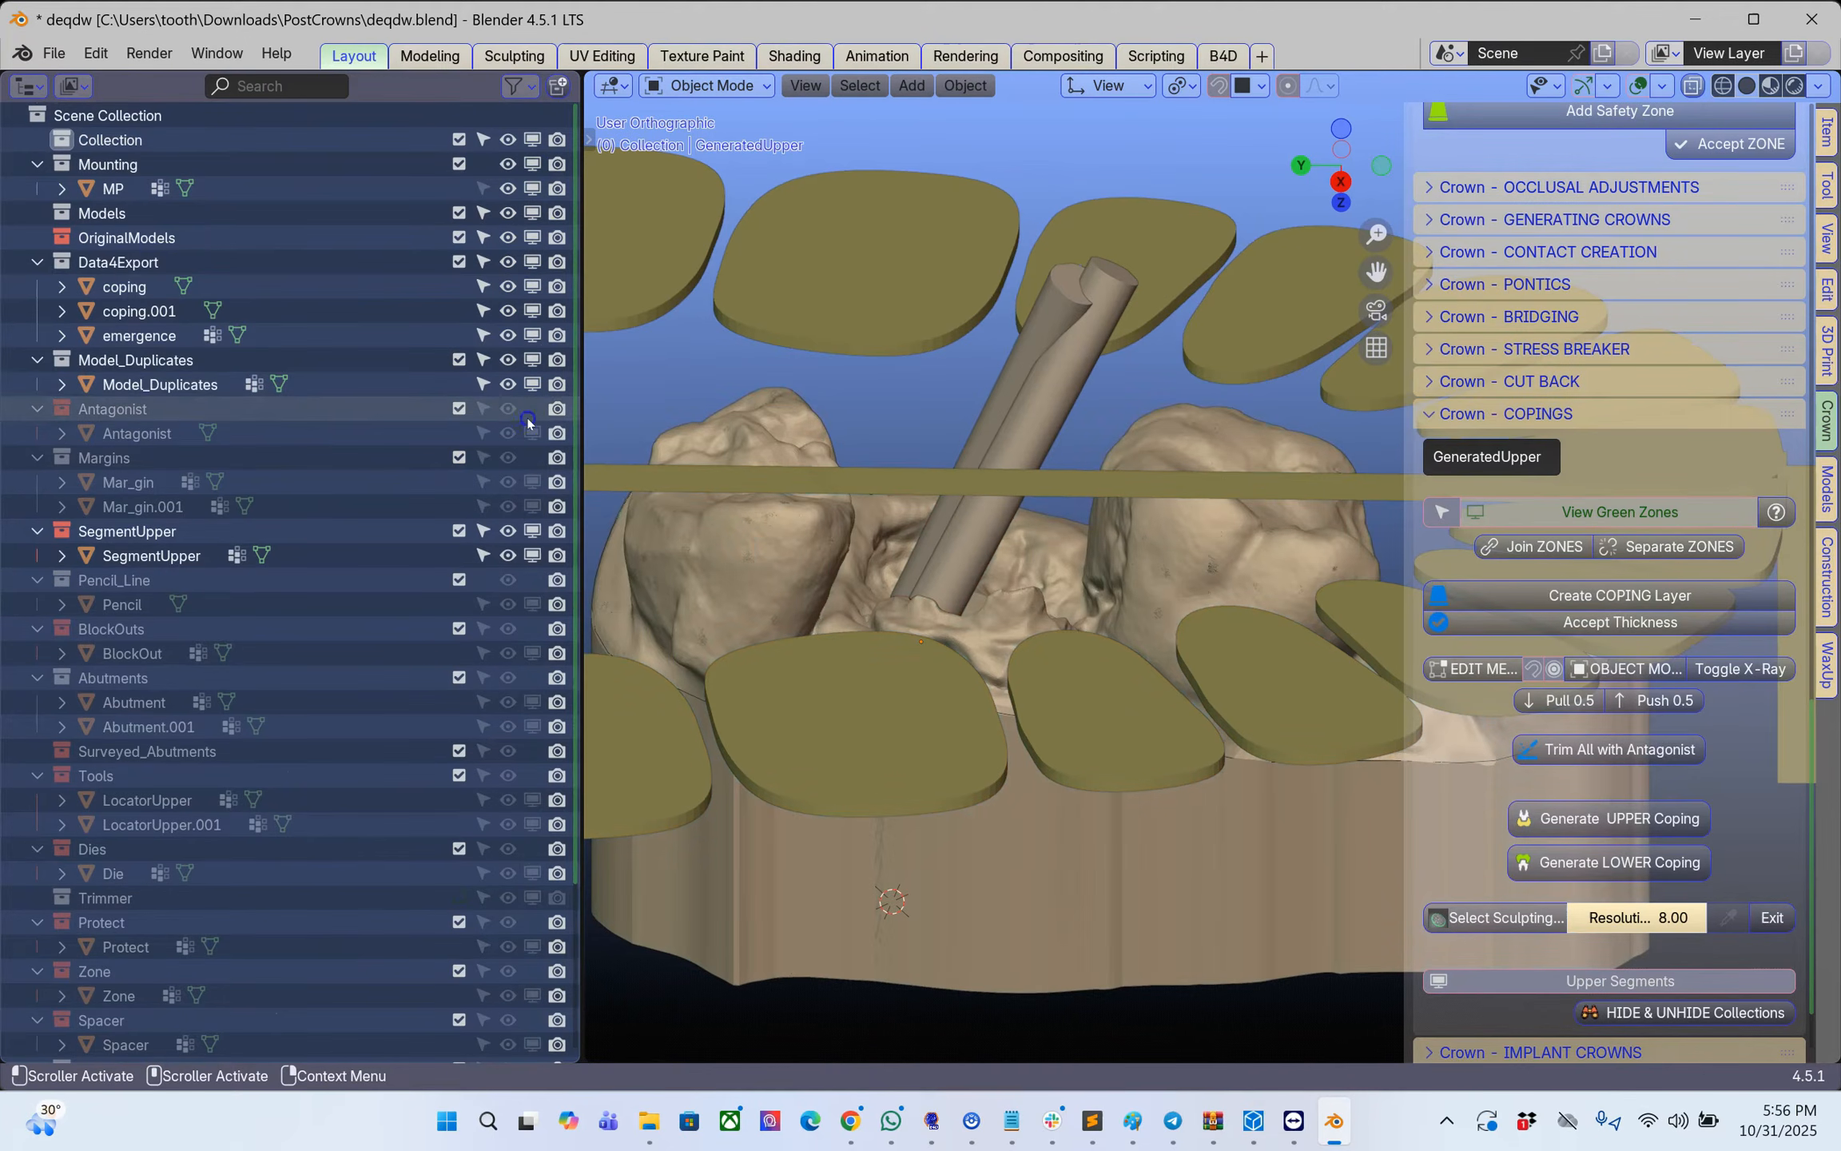
- Enable the Margins, Pencil_Line, BlockOuts, Abutments, Surveyed_Abutments, Tools, Dies and Protect collections in viewports
left_click(532, 457)
left_click(533, 580)
left_click(534, 628)
left_click(532, 678)
left_click(532, 750)
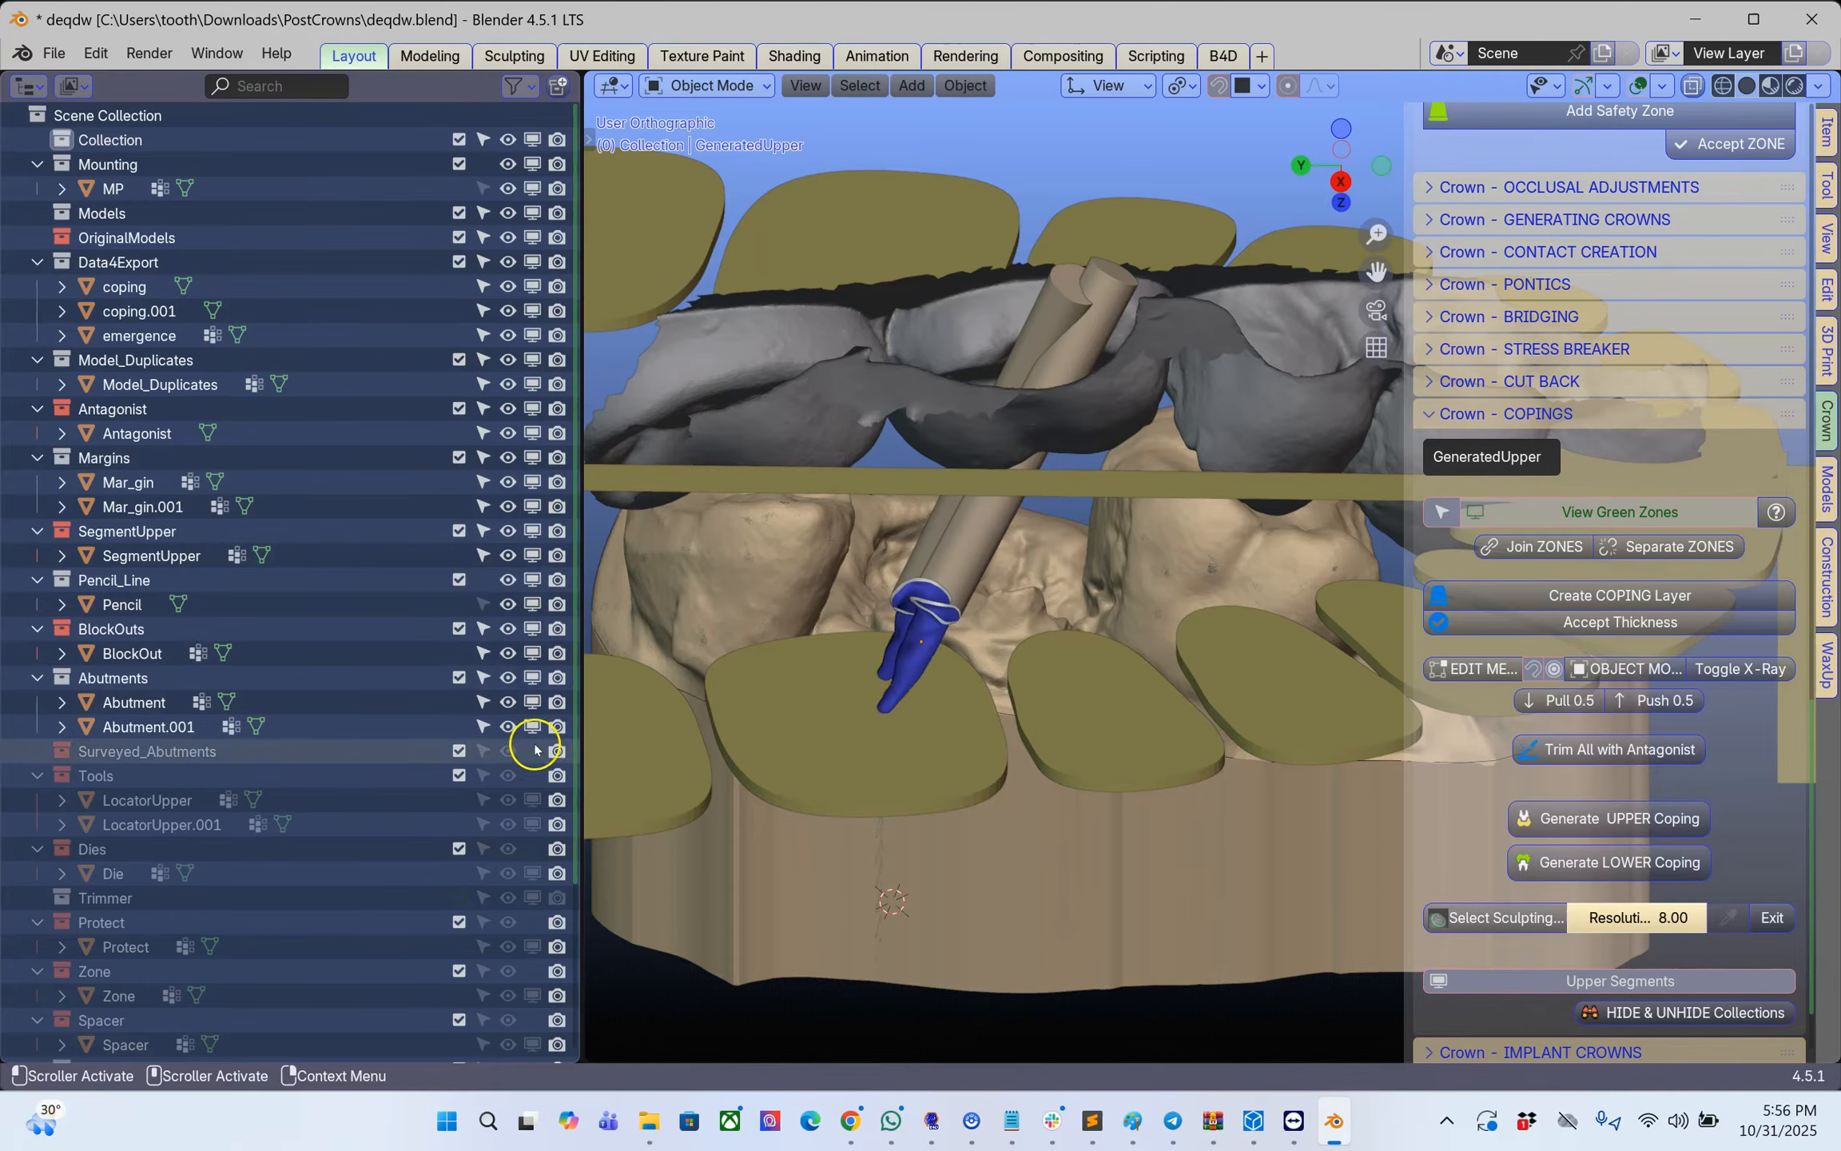
left_click(534, 780)
left_click(532, 849)
left_click(532, 923)
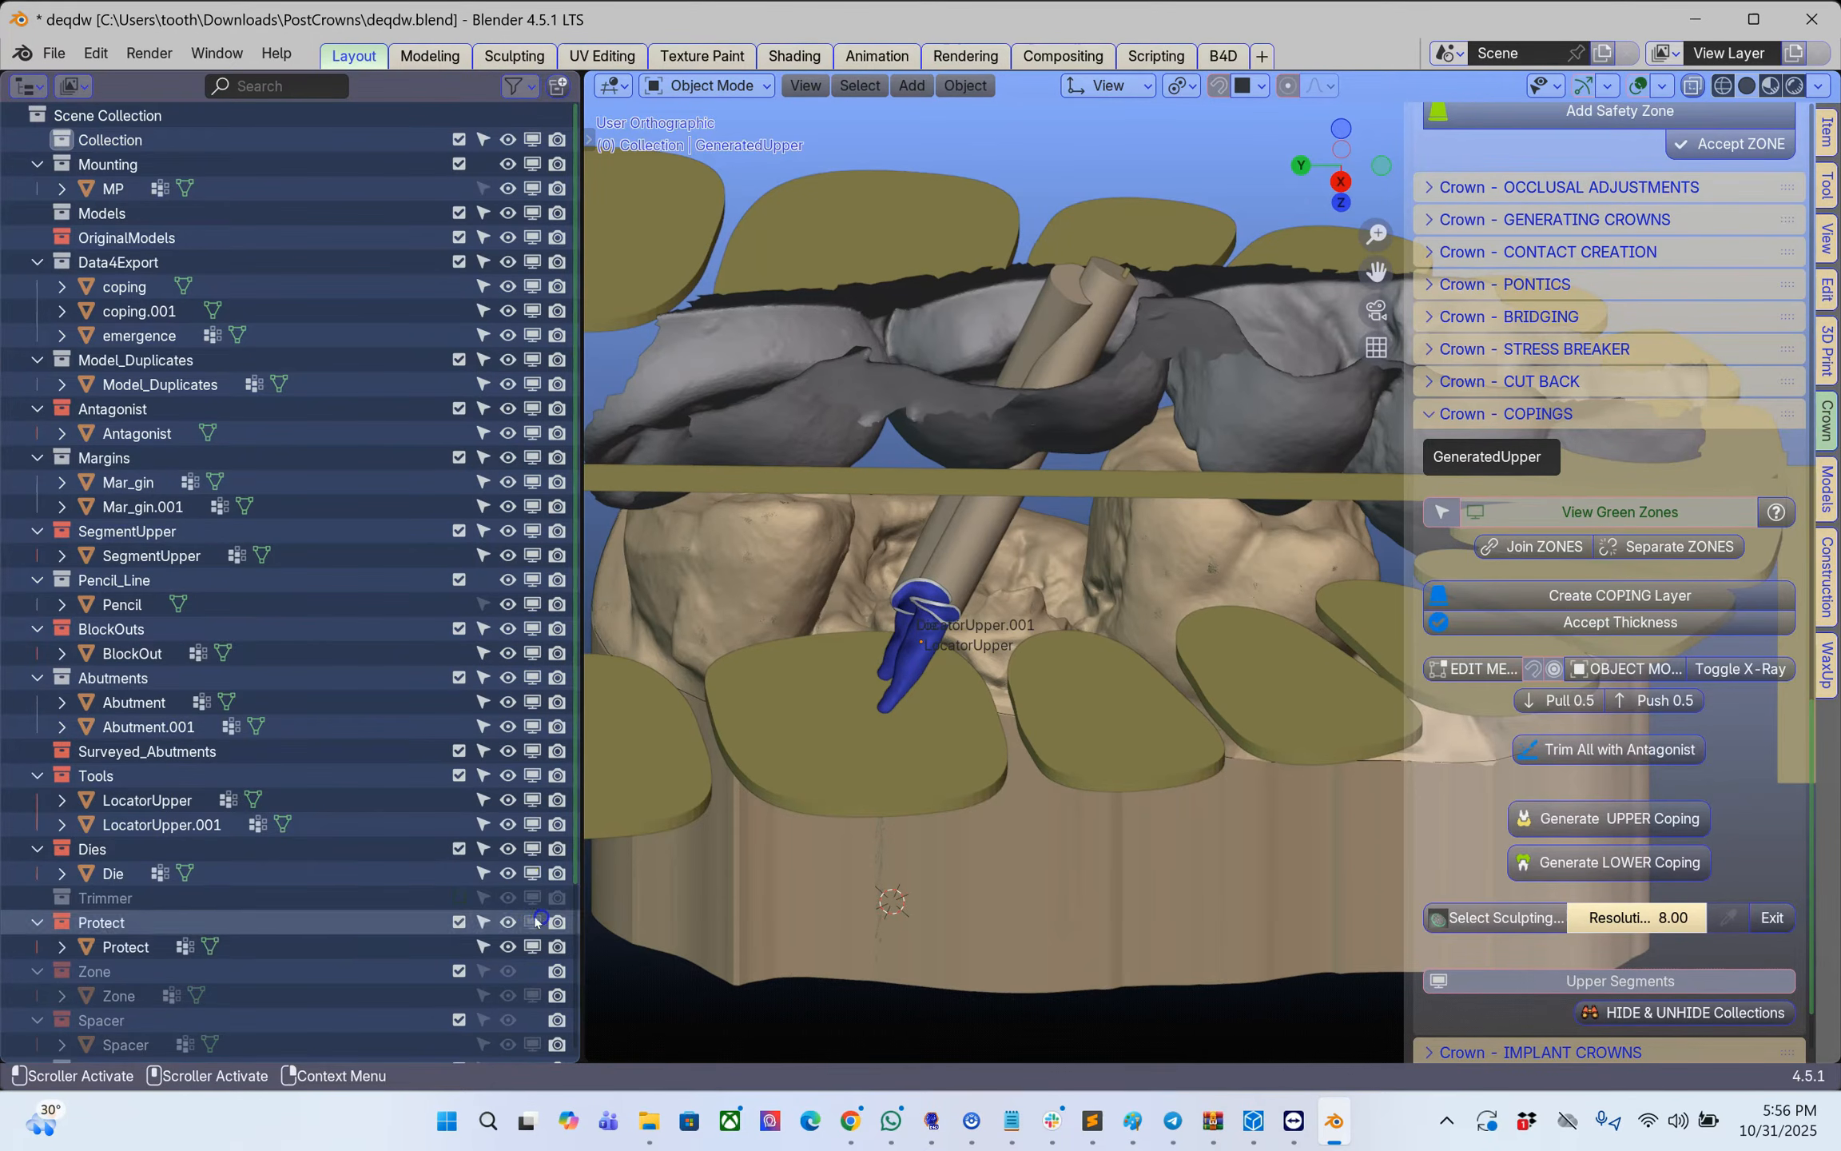
- Enable the Zone, Spacer, Fitting_Surface and Addition collections in viewports and include the Trimmer collection in the view layer
scroll(525, 893, "down", 3)
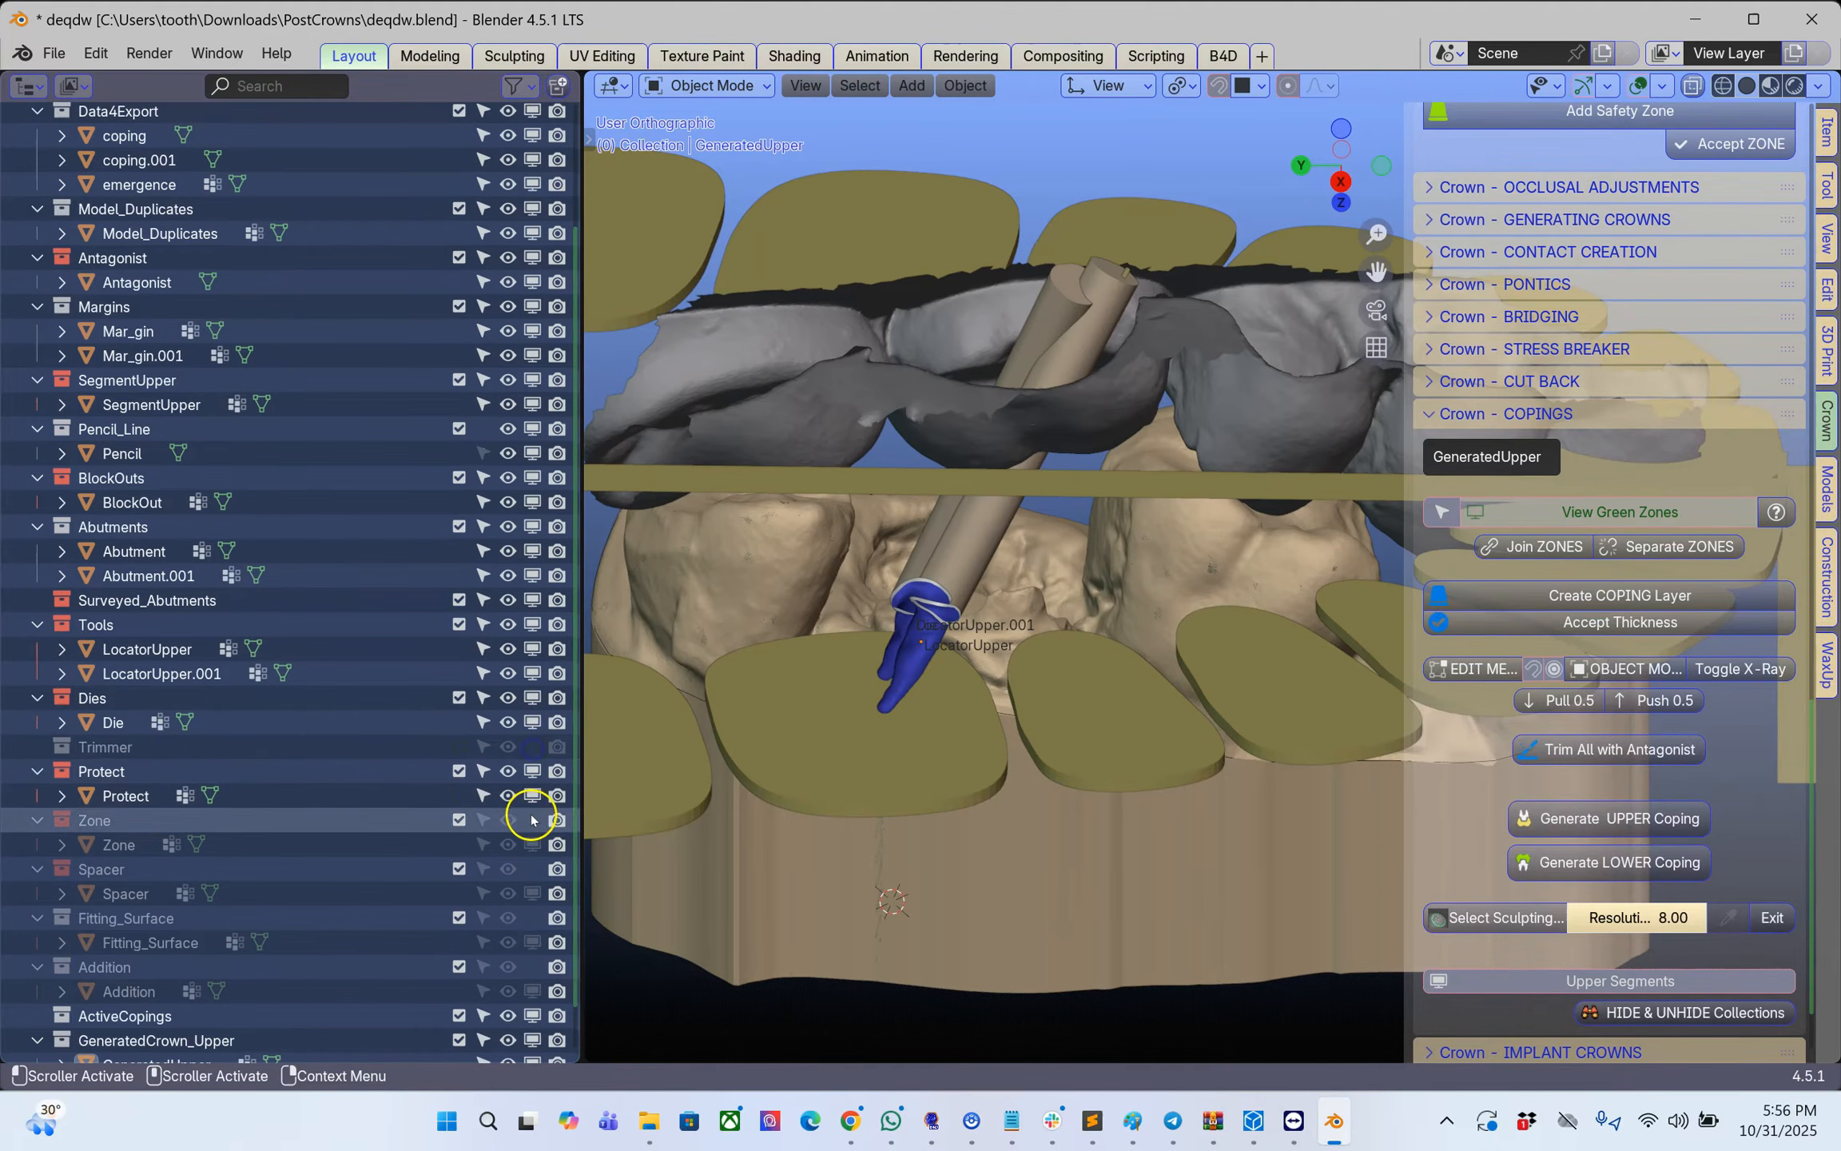
left_click(532, 822)
left_click(532, 869)
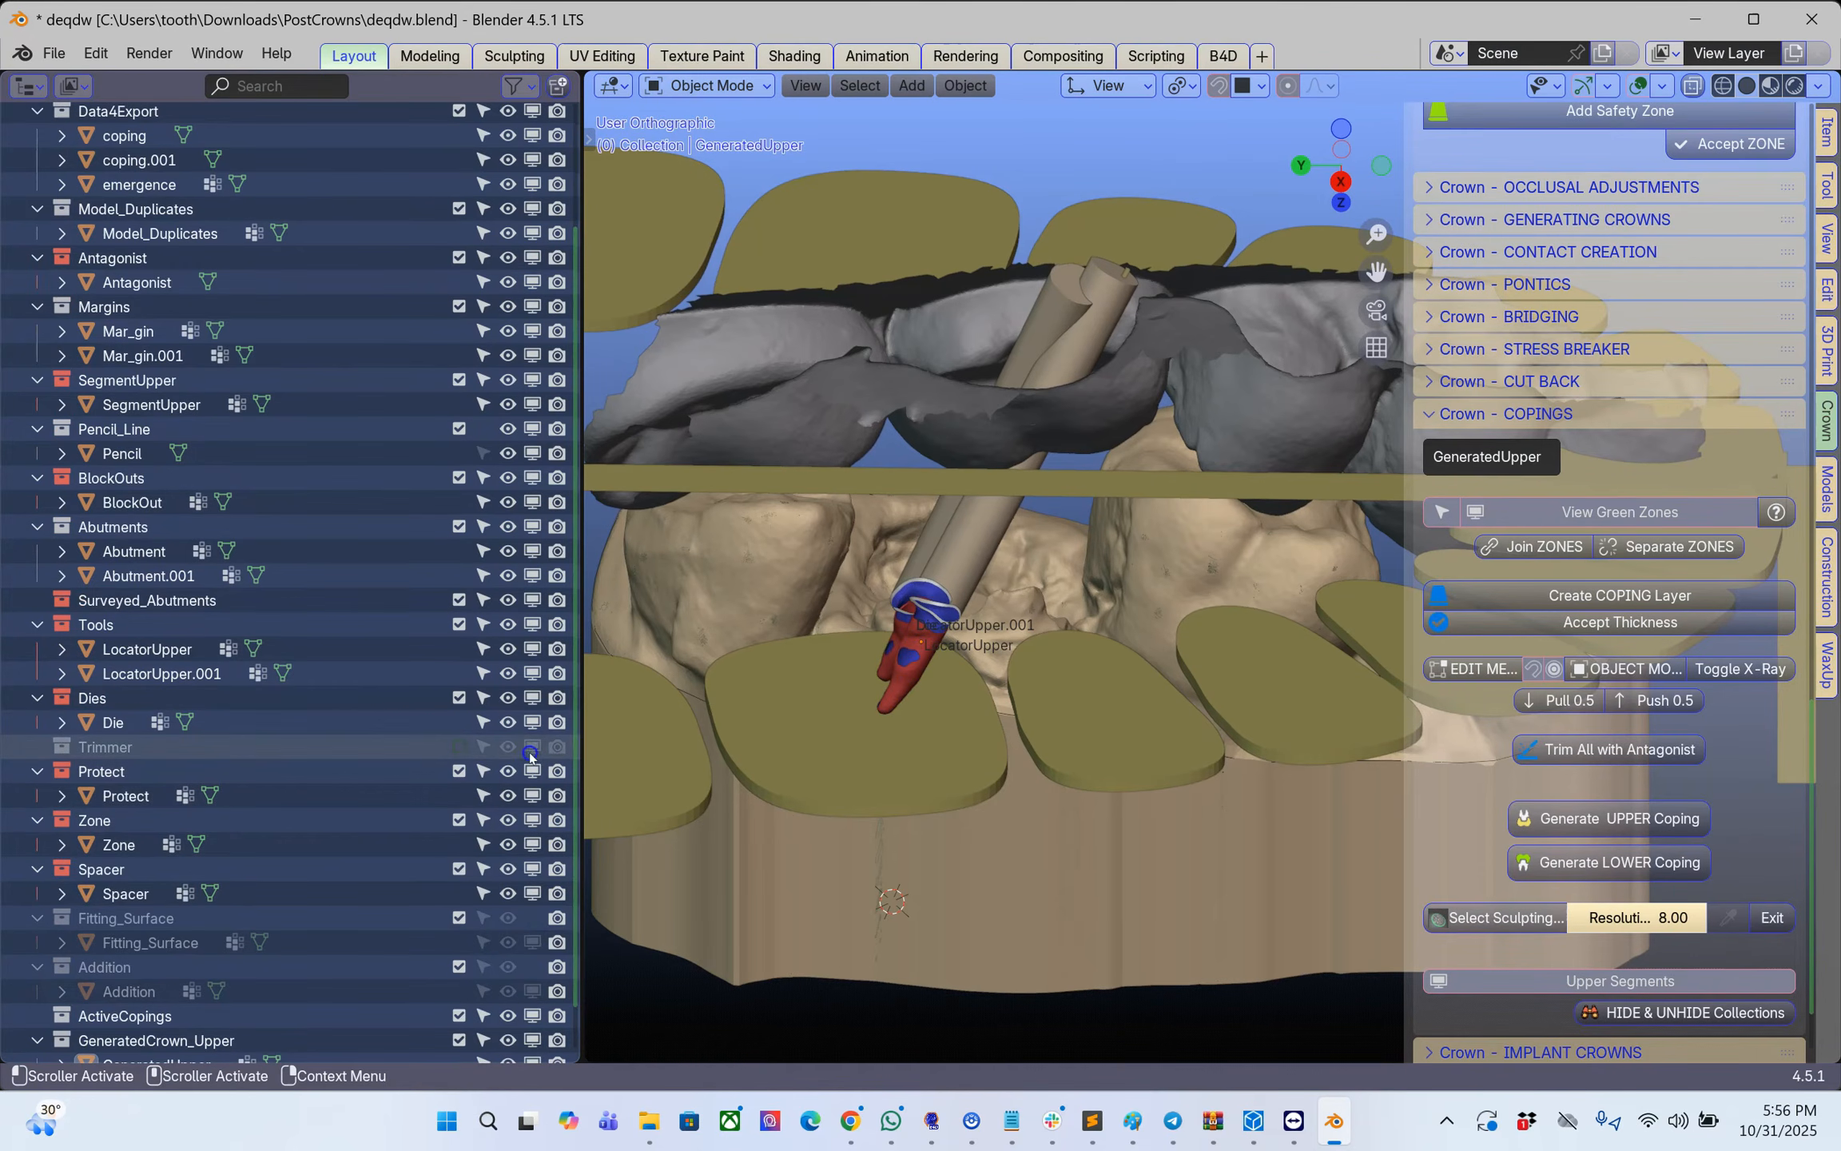
left_click(531, 917)
left_click(531, 966)
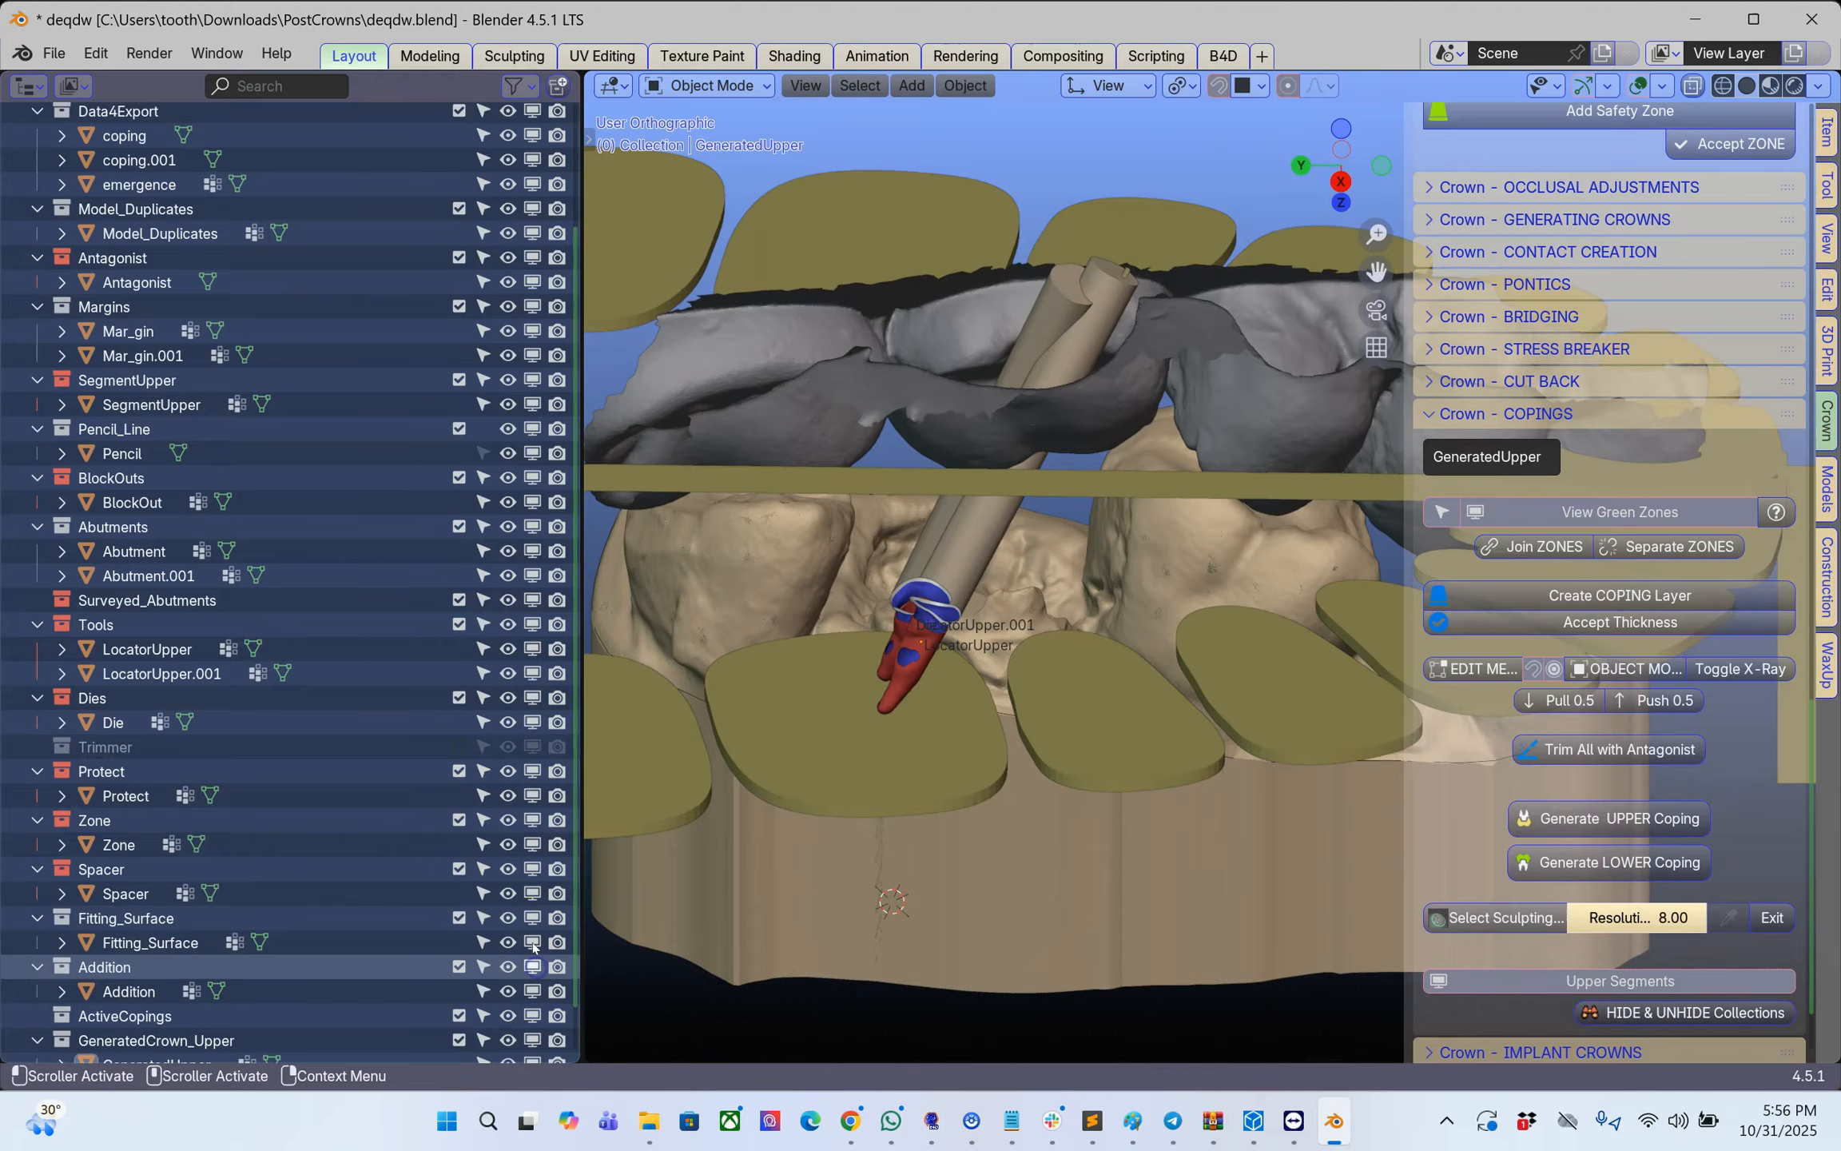
scroll(532, 935, "down", 2)
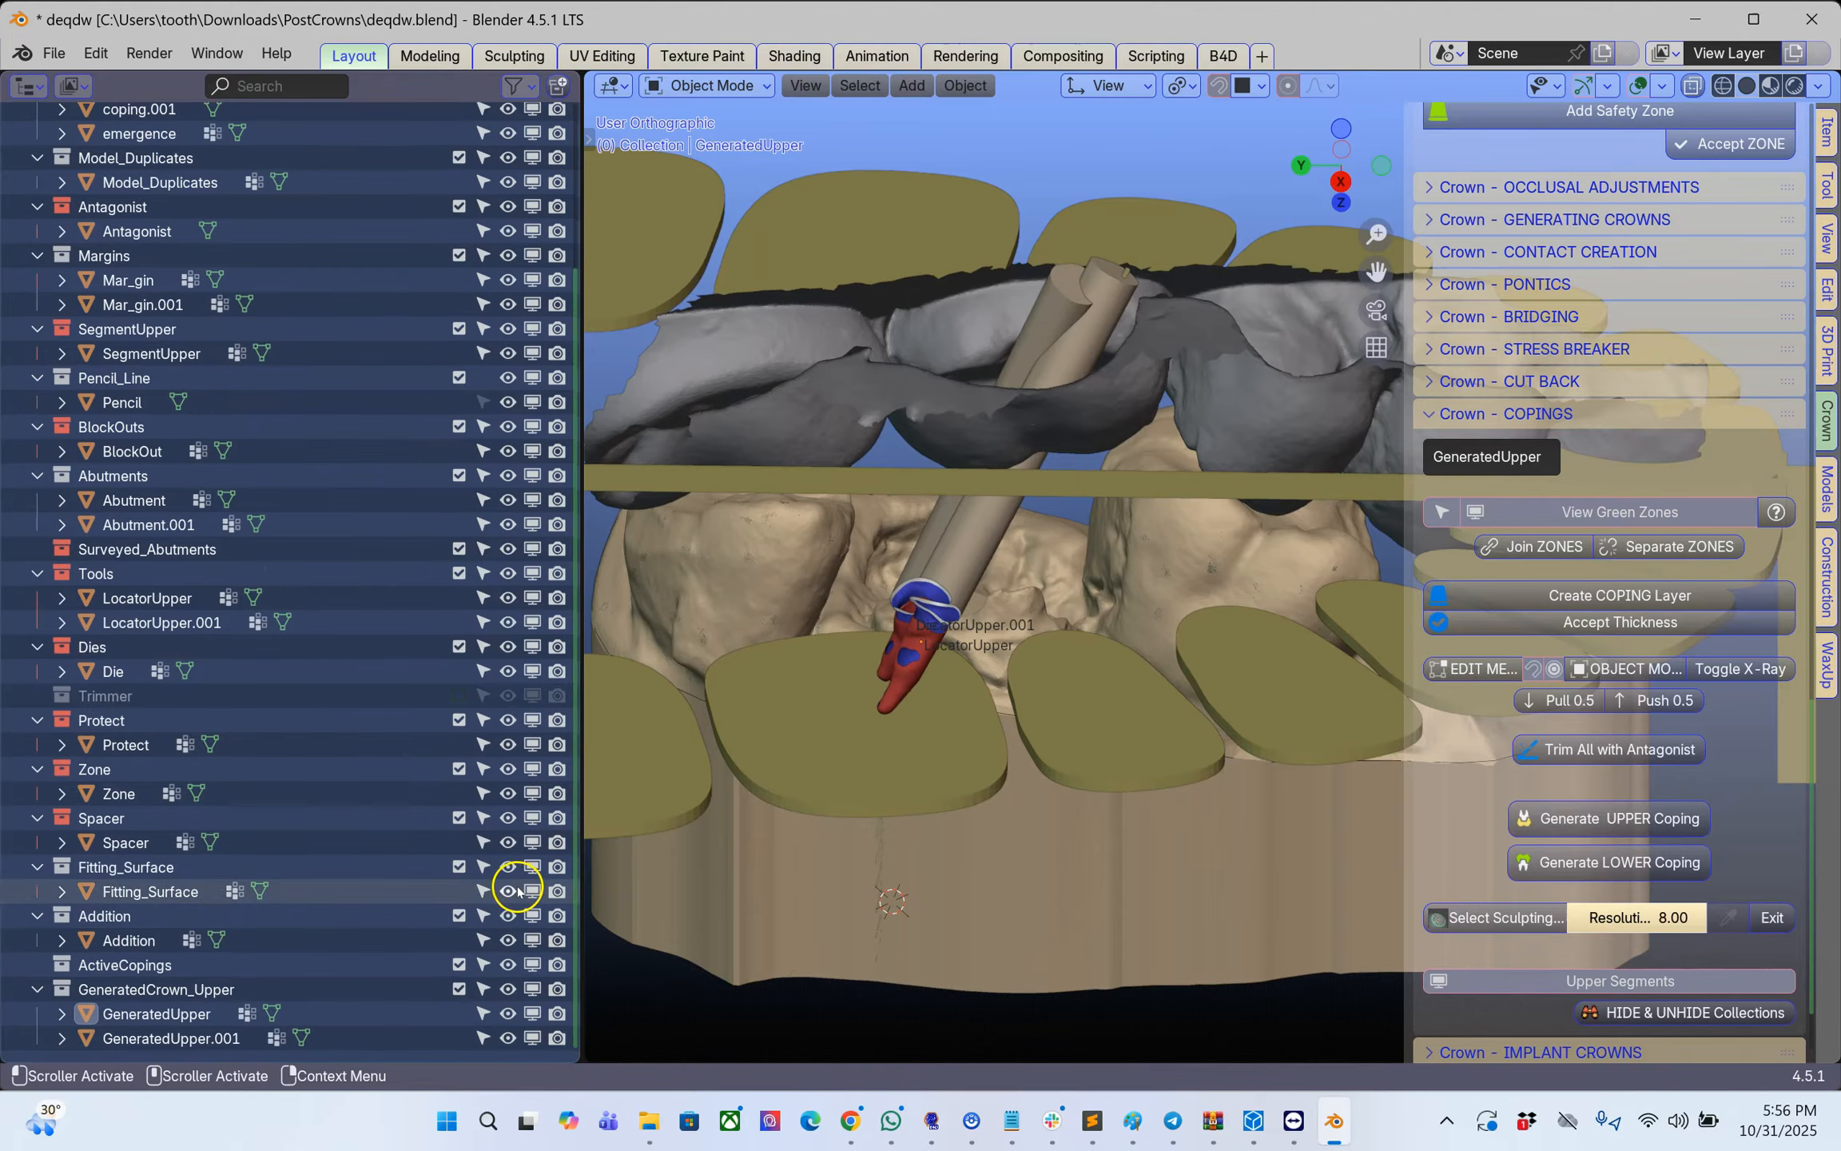
left_click(461, 696)
- Make the Pencil_Line and Mounting collections and the MP object selectable
scroll(482, 611, "up", 6)
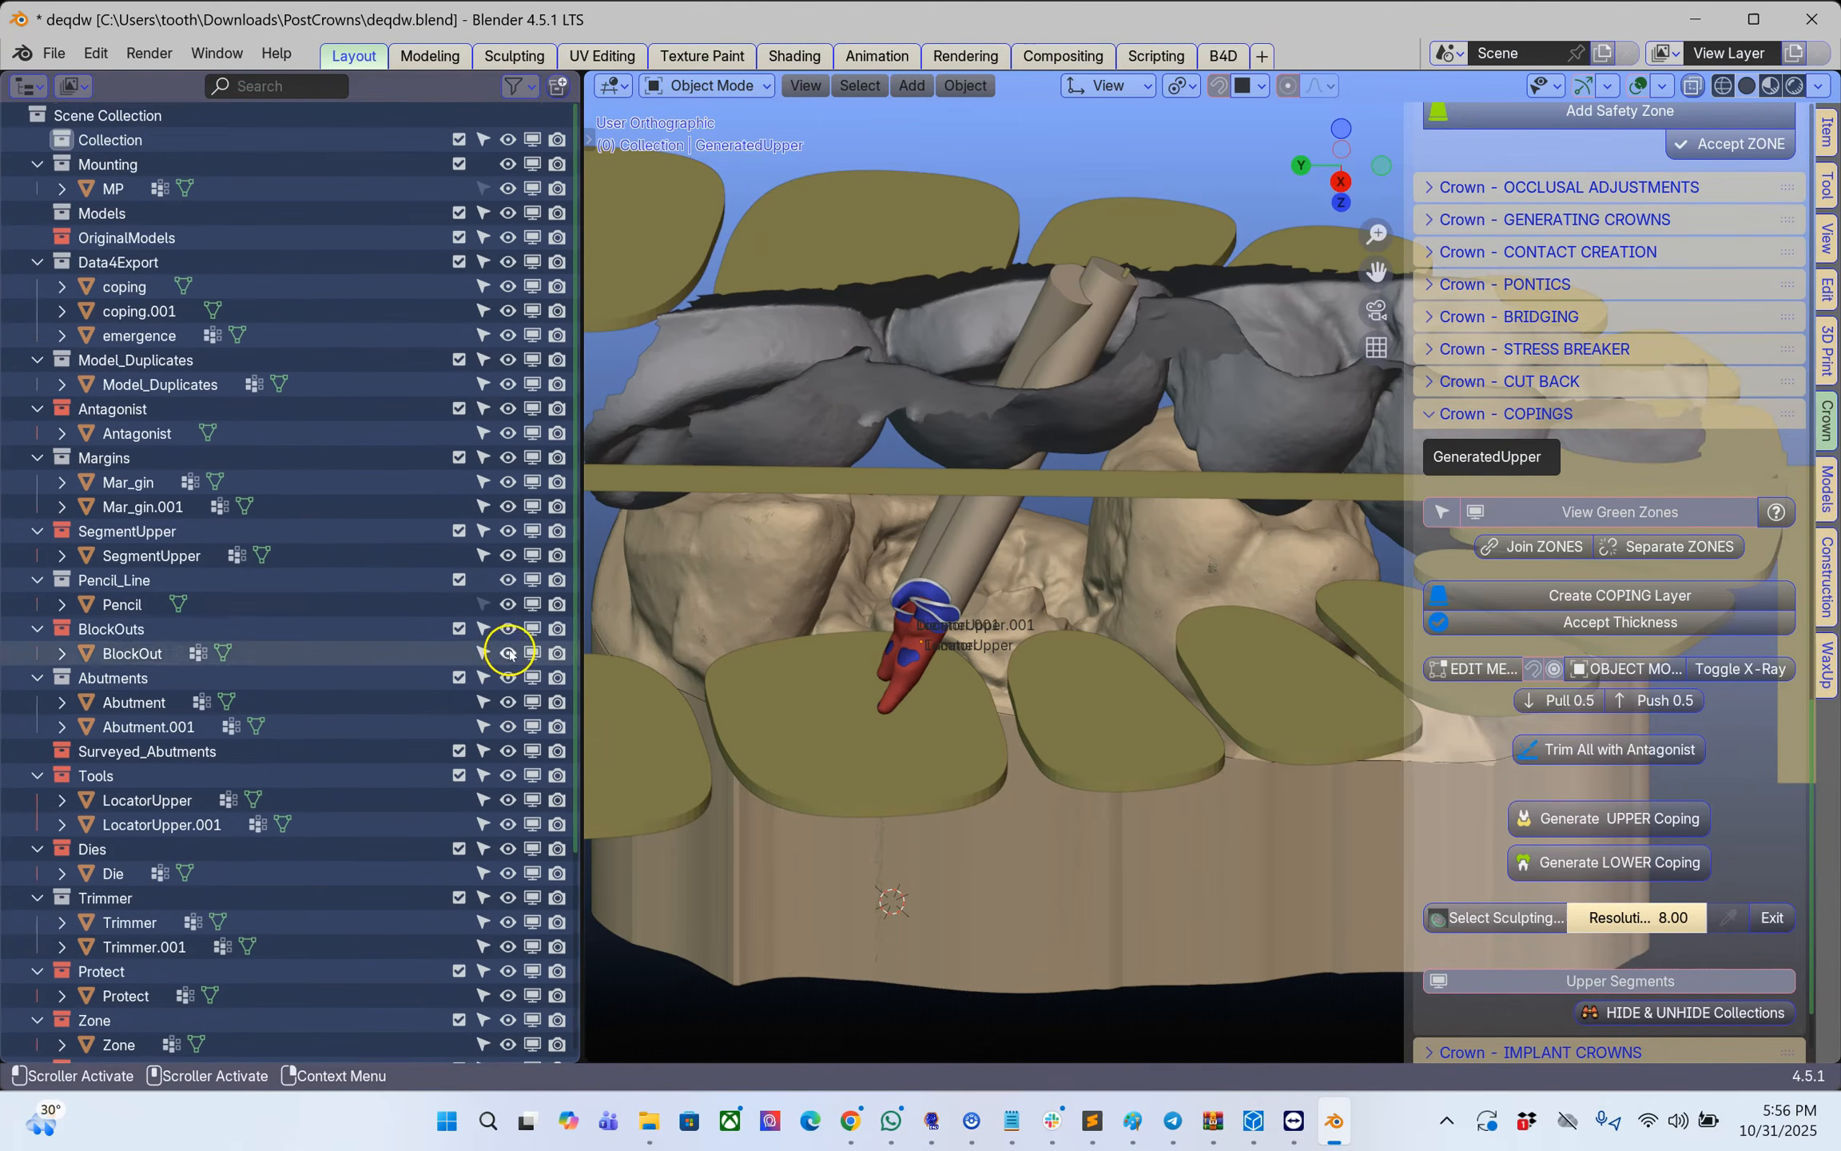
left_click(482, 581)
left_click(482, 187)
left_click(483, 163)
- With X-ray on, delete every object except the antagonist, both coping tubes and Model_Duplicates by inverting the selection
middle_click_drag(959, 527, 1077, 361)
left_click(1167, 338)
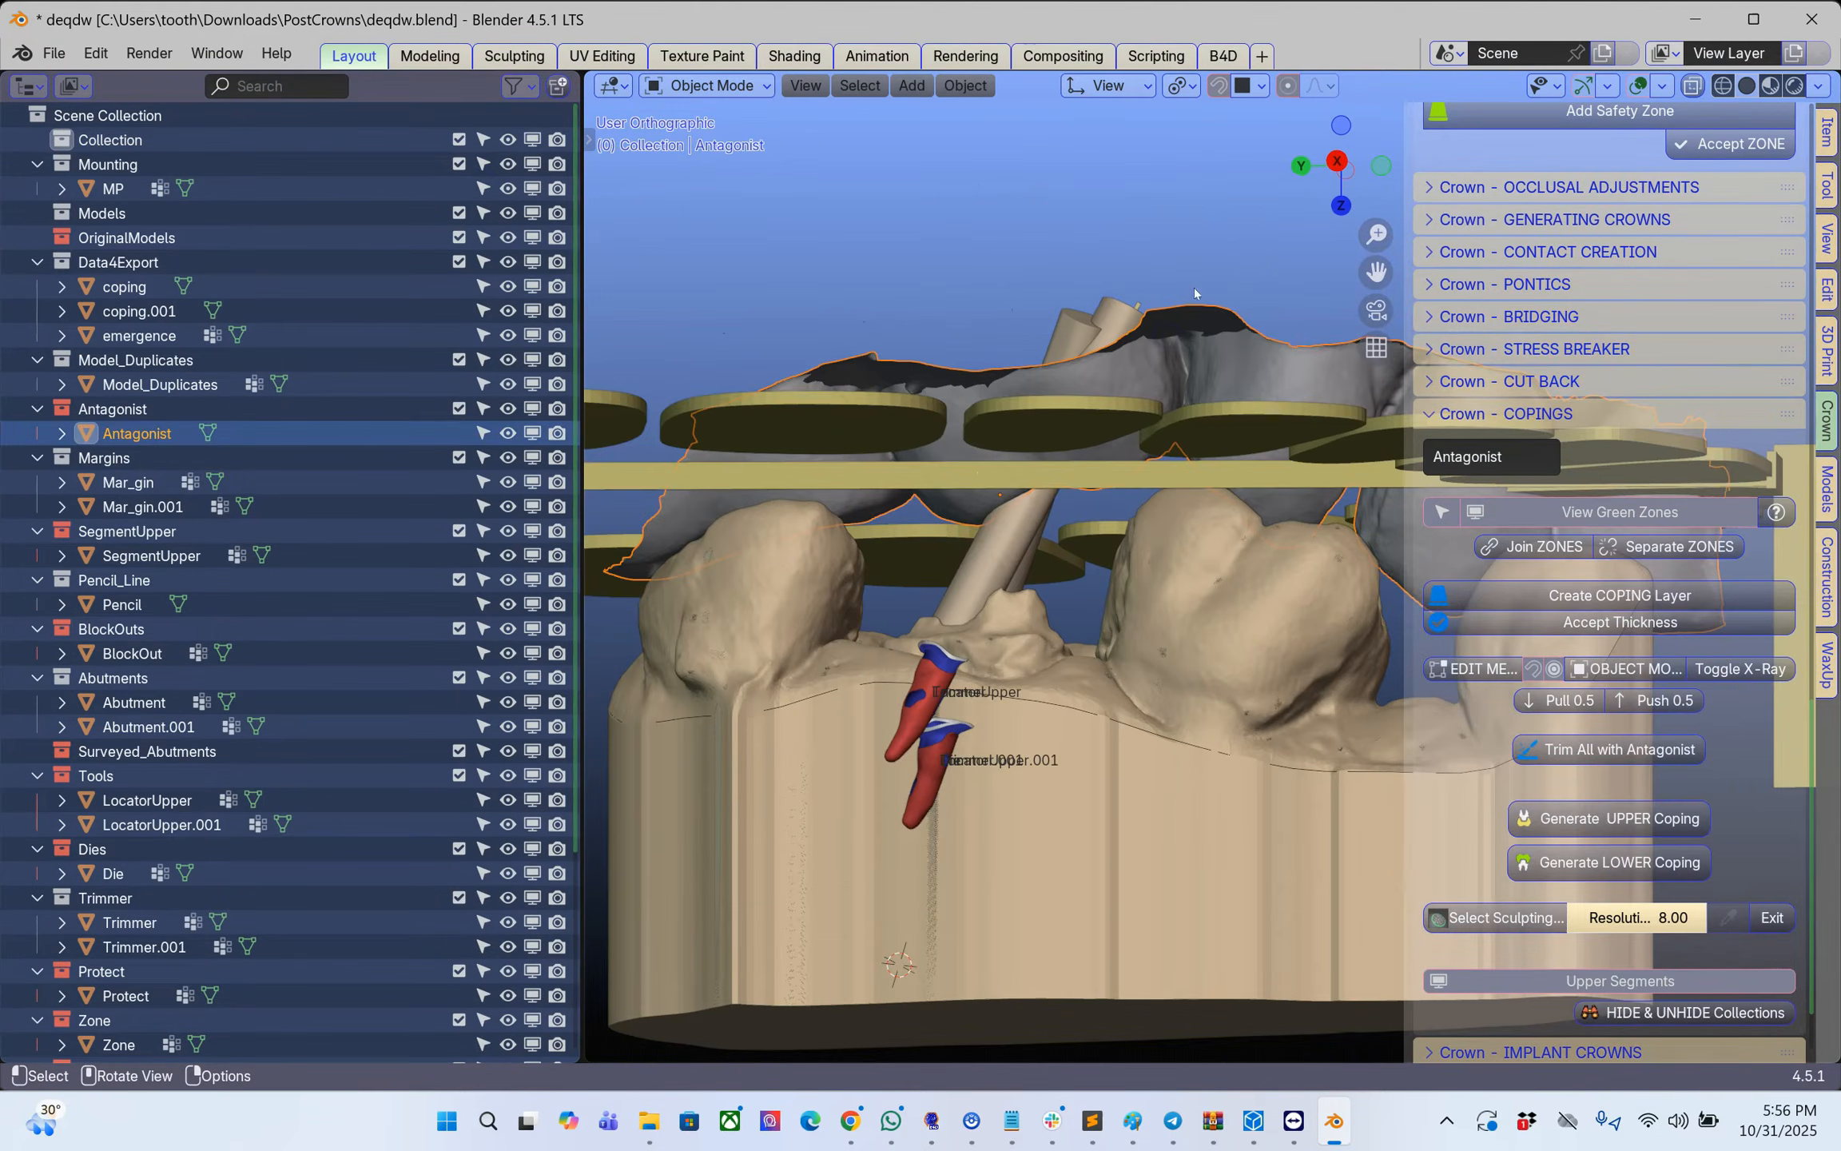
left_click(1693, 85)
middle_click_drag(938, 576, 924, 629)
middle_click_drag(747, 786, 1047, 376)
left_click(1107, 356, "shift")
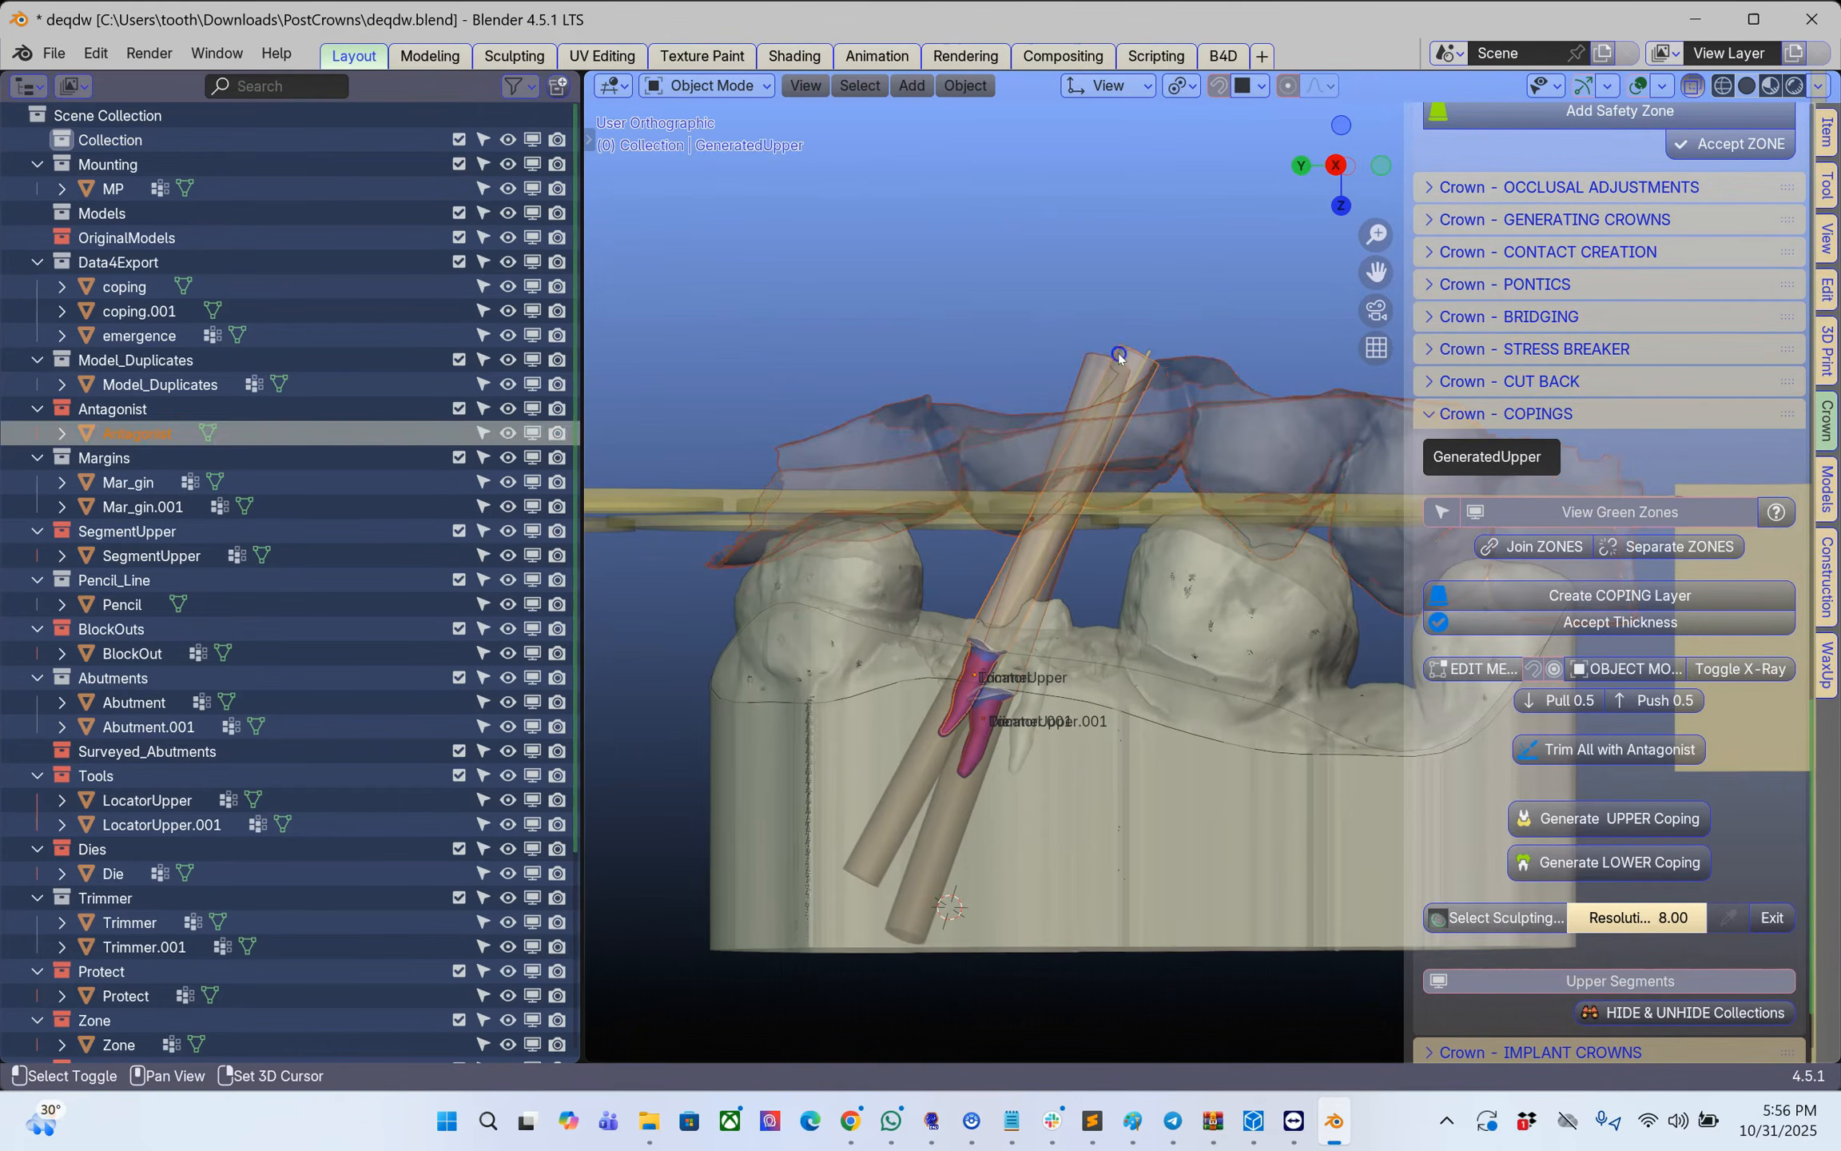
left_click(787, 729, "shift")
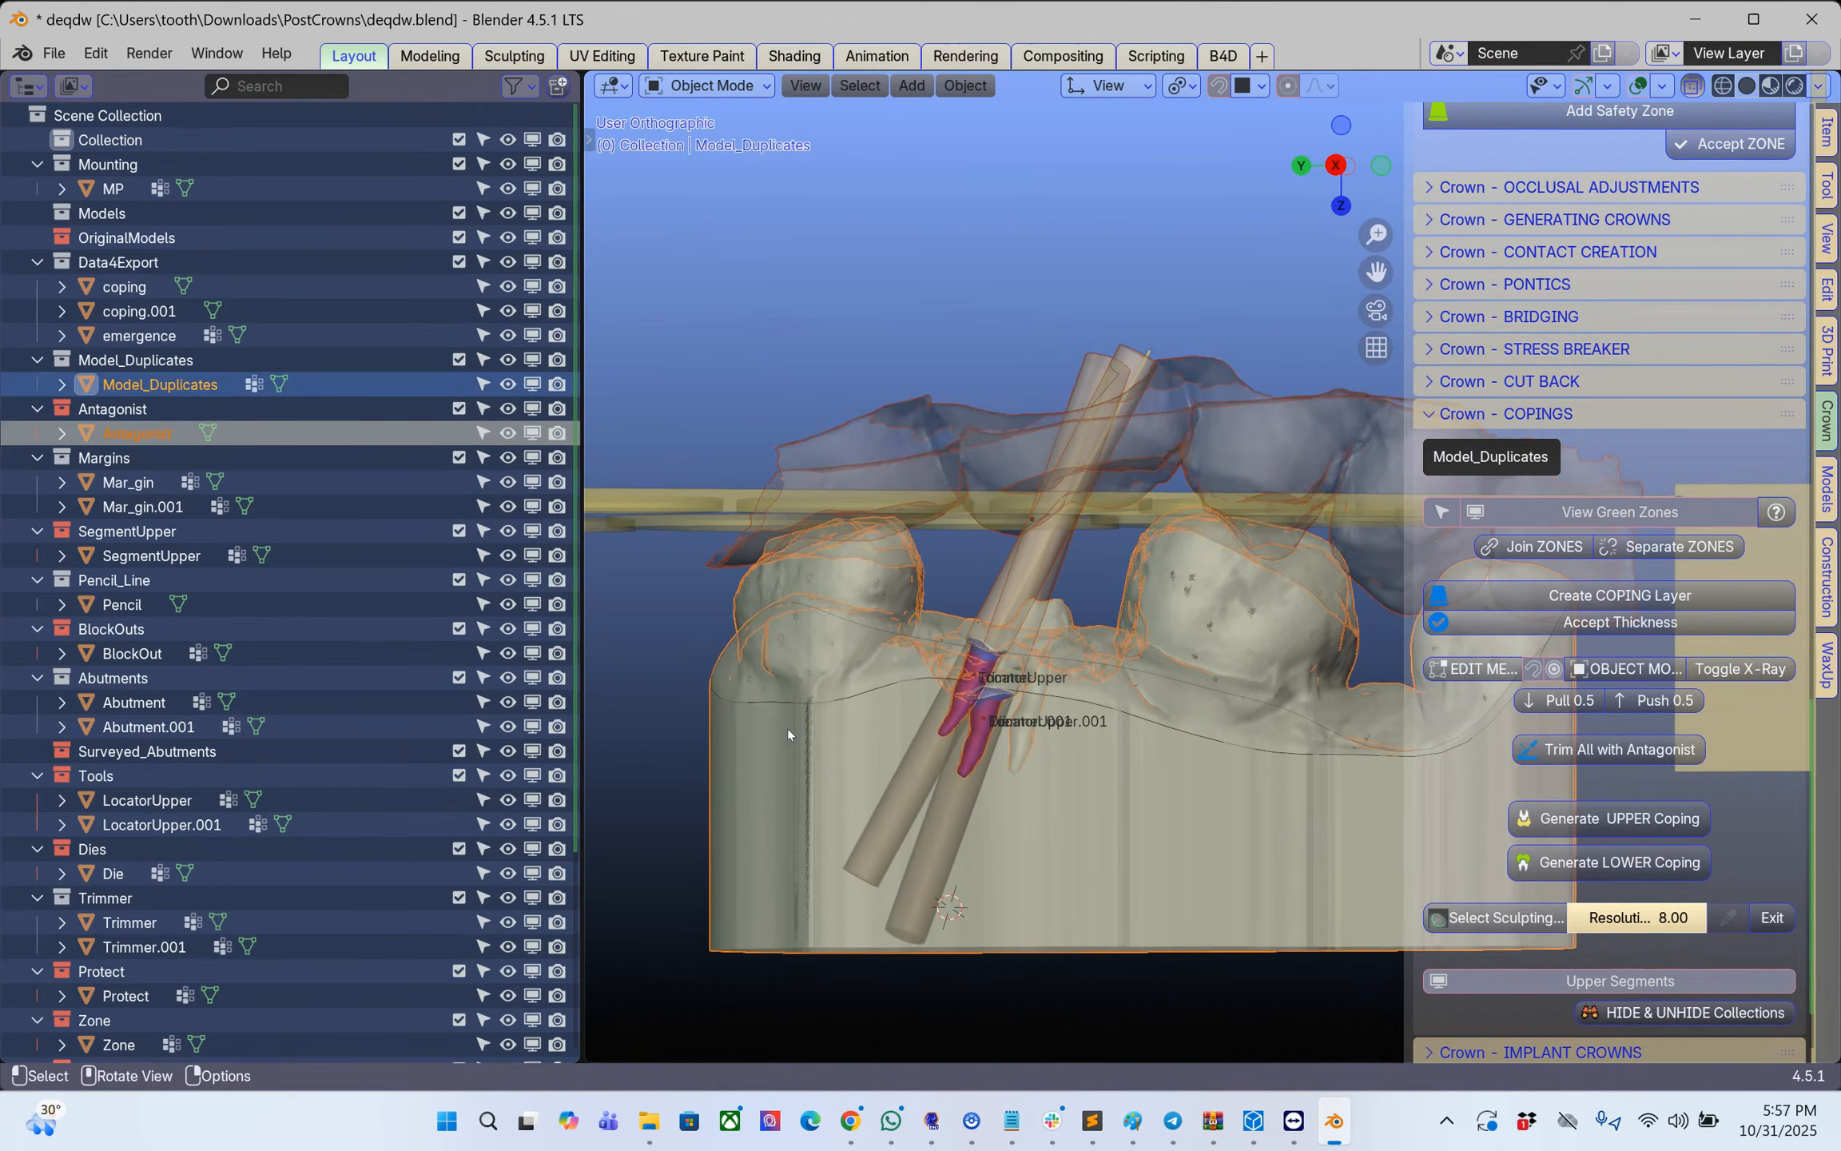
key("ctrl+i")
key("x")
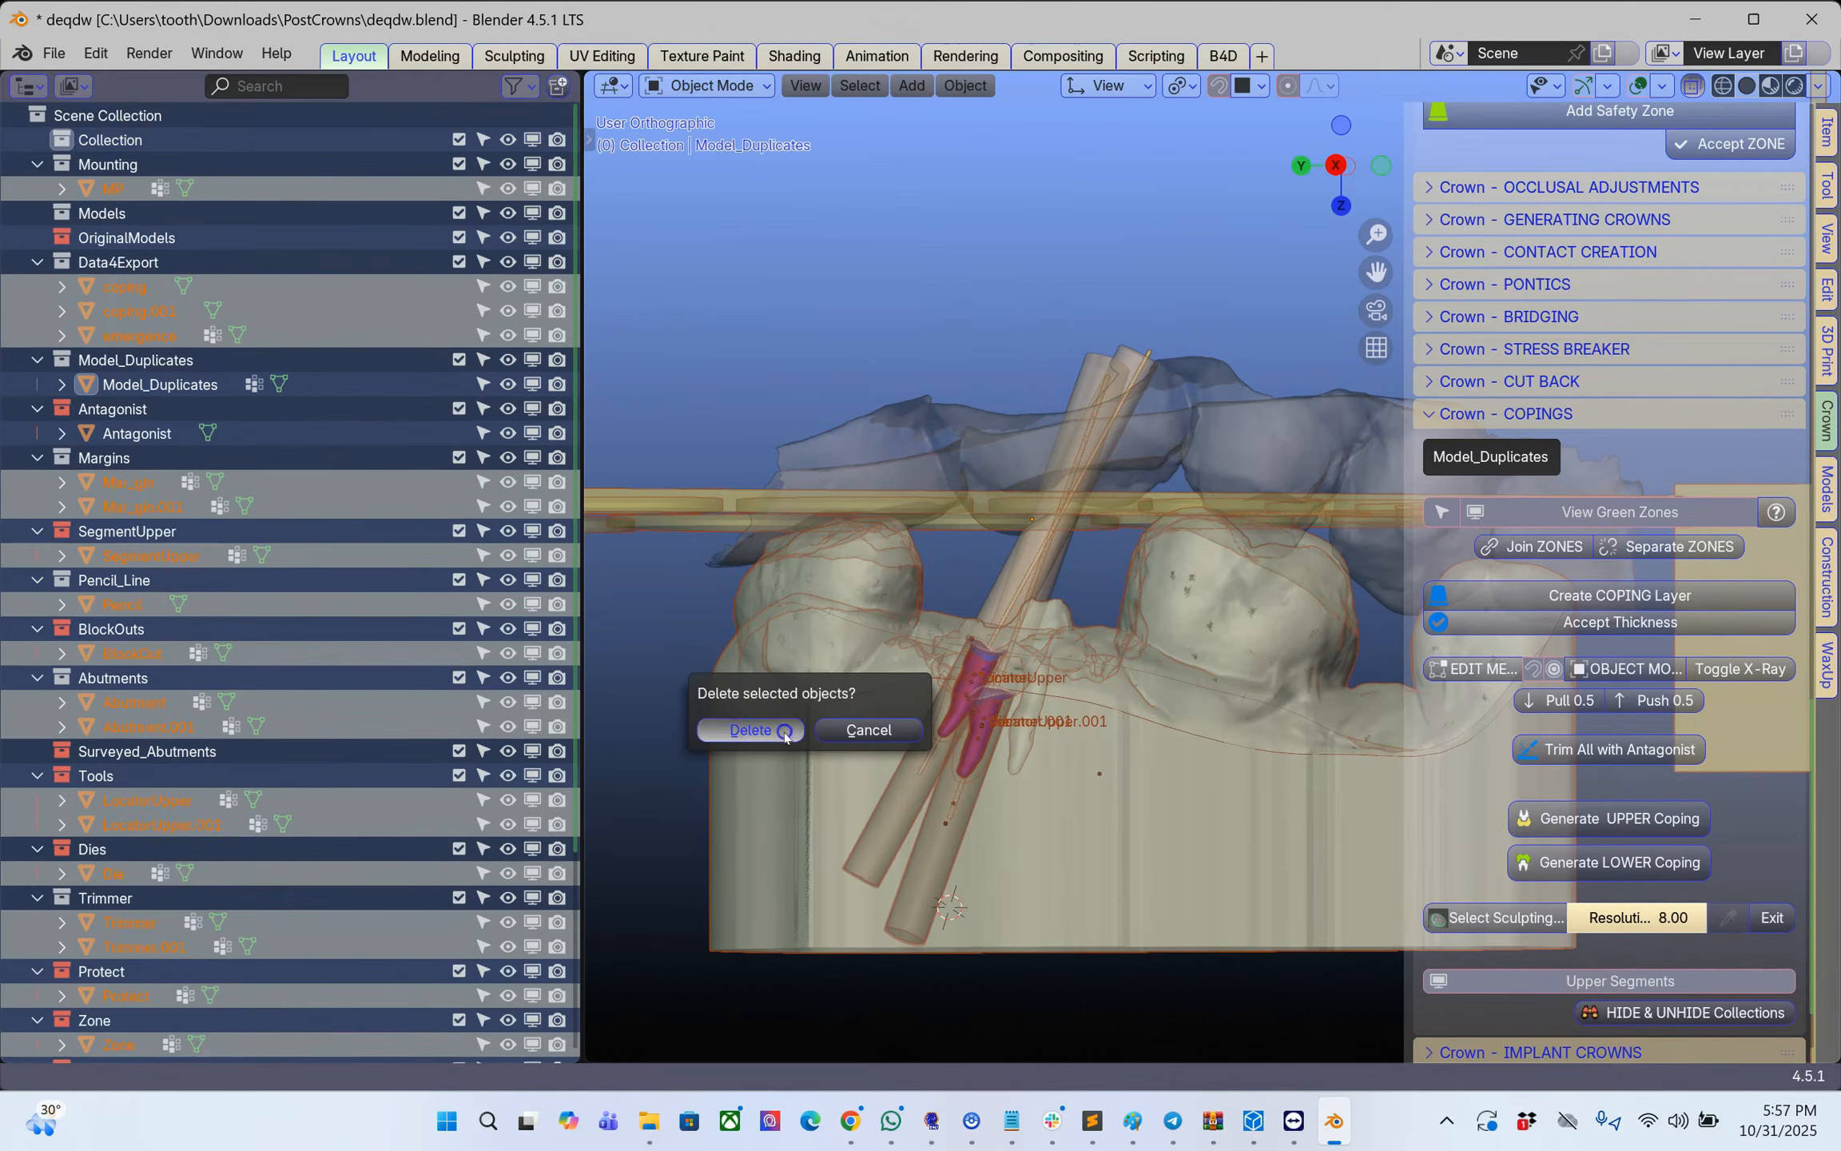
left_click(752, 729)
- Examine the remaining coping tube, antagonist and duplicate model by selecting them one at a time
scroll(999, 588, "up", 3)
left_click(843, 509)
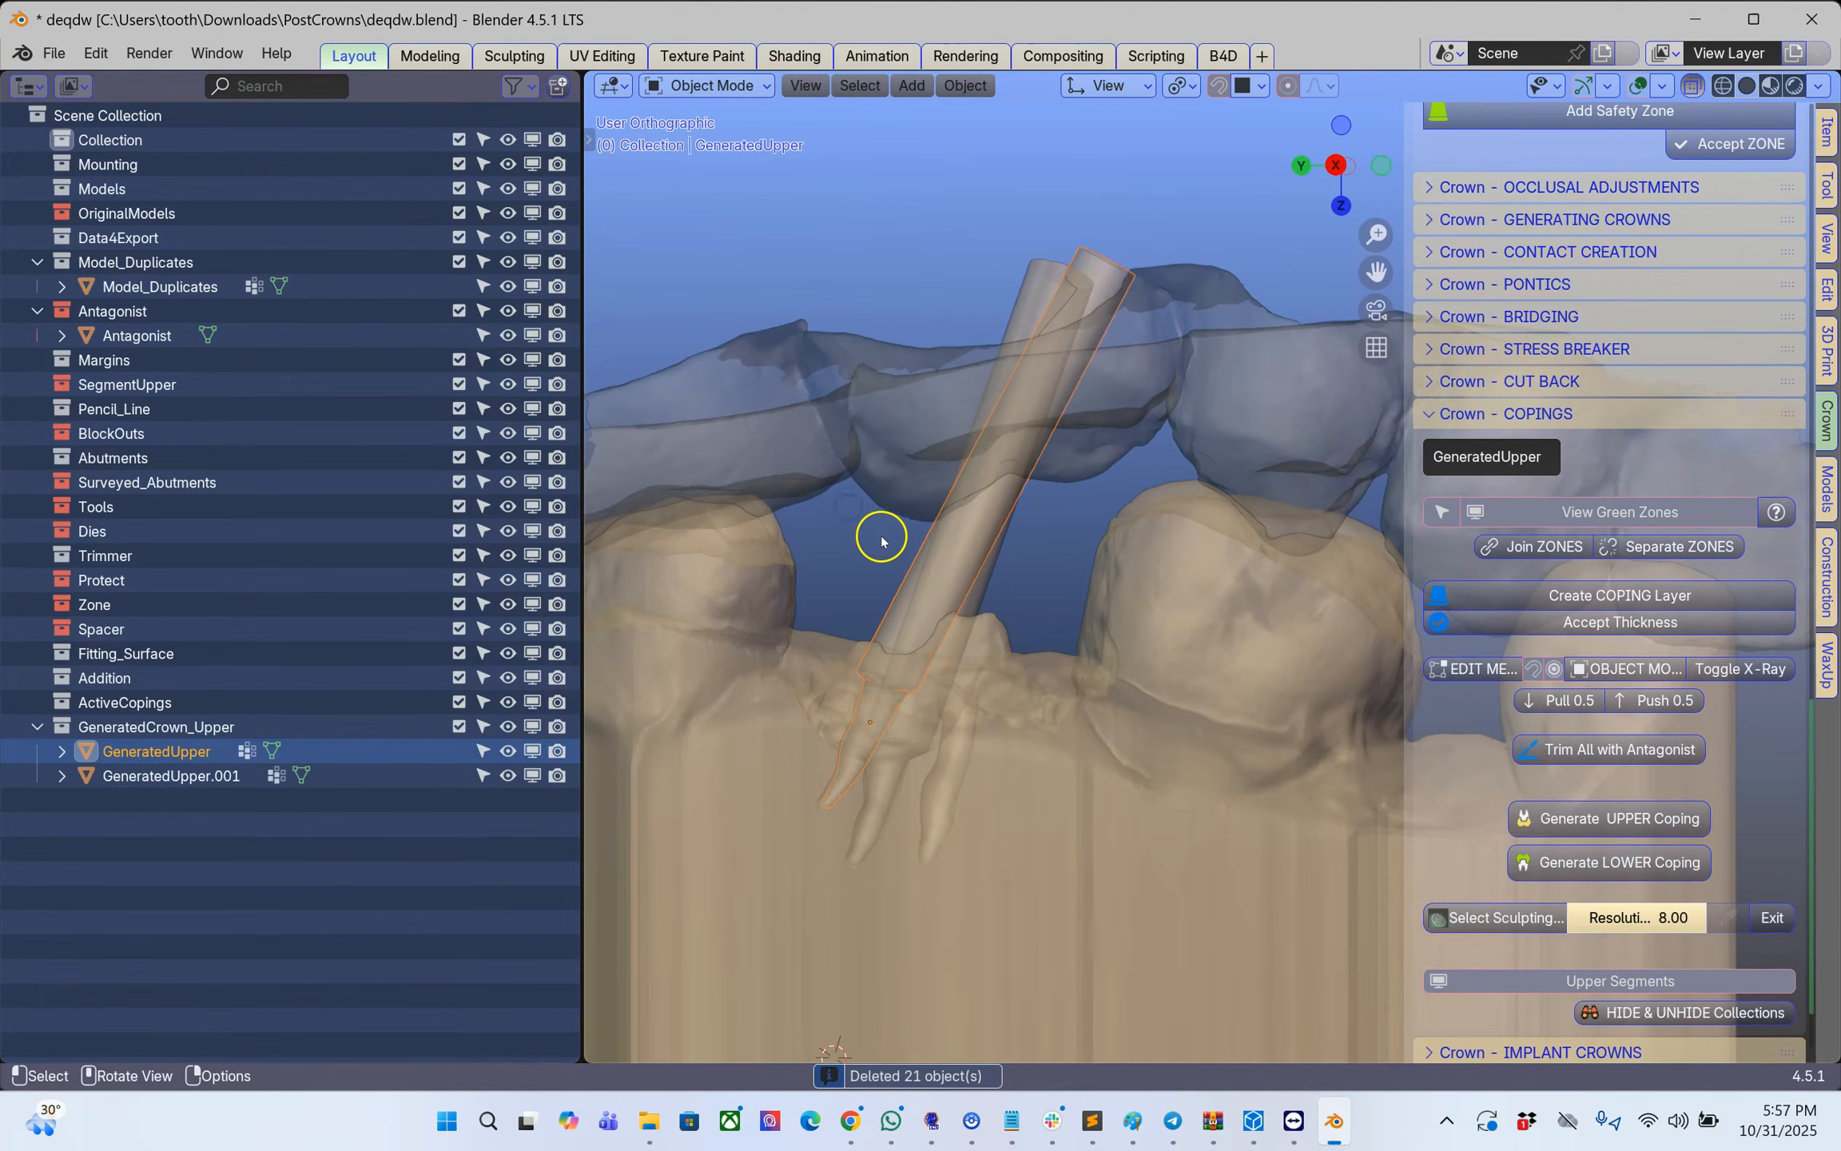
middle_click_drag(881, 546, 851, 609)
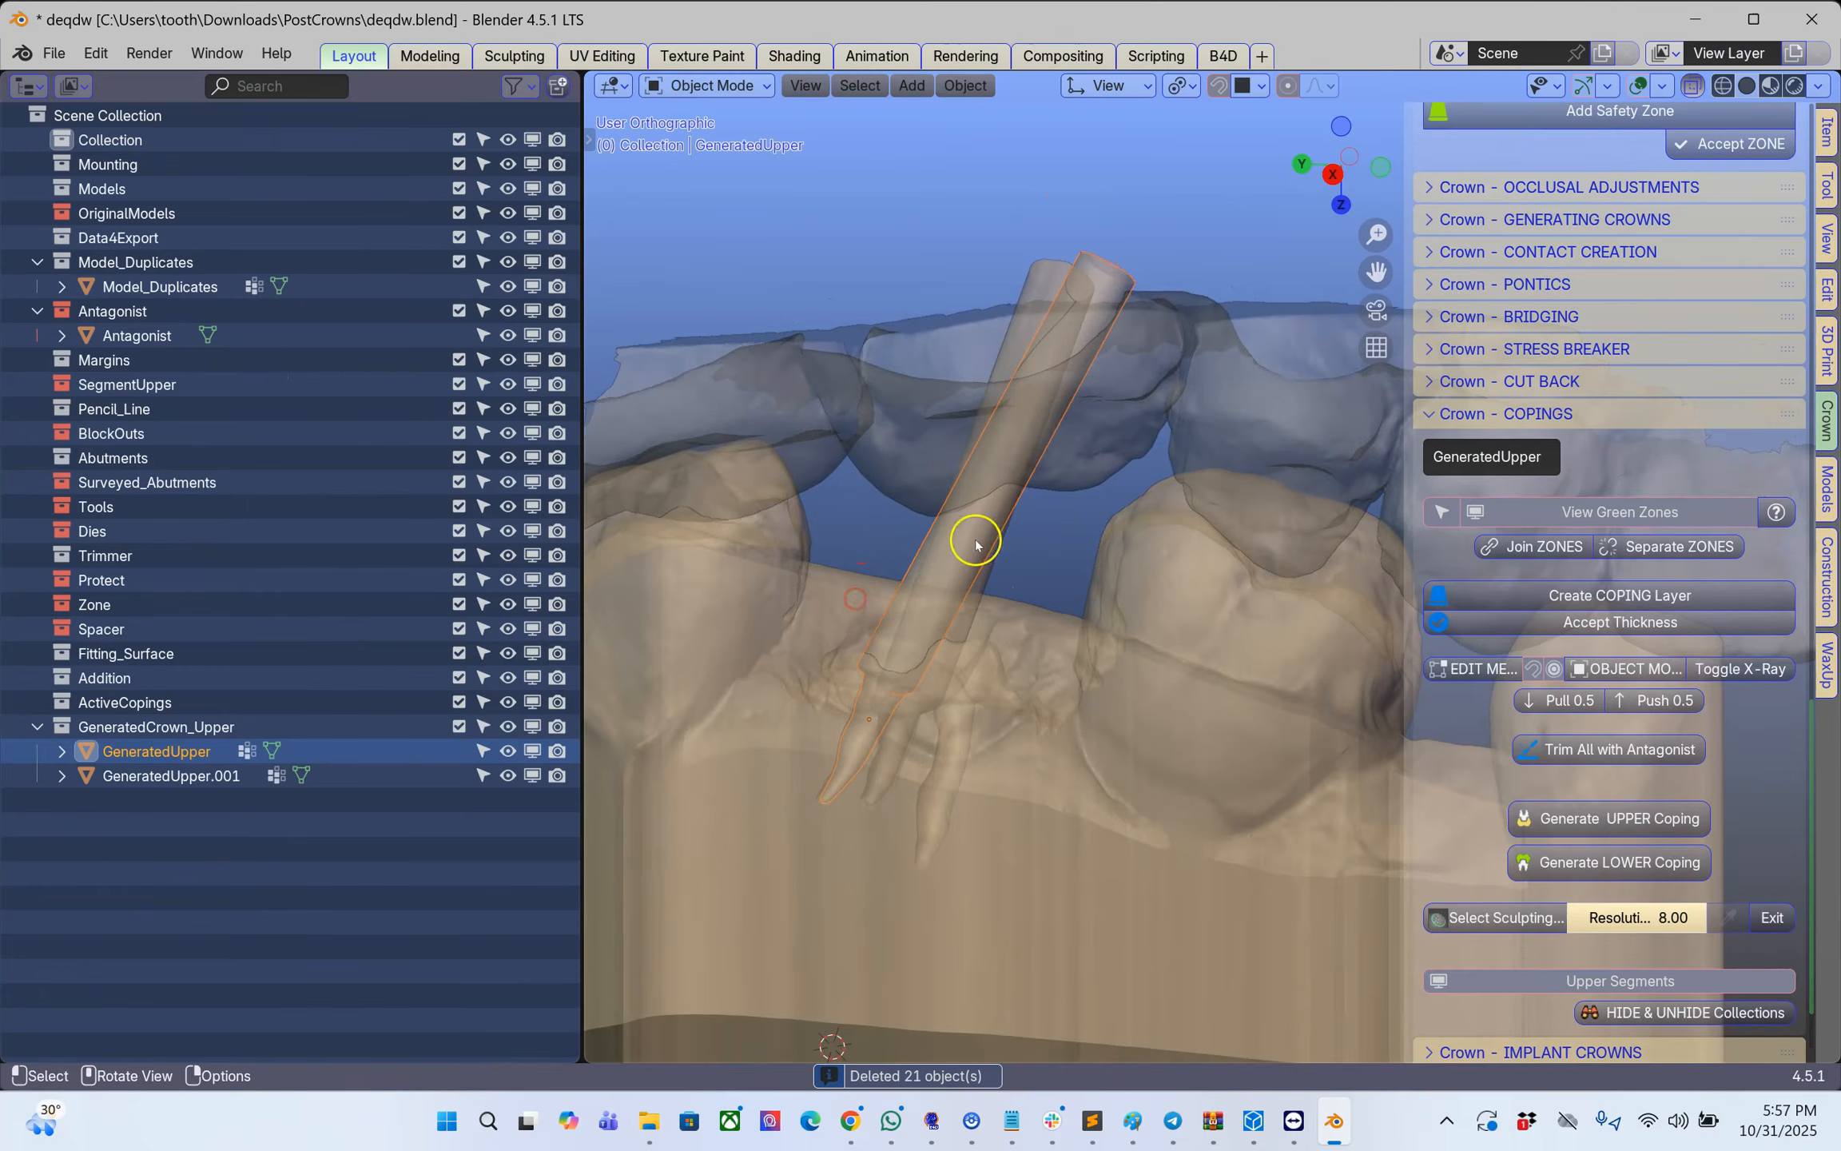
middle_click_drag(974, 539, 1002, 473)
left_click(884, 366)
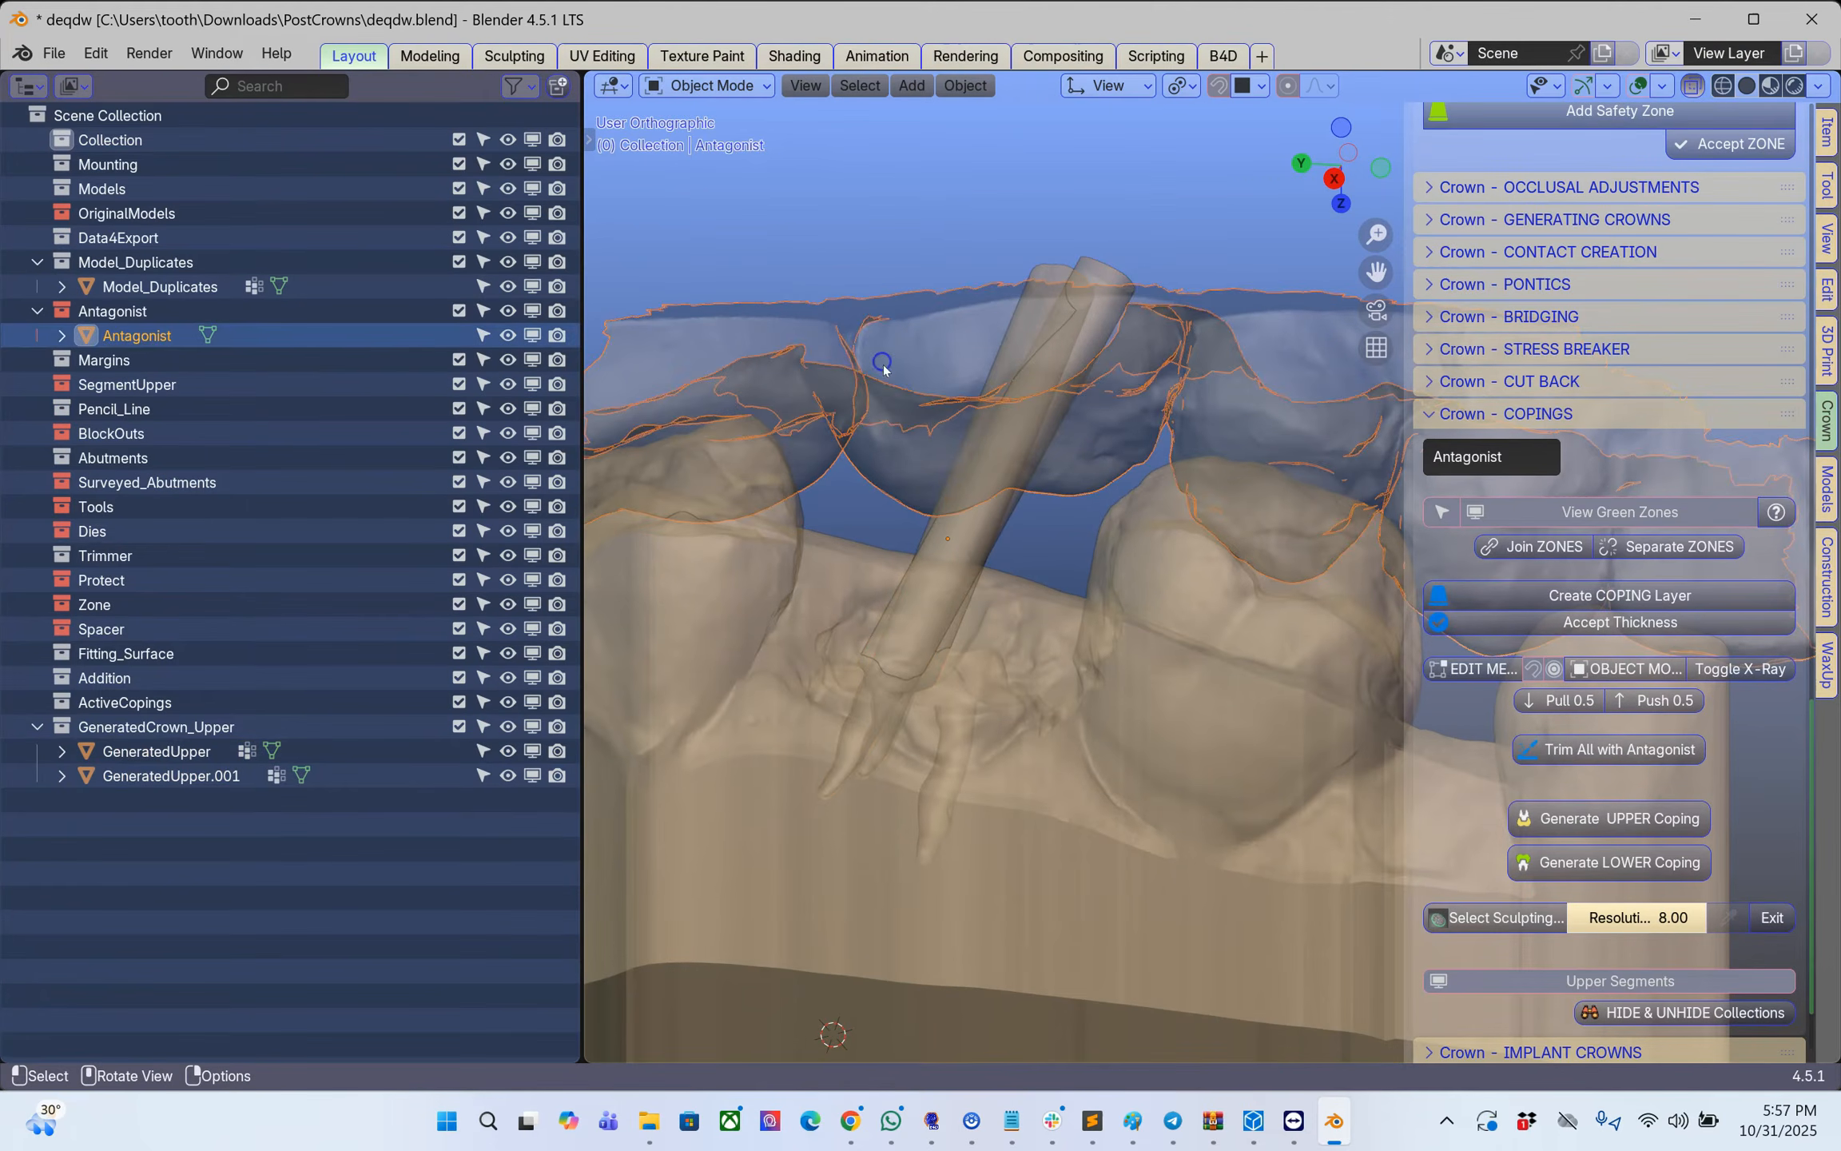
left_click(808, 638)
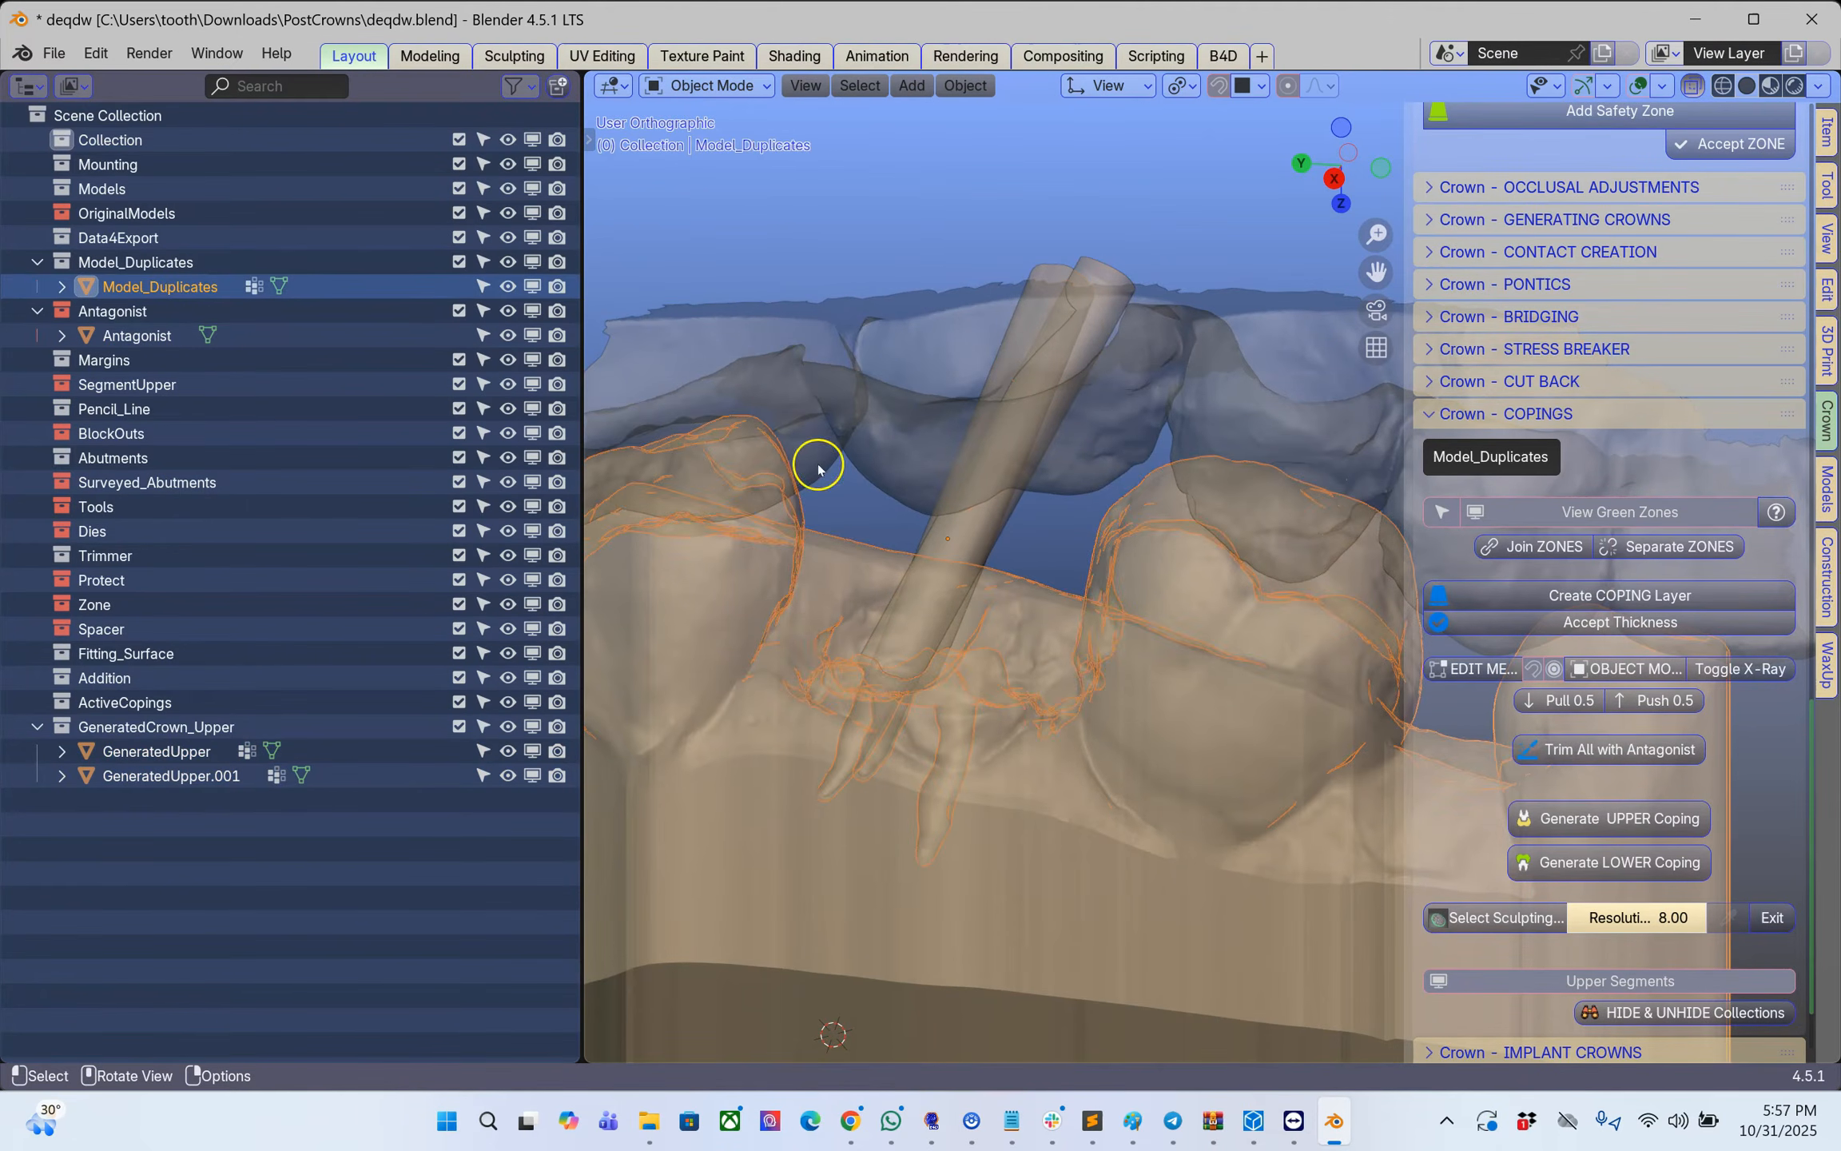
scroll(819, 470, "down", 1)
left_click(833, 319)
left_click(828, 357)
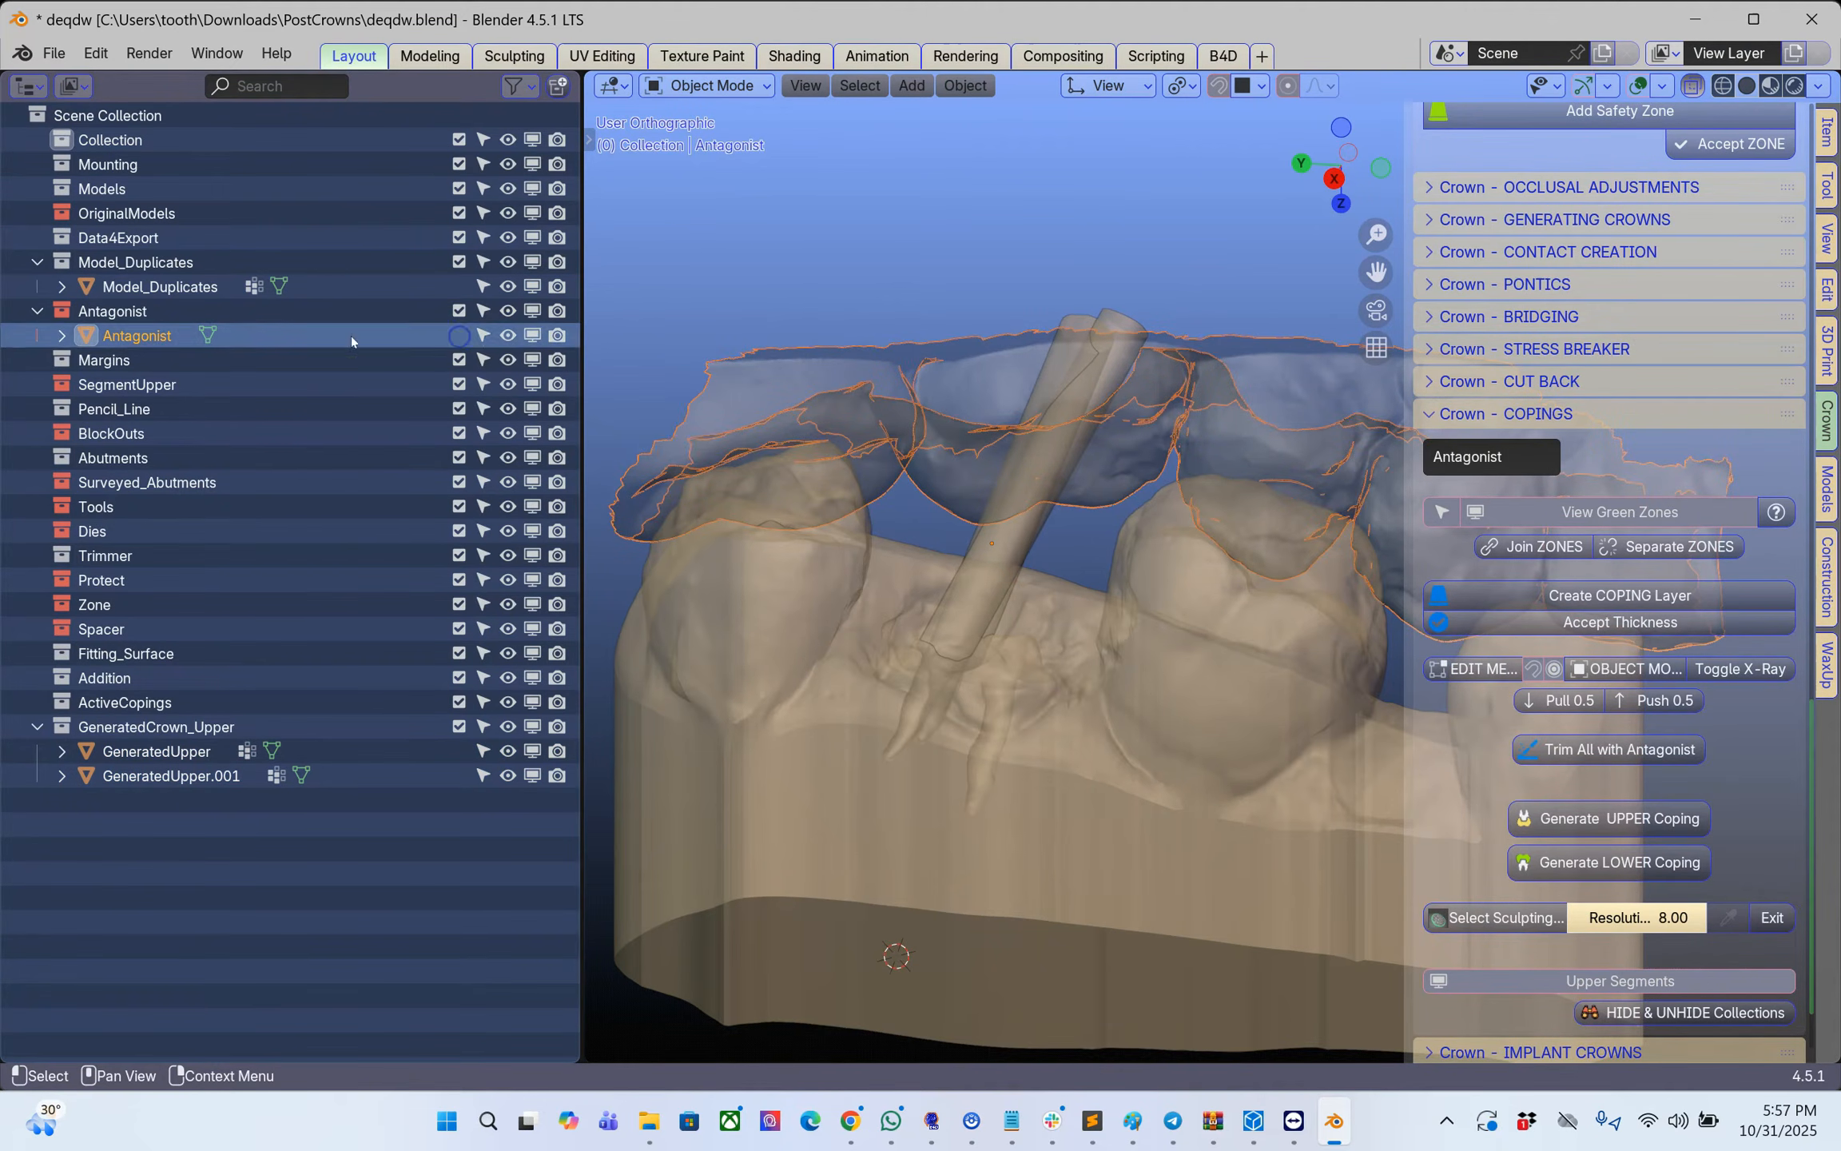
- Narrow the Outliner to give the 3D view more room and turn X-ray off
left_click_drag(582, 255, 154, 336)
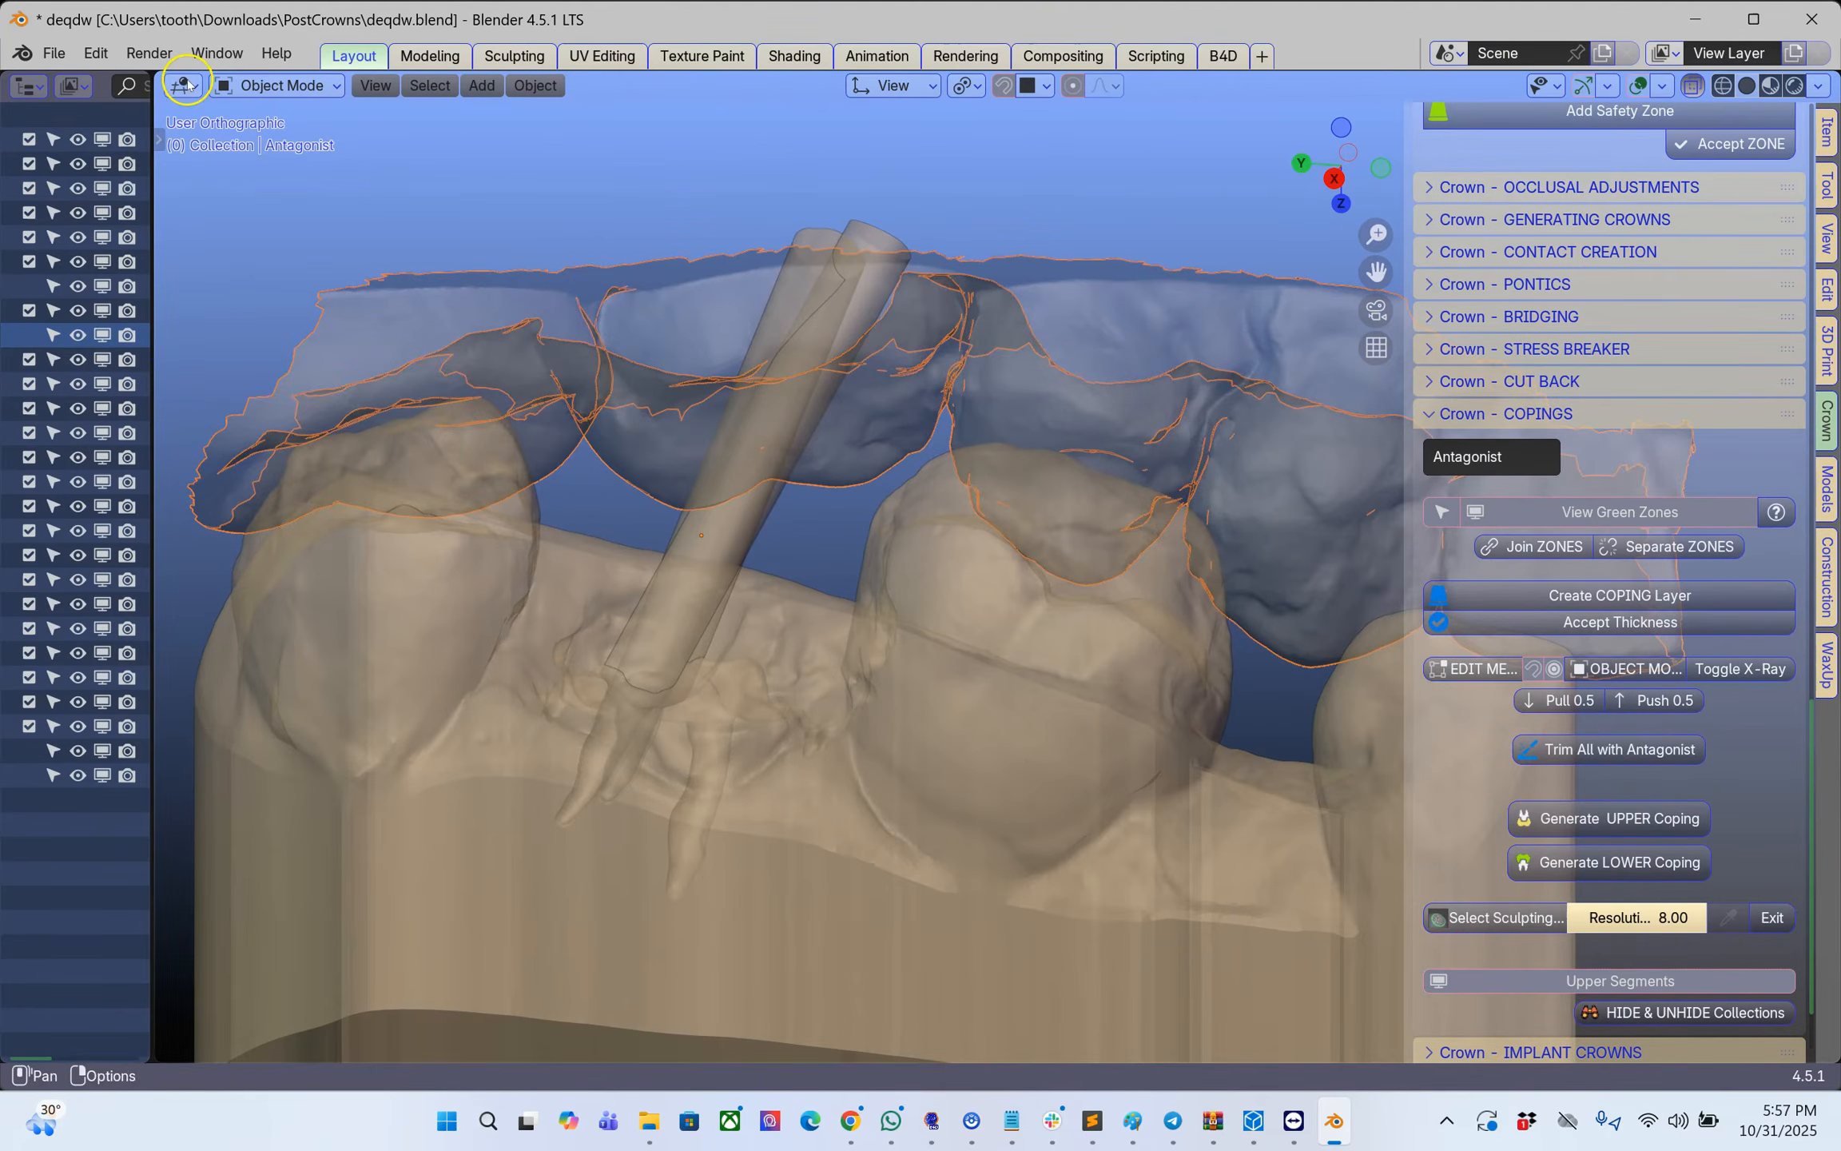
scroll(571, 288, "down", 3)
left_click(1696, 87)
middle_click_drag(774, 559, 776, 535)
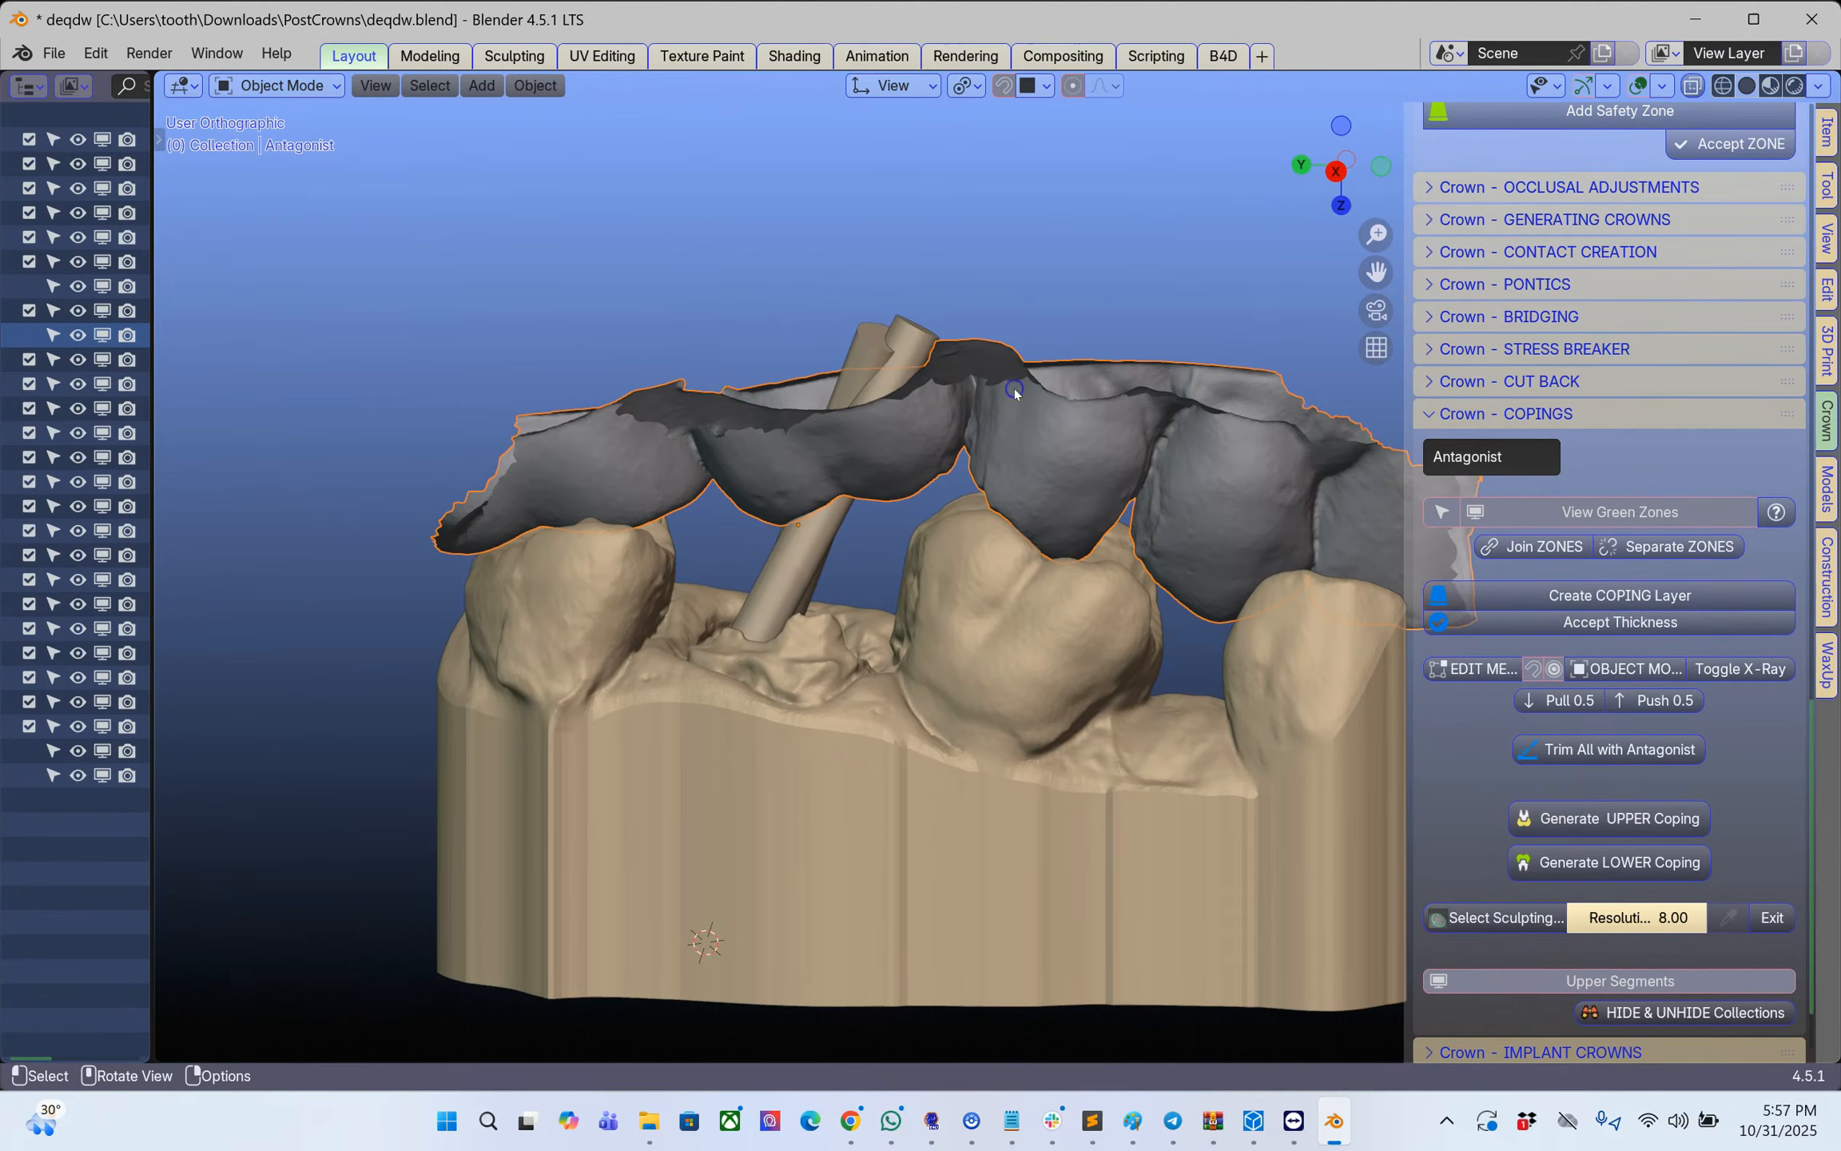
- Hide the antagonist with the Crown and Bridge module's visibility toggle and select the duplicate model
scroll(1629, 476, "up", 15)
scroll(1630, 477, "up", 20)
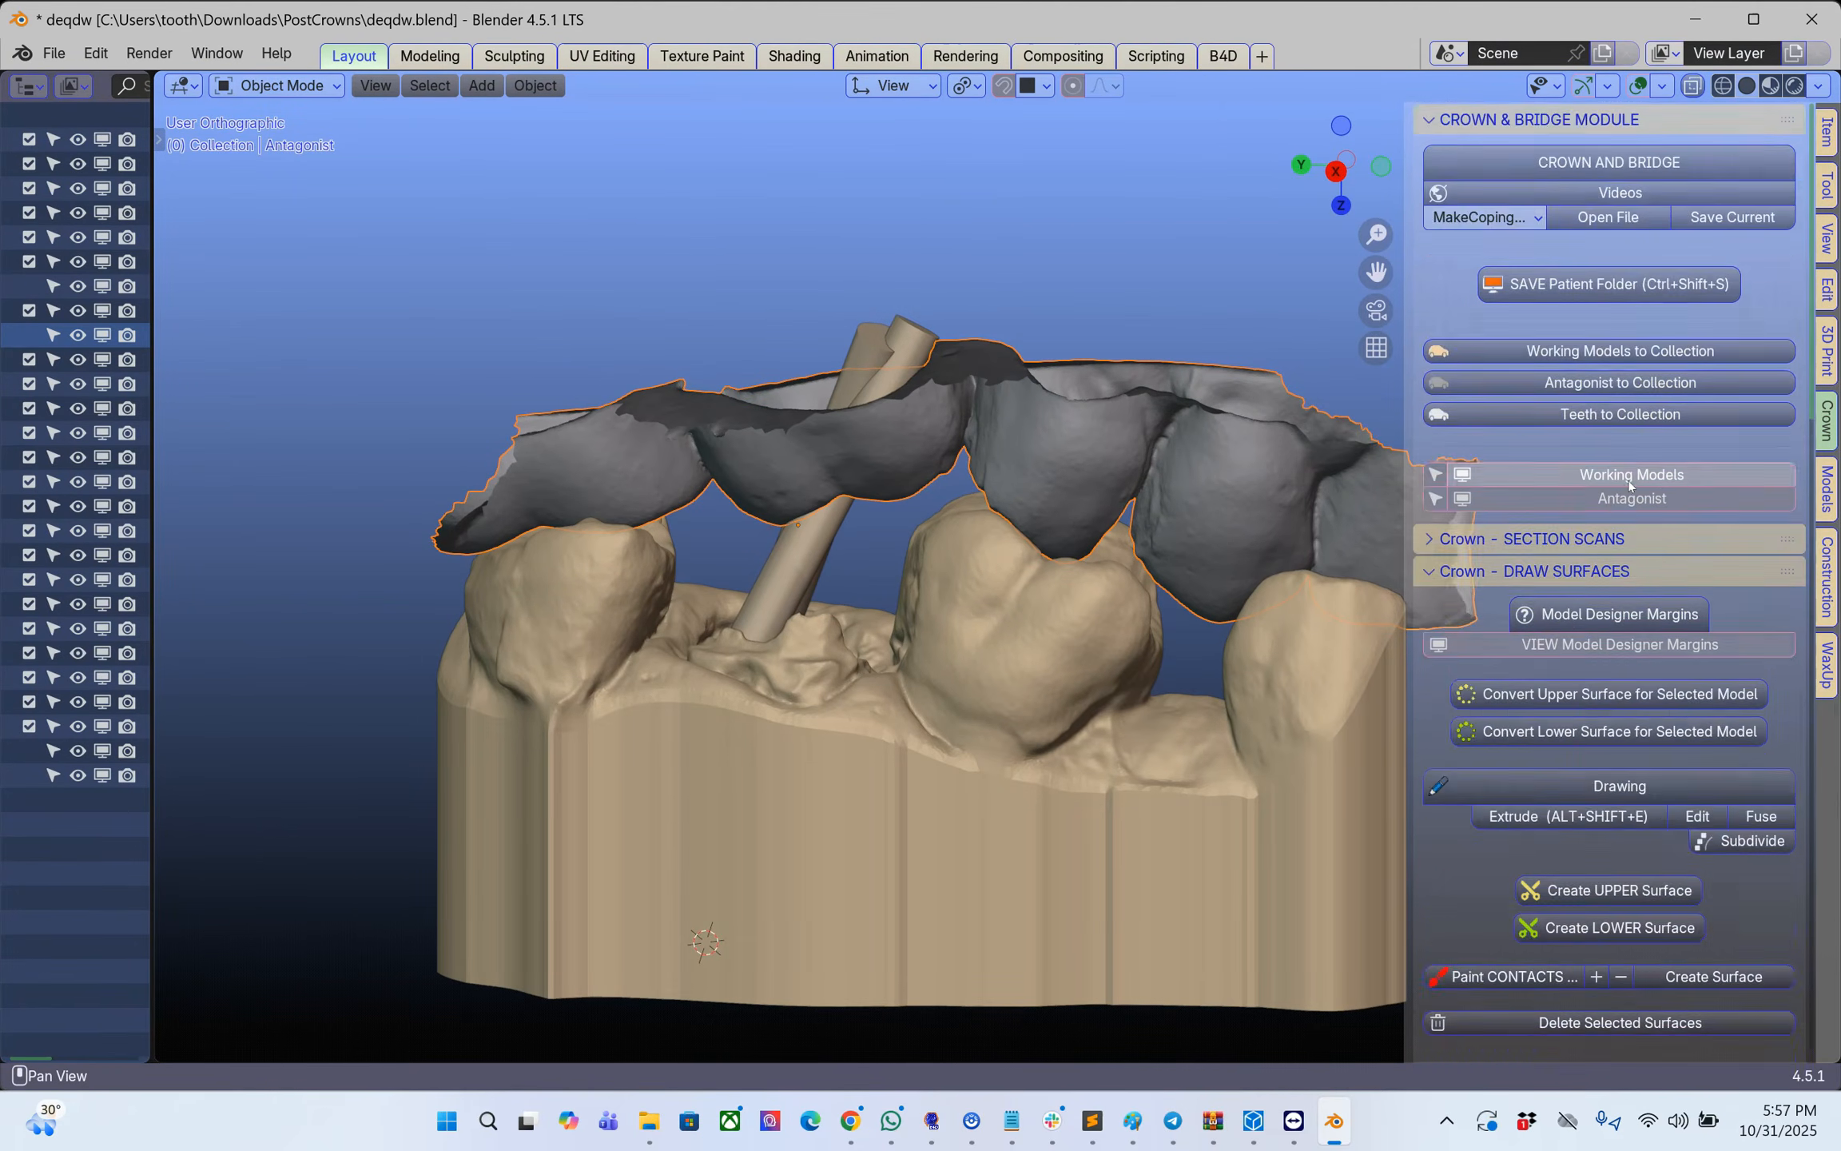
left_click(1629, 495)
left_click(1076, 653)
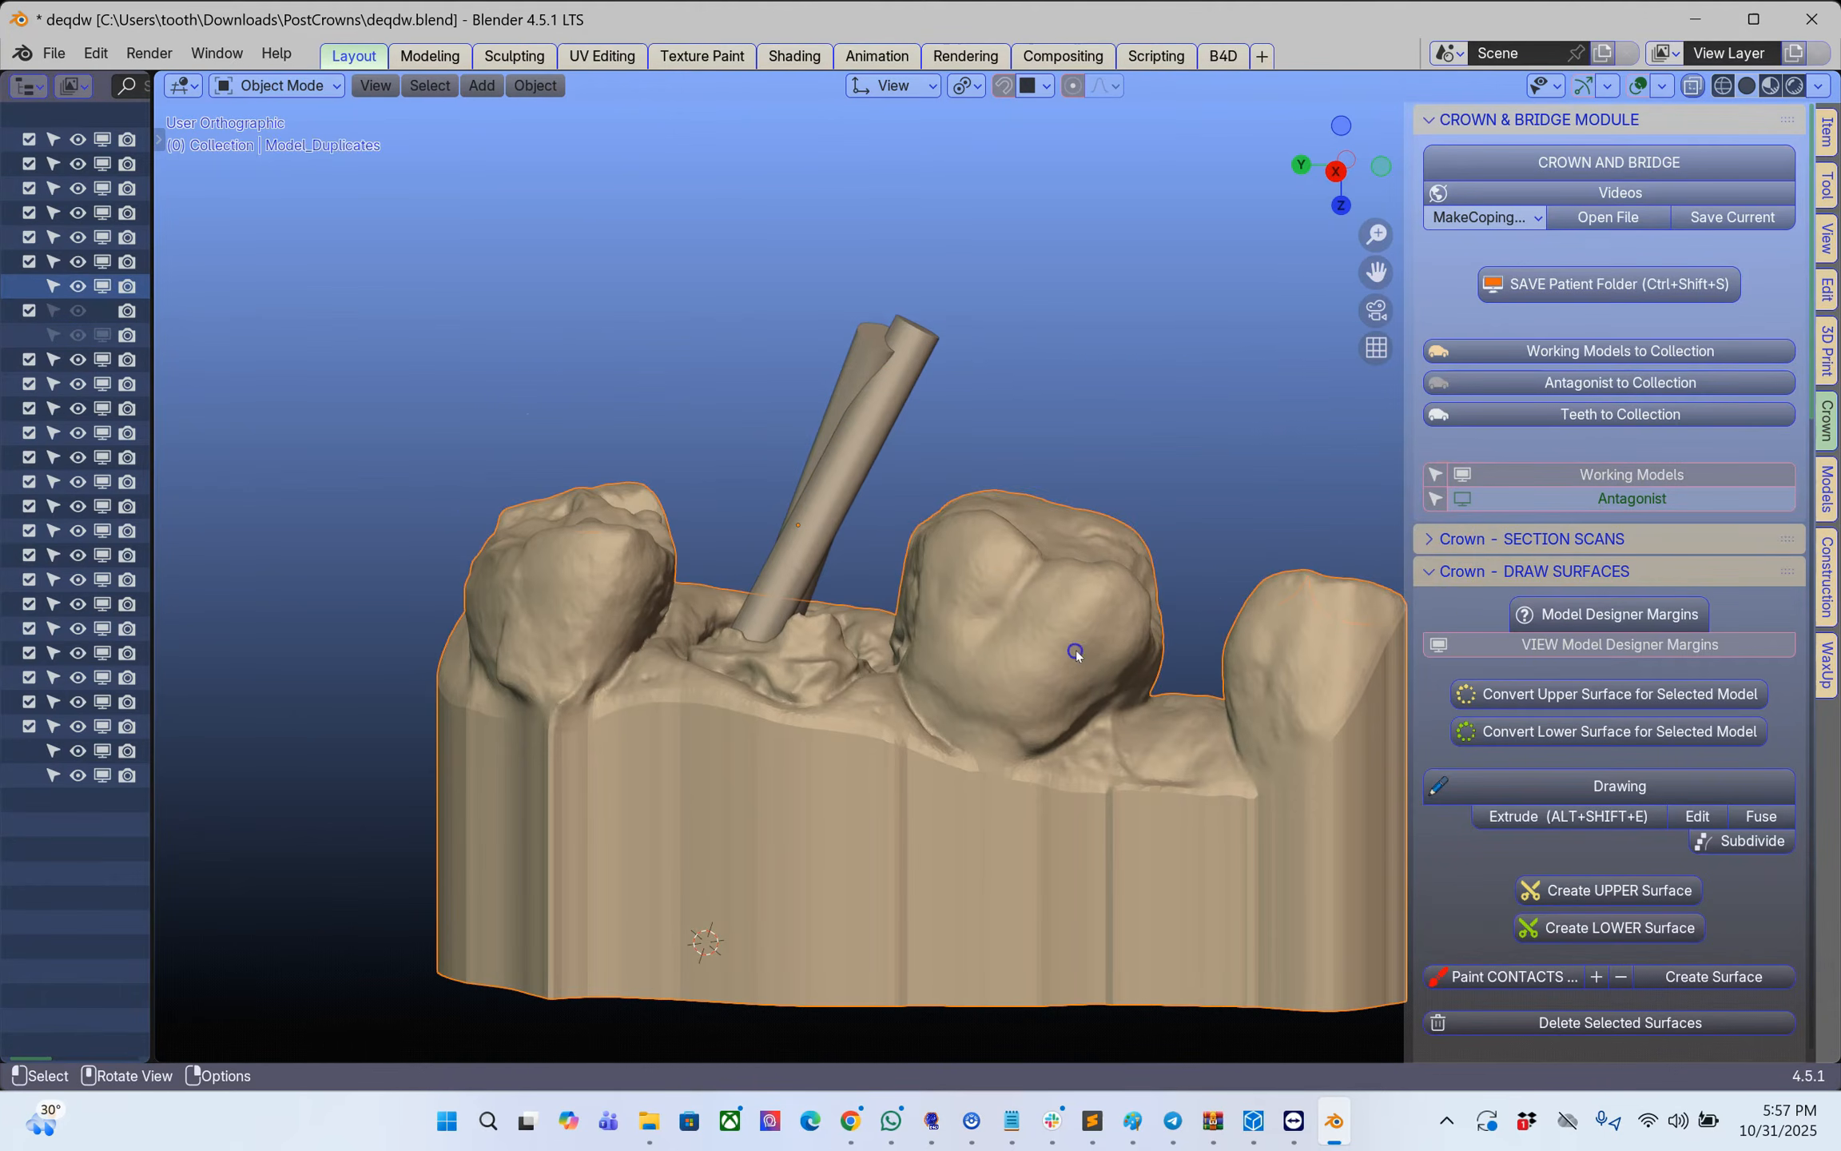
- Select both coping tubes and move them to a new collection named Pins
middle_click_drag(959, 649, 935, 684)
left_click(861, 470)
left_click(839, 426, "shift")
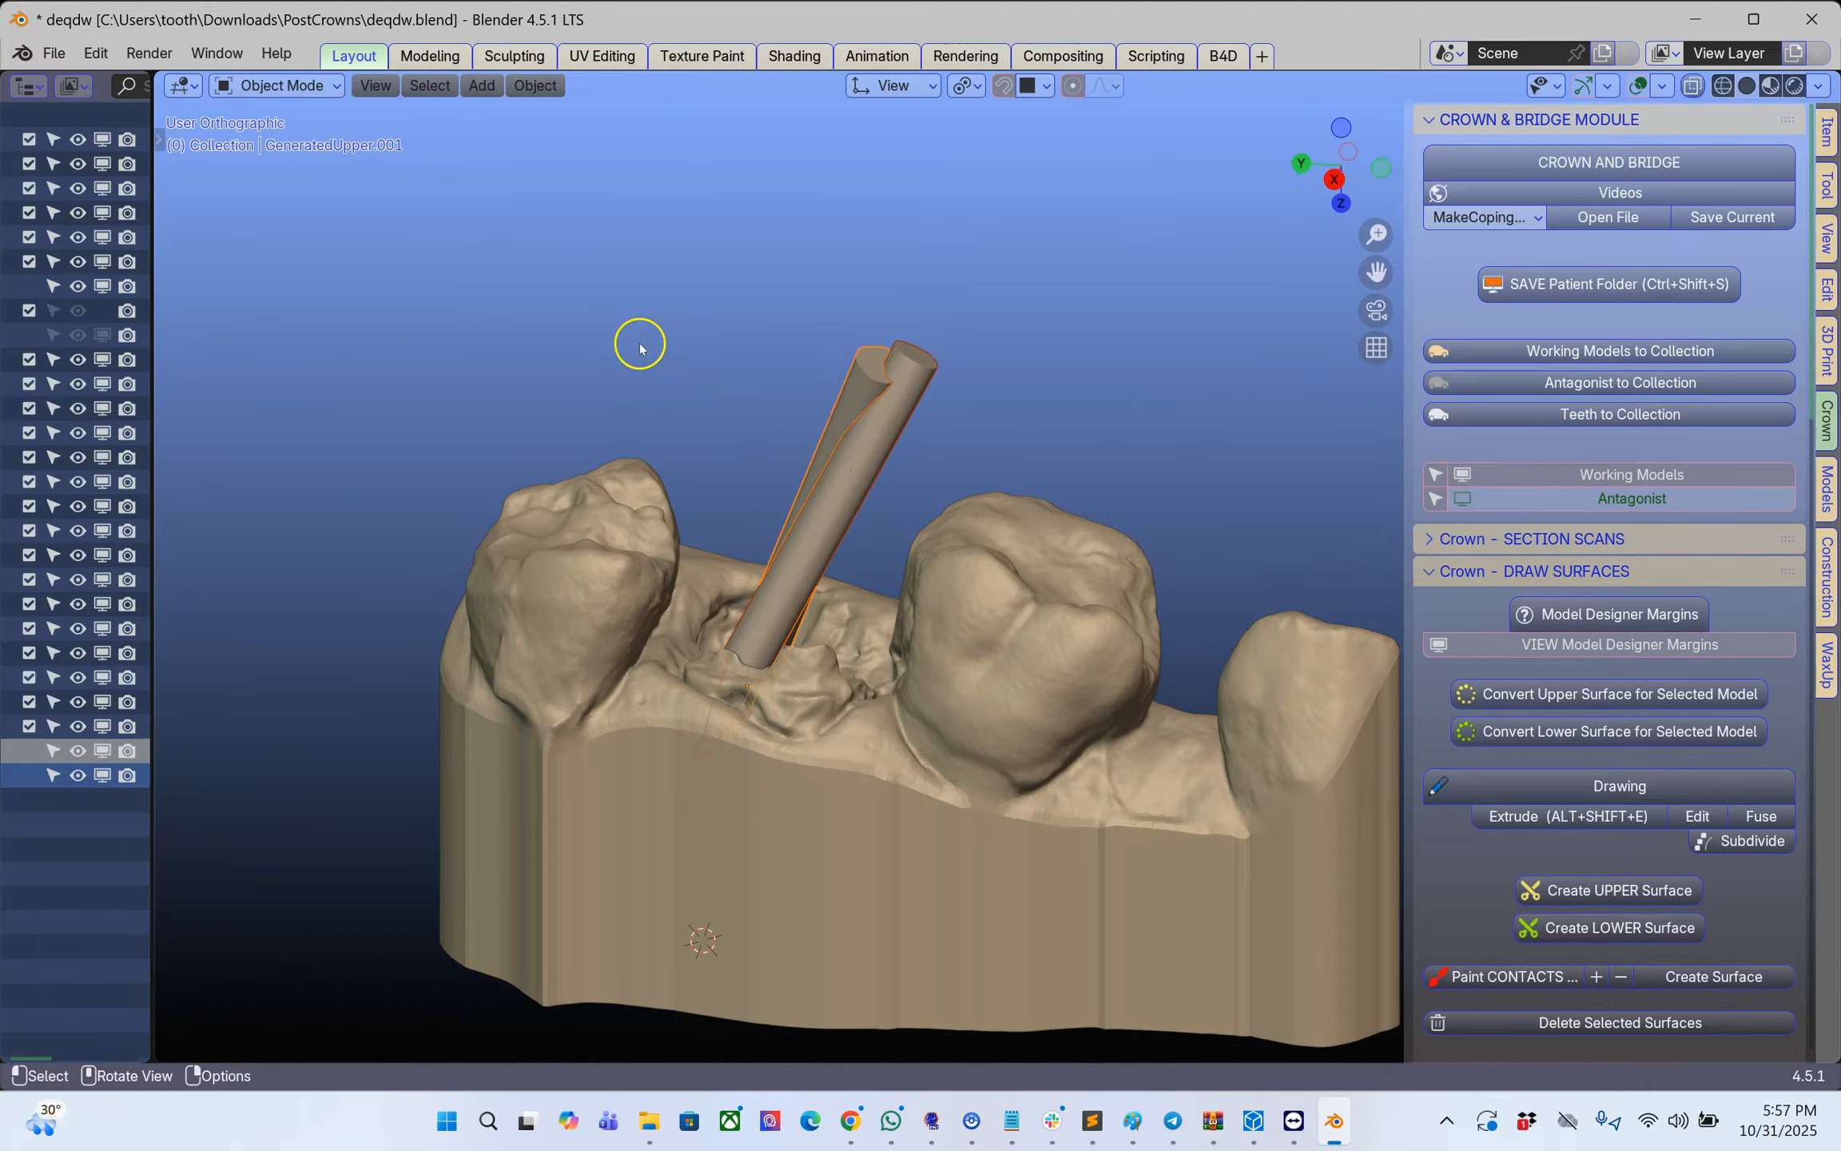
key("m")
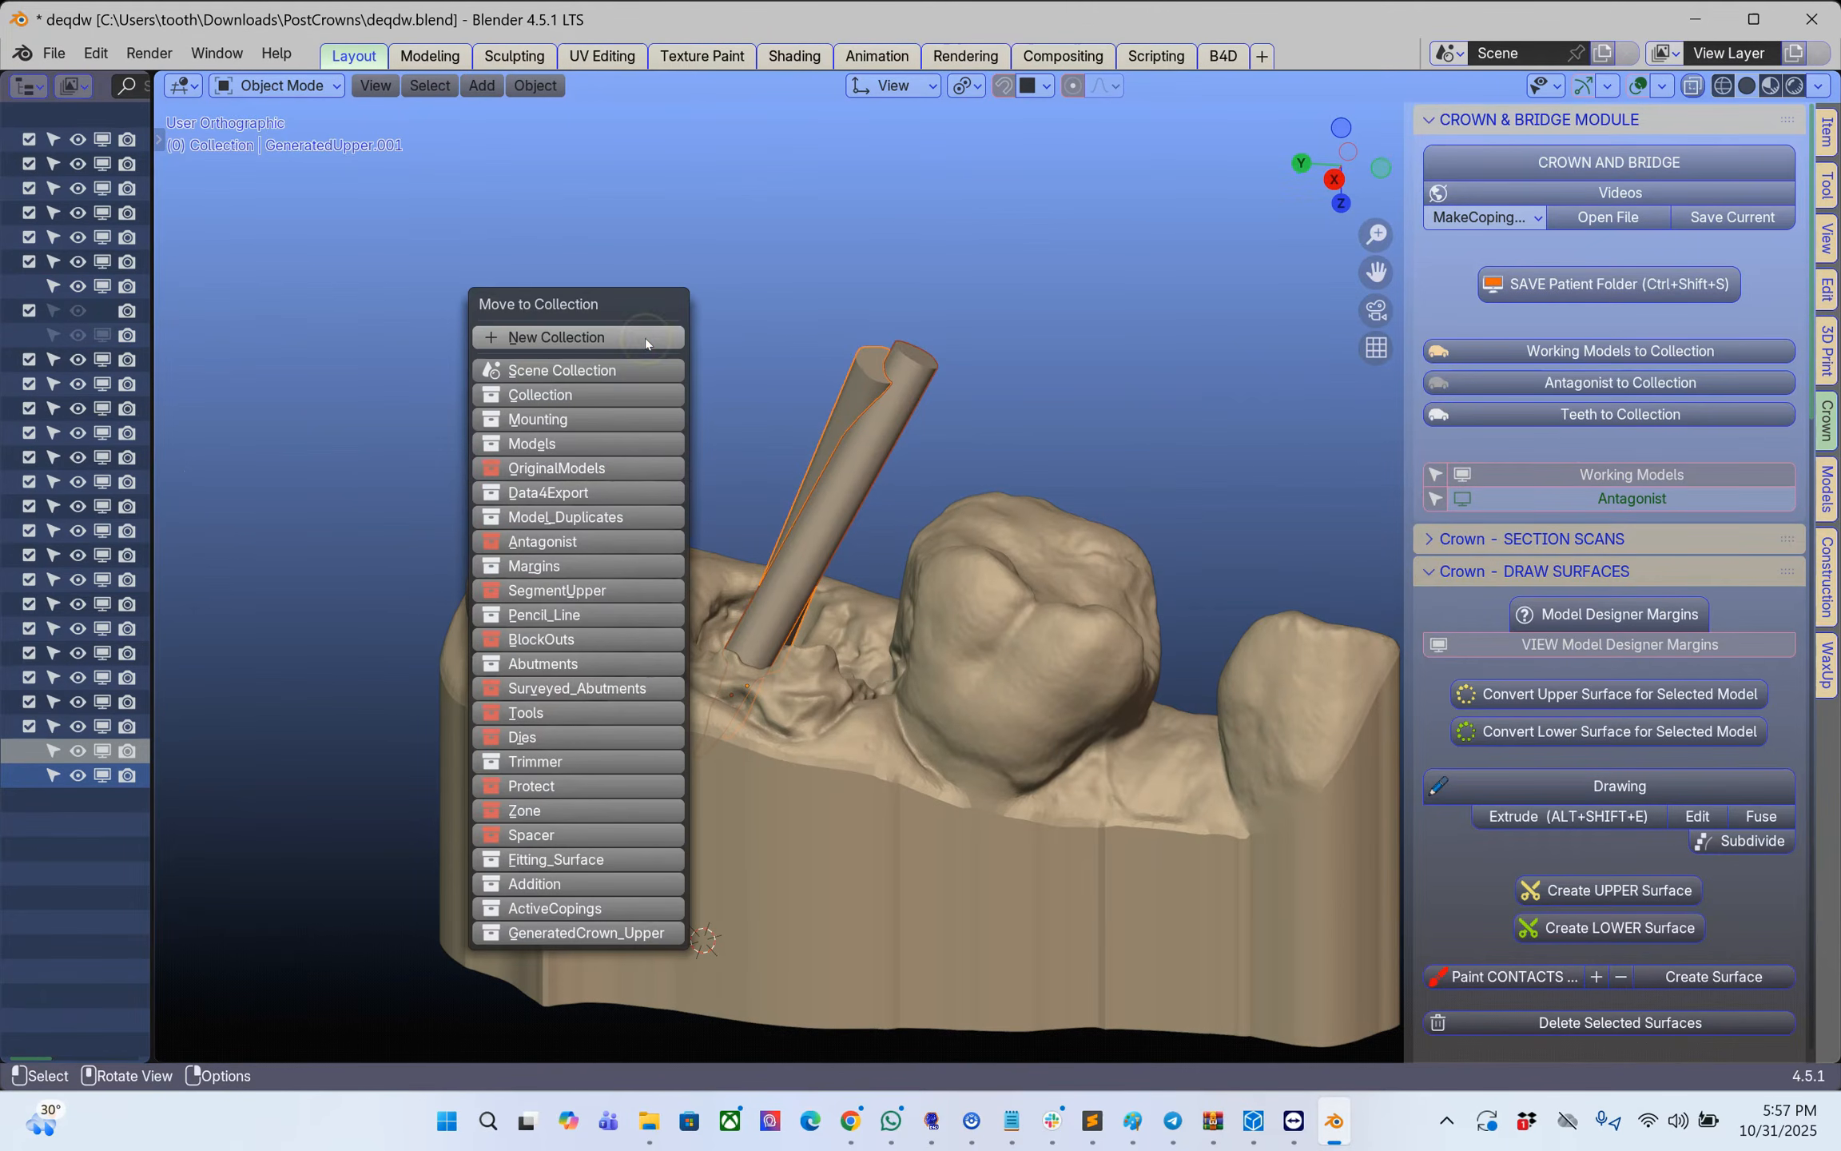
left_click(550, 339)
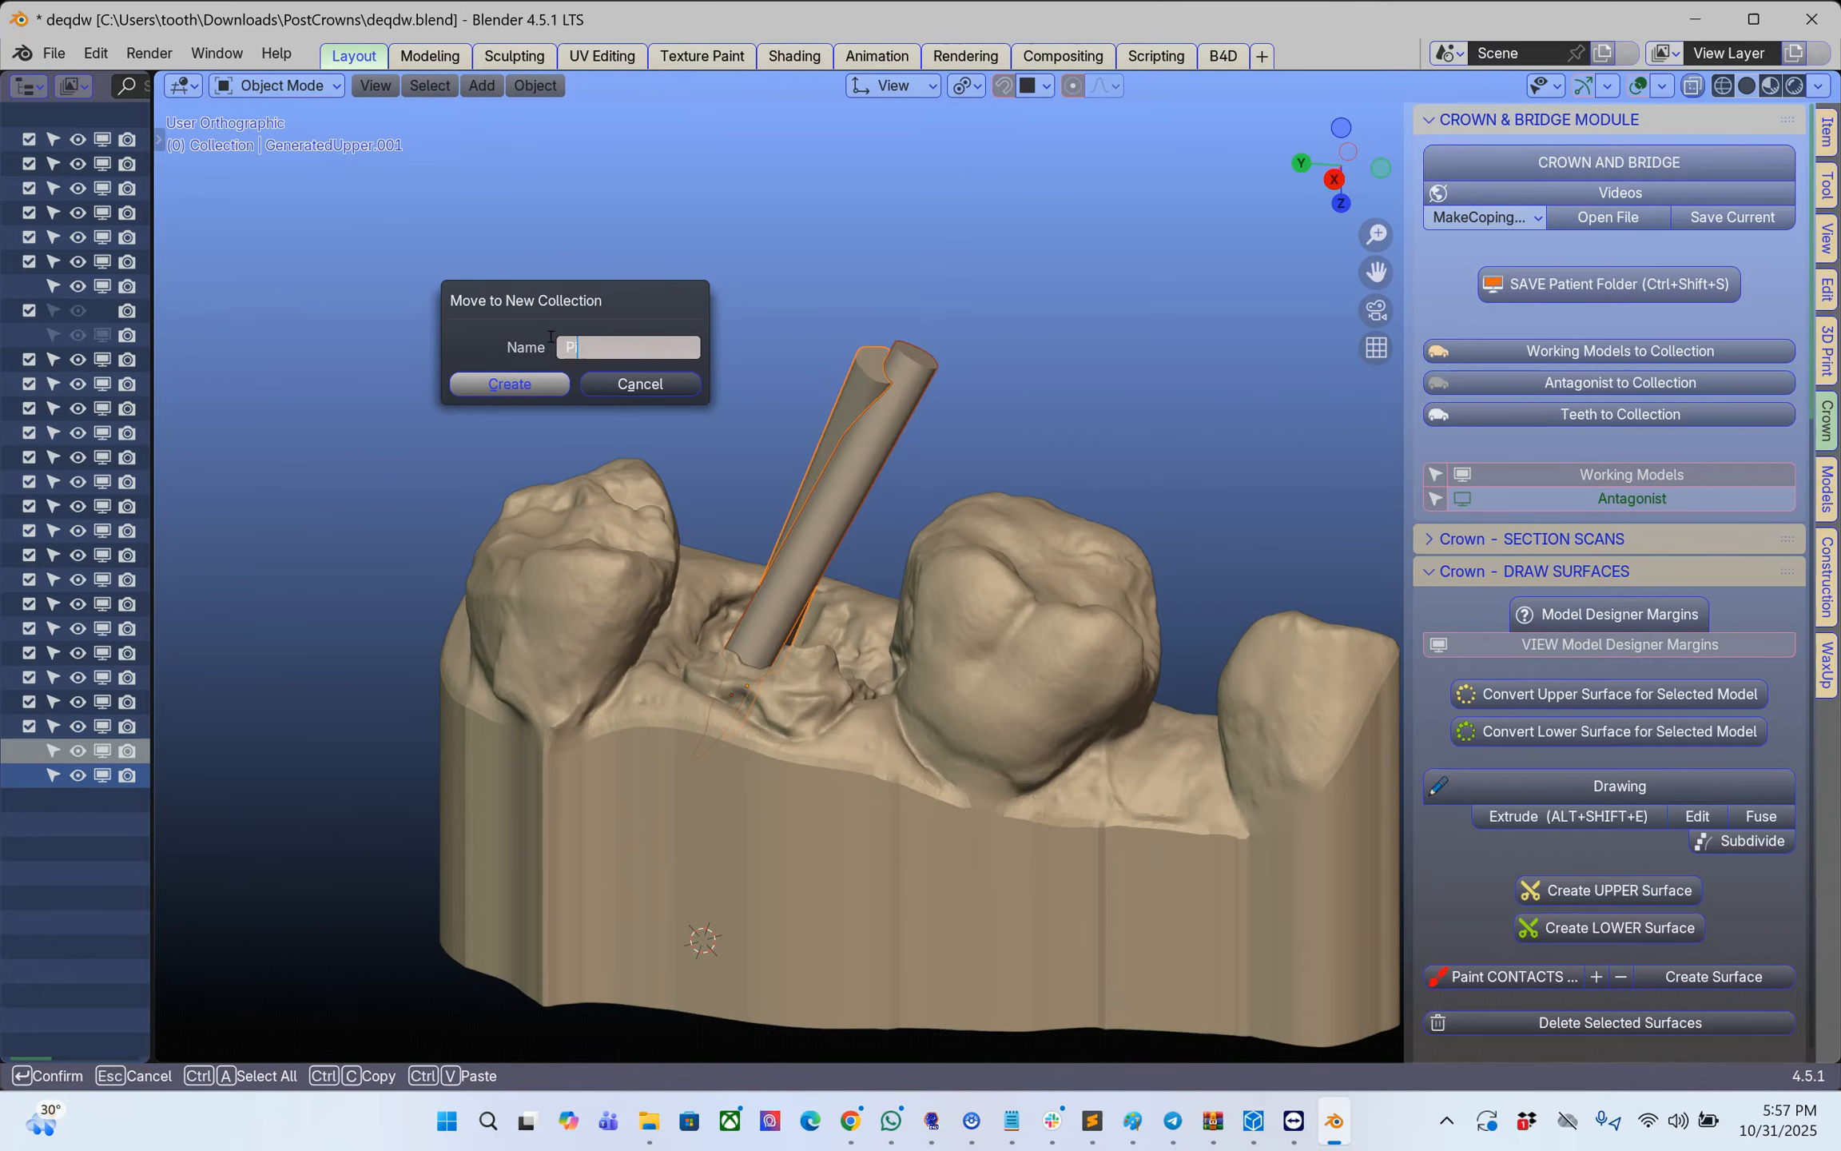
left_click(529, 383)
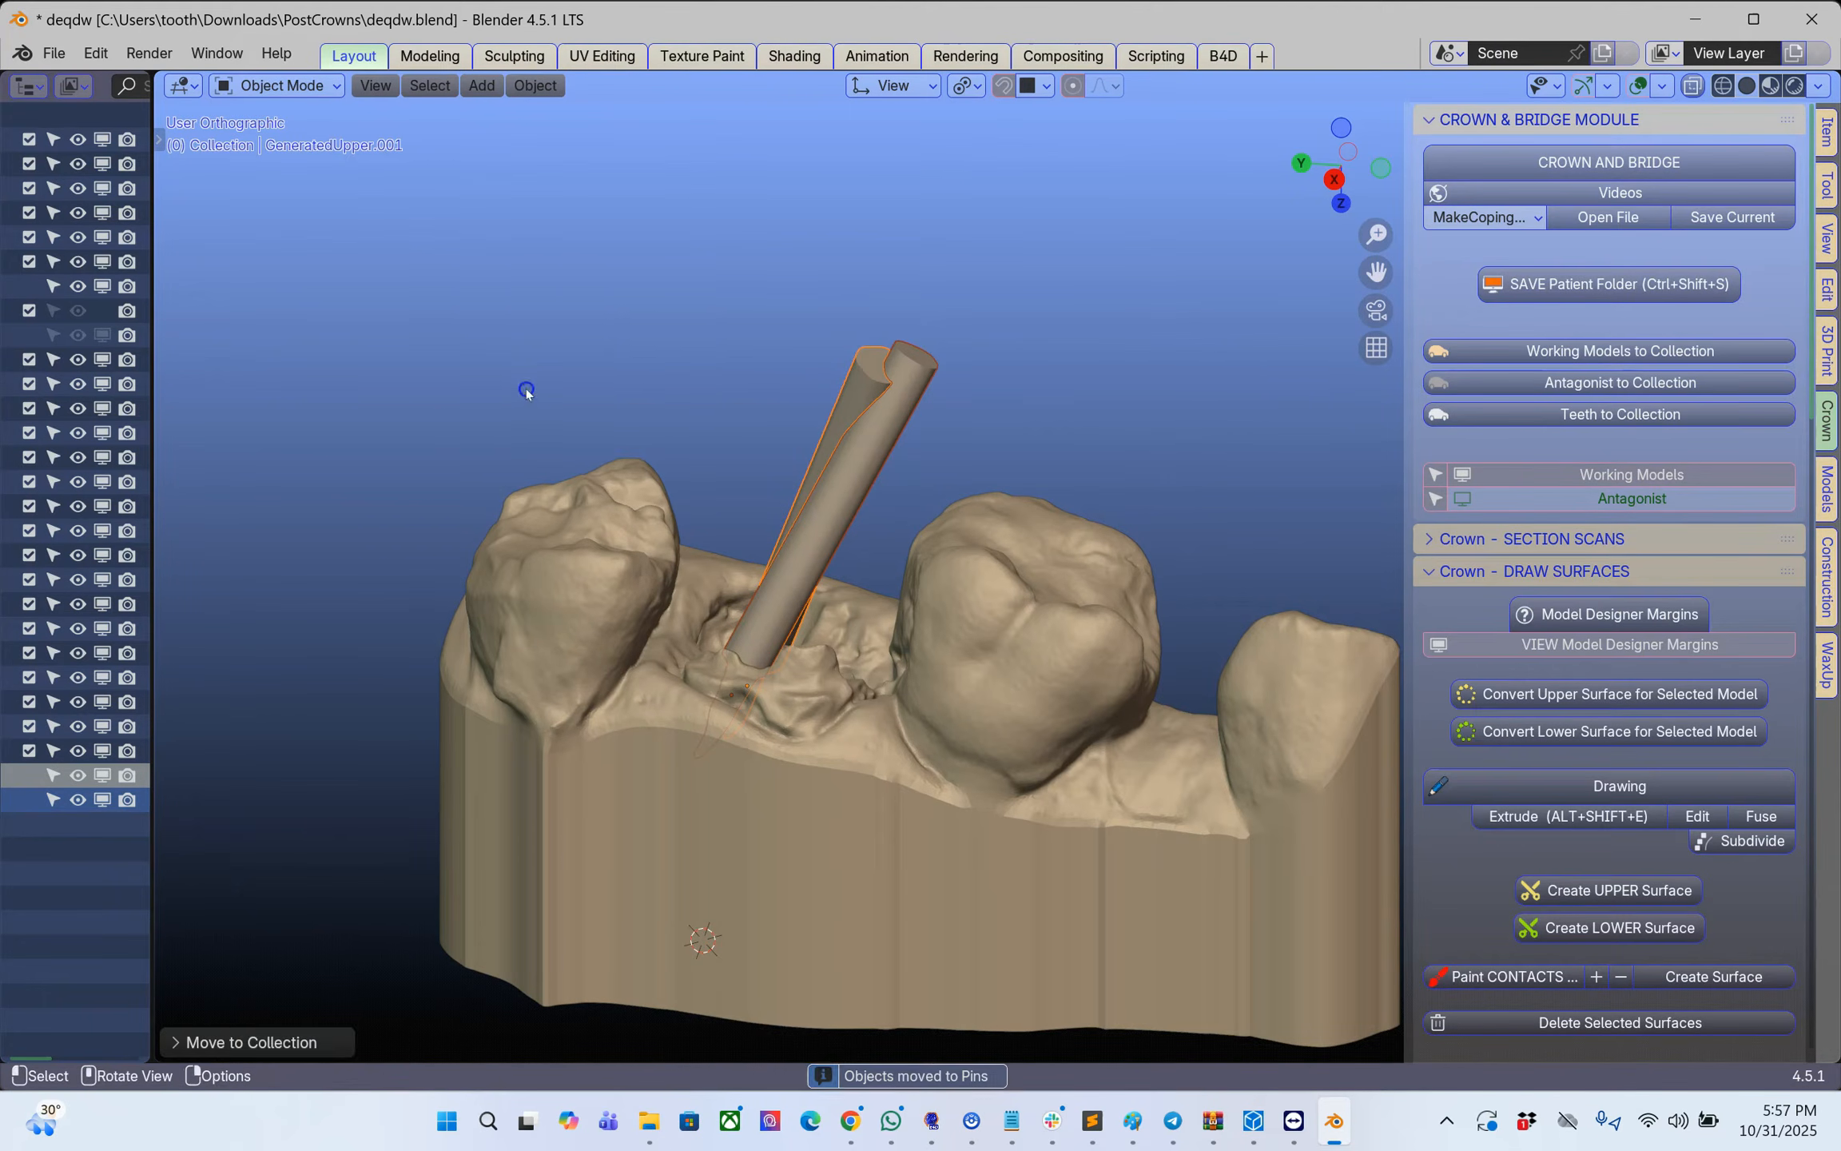
- Select the duplicate model and place the 3D cursor on the rim of the prepared tooth
scroll(1034, 471, "up", 2)
scroll(913, 666, "down", 3)
left_click(1000, 731)
middle_click_drag(1001, 731, 781, 810)
scroll(896, 587, "up", 5)
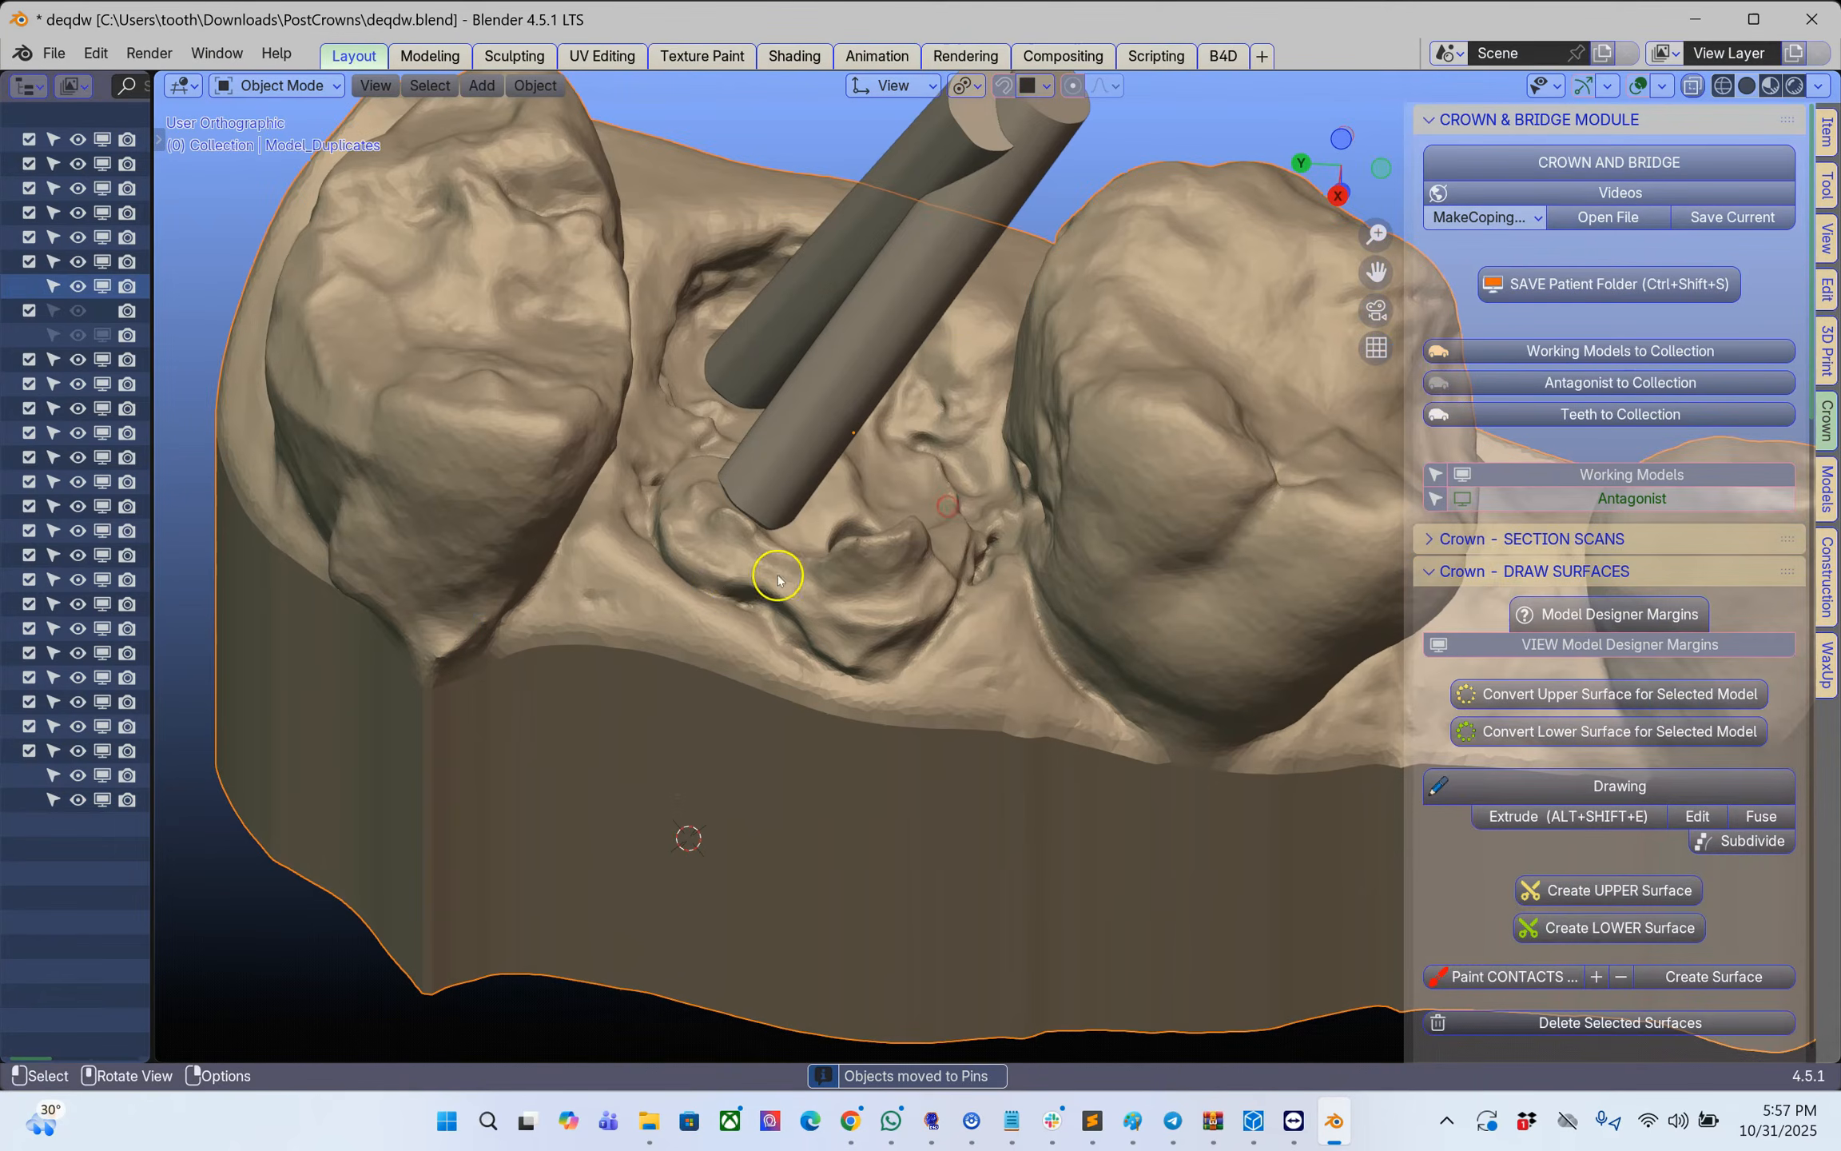
right_click(743, 572, "shift")
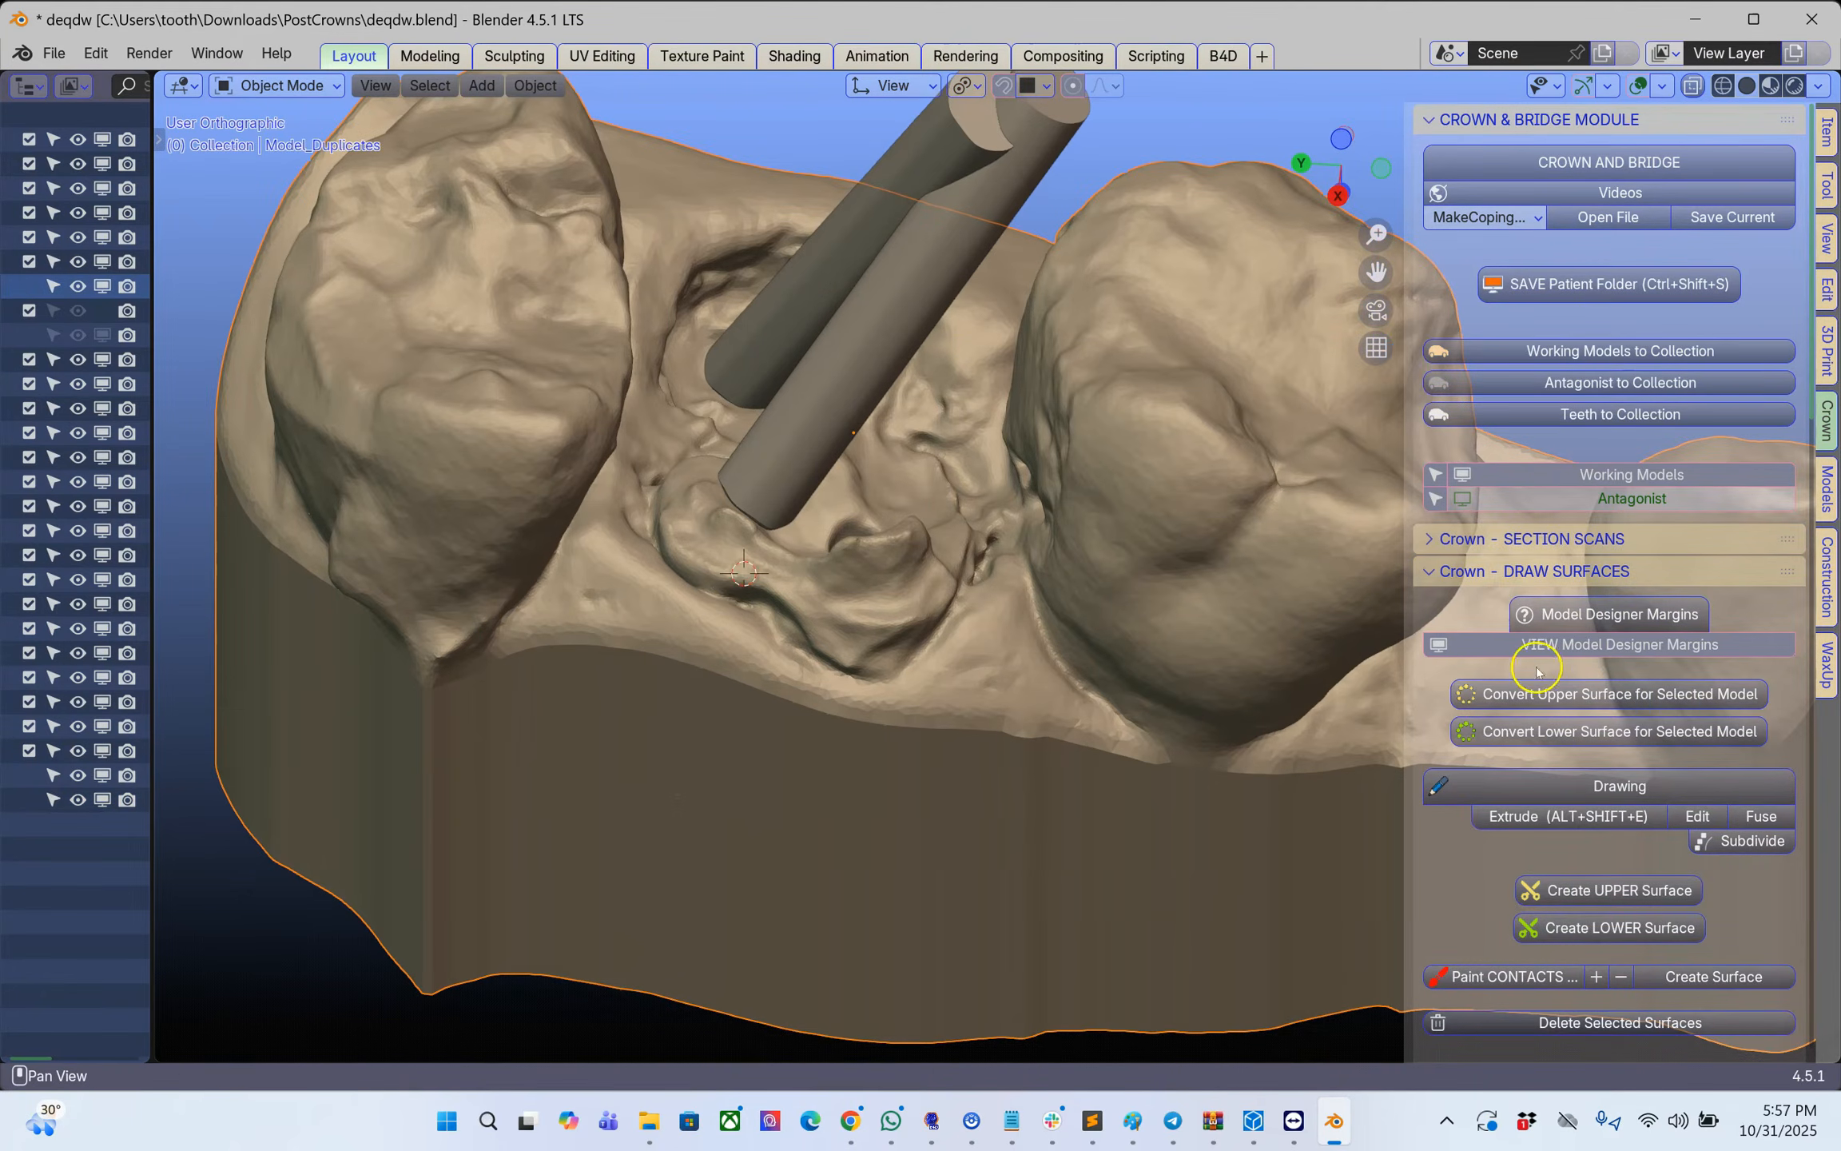
scroll(1017, 521, "down", 2)
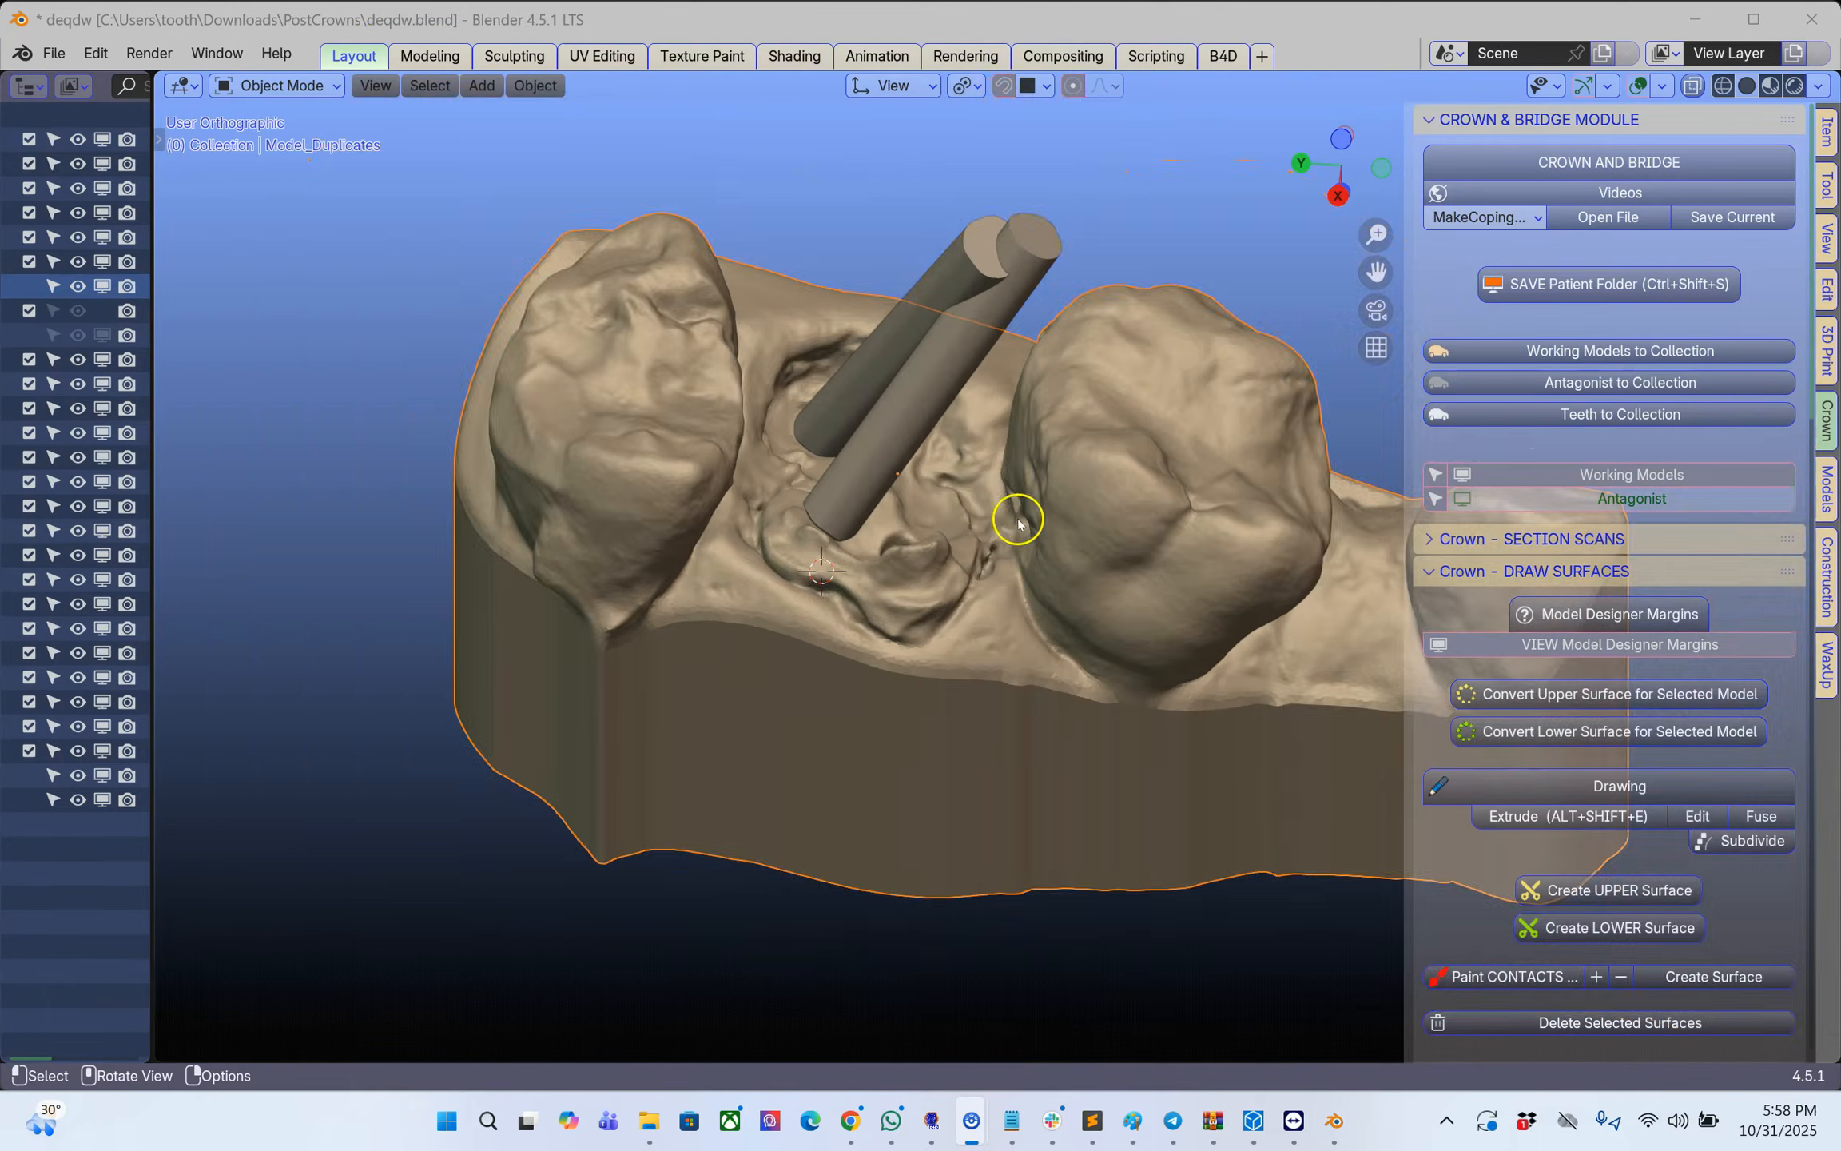
scroll(993, 520, "up", 2)
scroll(992, 525, "up", 2)
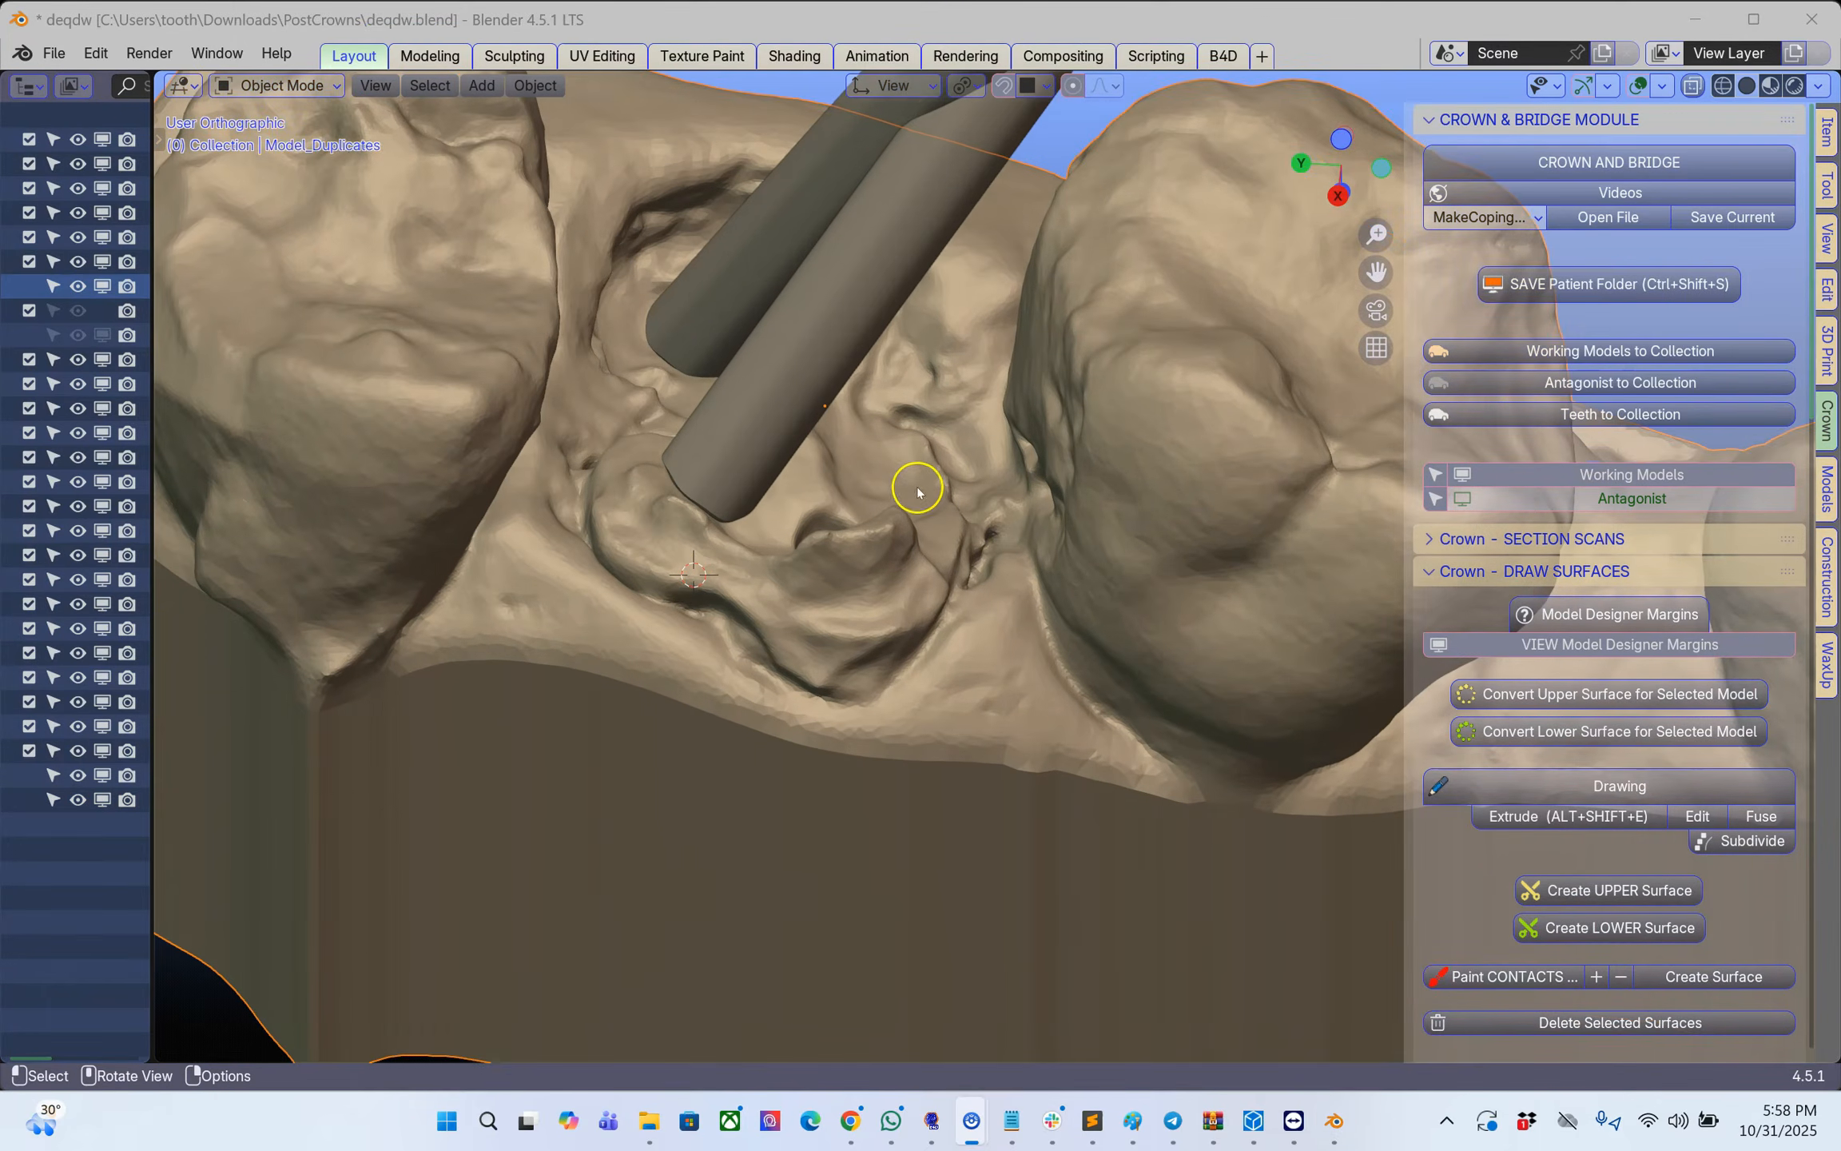
- Select both coping tubes, widen the Outliner to show the collection names and hide the Pins collection in the viewport
left_click(844, 352)
scroll(842, 350, "down", 4)
left_click(838, 332, "shift")
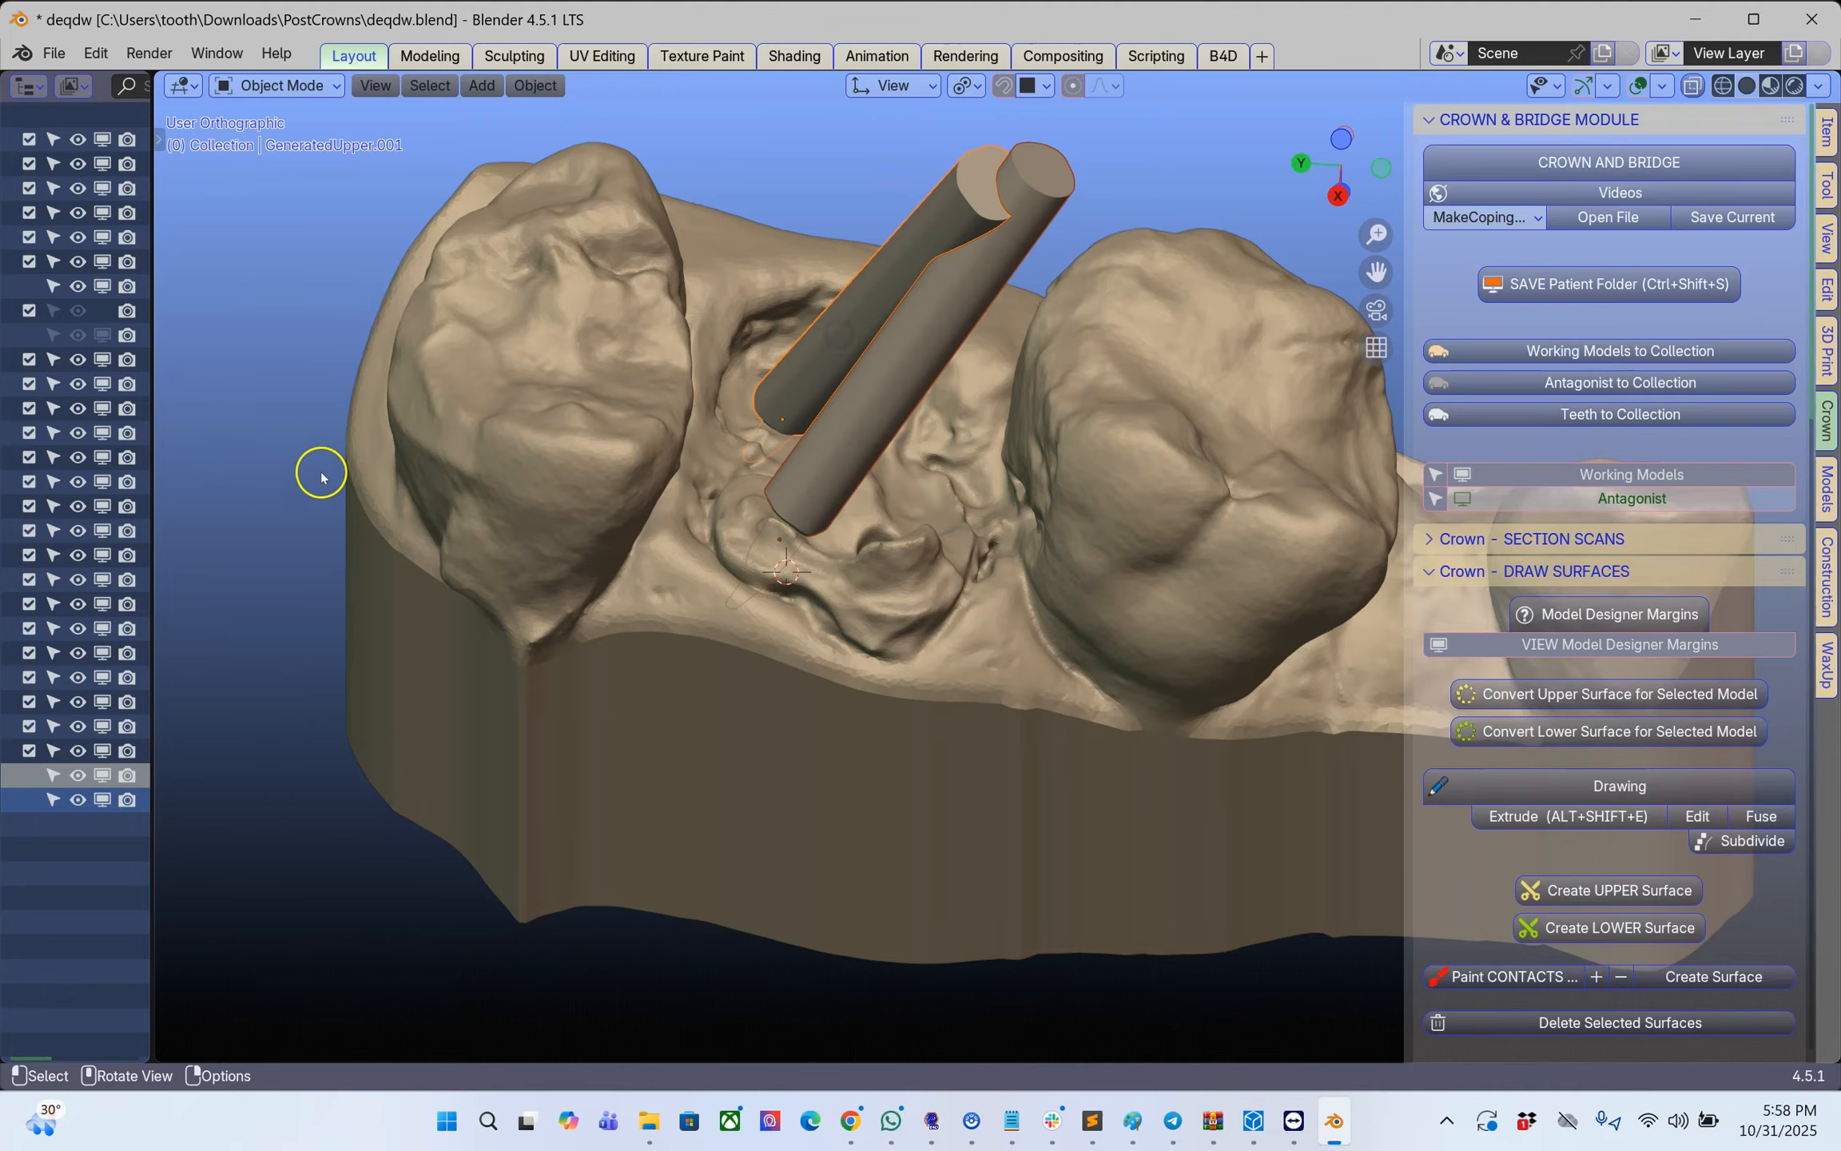
left_click_drag(152, 509, 367, 505)
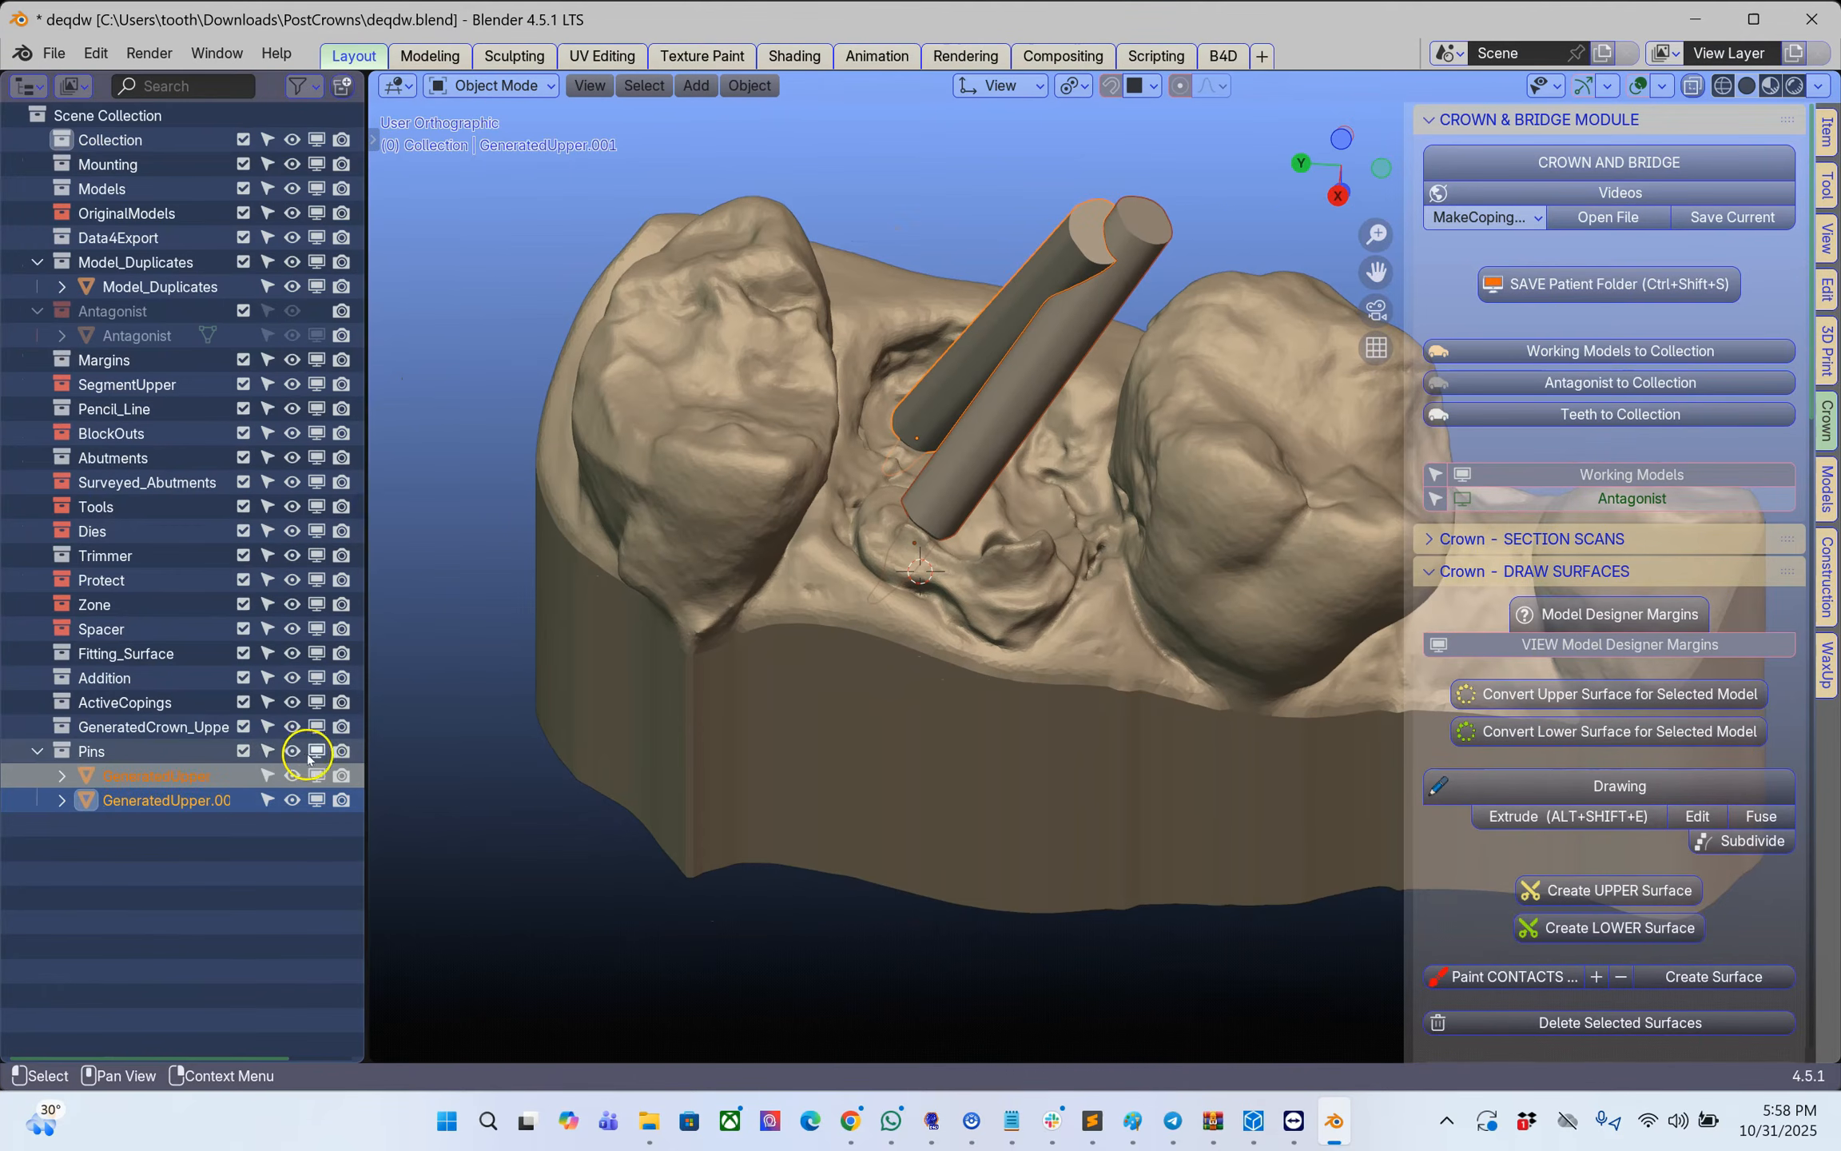
left_click(317, 751)
scroll(909, 567, "up", 2)
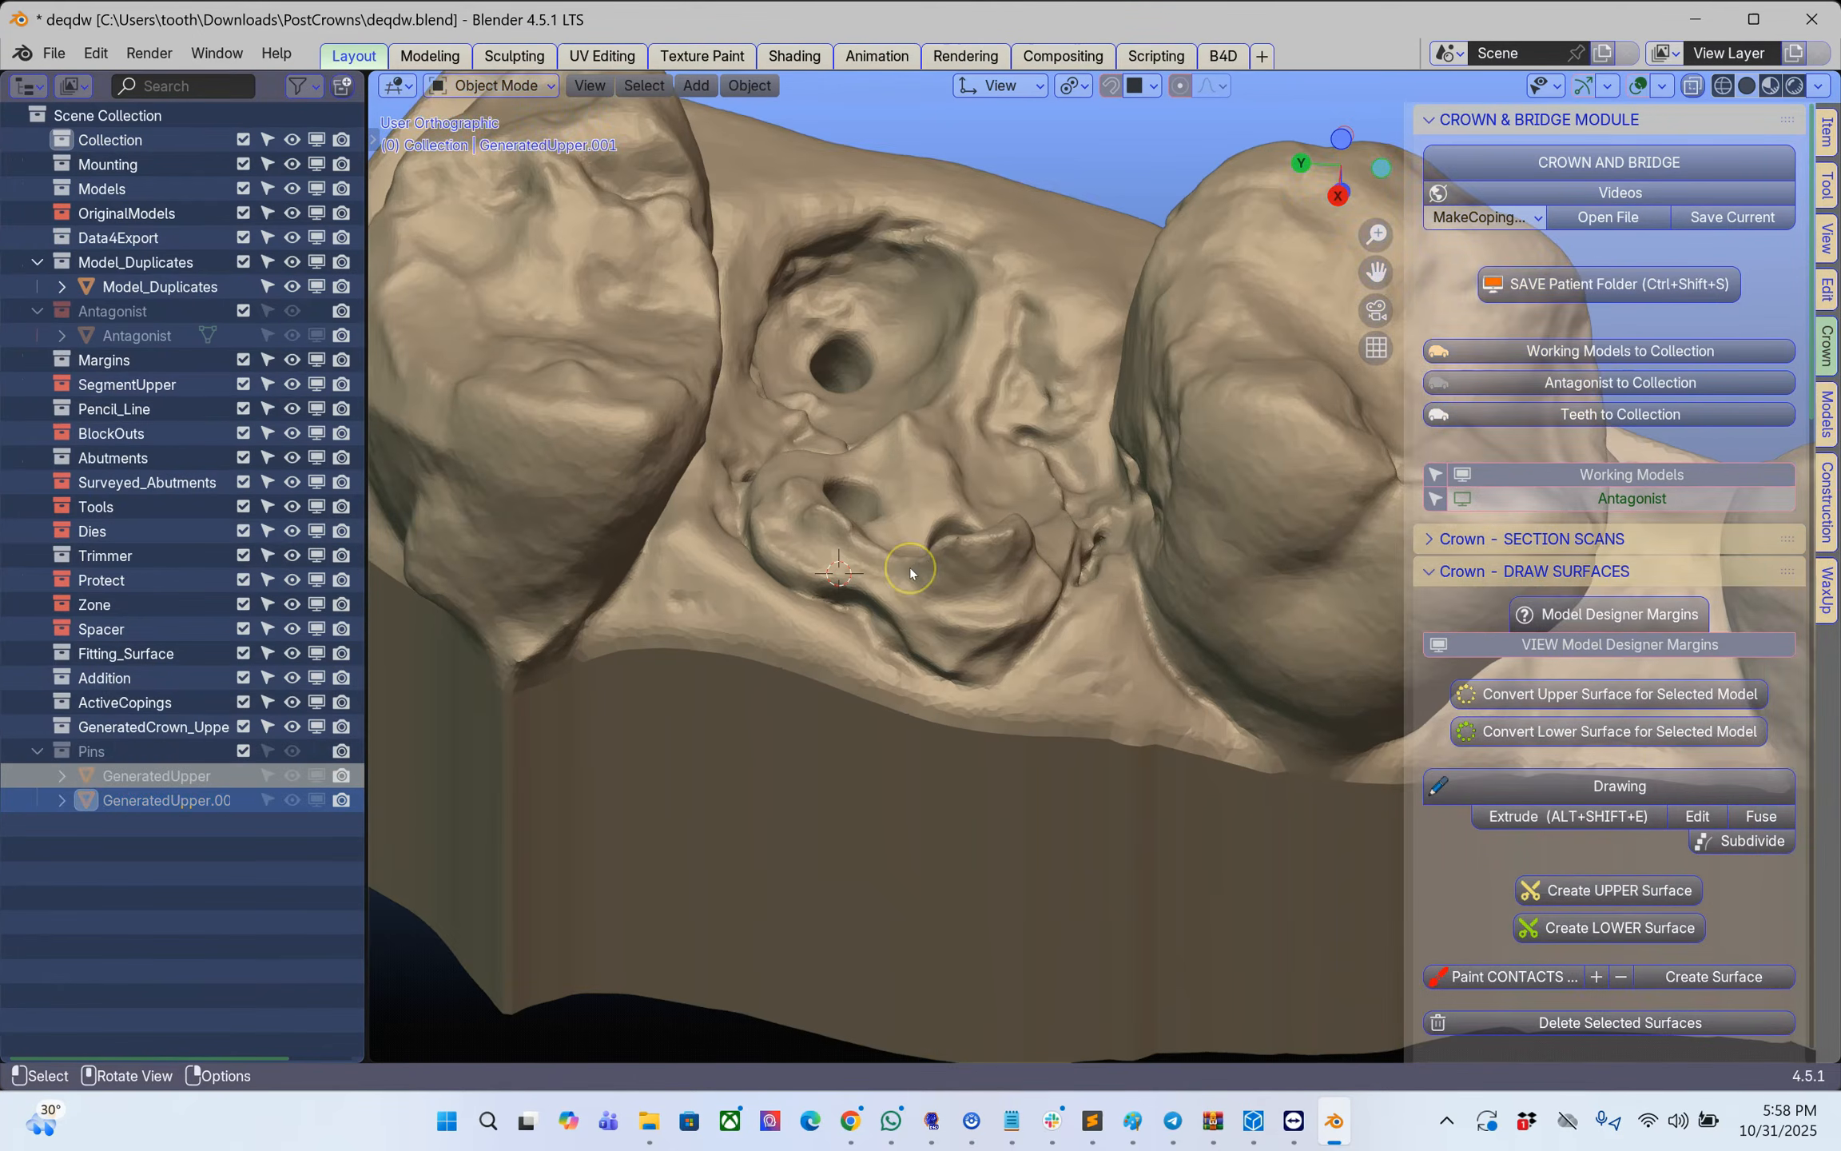
left_click(317, 750)
left_click(317, 751)
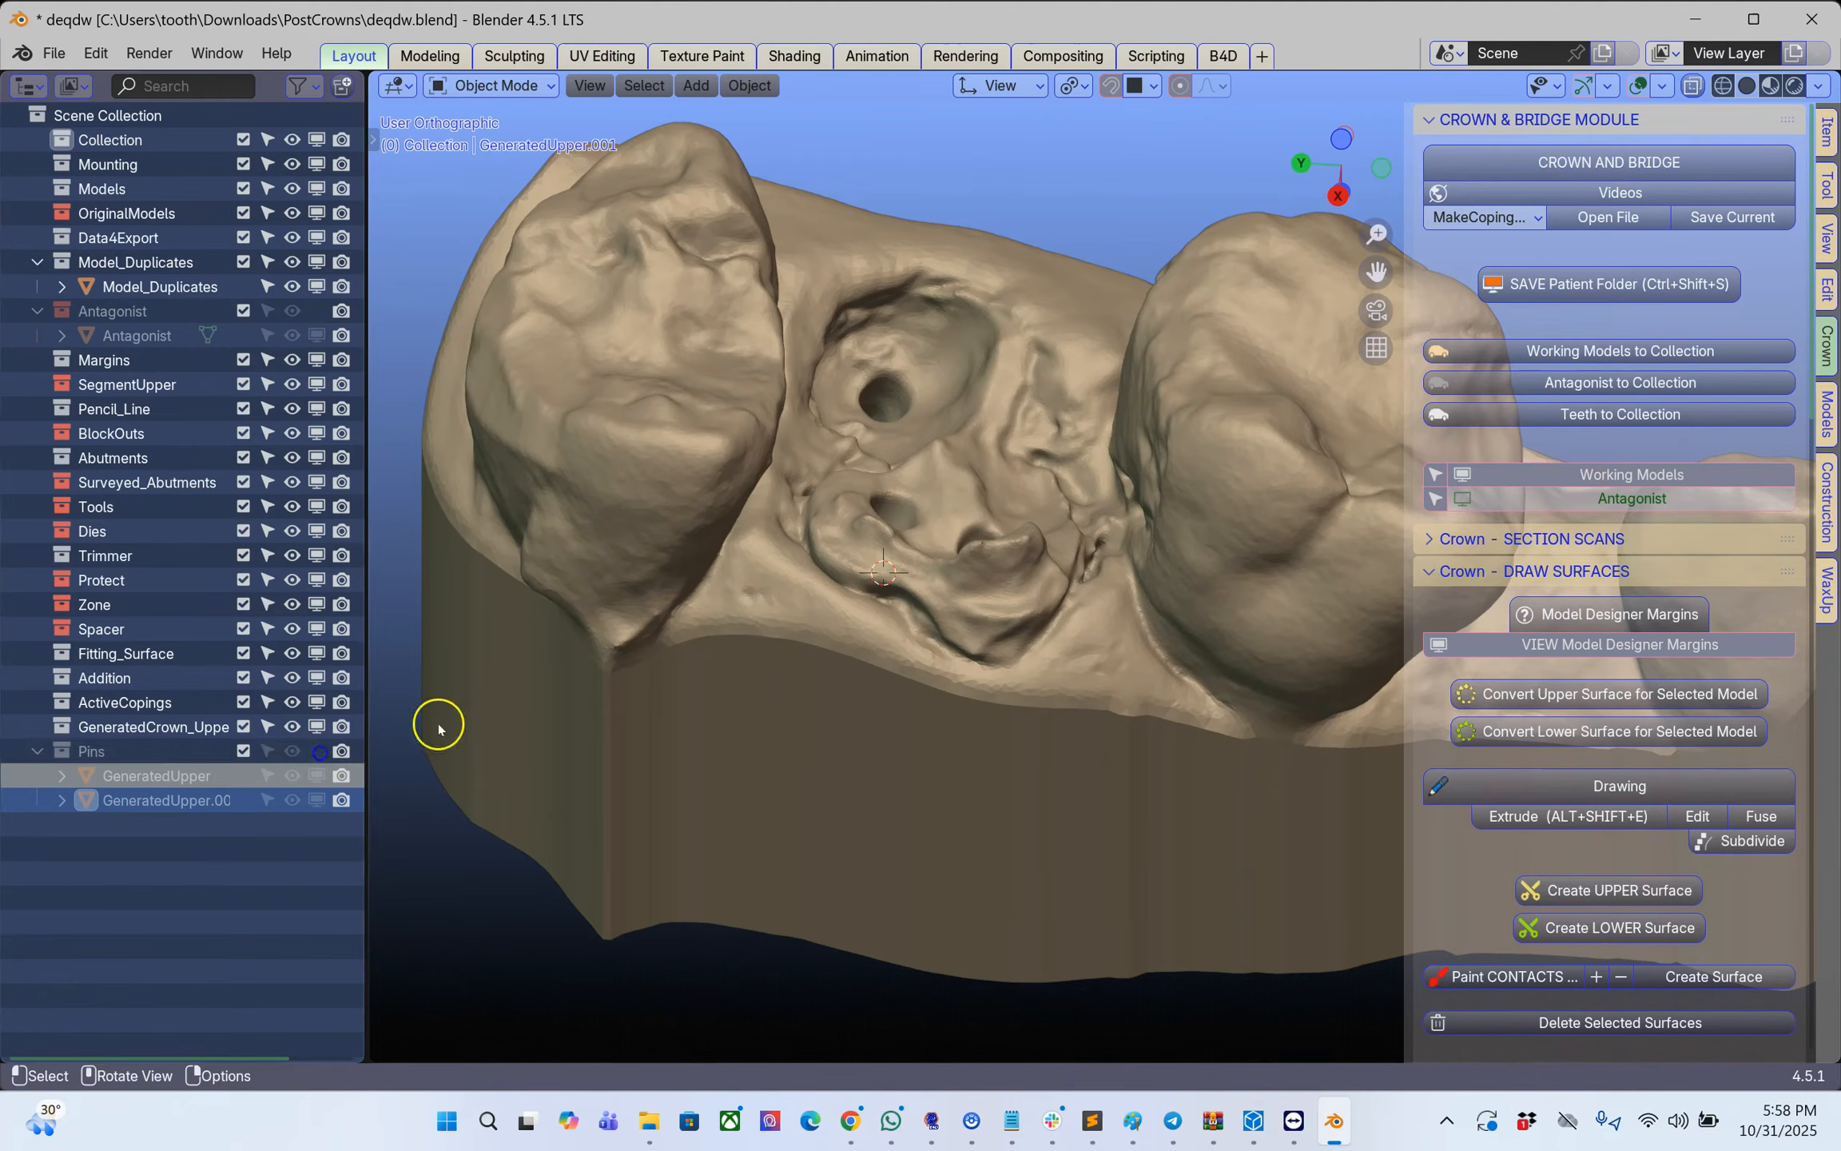
- Place the 3D cursor at the rim of a post hole on the duplicate model and add a hot-wax patch ball
left_click(983, 590)
middle_click_drag(926, 548, 639, 590)
scroll(1036, 370, "up", 10)
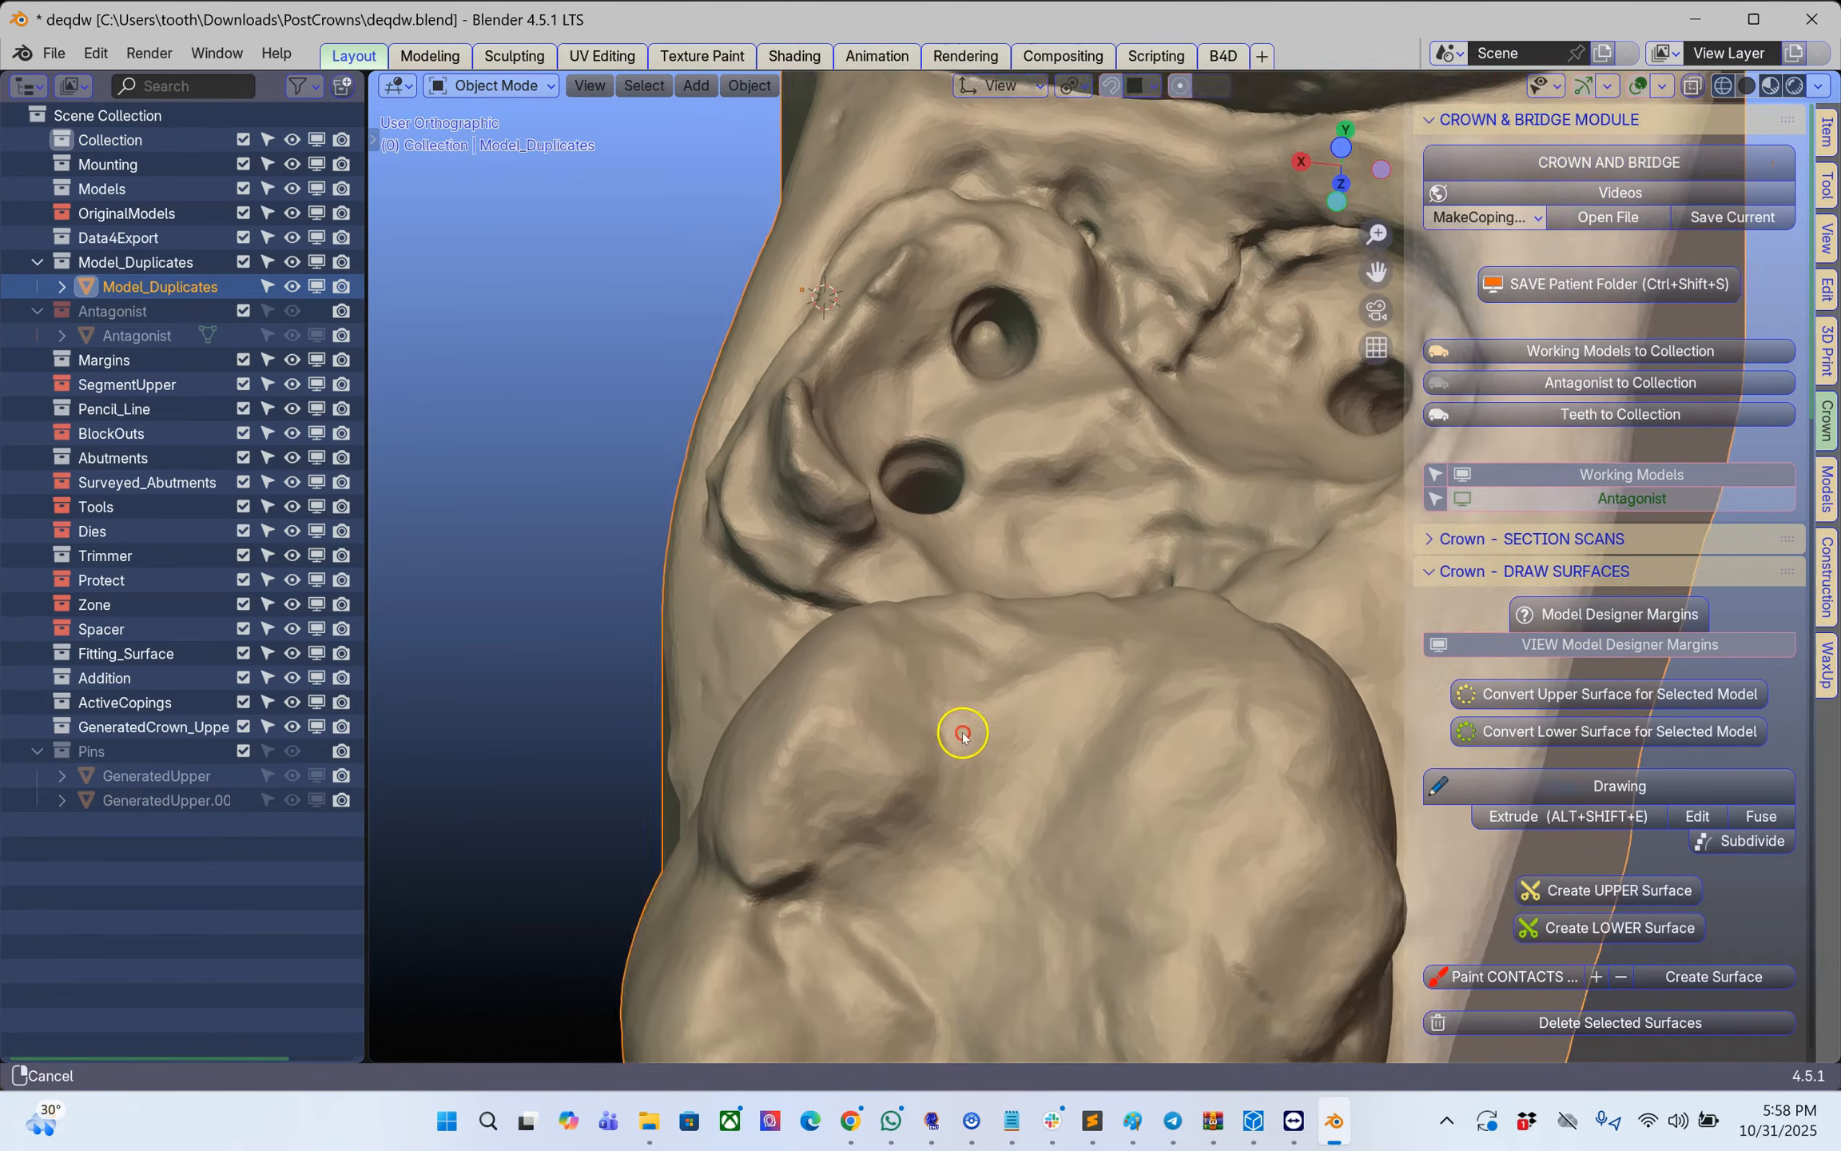
scroll(1004, 664, "up", 1)
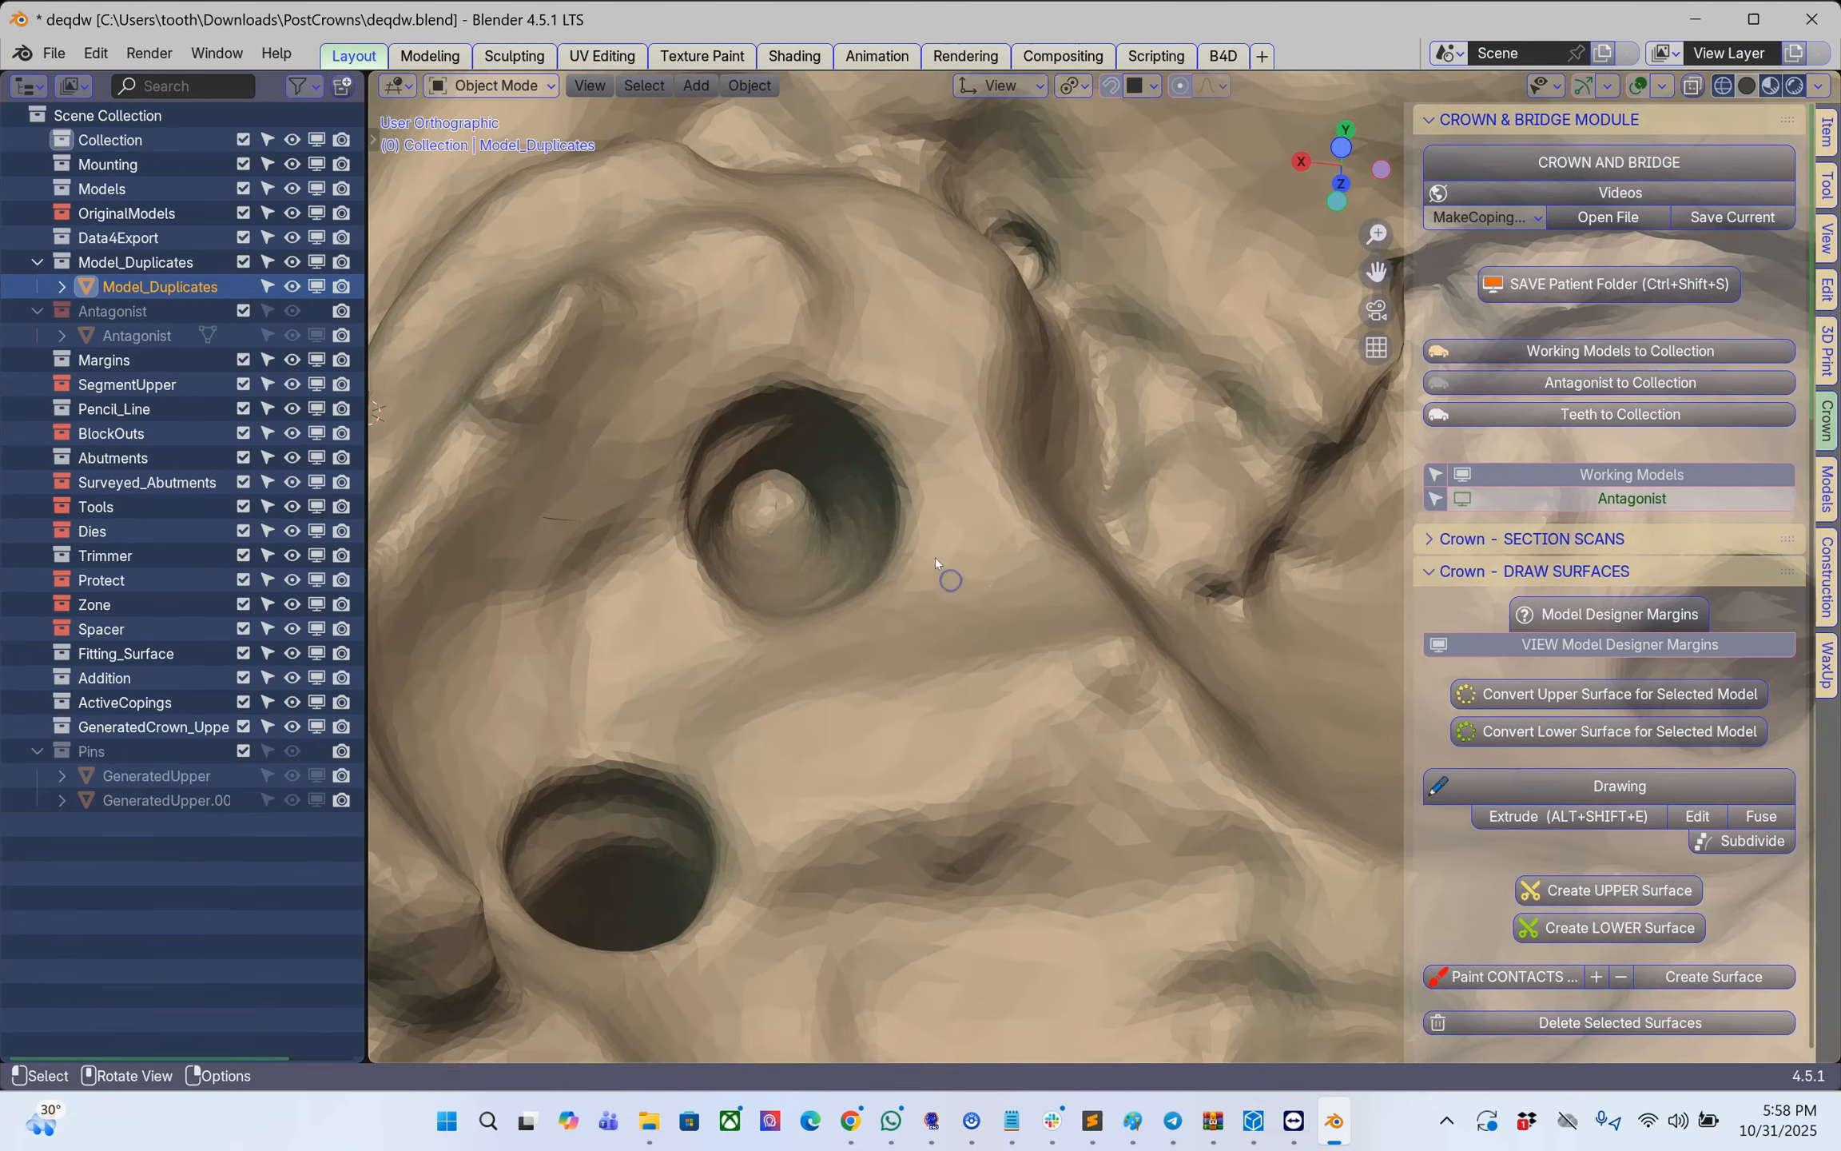
scroll(950, 580, "down", 2)
right_click(842, 449, "shift")
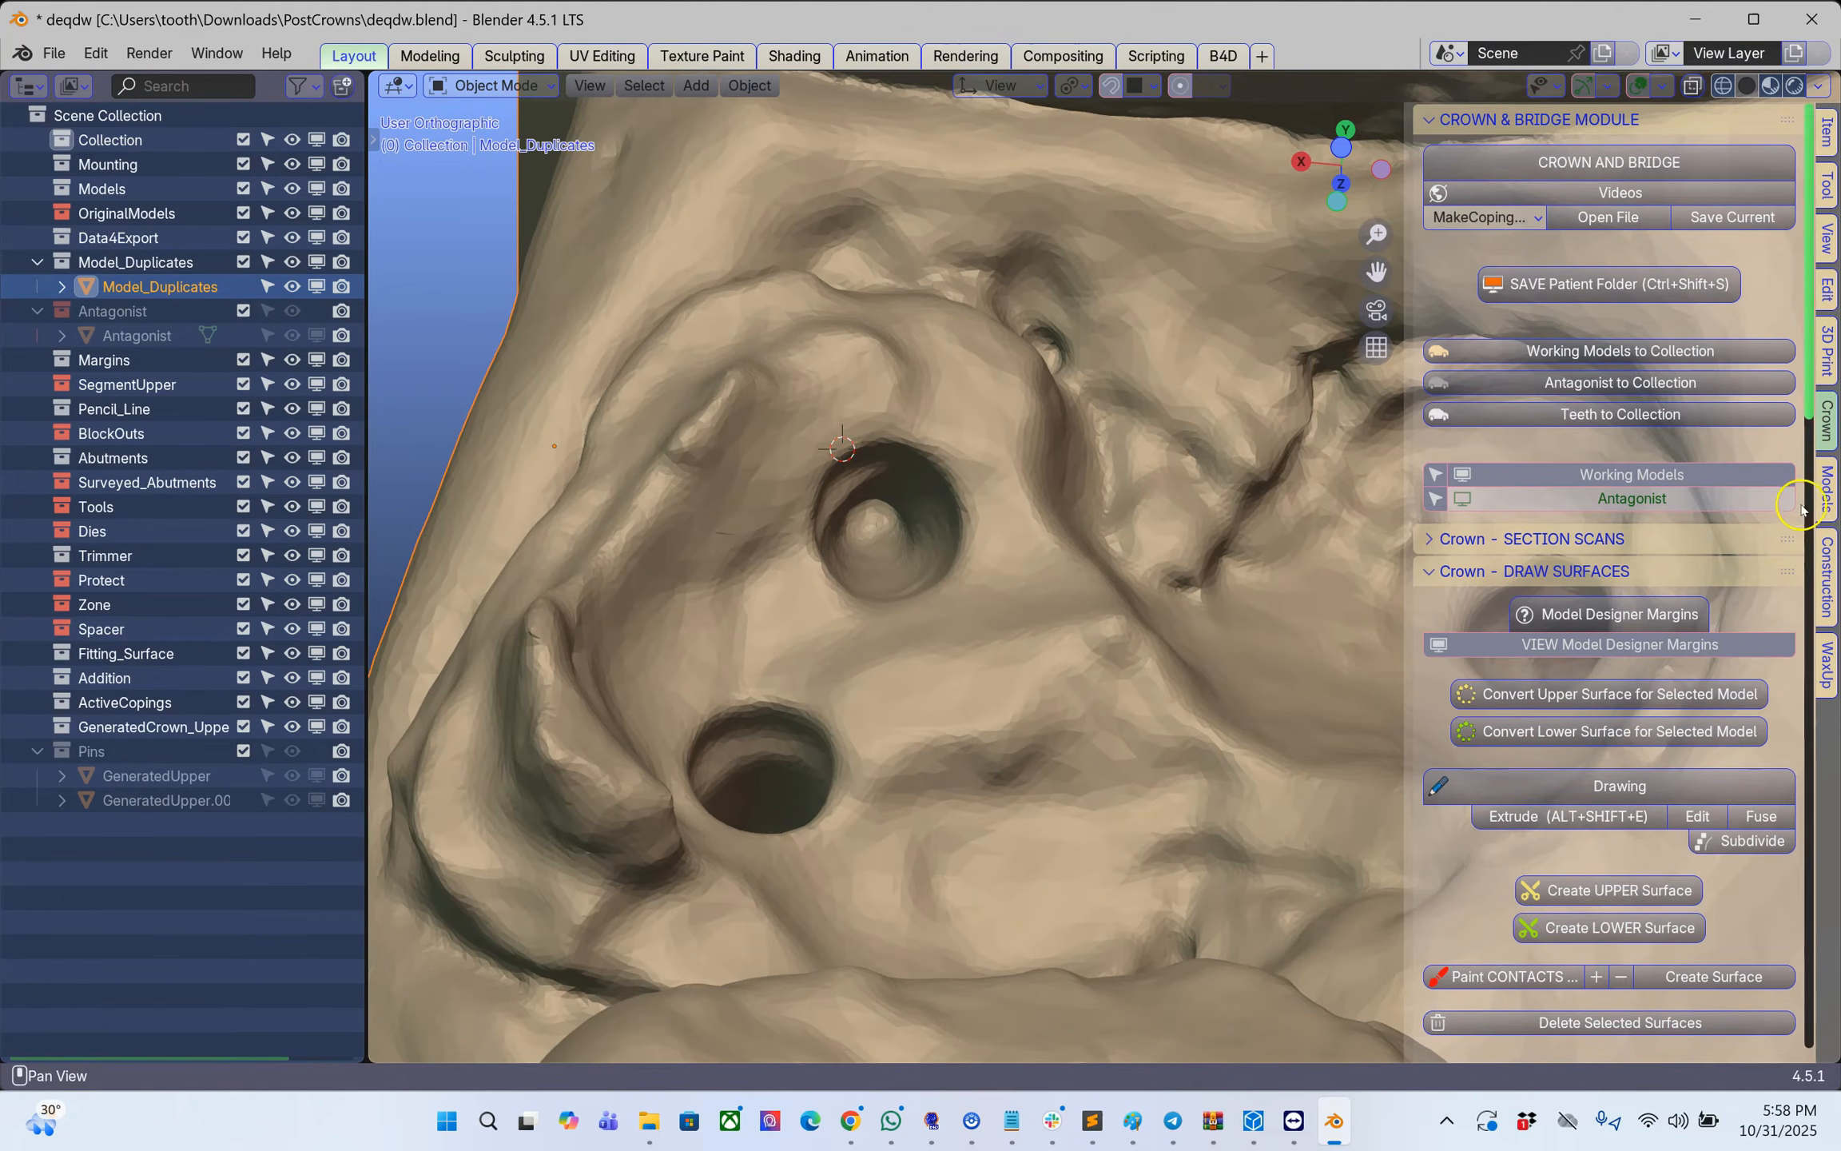
left_click(1828, 495)
scroll(1583, 663, "down", 15)
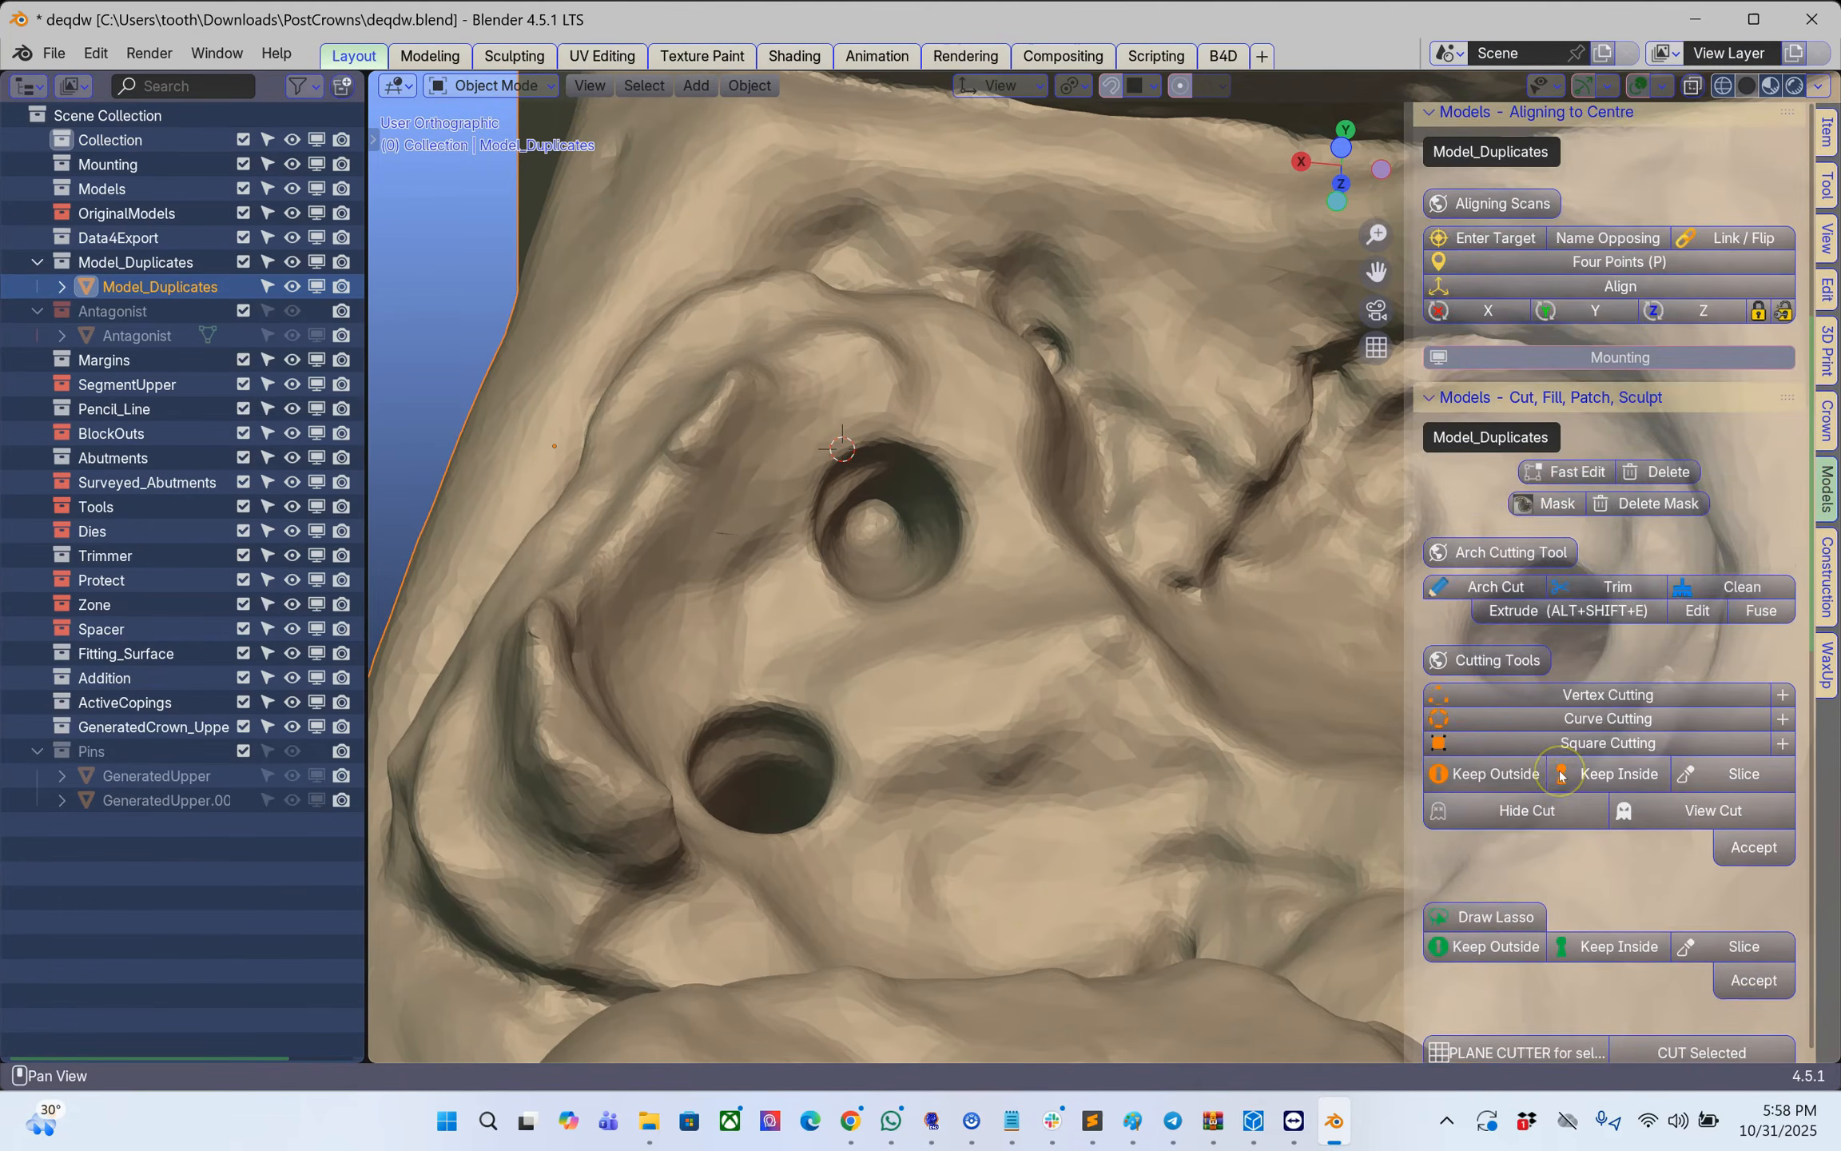
scroll(1511, 779, "down", 3)
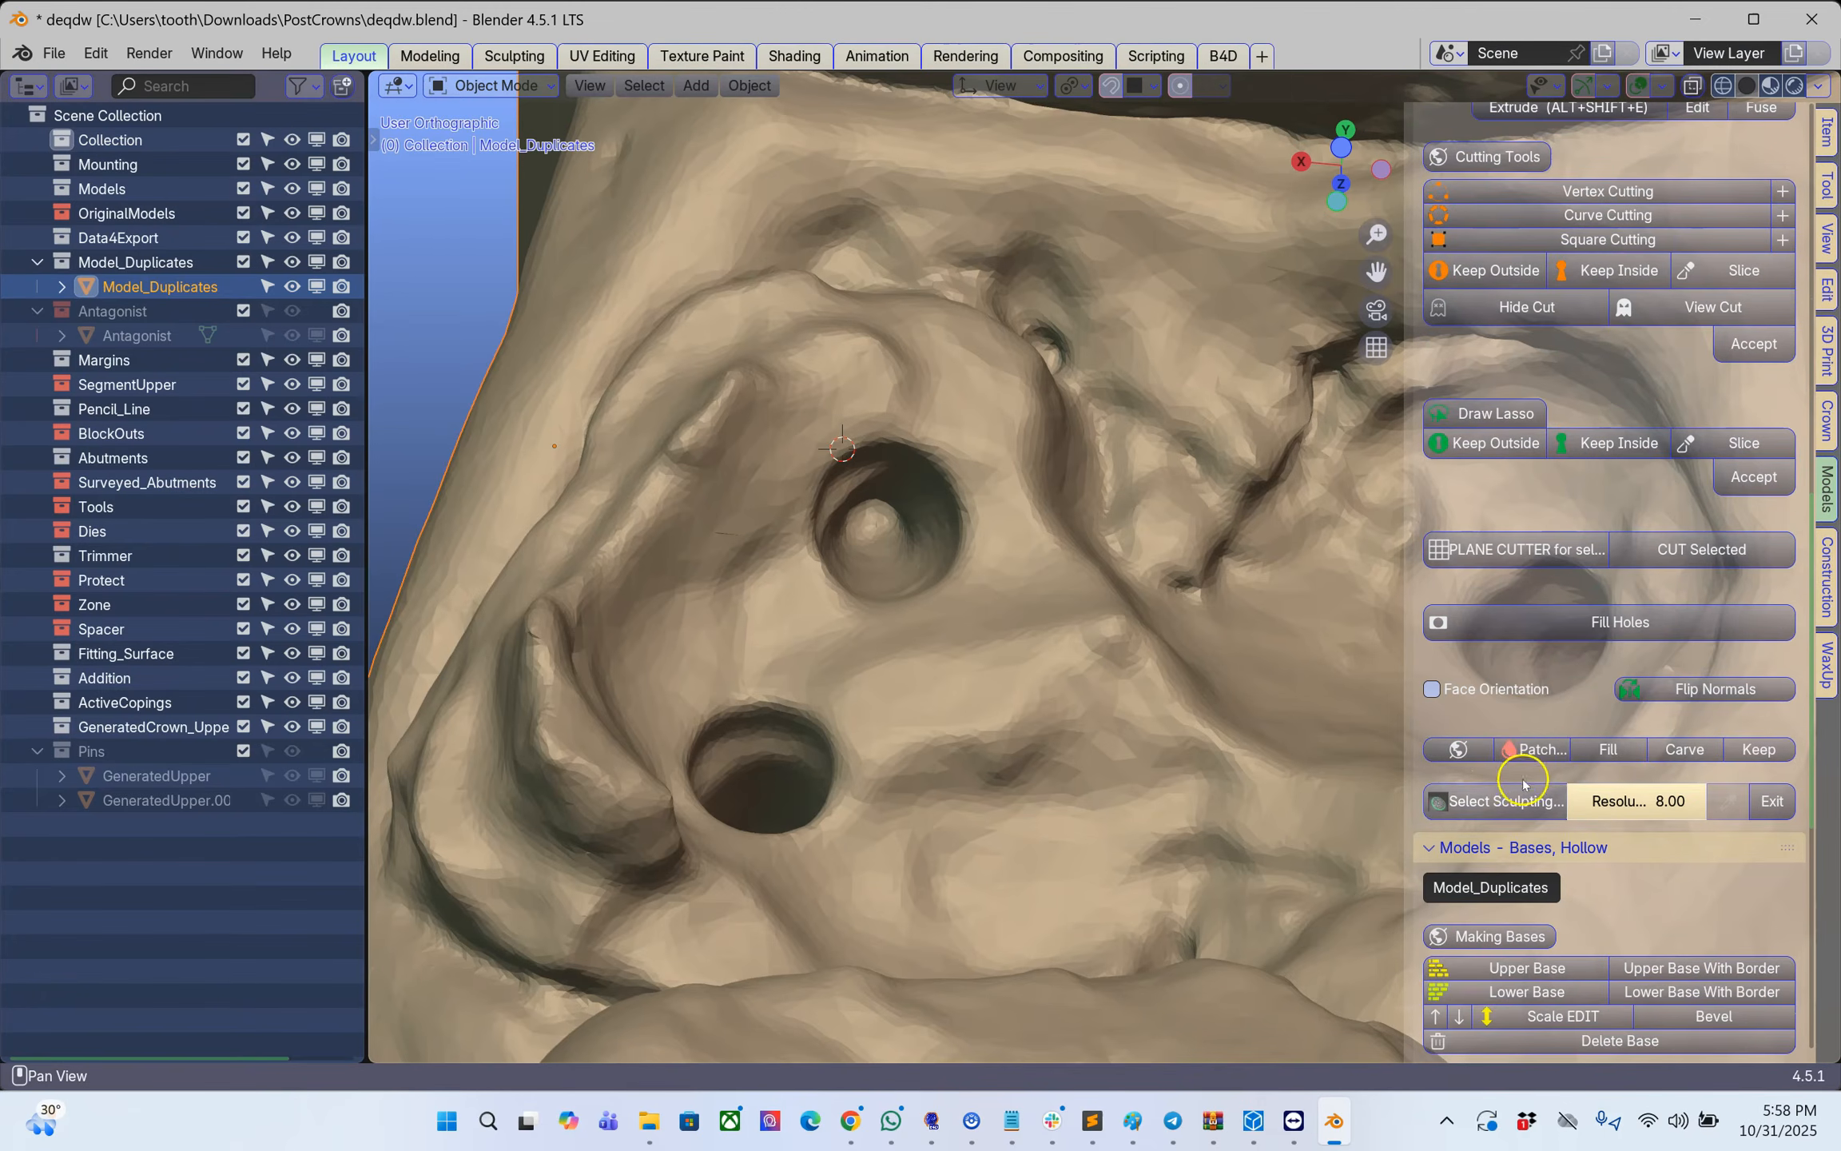
left_click(1547, 752)
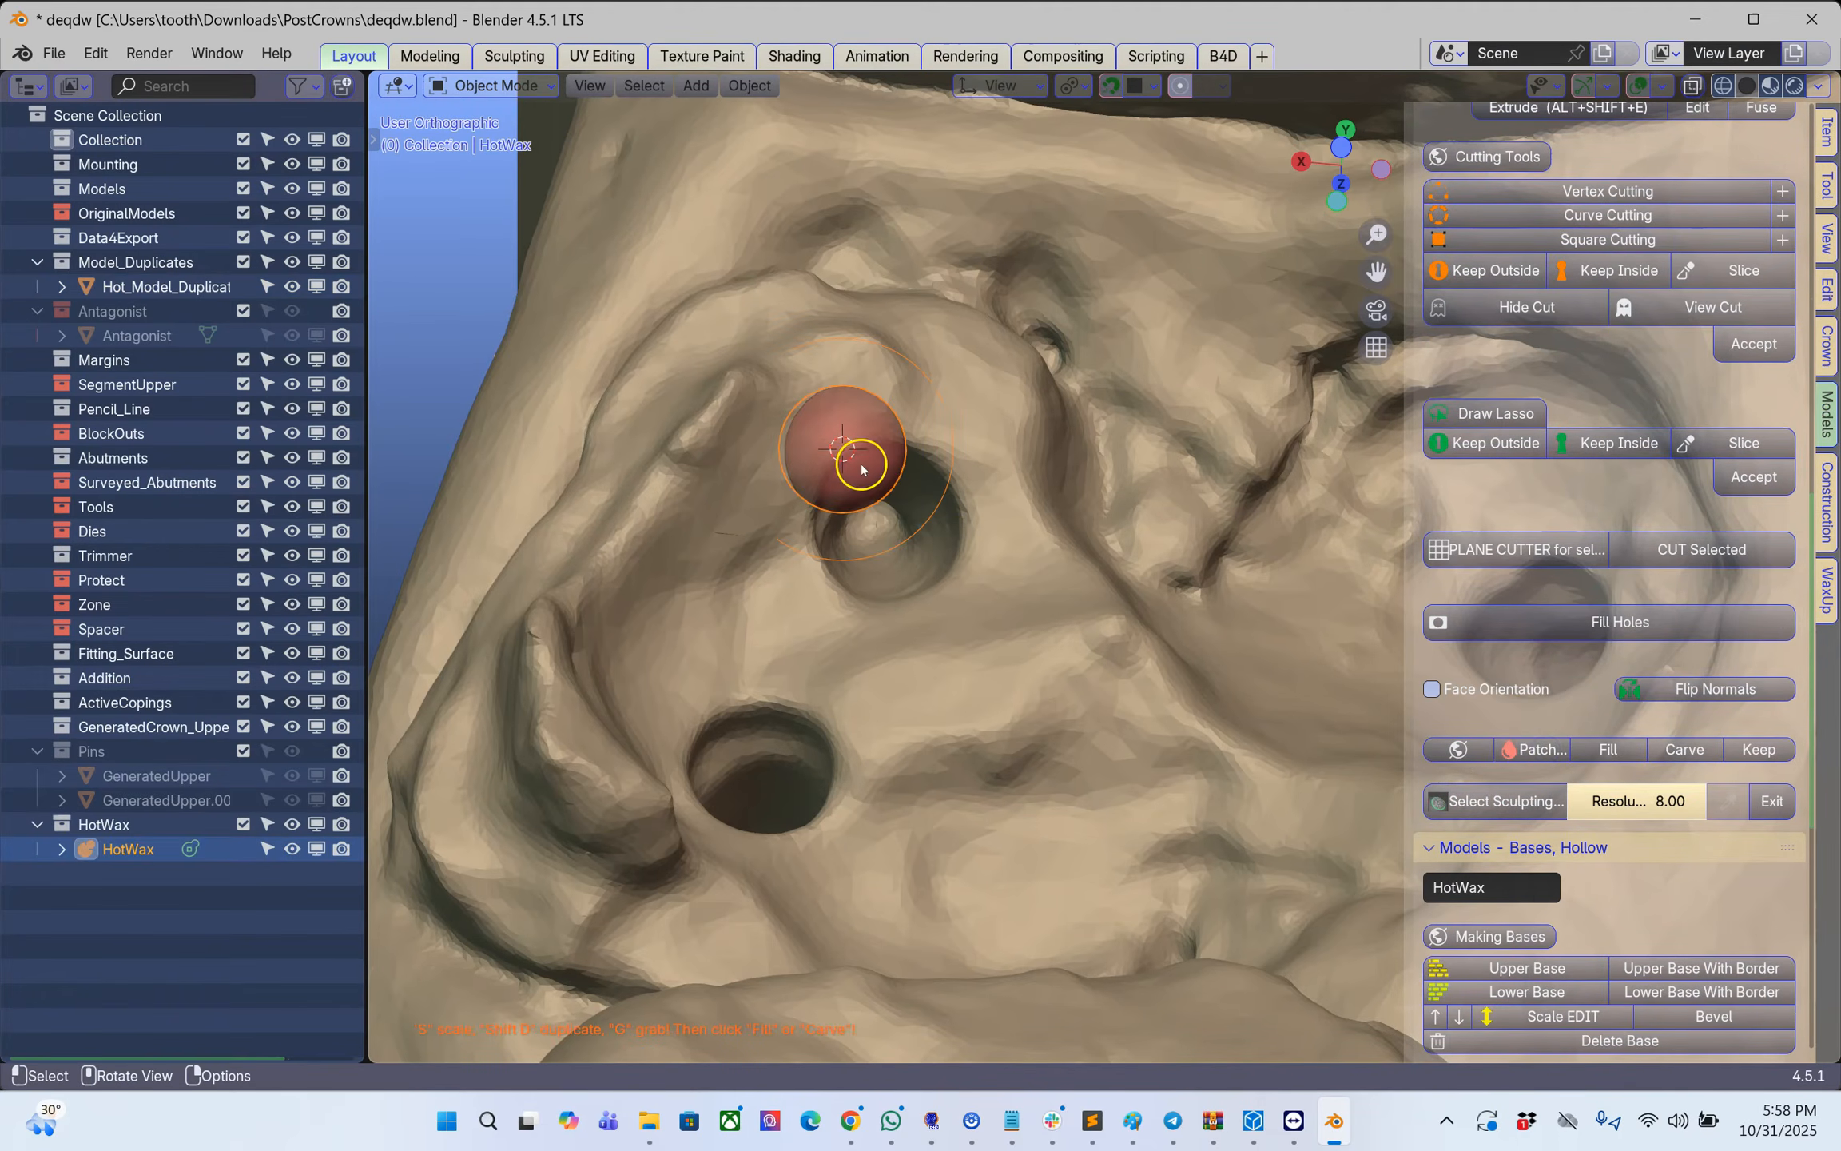
- Enlarge the wax ball and move it into the post hole
key("g")
left_click(879, 514)
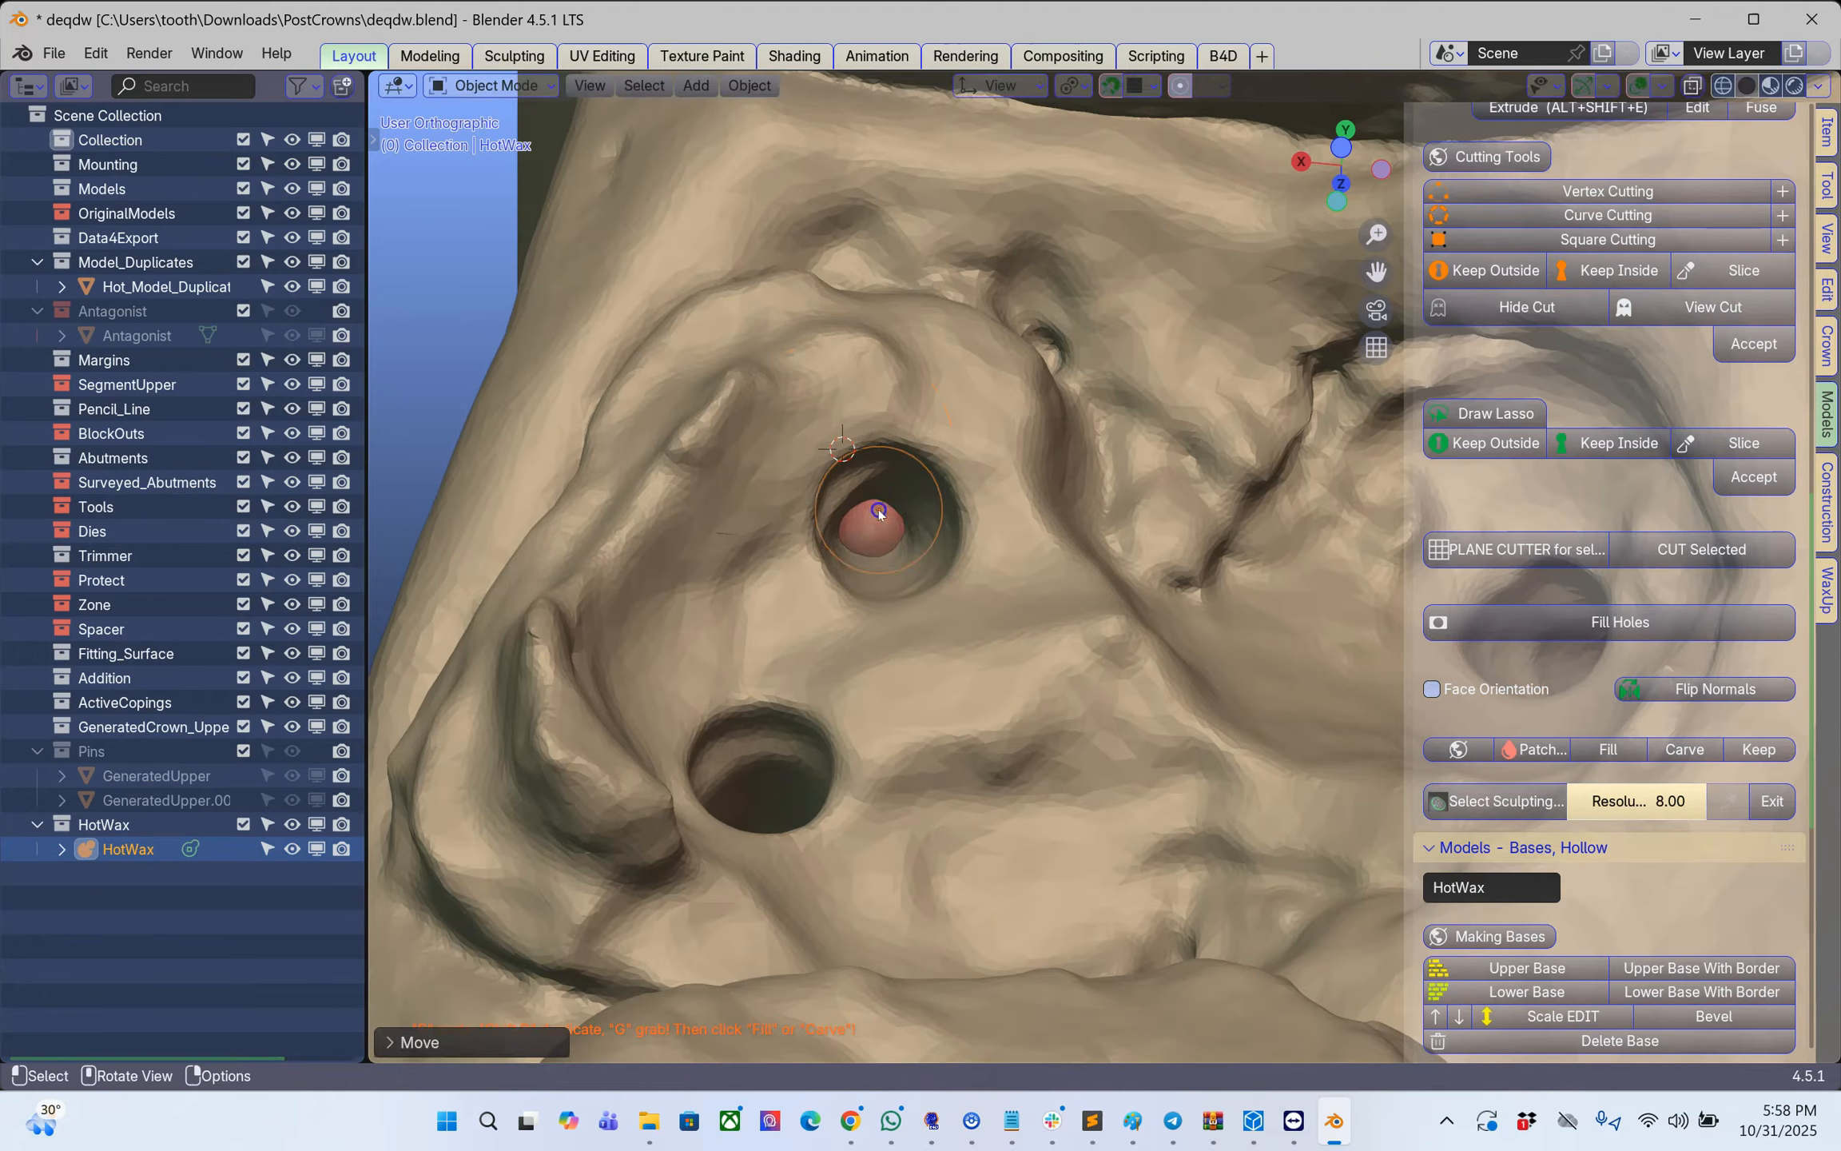
key("s")
left_click(1016, 468)
middle_click_drag(1017, 468, 821, 689)
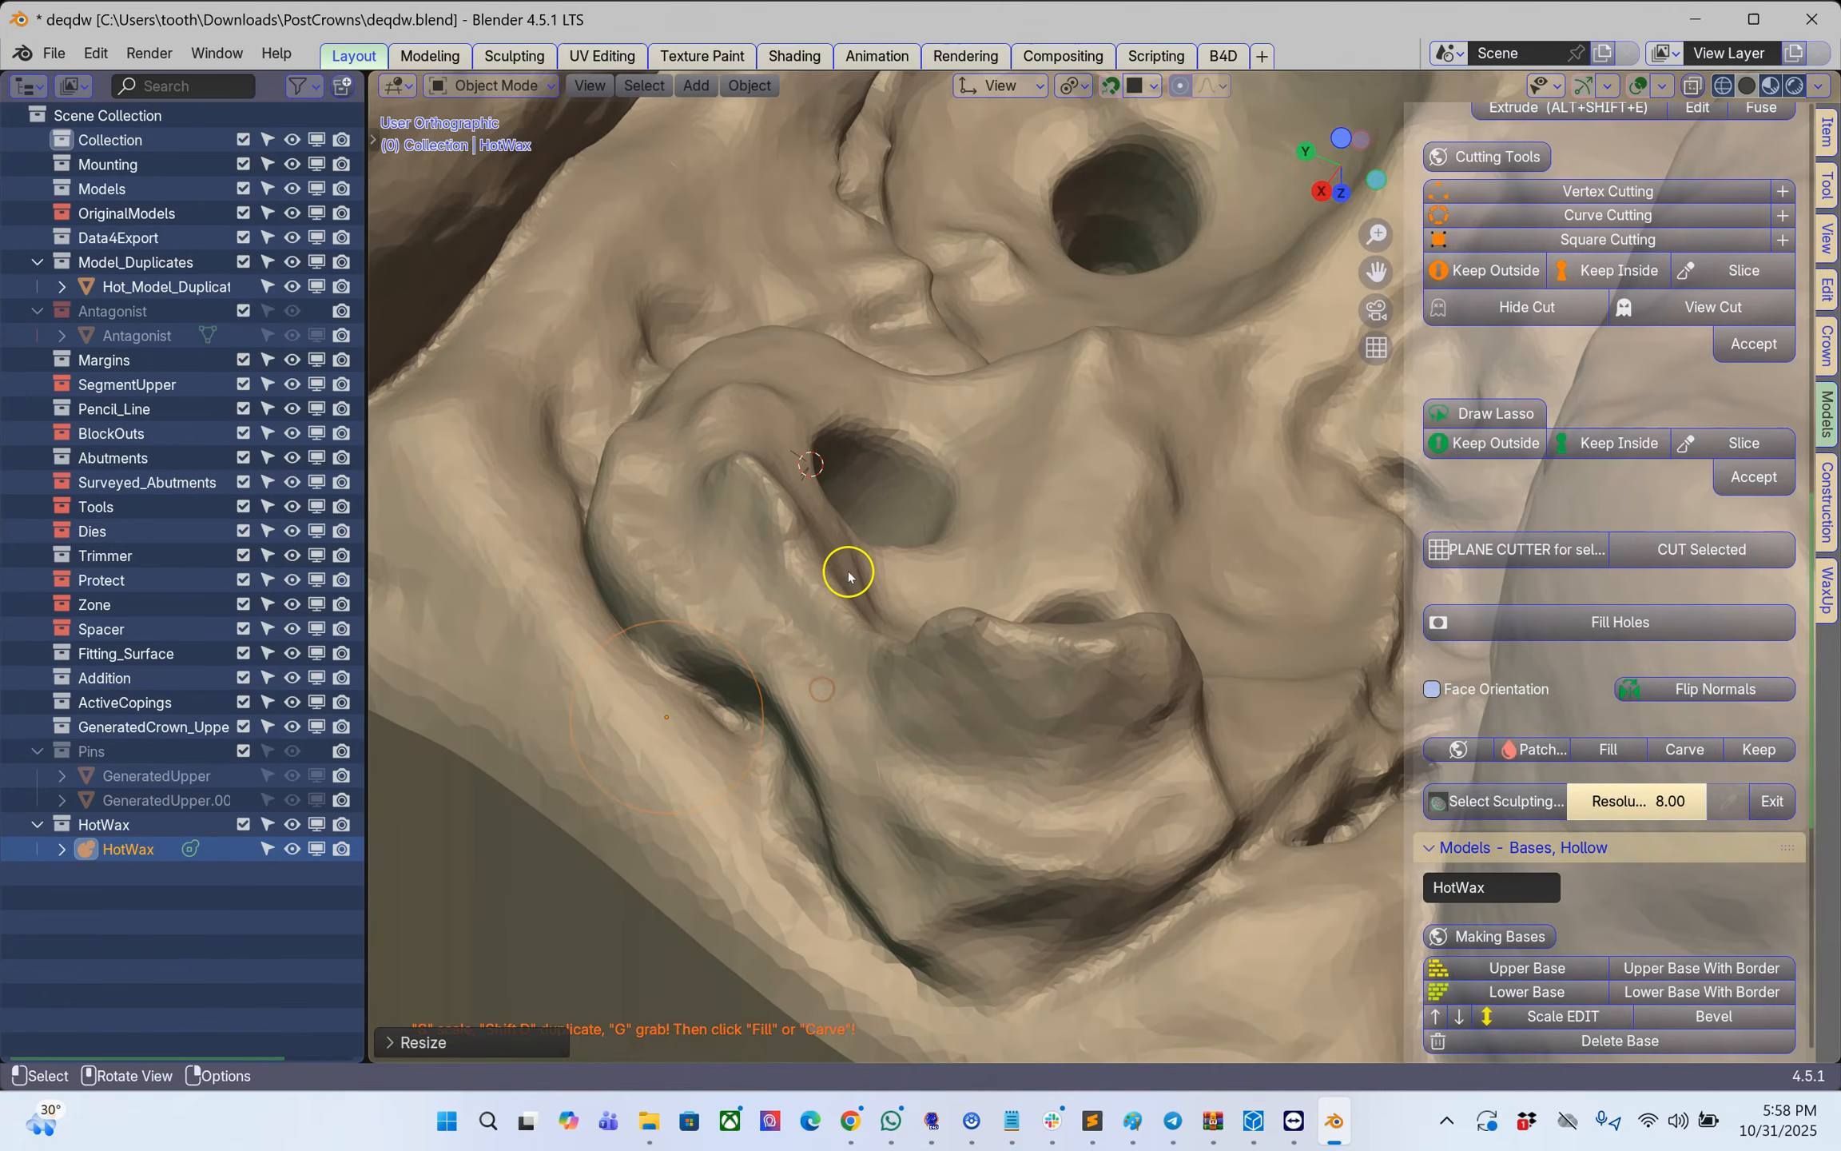
key("g")
left_click(871, 480)
- Duplicate the wax ball three times to plug the post hole and merge the wax into the model with Fill
mouse_move(871, 480)
middle_mouse_down()
mouse_move(813, 557)
mouse_move(863, 485)
middle_mouse_up()
key("shift+d")
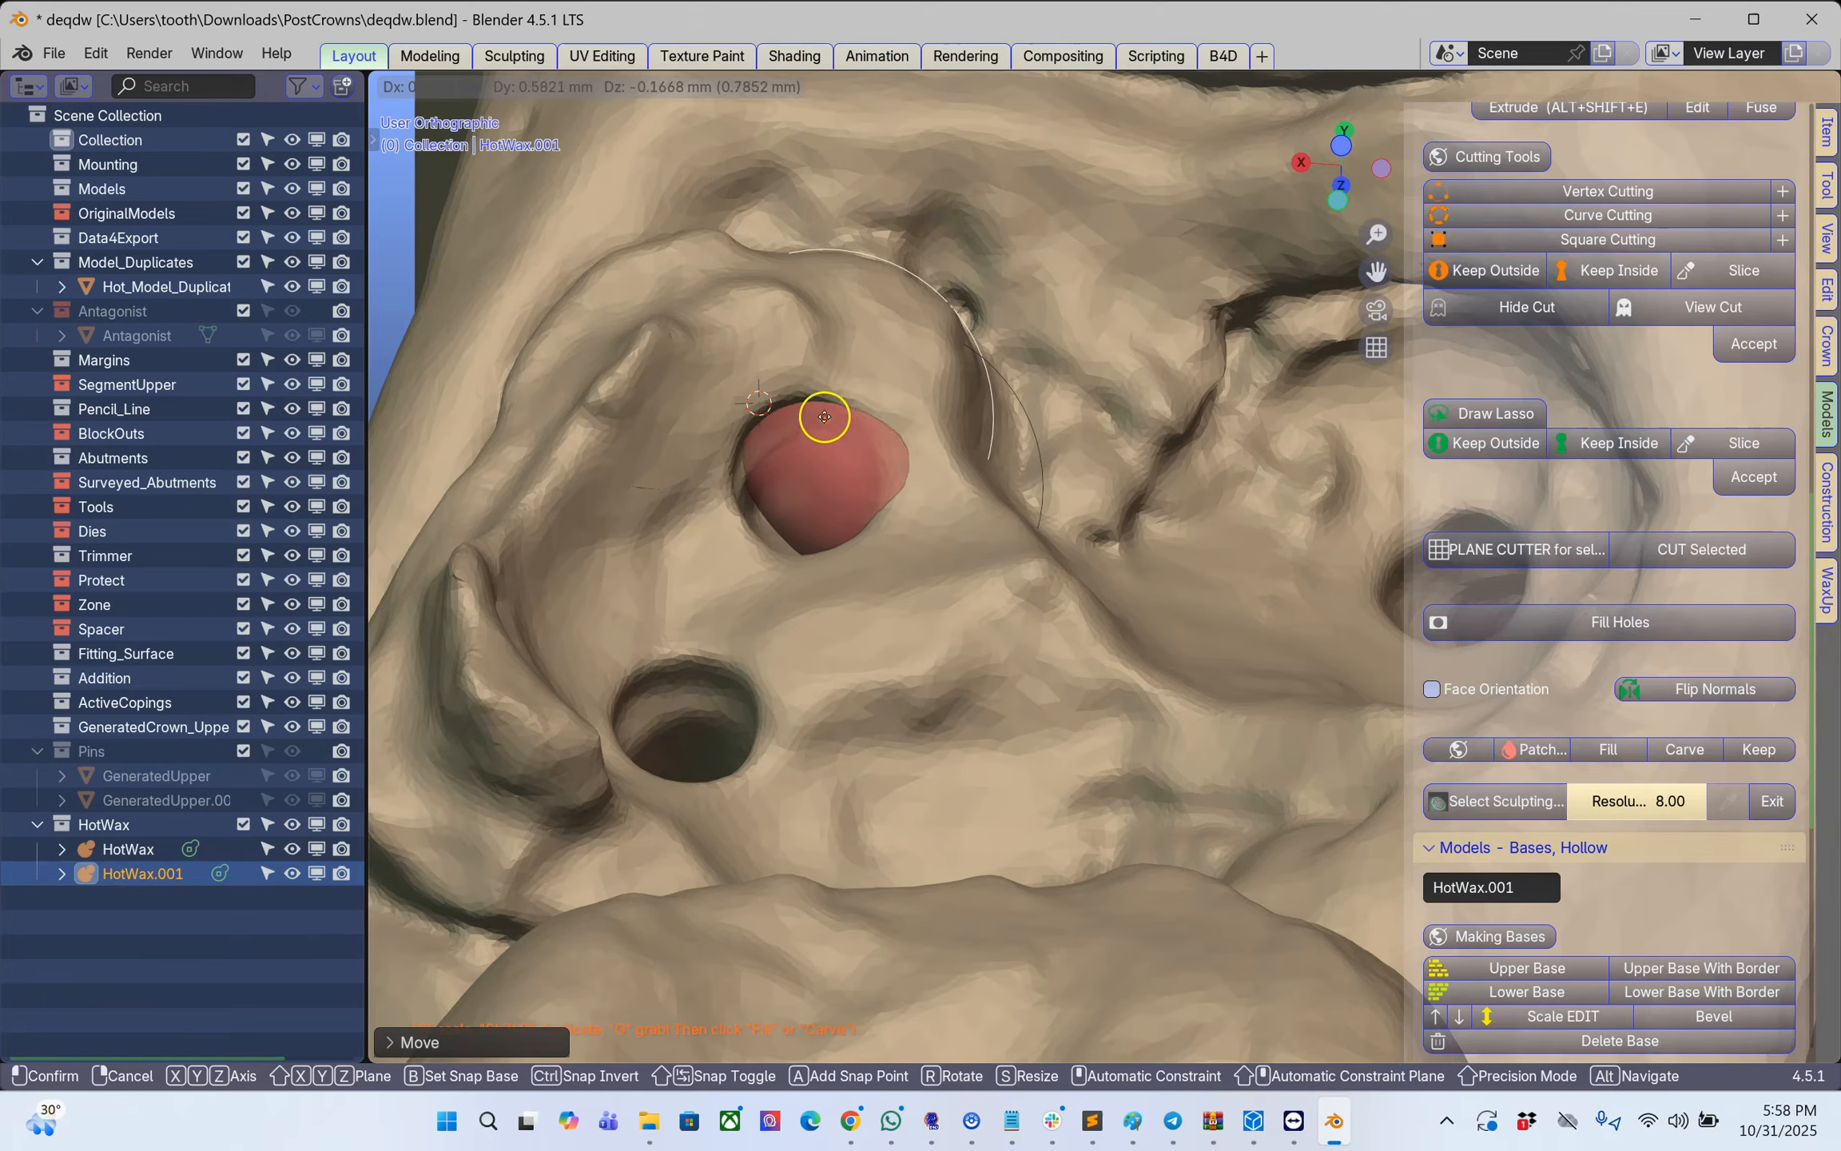
left_click(826, 417)
key("shift+d")
left_click(760, 419)
key("shift+d")
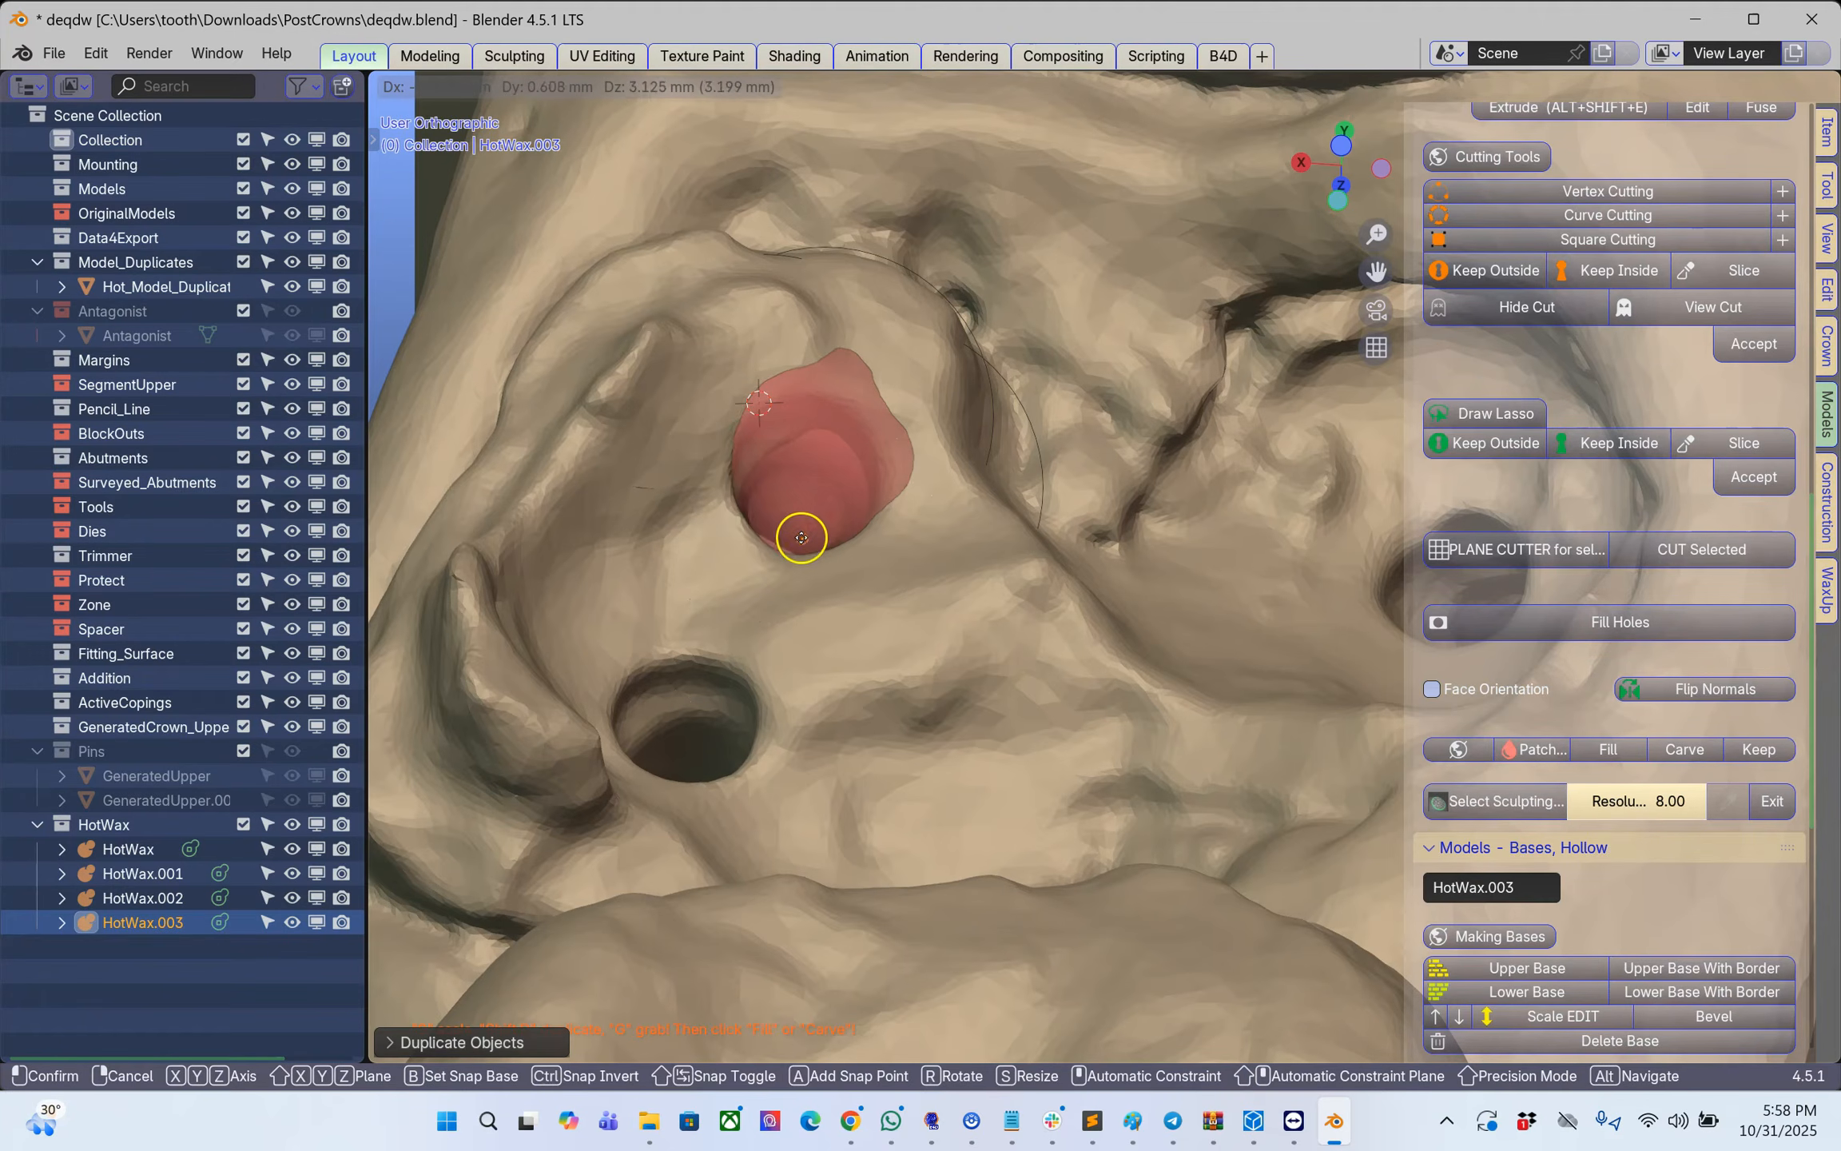
left_click(787, 550)
middle_click_drag(787, 550, 631, 538)
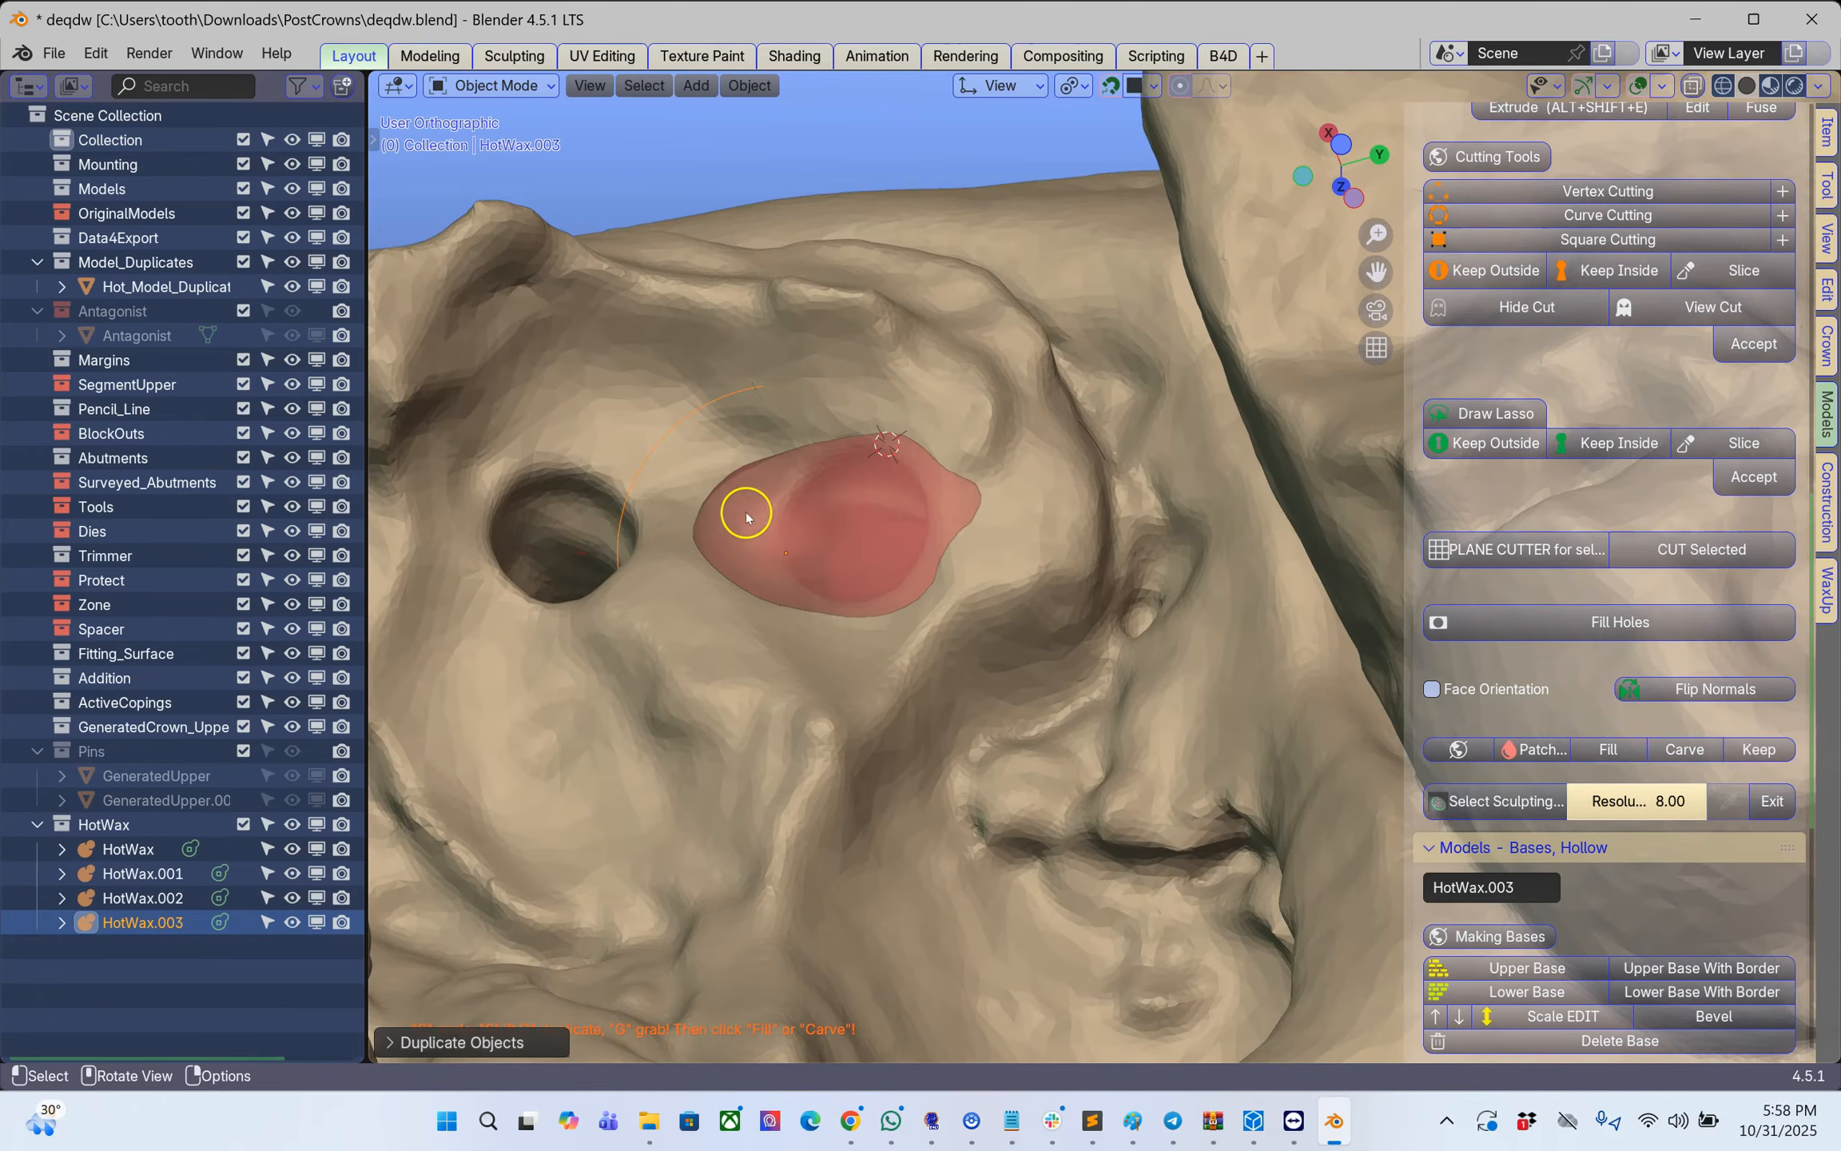
left_click_drag(725, 515, 811, 552)
scroll(832, 560, "down", 1)
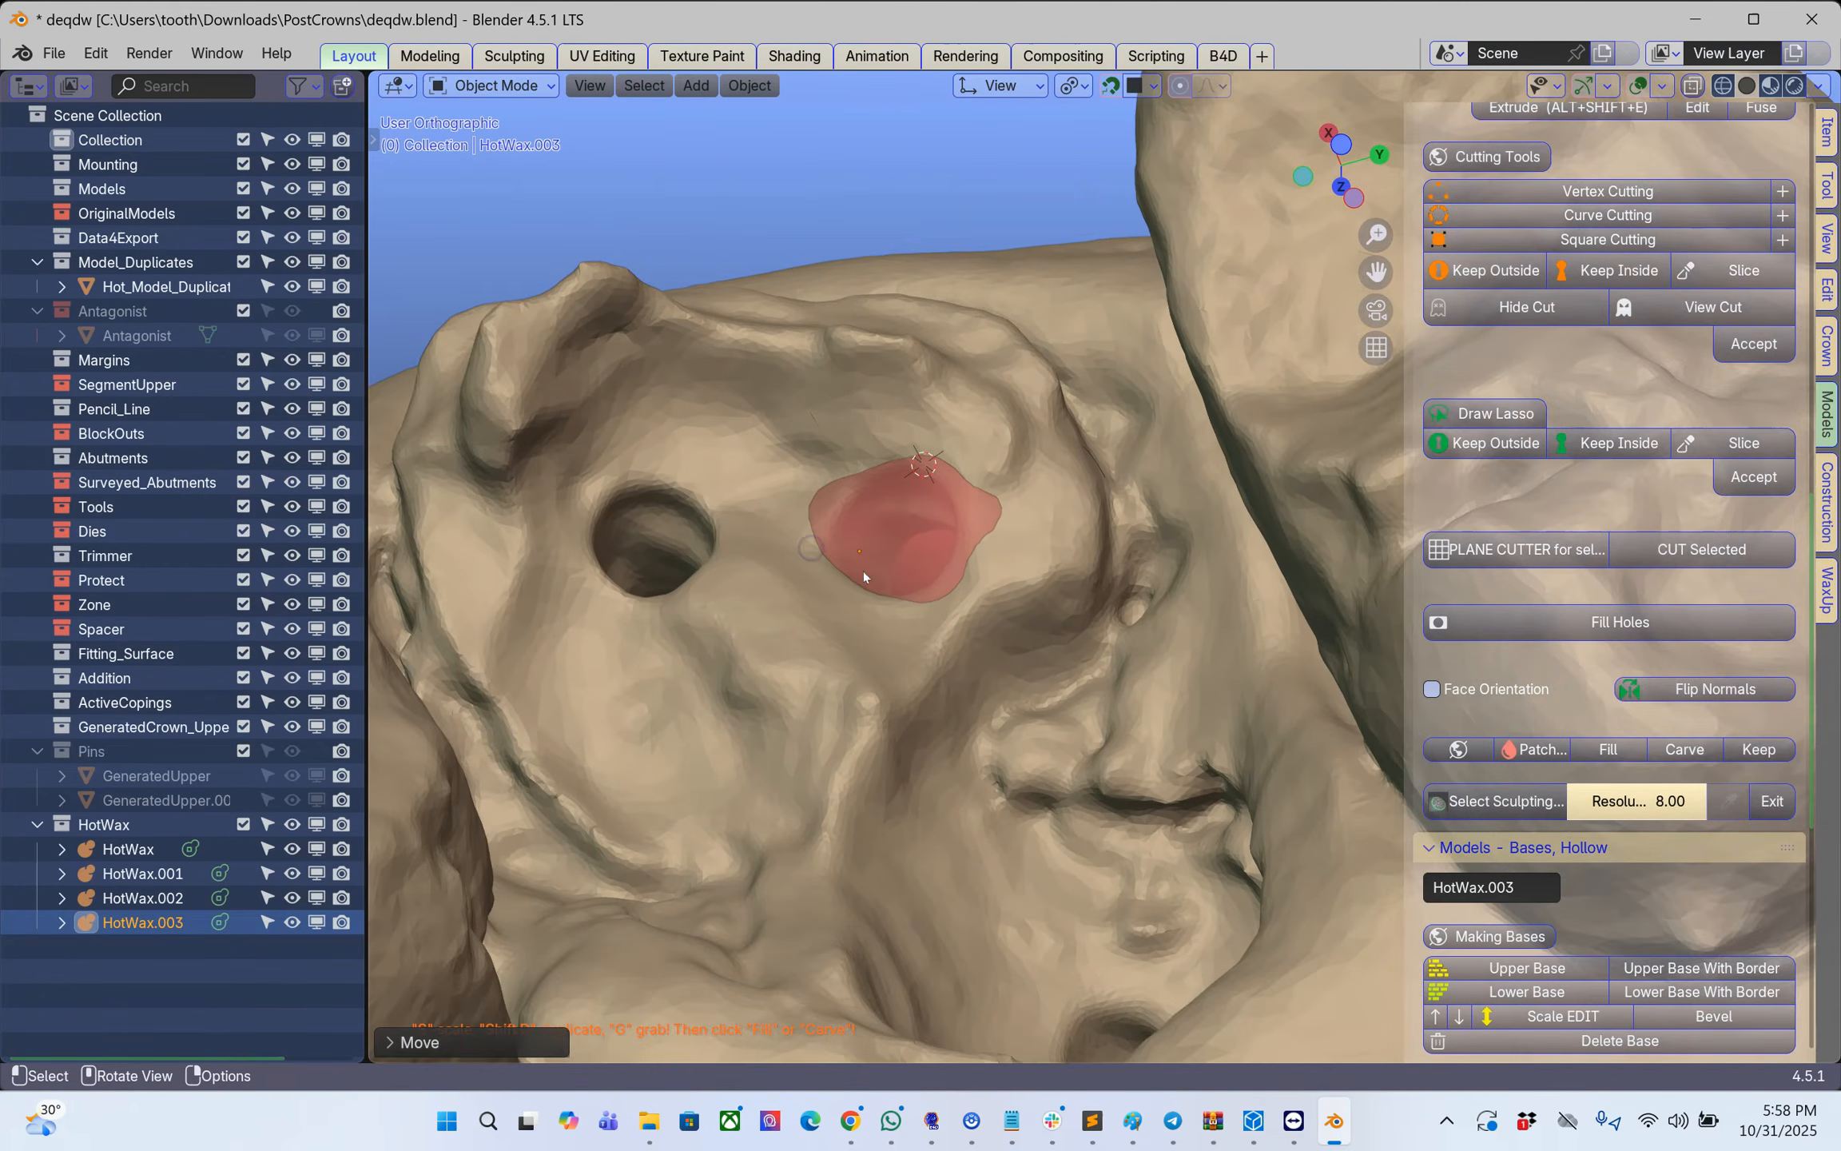
left_click(1611, 748)
- Place the 3D cursor at the rim of the post hole in the other cavity and add a new hot-wax patch ball
middle_click_drag(999, 687, 929, 707)
scroll(1134, 564, "up", 2)
left_click(927, 501)
right_click(928, 502, "shift")
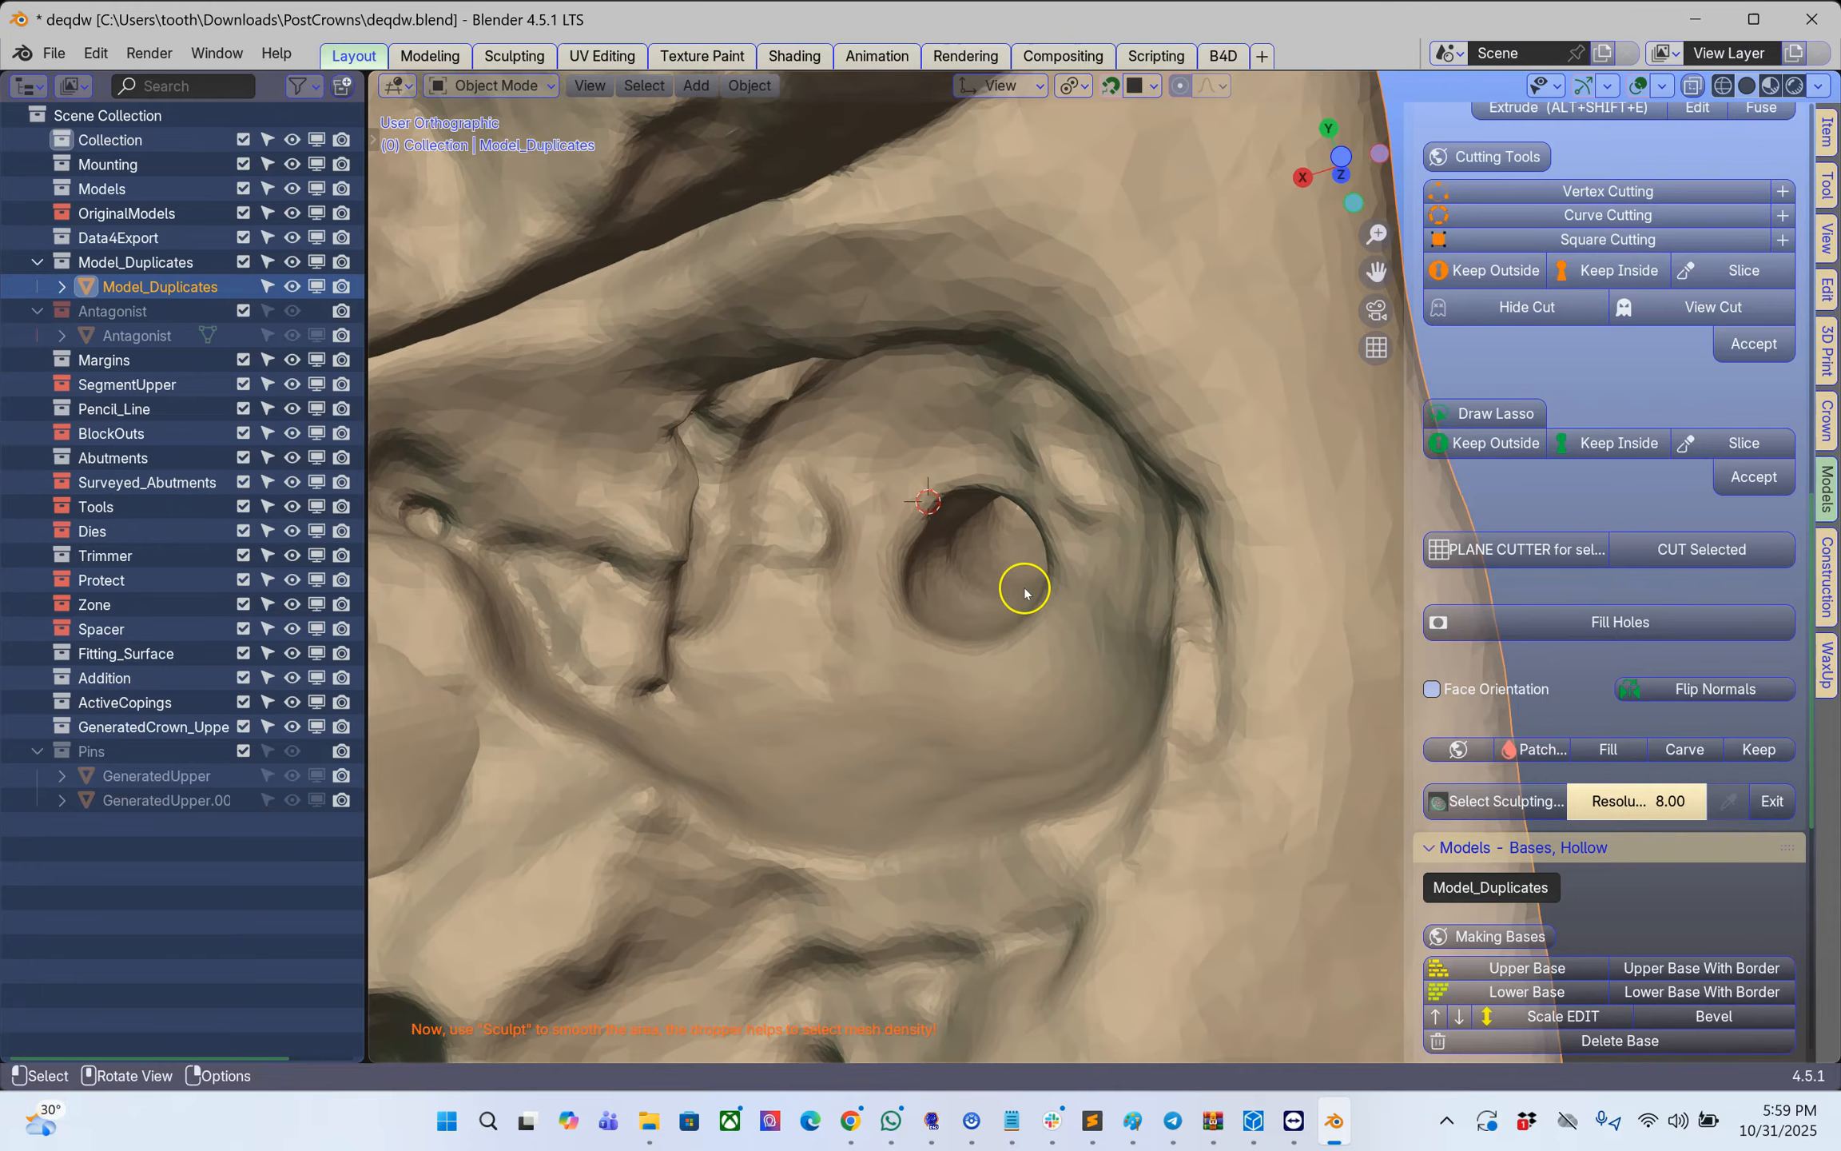
left_click(1534, 750)
- Scale up the new wax ball and seat it inside the second post hole
key("s")
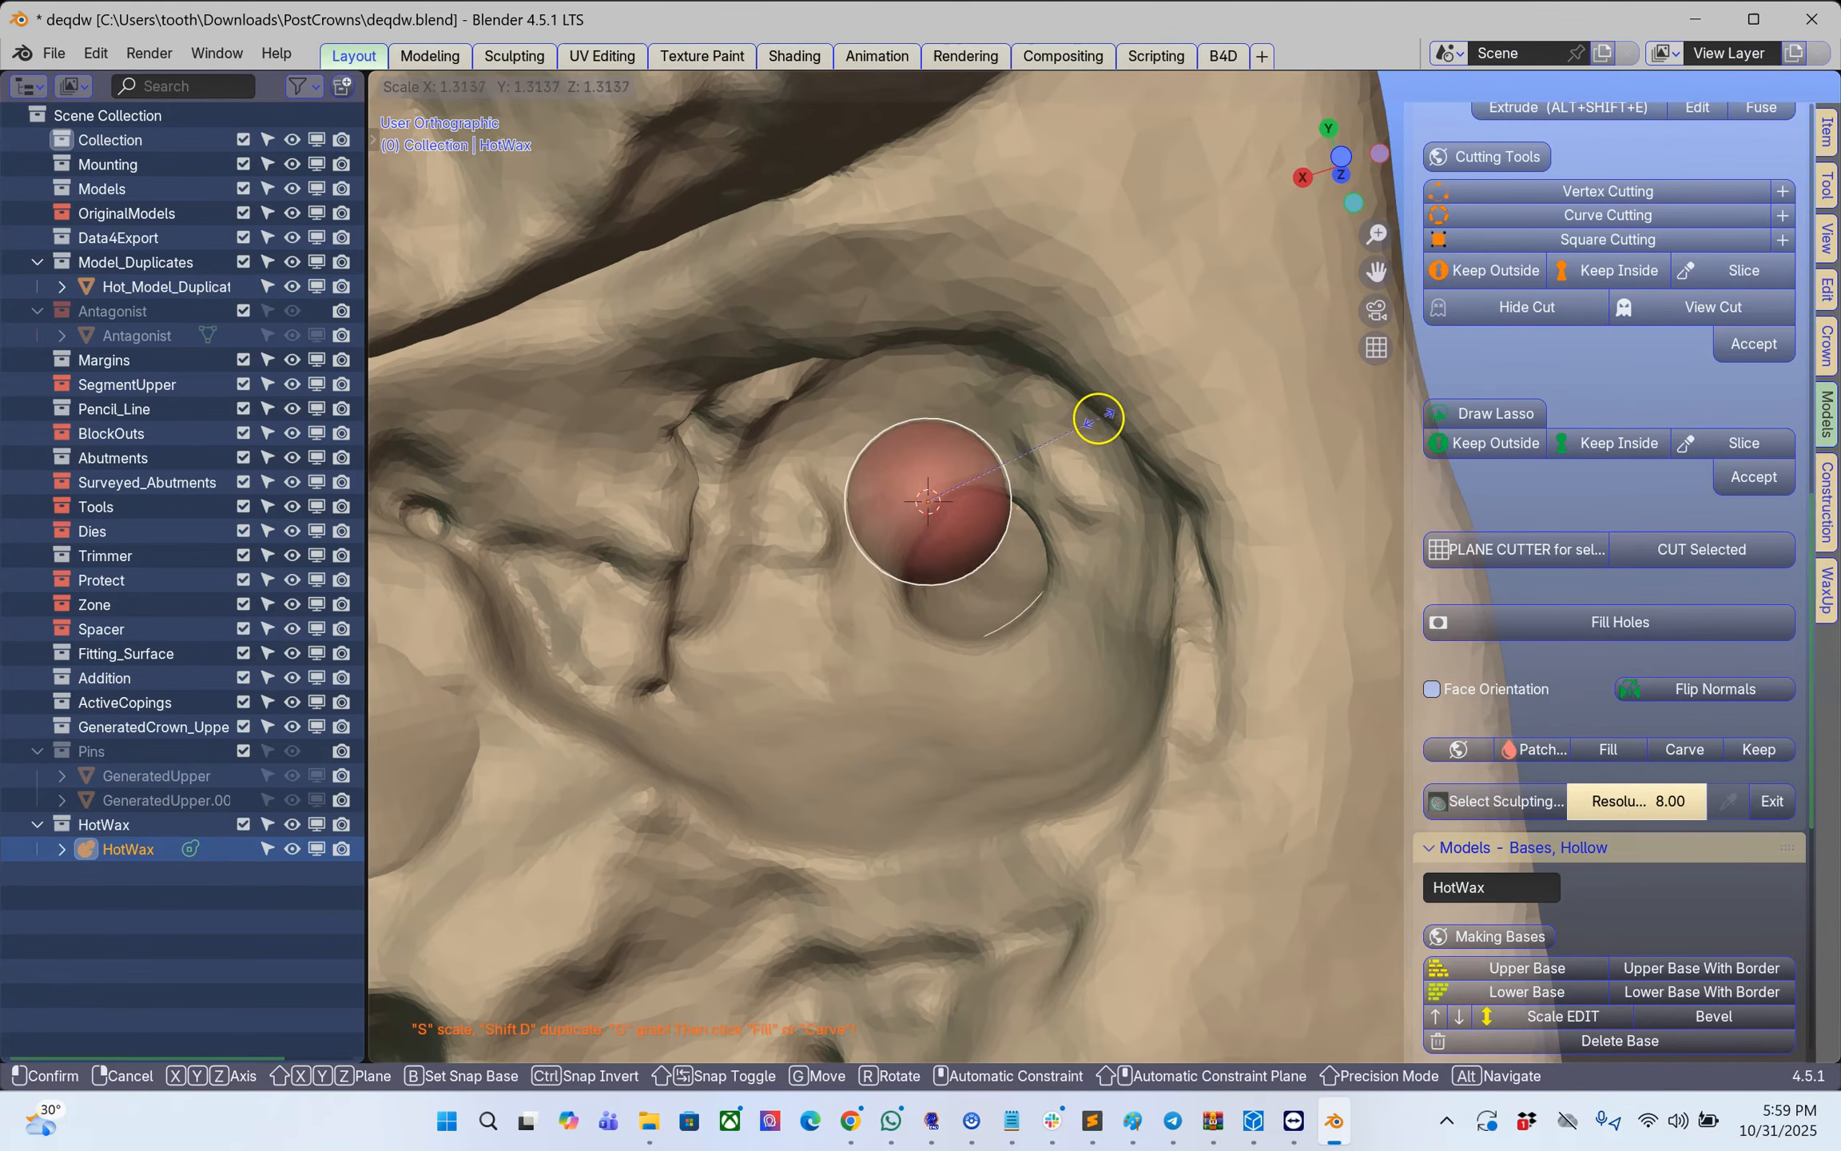
left_click(1142, 405)
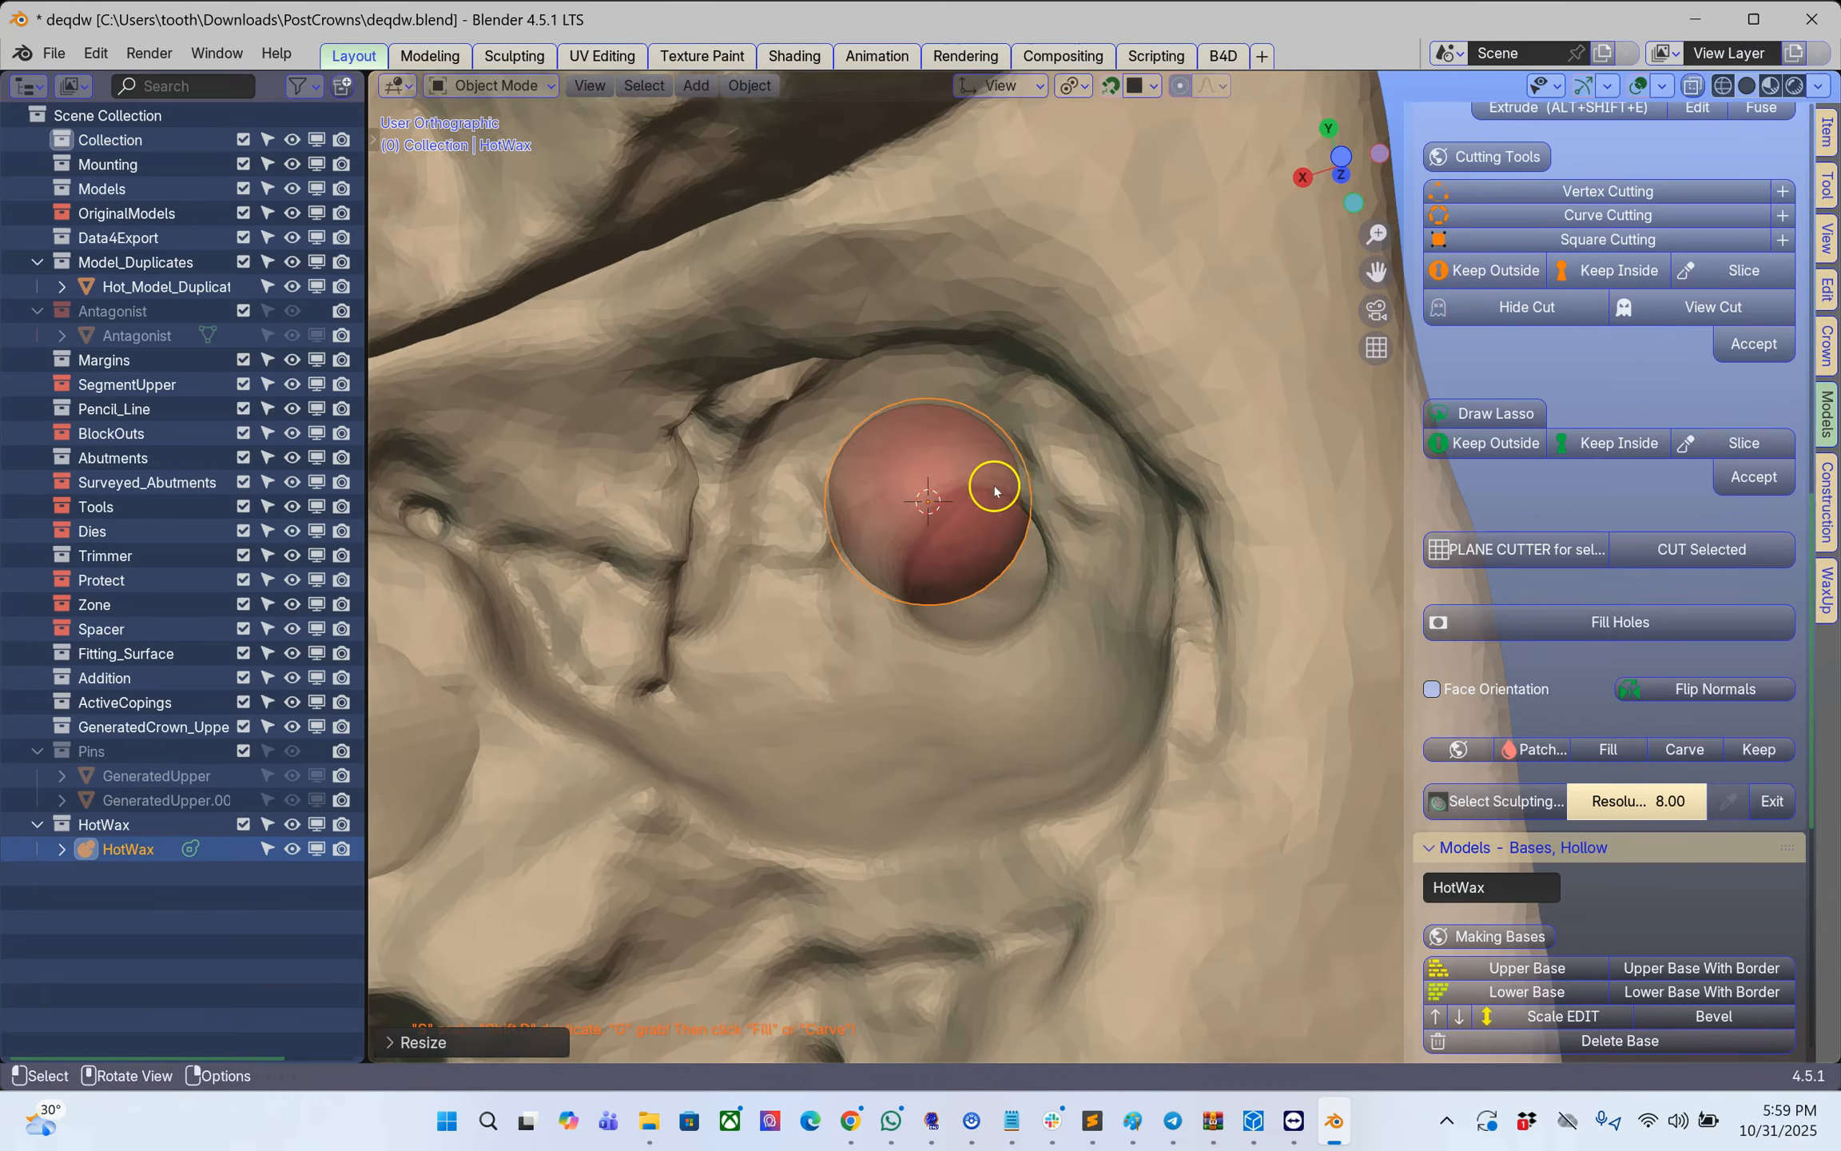
key("g")
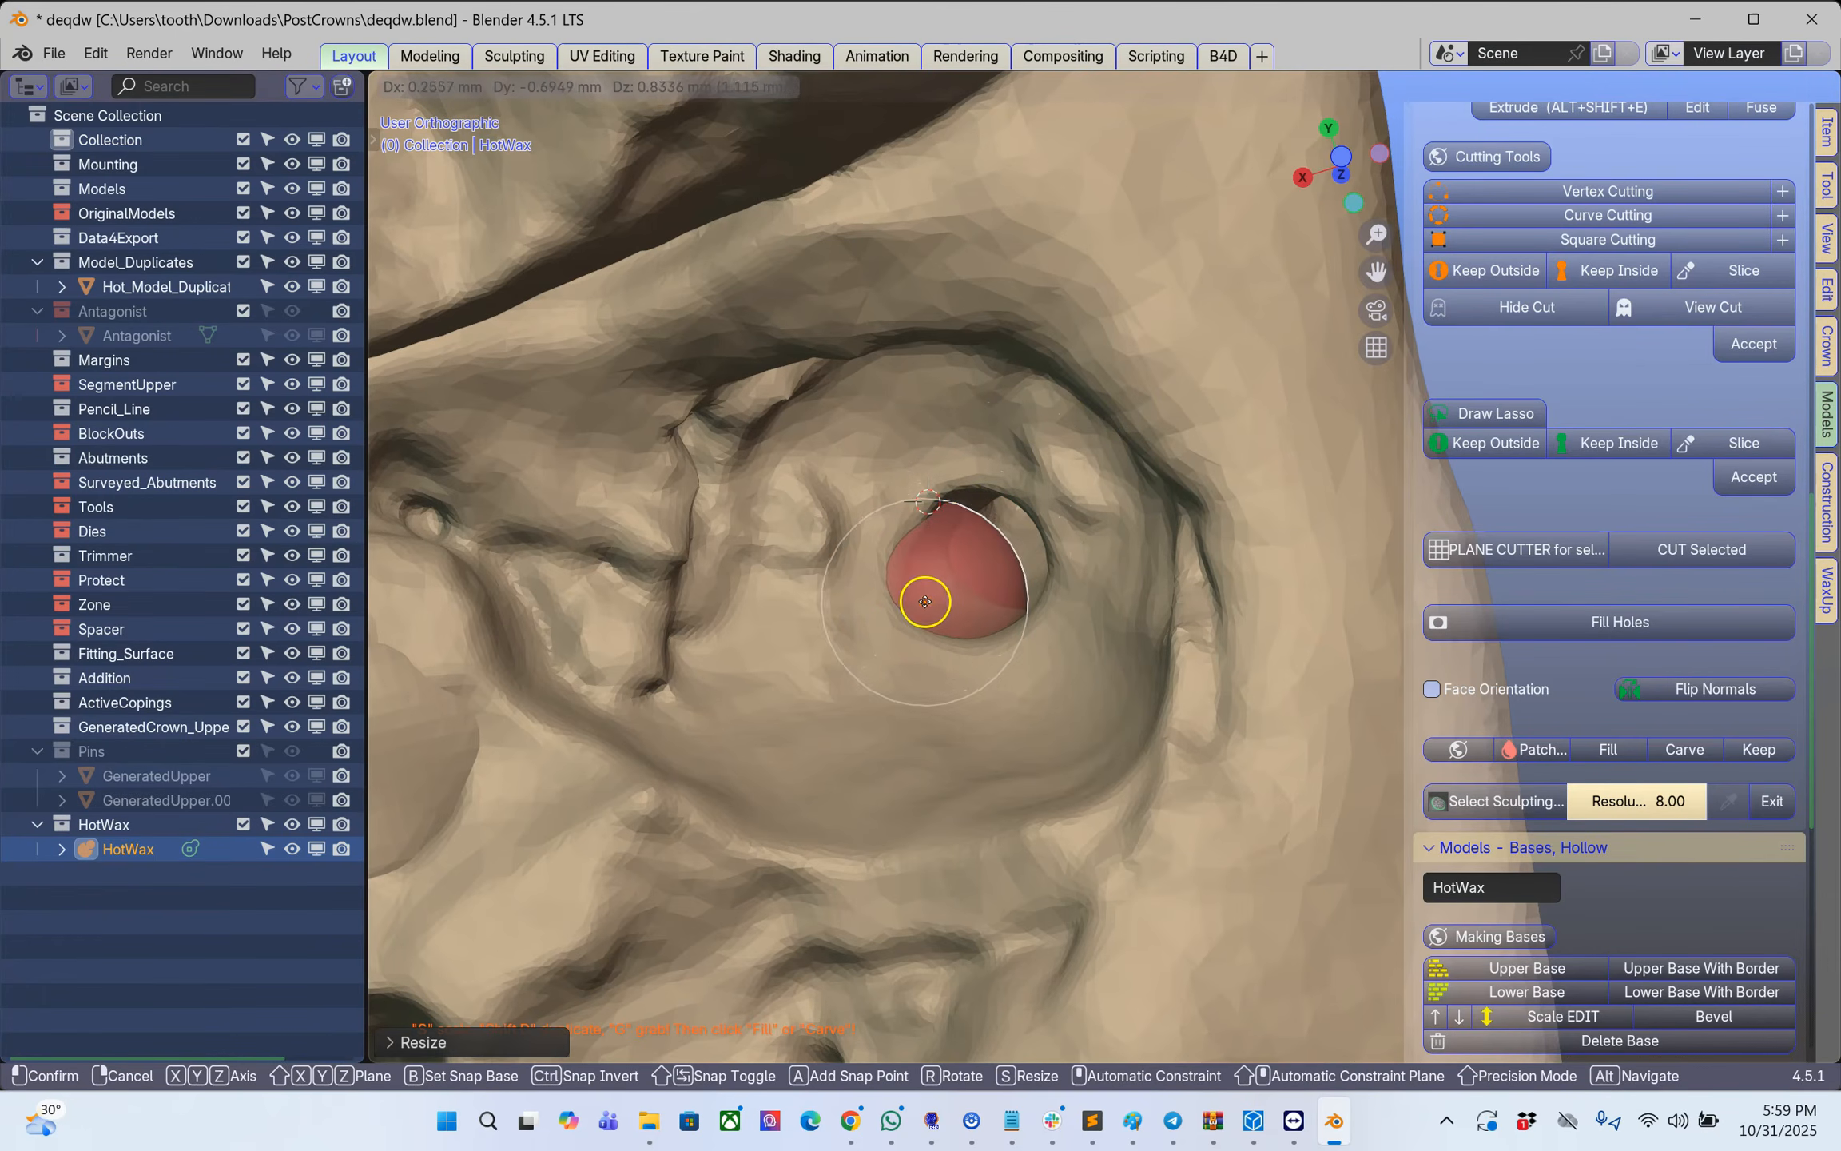
left_click(925, 601)
middle_click_drag(925, 602, 1094, 502)
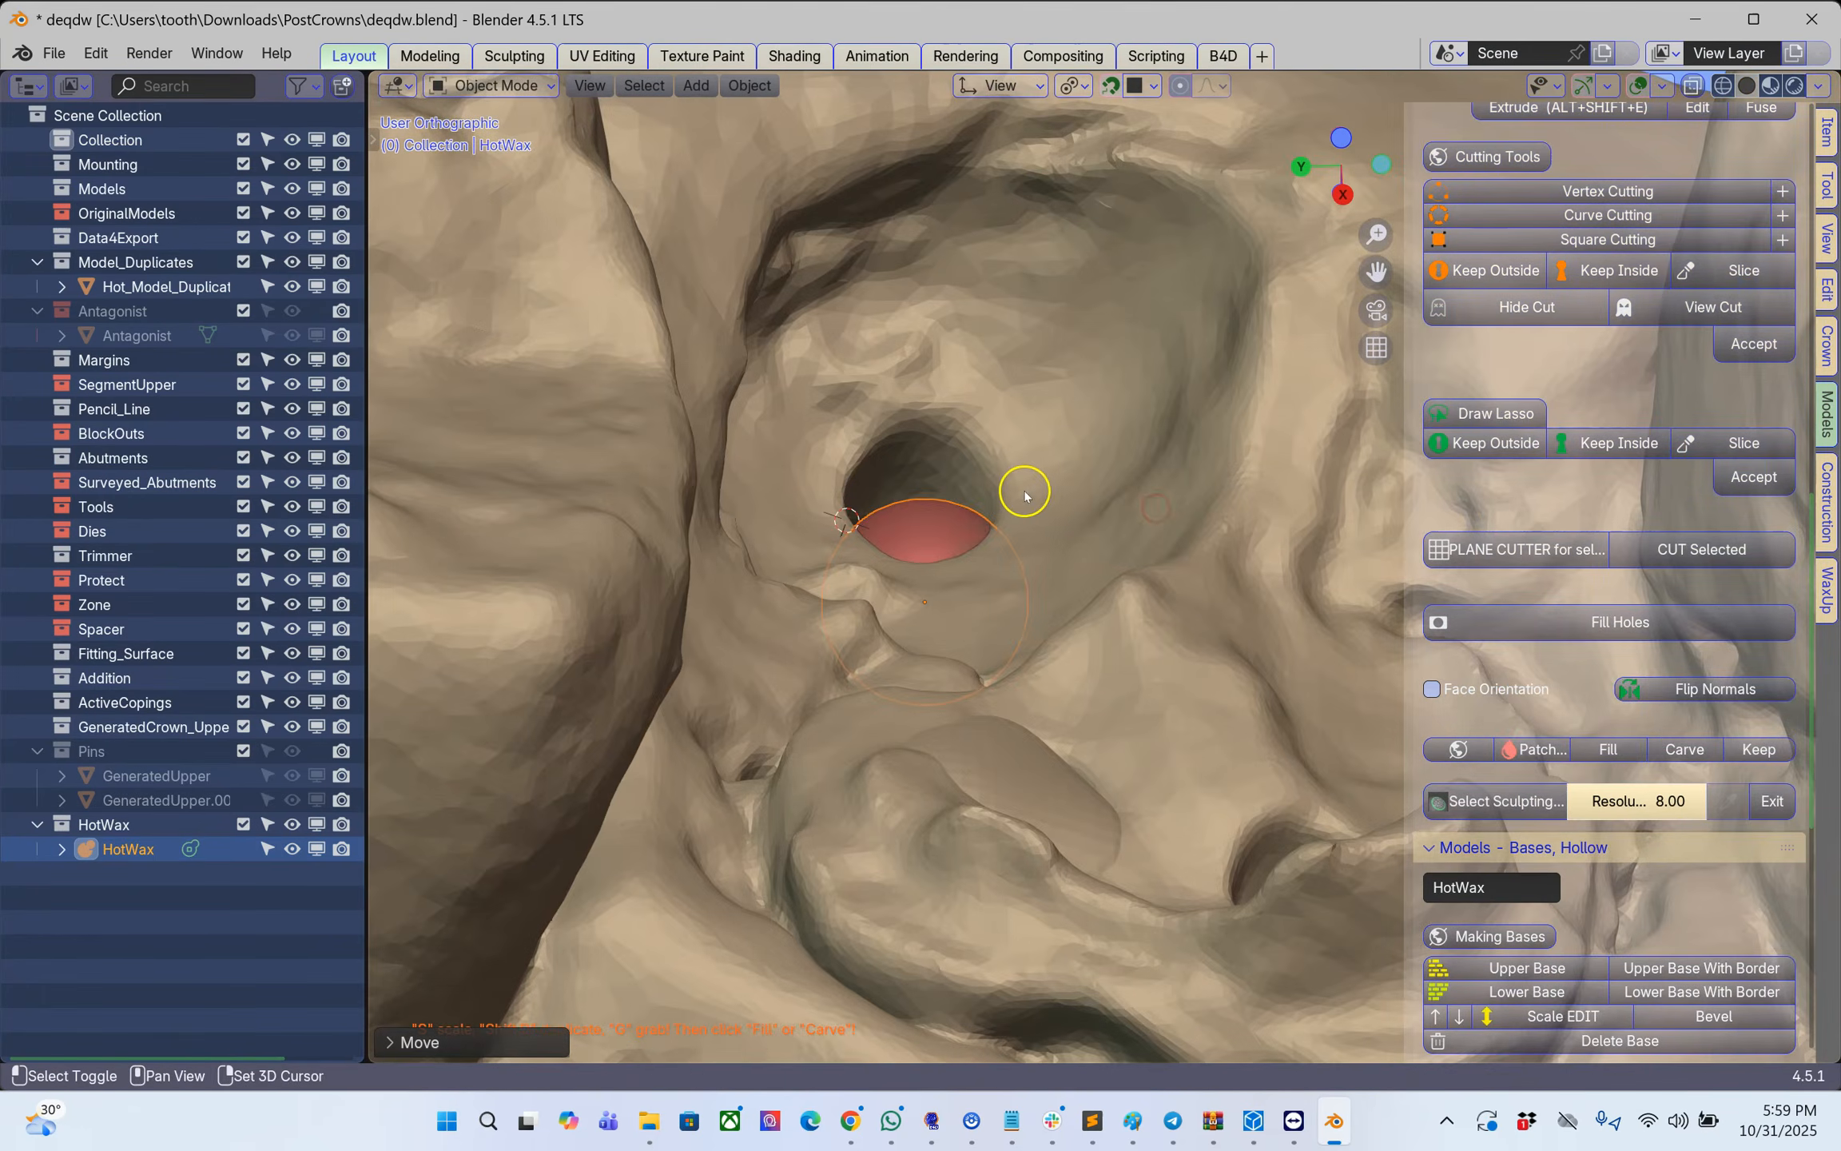
- Duplicate the wax ball twice to plug the second post hole and fuse the wax to the model with Fill
key("shift+d")
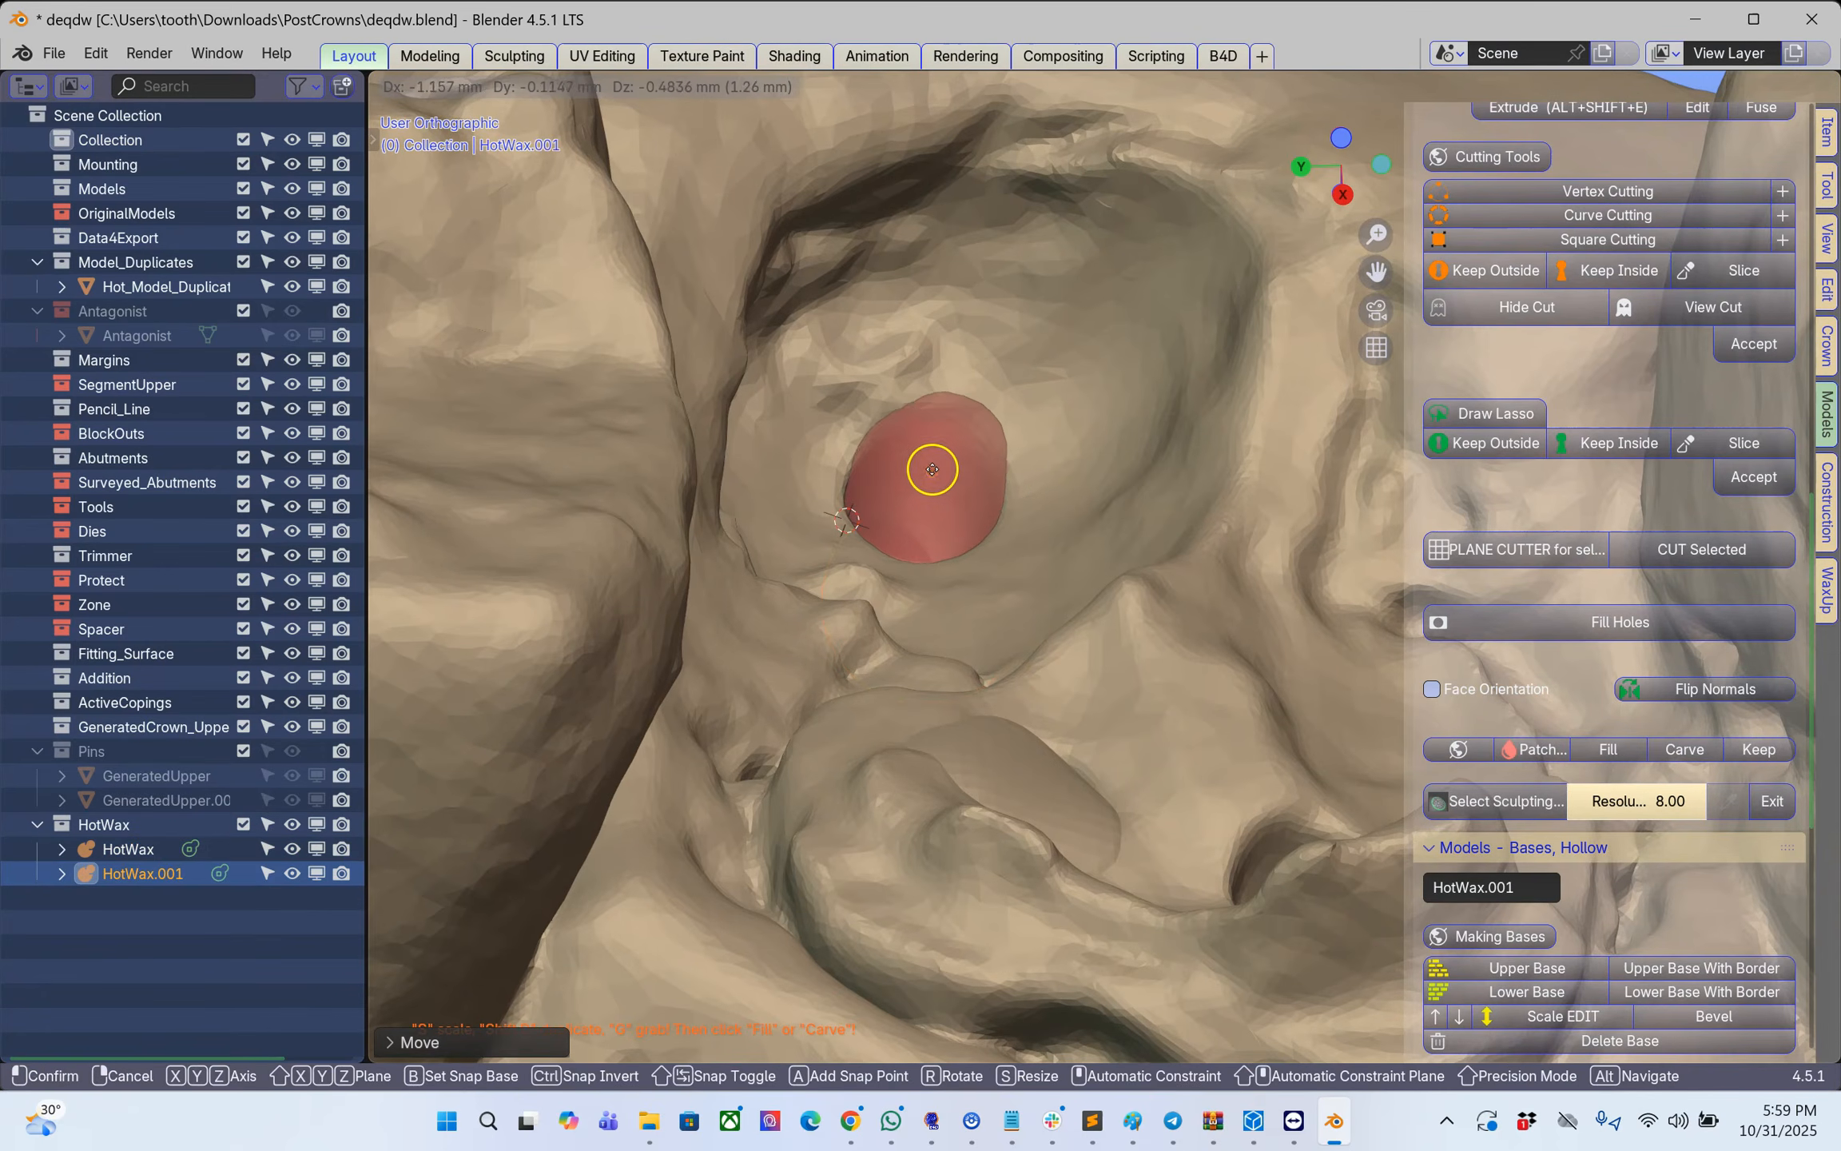
left_click(932, 469)
middle_click_drag(928, 469, 862, 516)
key("shift+d")
left_click(855, 443)
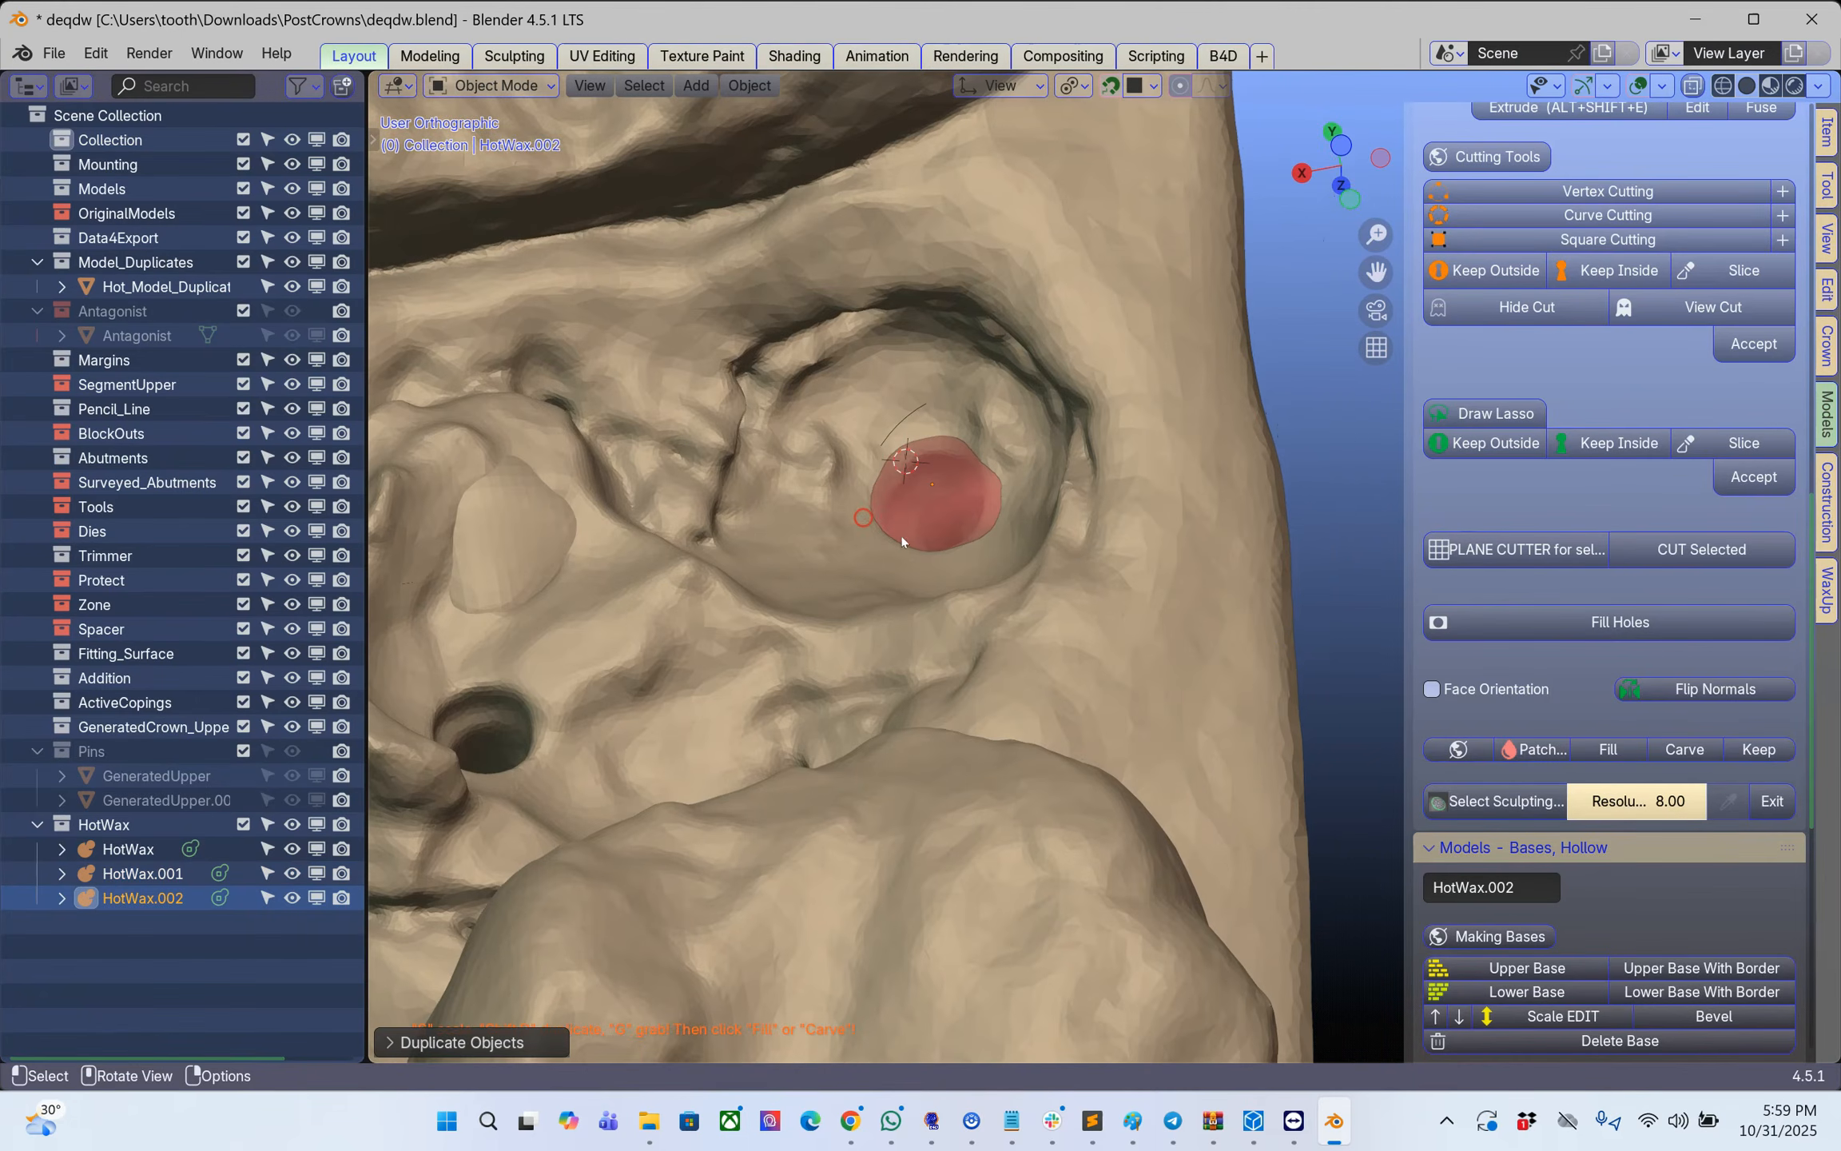
left_click(1628, 755)
- Select the patched duplicate model, set the 3D cursor on the cavity rim and convert the model to an upper surface for drawing
middle_click_drag(1172, 617, 809, 460)
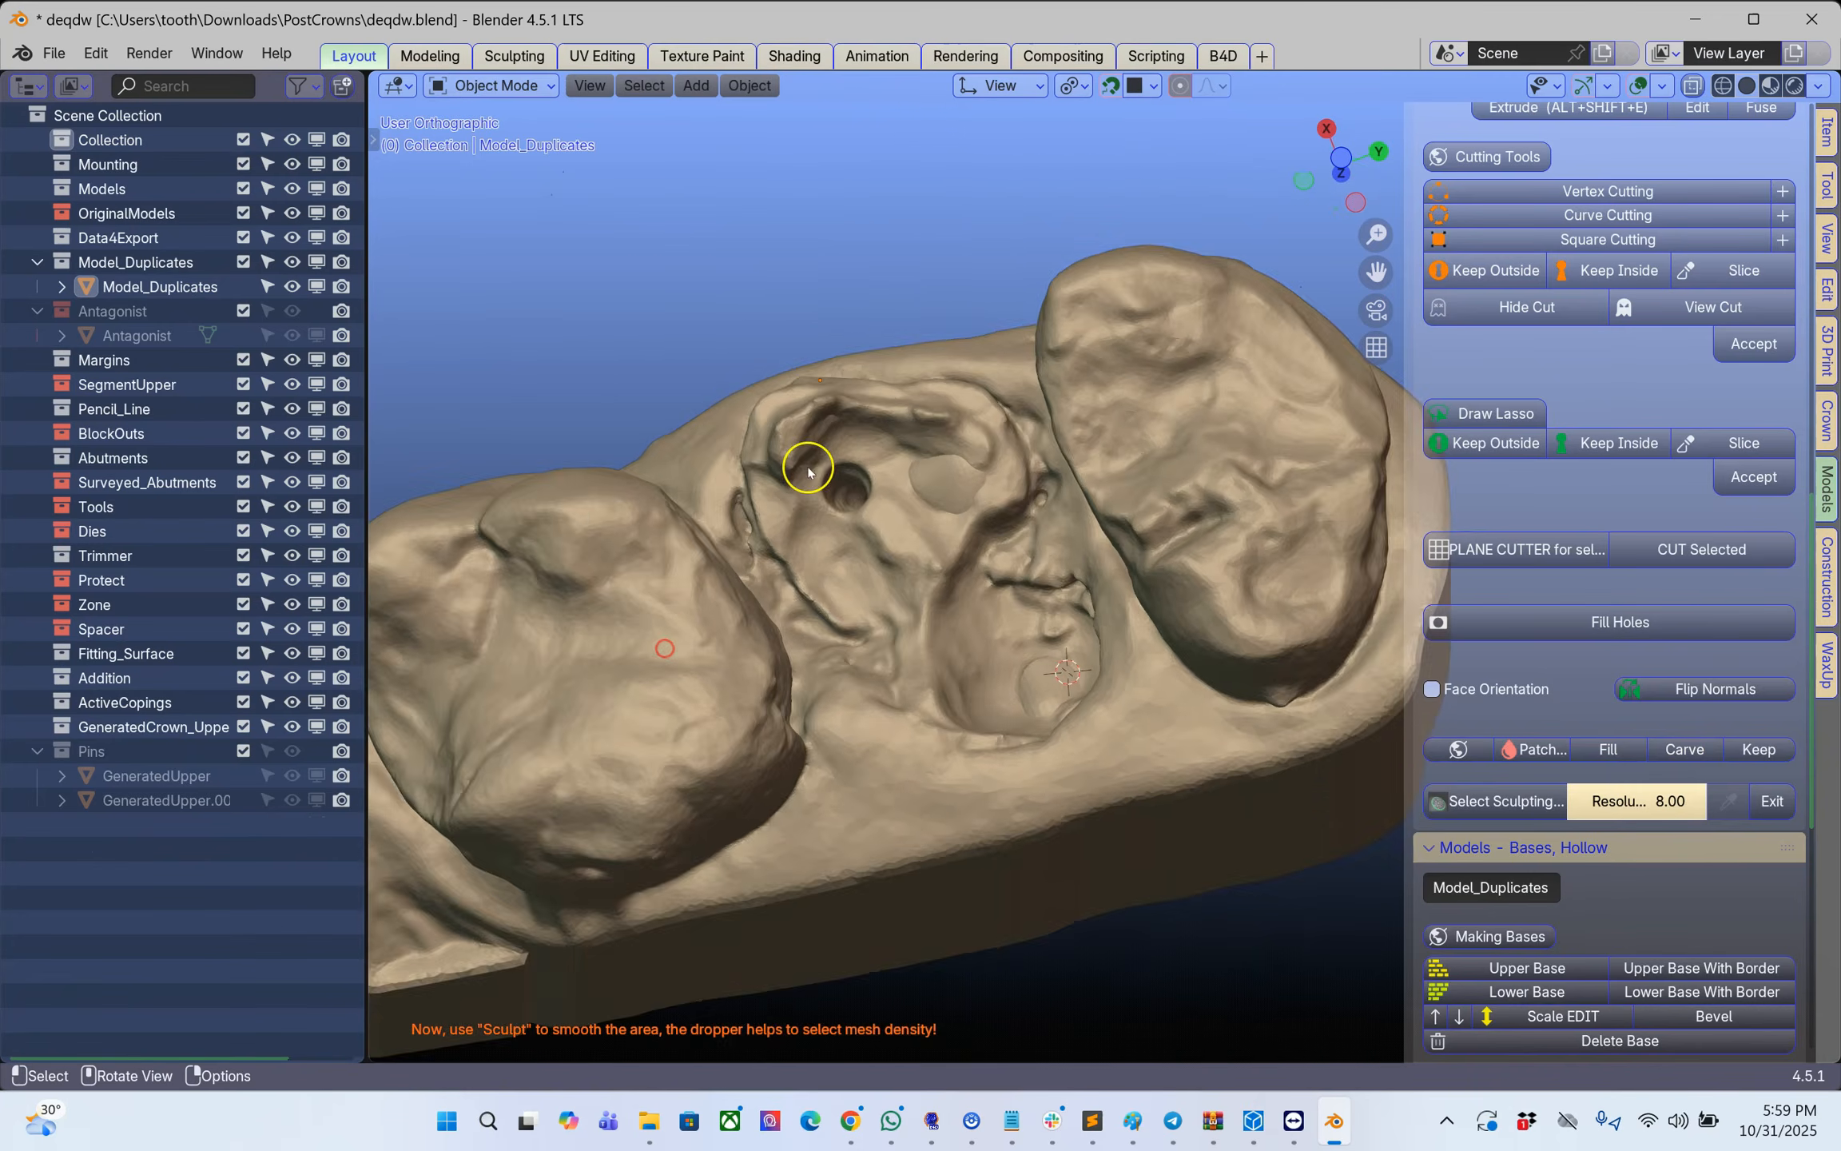
scroll(723, 428, "up", 3)
left_click(629, 391)
middle_click_drag(691, 414, 890, 639, "shift")
scroll(1611, 640, "down", 5)
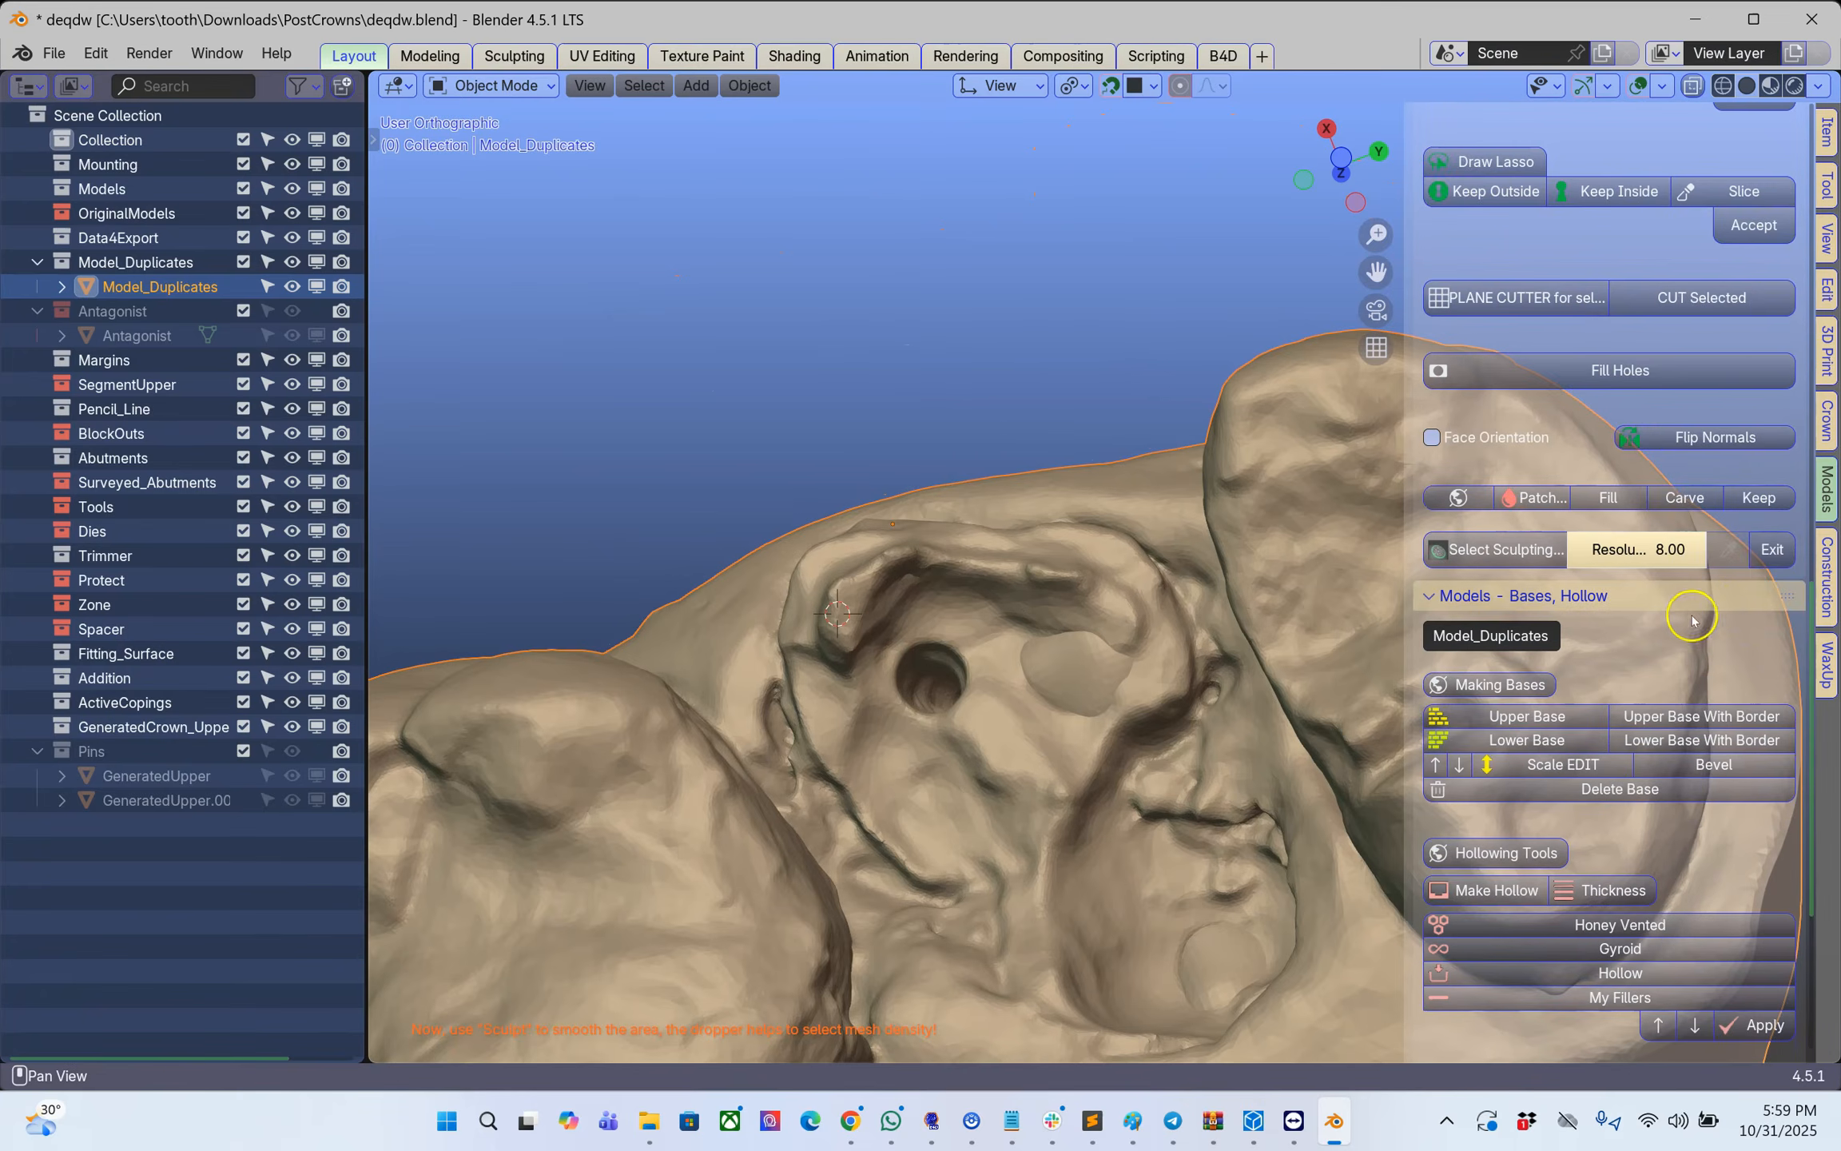
left_click(1828, 420)
scroll(1566, 632, "down", 6)
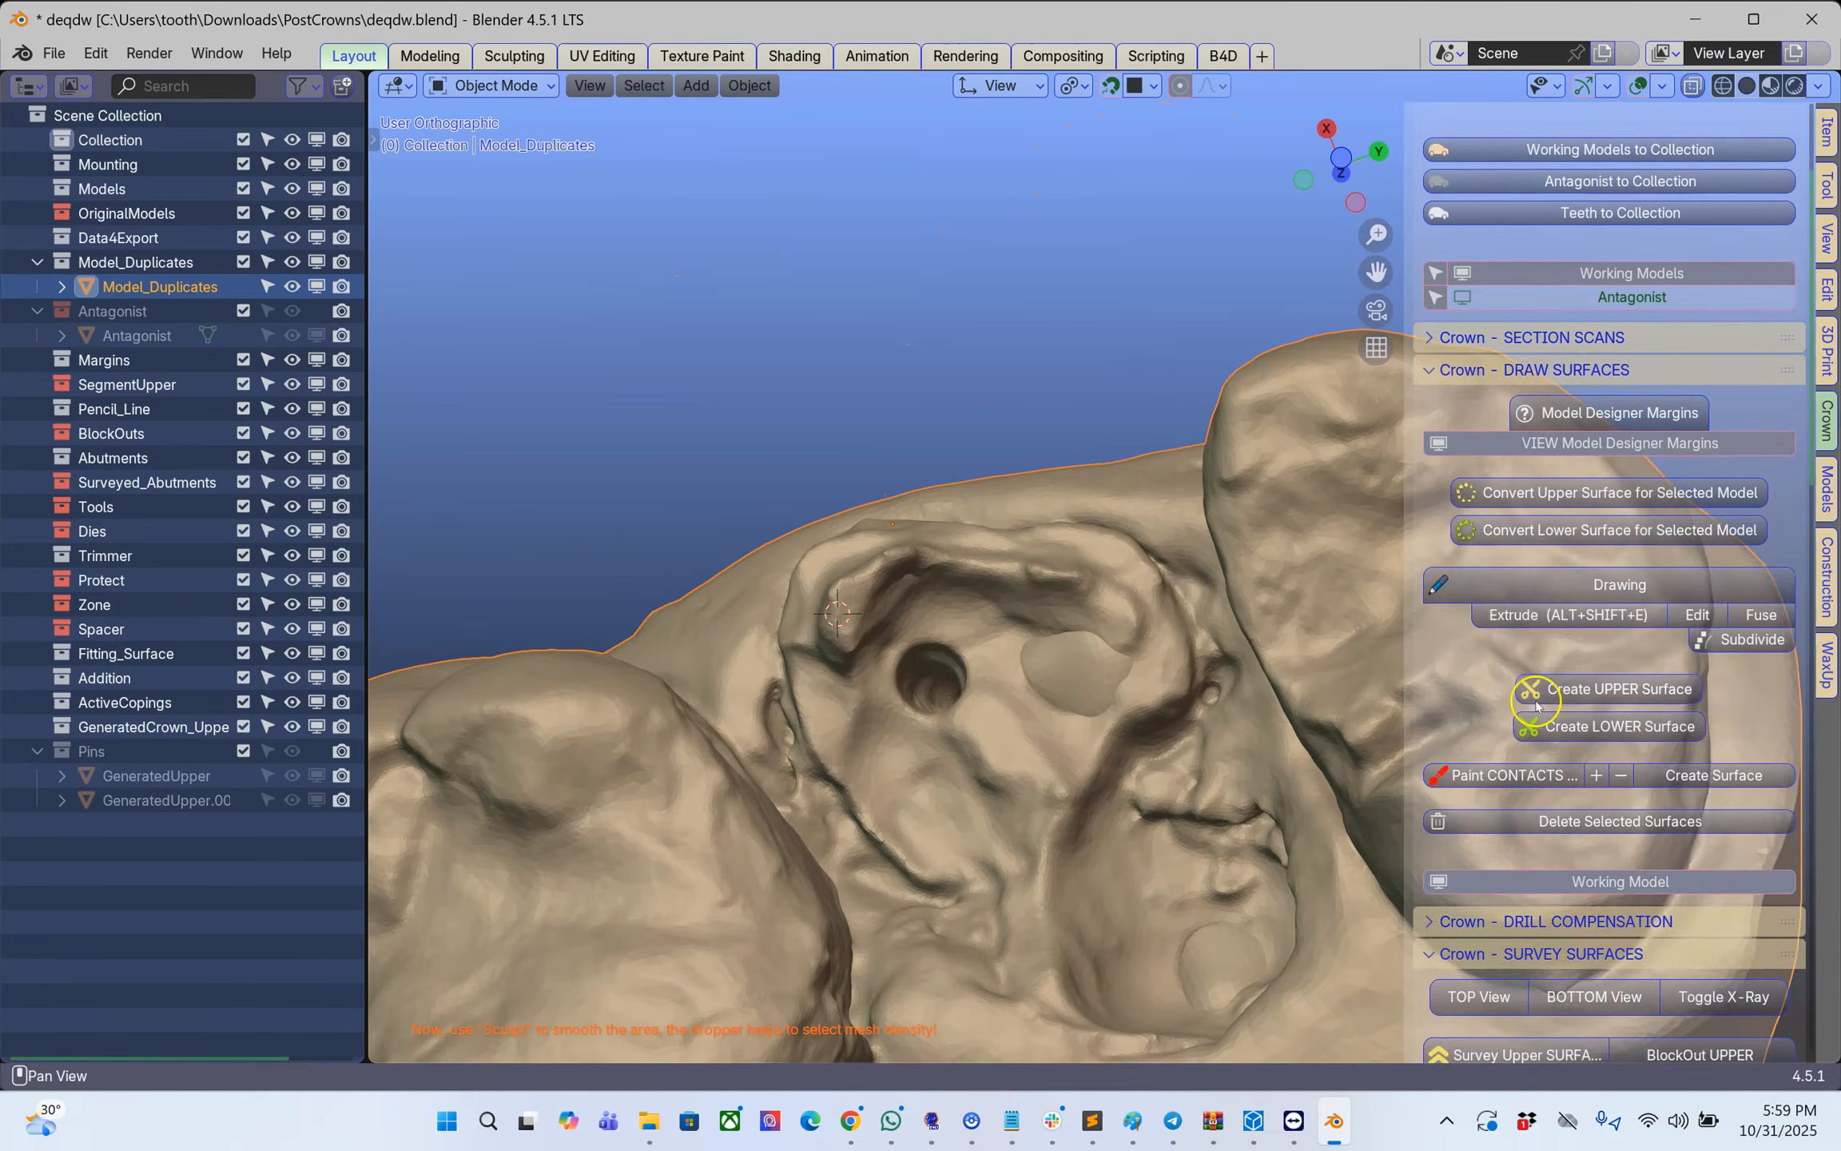
scroll(1568, 512, "down", 9)
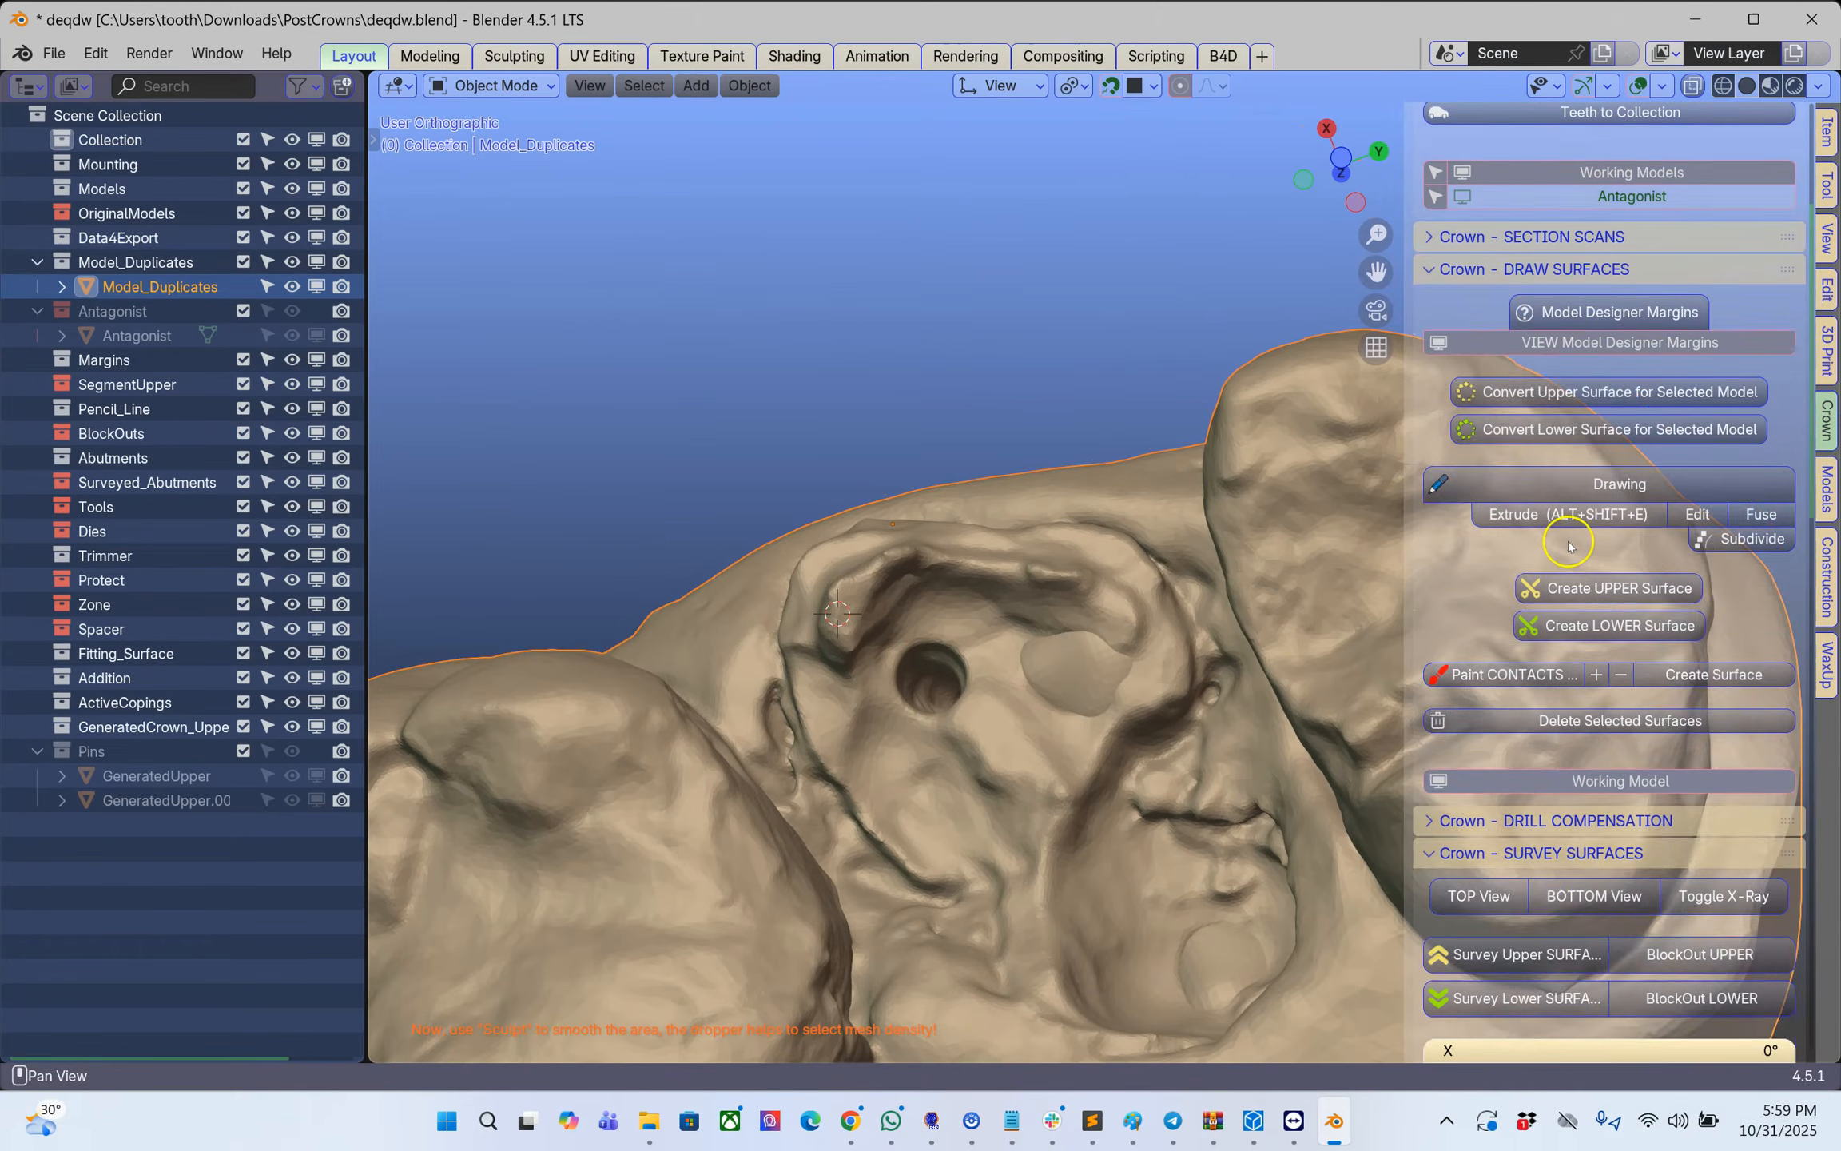
scroll(1526, 695, "up", 5)
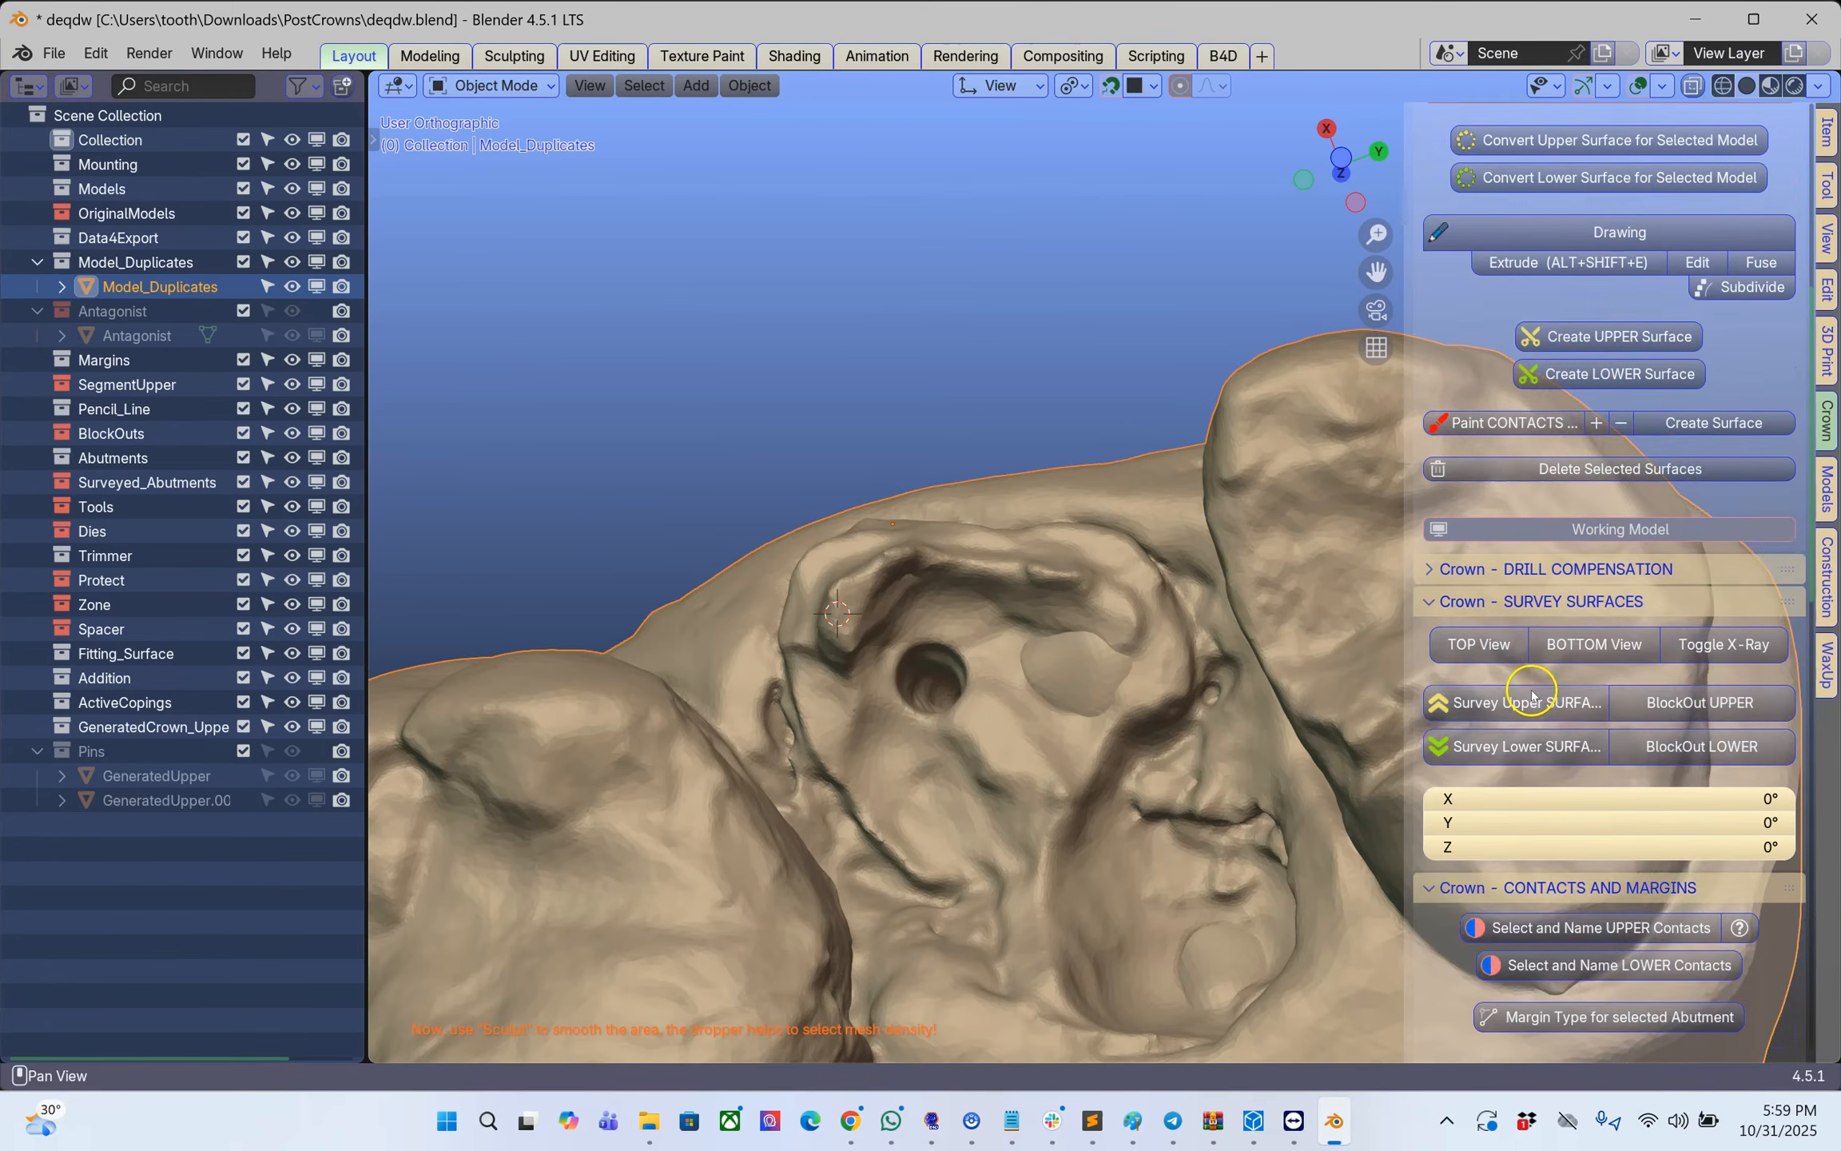
- Extrude margin points one after another along the first part of the cavity rim on the prepared tooth
key("alt+shift+e")
left_click(852, 598)
key("alt+shift+e")
left_click(869, 577)
left_click(898, 560)
left_click(932, 554)
left_click(988, 564)
left_click(1035, 567)
left_click(1083, 575)
left_click(1117, 601)
left_click(1141, 636)
left_click(1160, 676)
left_click(1172, 728)
left_click(1183, 825)
left_click(1222, 838)
- Continue the margin points around the rest of the cavity rim and adjust a point at the inward bend
middle_click_drag(1232, 840, 912, 662)
left_click(1082, 689)
left_click(1128, 681)
left_click(1179, 678)
left_click(1232, 685)
left_click(1272, 707)
left_click(1296, 716)
left_click(1317, 719)
left_click_drag(1043, 677, 1035, 706)
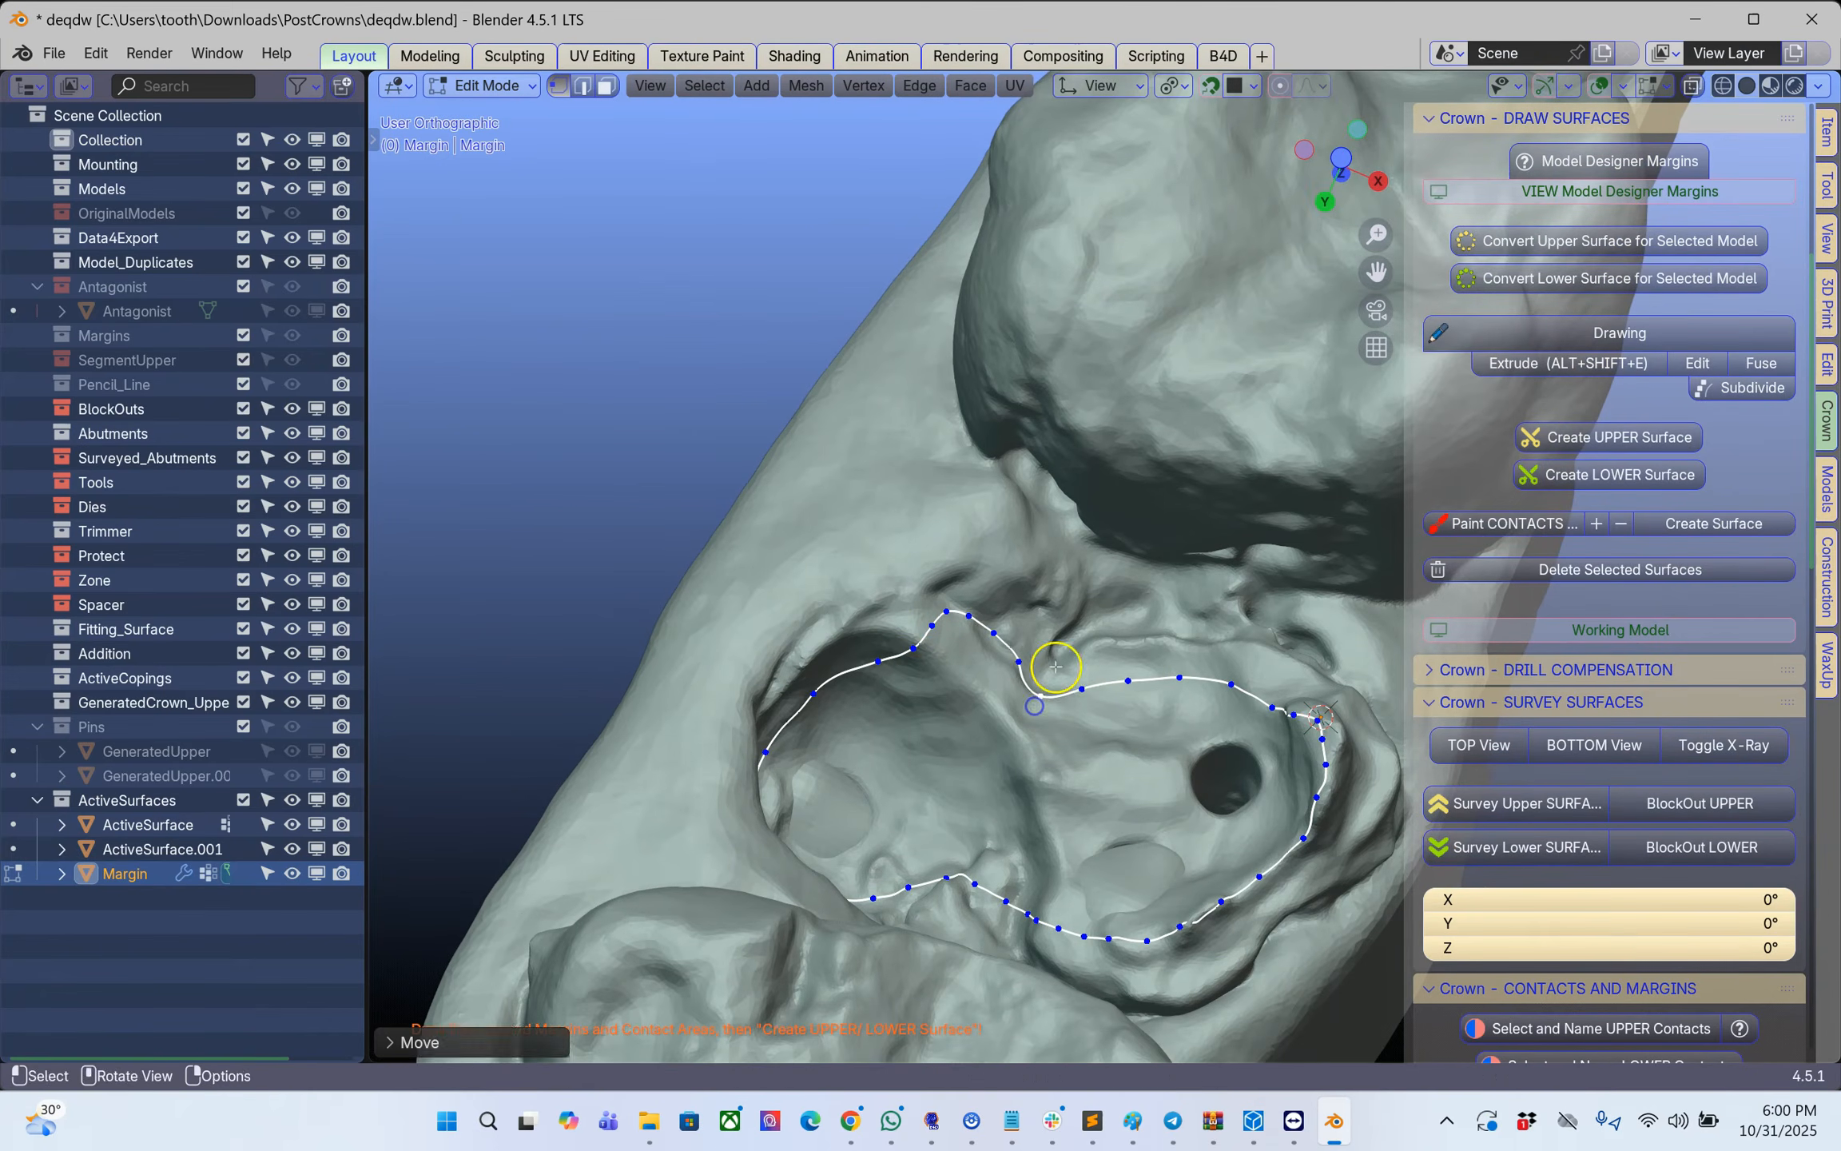
- Create the upper surface from the margin loop and select the cut surface
scroll(1055, 667, "down", 1)
left_click(1592, 439)
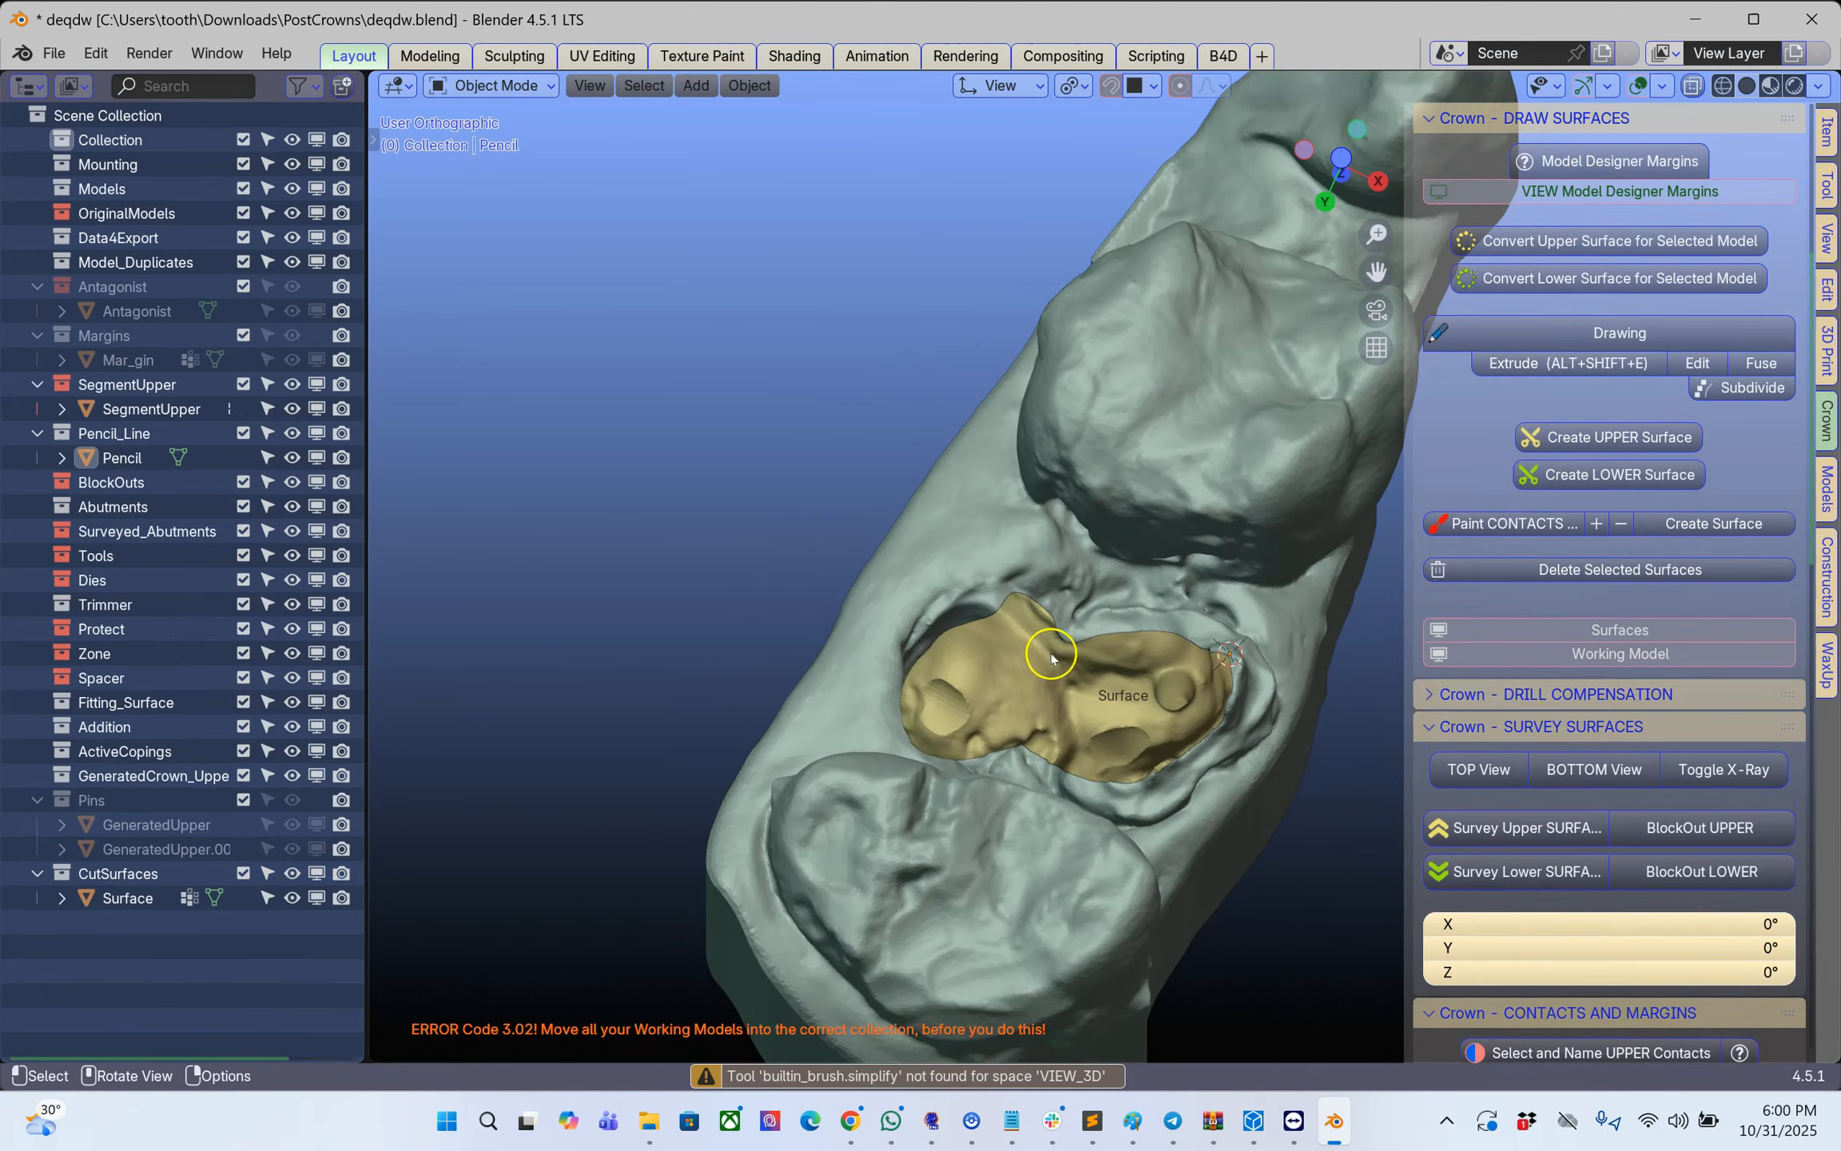
scroll(1467, 807, "down", 5)
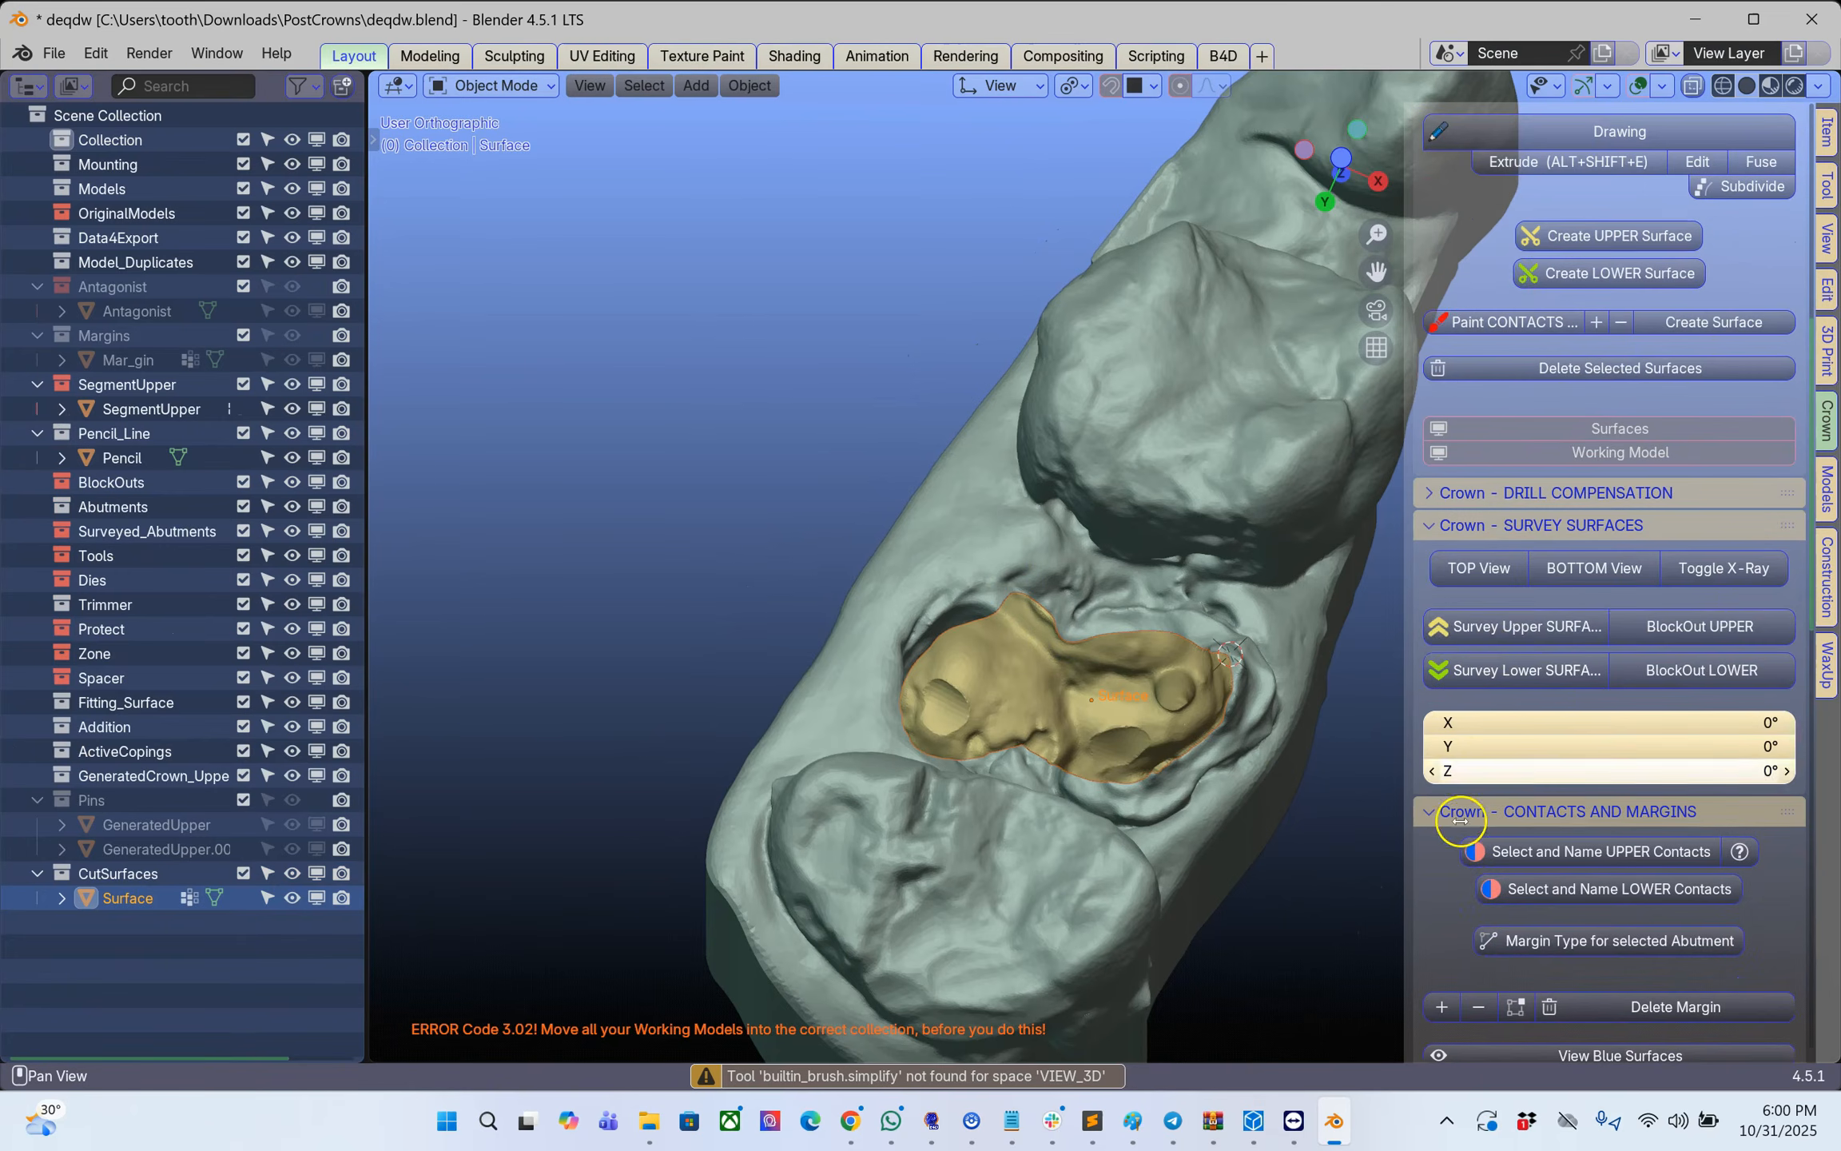
- Survey the upper cavity surface, rotate it to the best path of placement and block out its undercuts
left_click(1510, 630)
scroll(1198, 721, "up", 3)
left_click_drag(1218, 772, 1217, 799)
scroll(1221, 786, "up", 3)
middle_click_drag(1222, 785, 745, 384, "shift")
left_click_drag(816, 568, 817, 560)
scroll(933, 620, "down", 1)
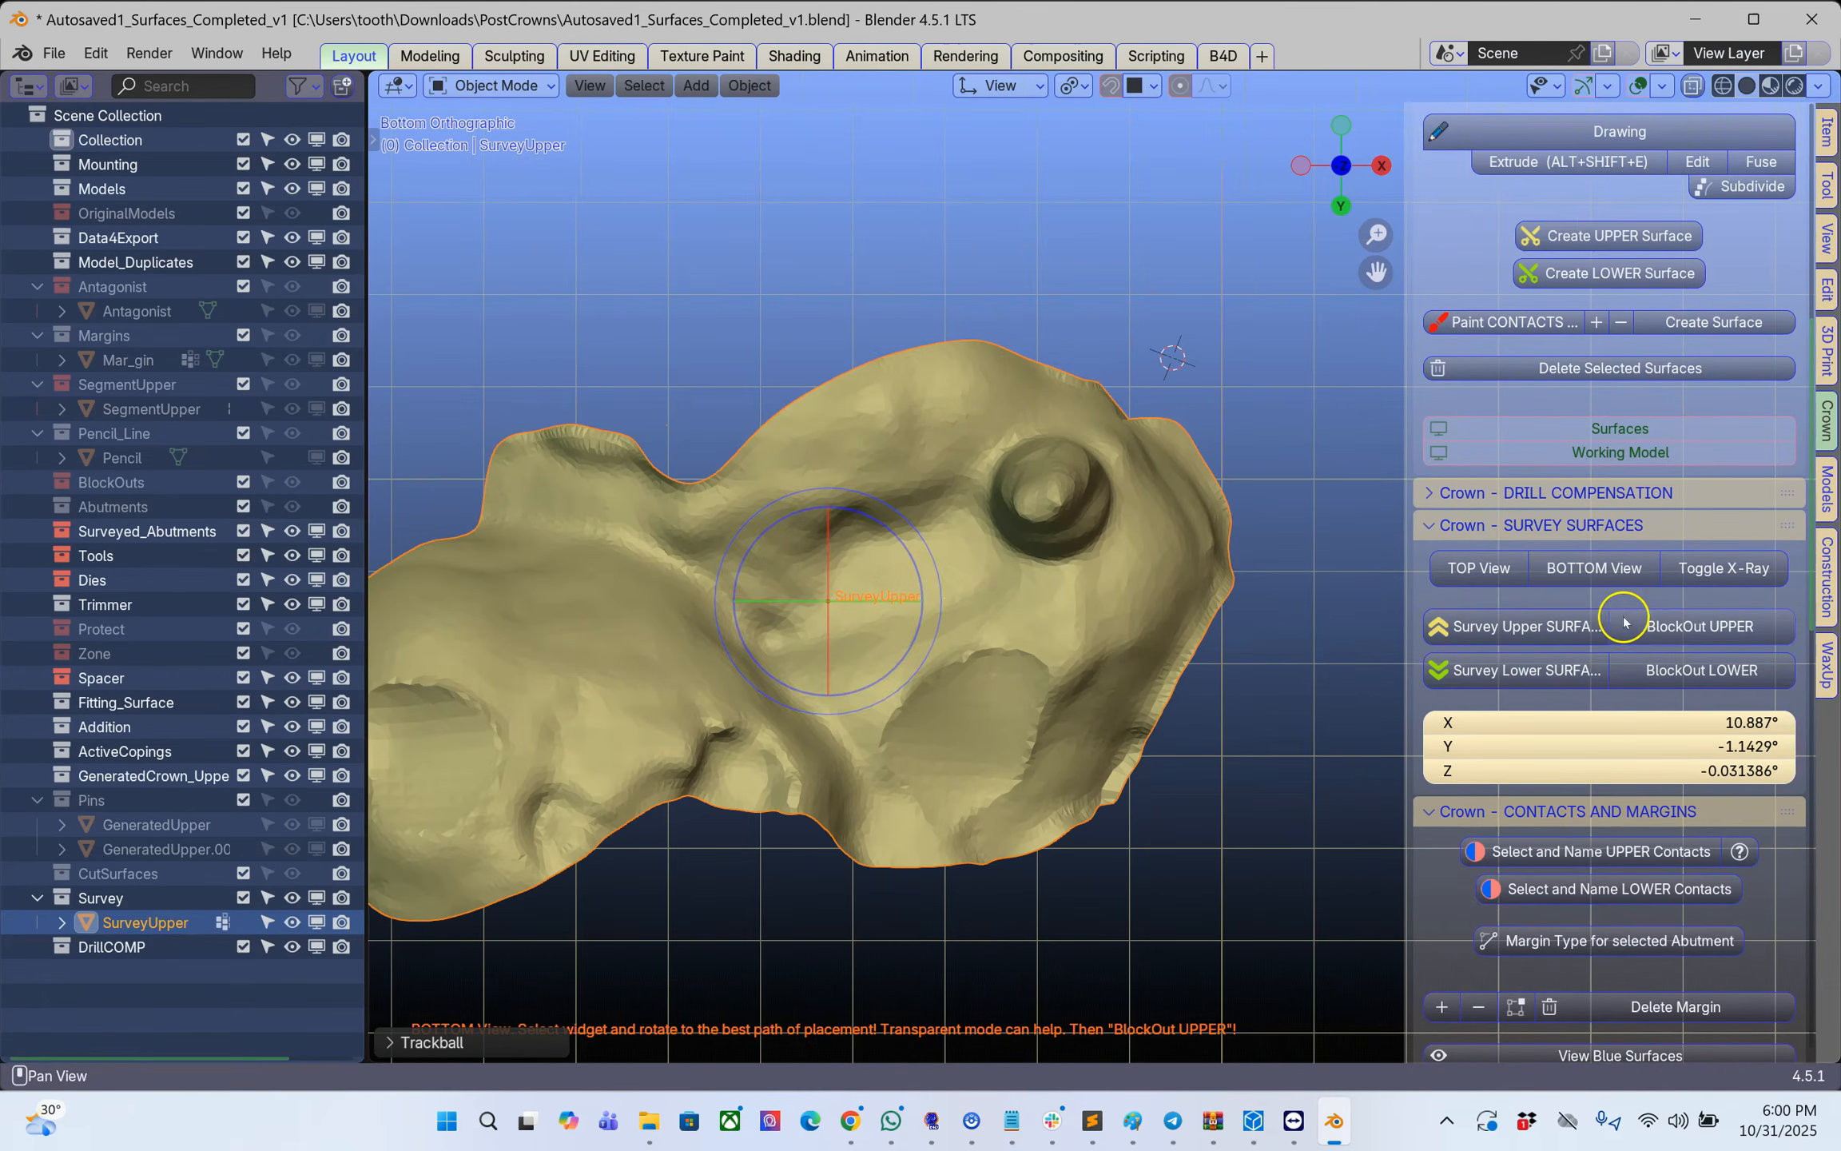
left_click(1653, 630)
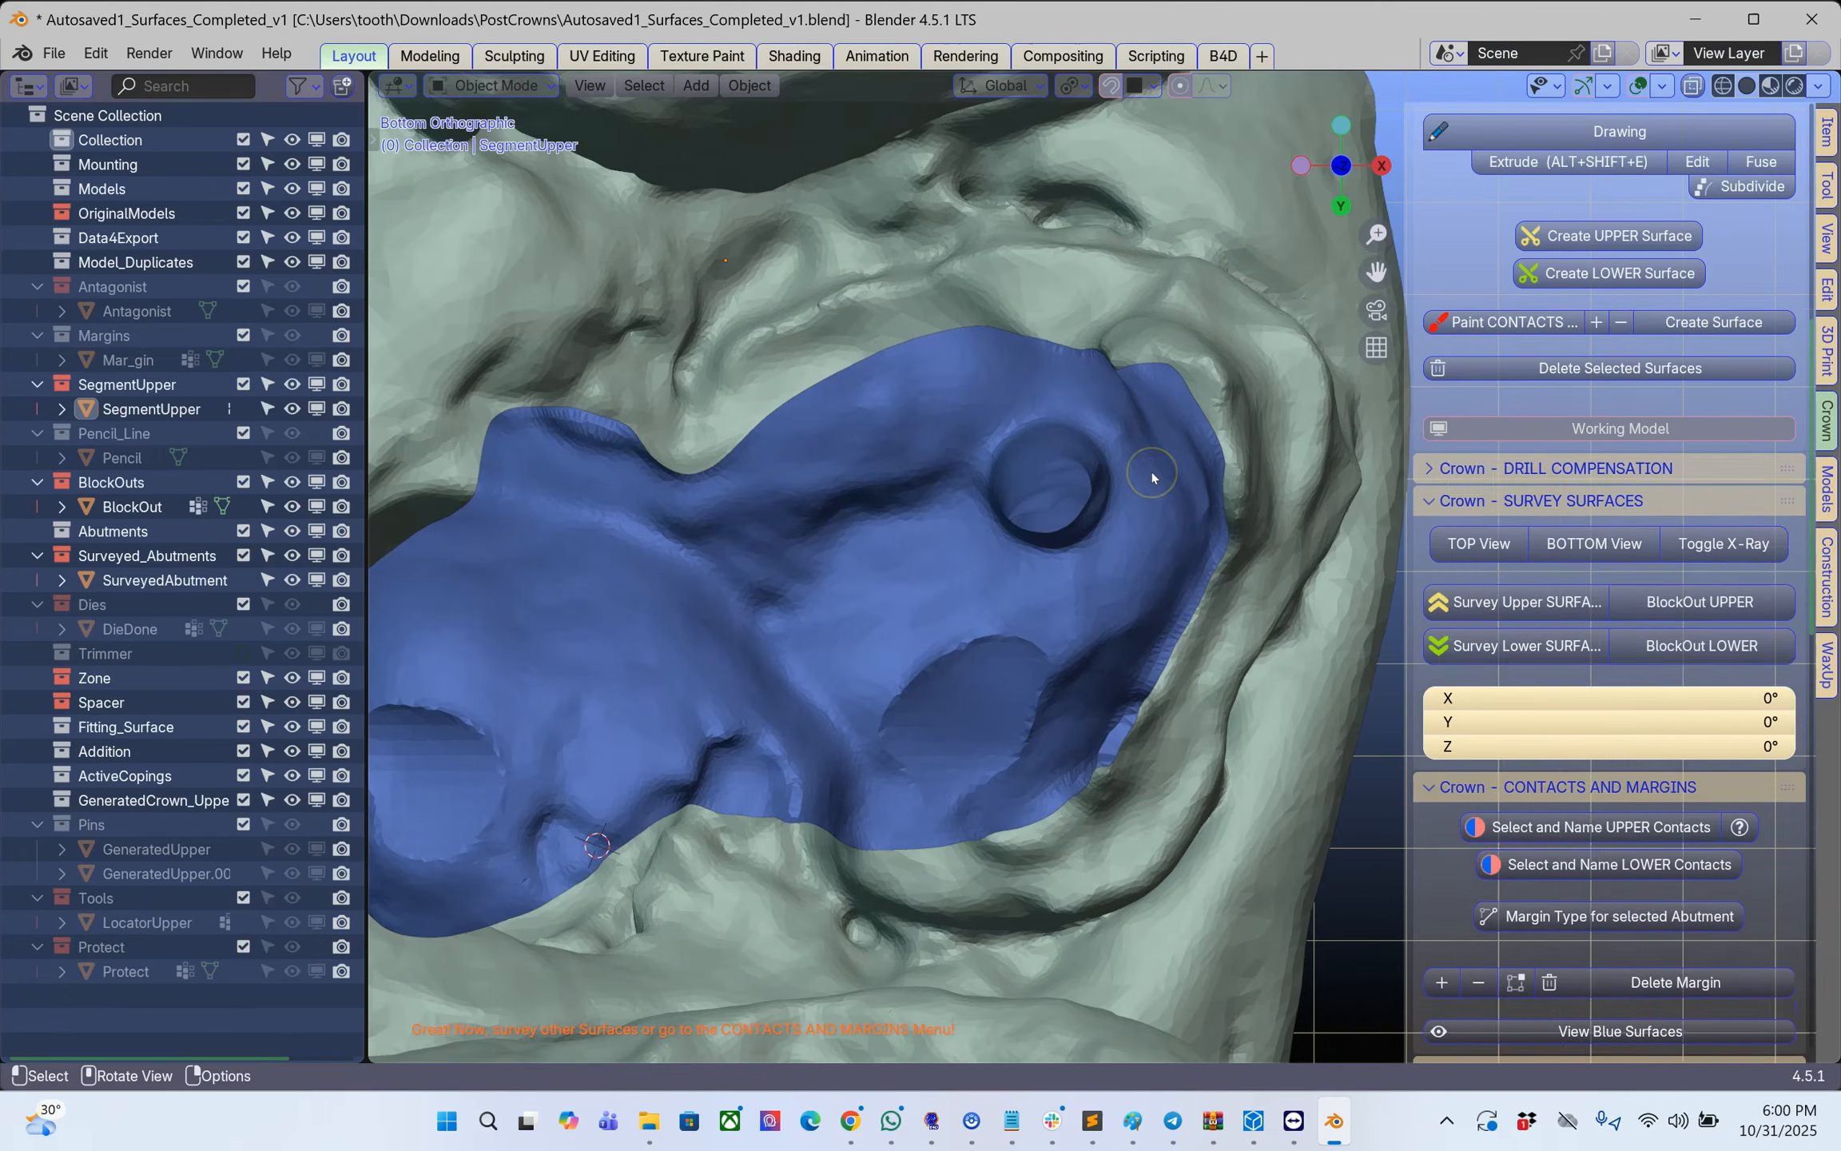
- Assign a margin type to the surveyed abutment and auto-generate its spacer and safety zone
scroll(1112, 530, "down", 5)
left_click(1112, 530)
scroll(1496, 793, "down", 3)
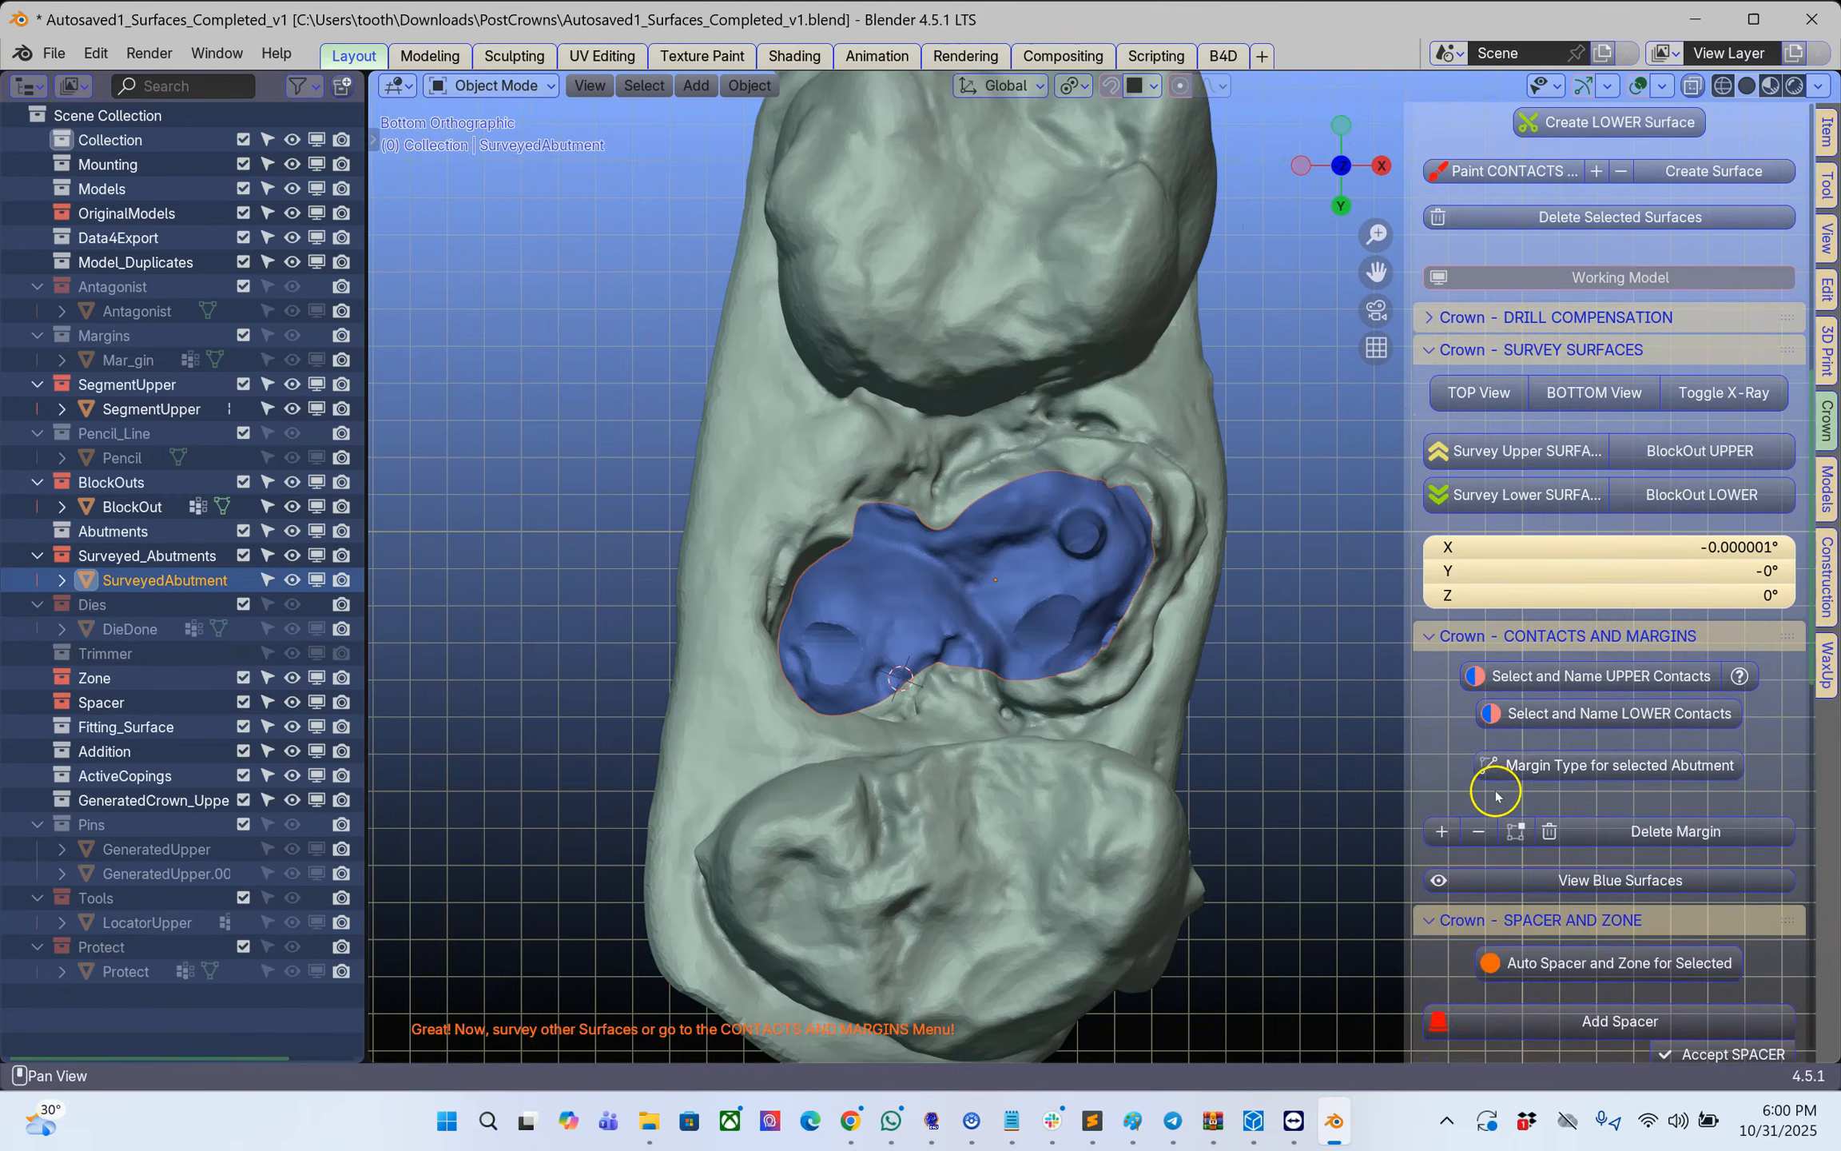
left_click(1533, 767)
left_click(1577, 806)
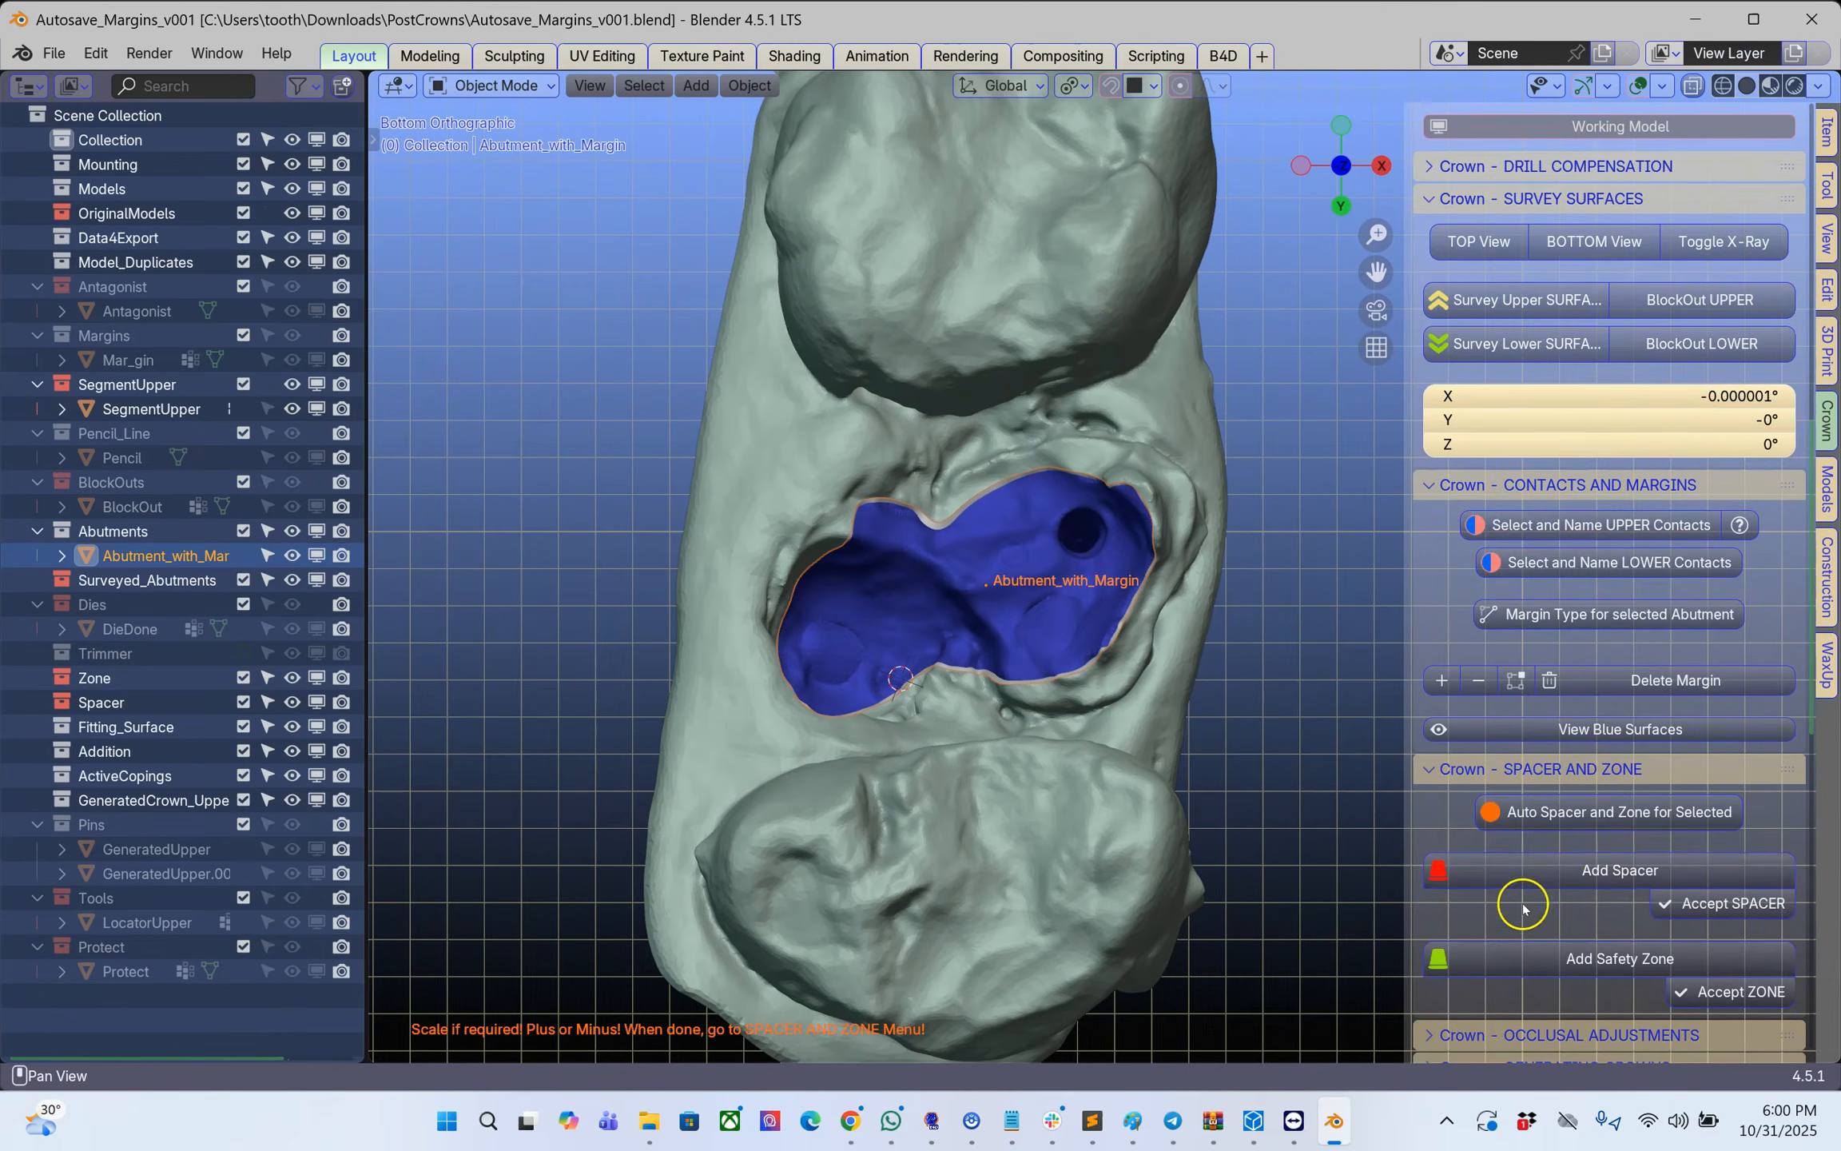
left_click(1572, 814)
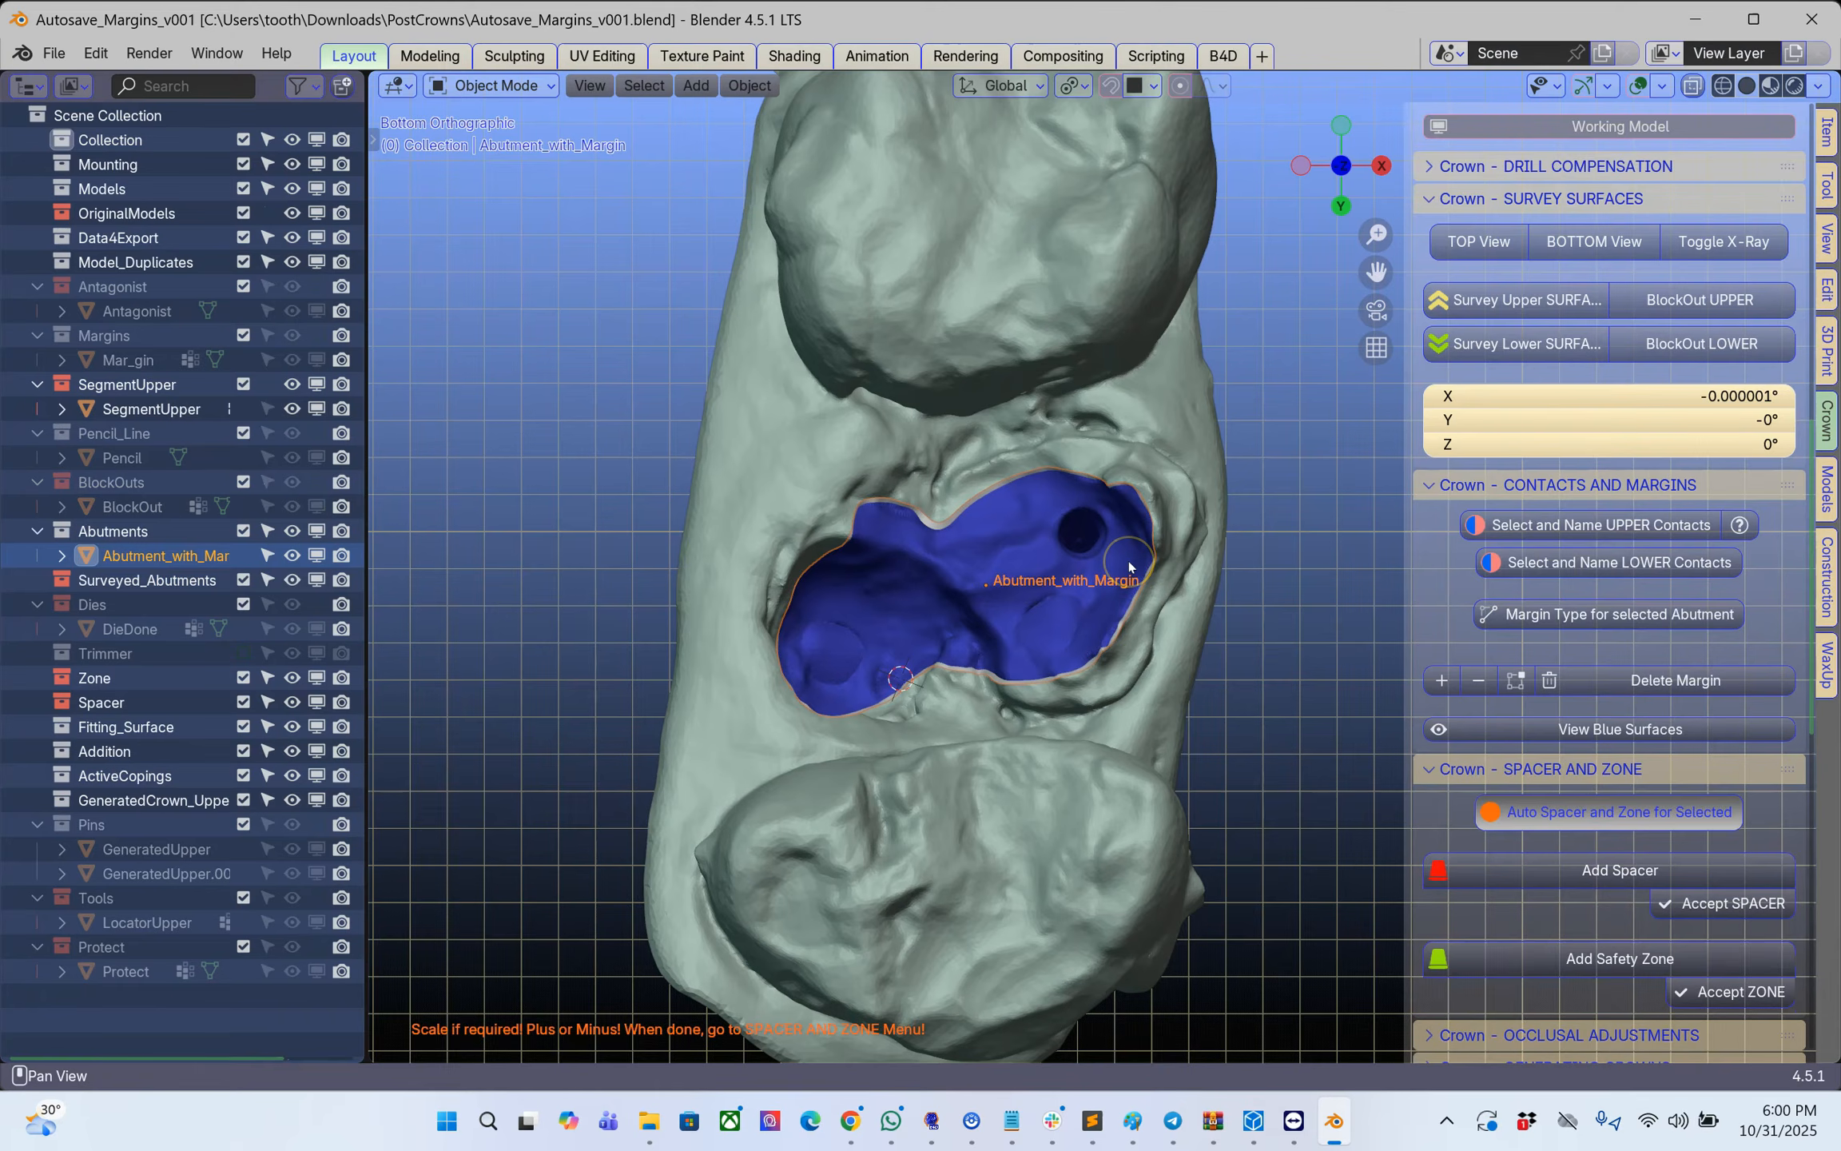
left_click(1068, 557)
- Create a coping layer from the zone and accept a coping thickness of 0.6 mm
scroll(1565, 857, "down", 8)
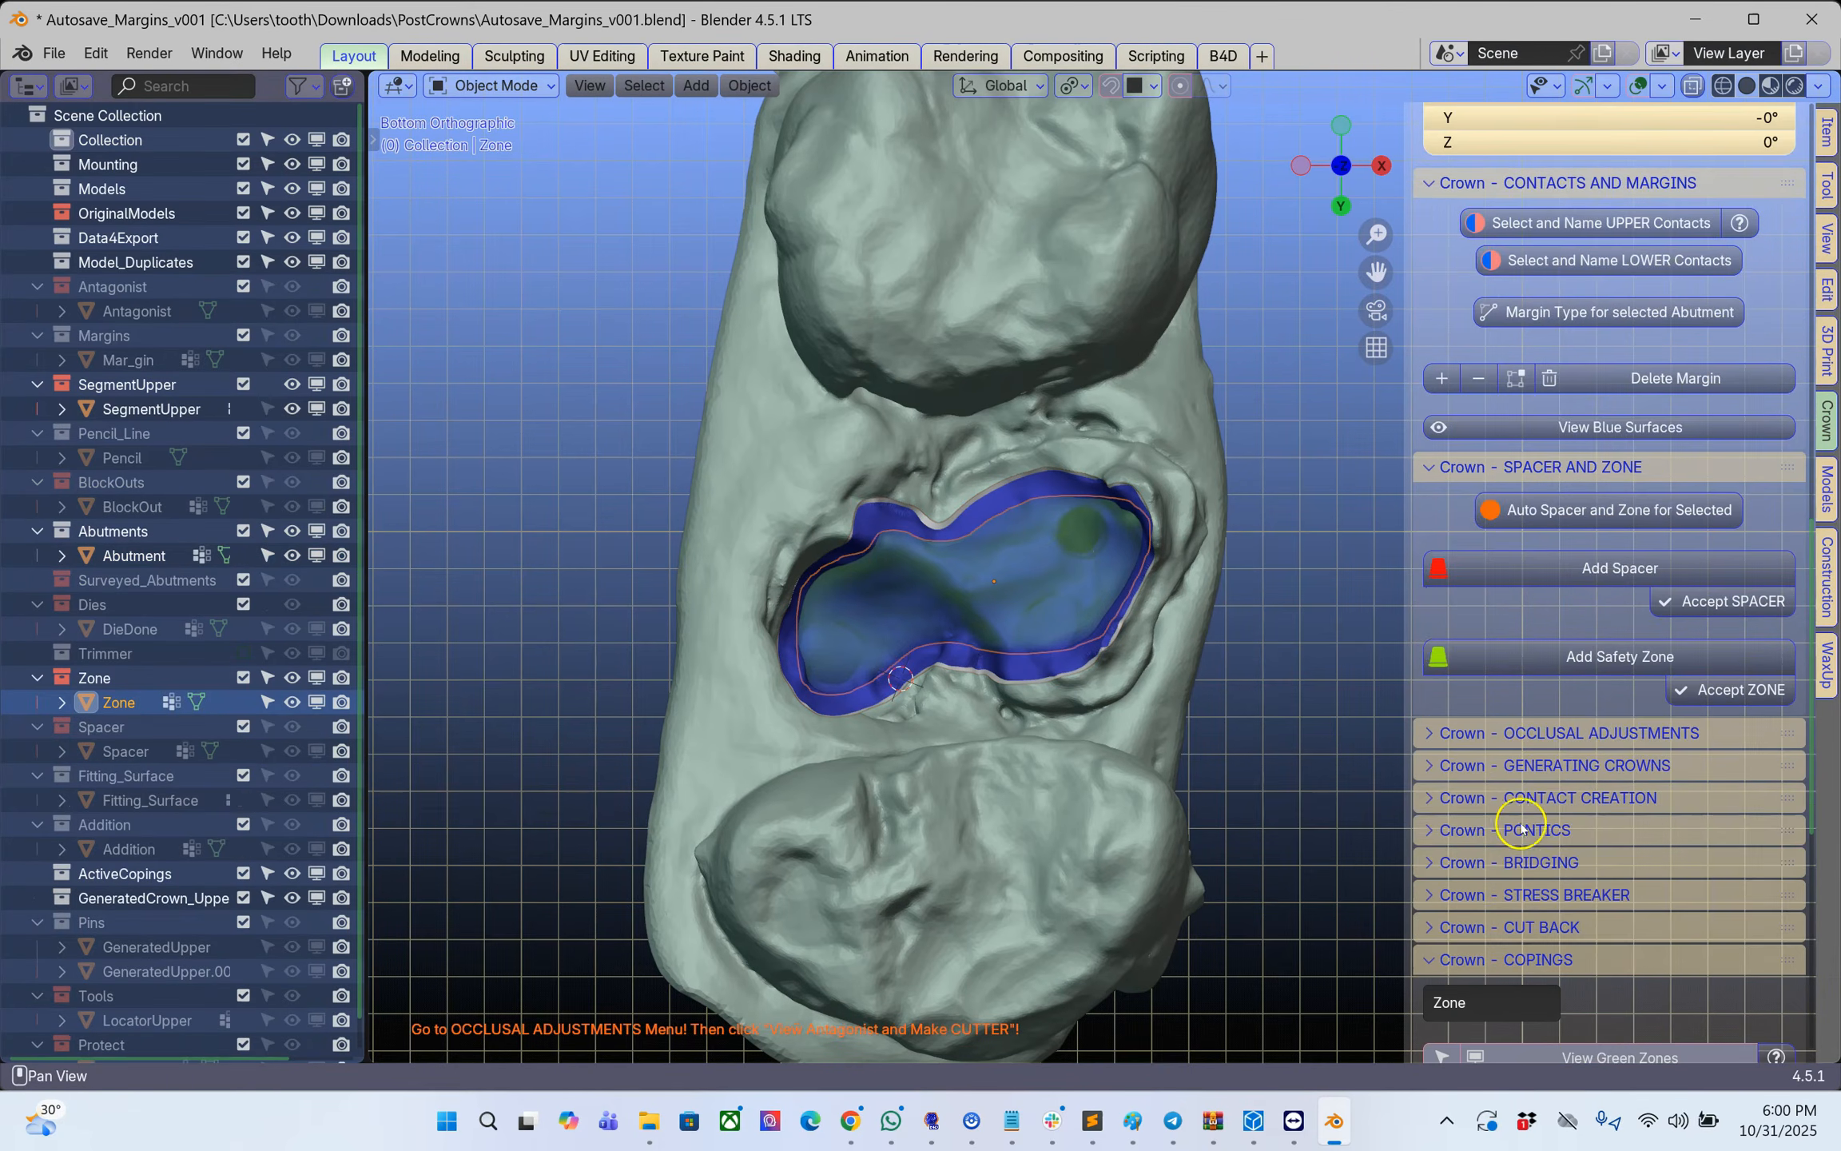
scroll(1449, 827, "down", 16)
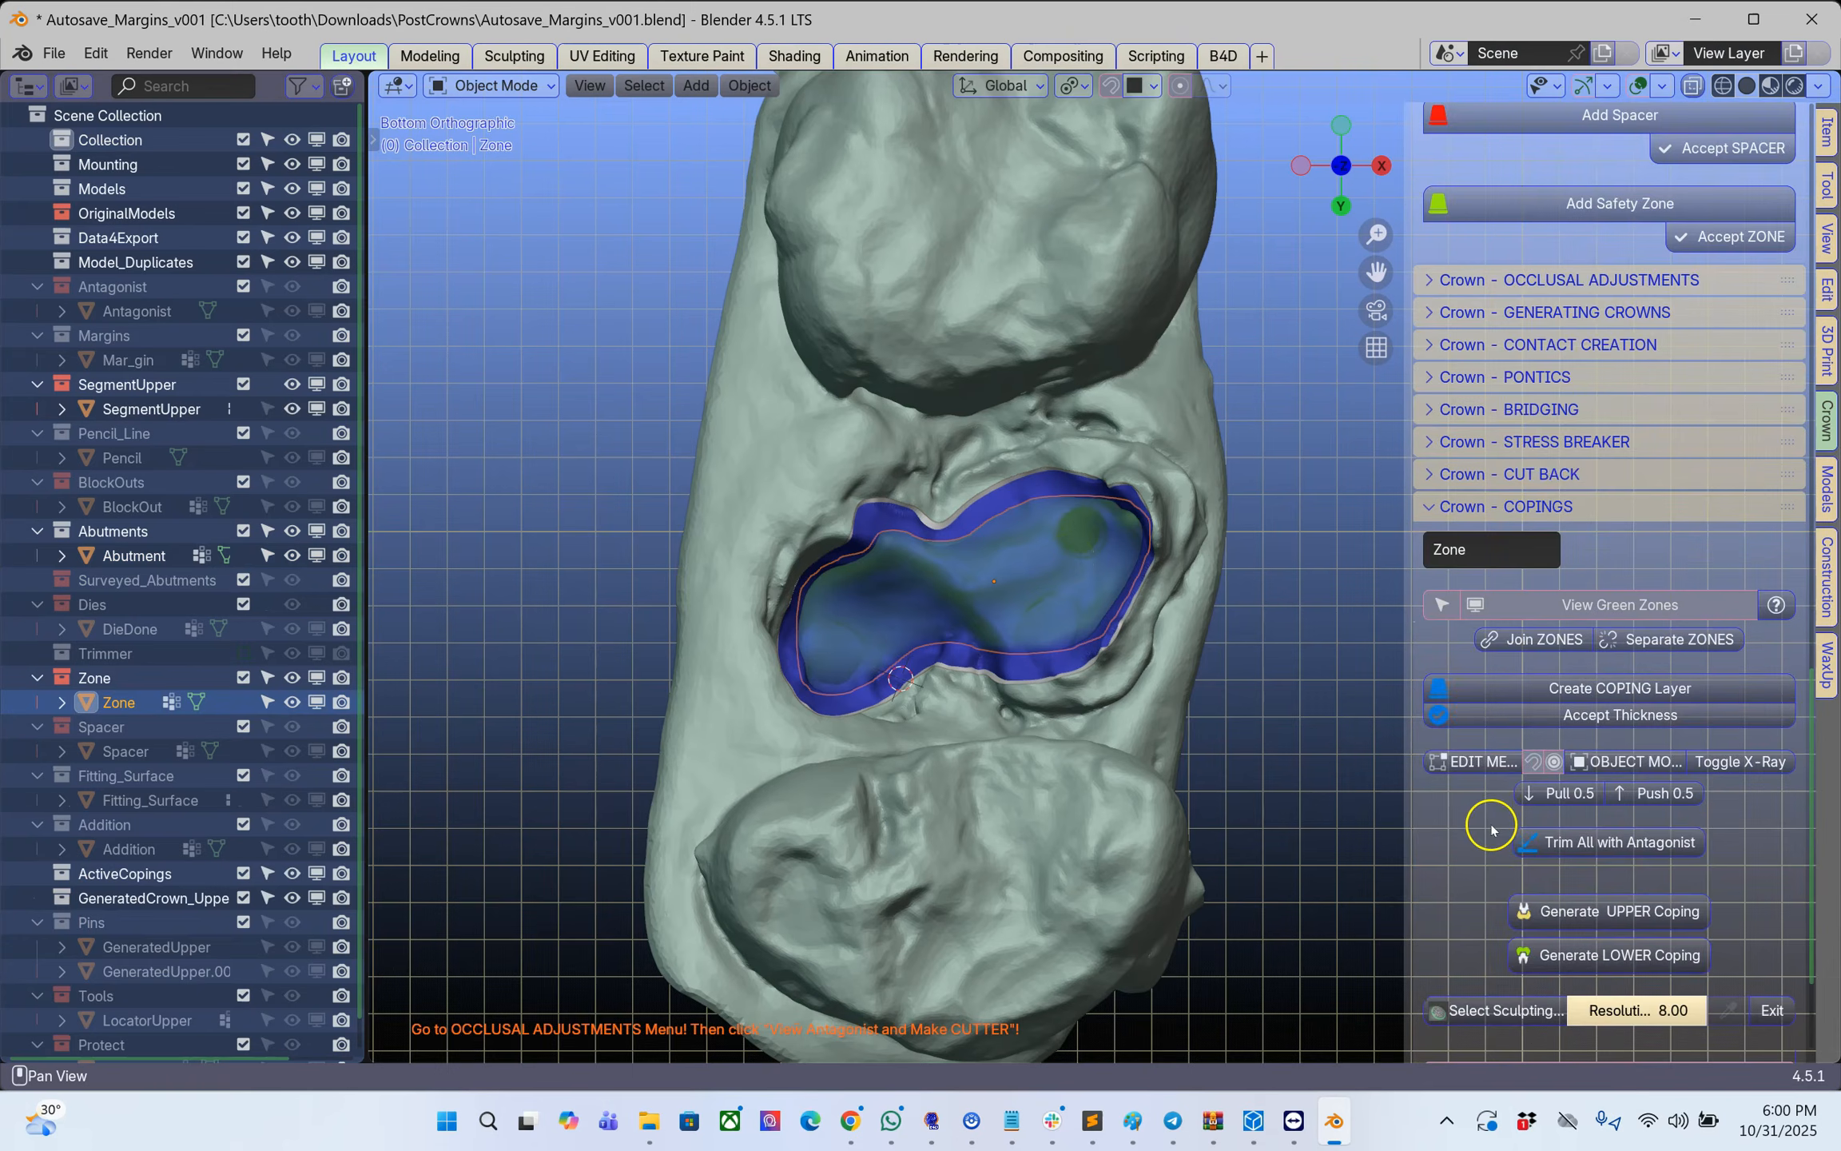
left_click(1553, 541)
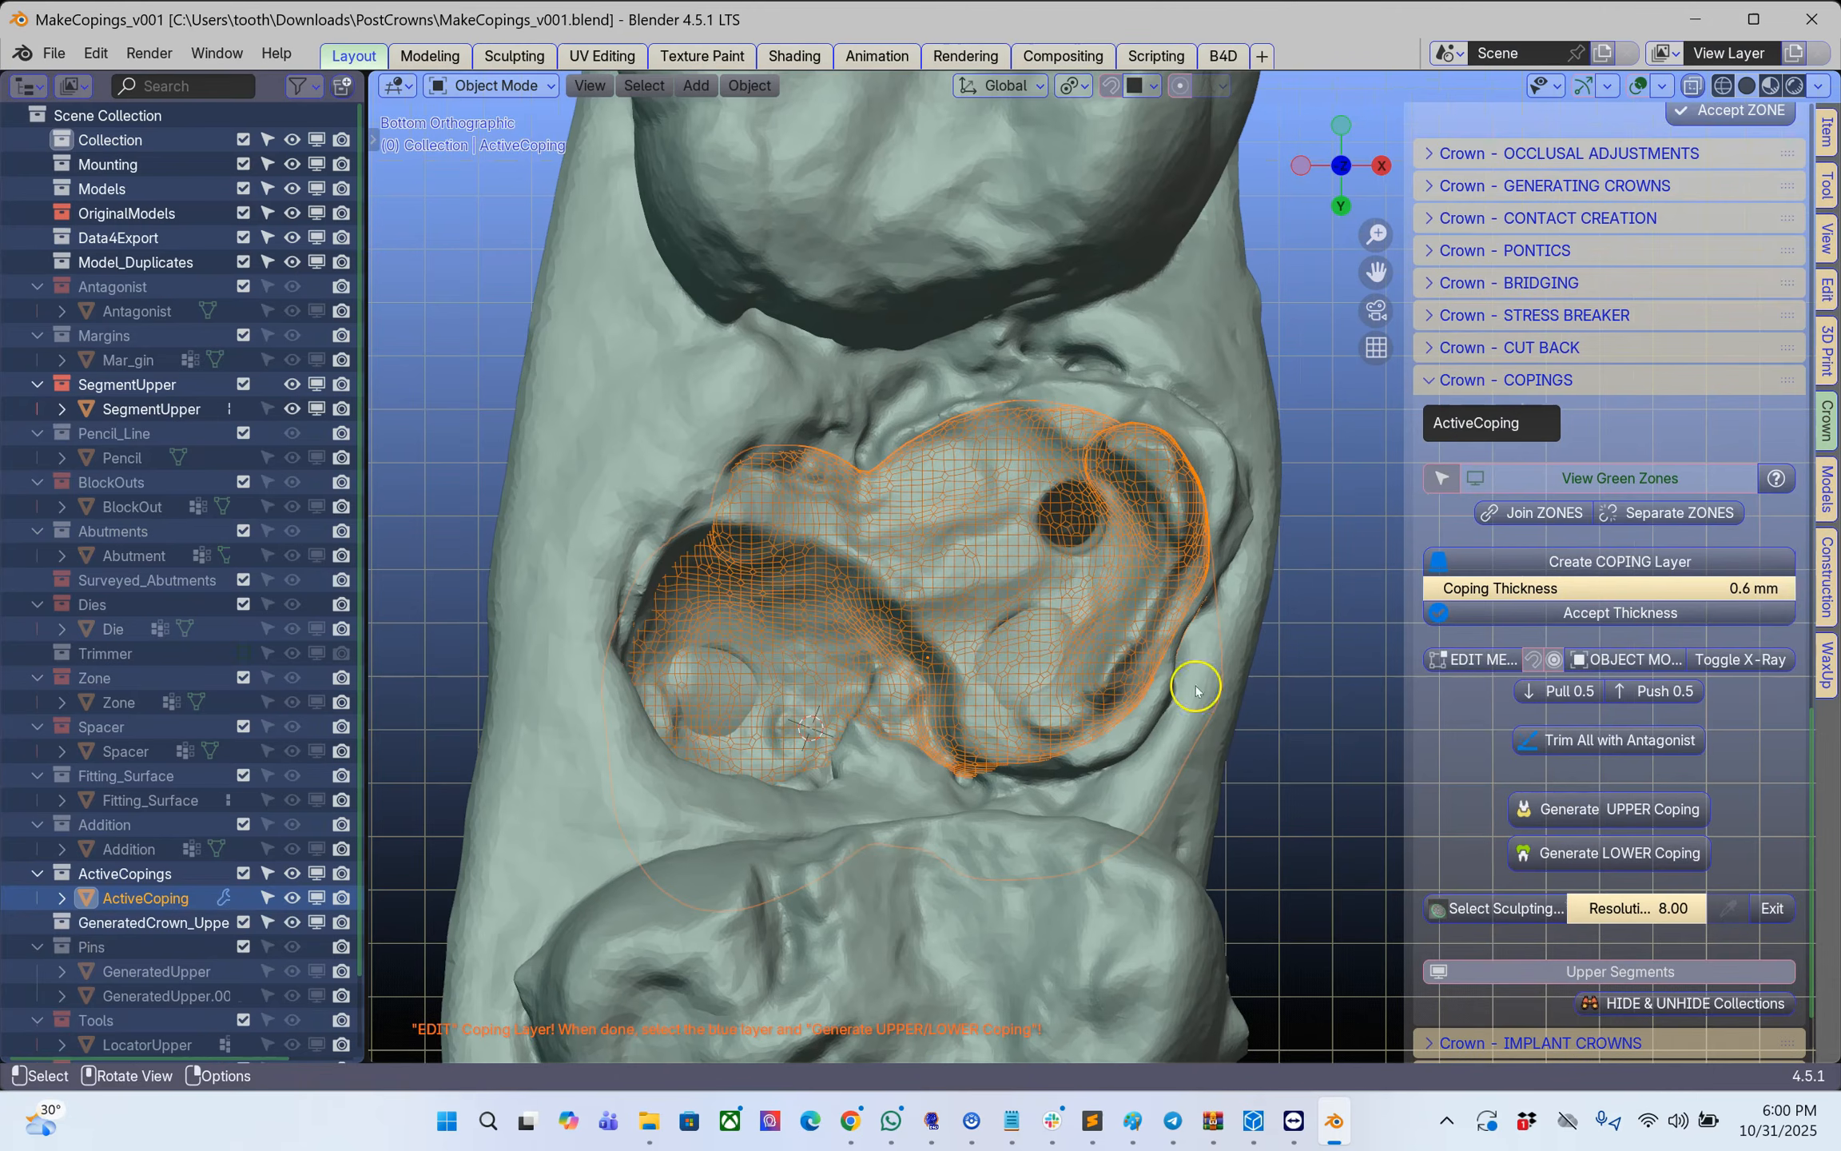
left_click(1684, 621)
- Edit the coping's mesh and circle-select the faces across its central area, leaving the rim unselected
middle_click_drag(1287, 657, 1249, 676)
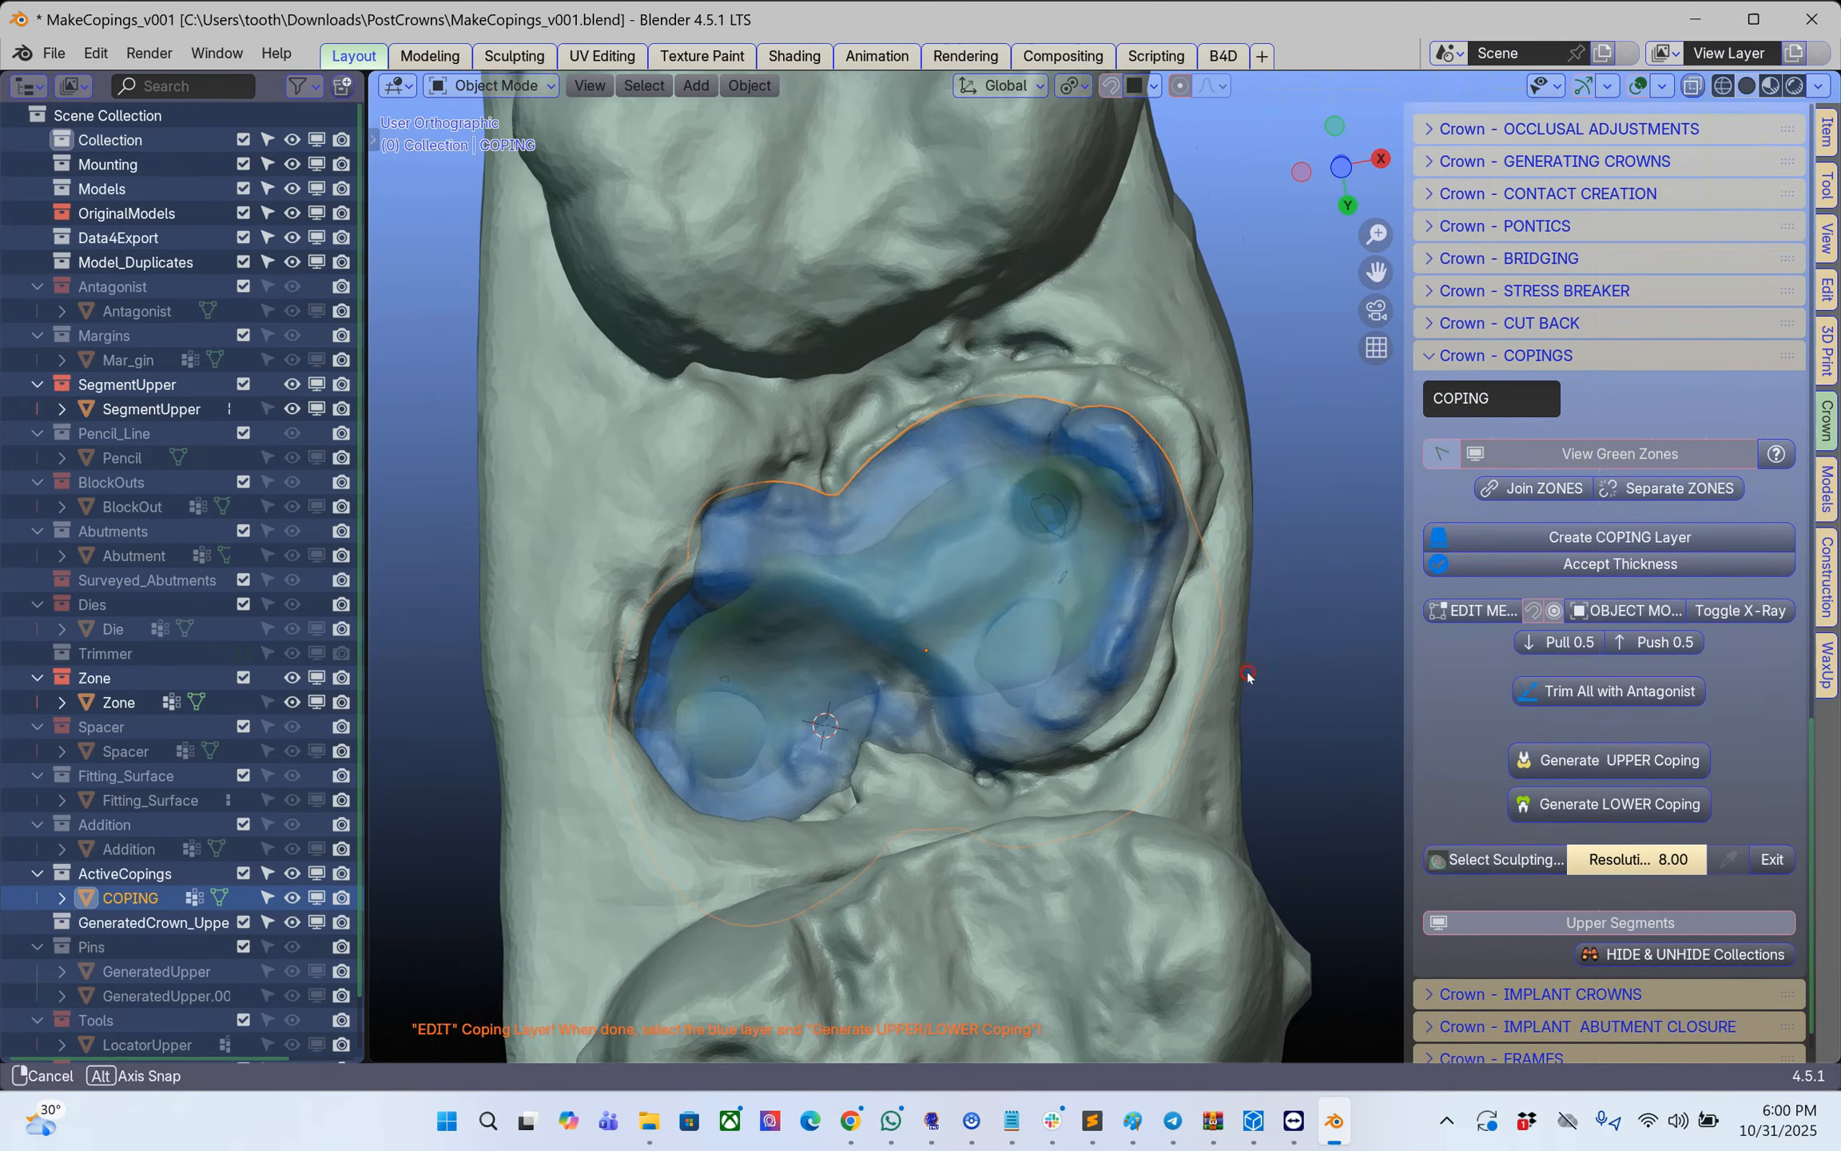
left_click(1488, 617)
mouse_move(935, 661)
middle_mouse_down()
mouse_move(991, 650)
mouse_move(965, 663)
middle_mouse_up()
key("c")
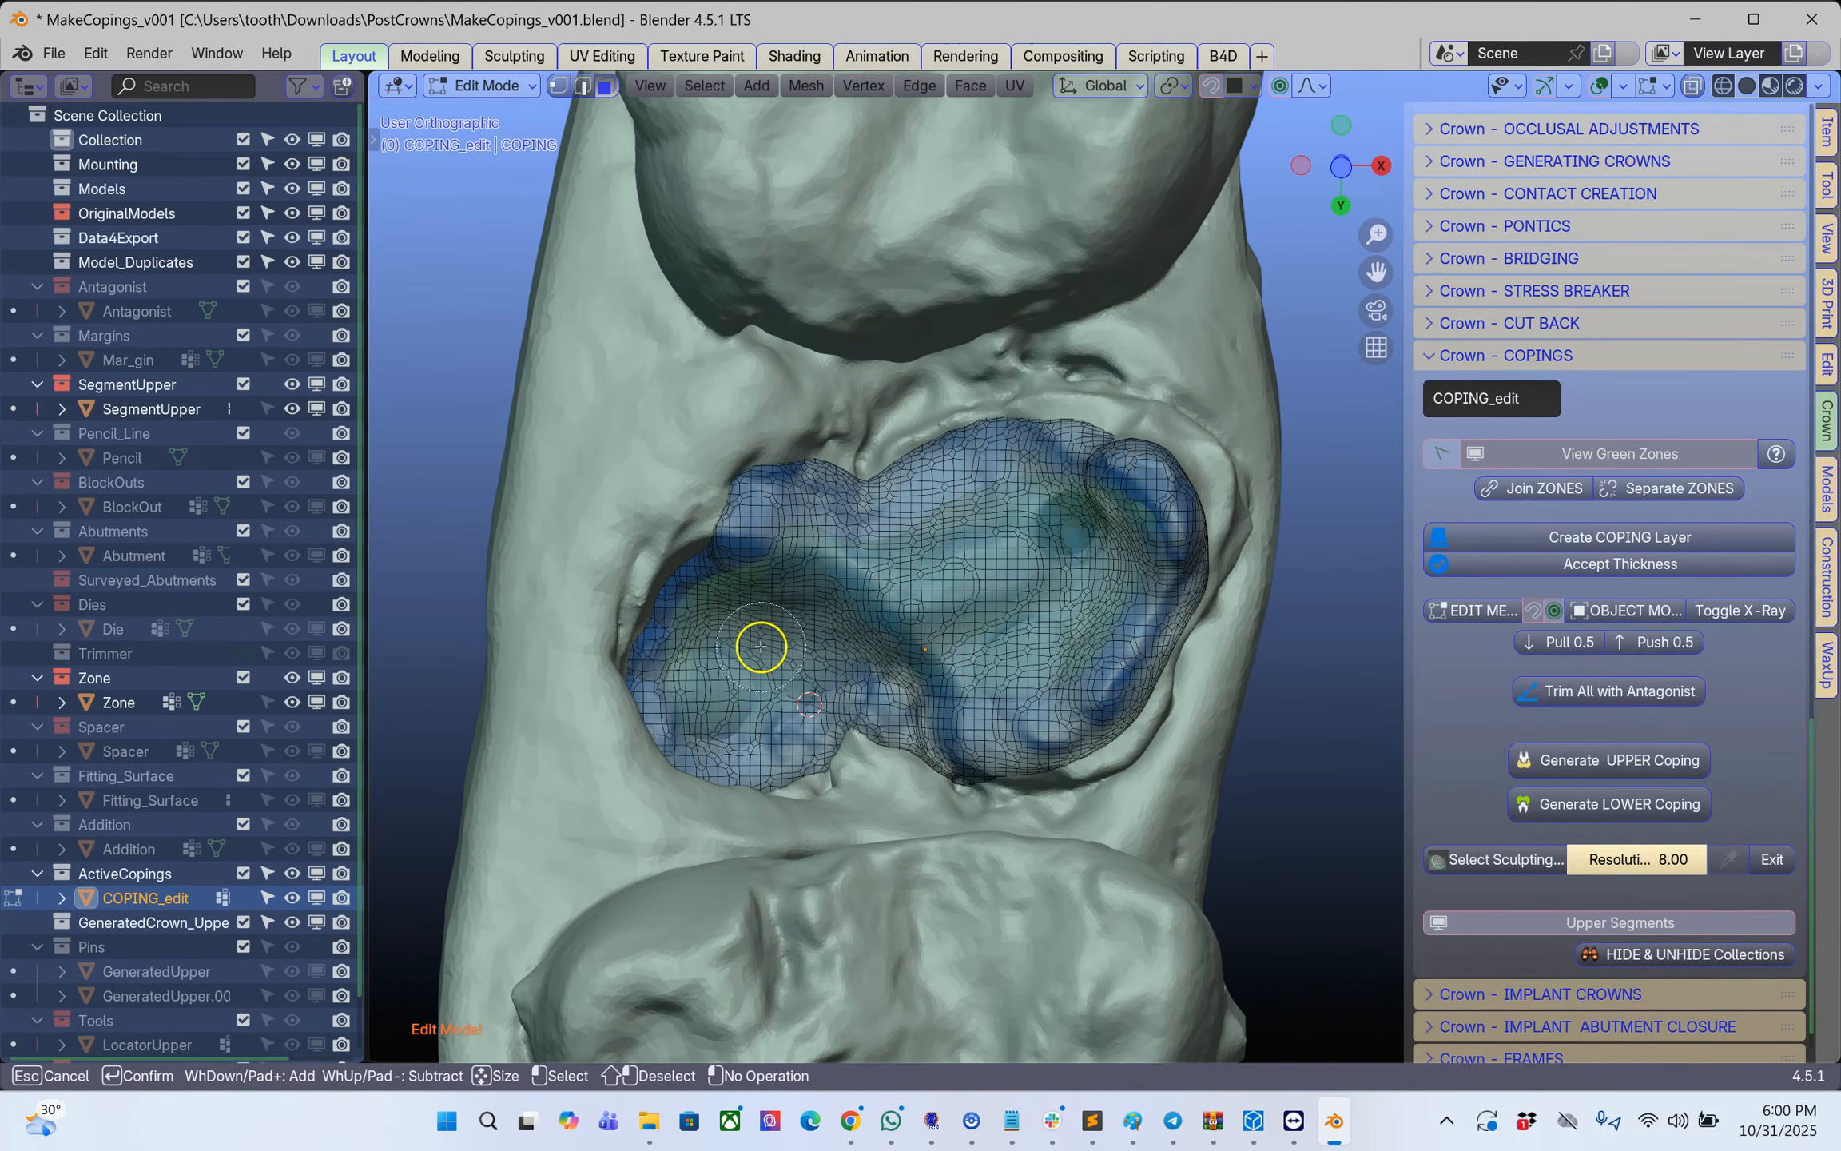
mouse_move(738, 666)
left_mouse_down()
mouse_move(817, 604)
mouse_move(1073, 537)
mouse_move(1064, 607)
mouse_move(1013, 643)
left_mouse_up()
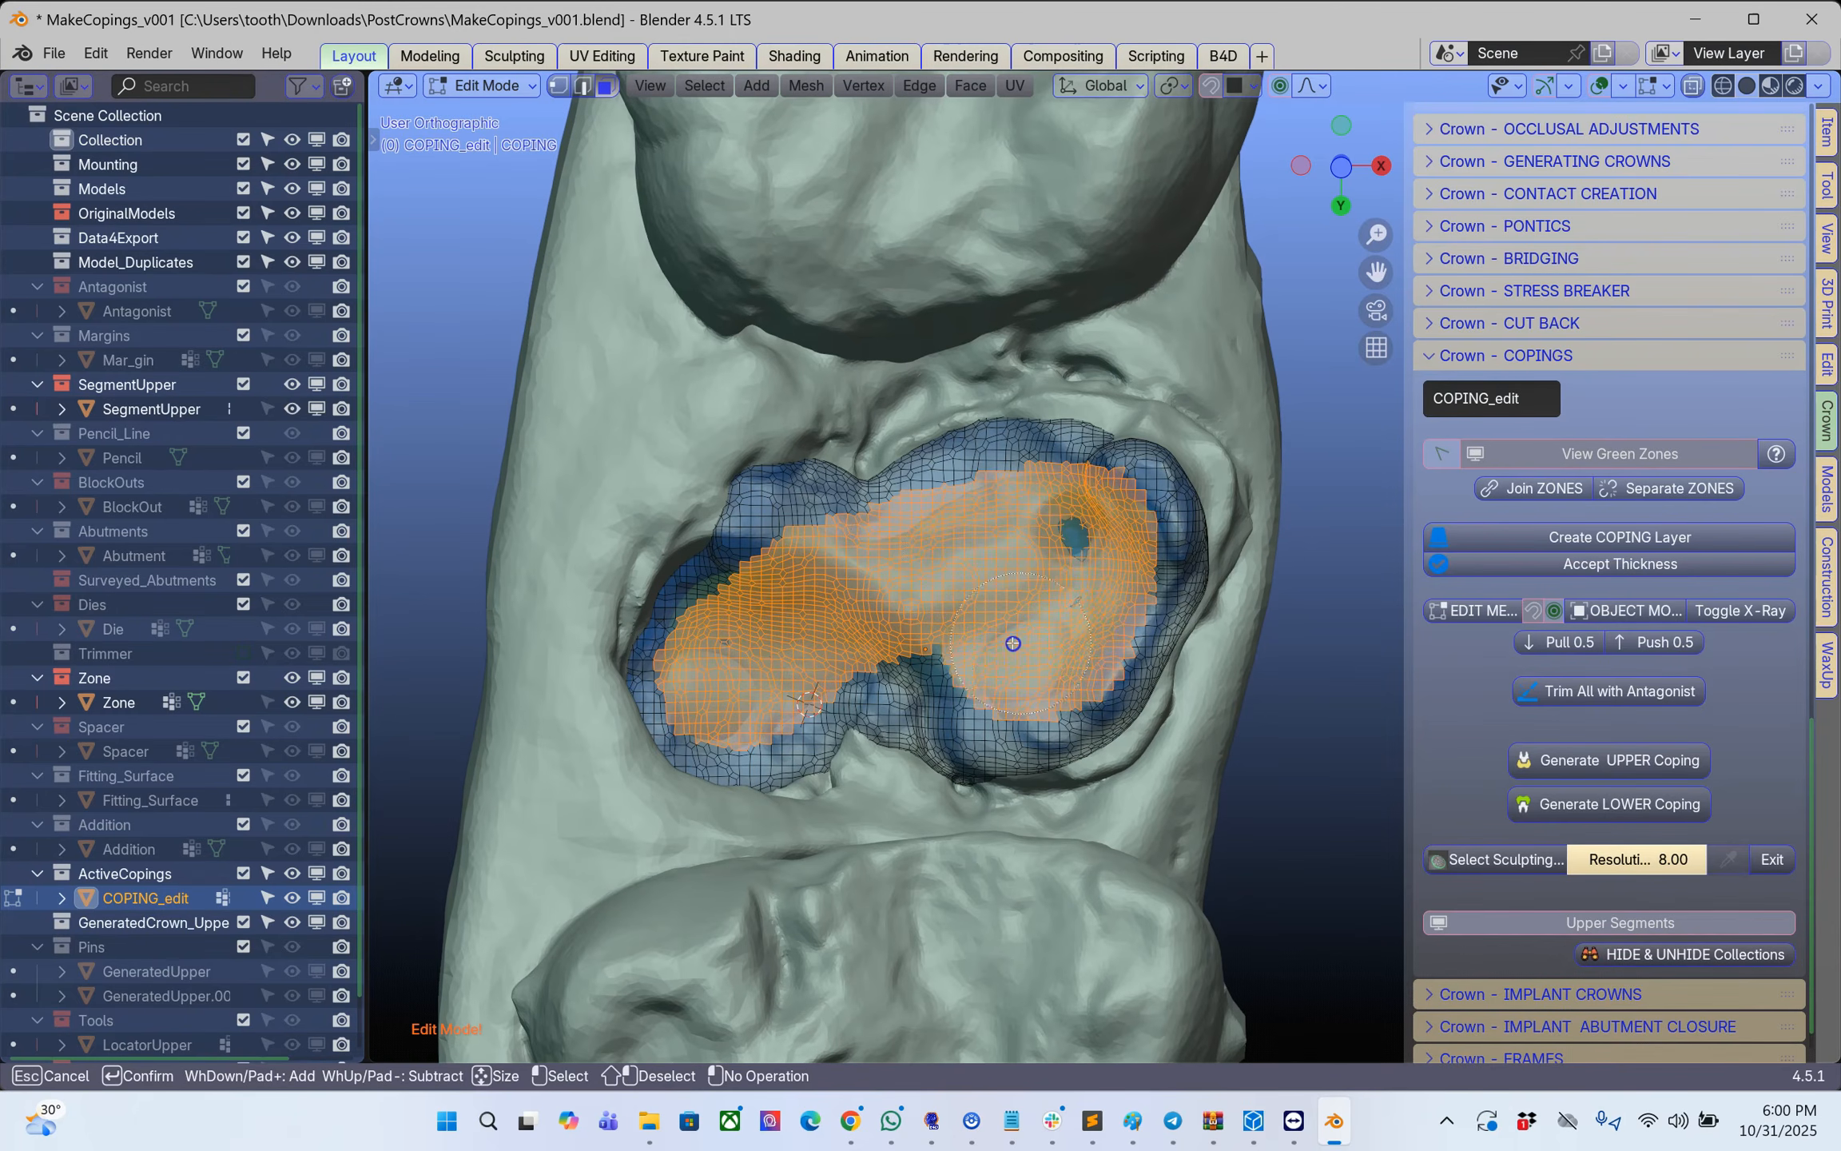
right_click(794, 662)
- Raise the selected coping faces along Z to core height and flatten them by scaling Z to 0
middle_click_drag(794, 662, 1109, 462)
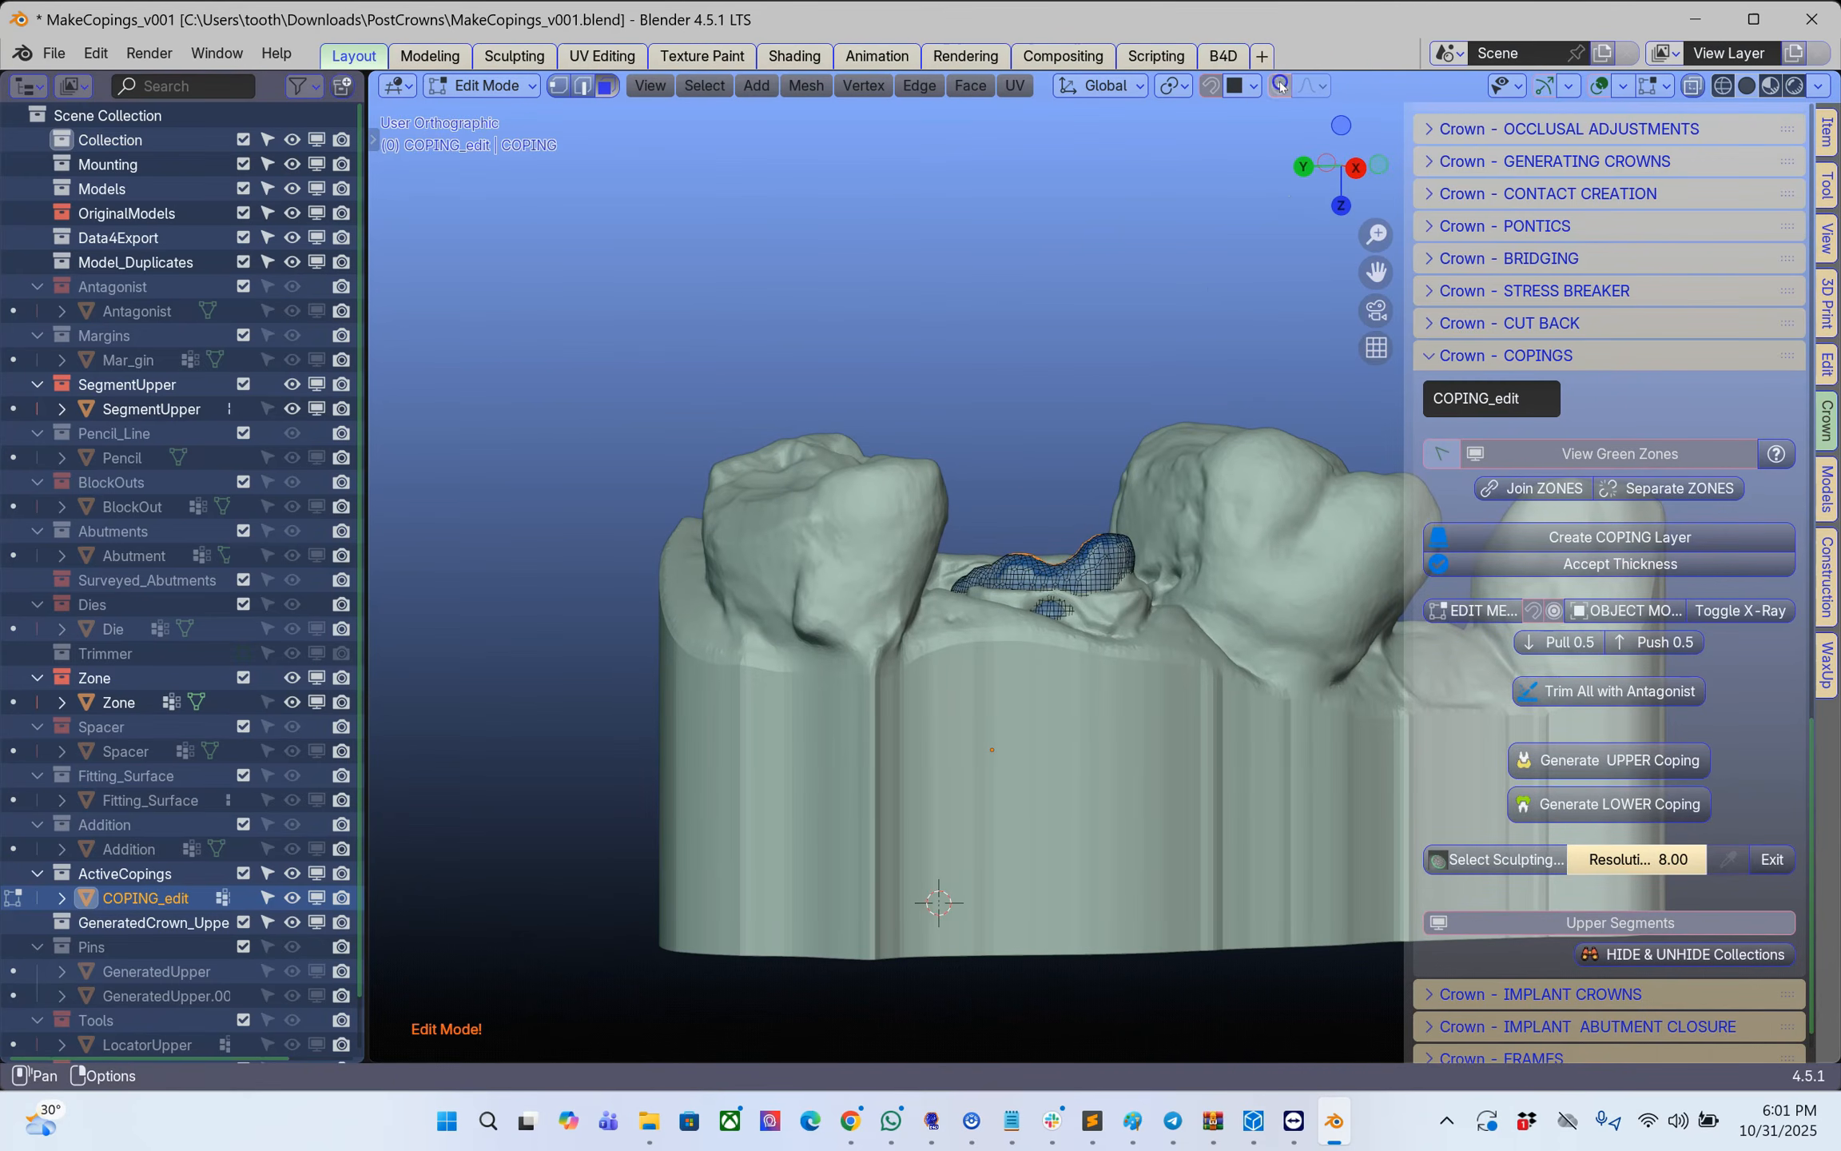
scroll(1192, 415, "up", 3)
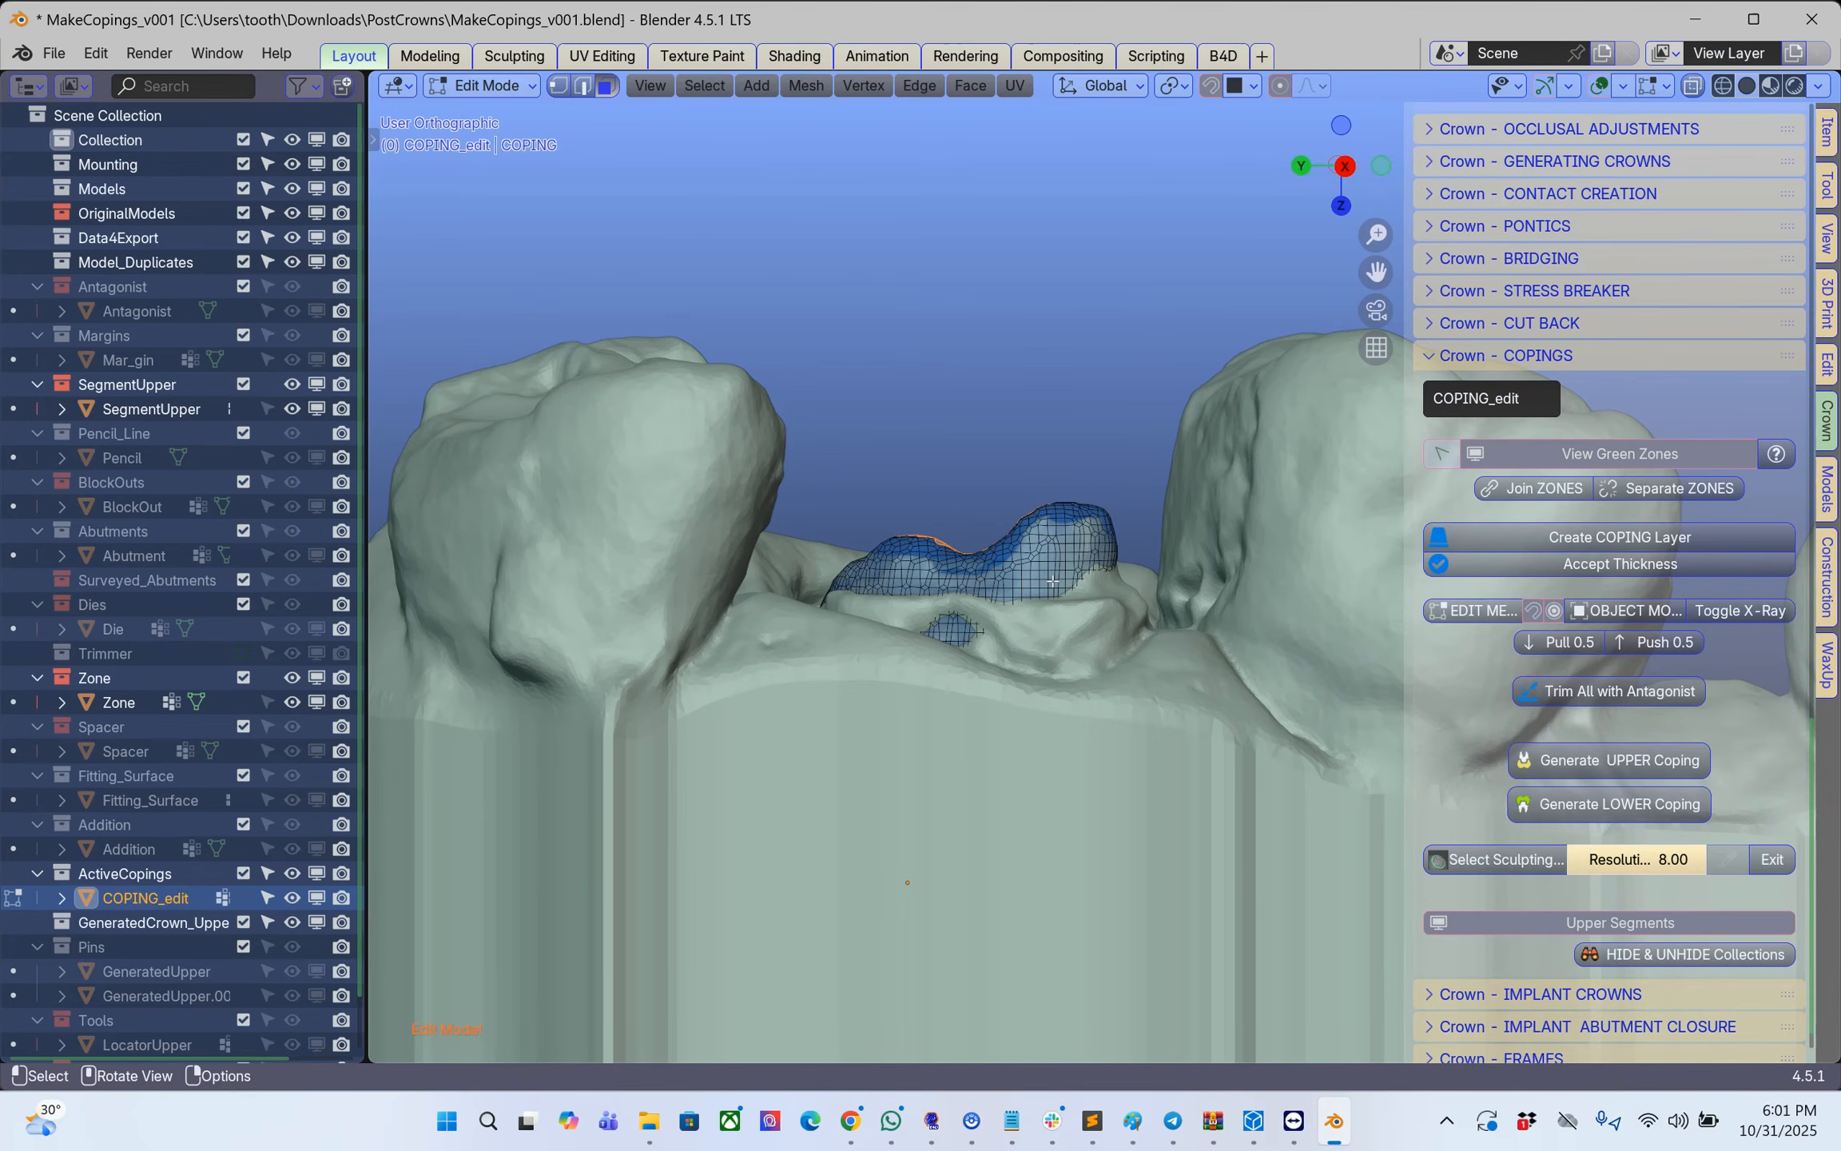
key("g")
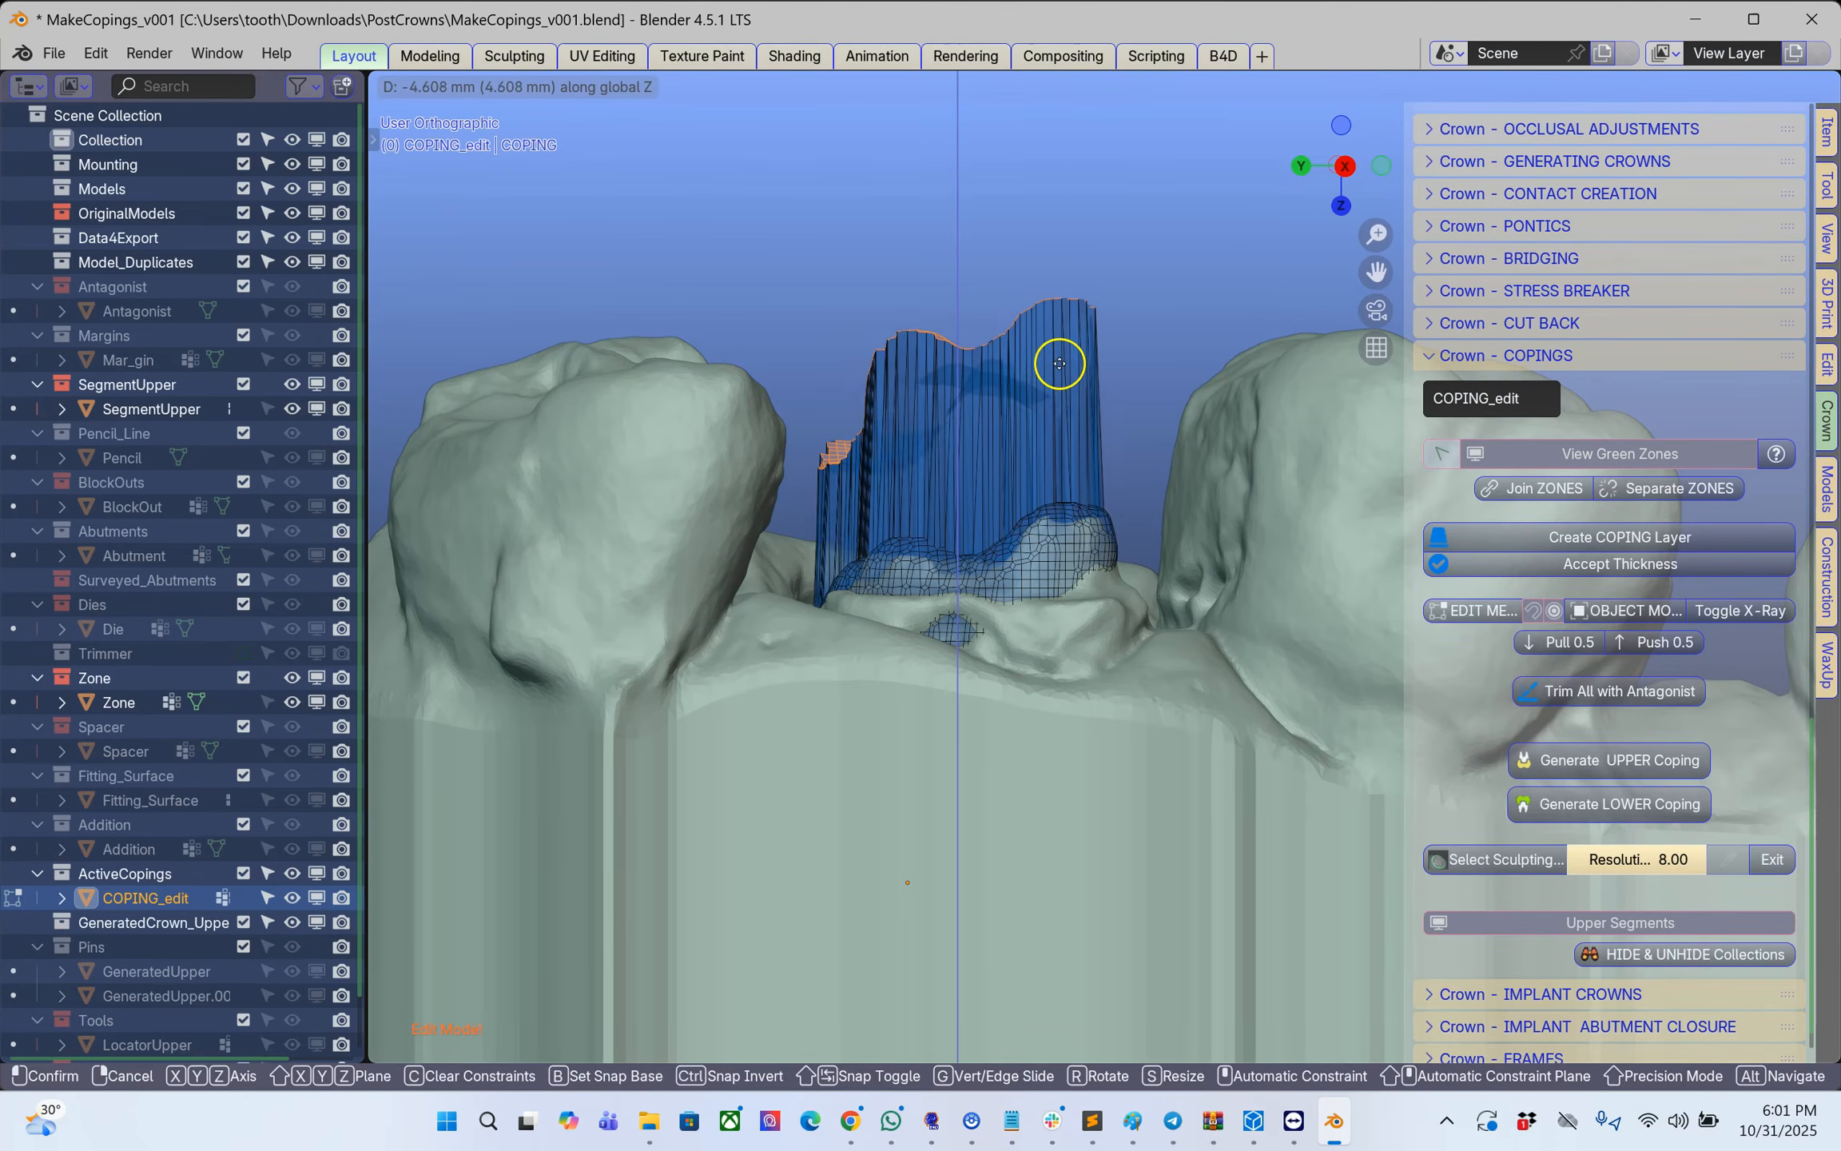
left_click(1059, 322)
key("s")
key("z")
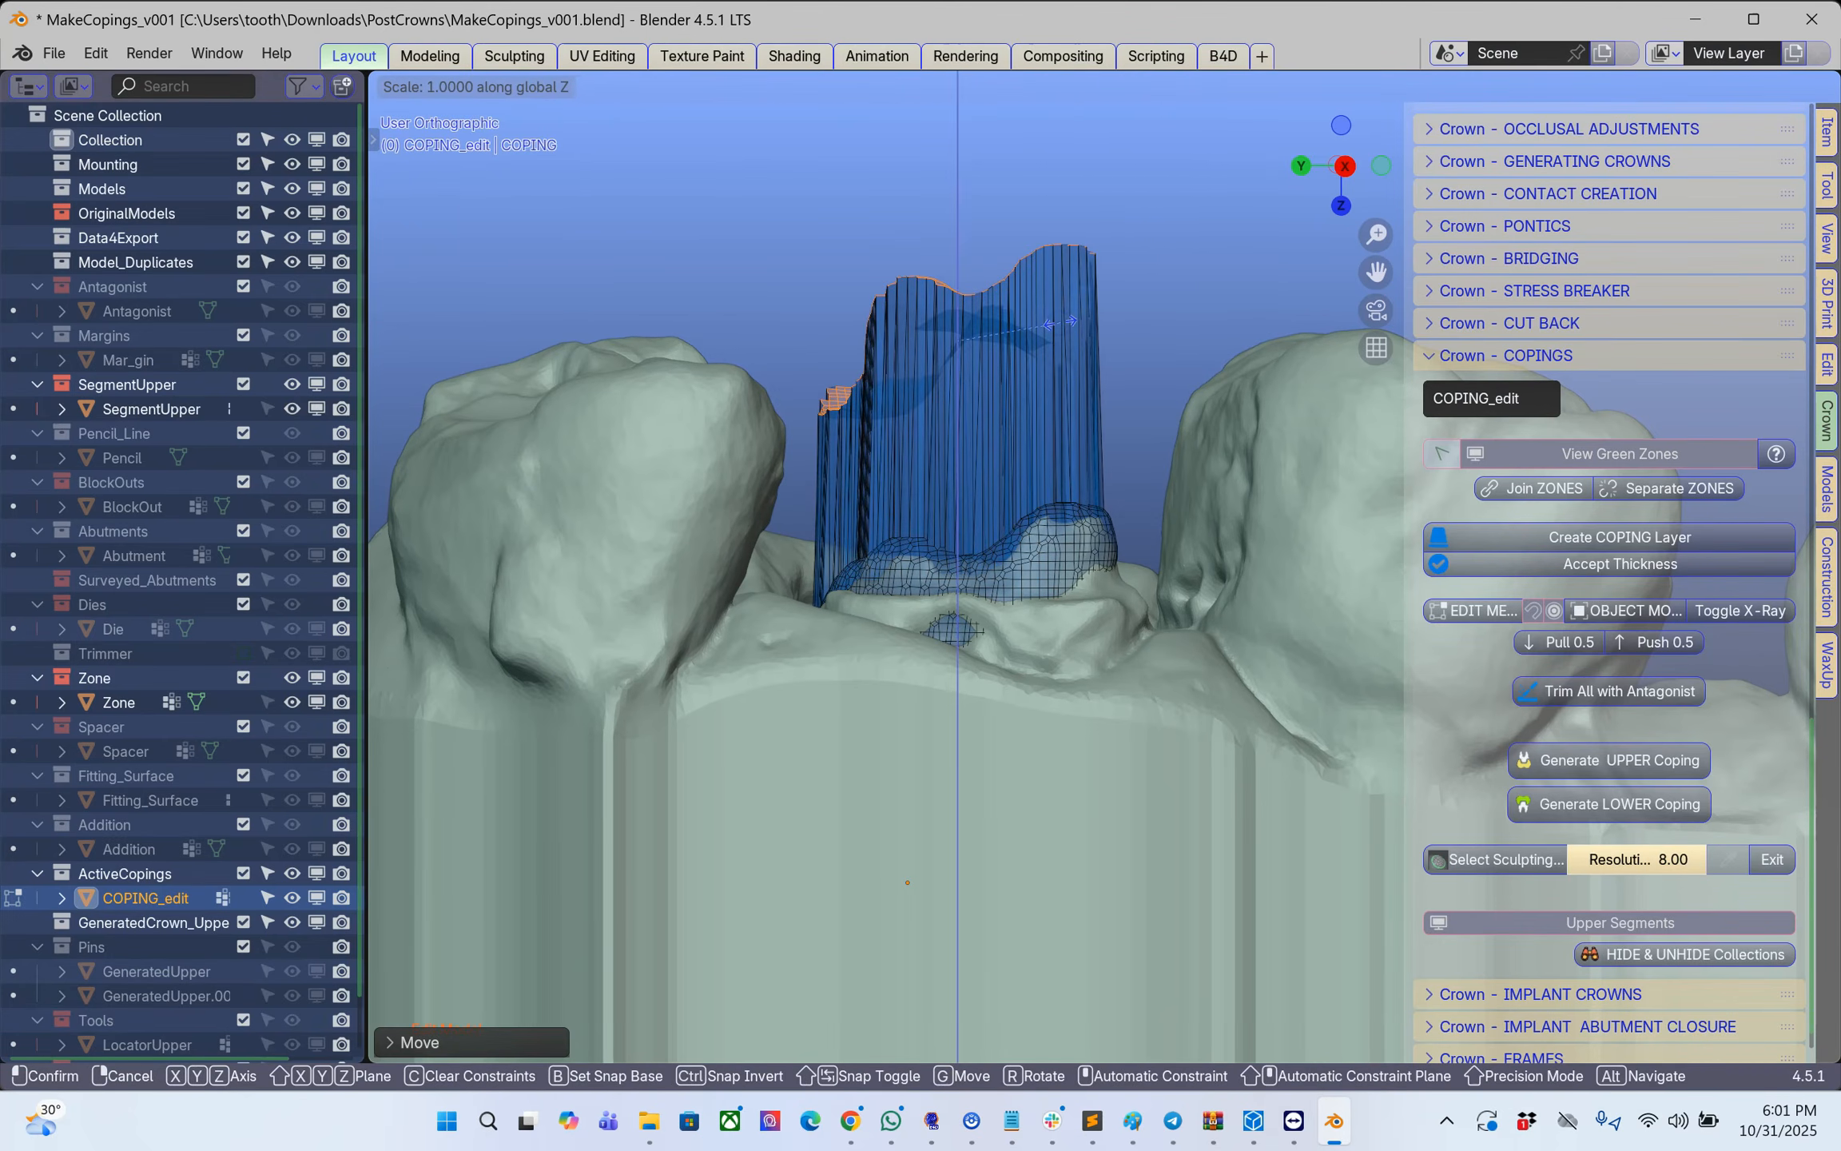
key("0")
key("Return")
- Lower the flattened core top about 1.8 mm along Z below the neighbouring cusps and return to Object Mode
middle_click_drag(776, 459, 1260, 404)
middle_click_drag(1055, 419, 1062, 405)
key("g")
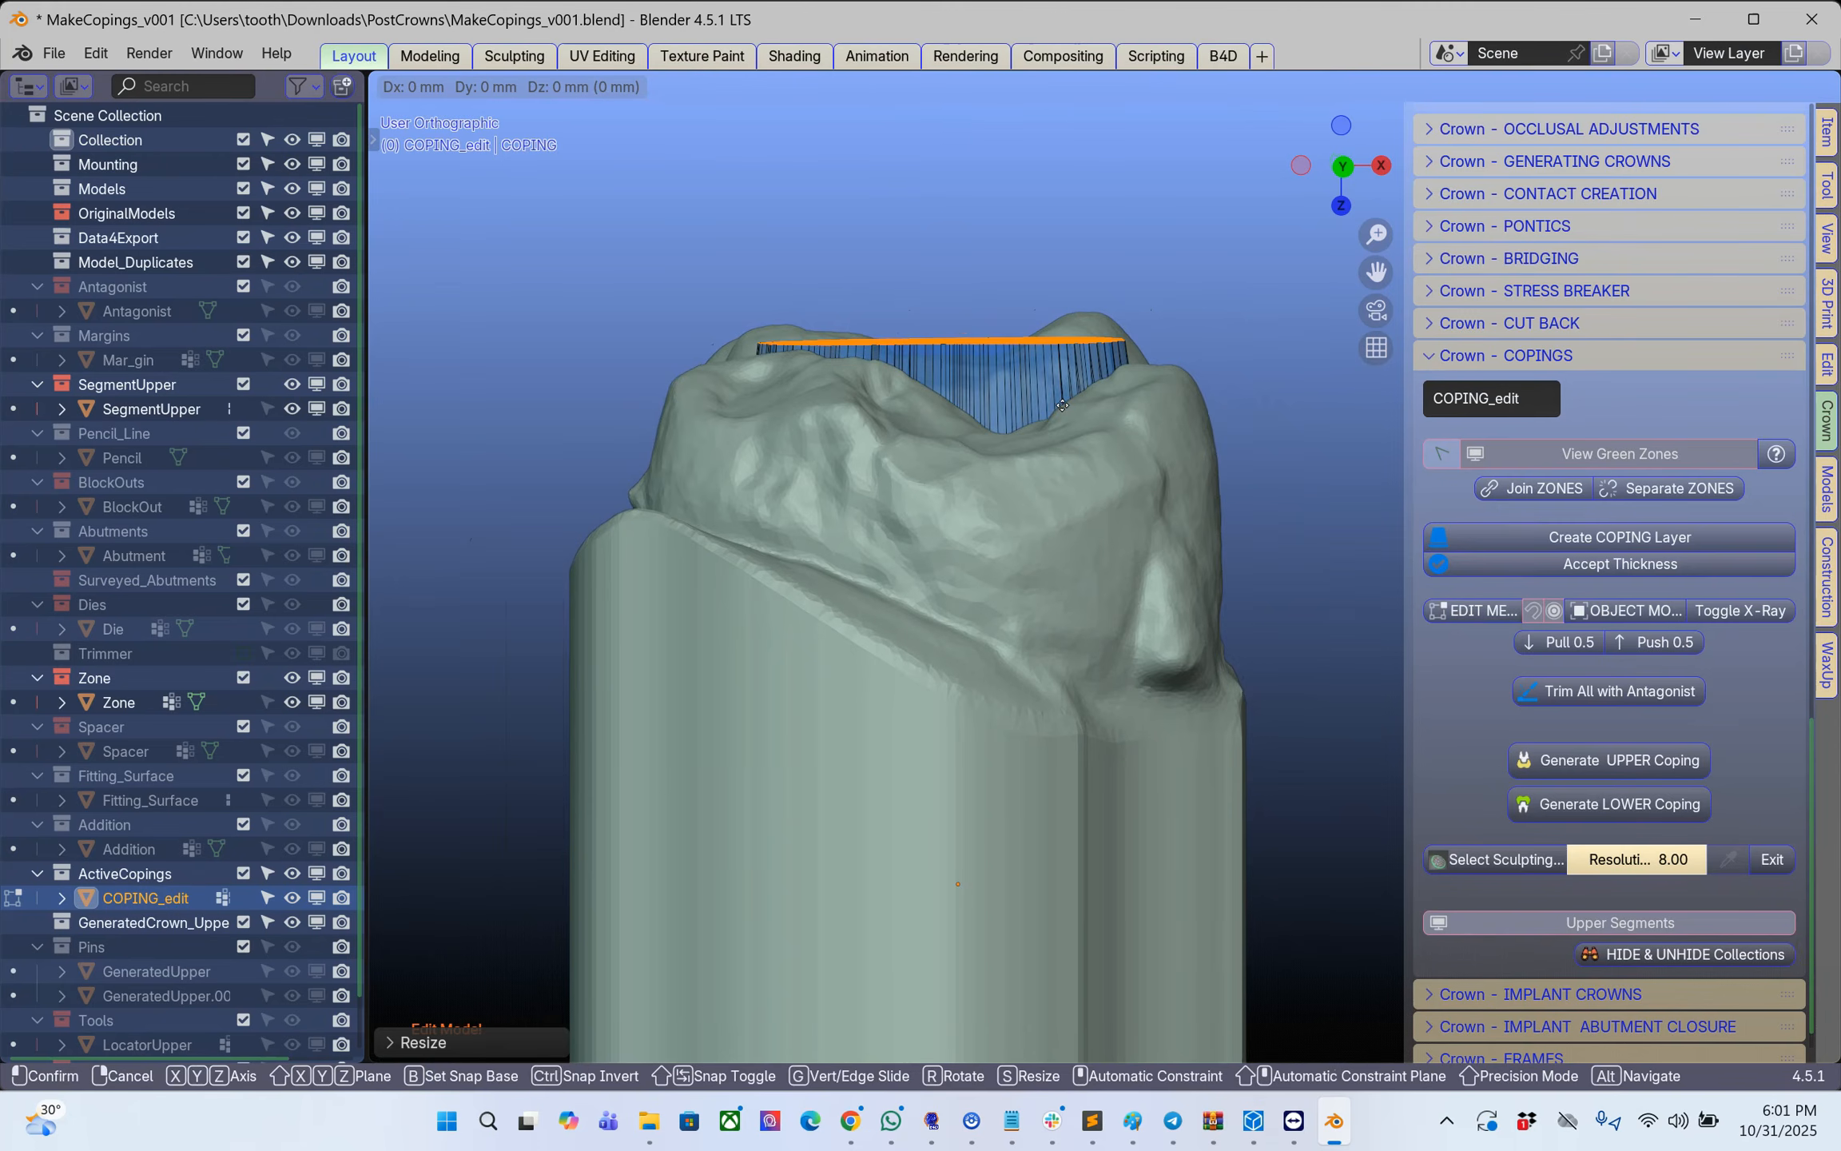
key("z")
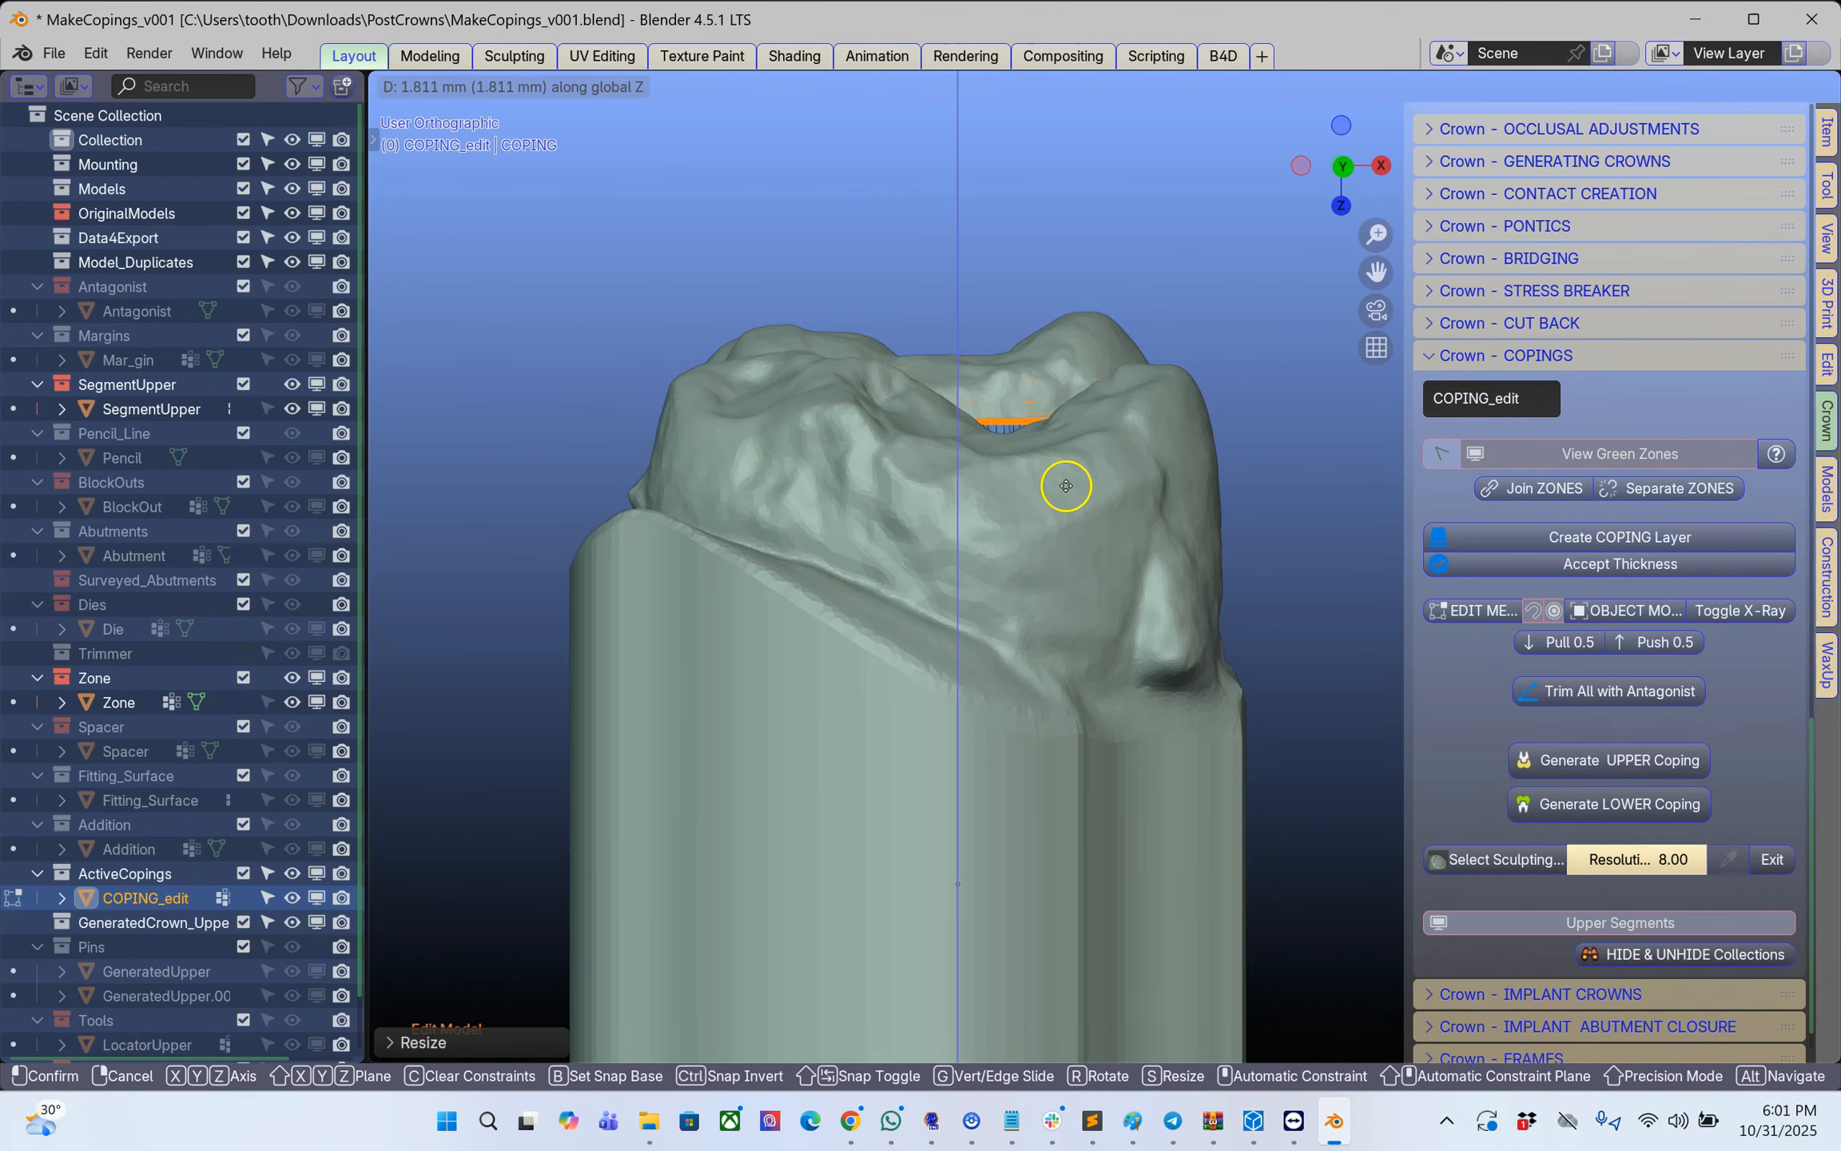
left_click(1066, 485)
middle_click_drag(1060, 485, 764, 534)
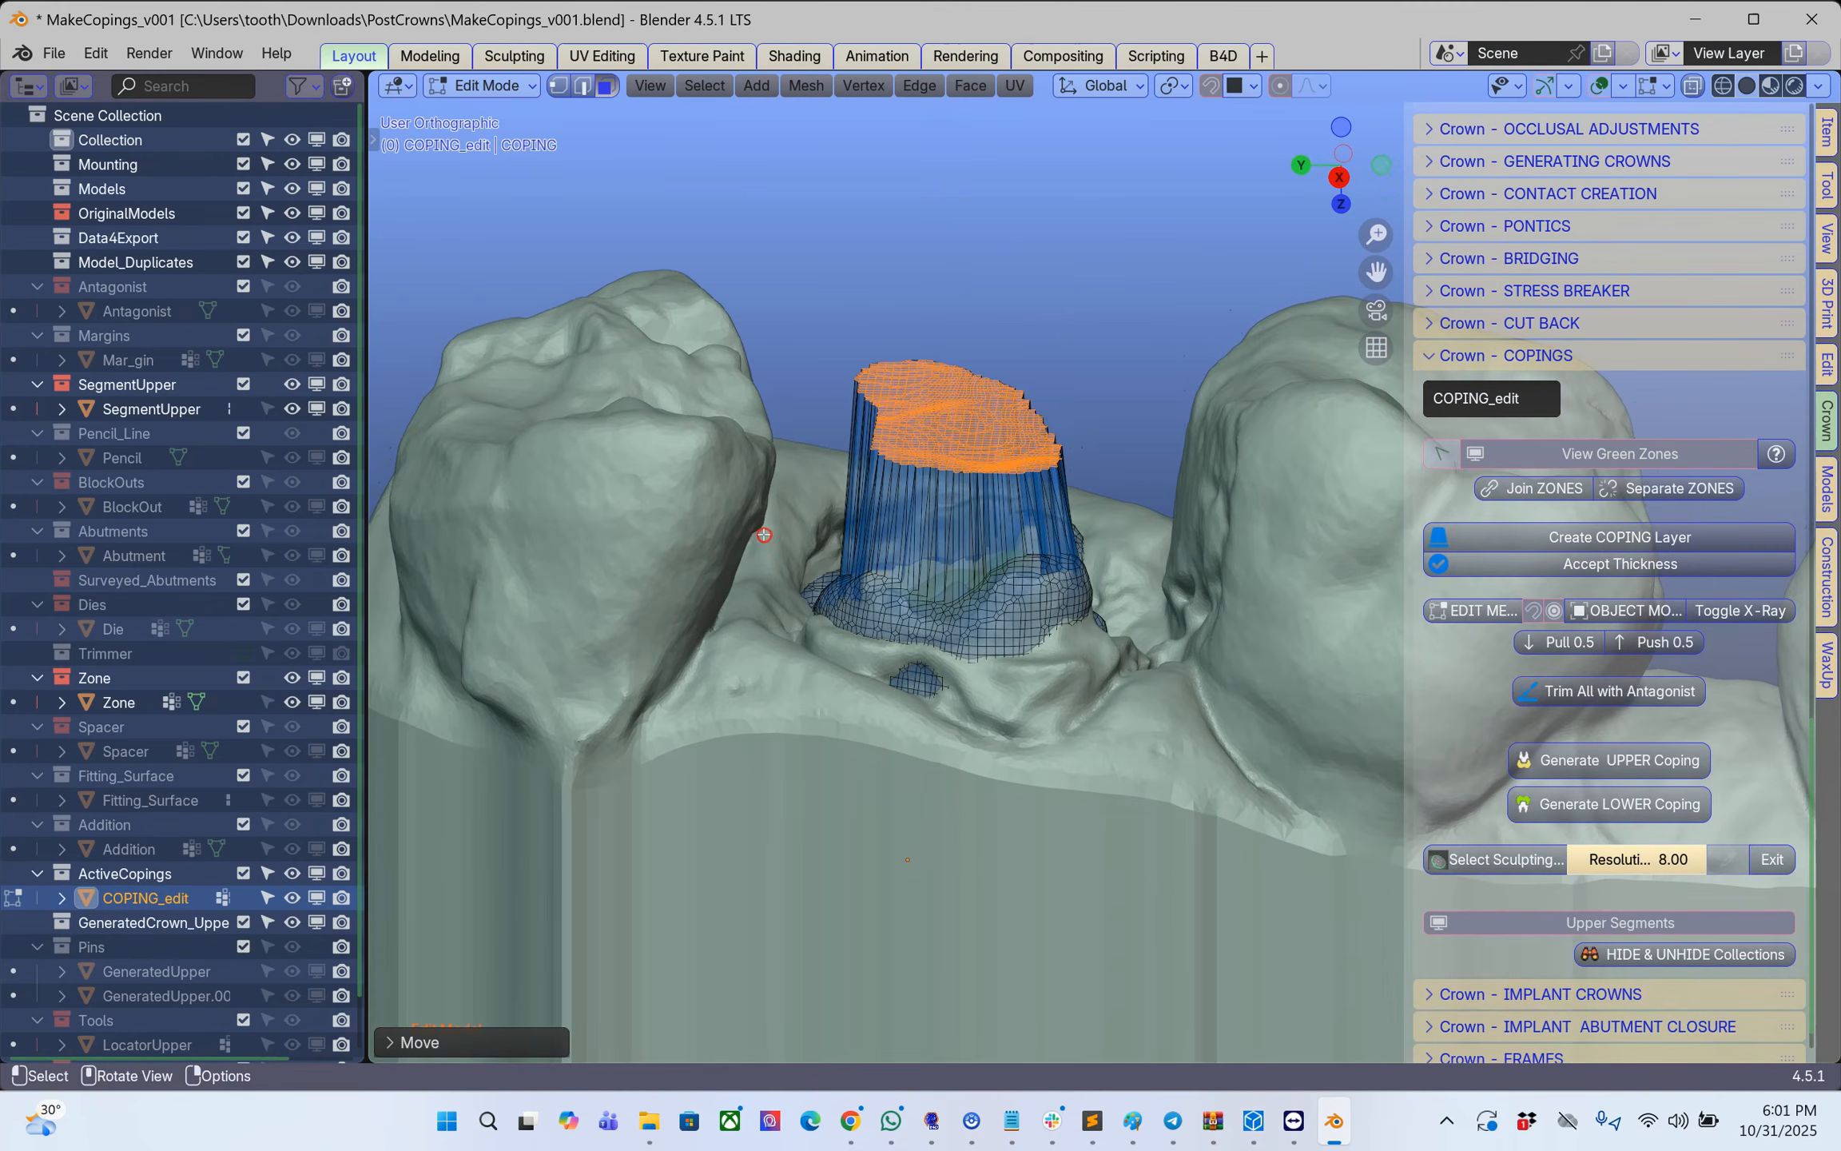
left_click(1610, 607)
- Delete the coping's colour, split the viewport and turn the new area into a Properties editor
left_click(1828, 488)
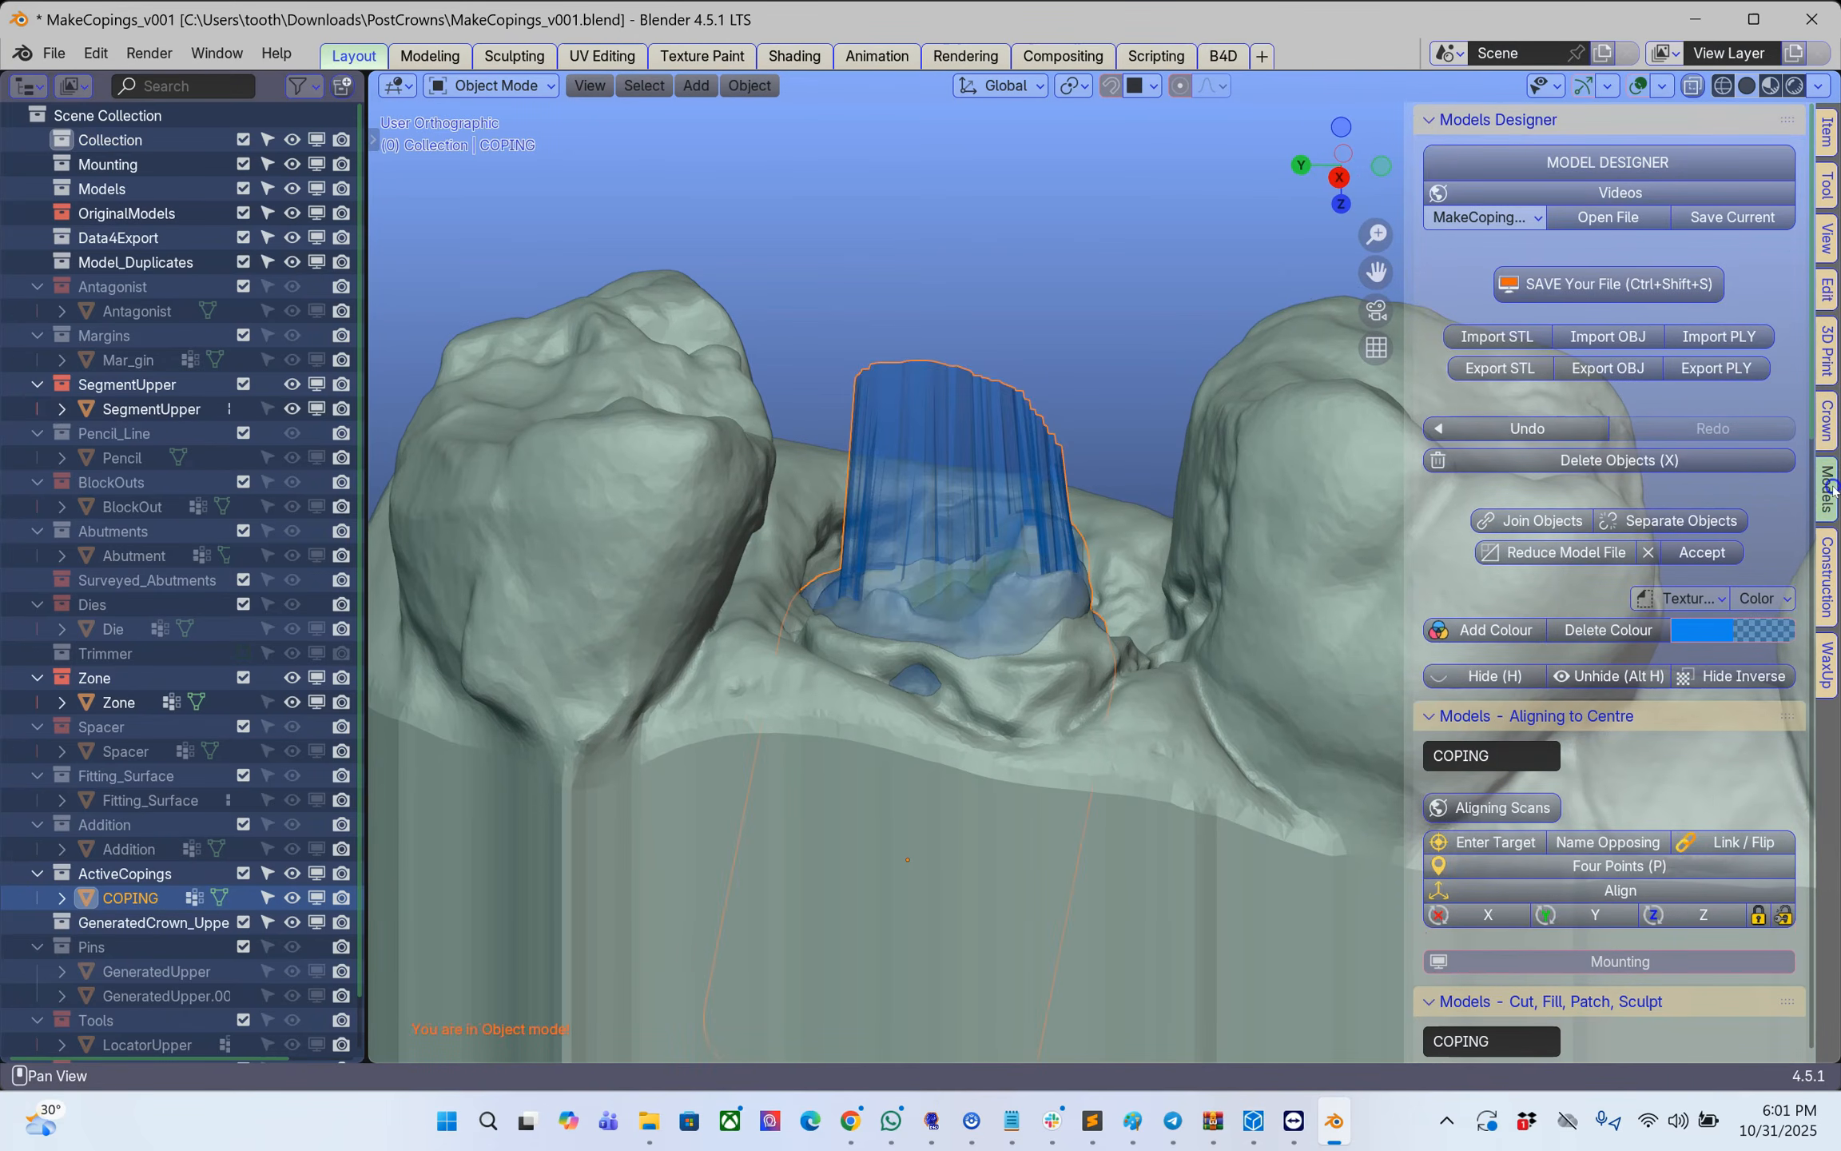
left_click(1601, 633)
left_click_drag(1821, 100, 1403, 100)
left_click(1439, 85)
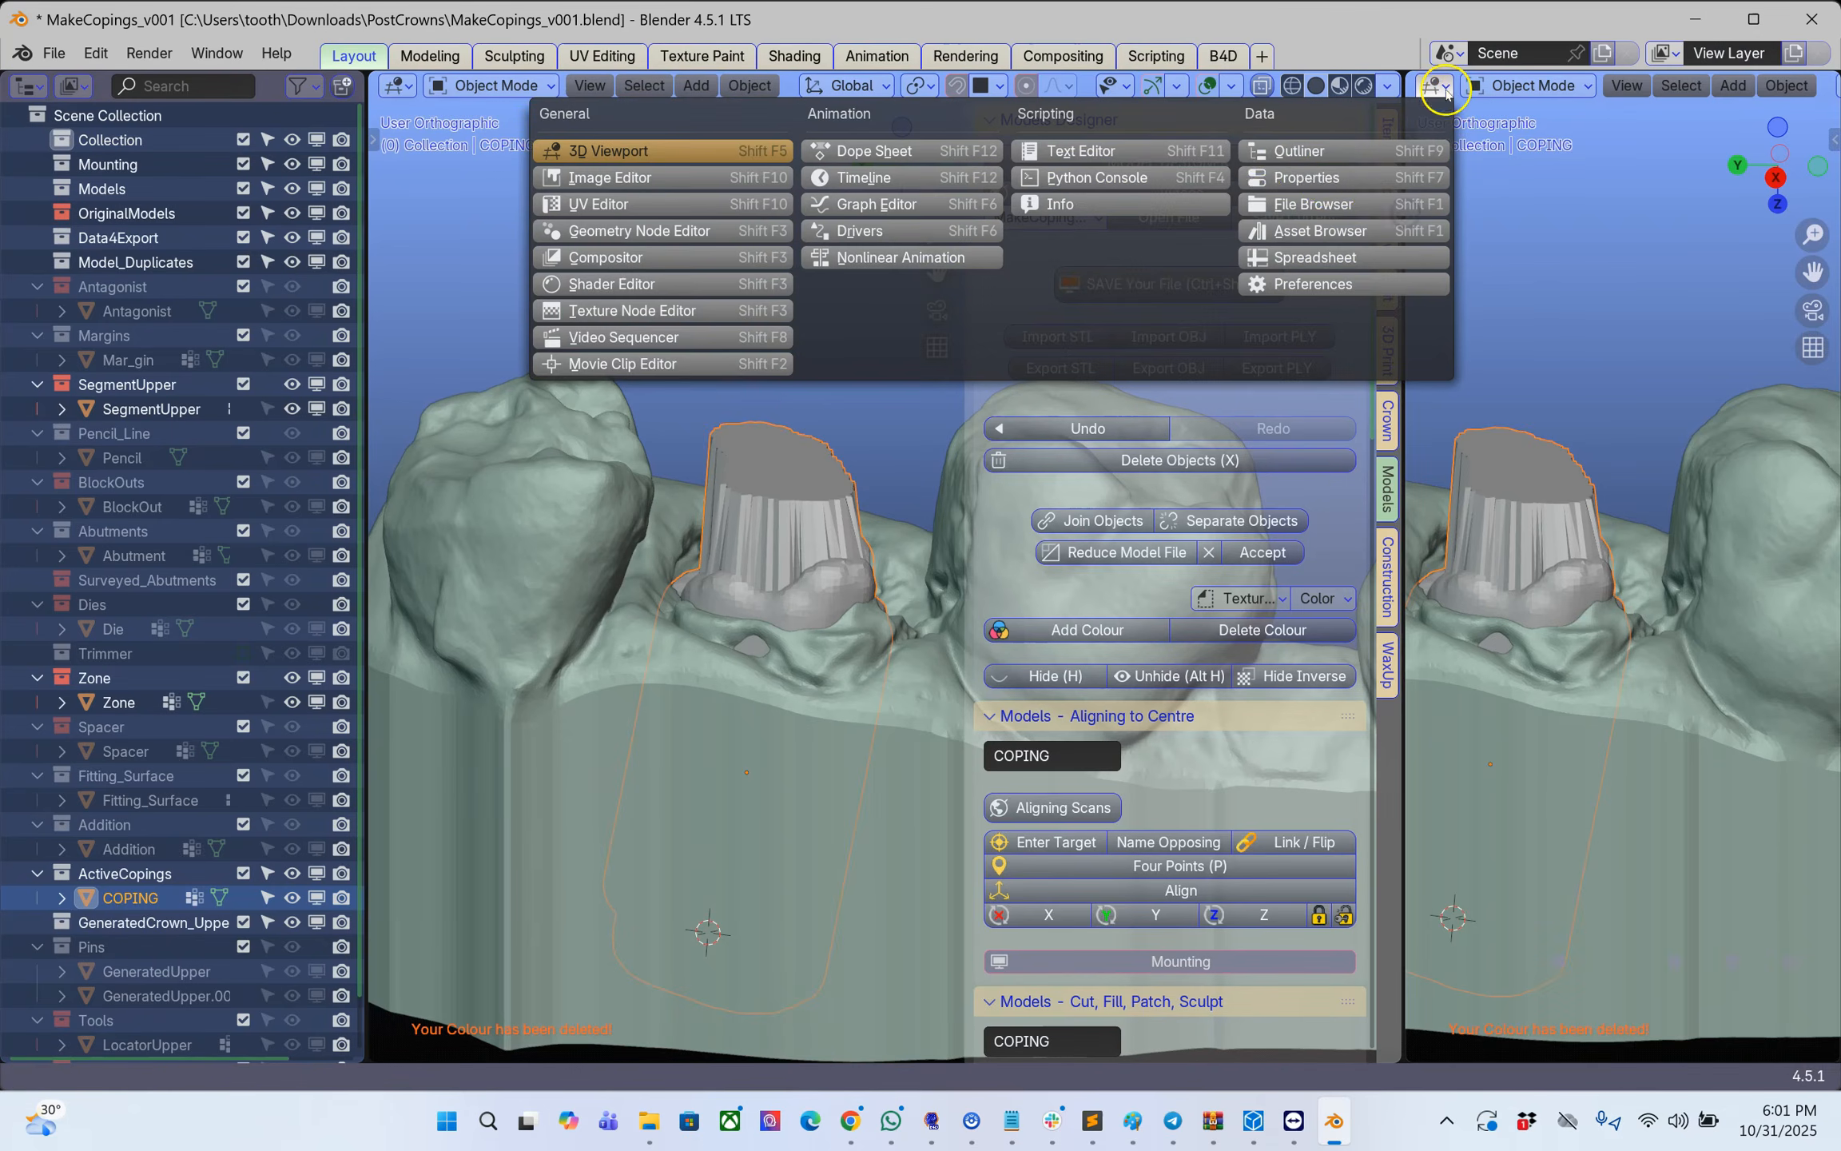
left_click(1311, 177)
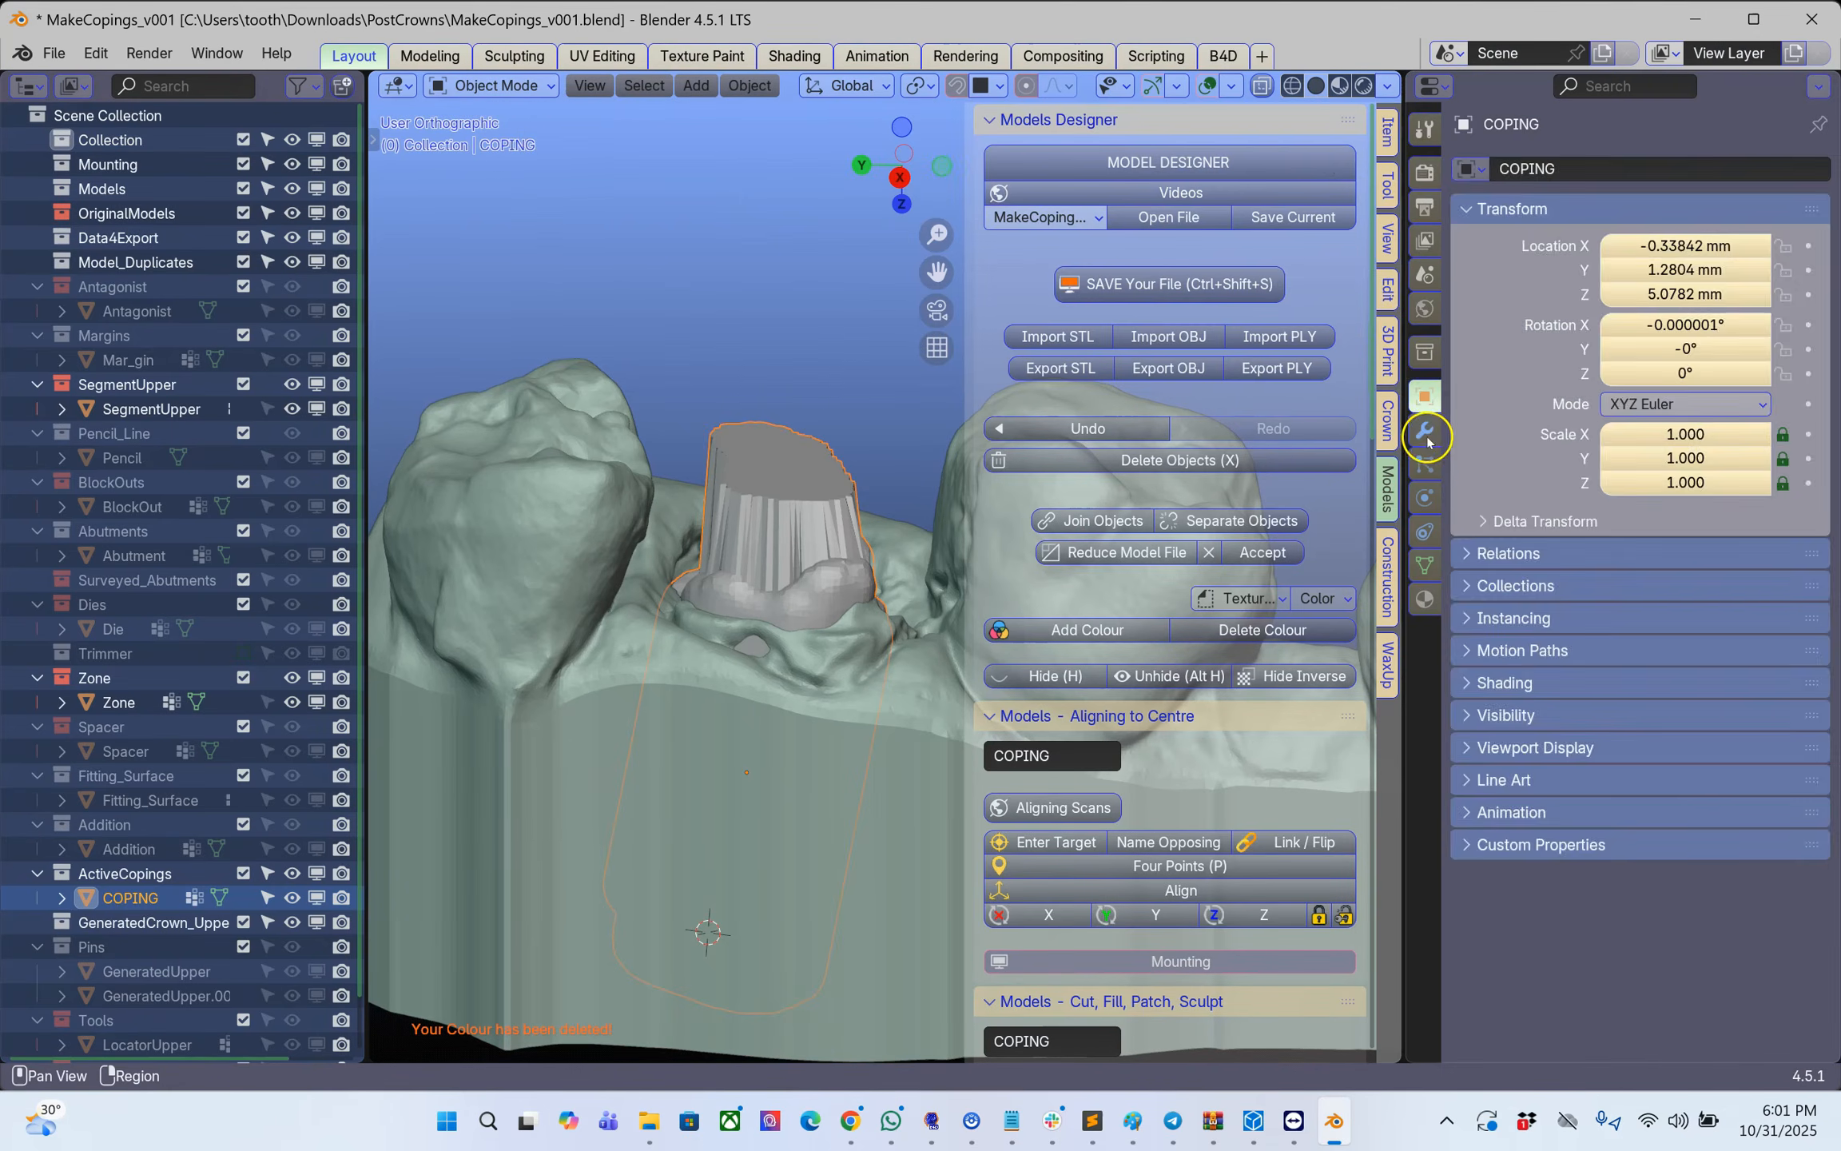
- Add a Remesh modifier with a 0.1 mm voxel size to the coping, apply it and narrow the Properties area
left_click(1426, 436)
left_click(1590, 174)
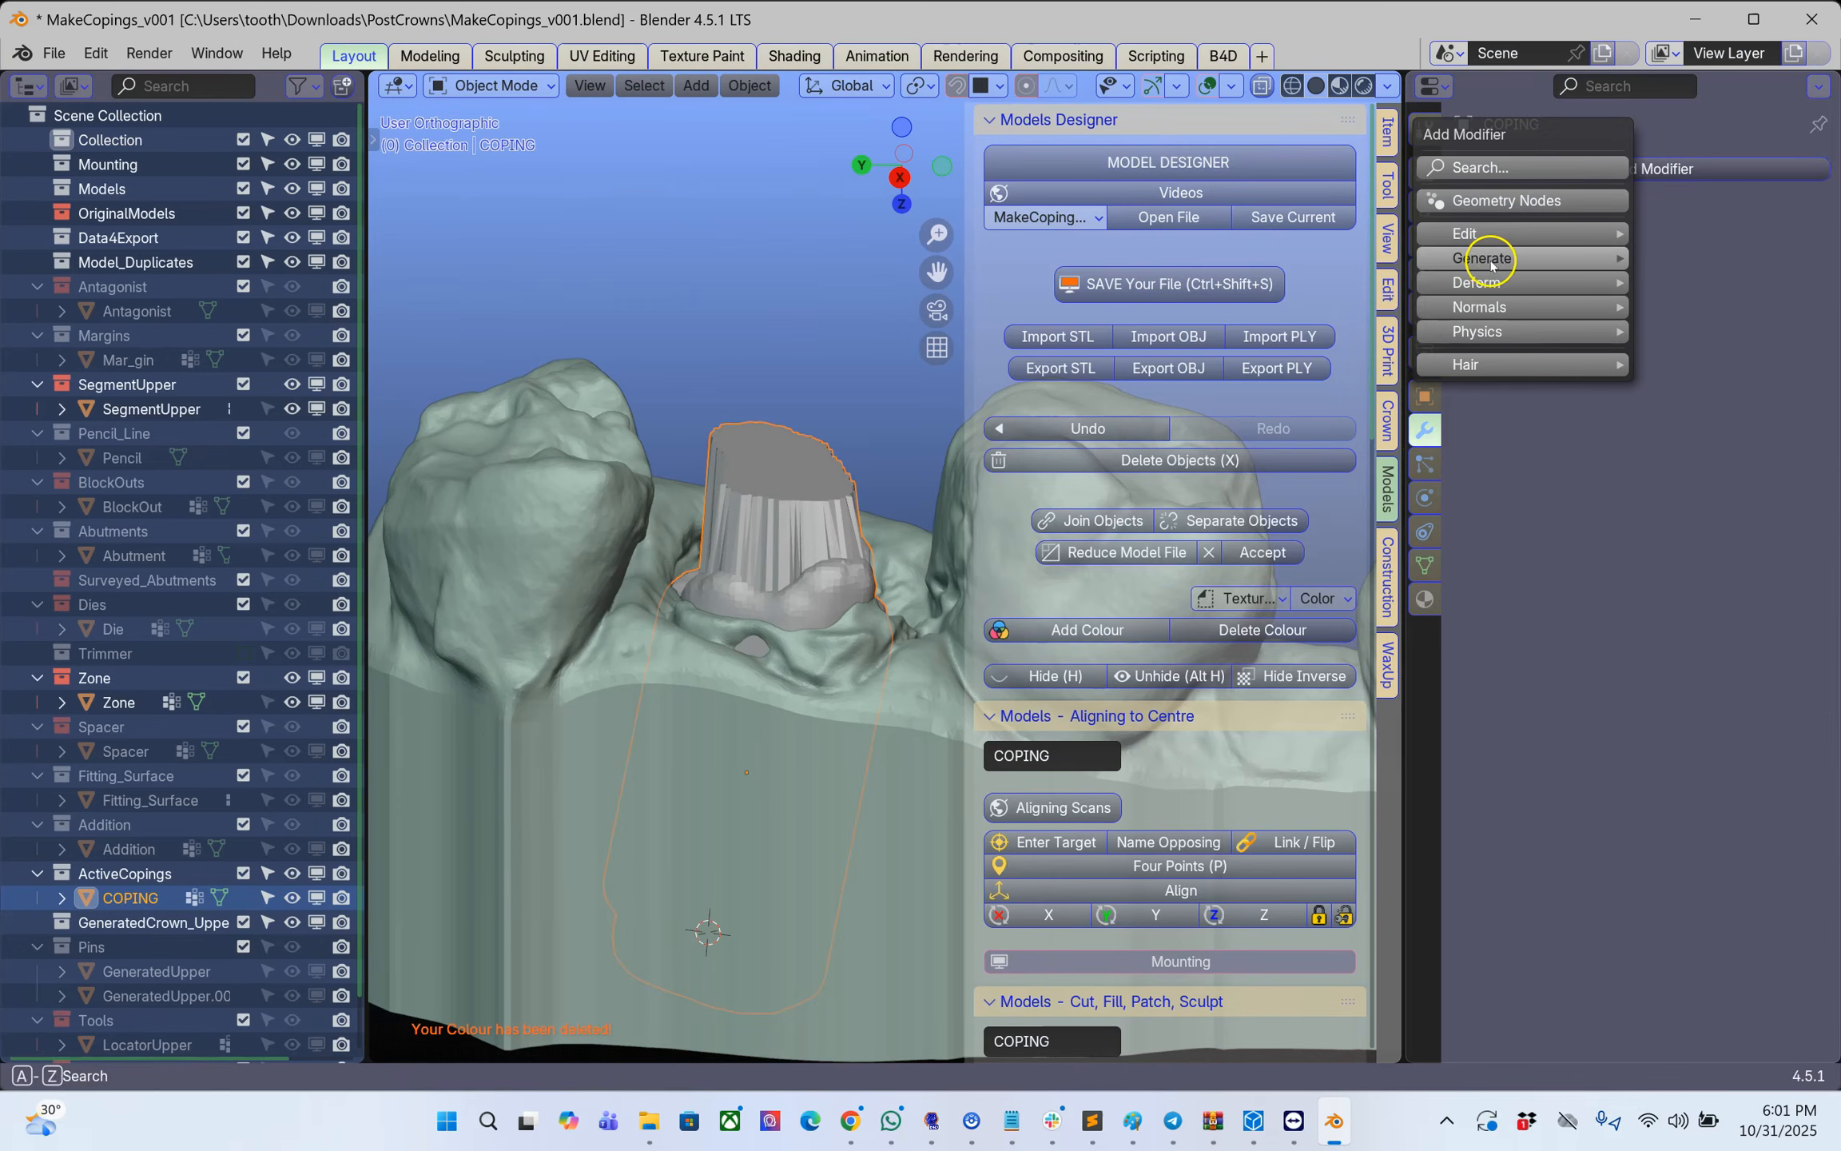
mouse_move(1486, 257)
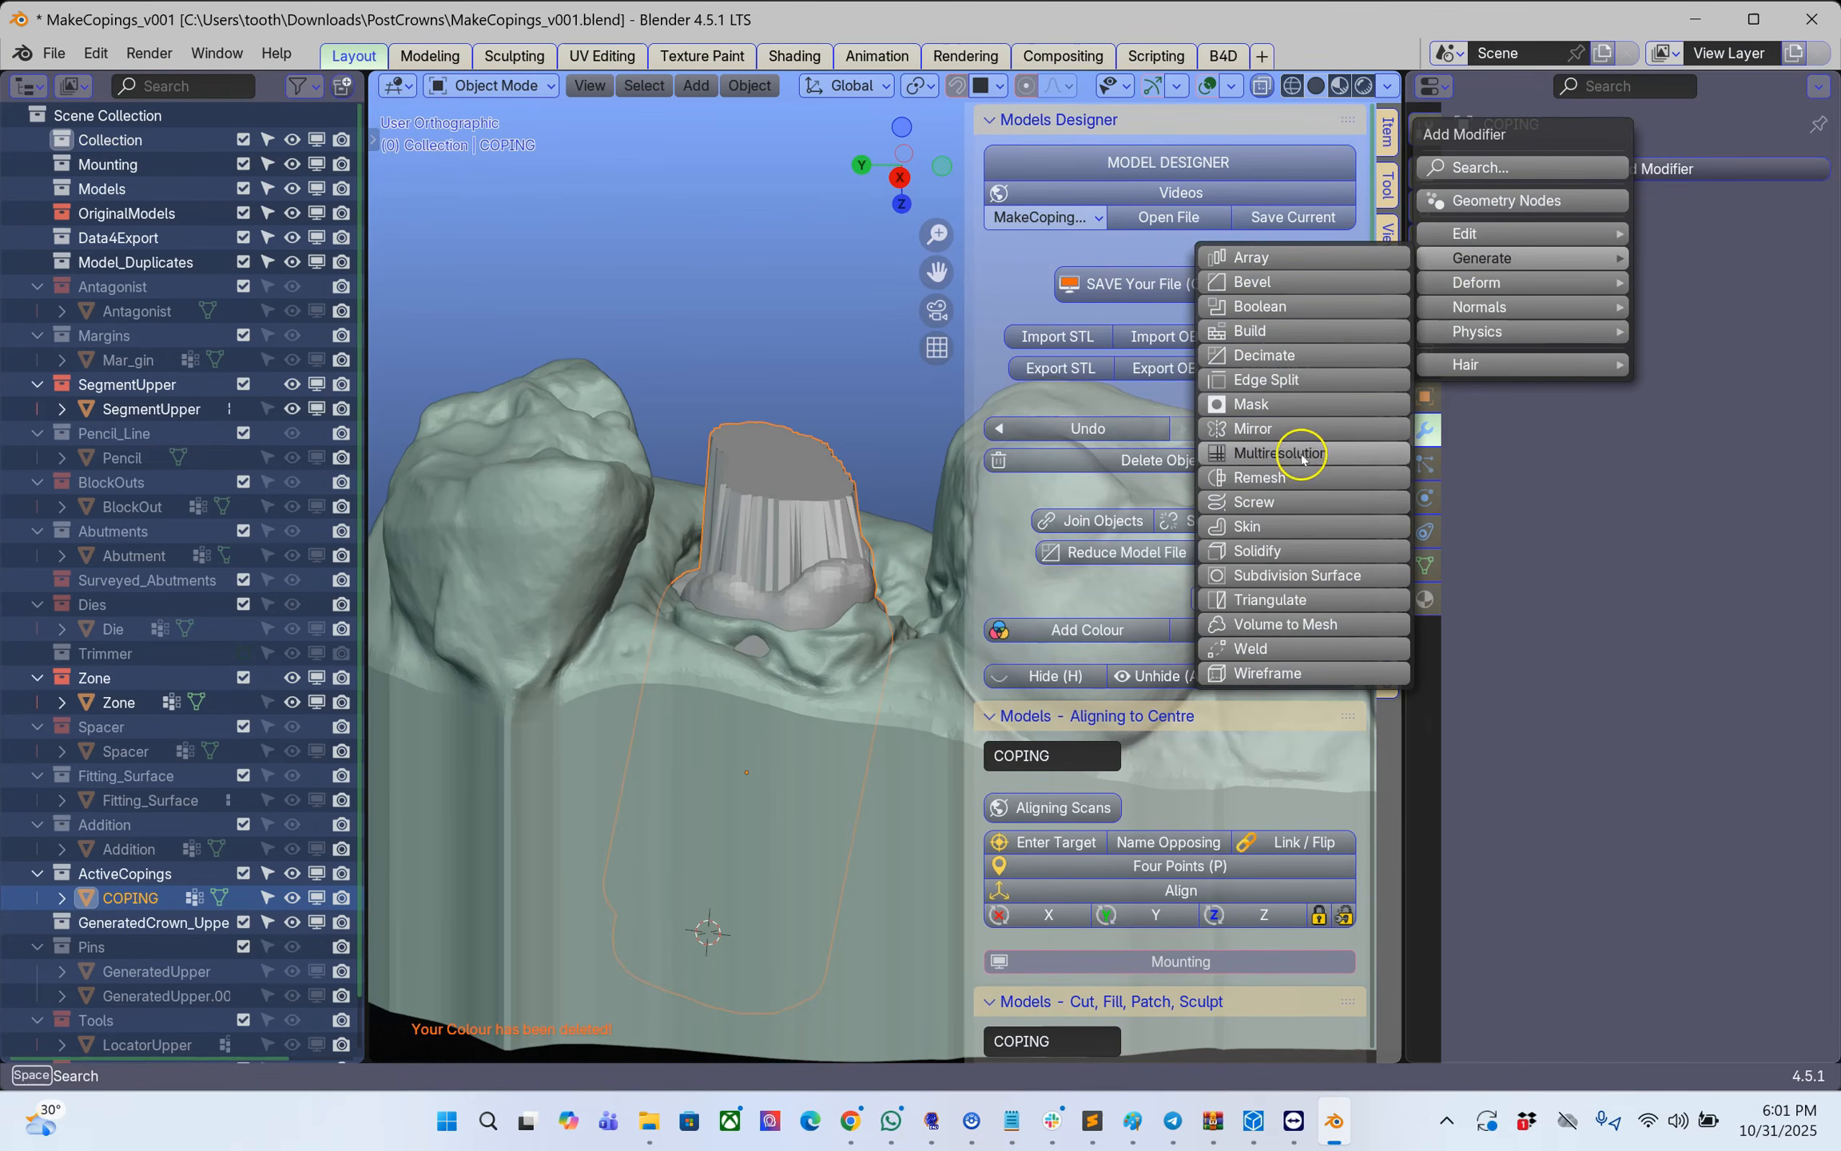
left_click(1275, 478)
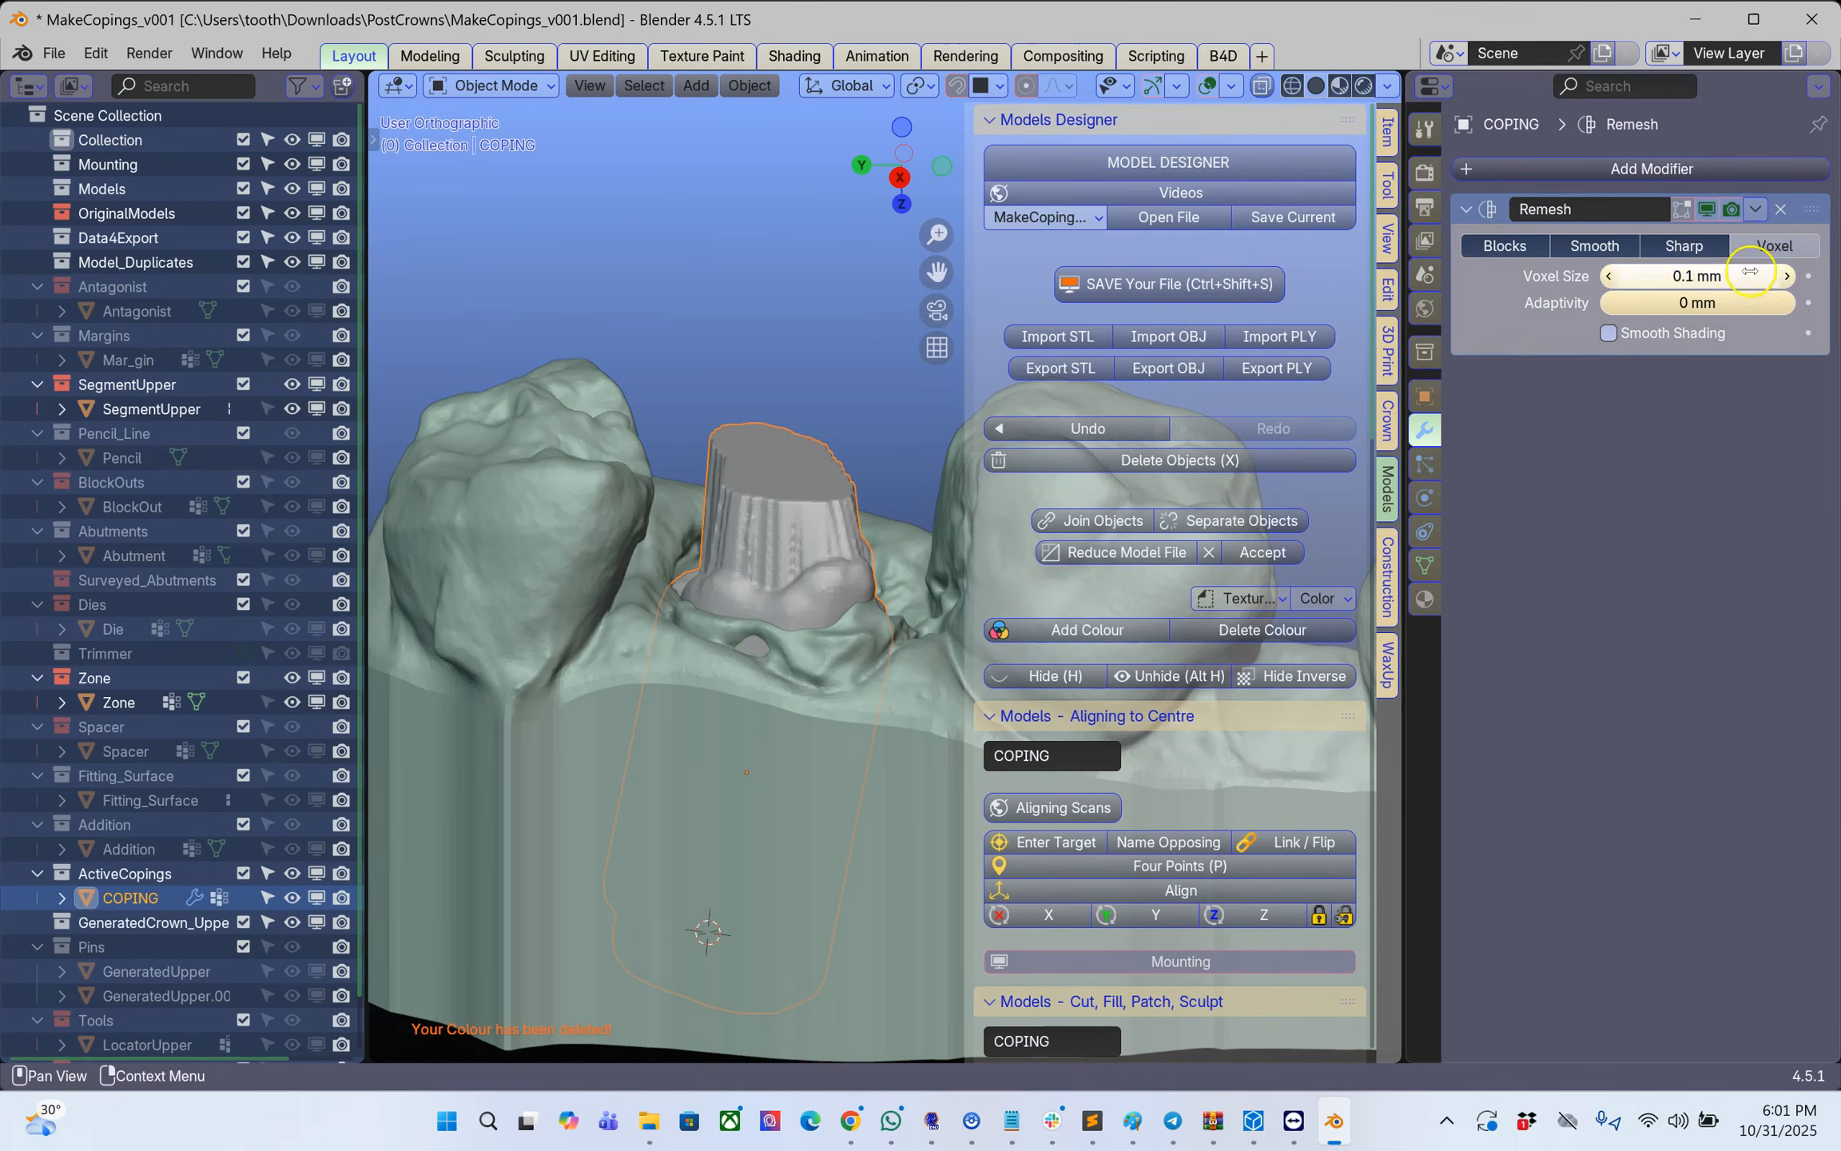
left_click(1756, 209)
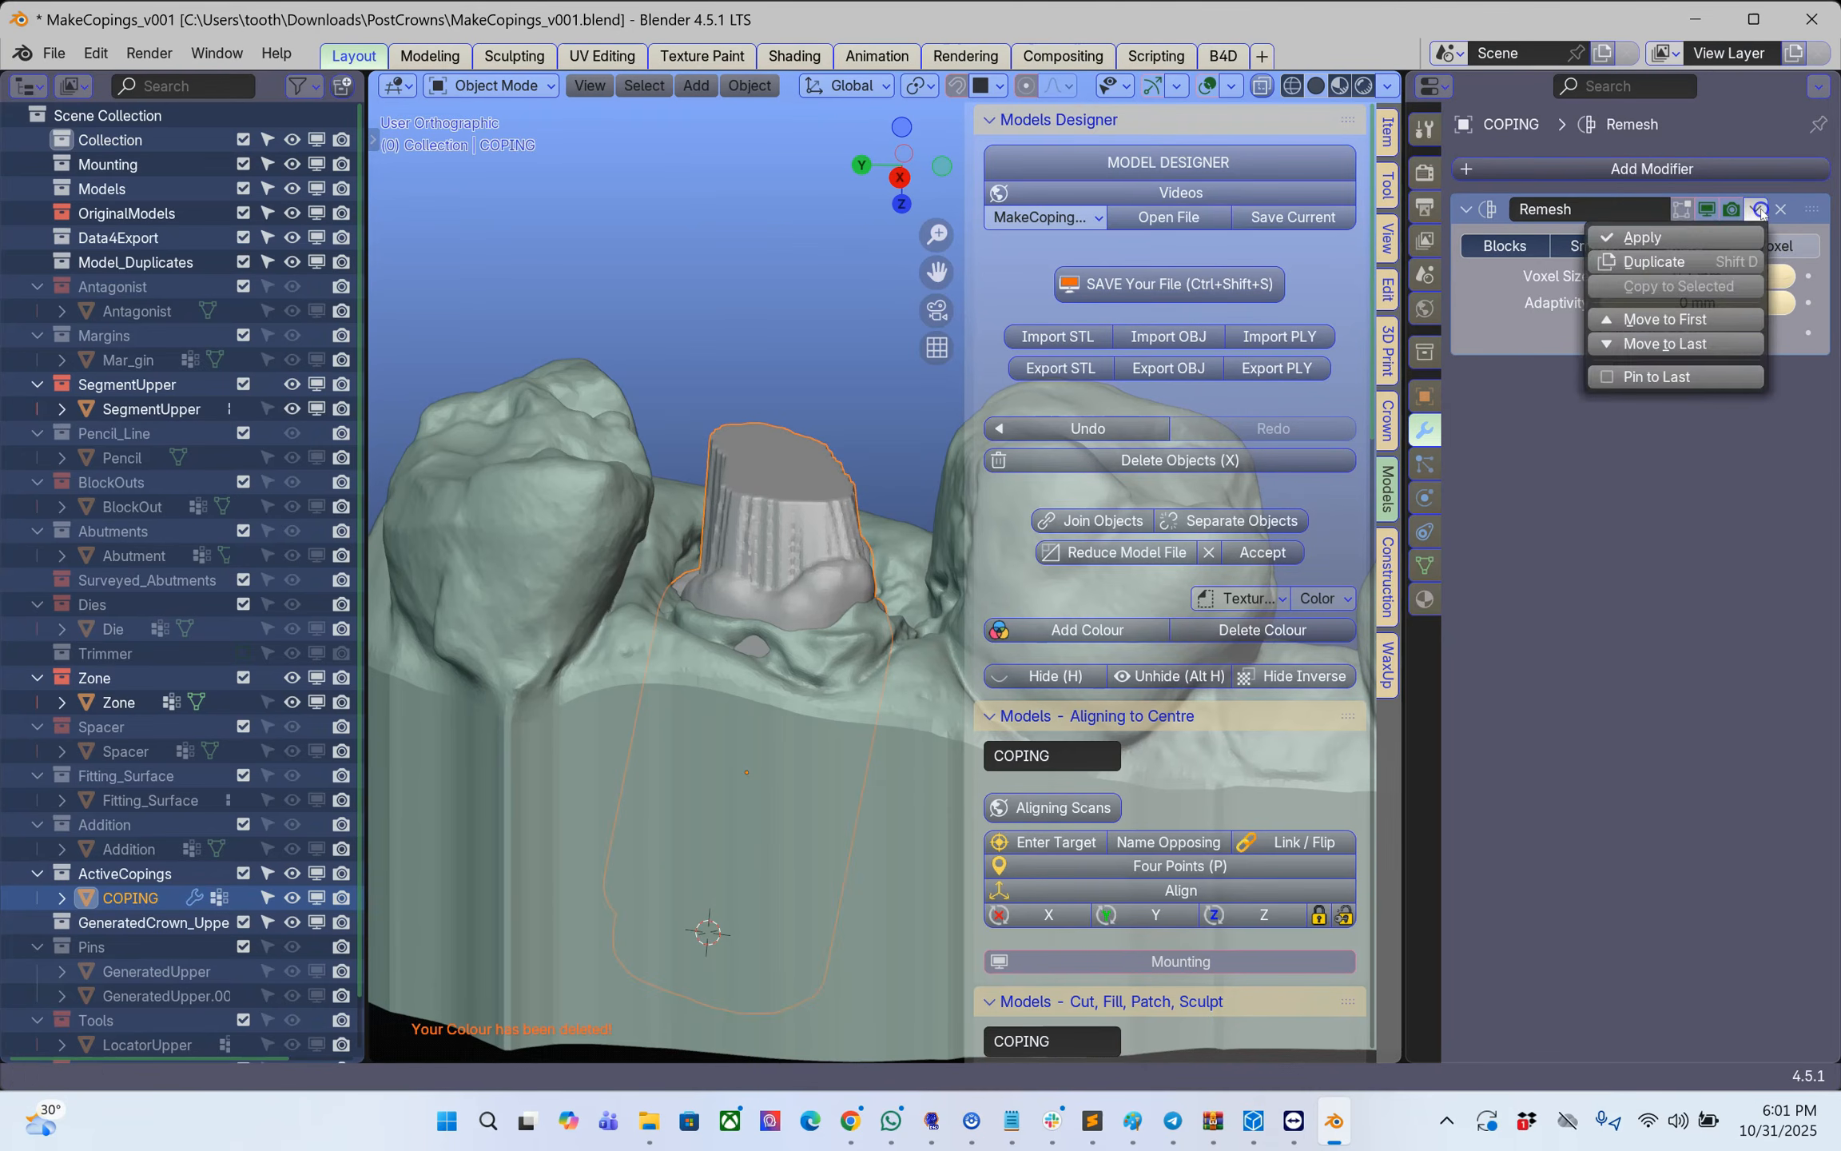
left_click(1711, 238)
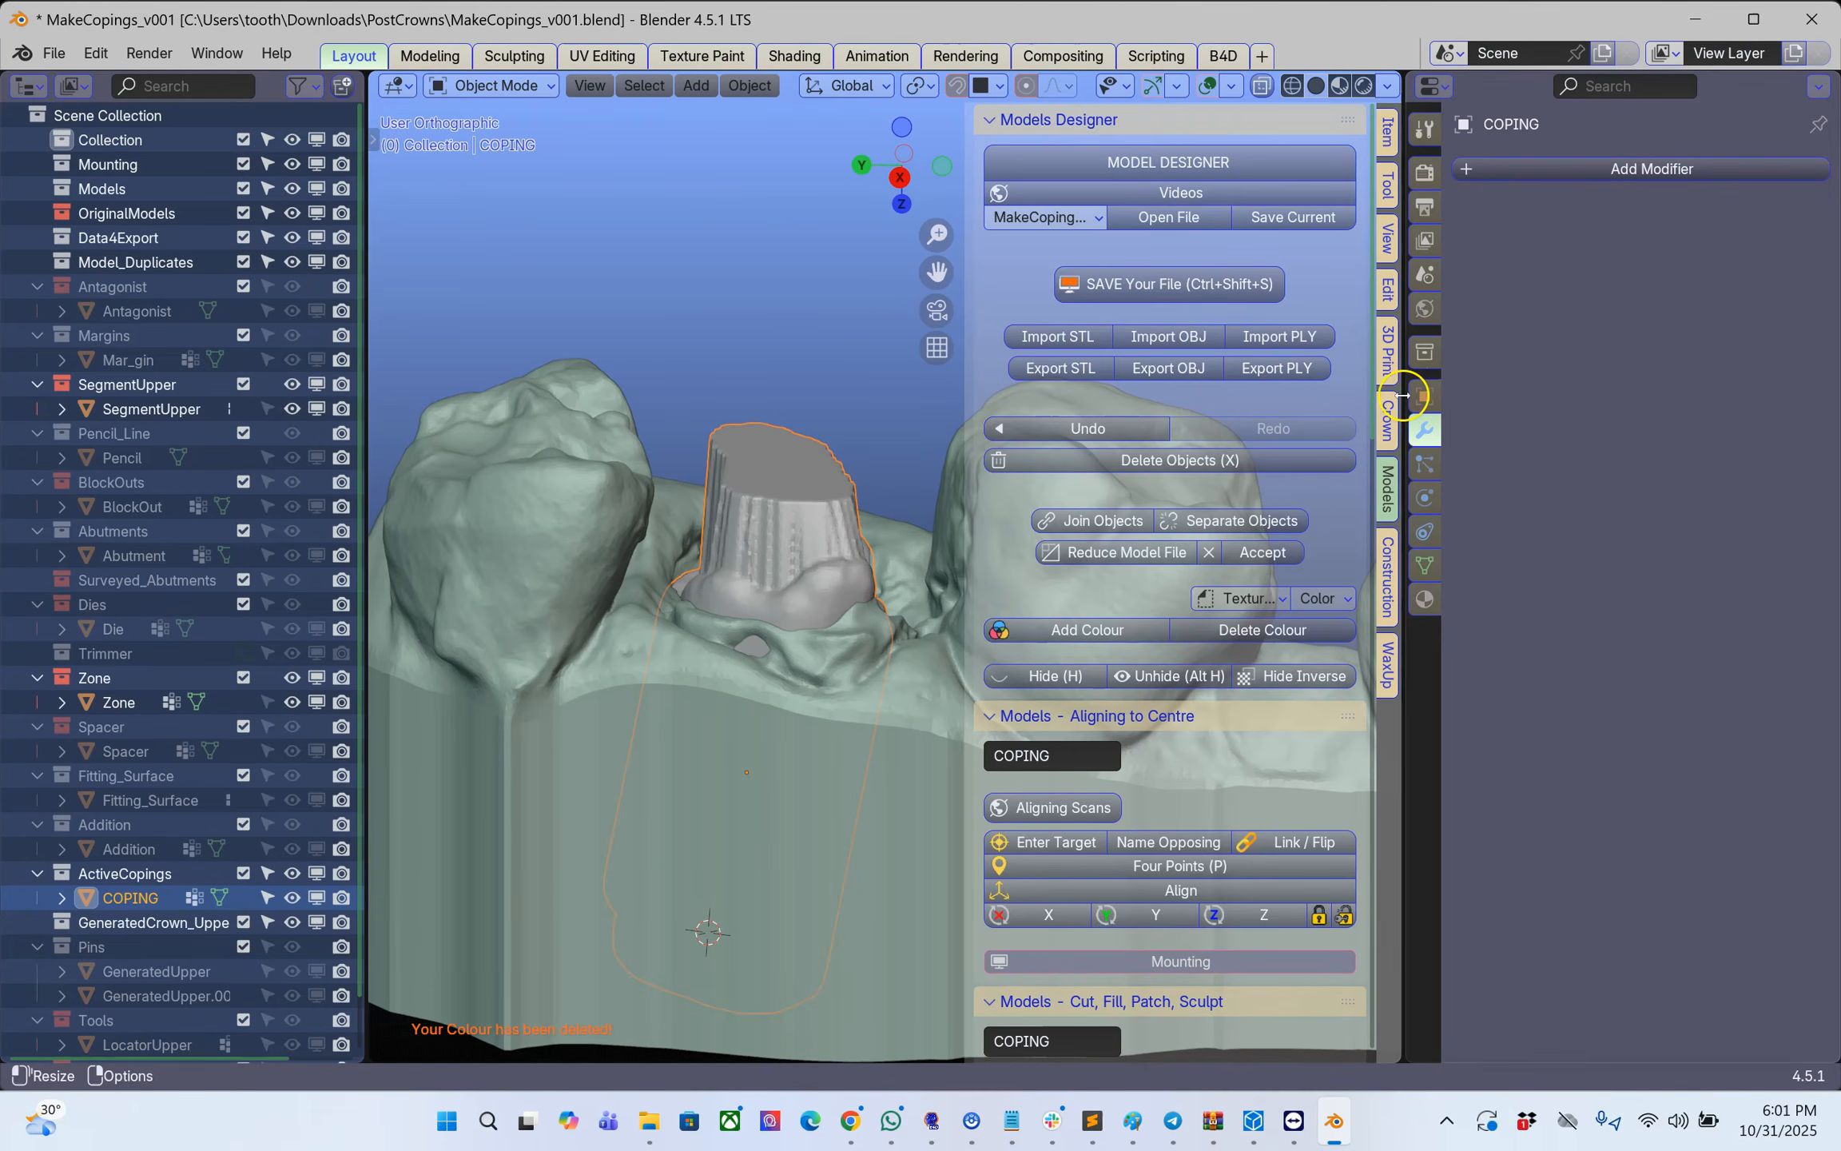
left_click_drag(1403, 395, 1634, 395)
- Start sculpting the coping with the smoothing brush, enlarging its radius to 136 px and setting the resolution to 6.00
scroll(1506, 729, "down", 15)
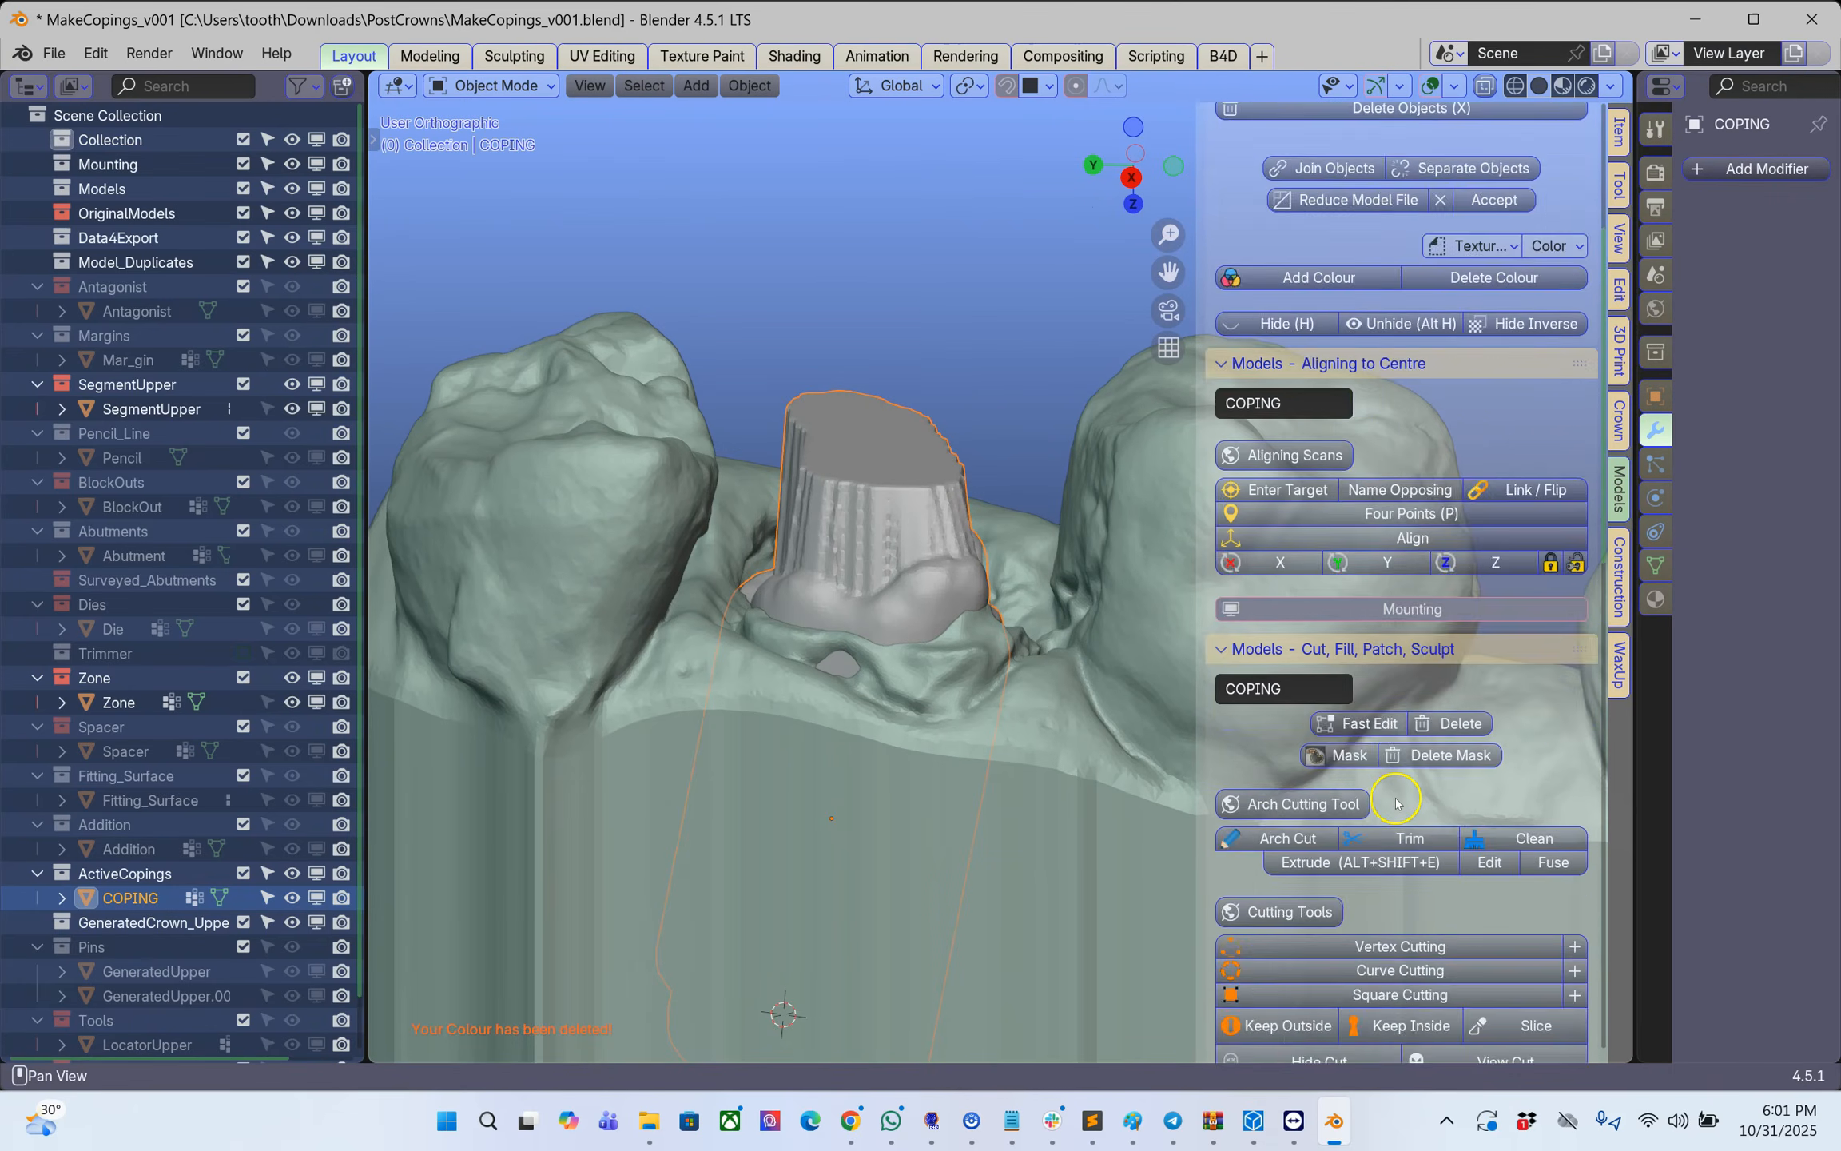
left_click(1273, 809)
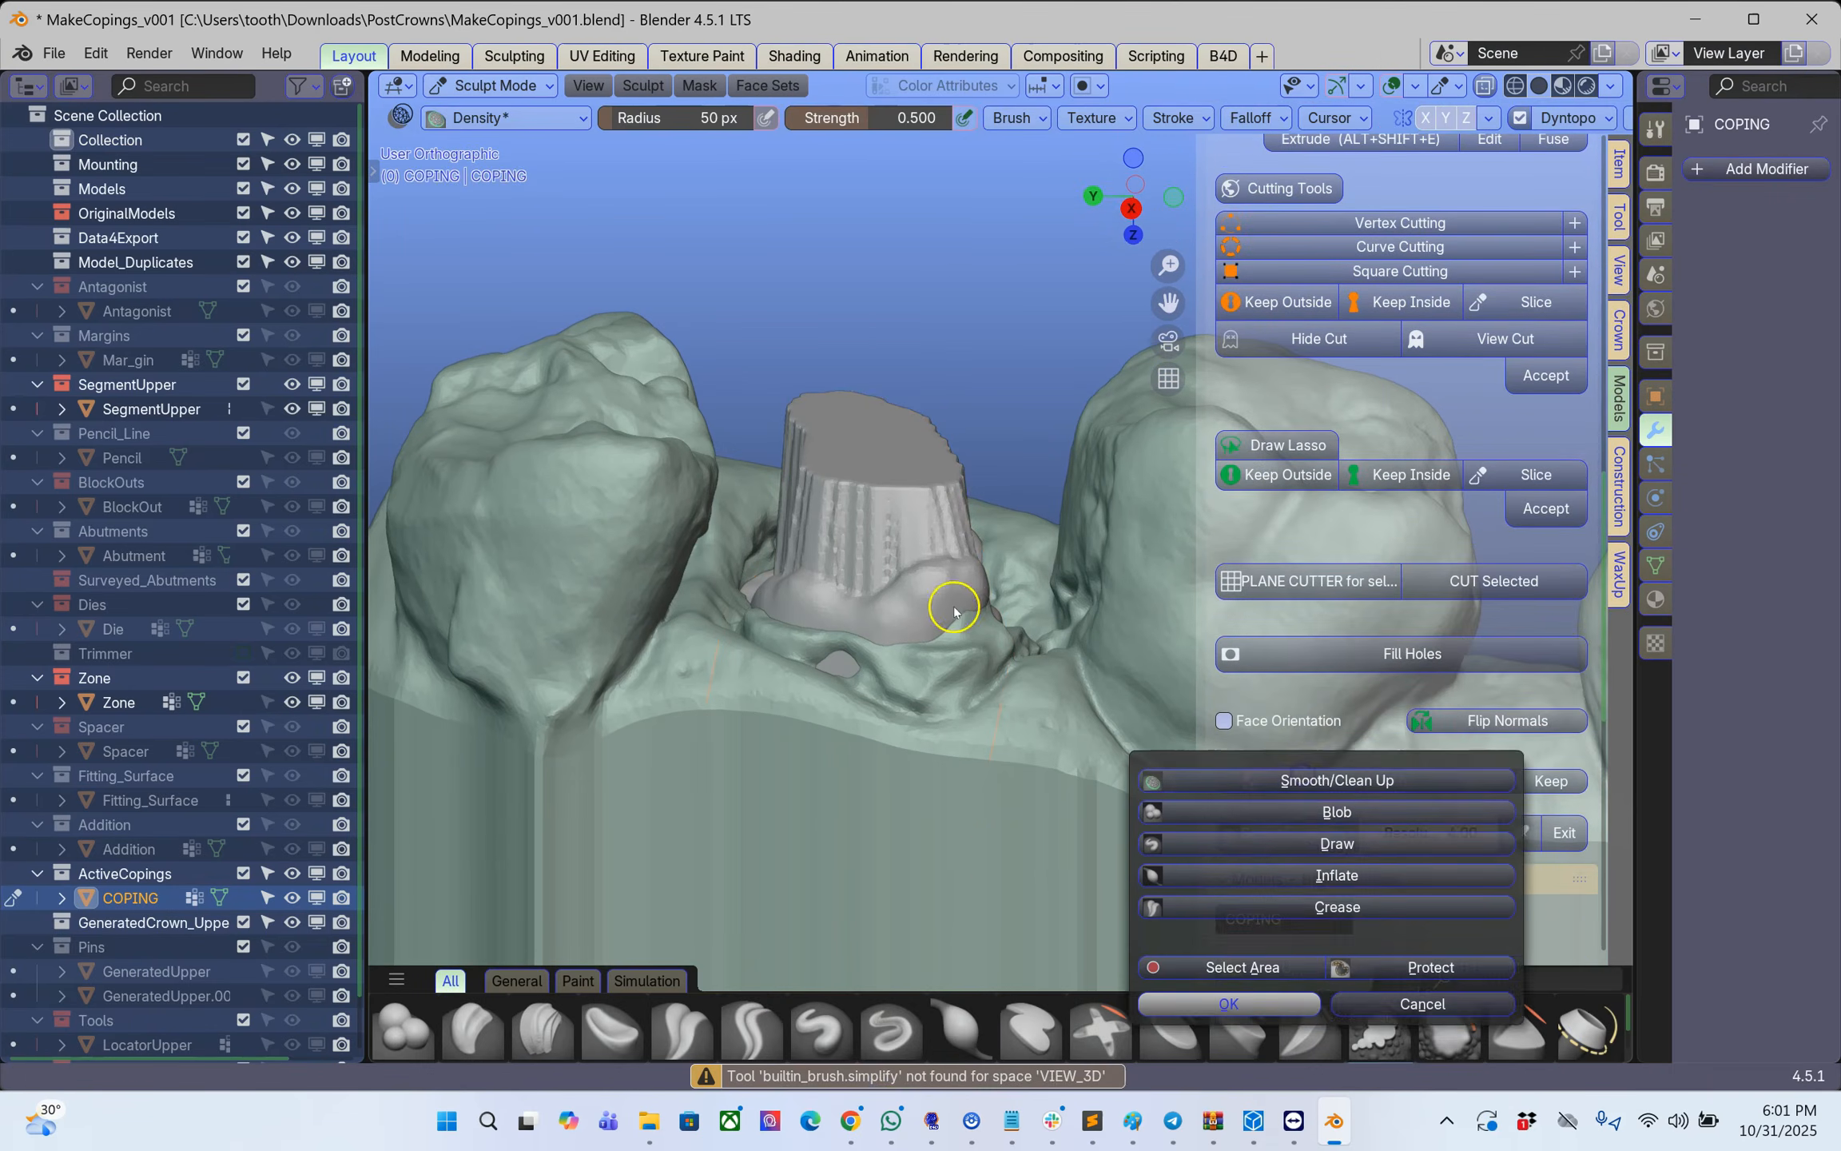
right_click(784, 569)
left_click_drag(783, 570, 803, 567)
scroll(948, 614, "up", 2)
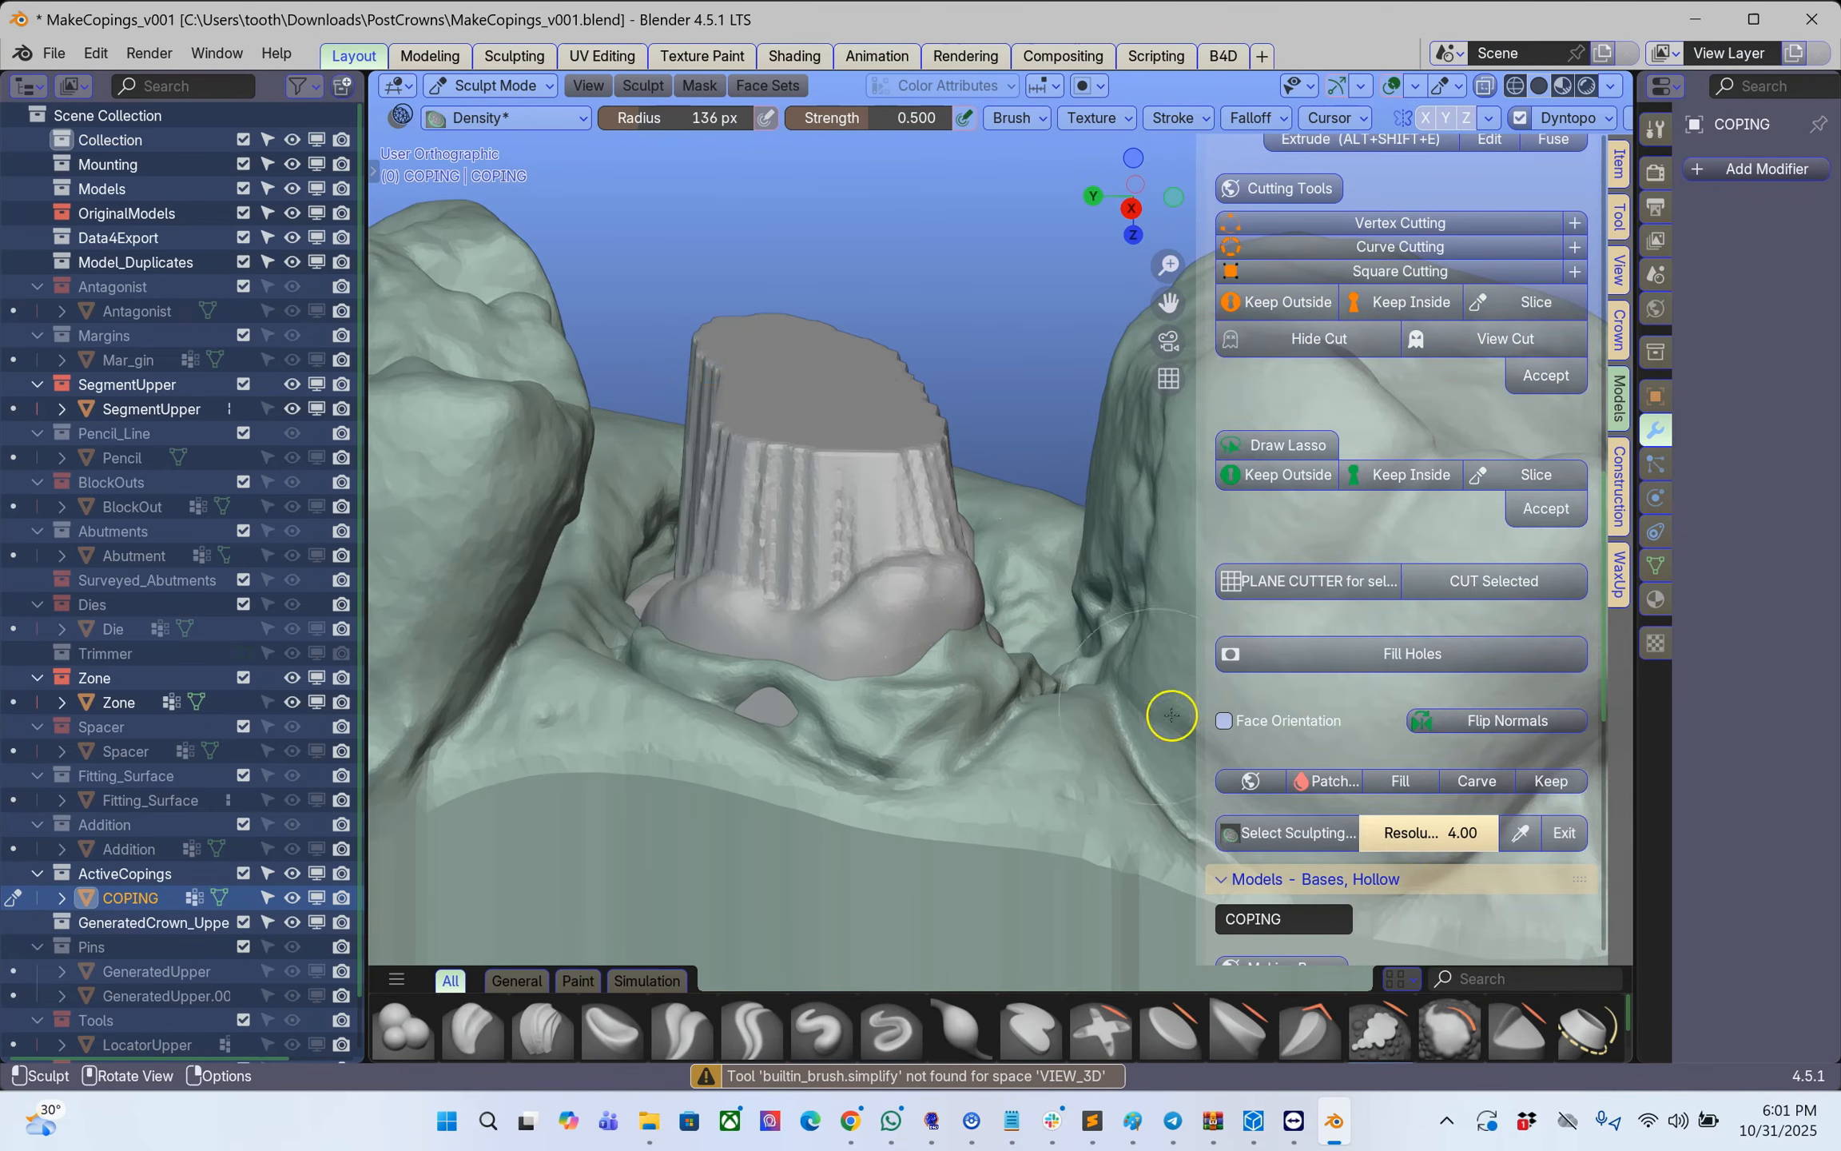
left_click(1439, 823)
key("Return")
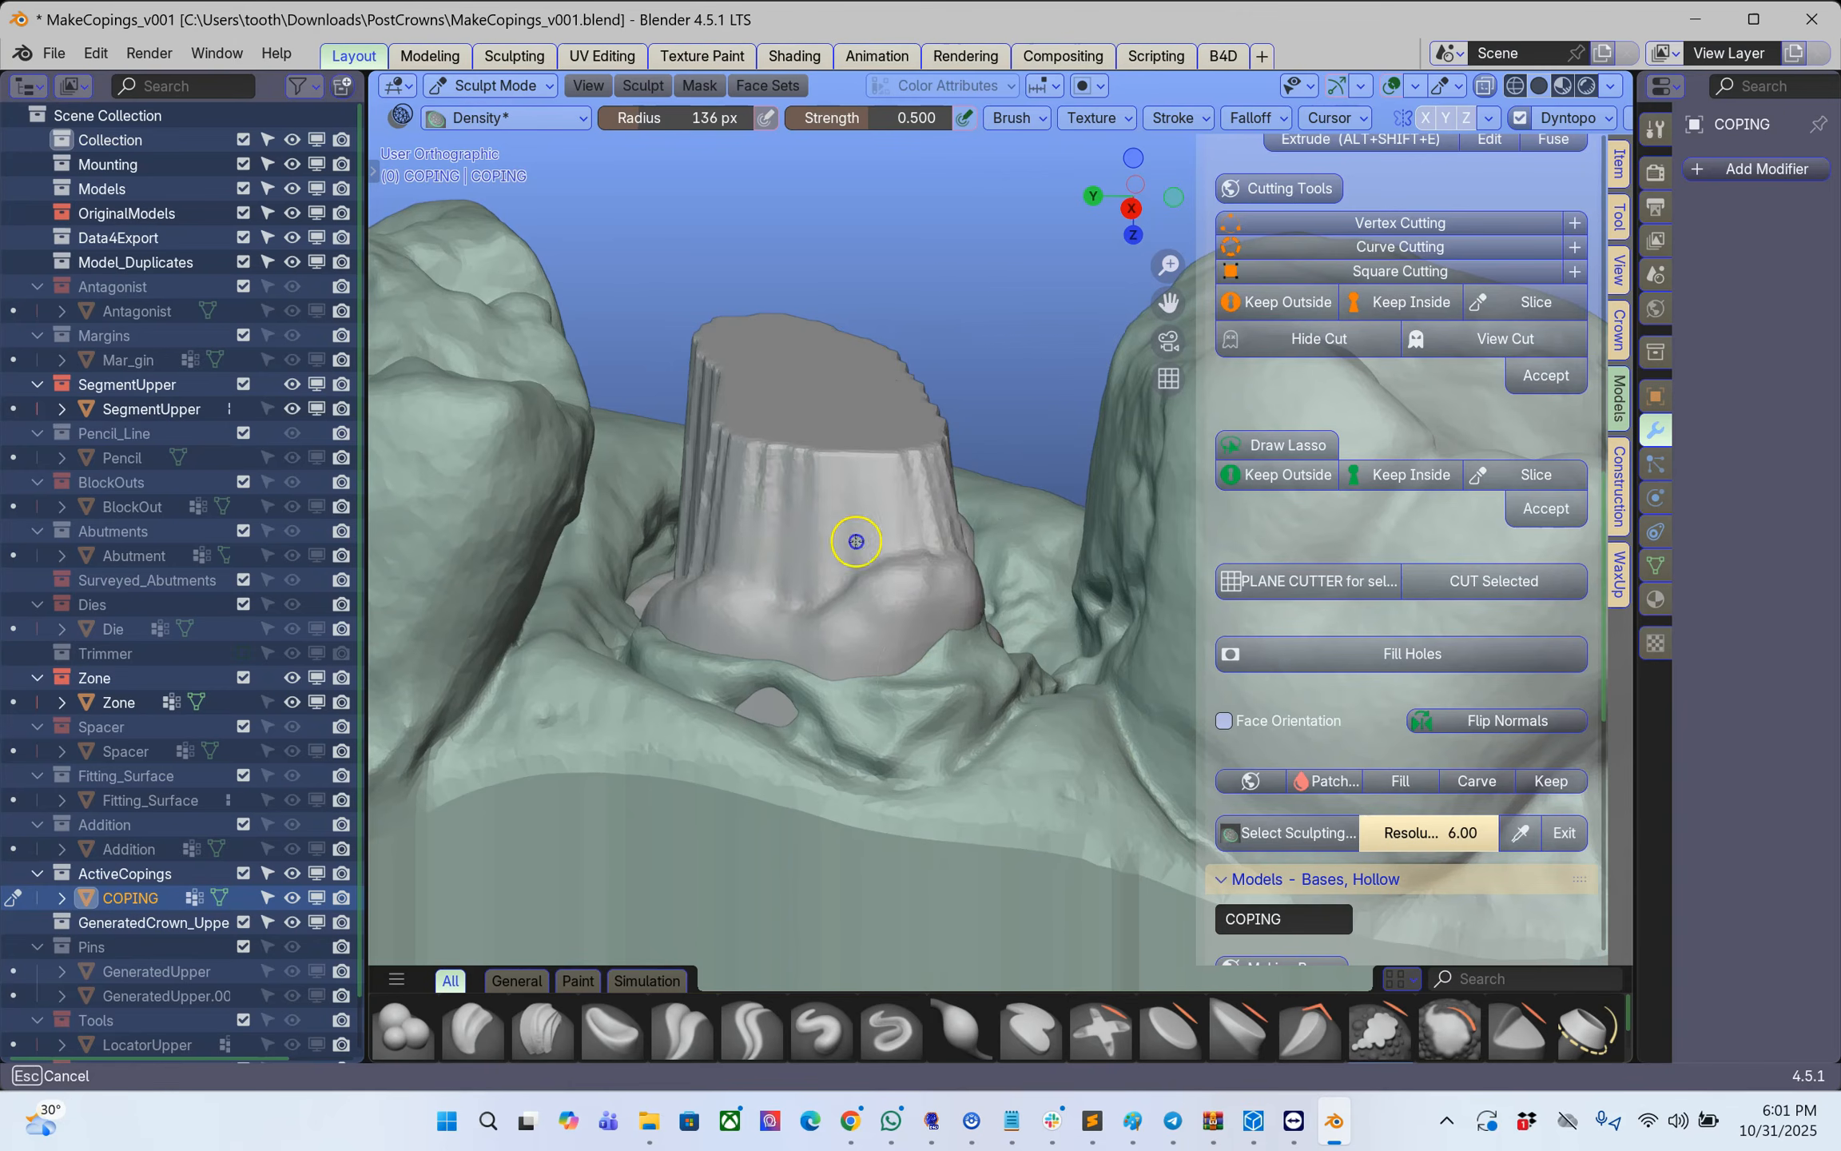
- Smooth the core's fluted walls and sharp top edge all around, and exit sculpting
middle_click_drag(870, 440, 788, 567)
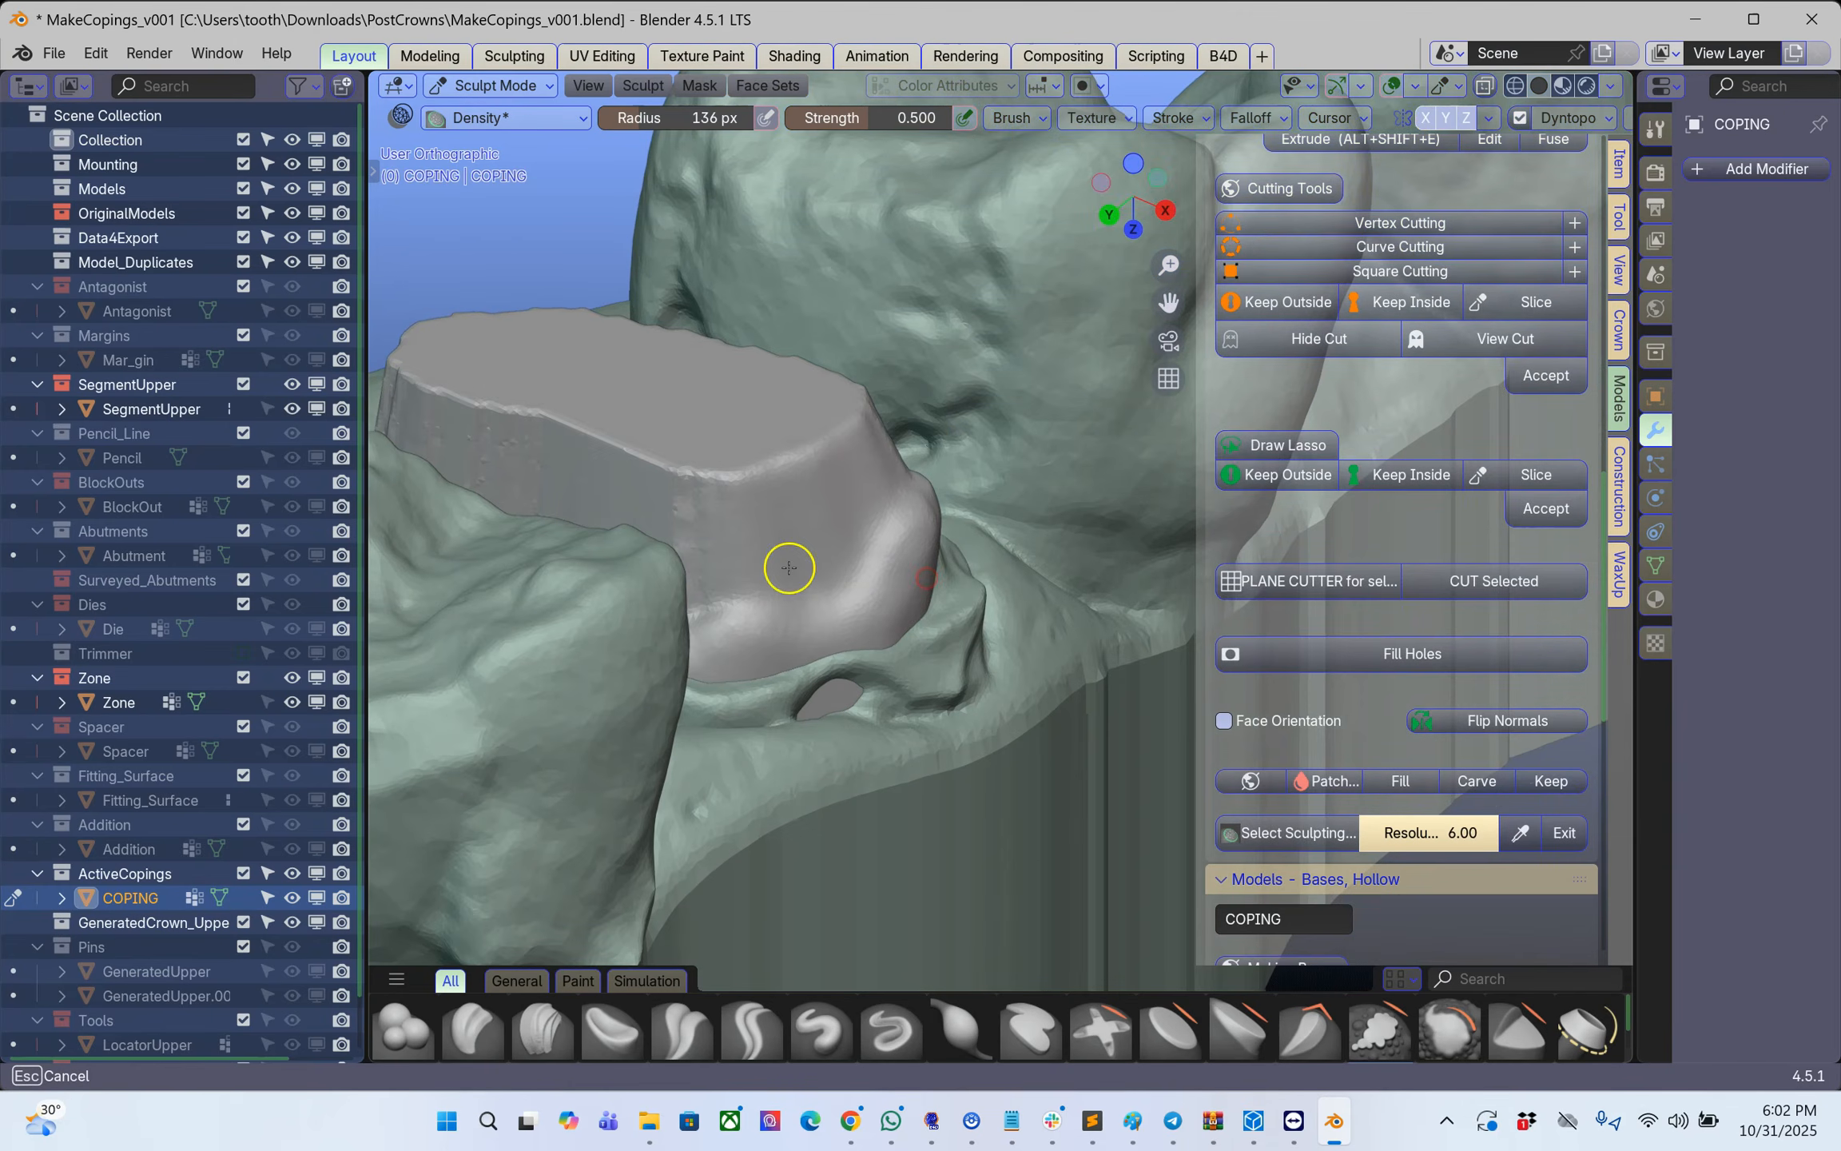
mouse_move(637, 555)
middle_mouse_down()
mouse_move(559, 563)
mouse_move(926, 624)
mouse_move(707, 547)
mouse_move(505, 637)
mouse_move(736, 629)
mouse_move(1076, 425)
mouse_move(712, 654)
mouse_move(798, 871)
mouse_move(814, 543)
middle_mouse_up()
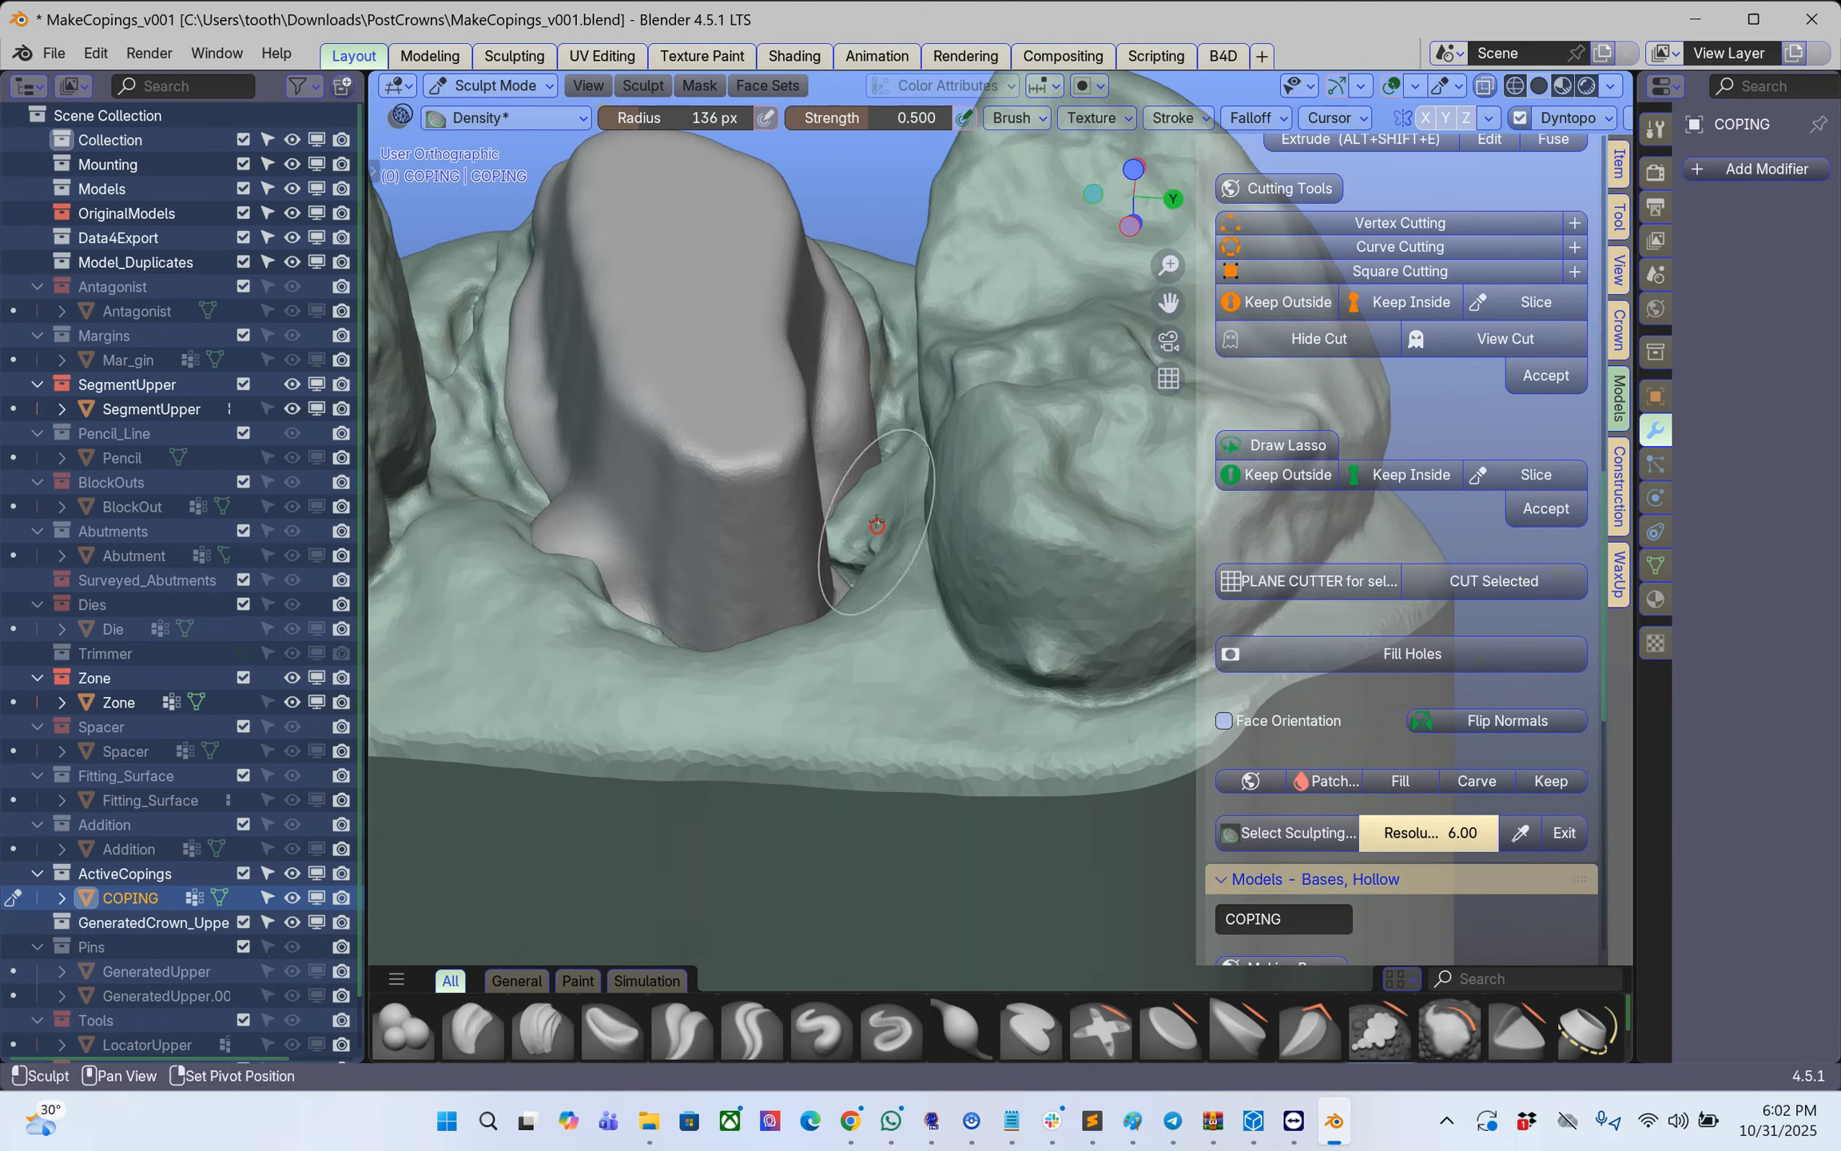
left_click(1569, 836)
- Generate the upper coping from the smoothed core
left_click(1618, 480)
scroll(1328, 752, "down", 15)
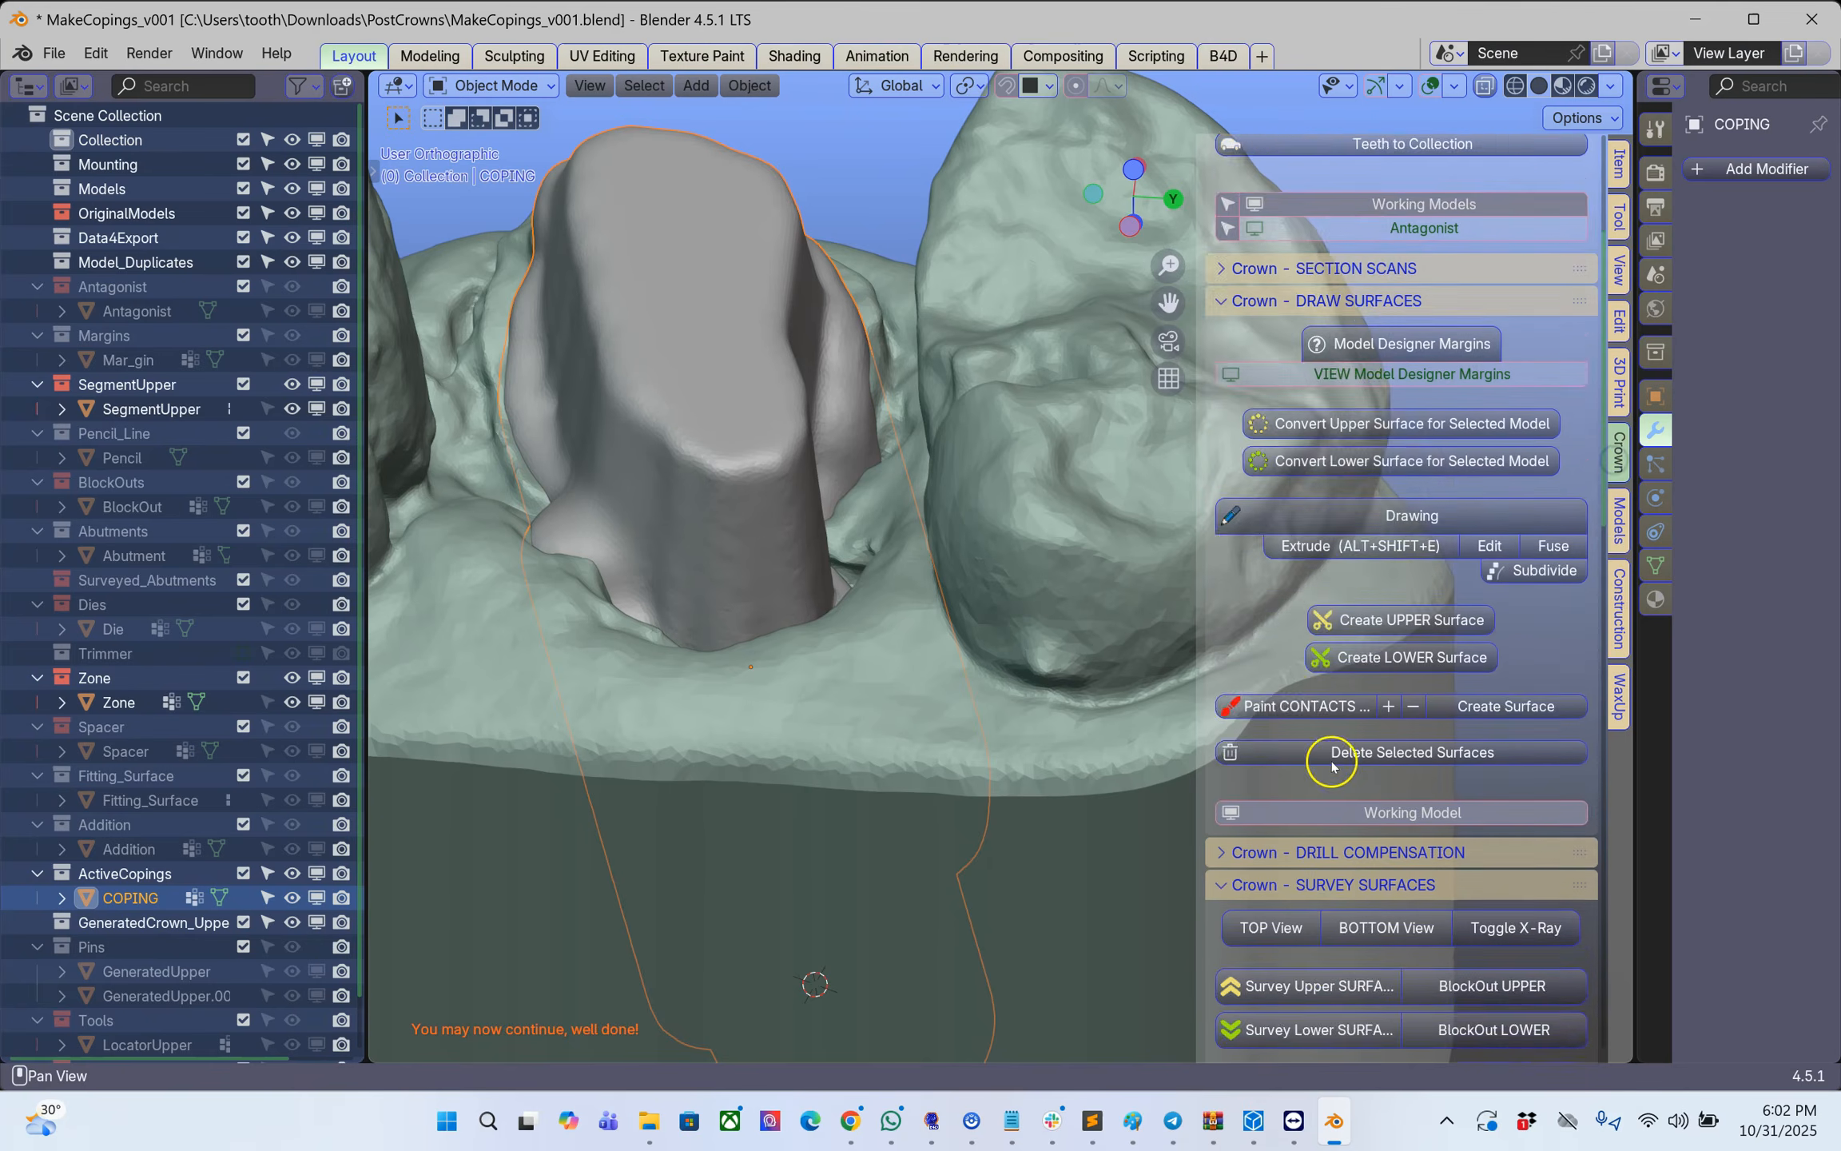
scroll(1324, 913, "down", 20)
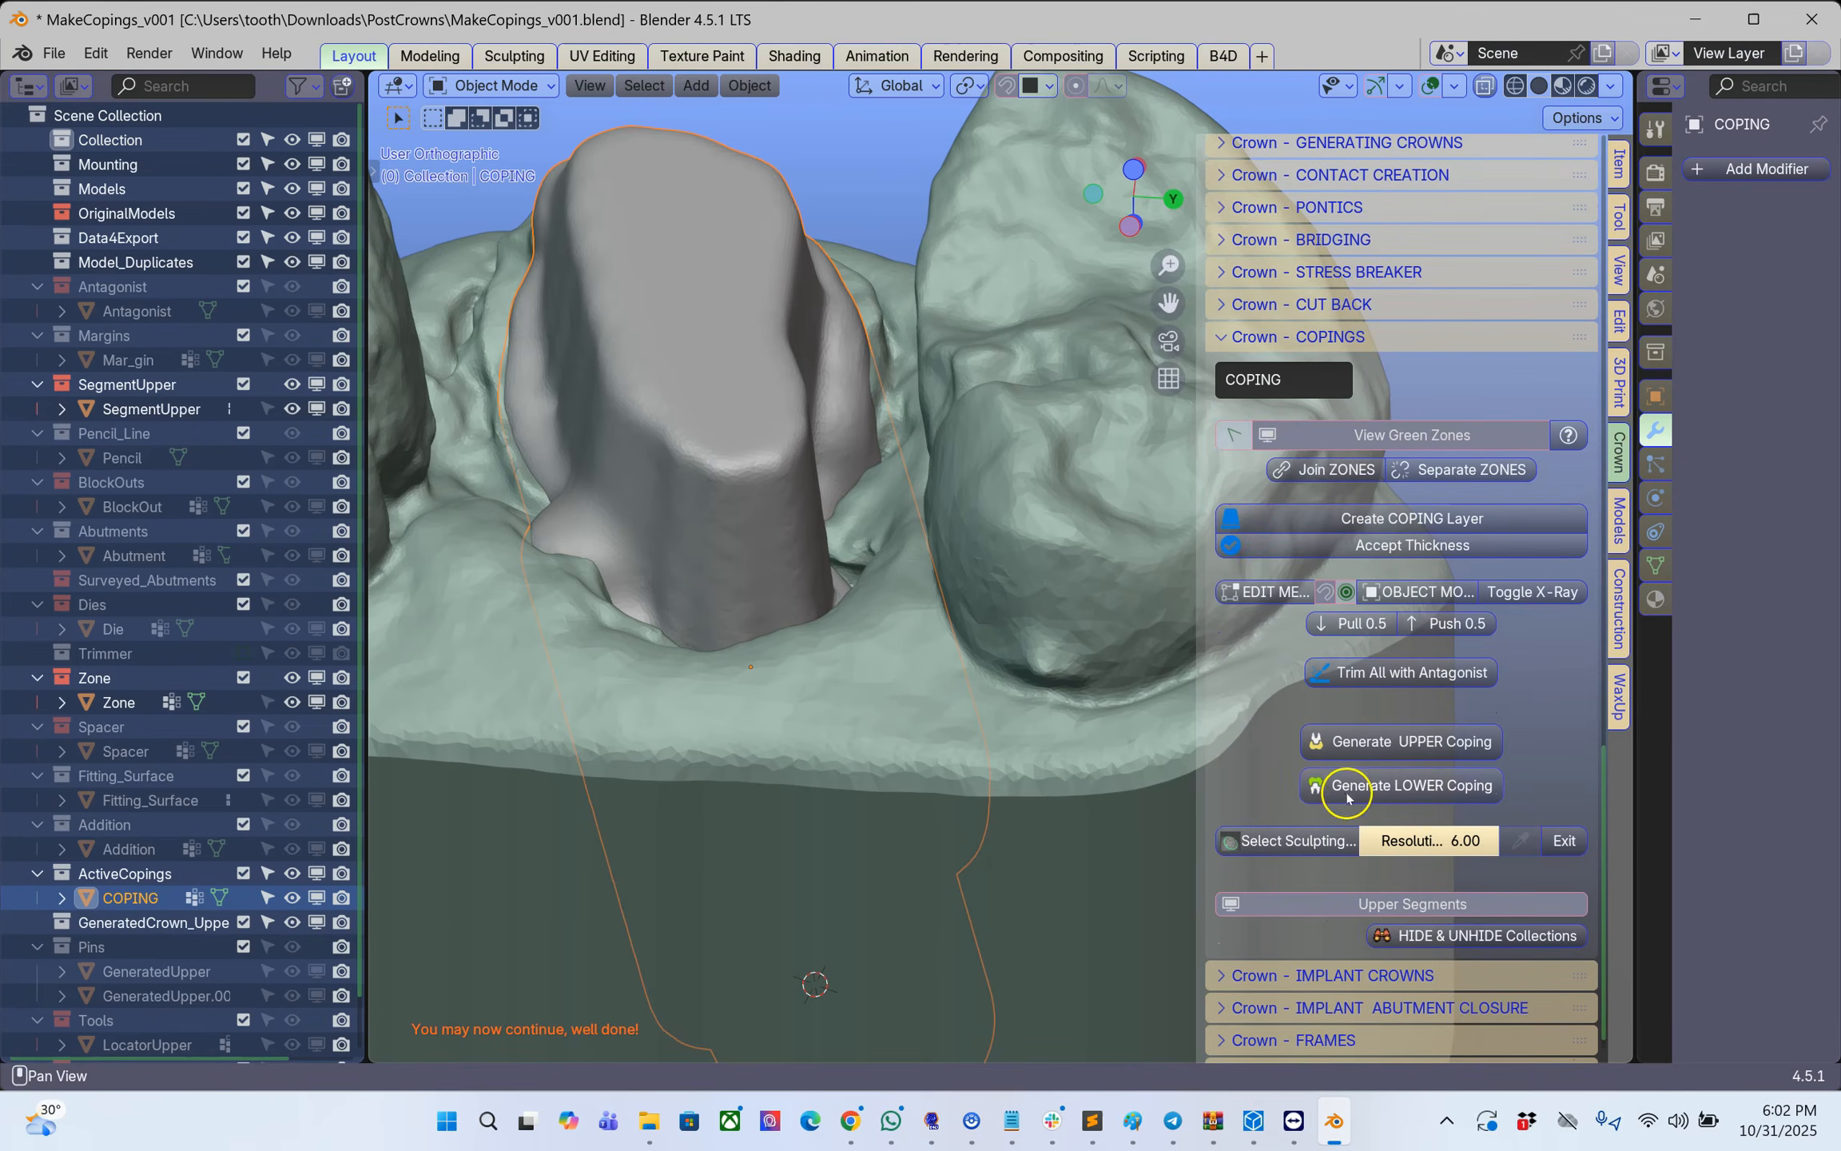
left_click(1416, 743)
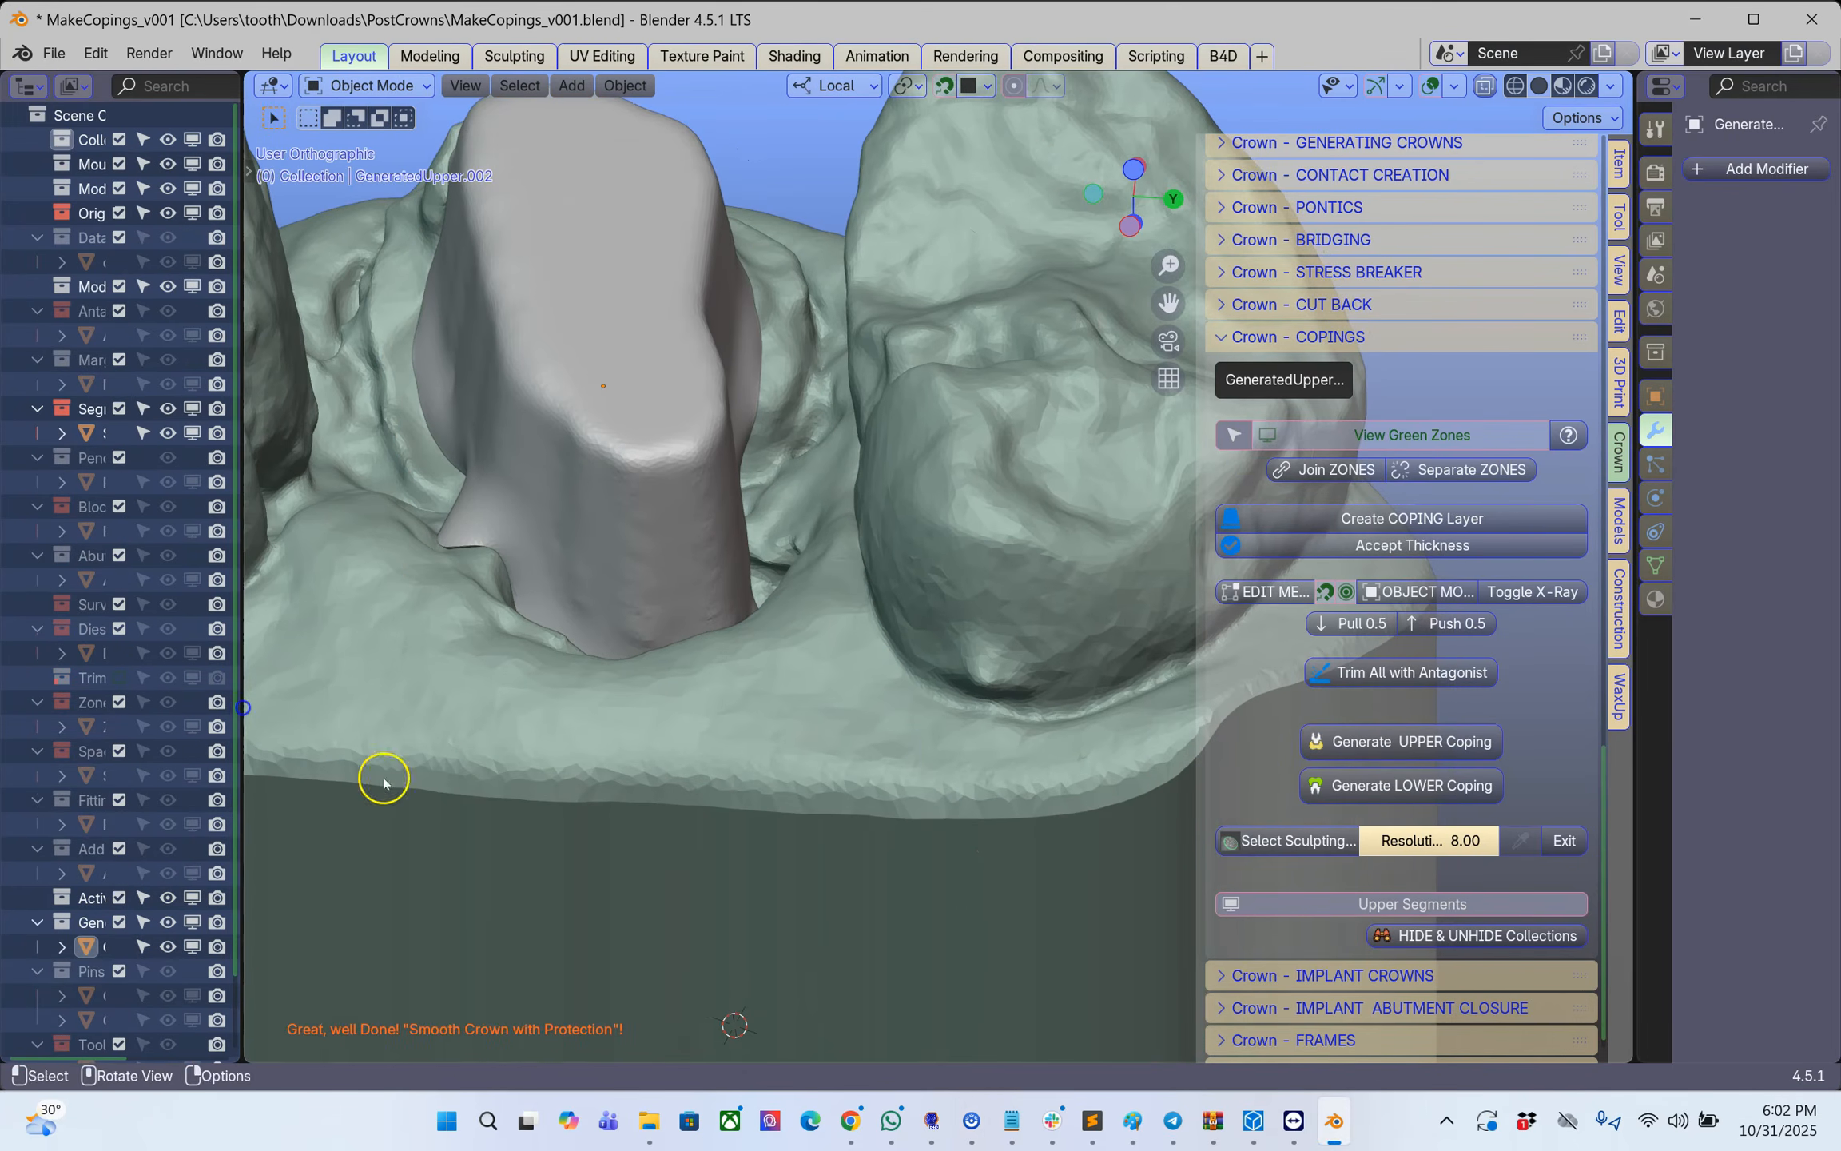
- Hide the upper segment models so that only the generated post-and-core is displayed
left_click(1411, 904)
middle_click_drag(867, 737, 1003, 728)
middle_click_drag(813, 663, 848, 478)
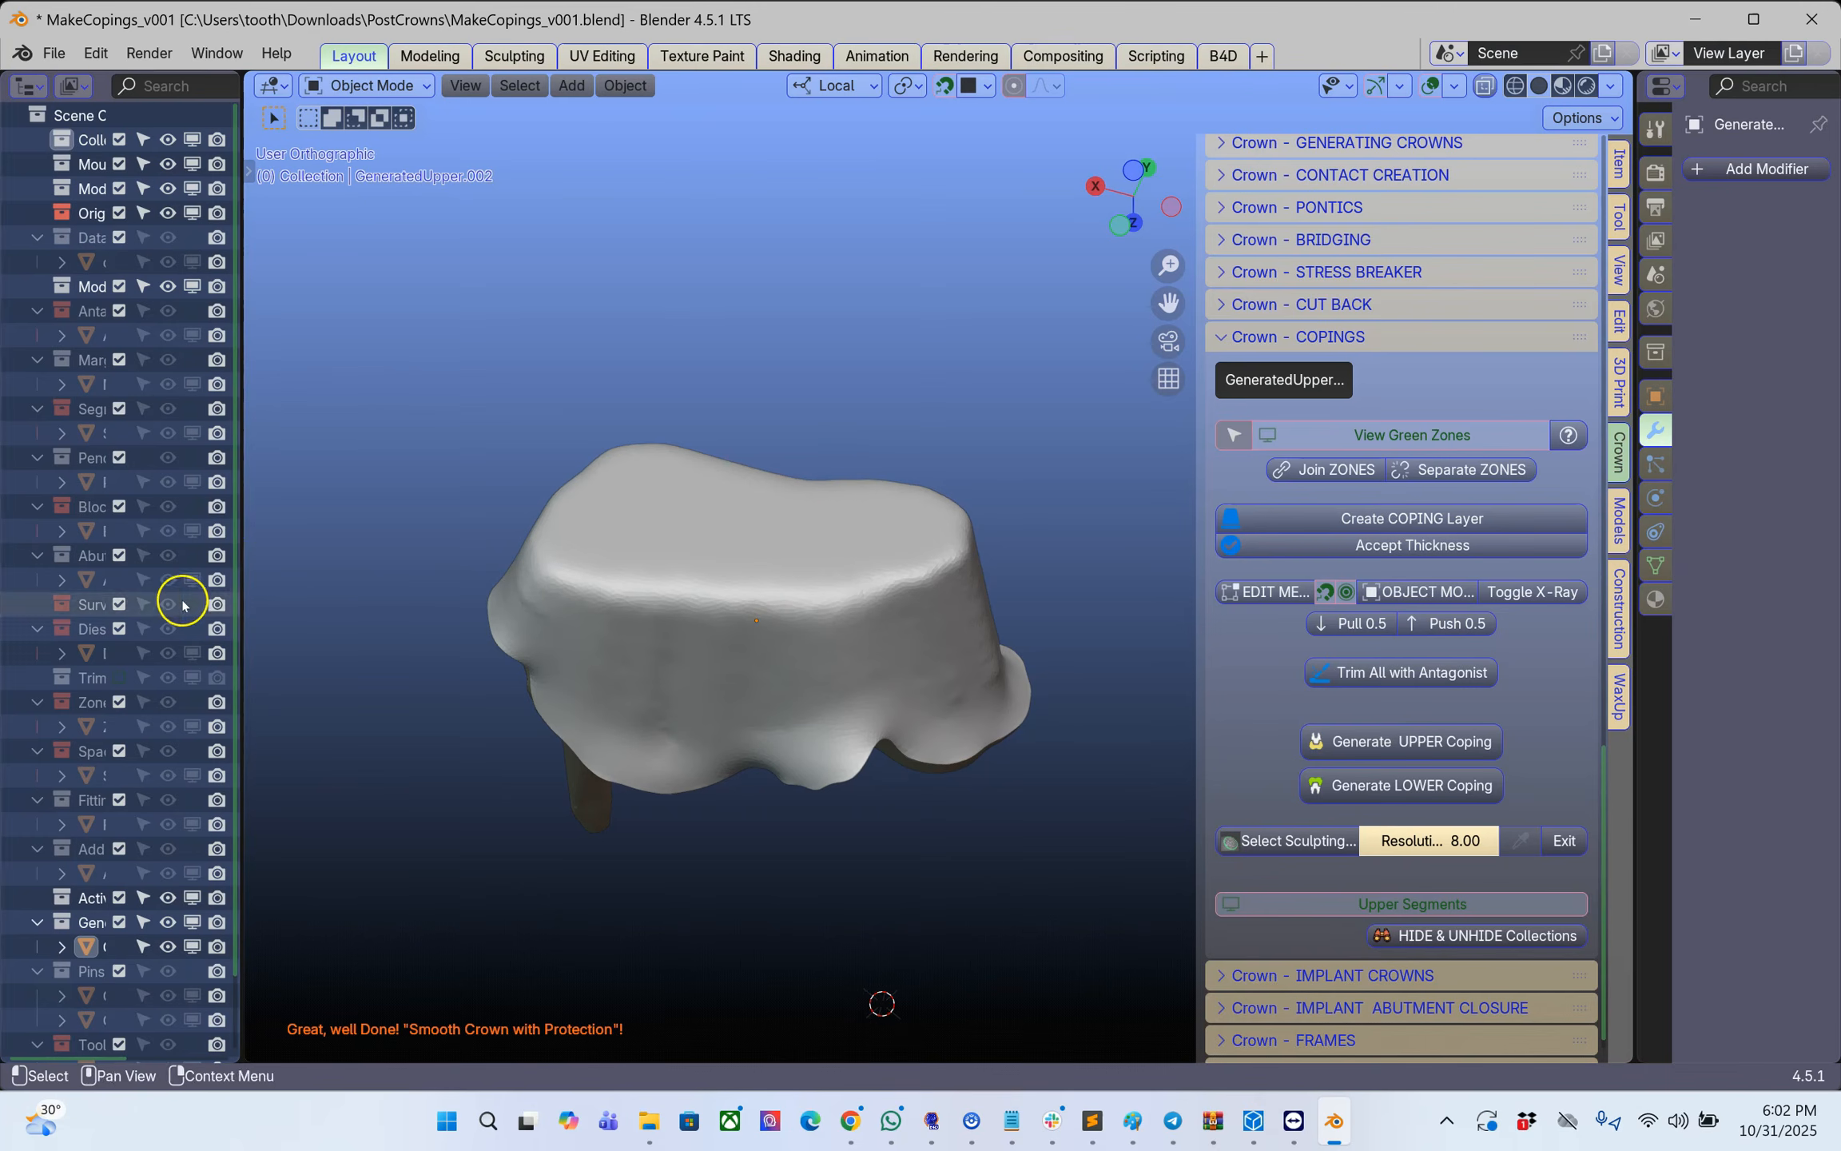
- Widen the Outliner, show the Pins collection in the viewport, and narrow the Outliner again
left_click_drag(240, 512, 484, 535)
scroll(423, 680, "down", 2)
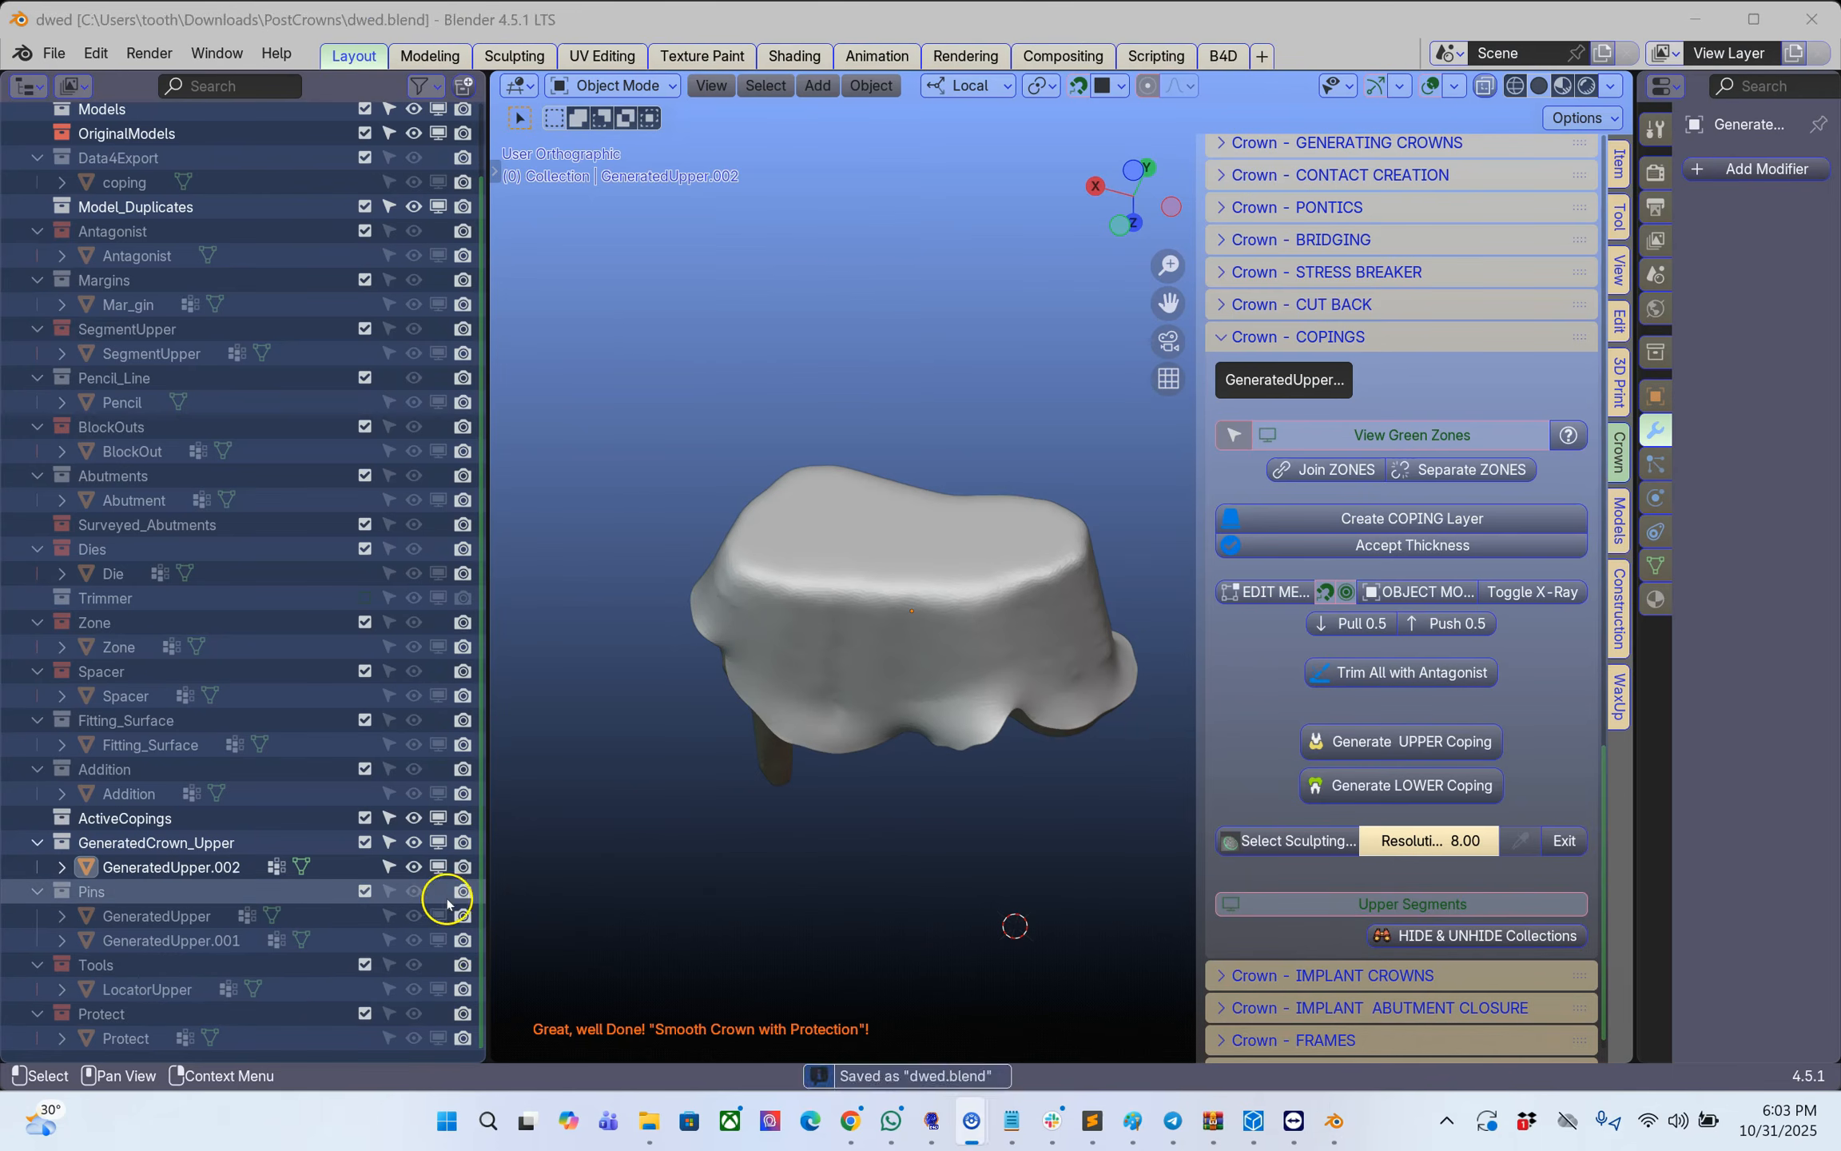
left_click(438, 892)
middle_click_drag(900, 832, 811, 812)
left_click_drag(489, 573, 309, 582)
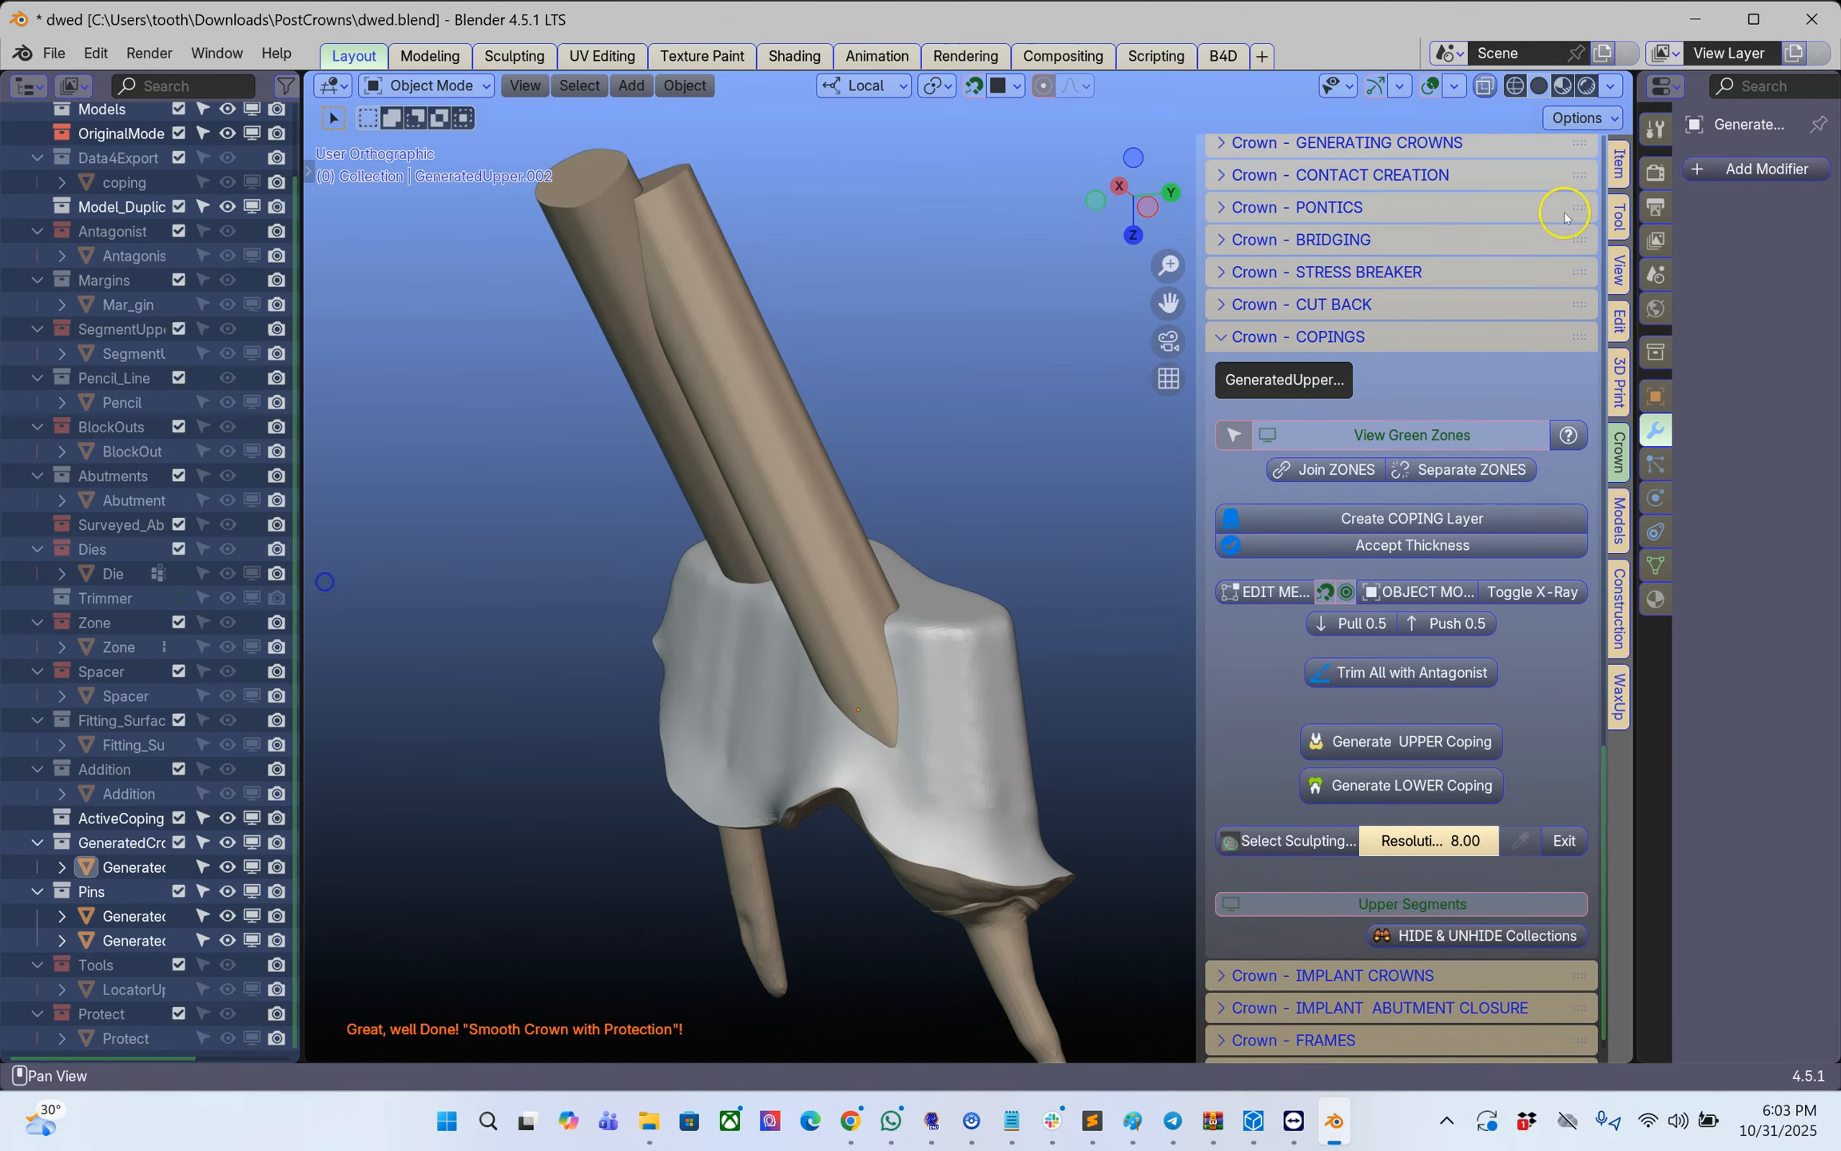
- Narrow the Properties area and open the Inserts Cutting Tool section of the Models tools
left_click_drag(1629, 78, 1691, 119)
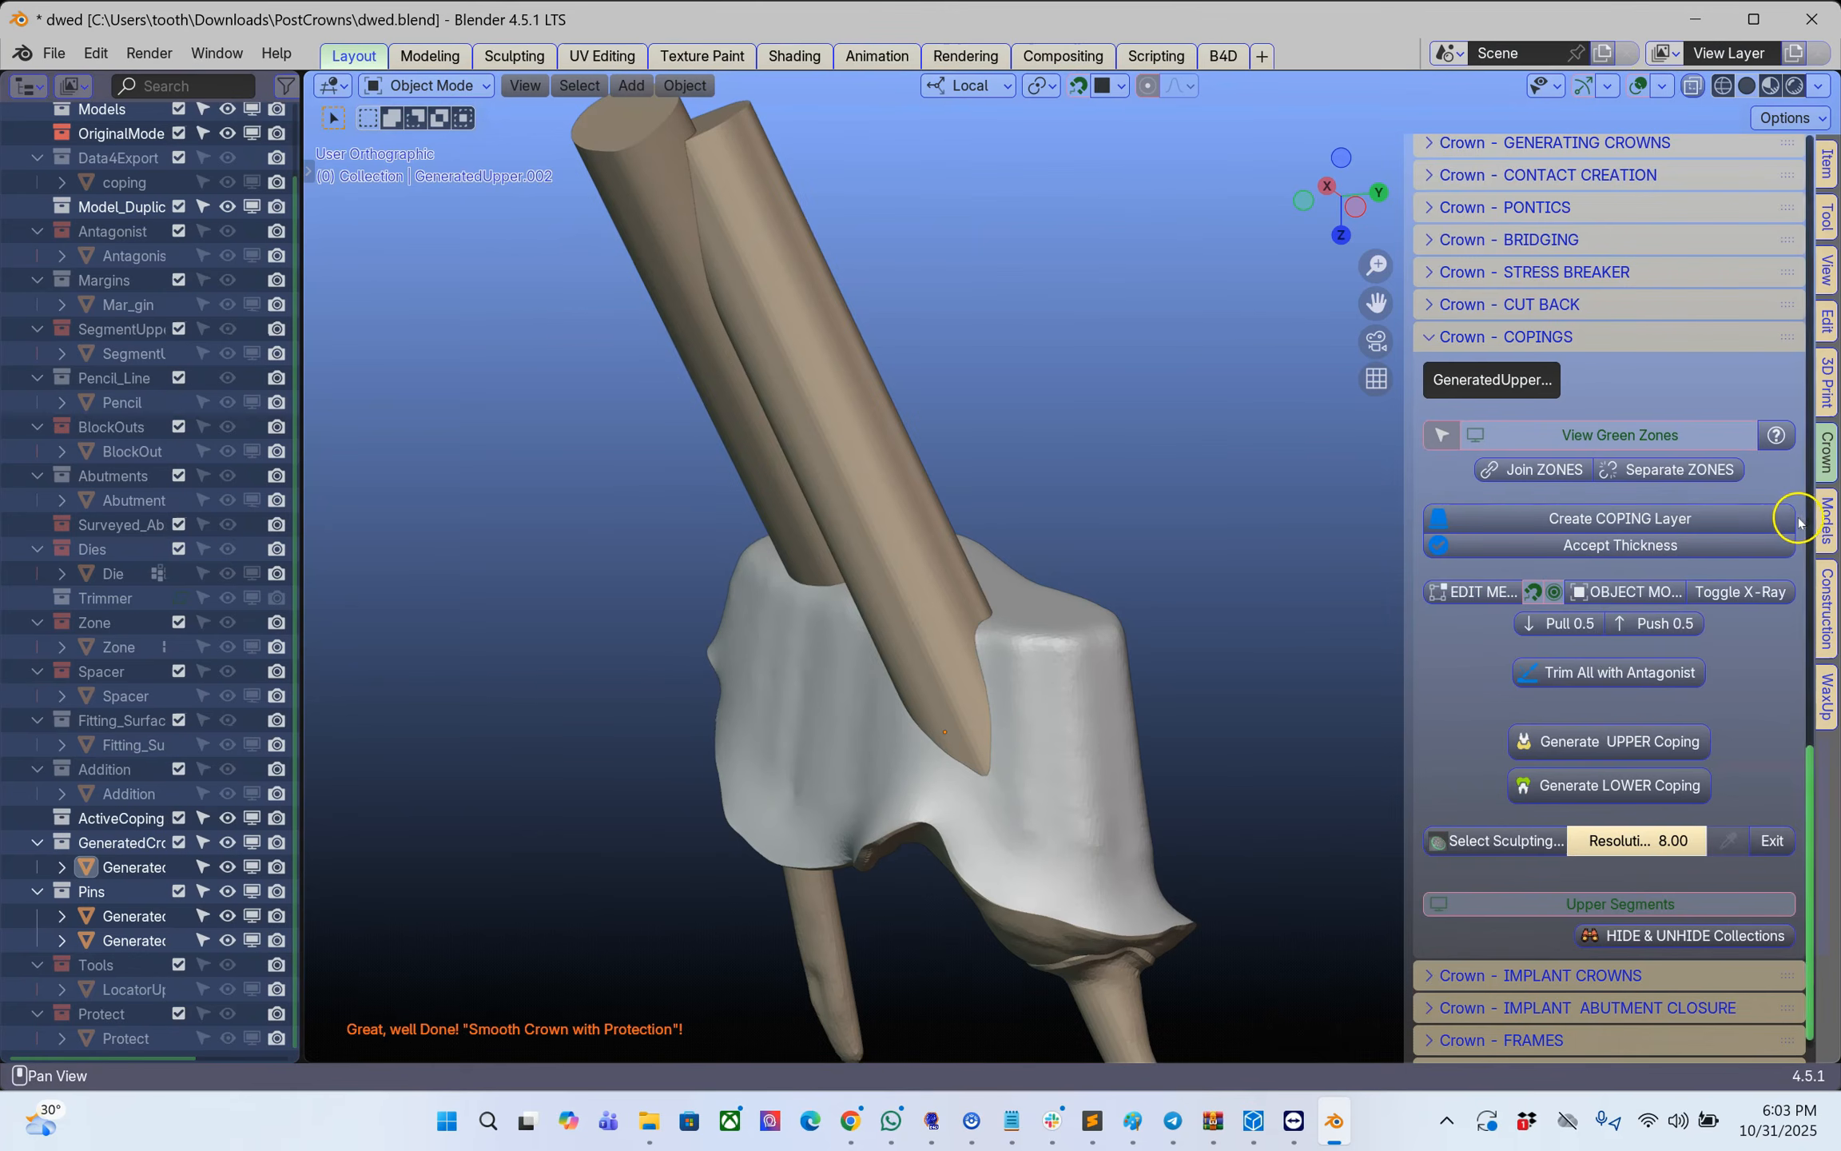
left_click(1827, 520)
scroll(1613, 823, "down", 20)
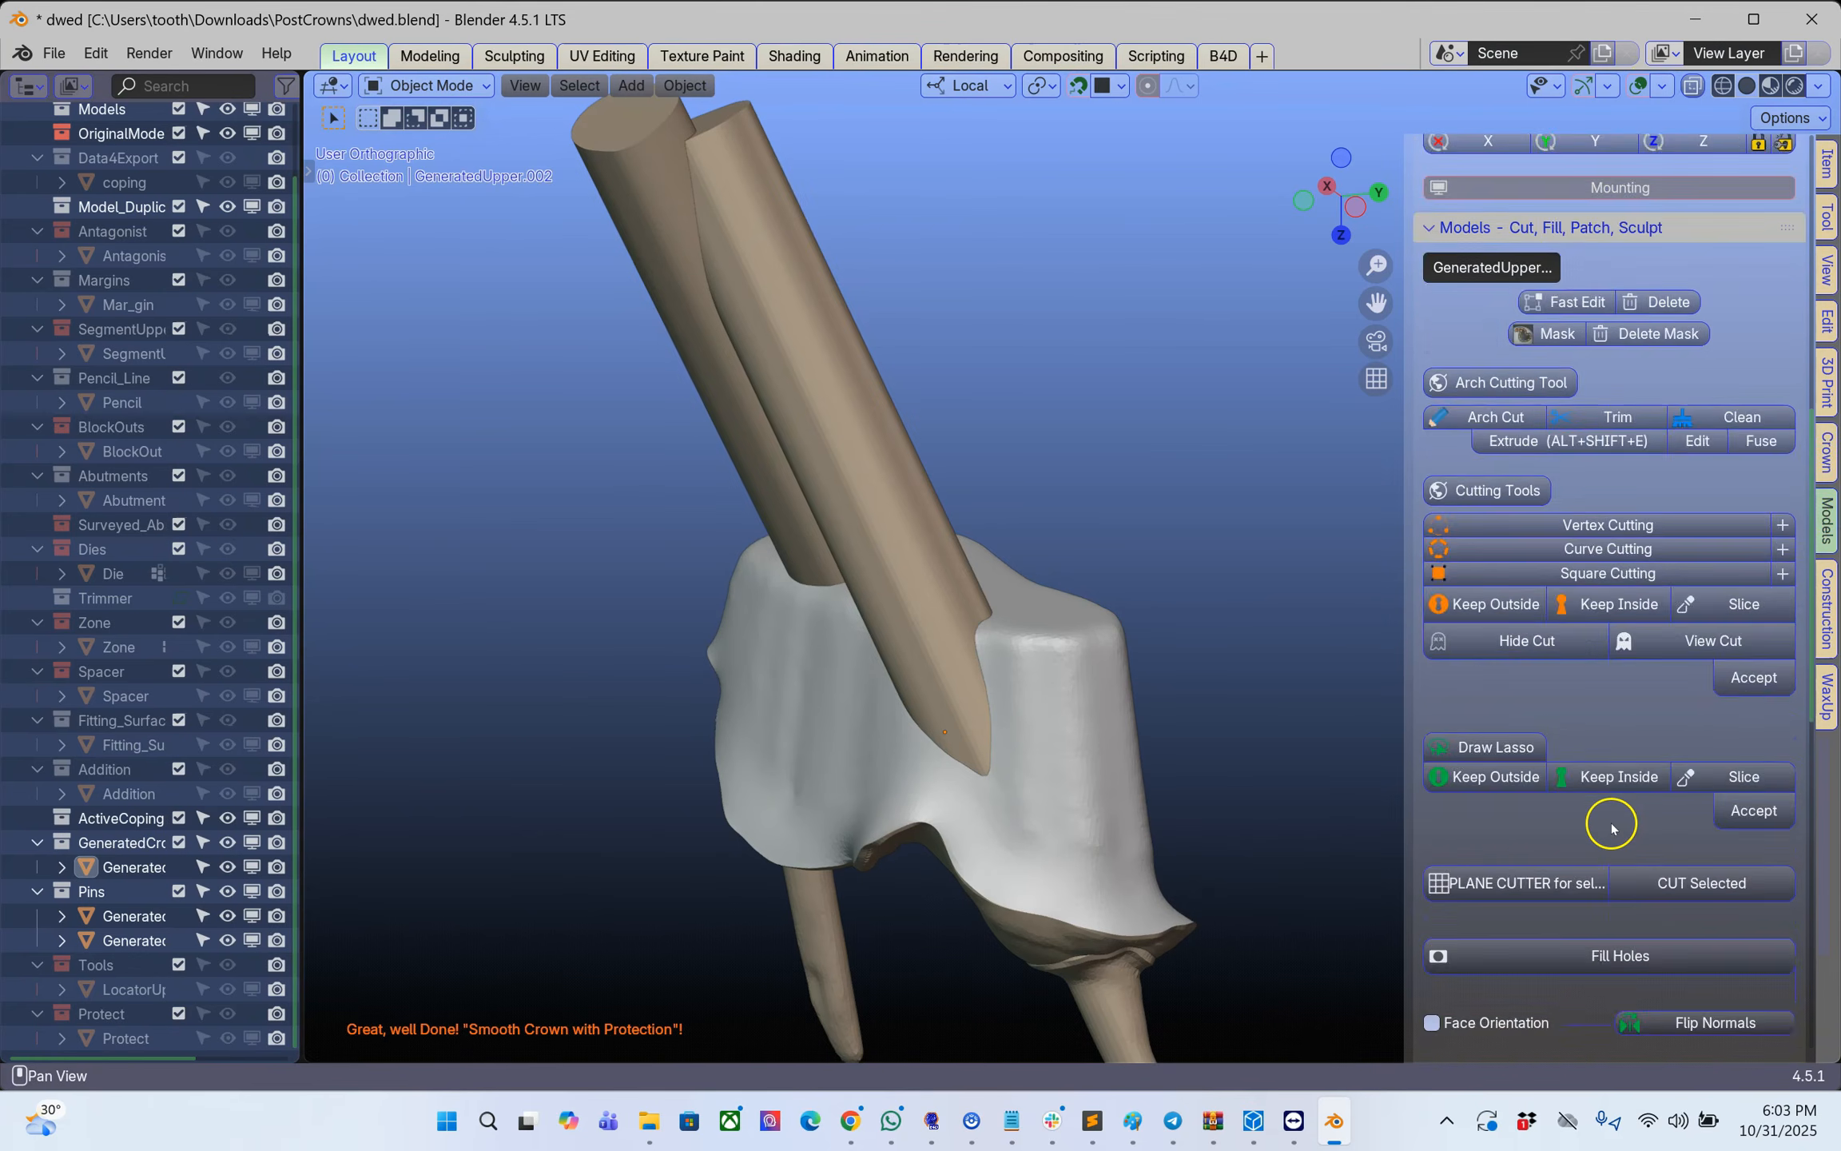
scroll(1612, 828, "down", 12)
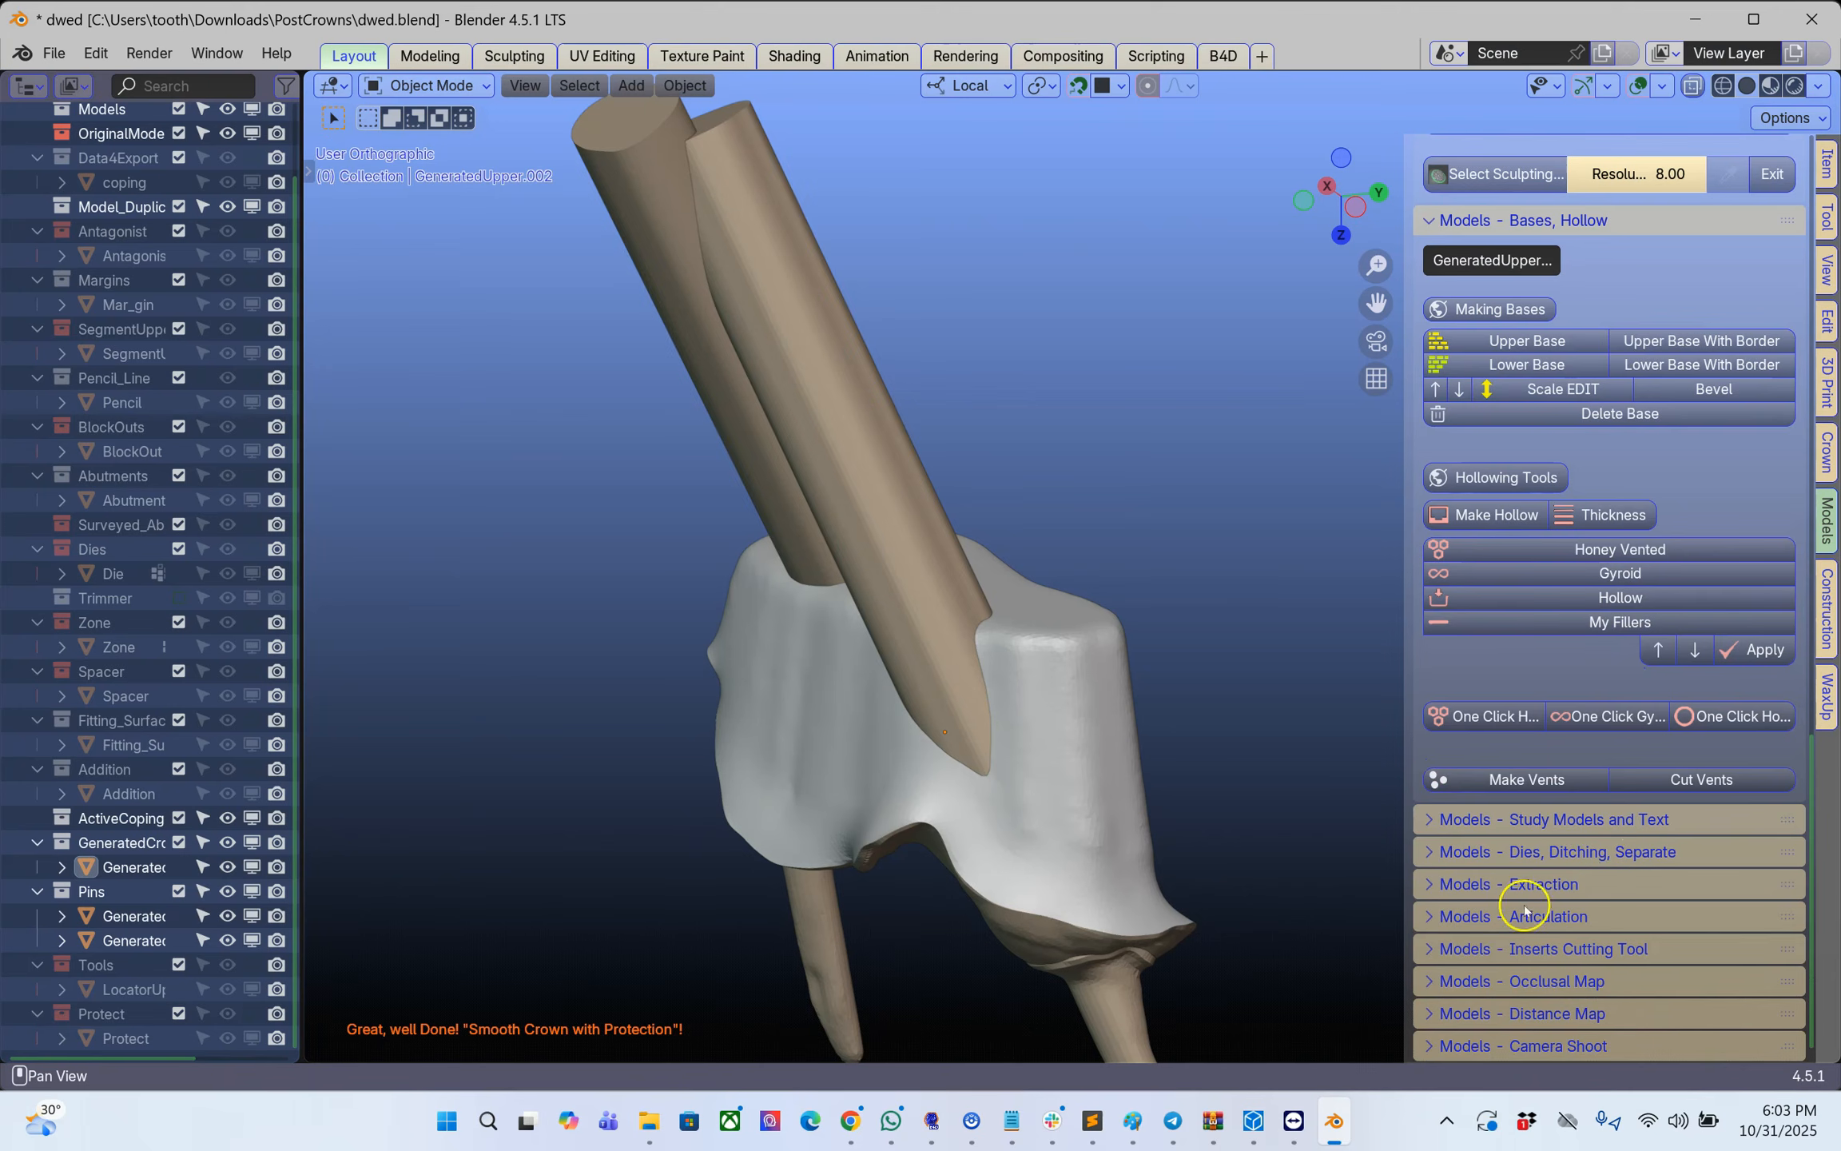
left_click(1527, 948)
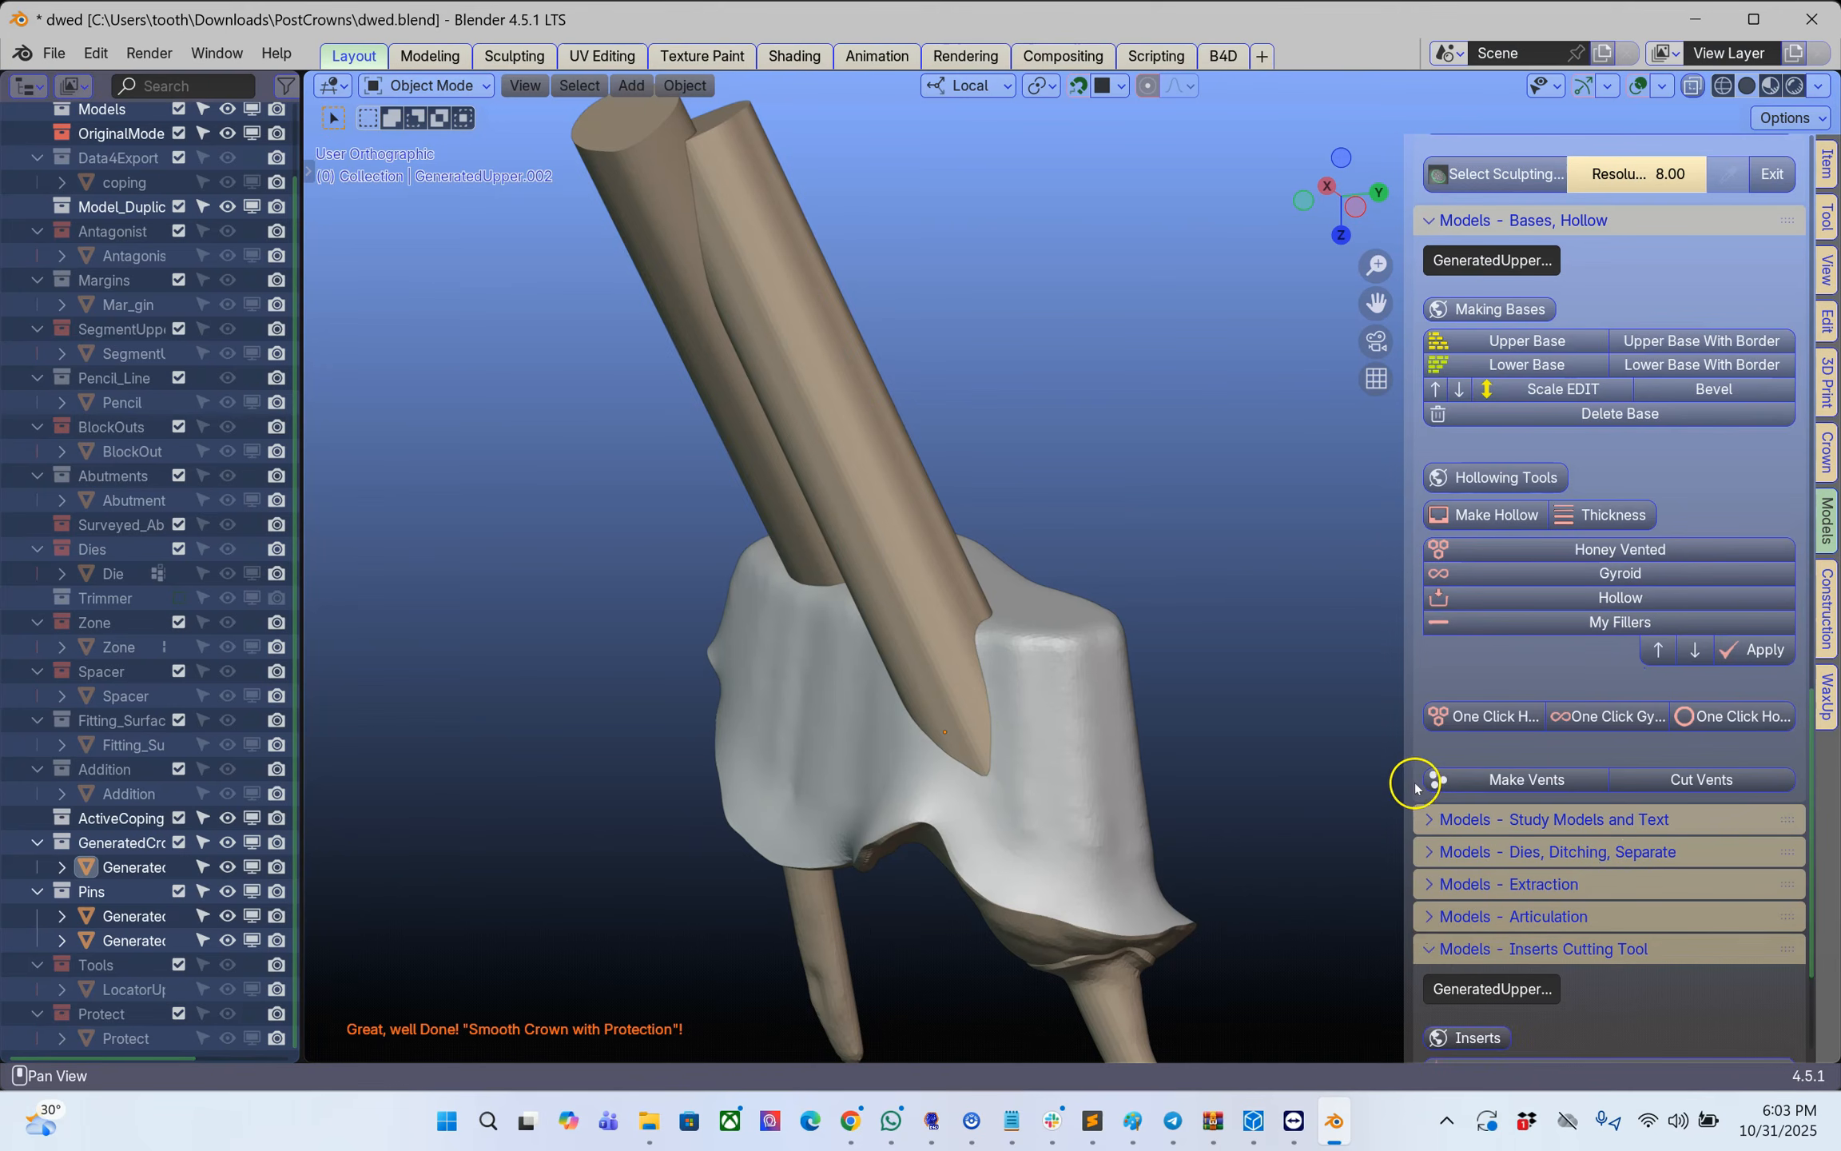
- Widen the sidebar, select the generated core and name it as the object being cut
left_click_drag(1404, 774, 1327, 772)
left_click(1072, 760)
middle_click_drag(1073, 760, 991, 646, "shift")
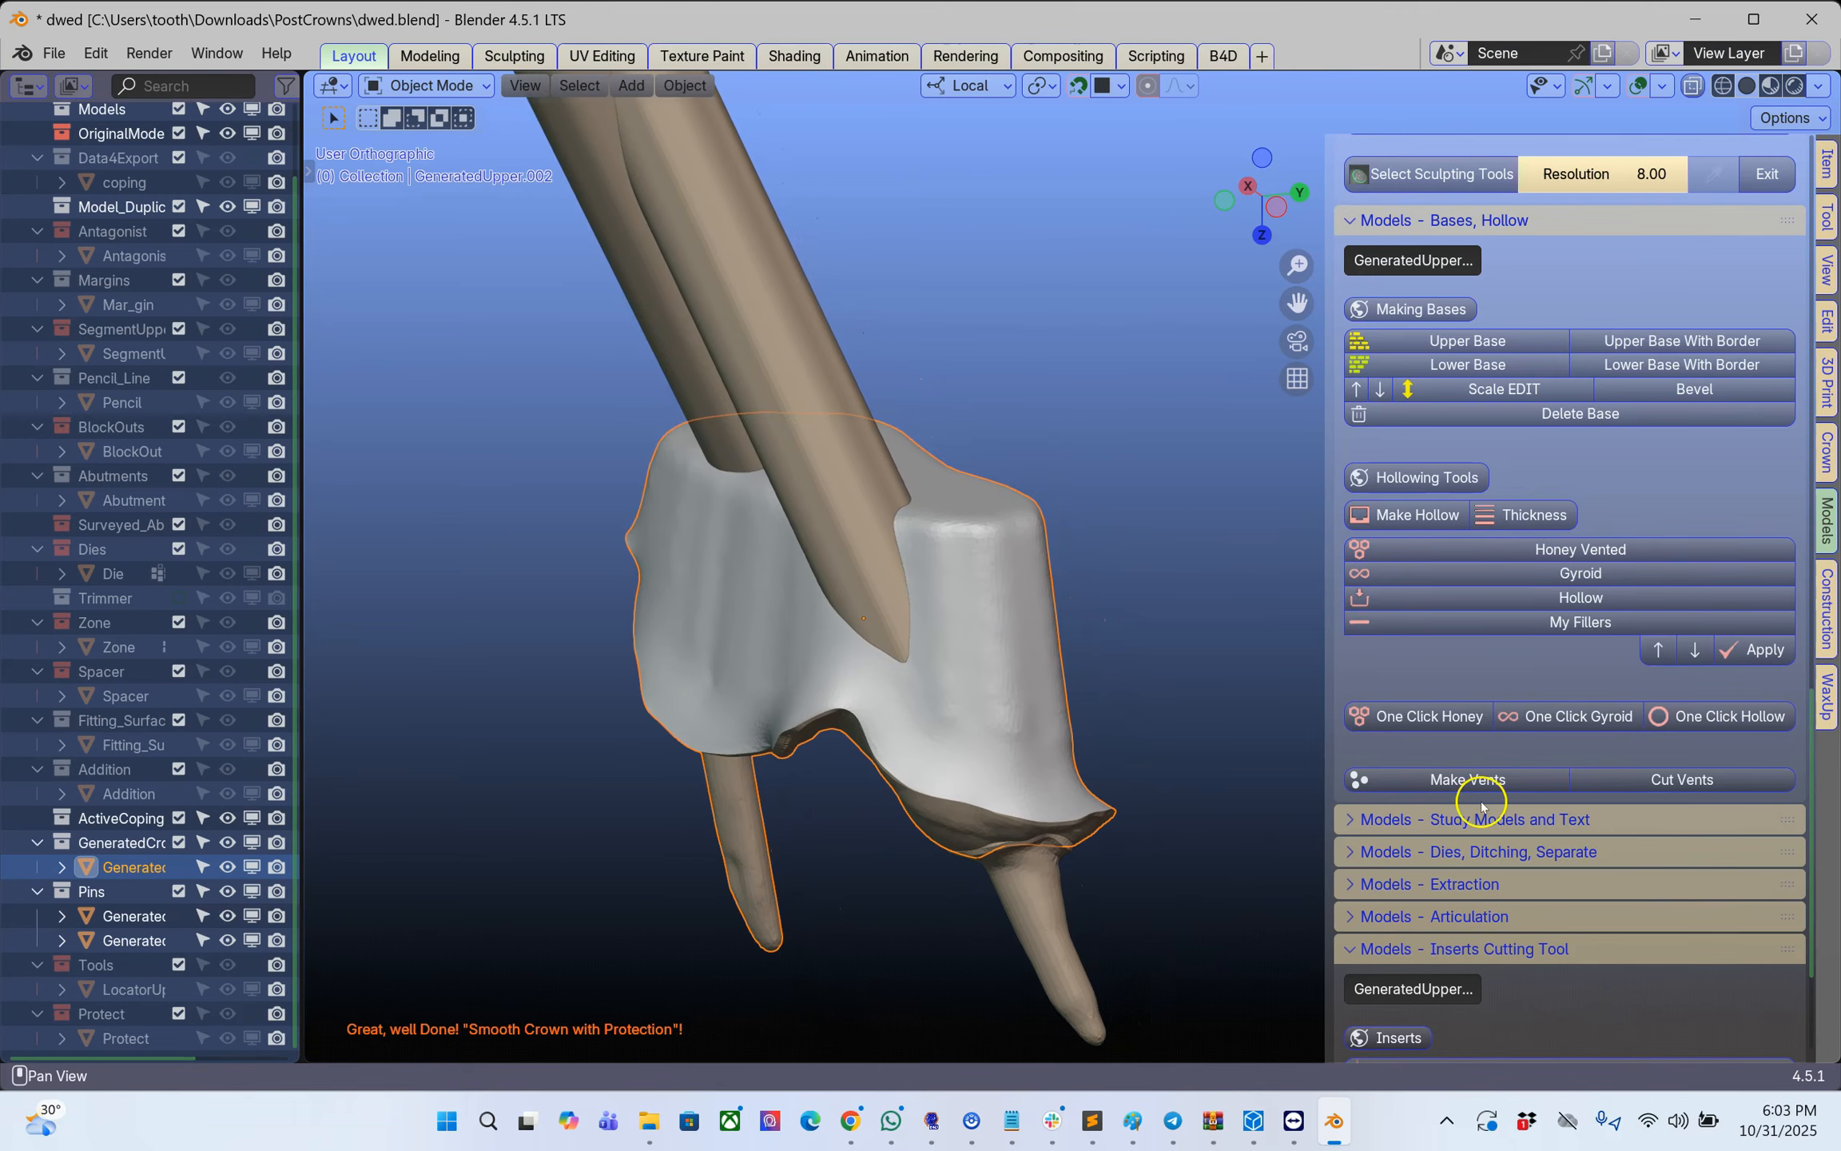
scroll(1462, 900, "down", 5)
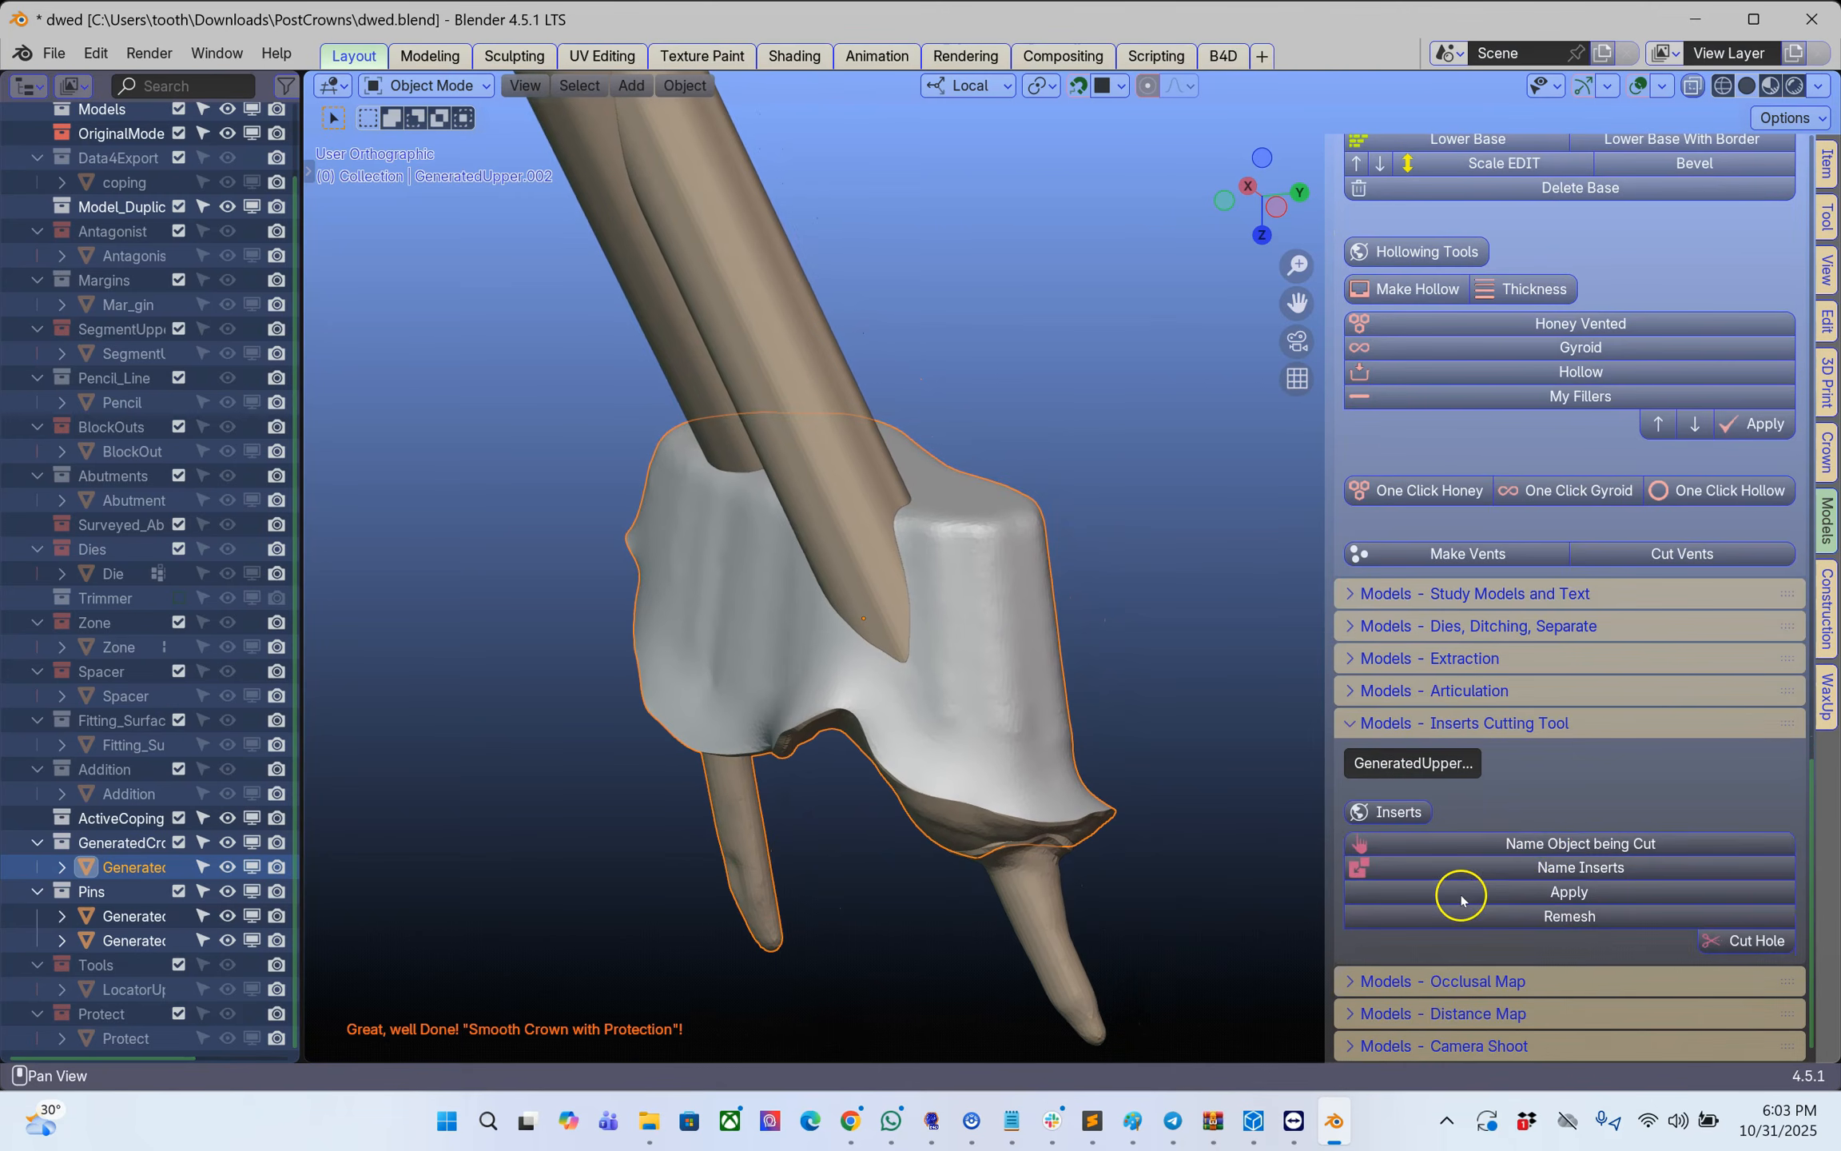
left_click(1538, 845)
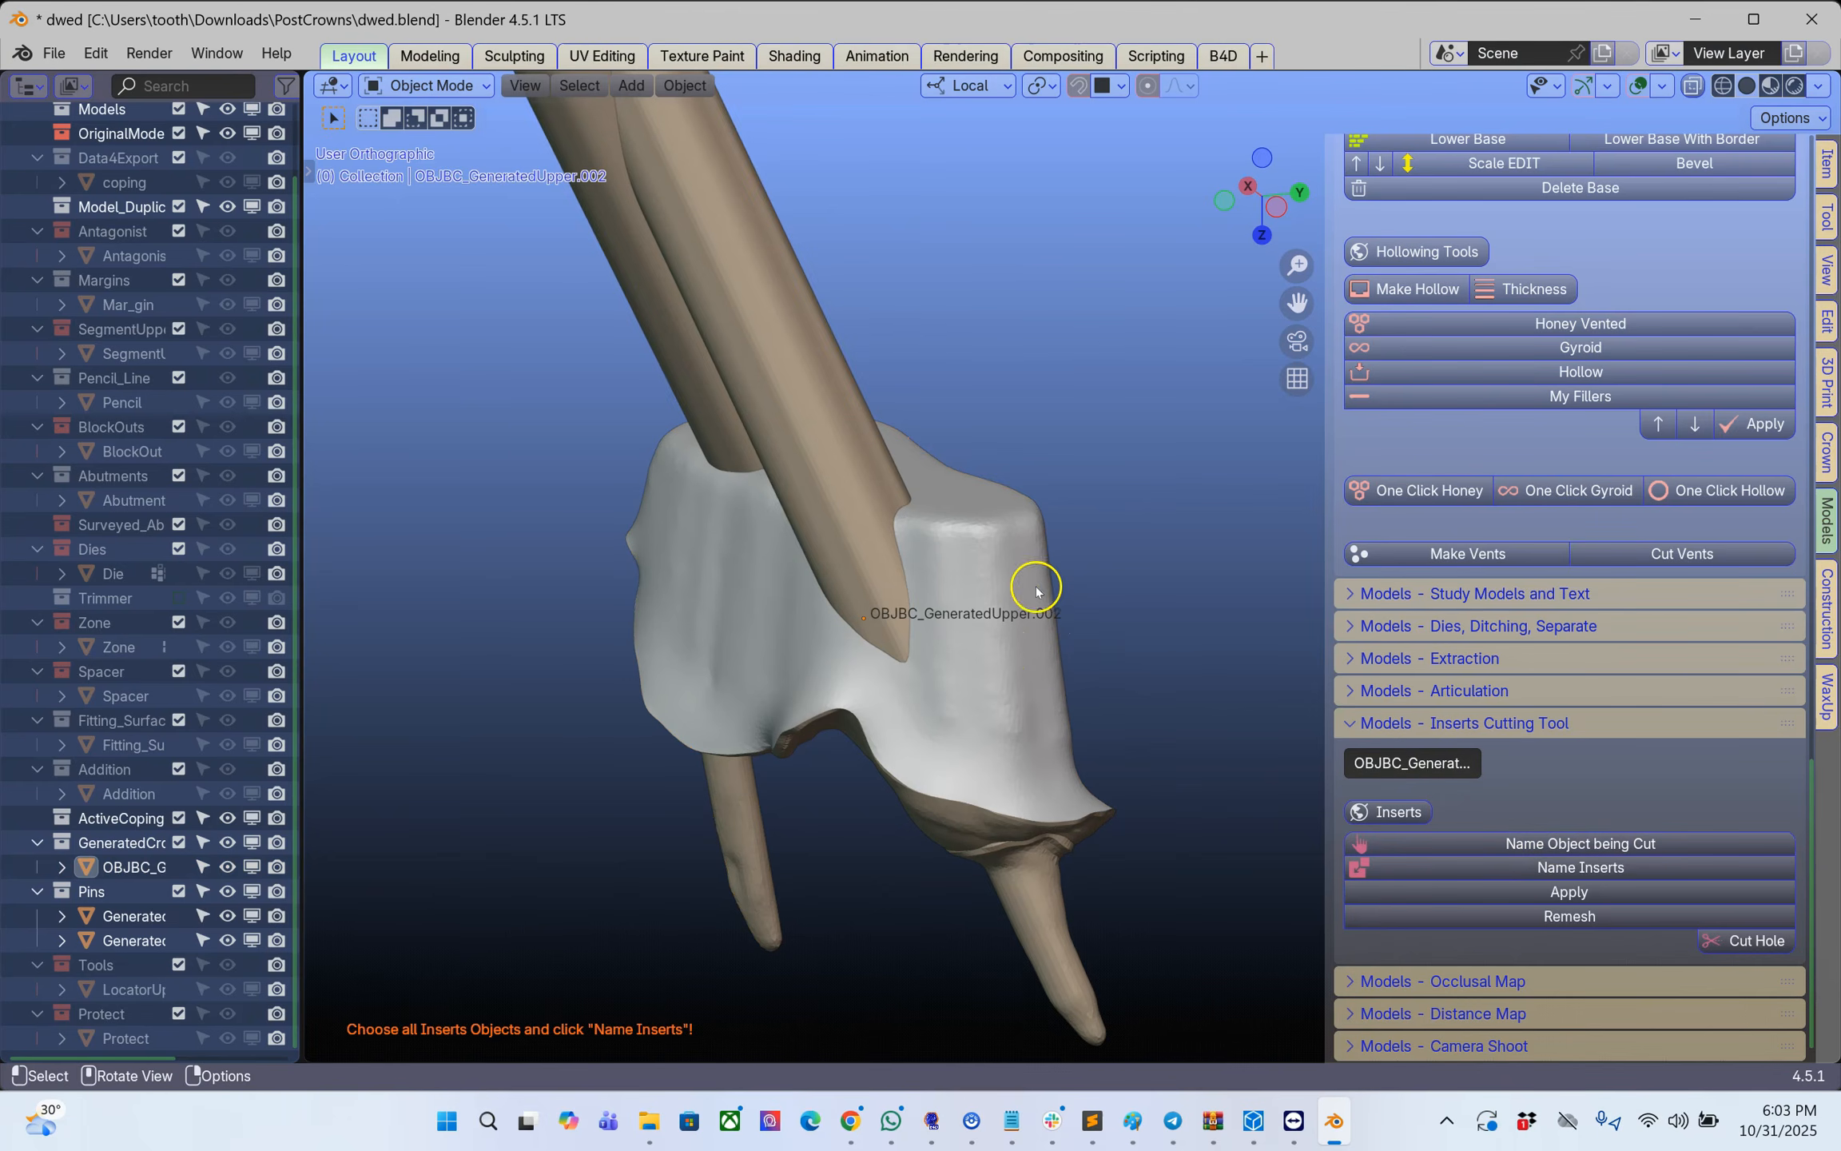
- Select both long pins and name them as the inserts for the cut
left_click(831, 421)
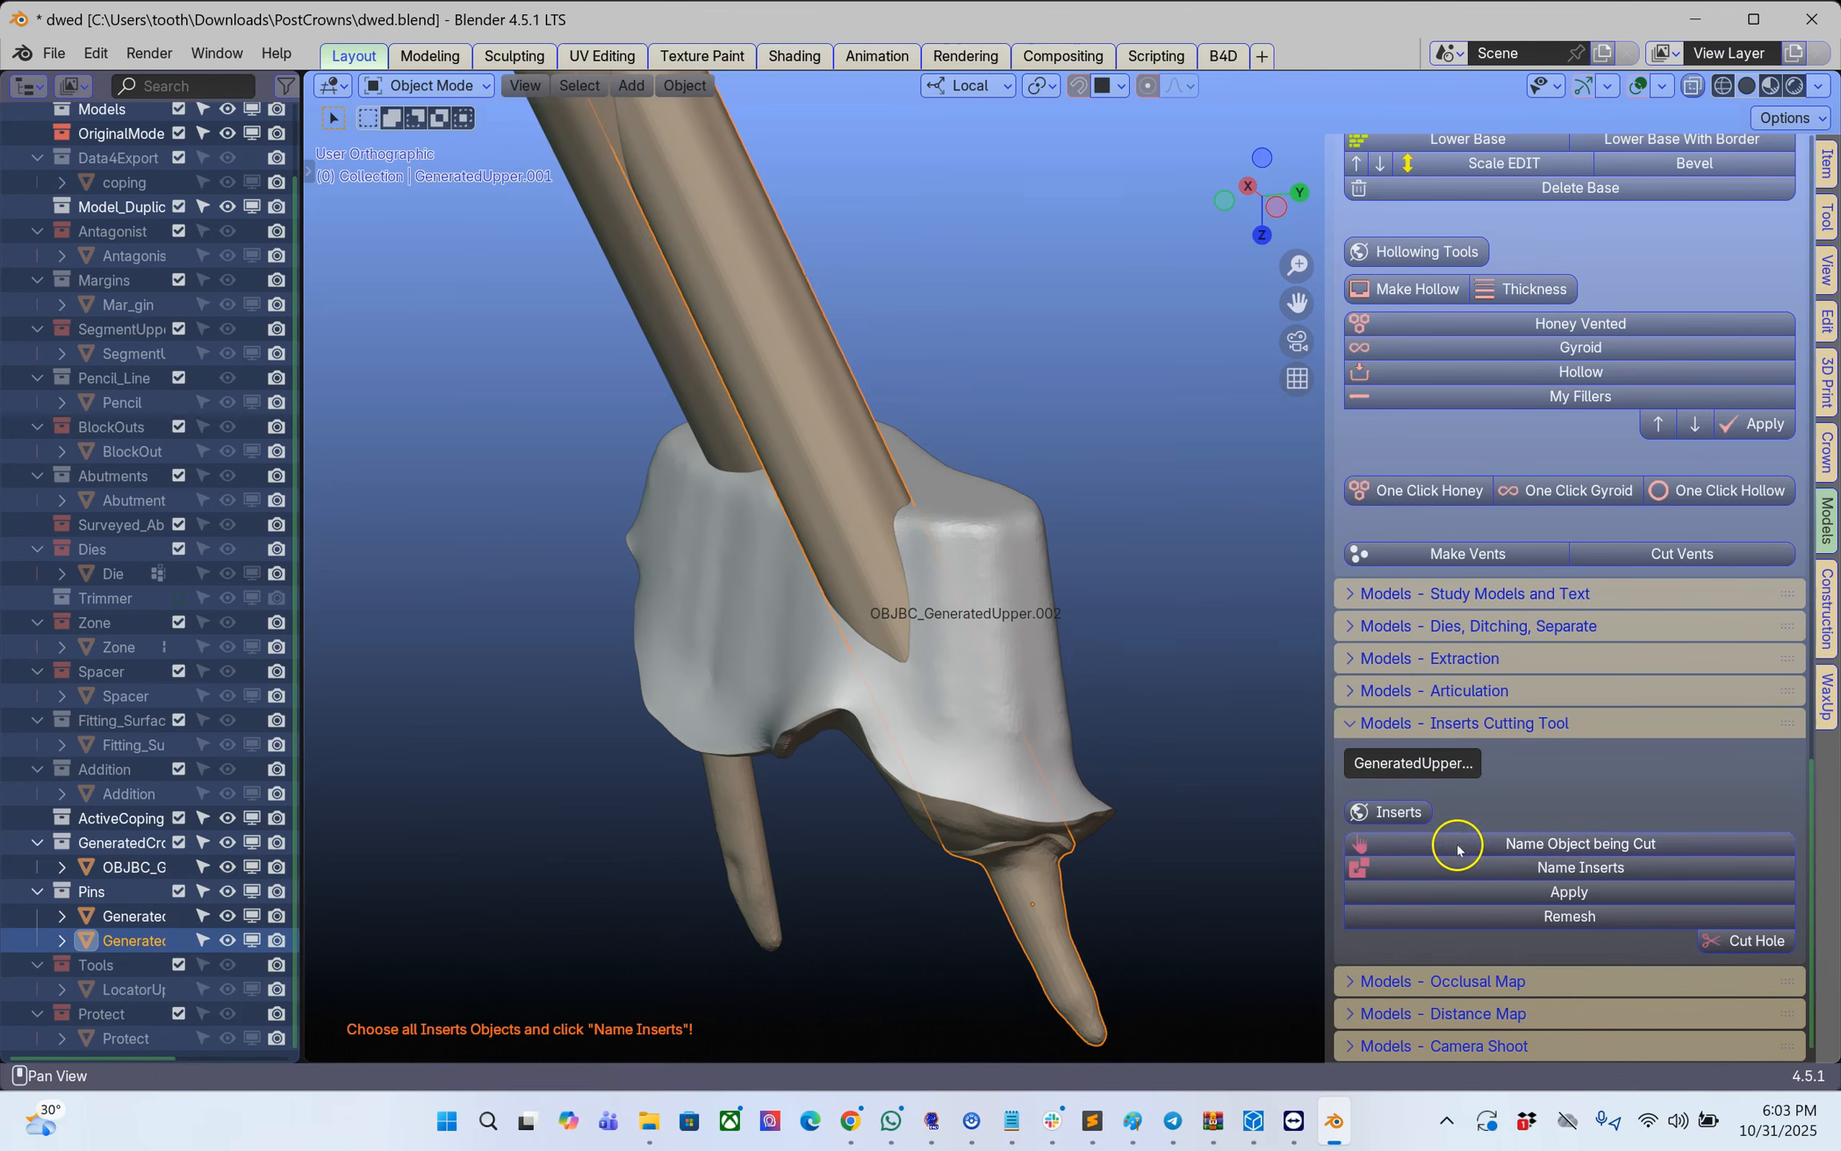
left_click(686, 372, "shift")
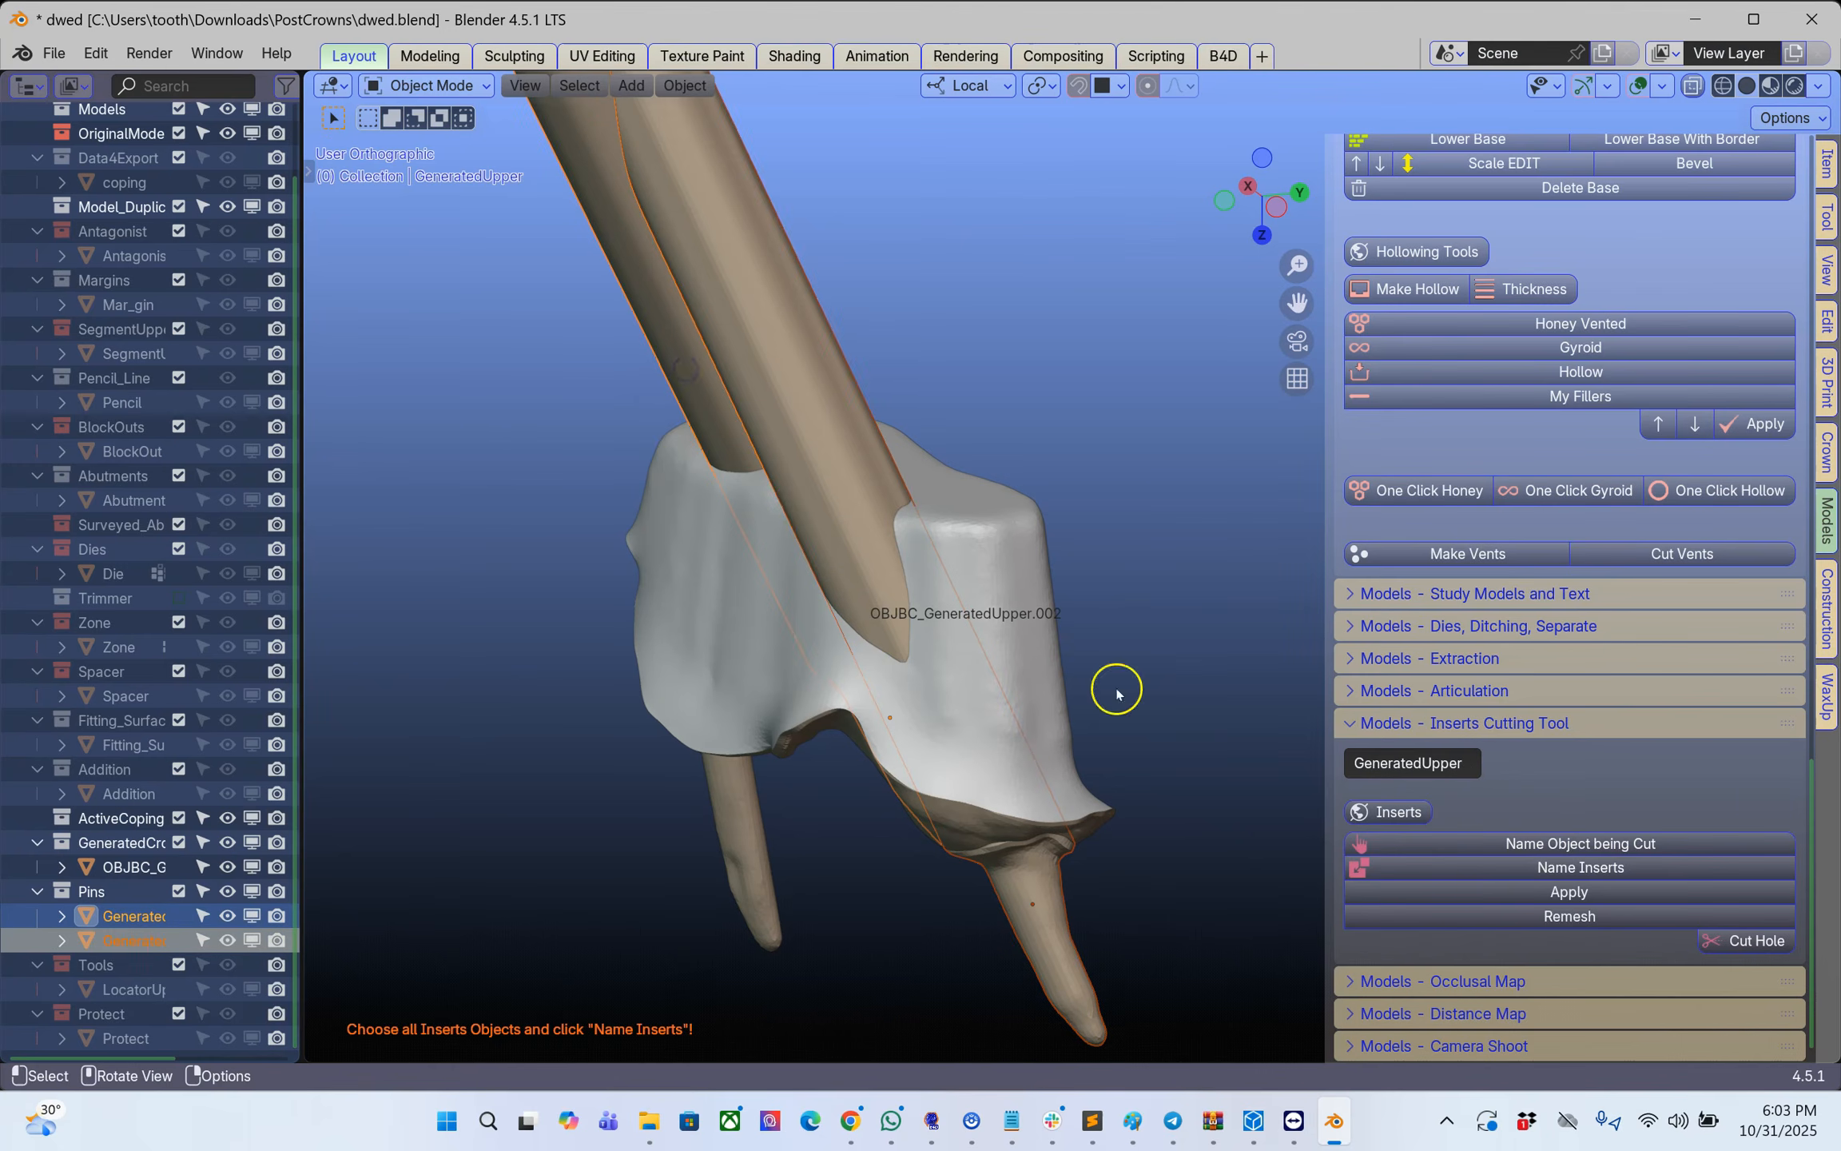
left_click(1562, 869)
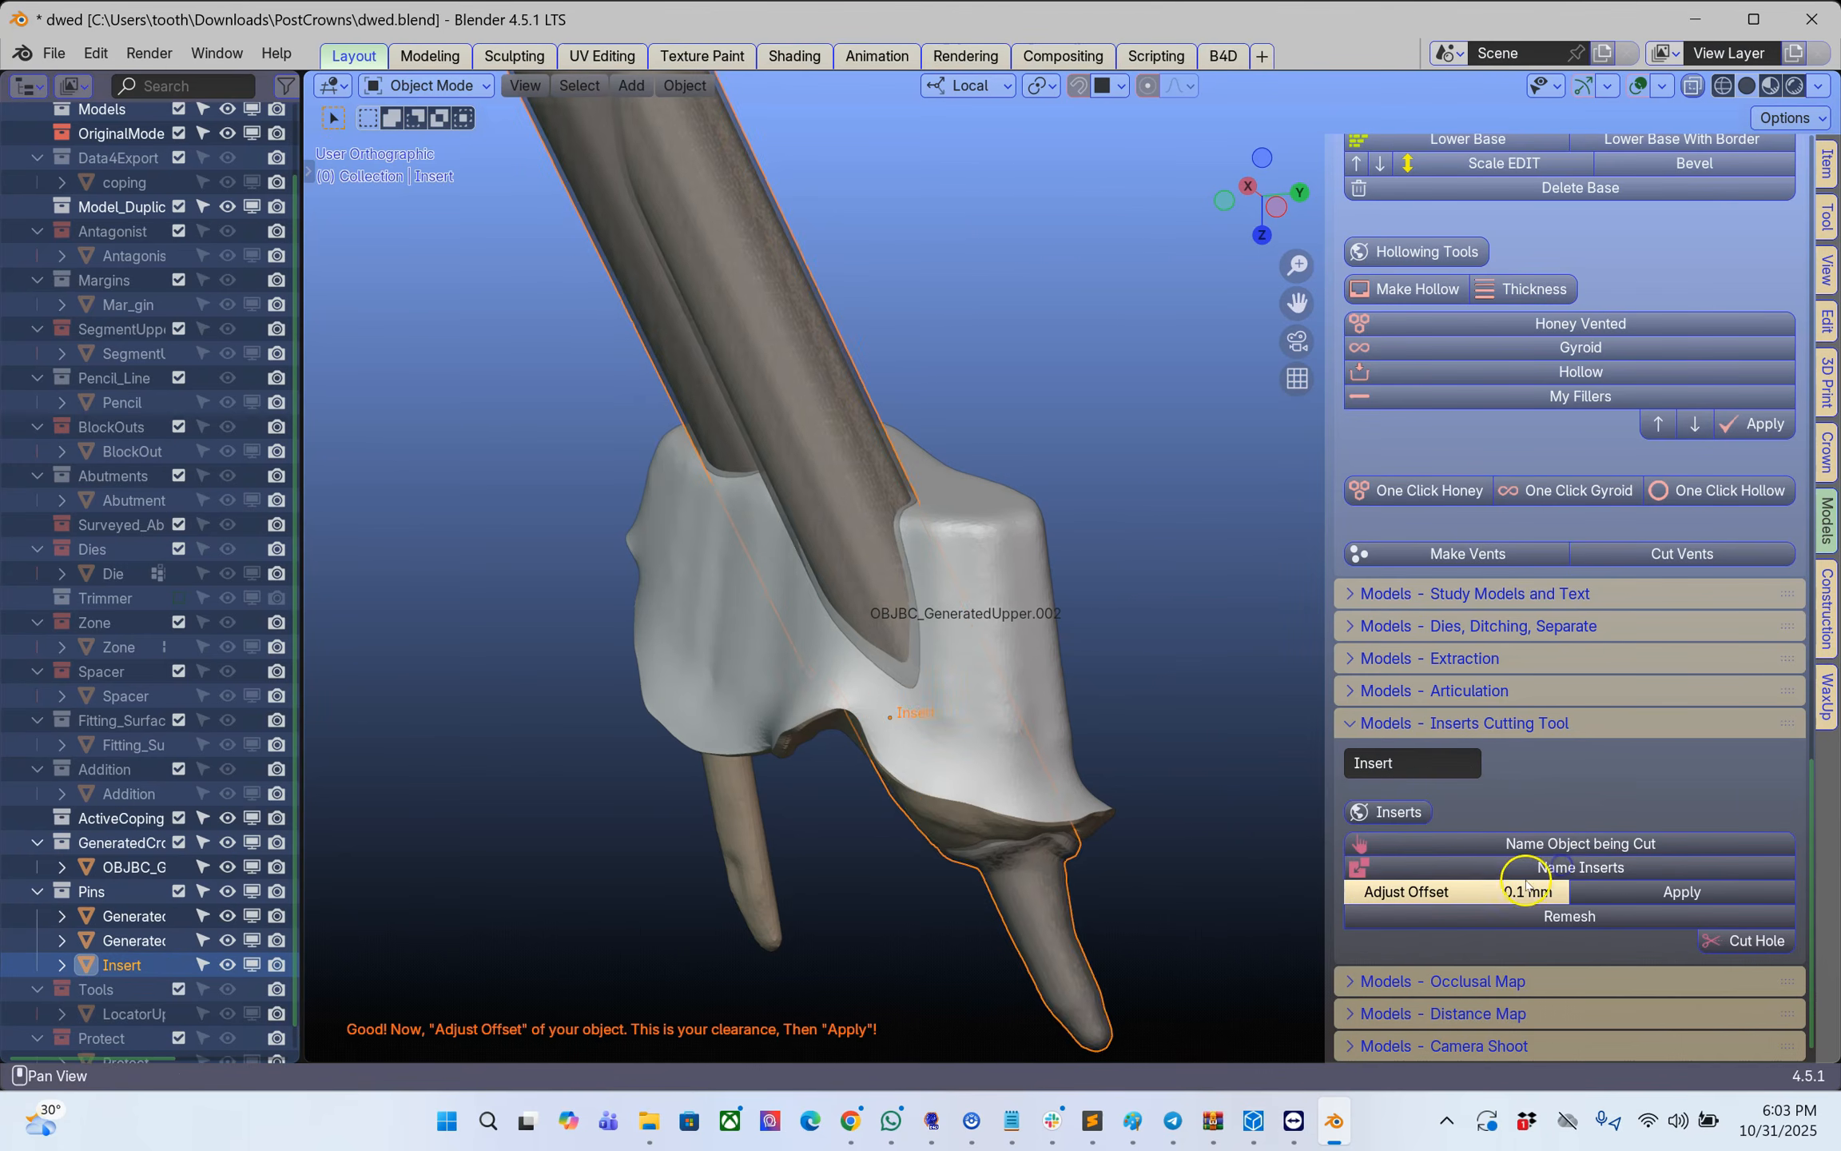
- Check the clearance around both pins and apply the insert offset of 0.1 mm
middle_click_drag(1098, 780, 1216, 888)
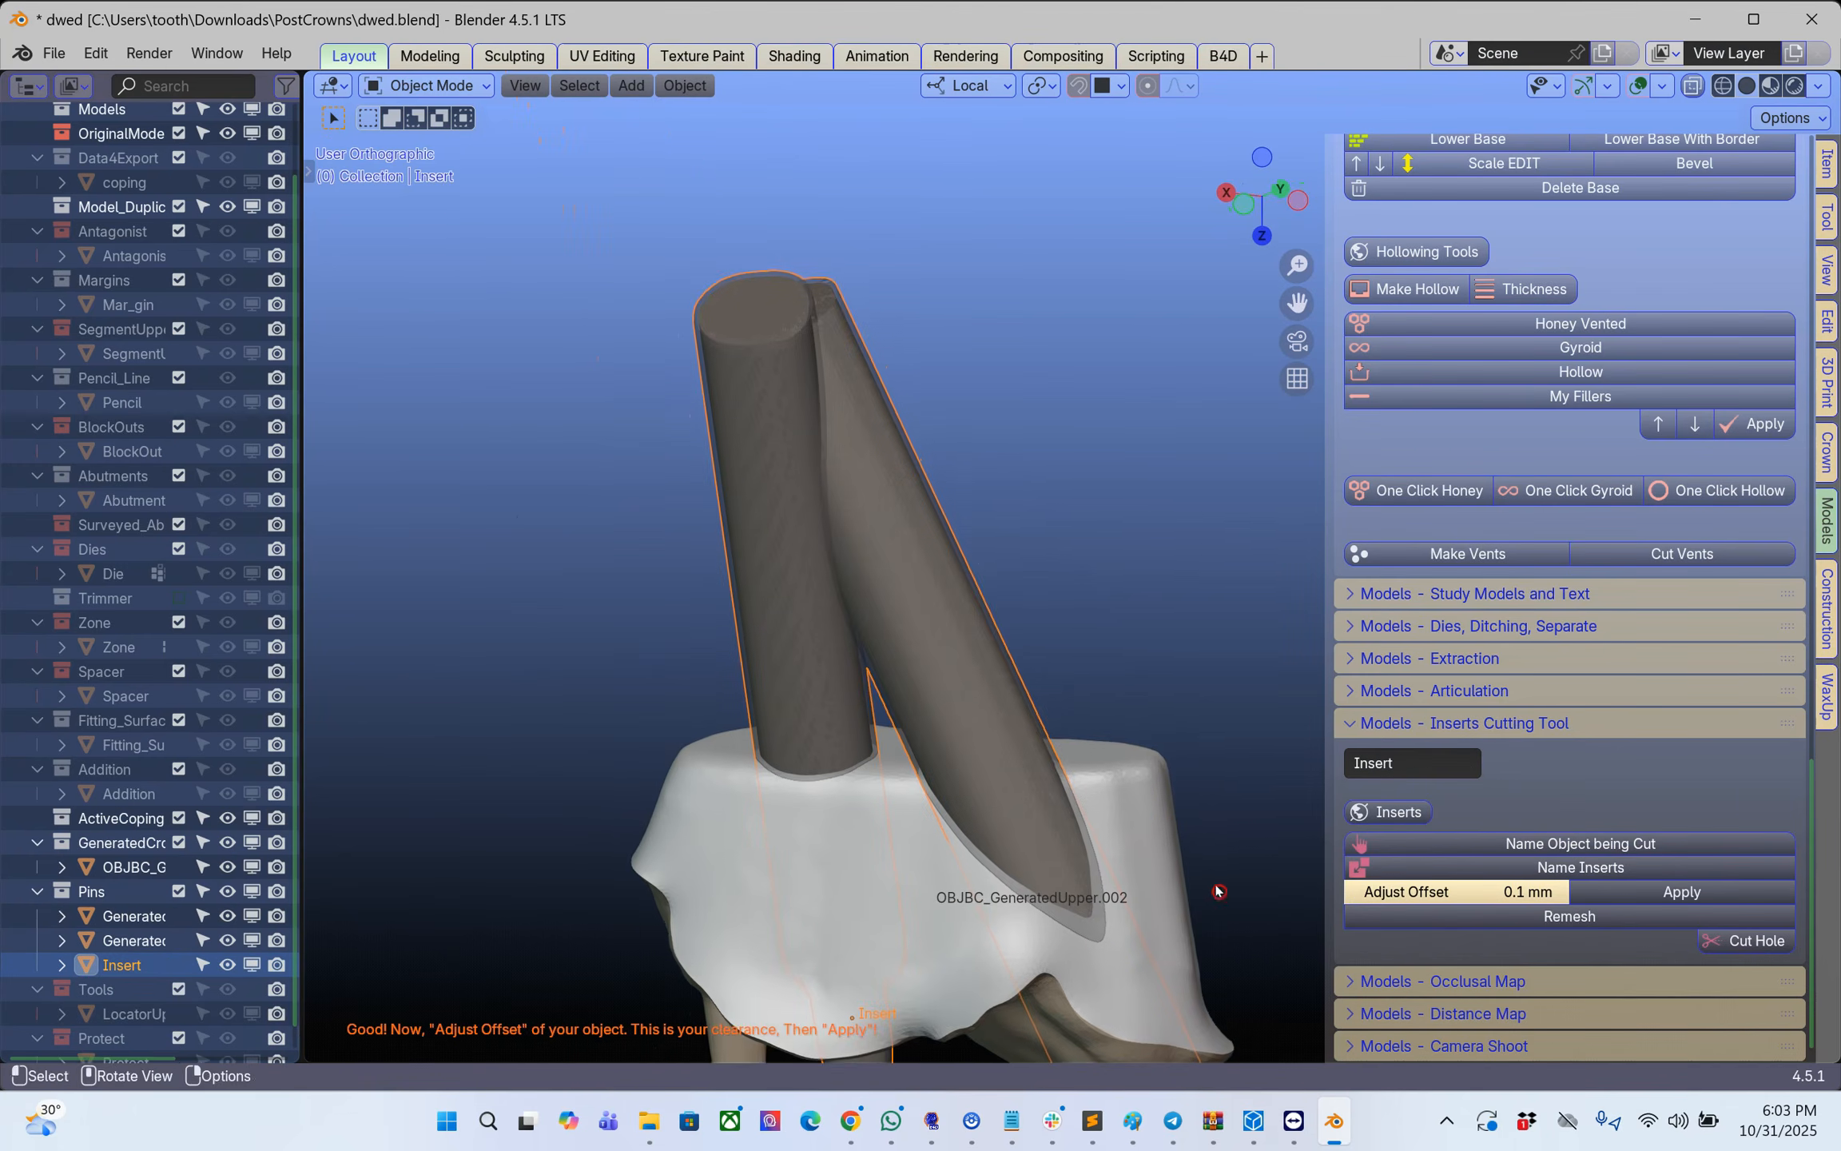
scroll(1142, 789, "up", 6)
scroll(832, 779, "down", 6)
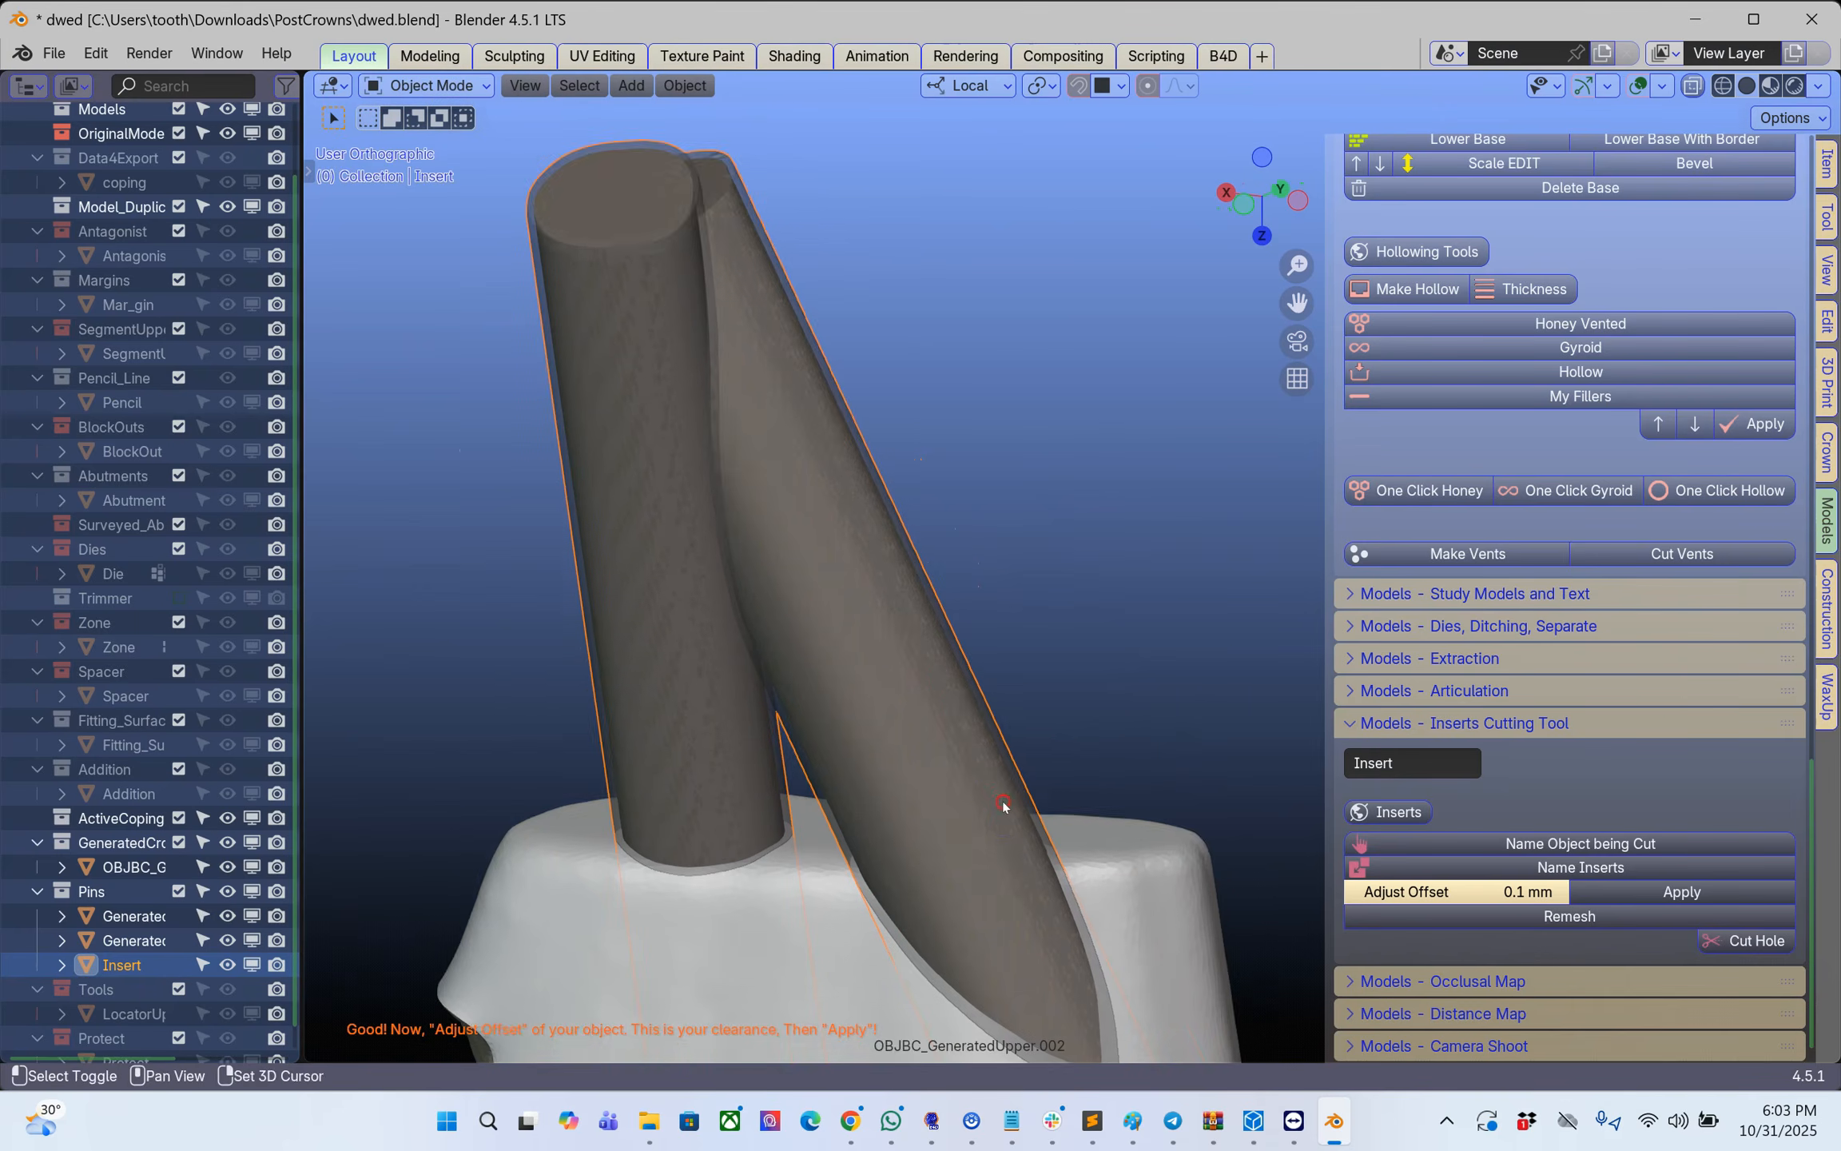
left_click(1687, 900)
- Remesh the insert with a 0.05 mm voxel size and cut the pin holes into the core
left_click(1485, 916)
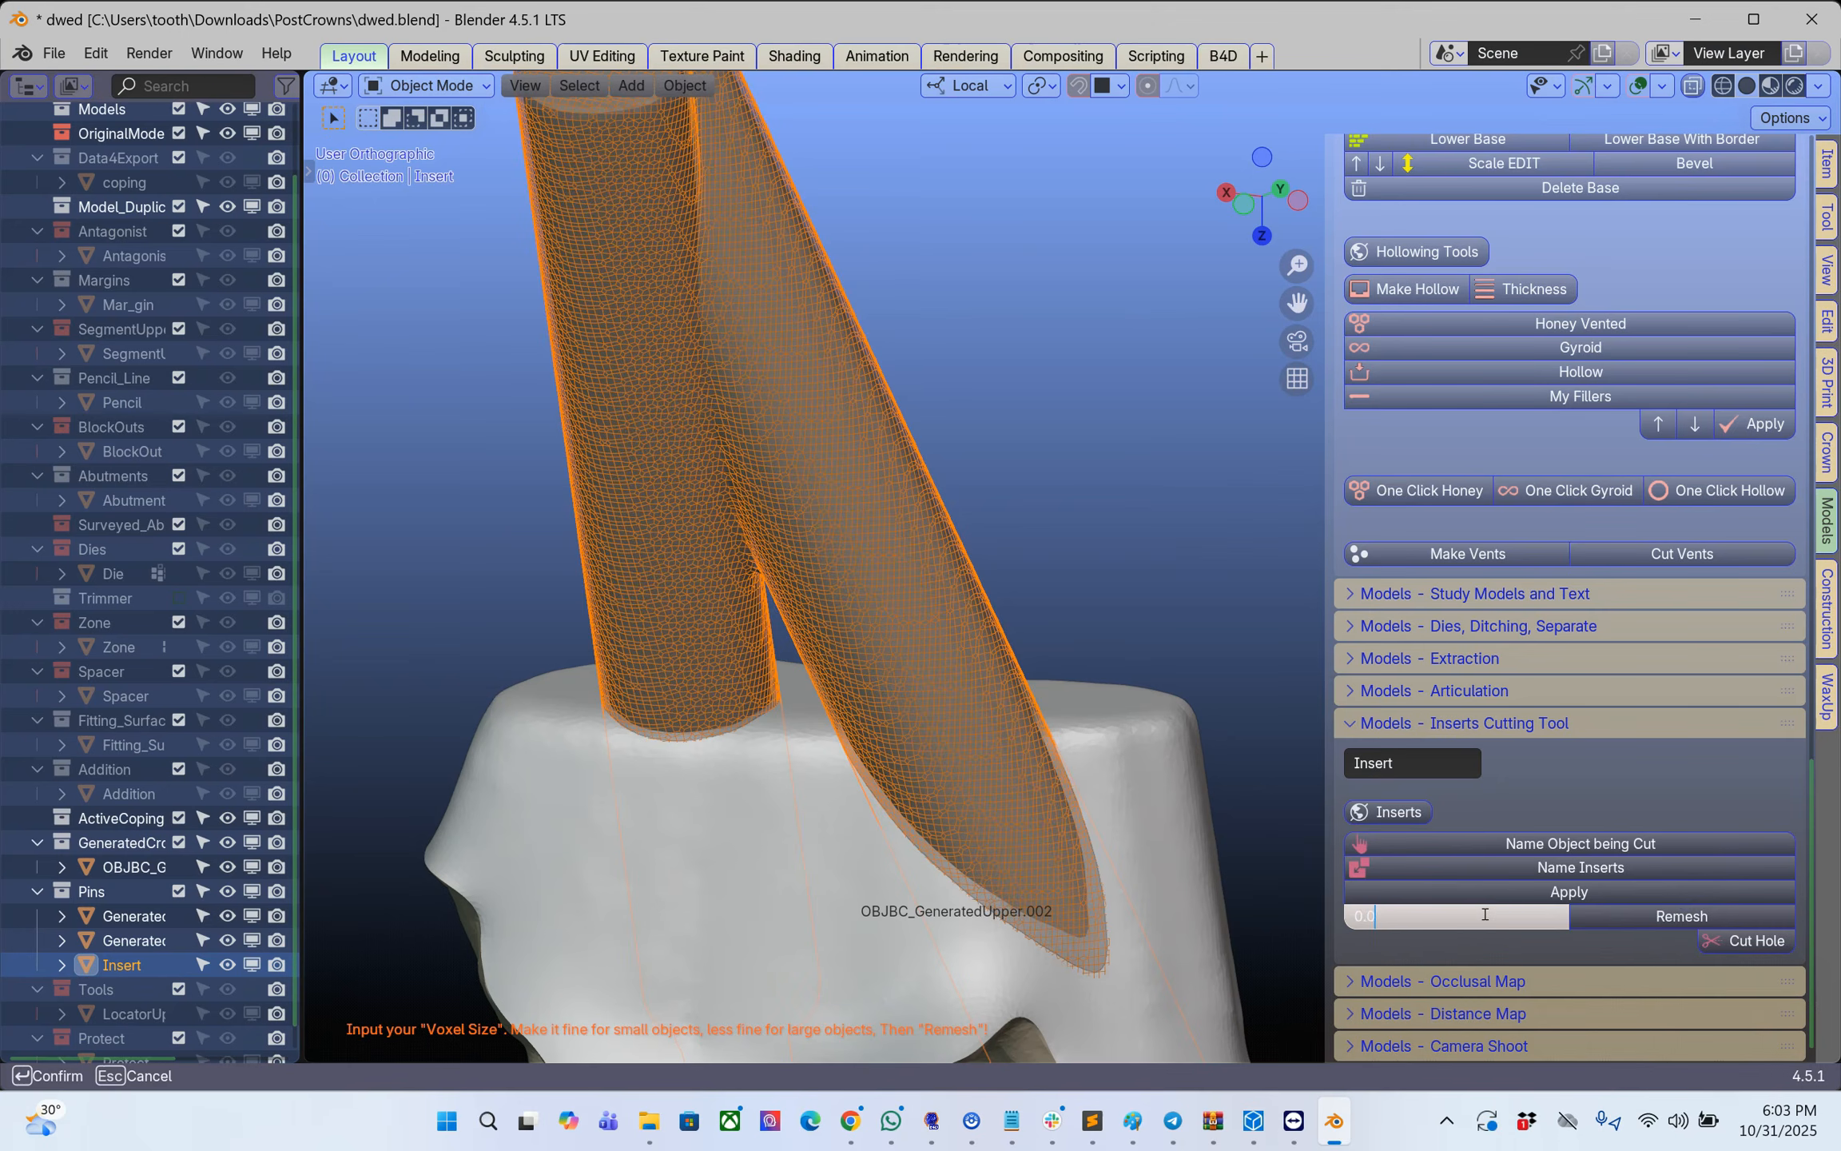
type("0.05")
key("Return")
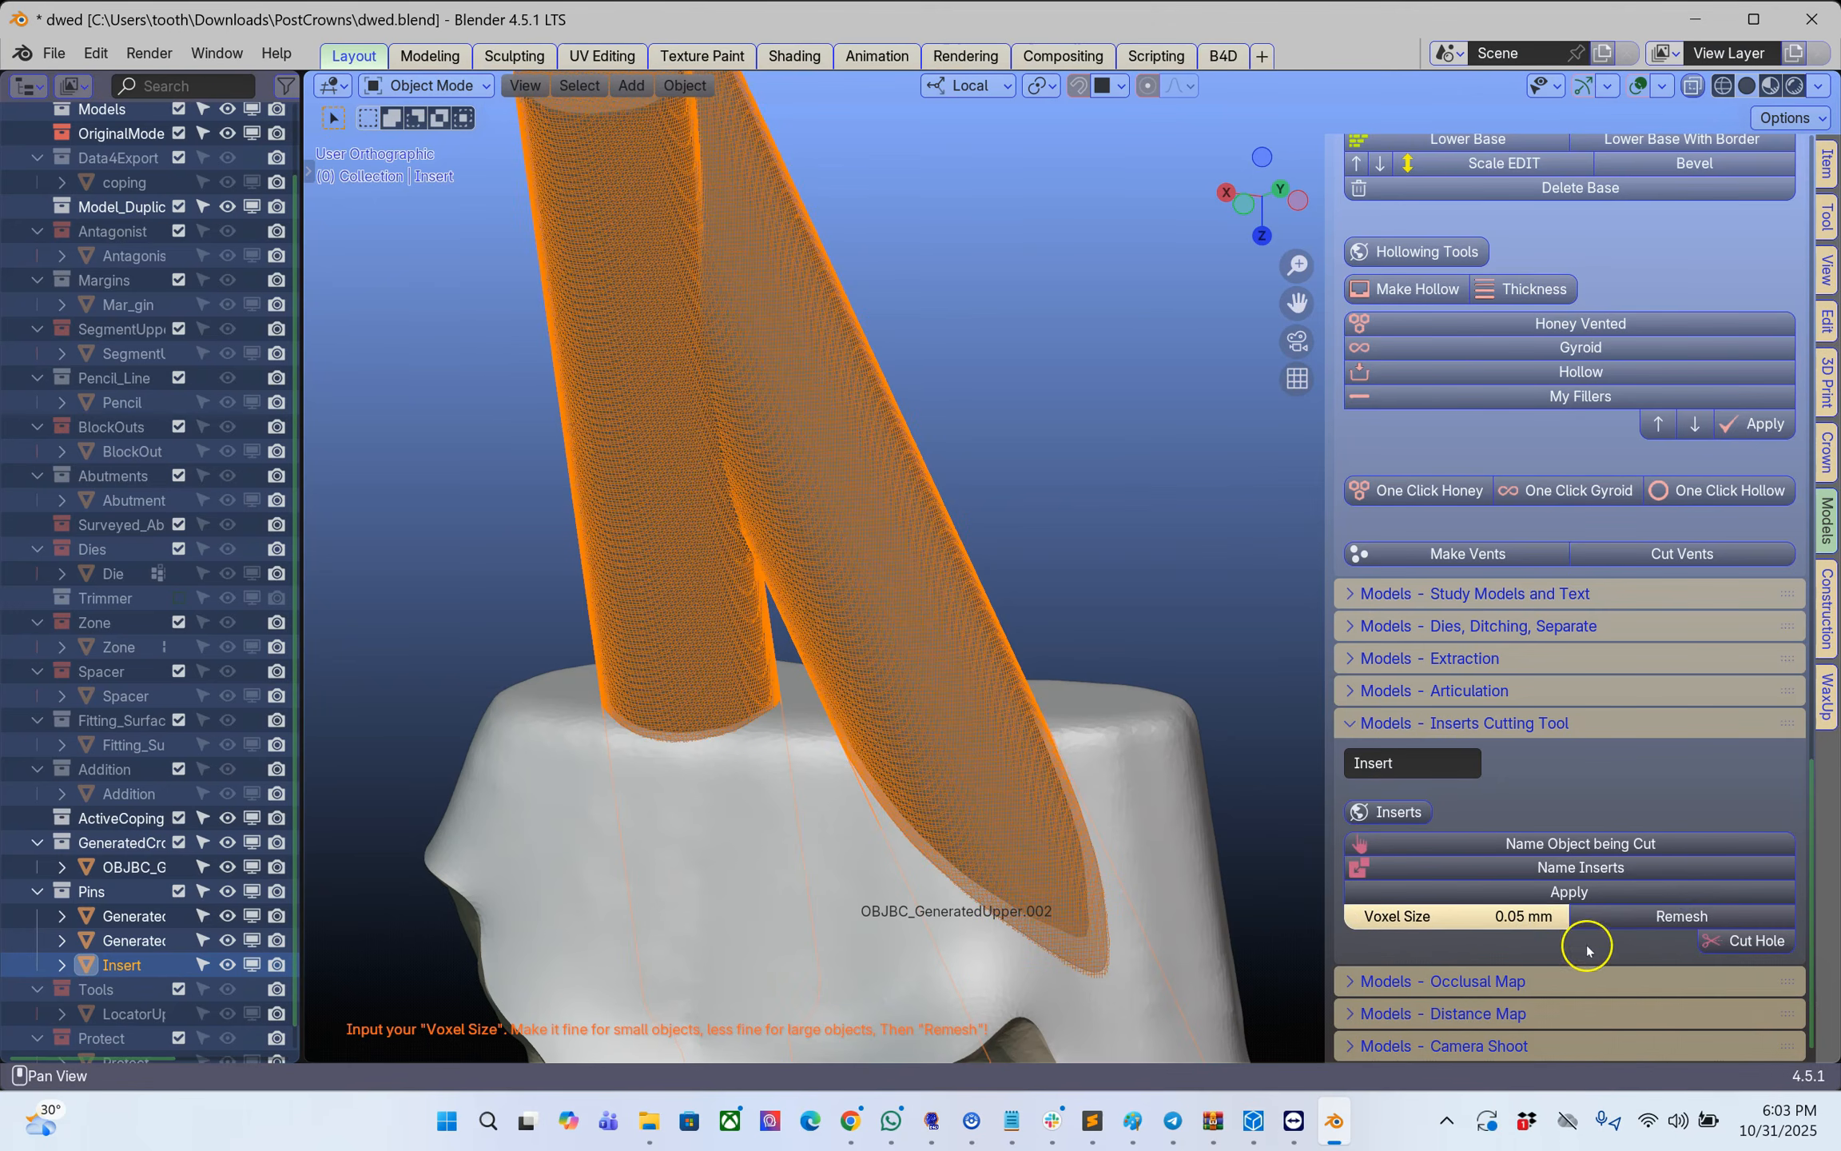
left_click(1656, 916)
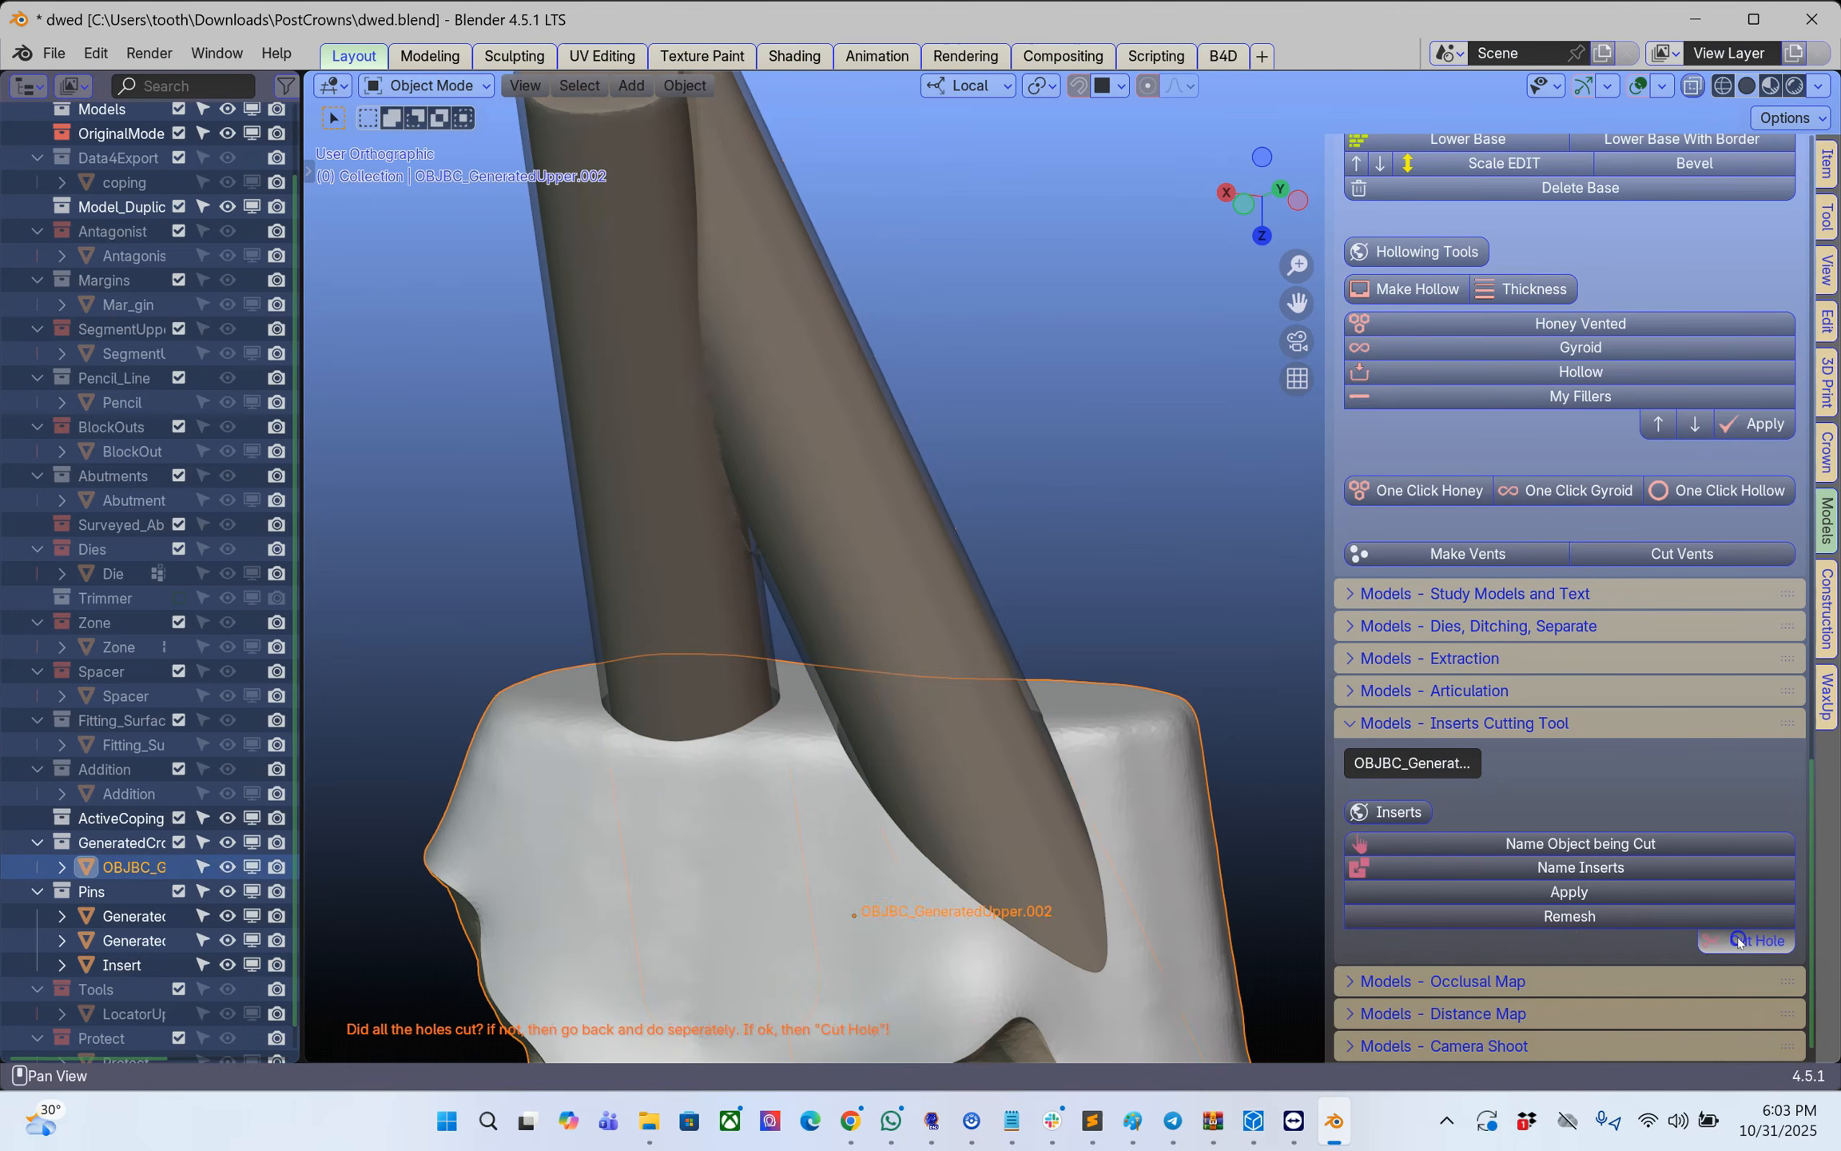
scroll(1004, 552, "down", 3)
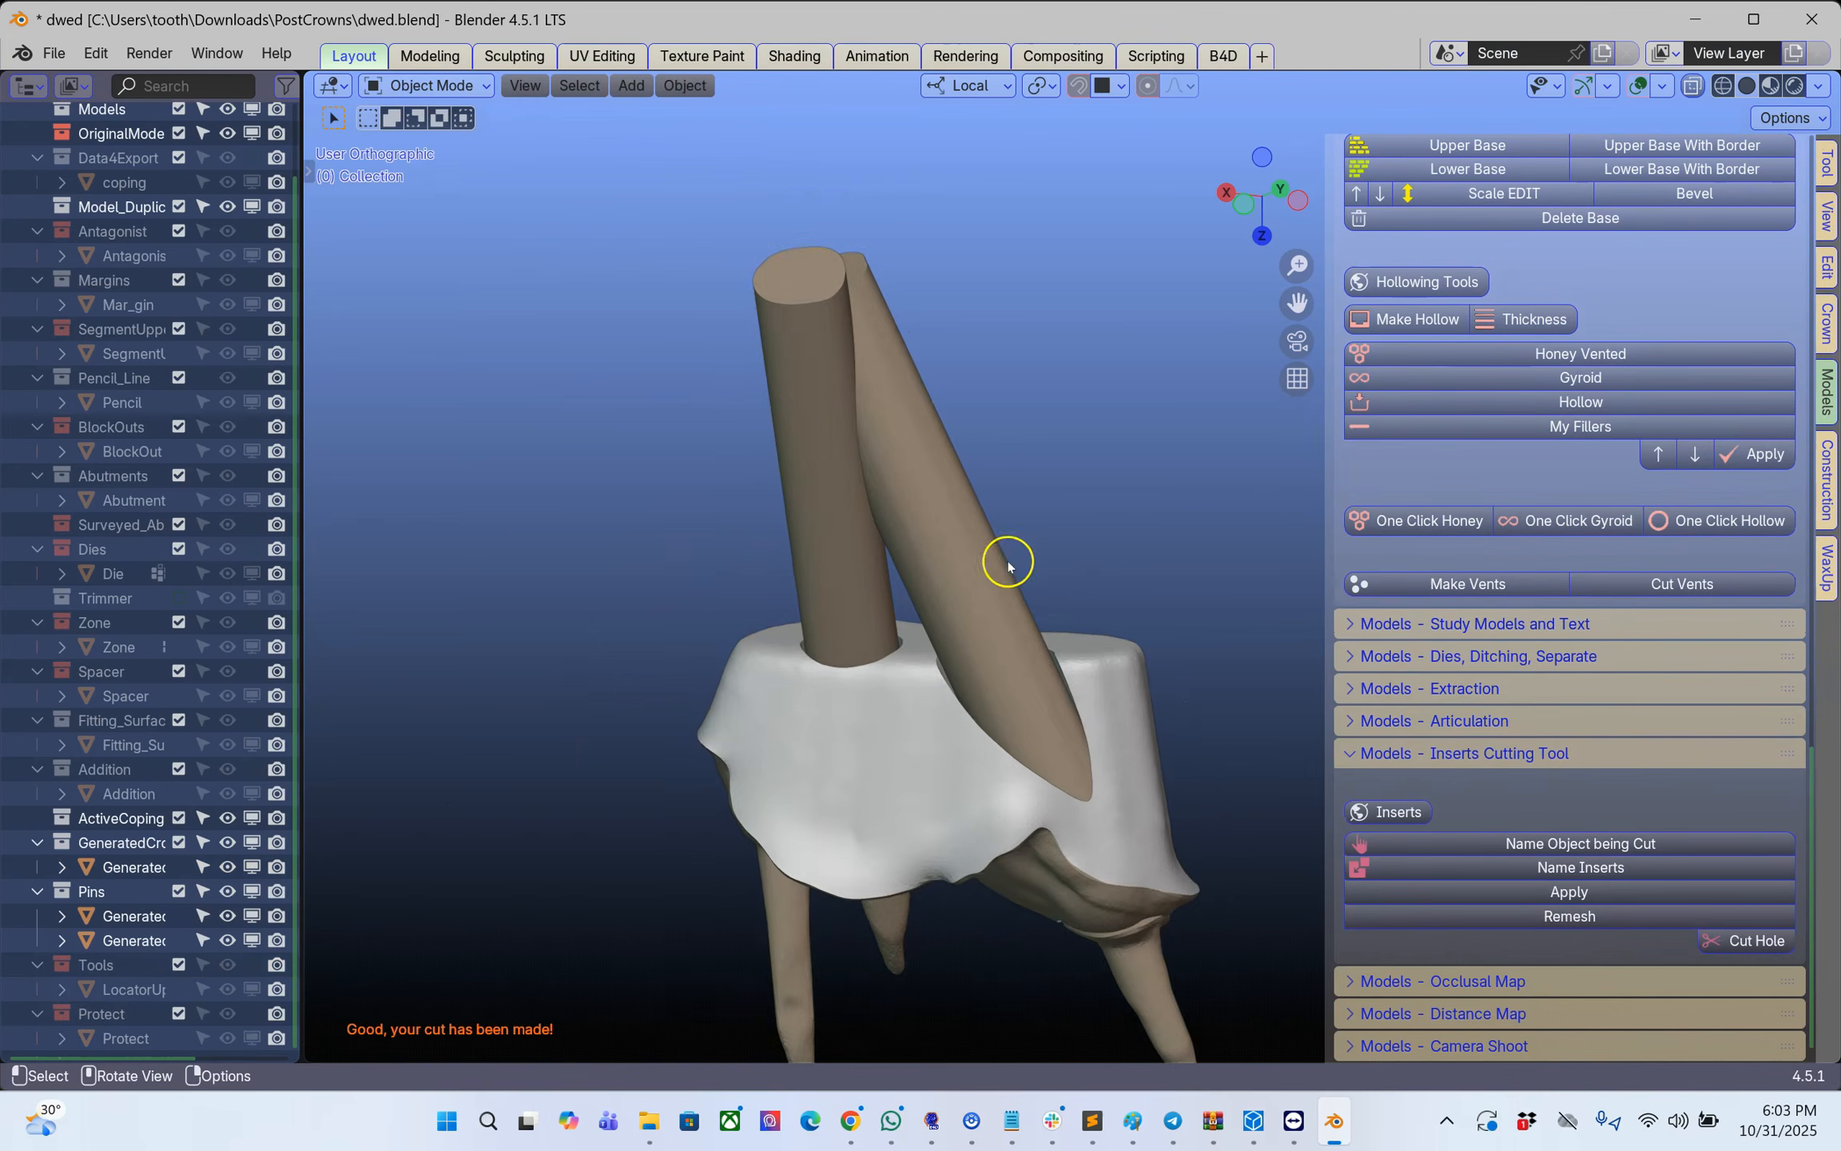
- Examine the clearance of the cut pin holes from the top and the underside of the core
middle_click_drag(1028, 731, 954, 670)
scroll(1093, 826, "up", 3)
middle_click_drag(1094, 825, 1117, 545)
scroll(1179, 645, "up", 5)
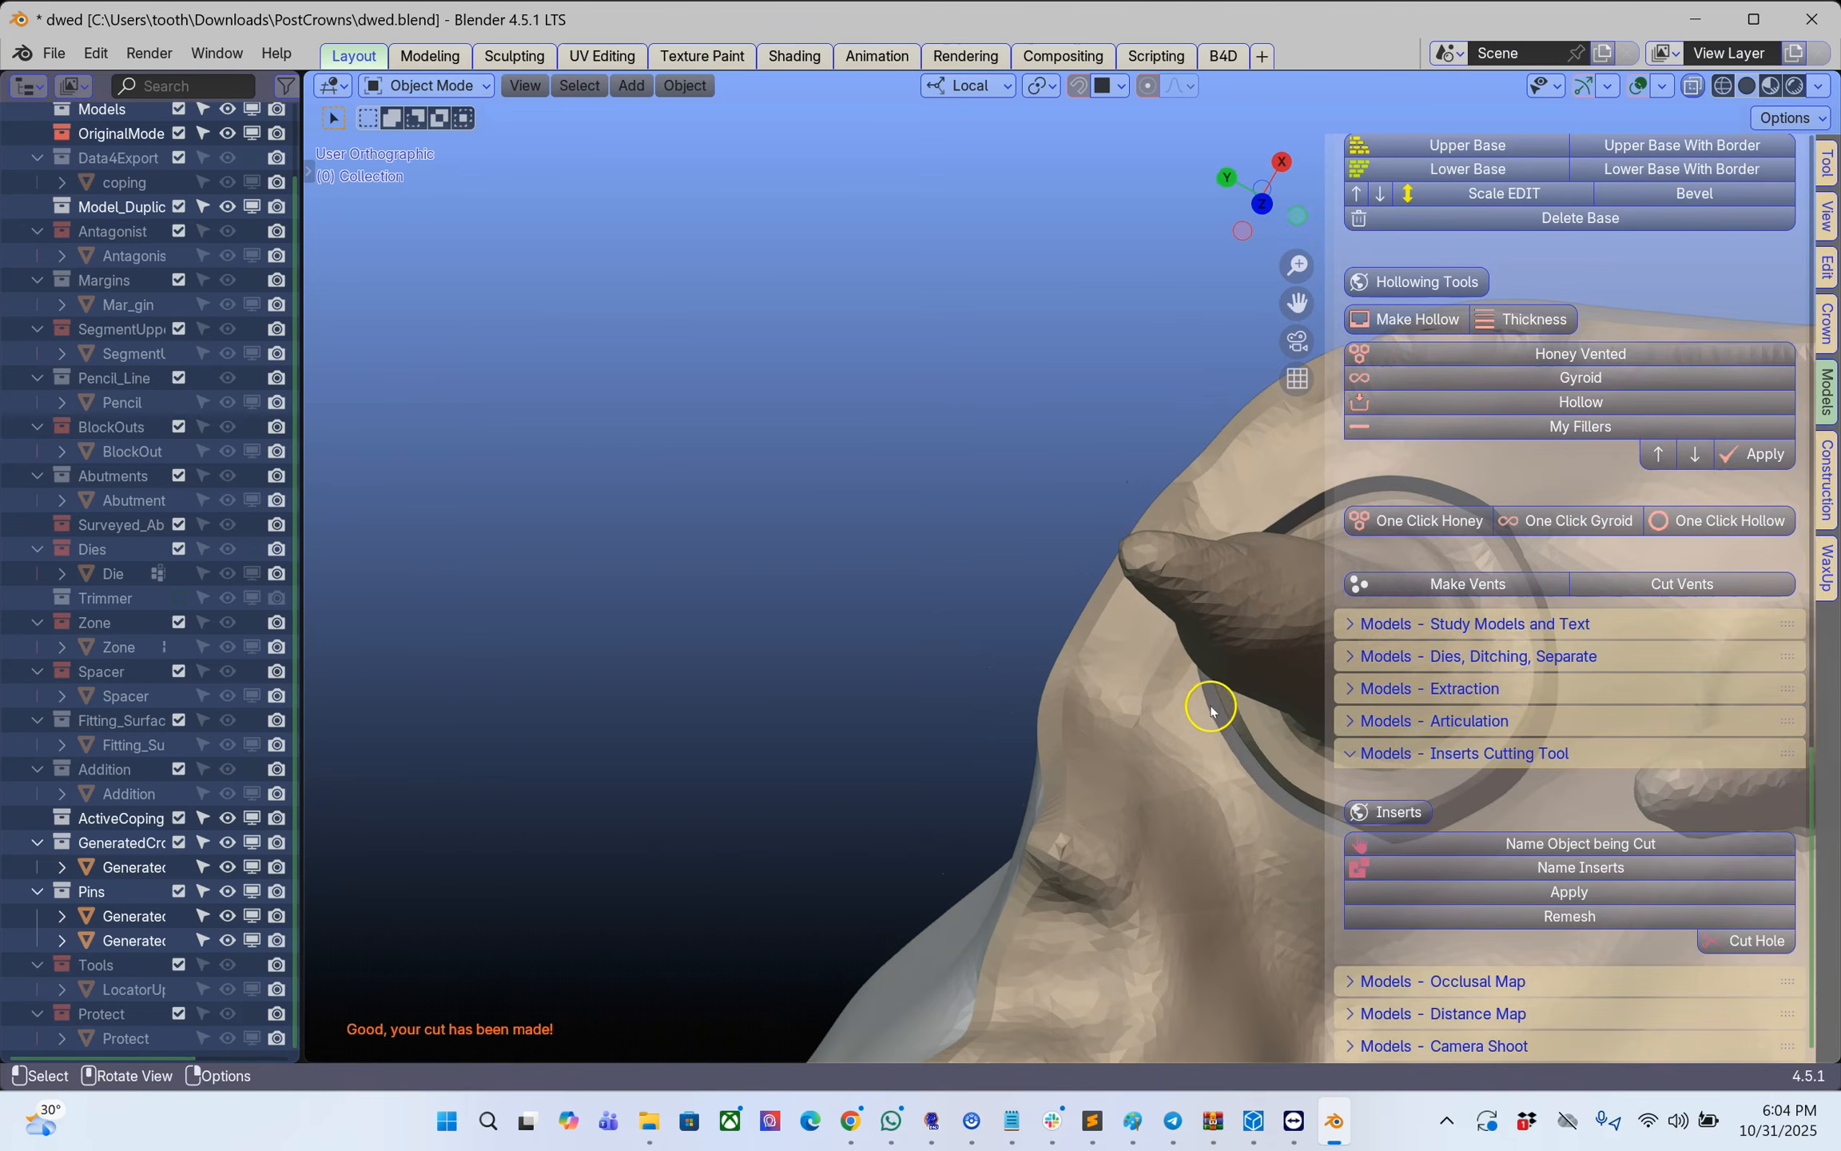
scroll(1220, 711, "down", 5)
middle_click_drag(1031, 692, 971, 548)
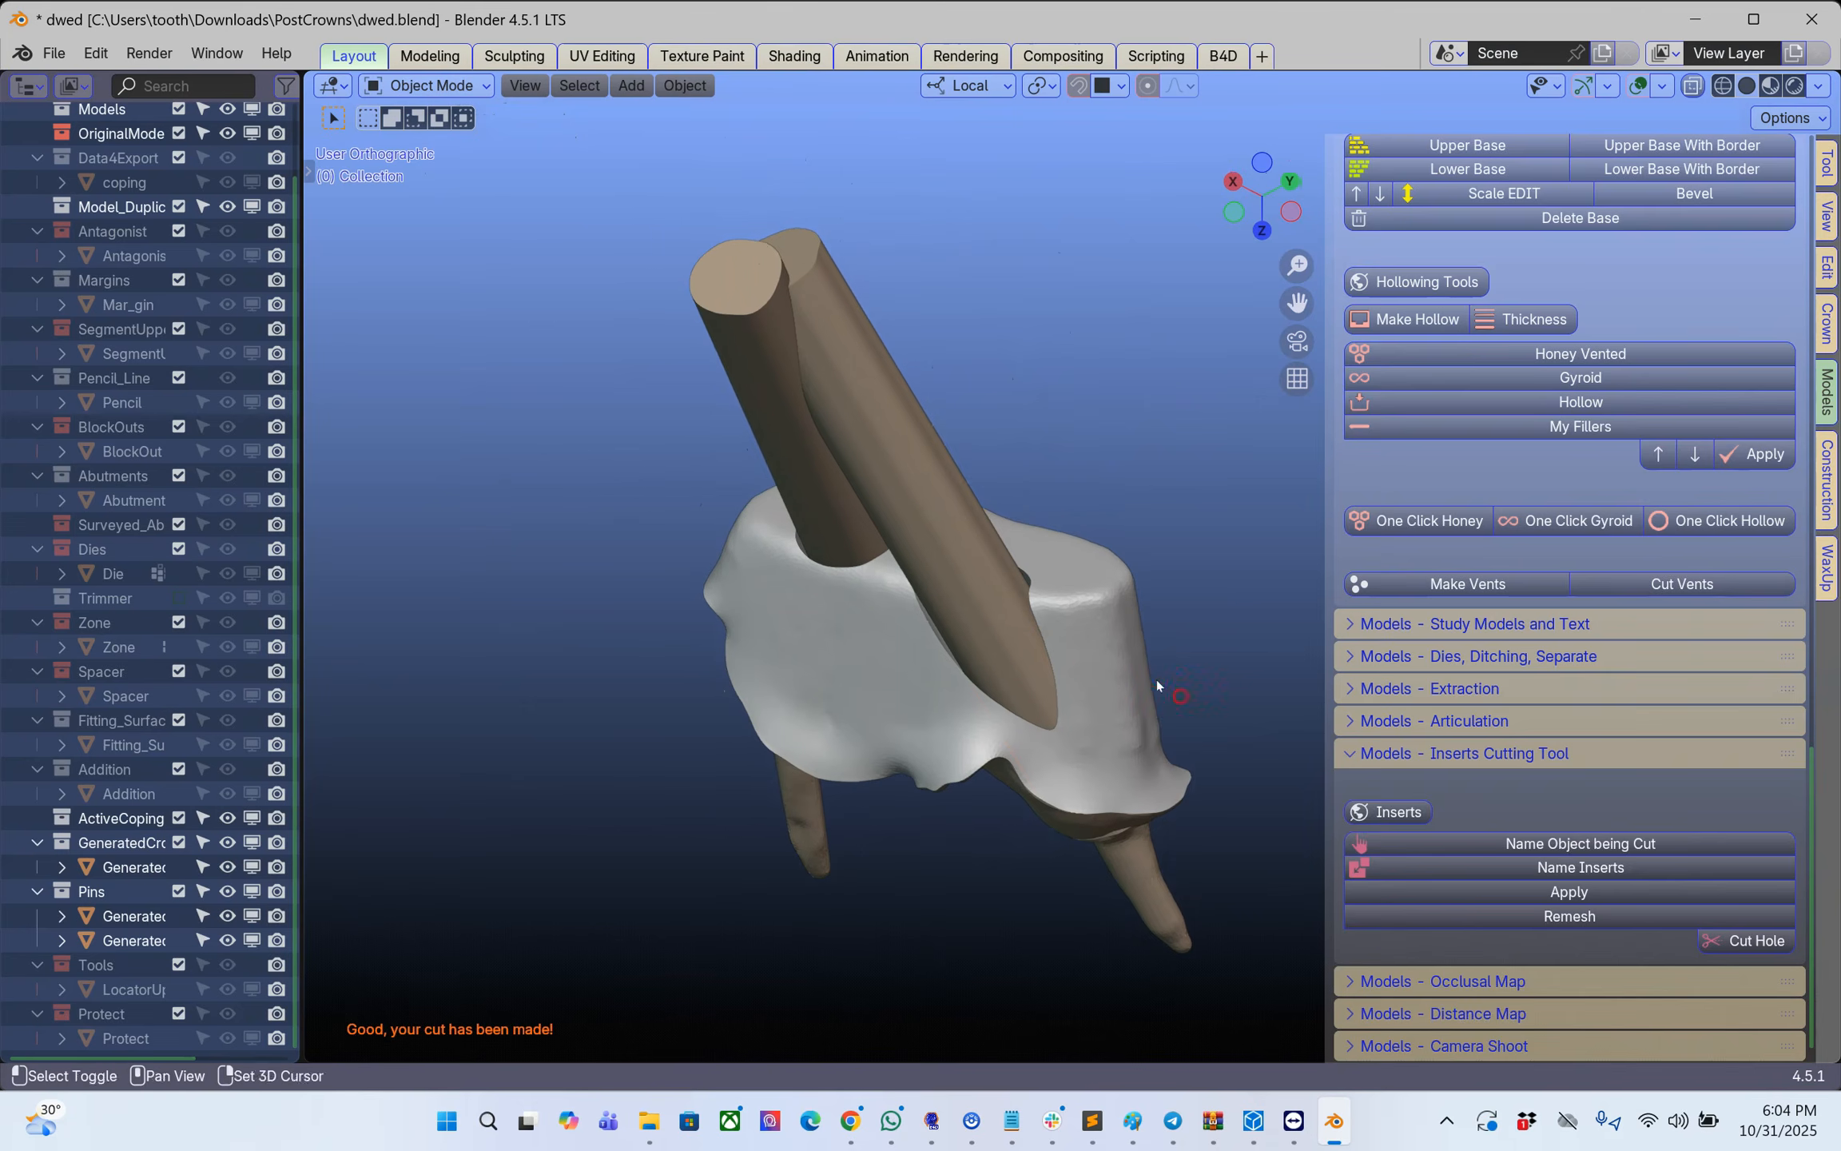
- Hide both pins temporarily to inspect the open holes through the core, and show them again
left_click(971, 548)
left_click(782, 465, "shift")
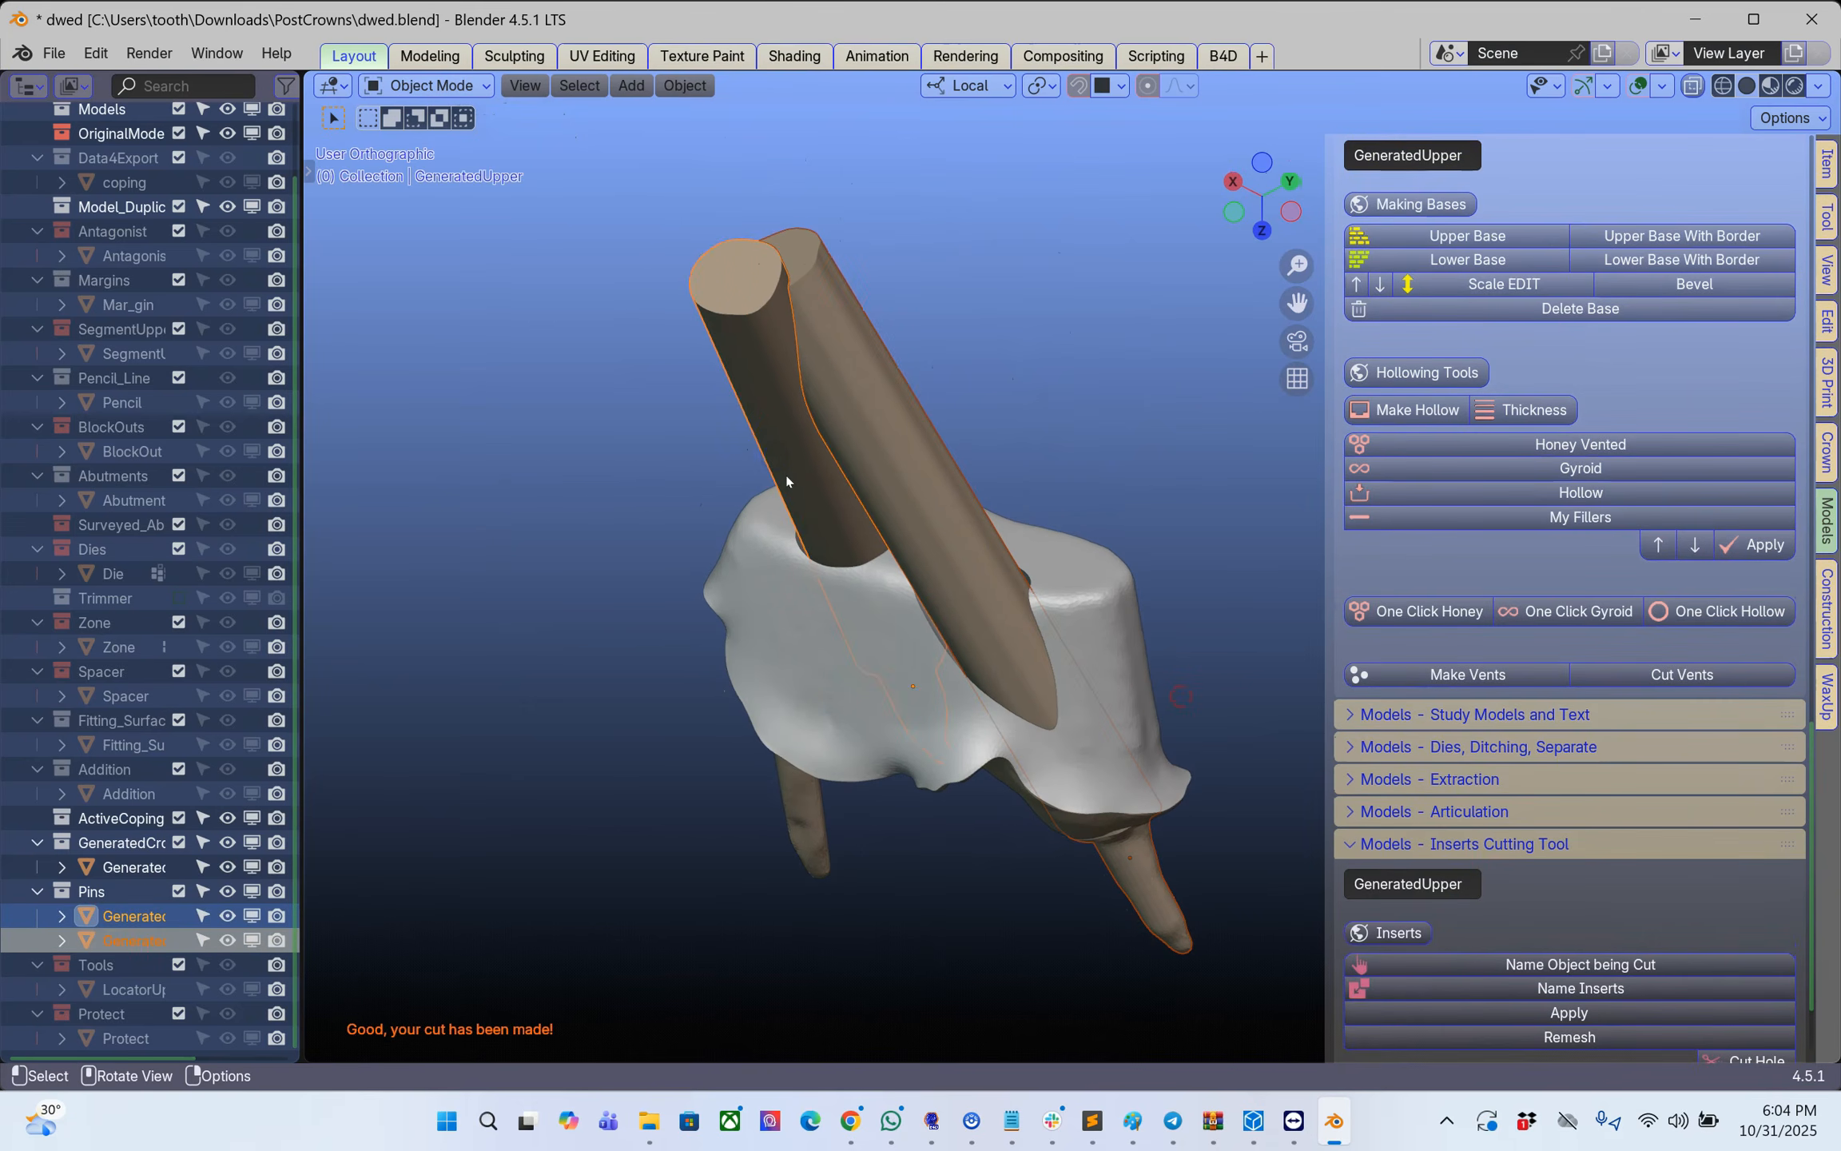
key("h")
middle_click_drag(786, 481, 1103, 779)
key("alt+h")
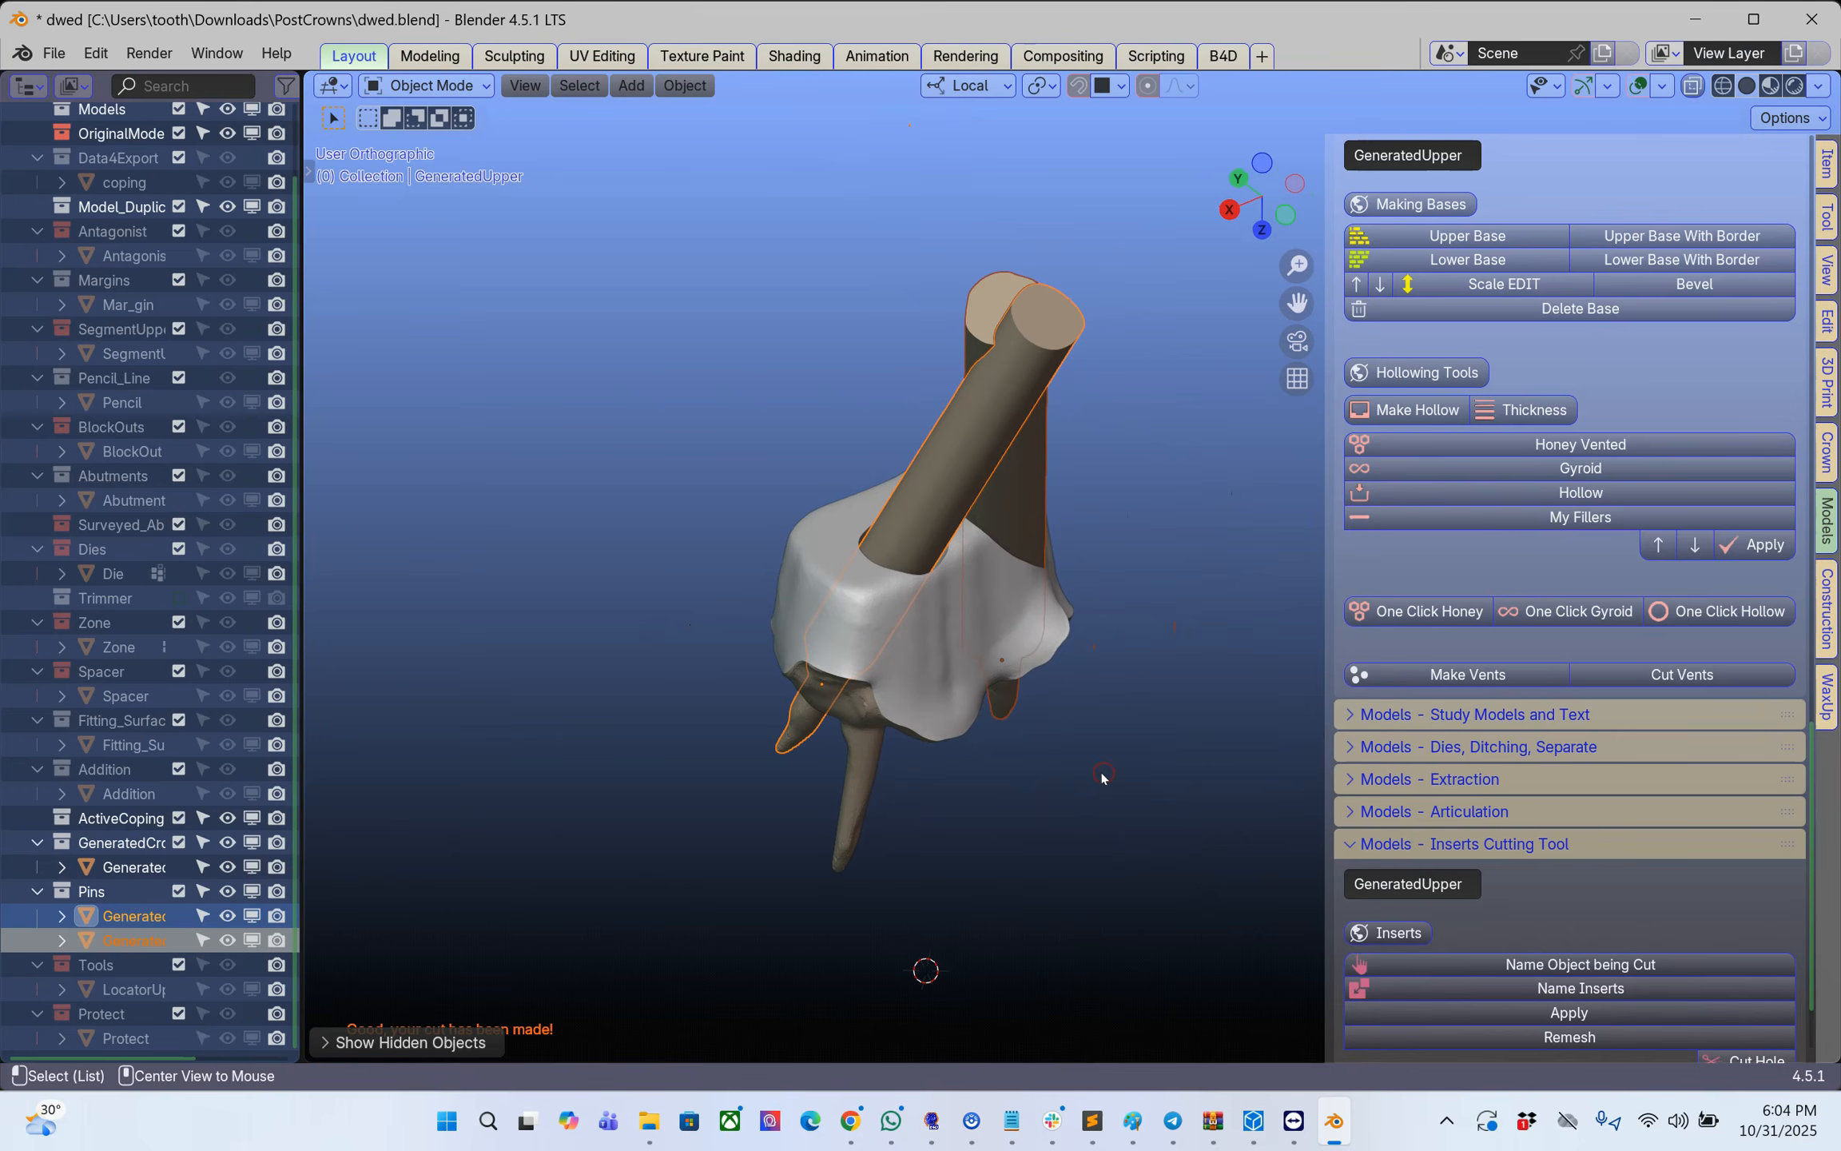
- Show the upper segments from the Crown coping tools, deselect the pins and shrink the Outliner to view the core with its pins on the model
scroll(1823, 684, "up", 1)
scroll(1566, 887, "down", 3)
left_click(1568, 879)
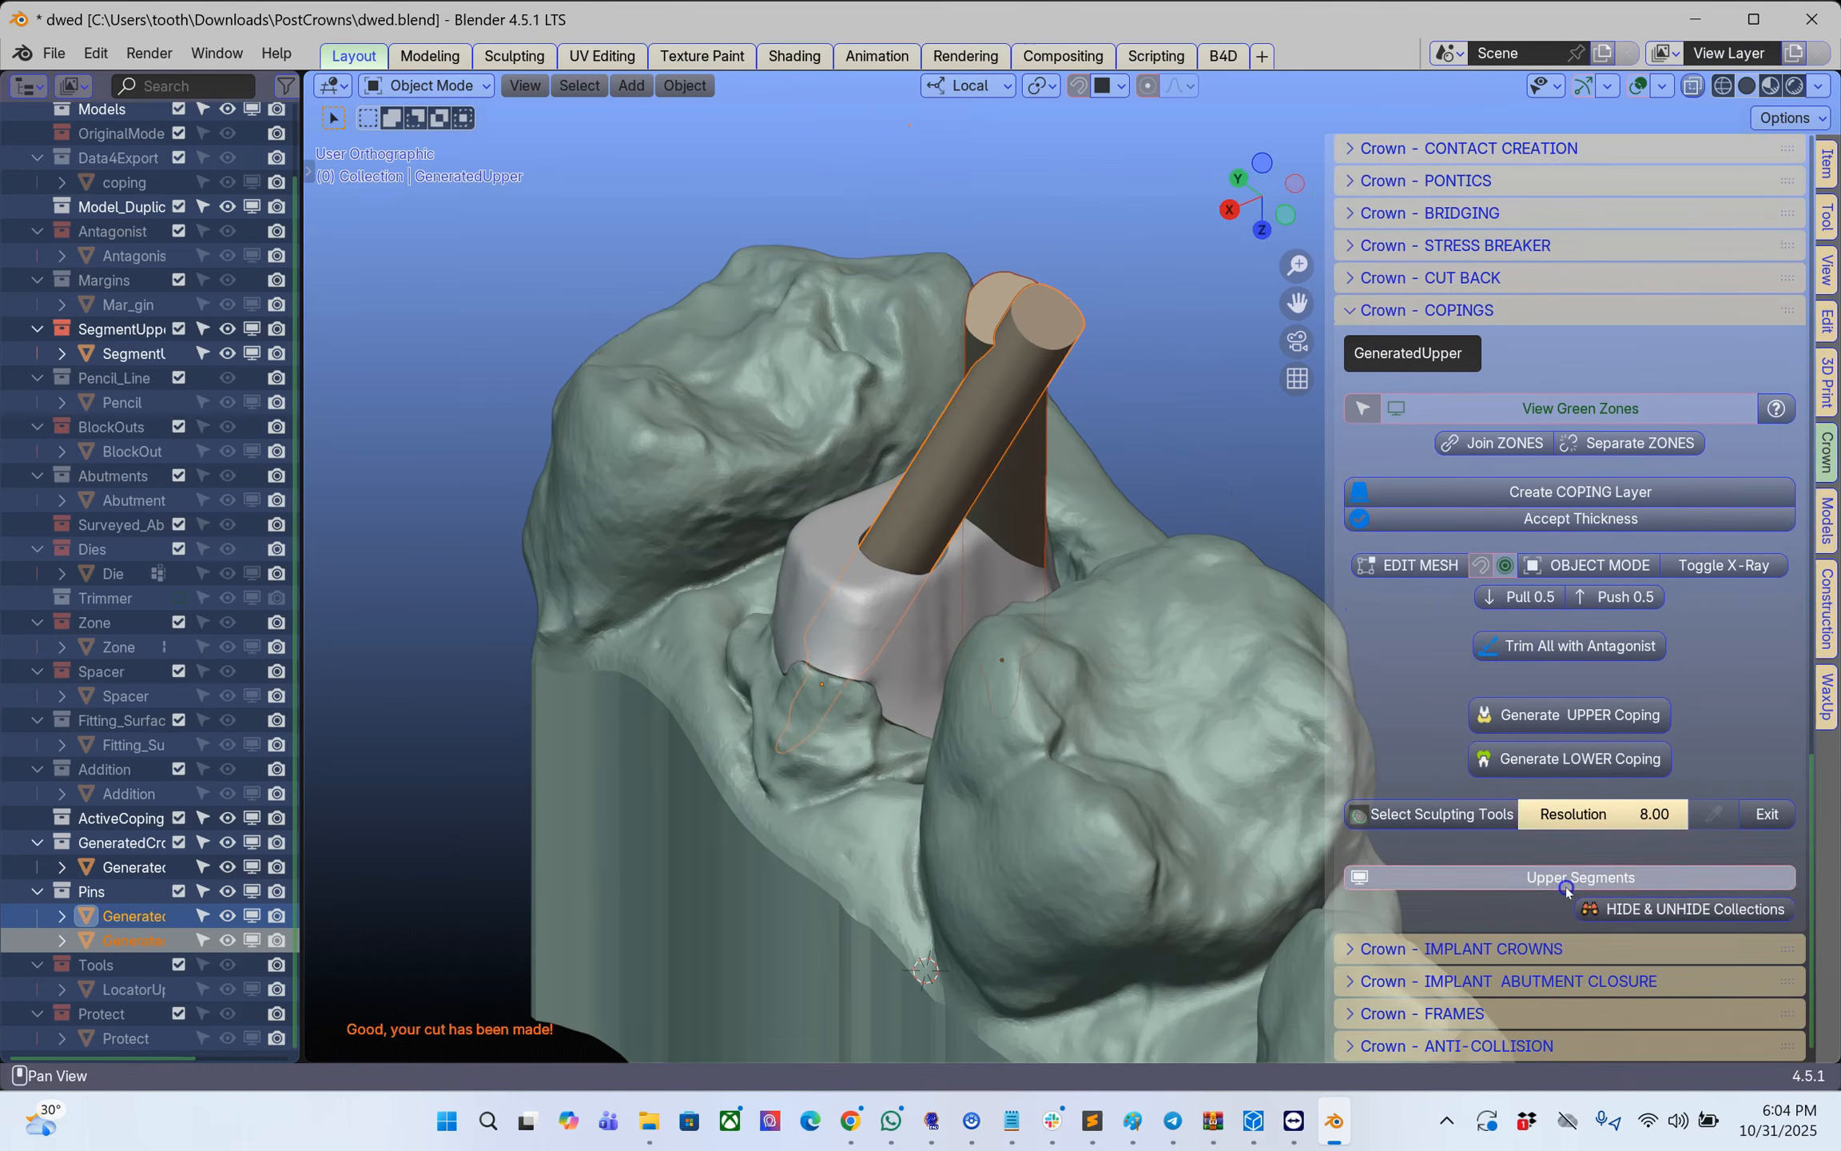
left_click(447, 741)
left_click_drag(307, 621, 37, 639)
middle_click_drag(295, 662, 731, 916)
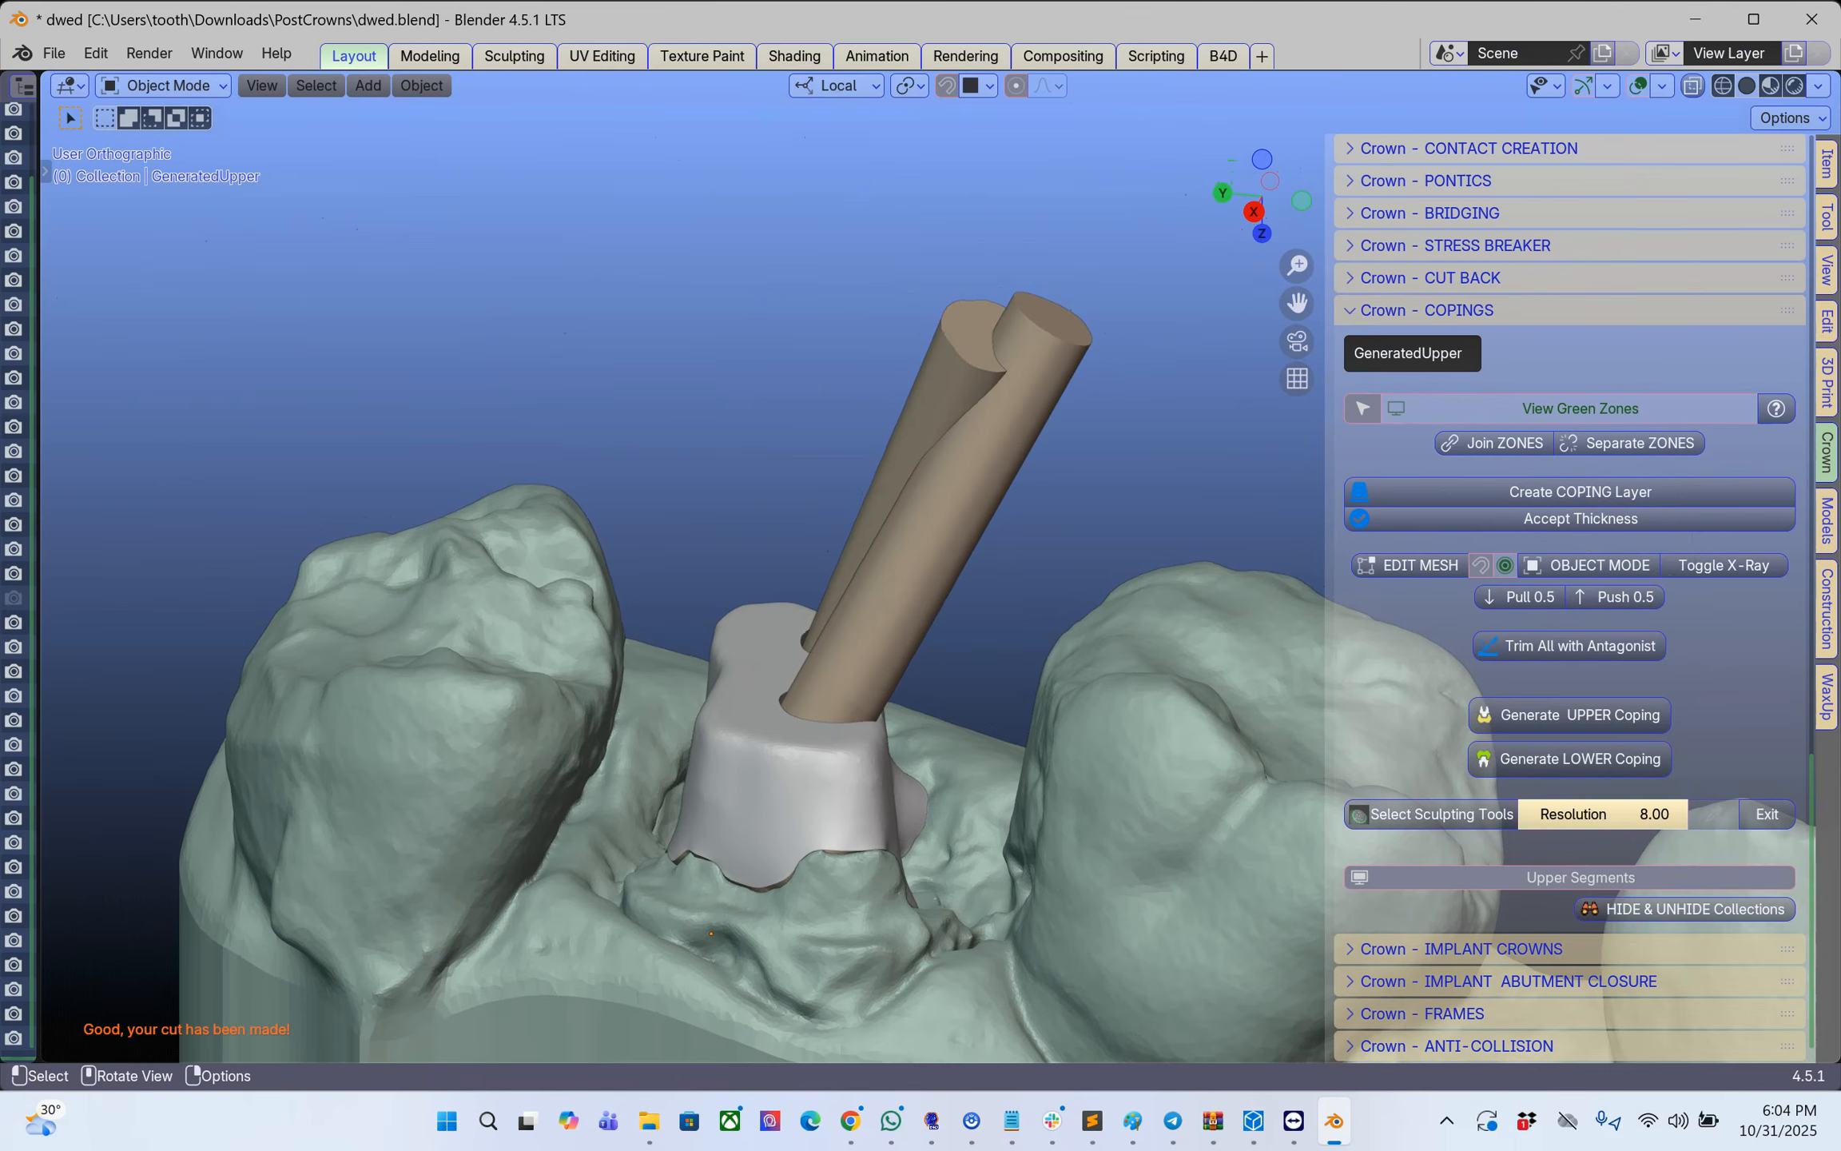